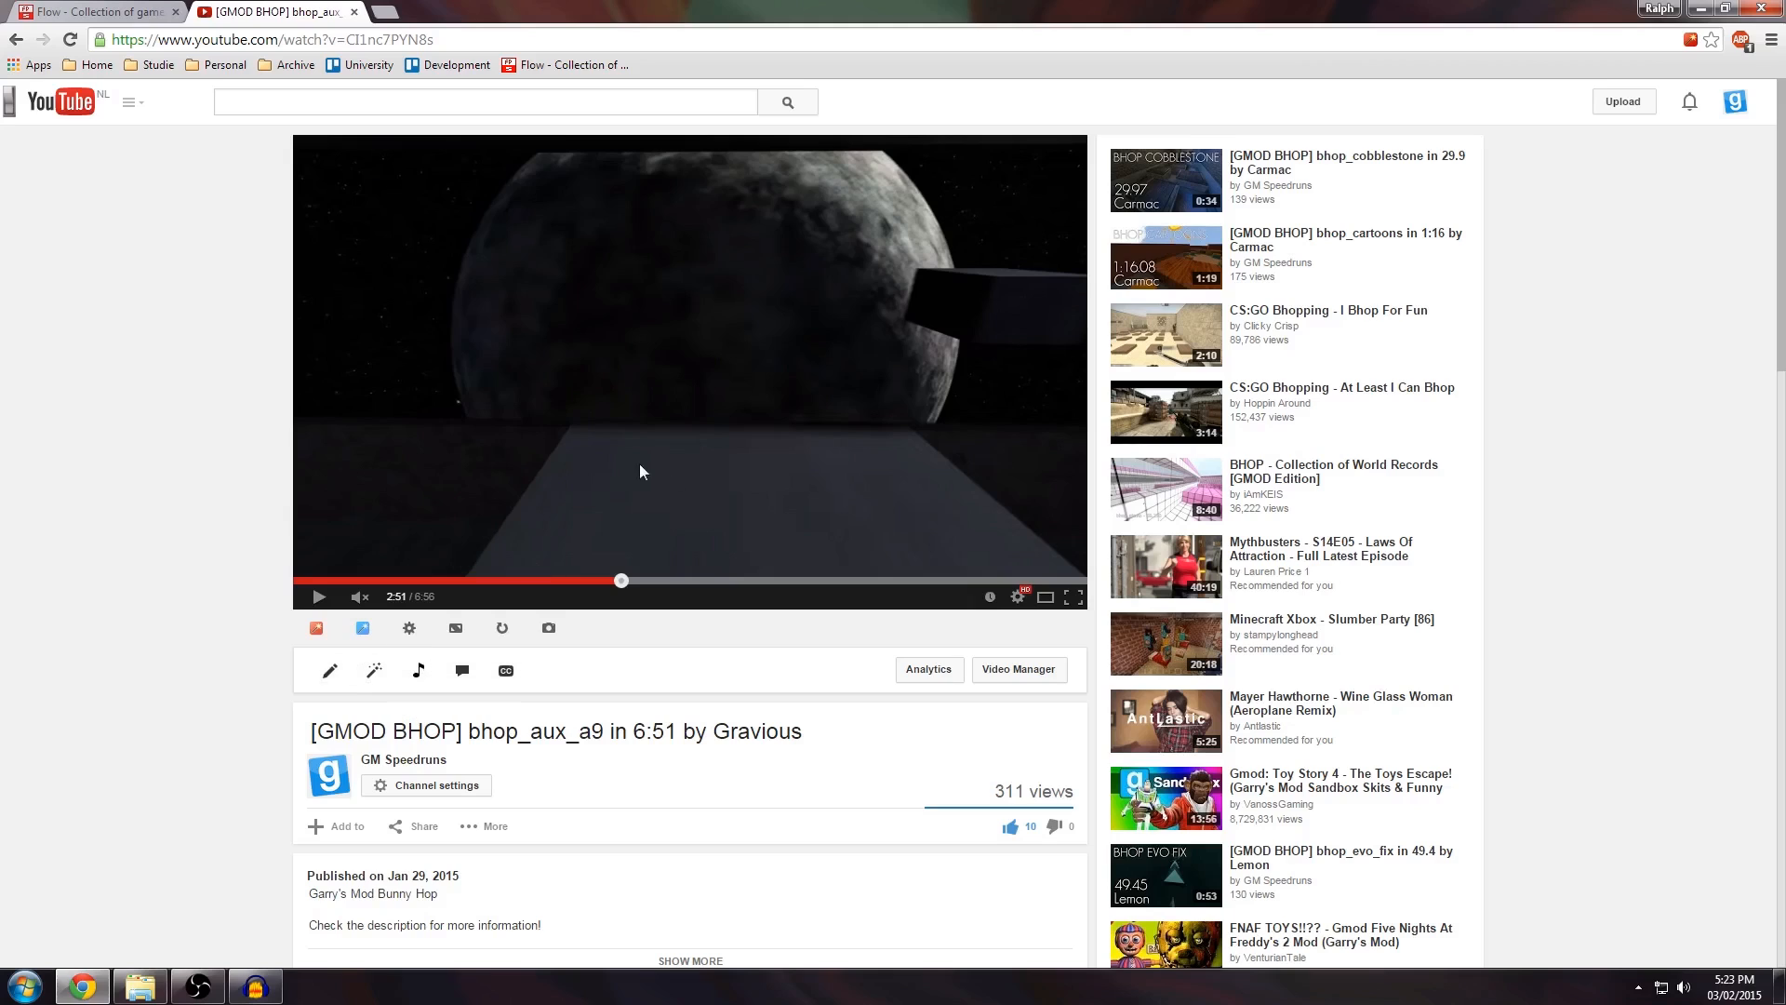
# Step: Follow the GM Speedruns channel's Gamemode Releases link to the Facepunch Flow thread, then close YouTube
pyautogui.click(405, 761)
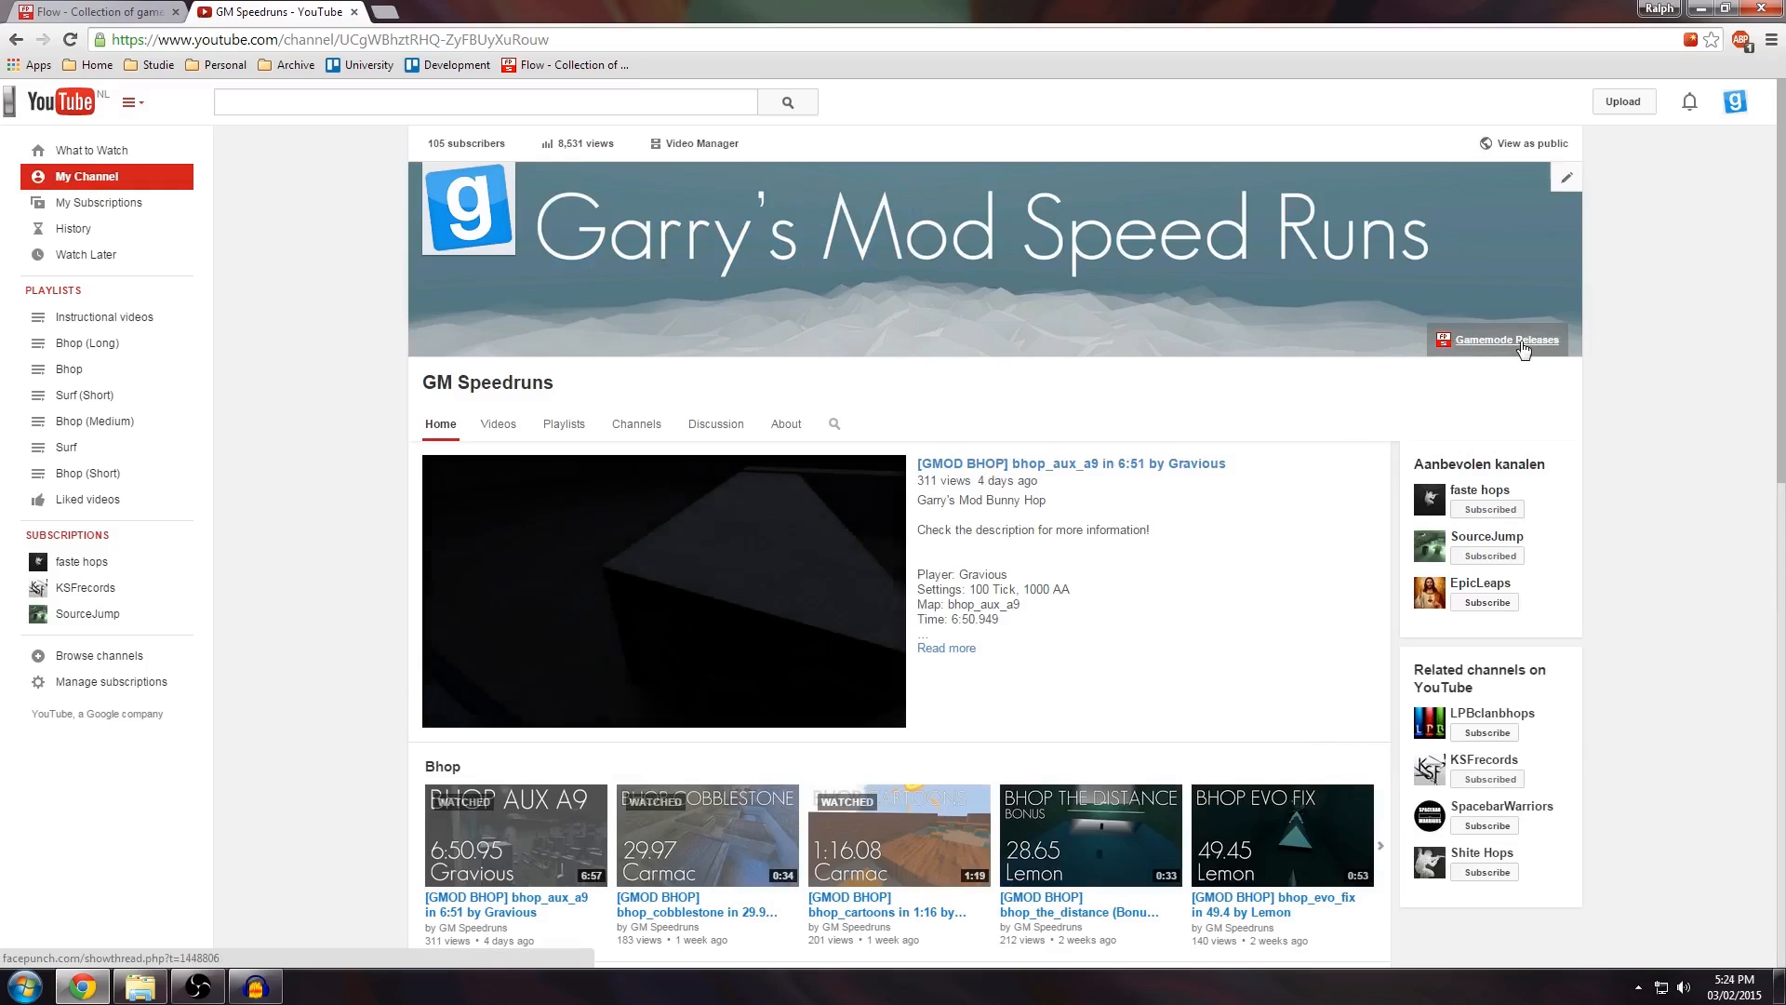
pyautogui.click(1489, 341)
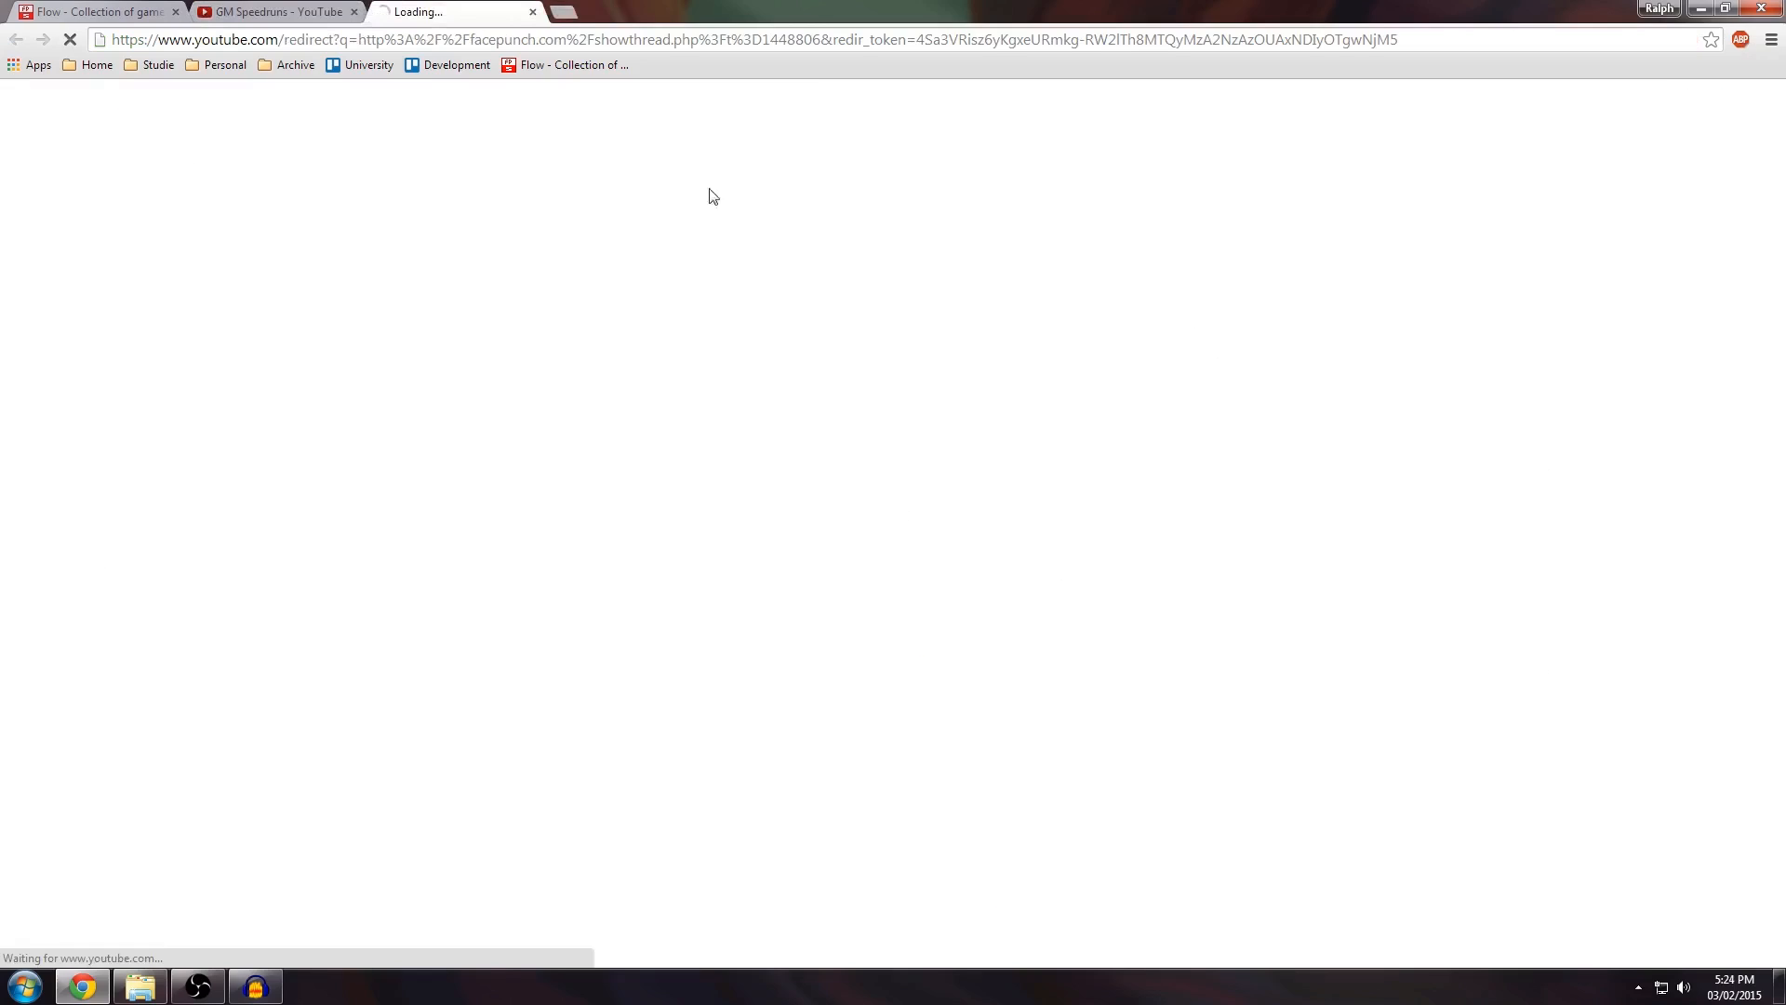
pyautogui.click(355, 12)
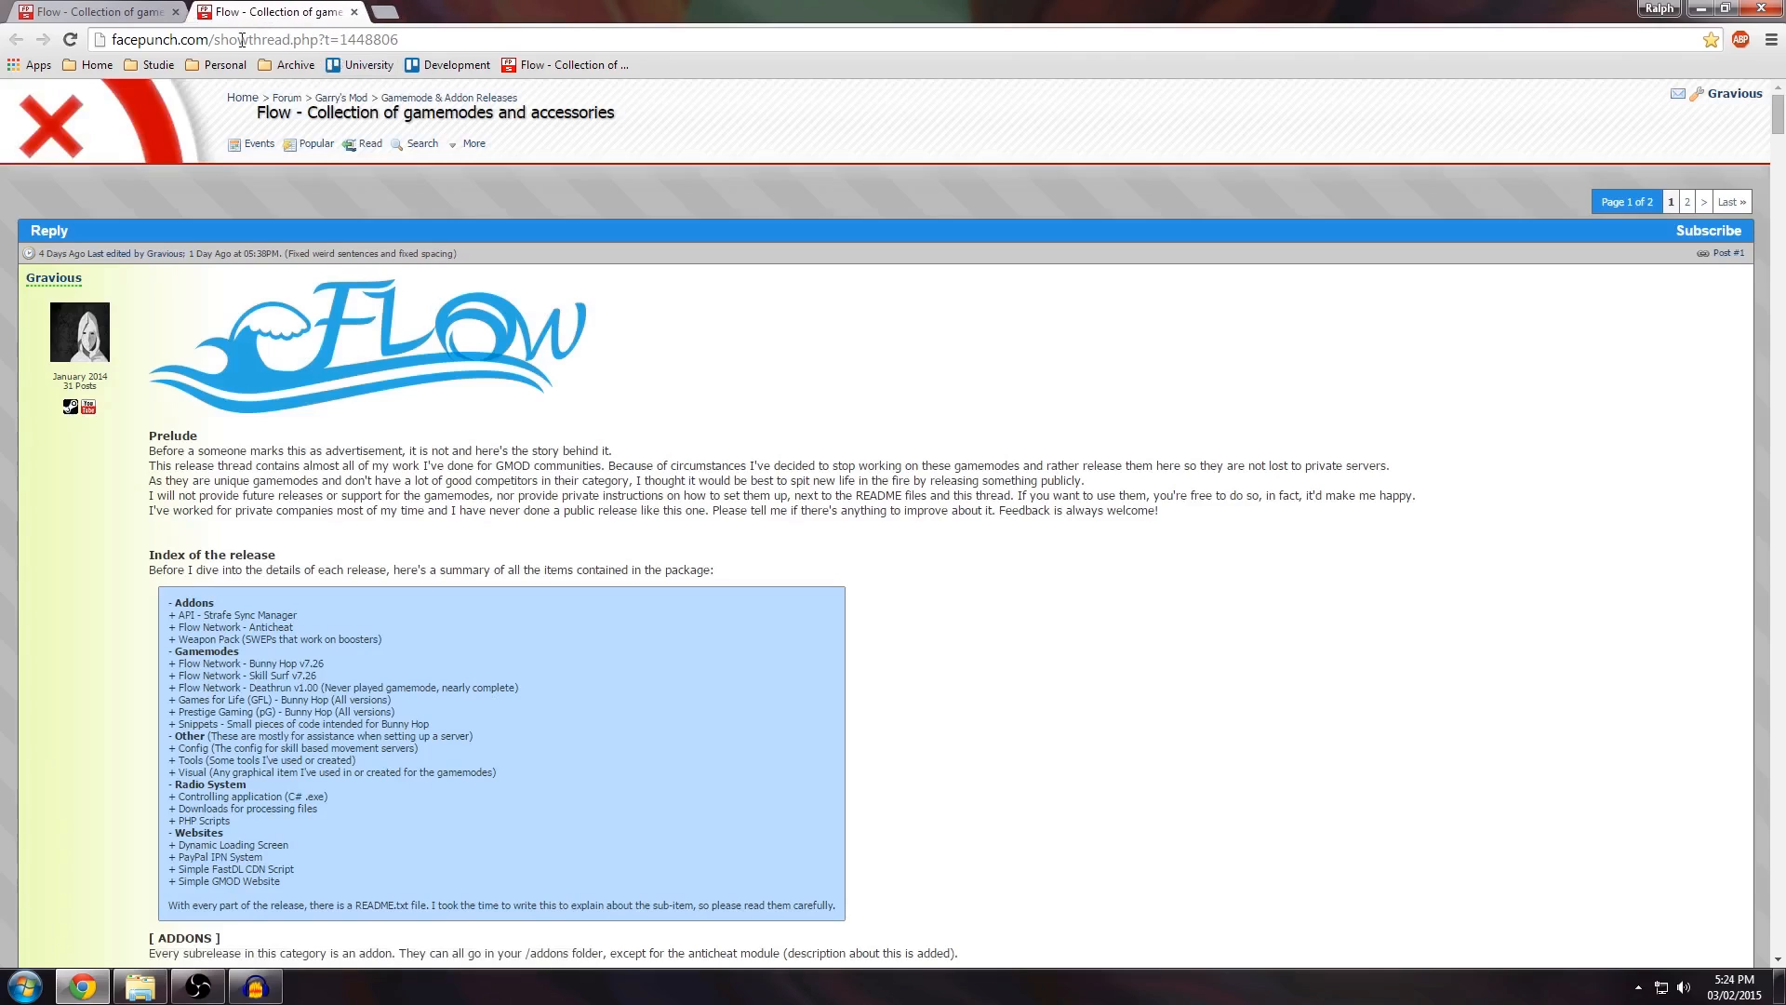
# Step: Close the duplicate thread tab and open the Release_v1.01.zip Mega link under Downloads
pyautogui.click(174, 12)
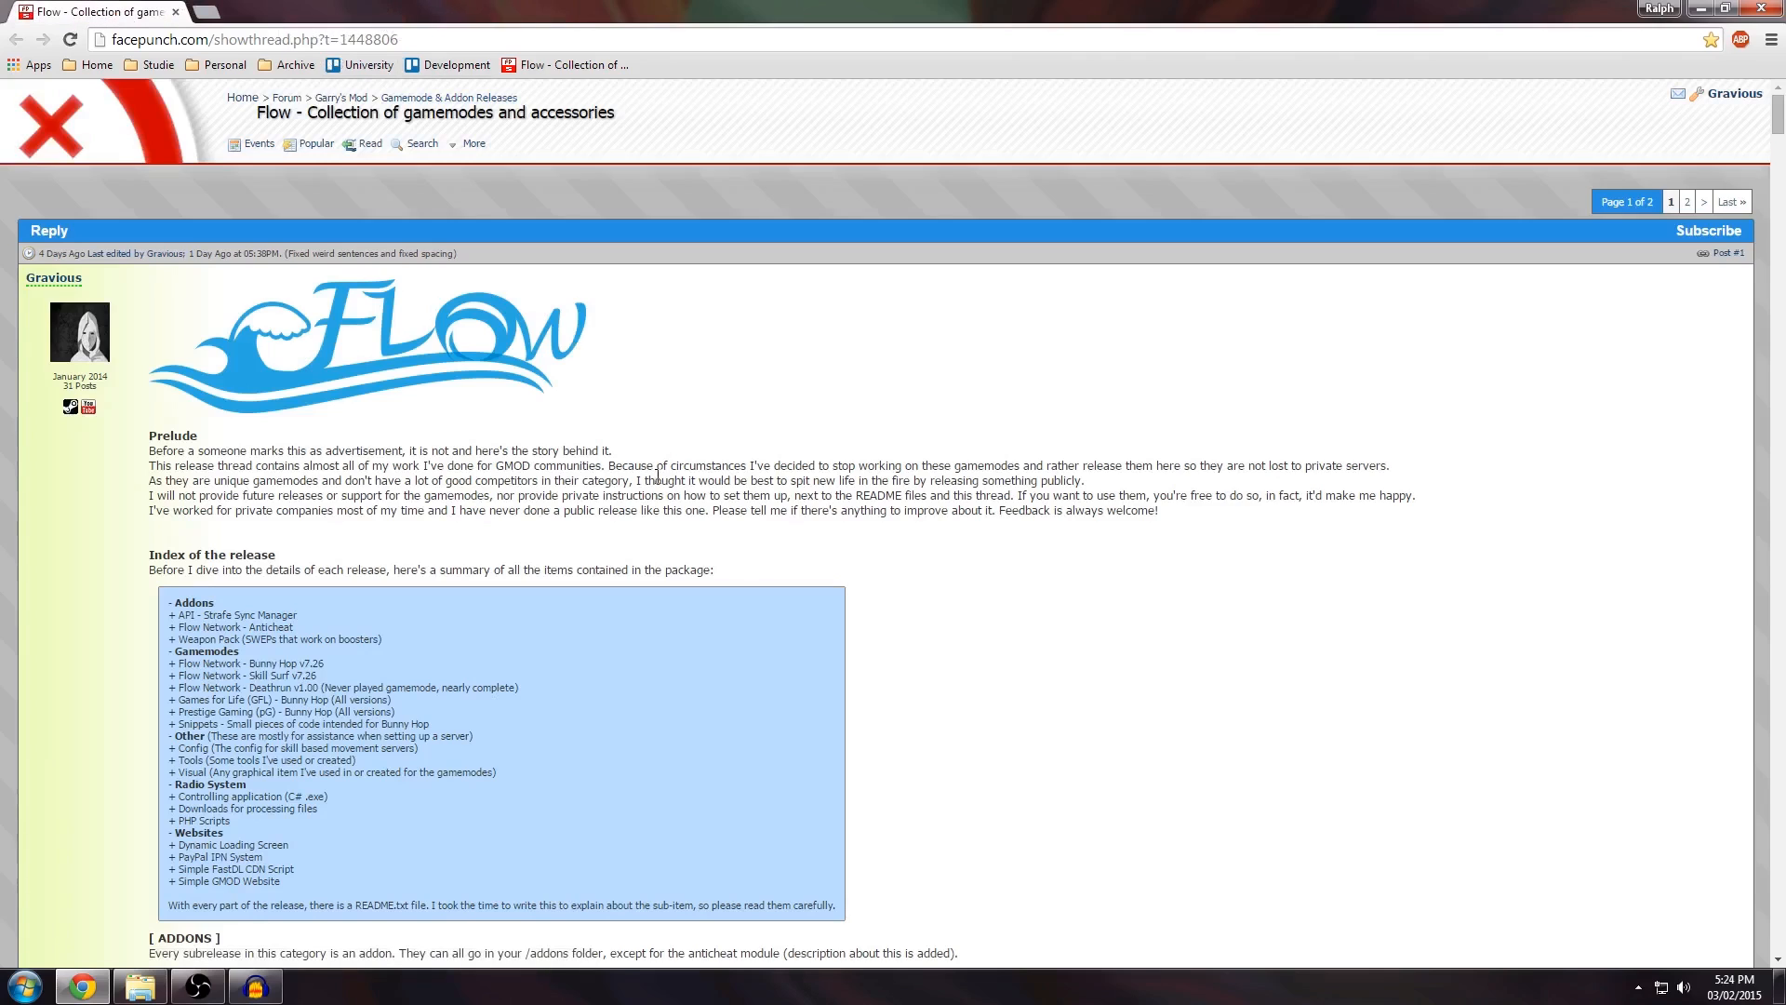
pyautogui.scroll(-1, 611, 443)
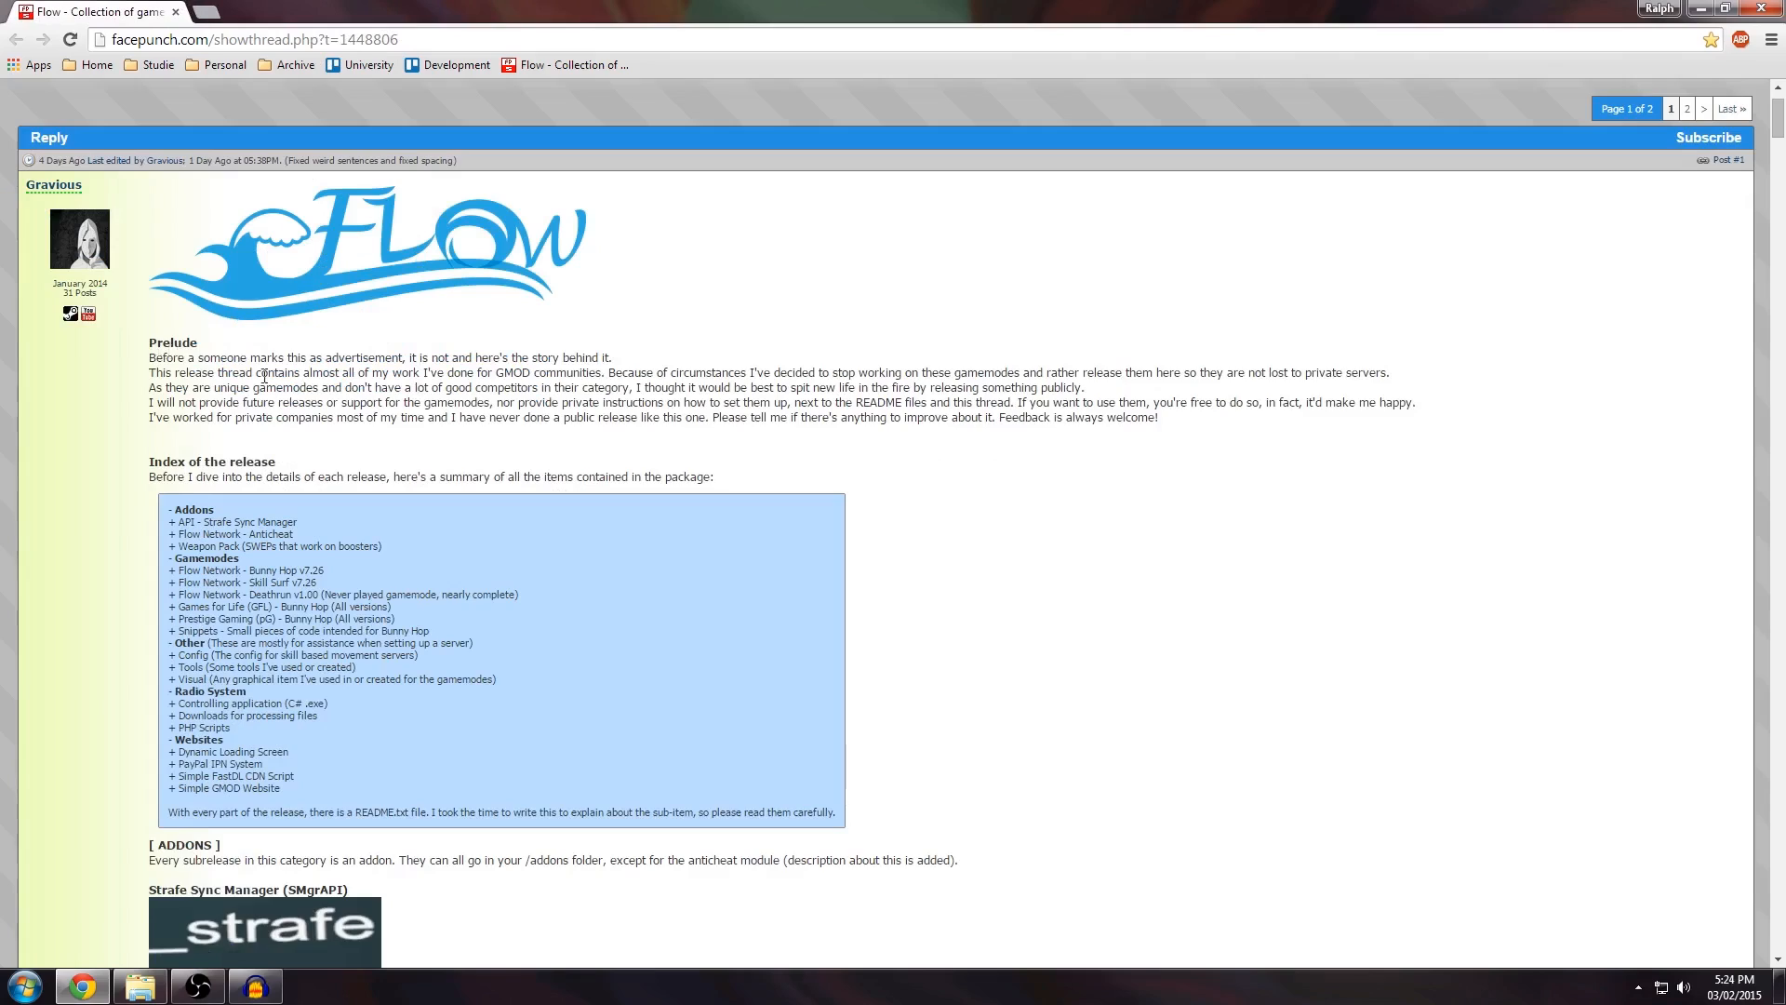
pyautogui.scroll(-1, 538, 405)
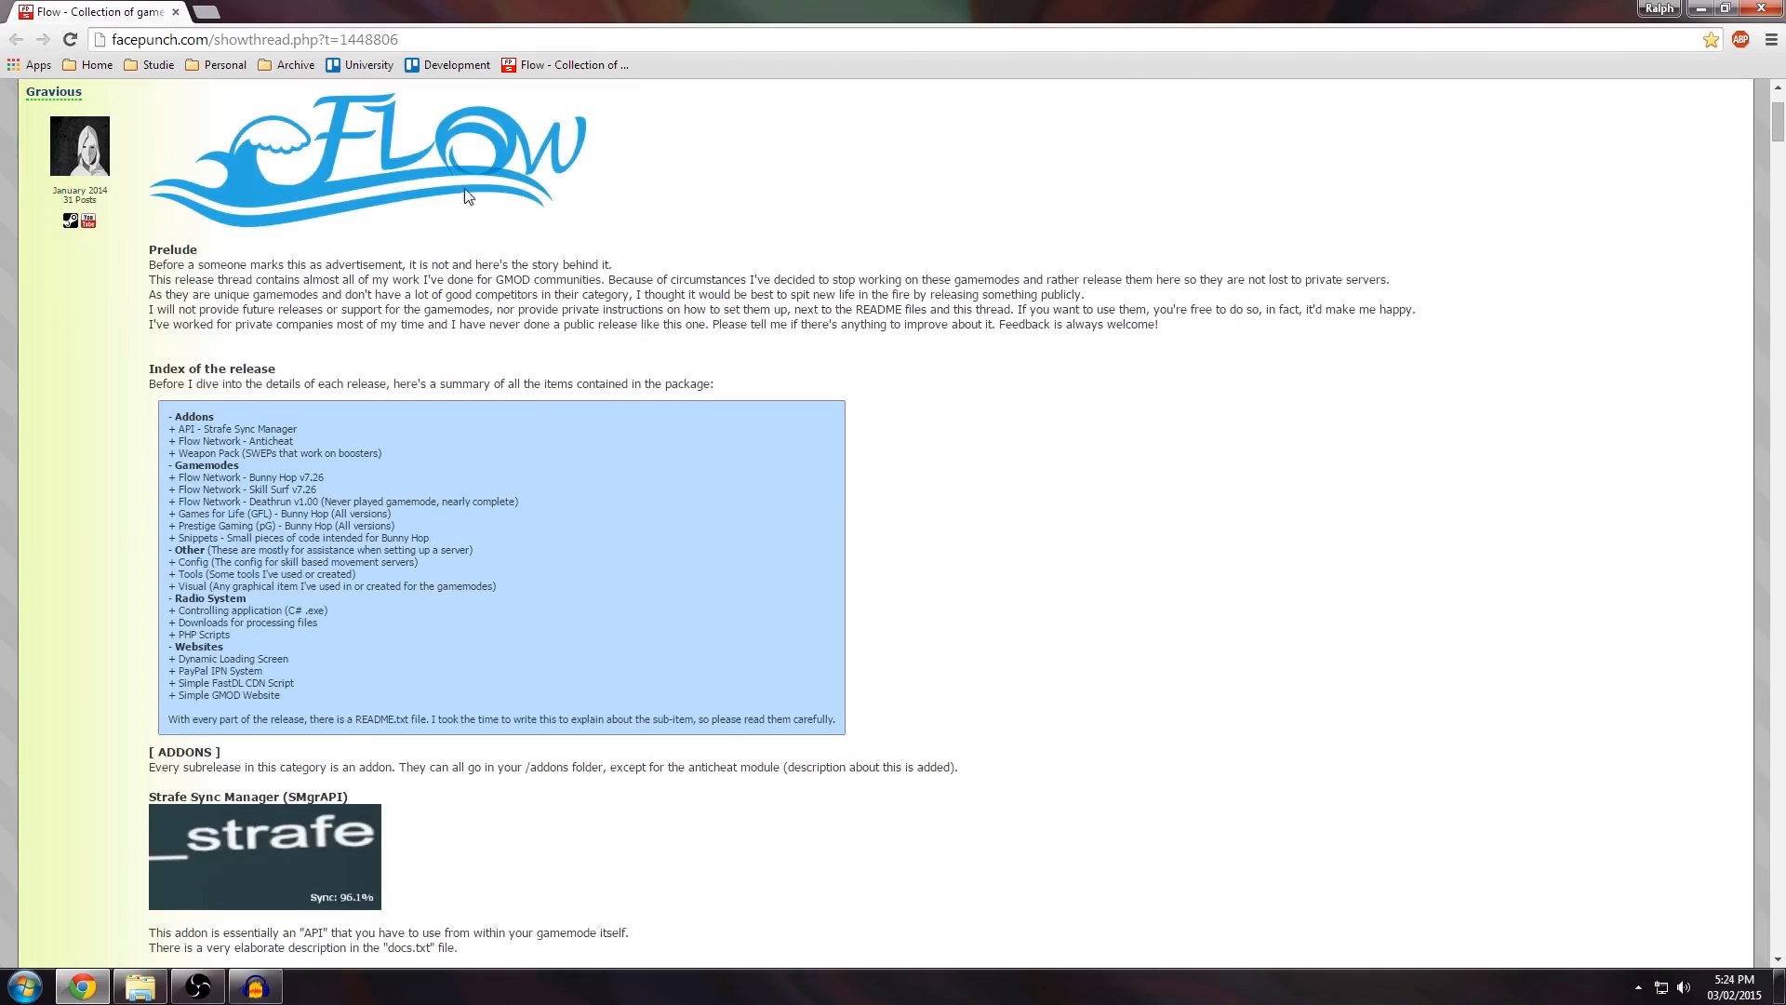
pyautogui.scroll(-1, 484, 288)
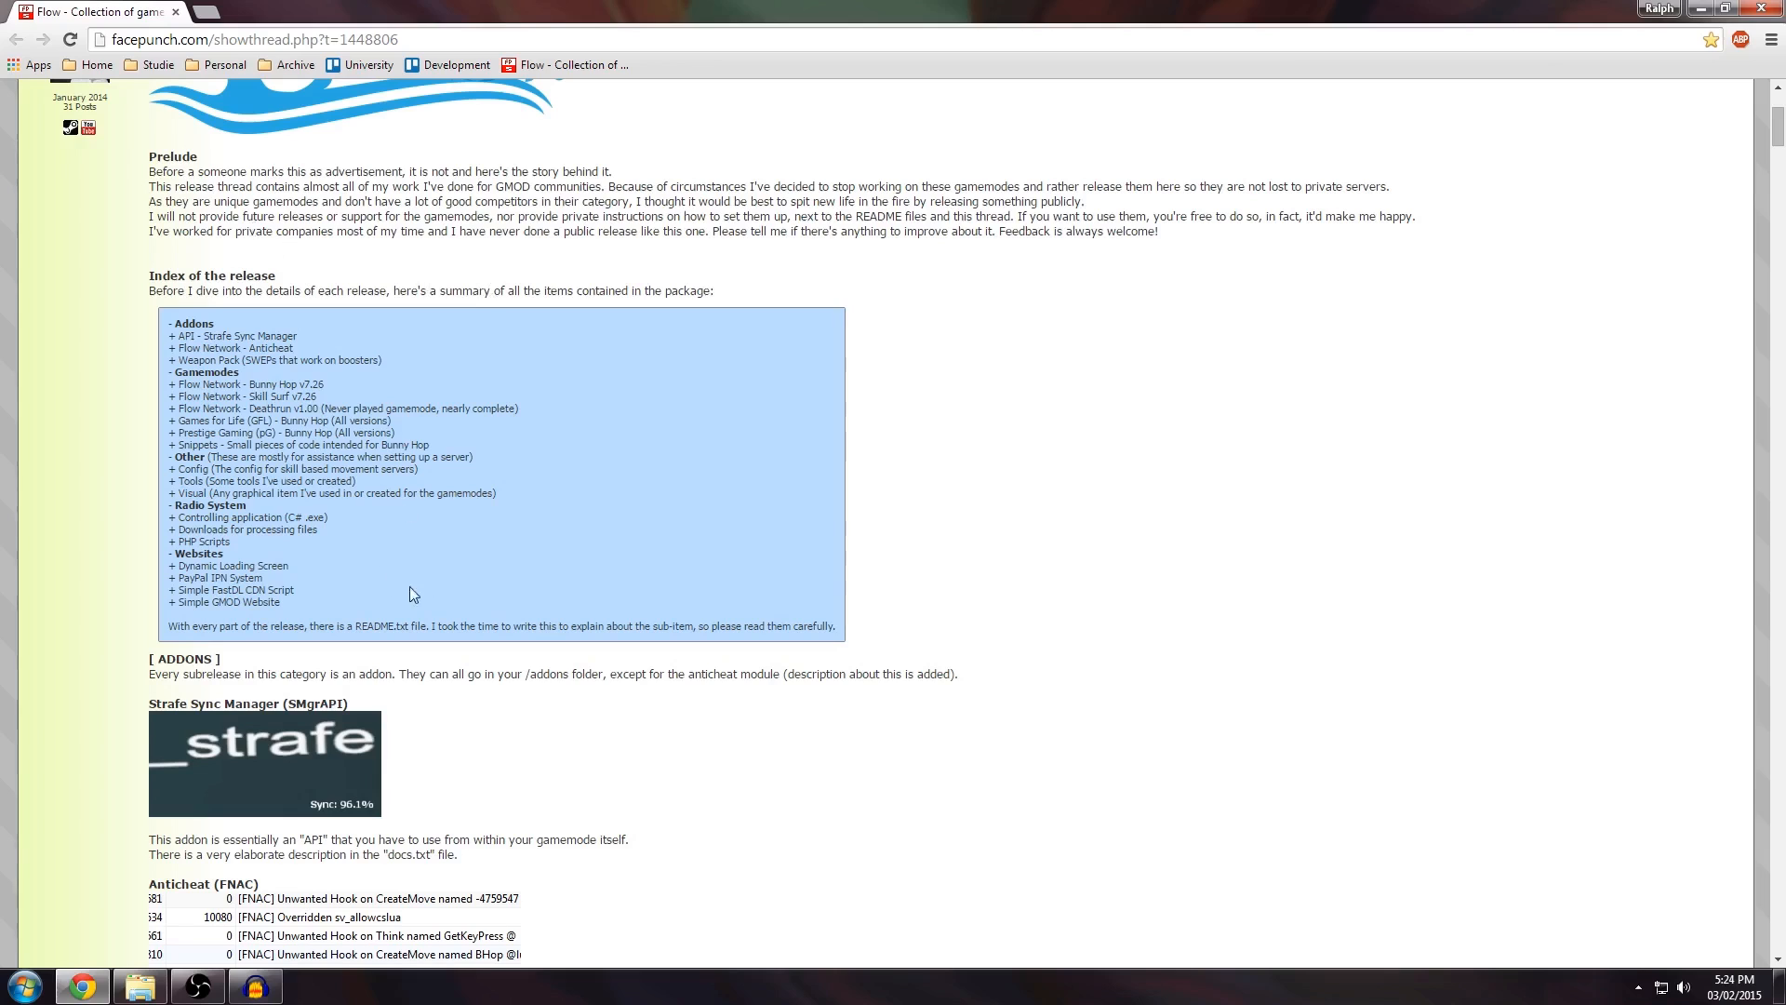
pyautogui.scroll(-2, 446, 358)
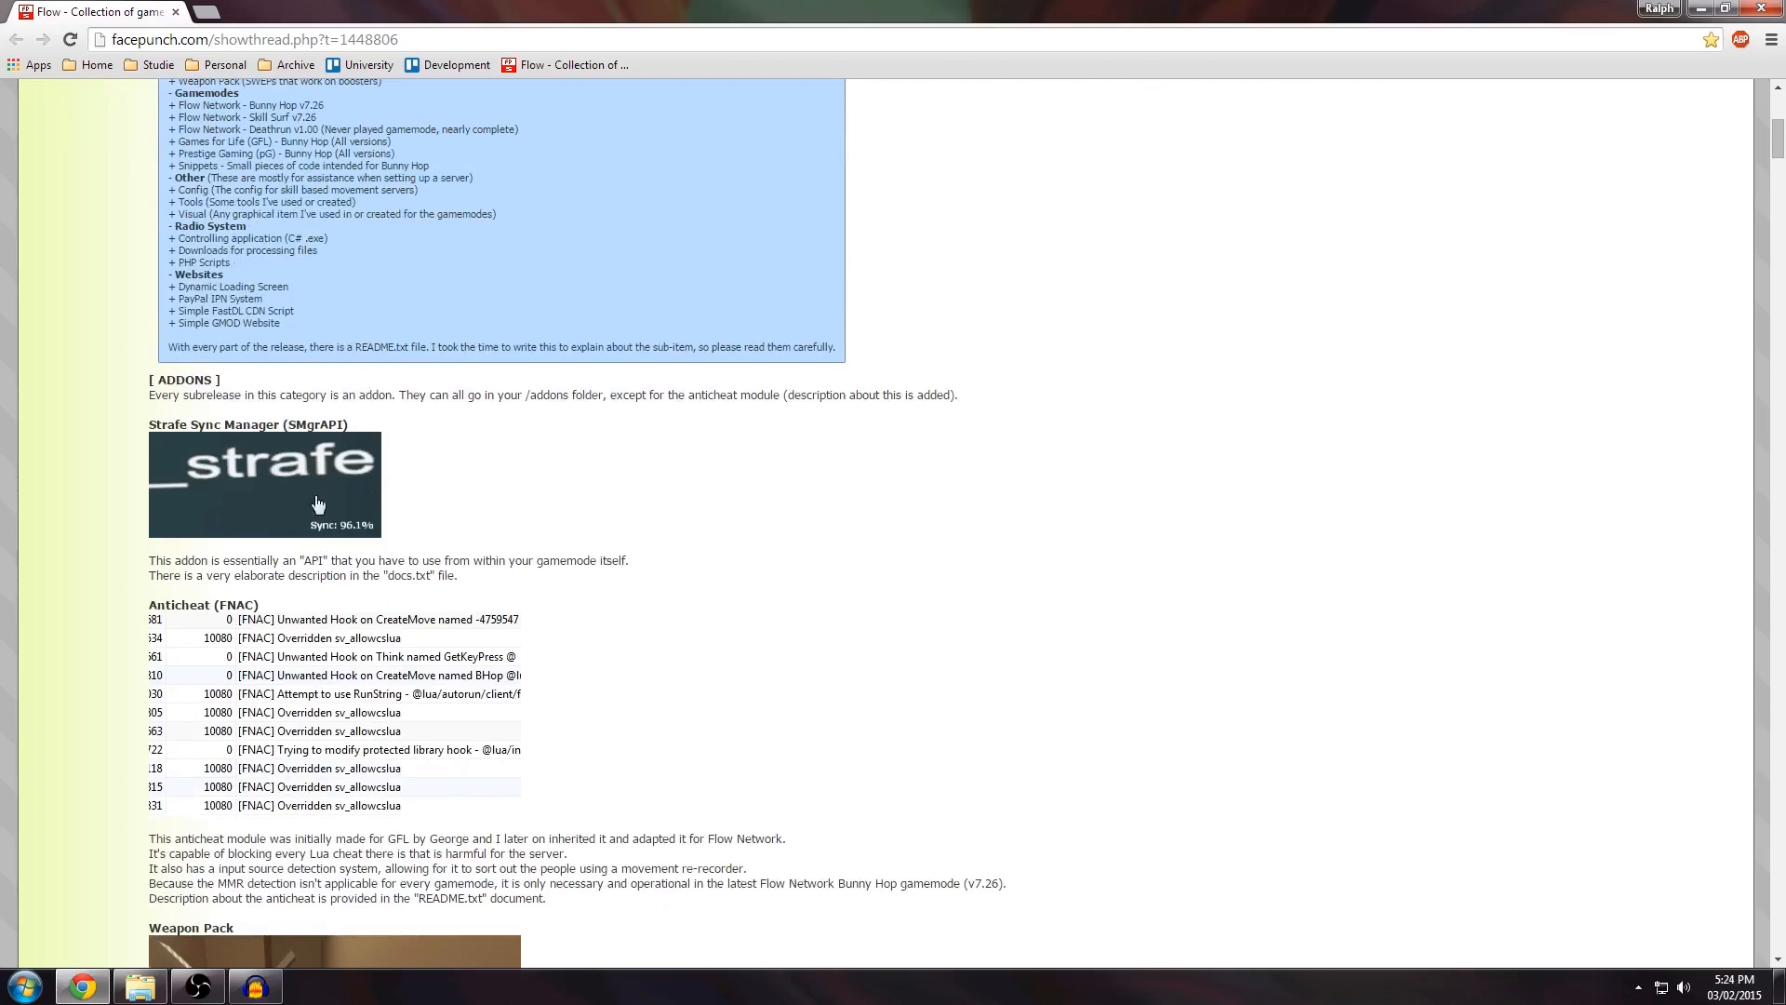
pyautogui.scroll(-6, 521, 372)
pyautogui.scroll(-14, 598, 397)
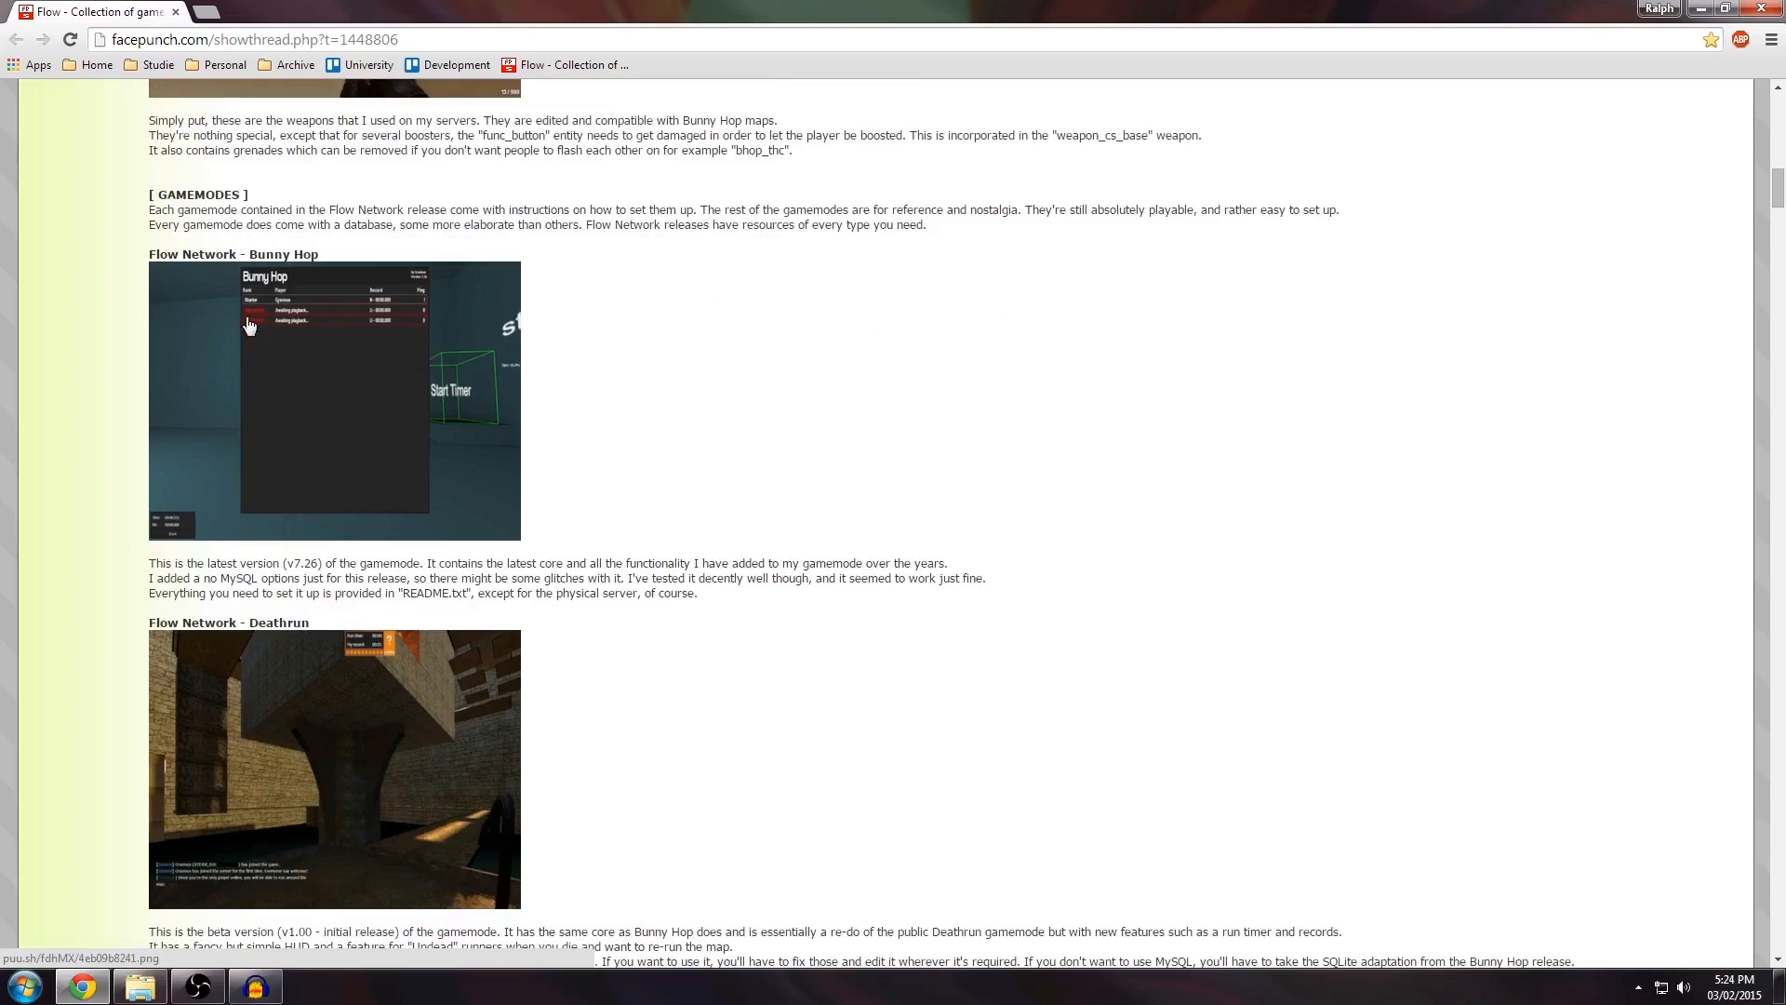
pyautogui.scroll(-20, 444, 335)
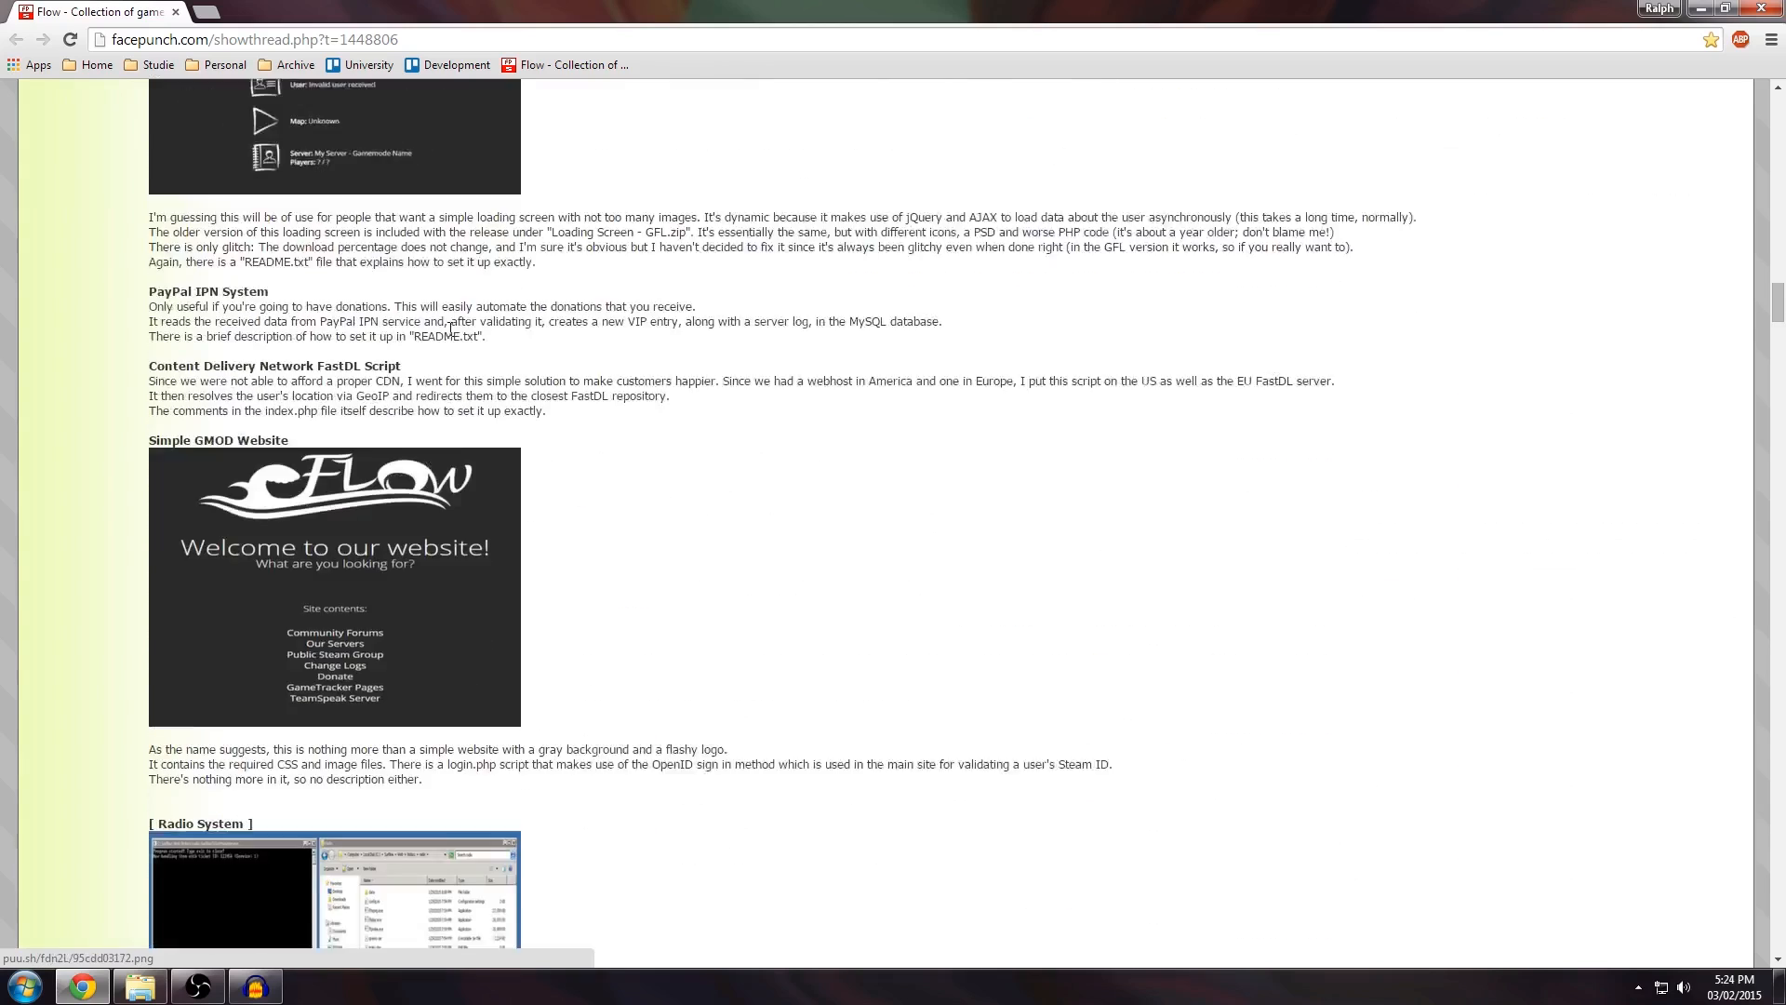
pyautogui.scroll(-8, 445, 316)
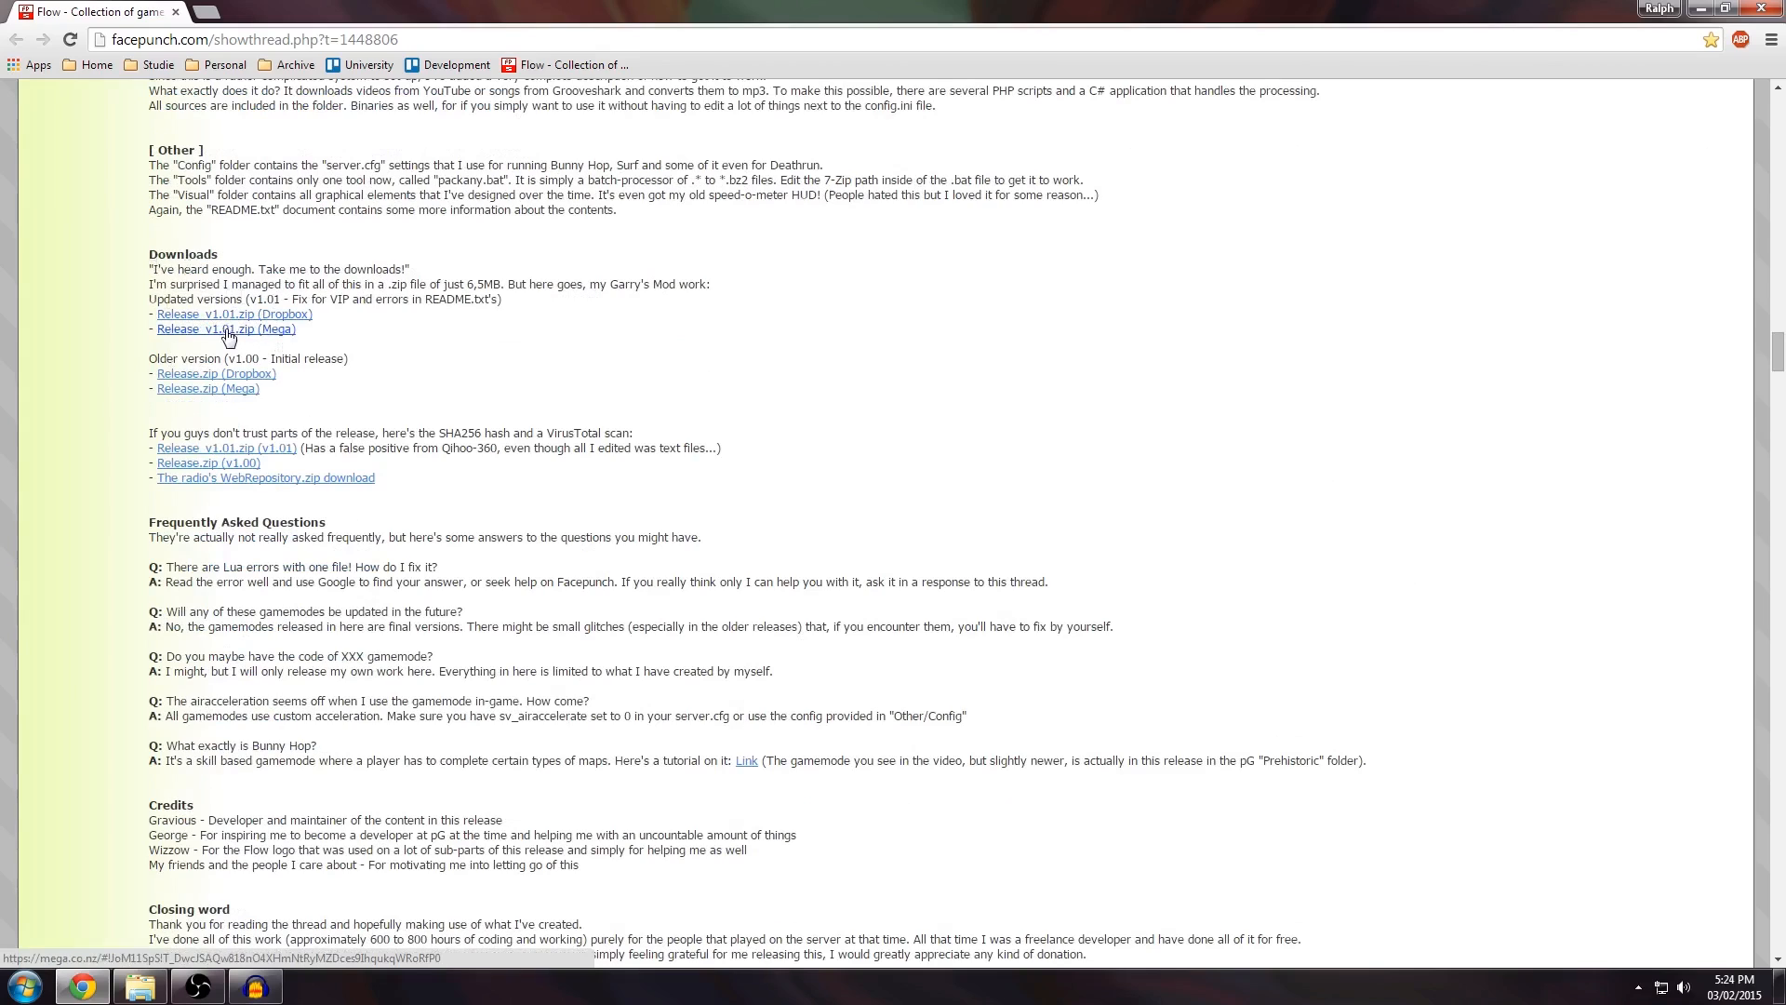
pyautogui.click(255, 335)
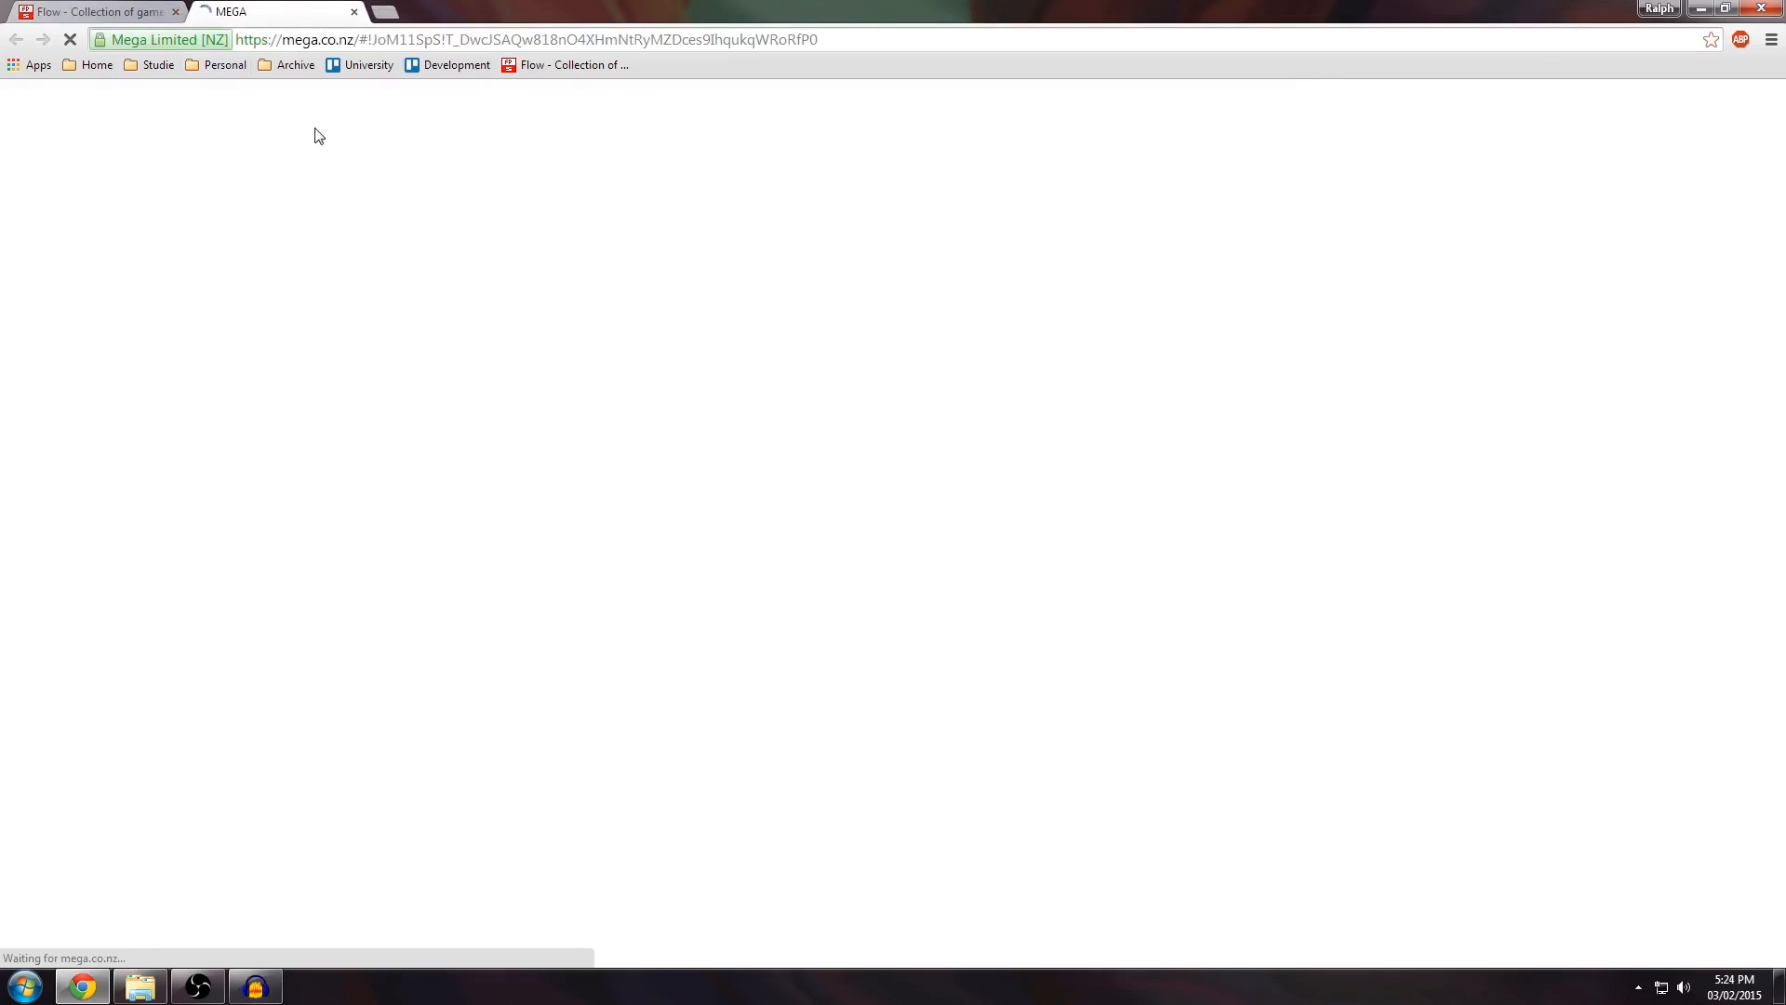
# Step: Download Release_v1.01.zip from the MEGA page
pyautogui.click(143, 13)
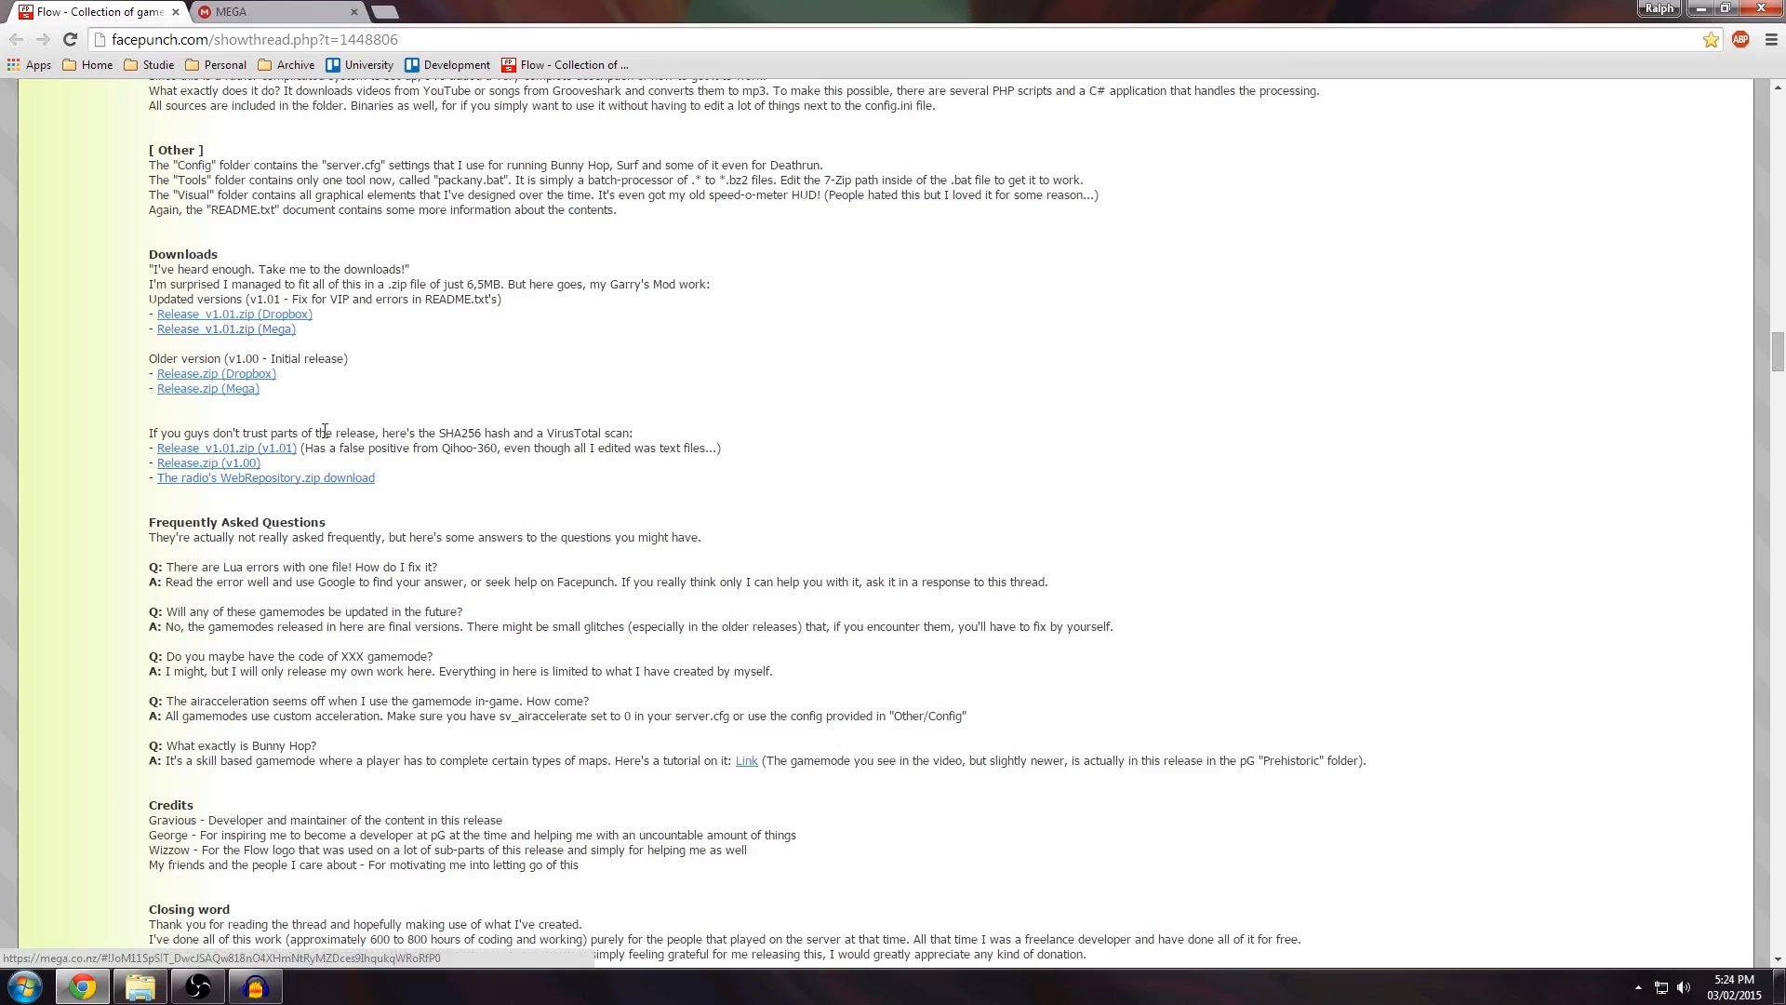
pyautogui.click(283, 13)
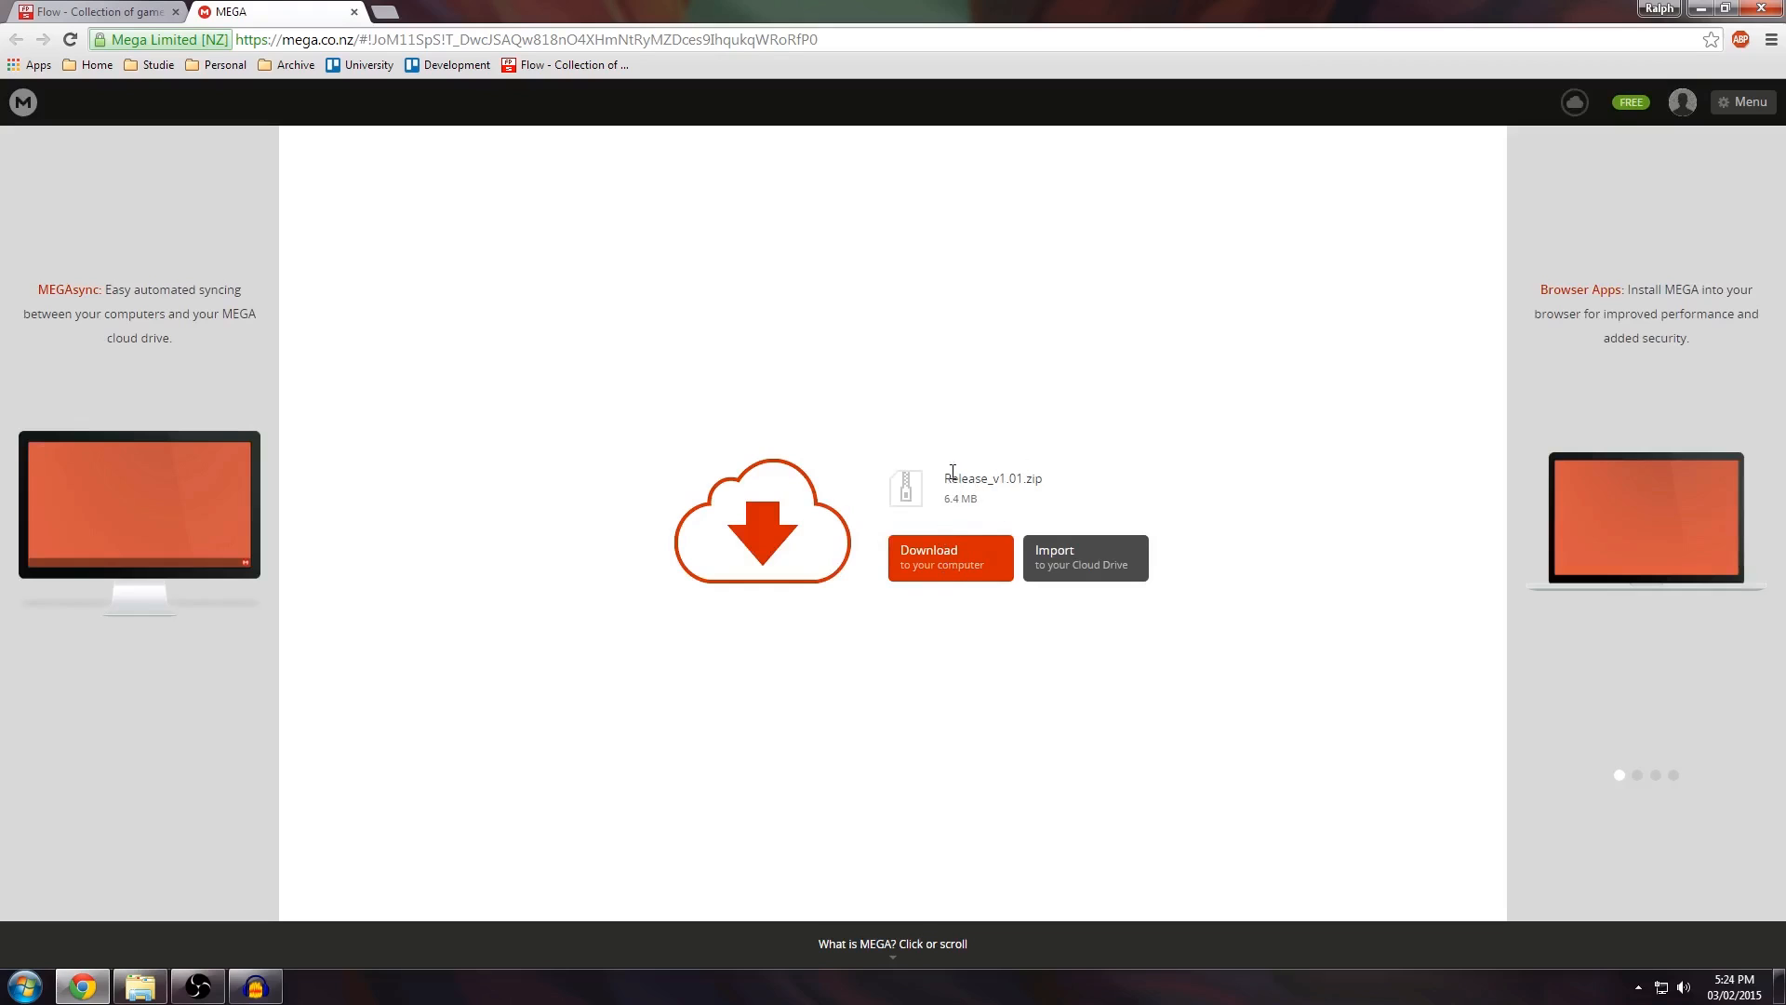
pyautogui.click(942, 563)
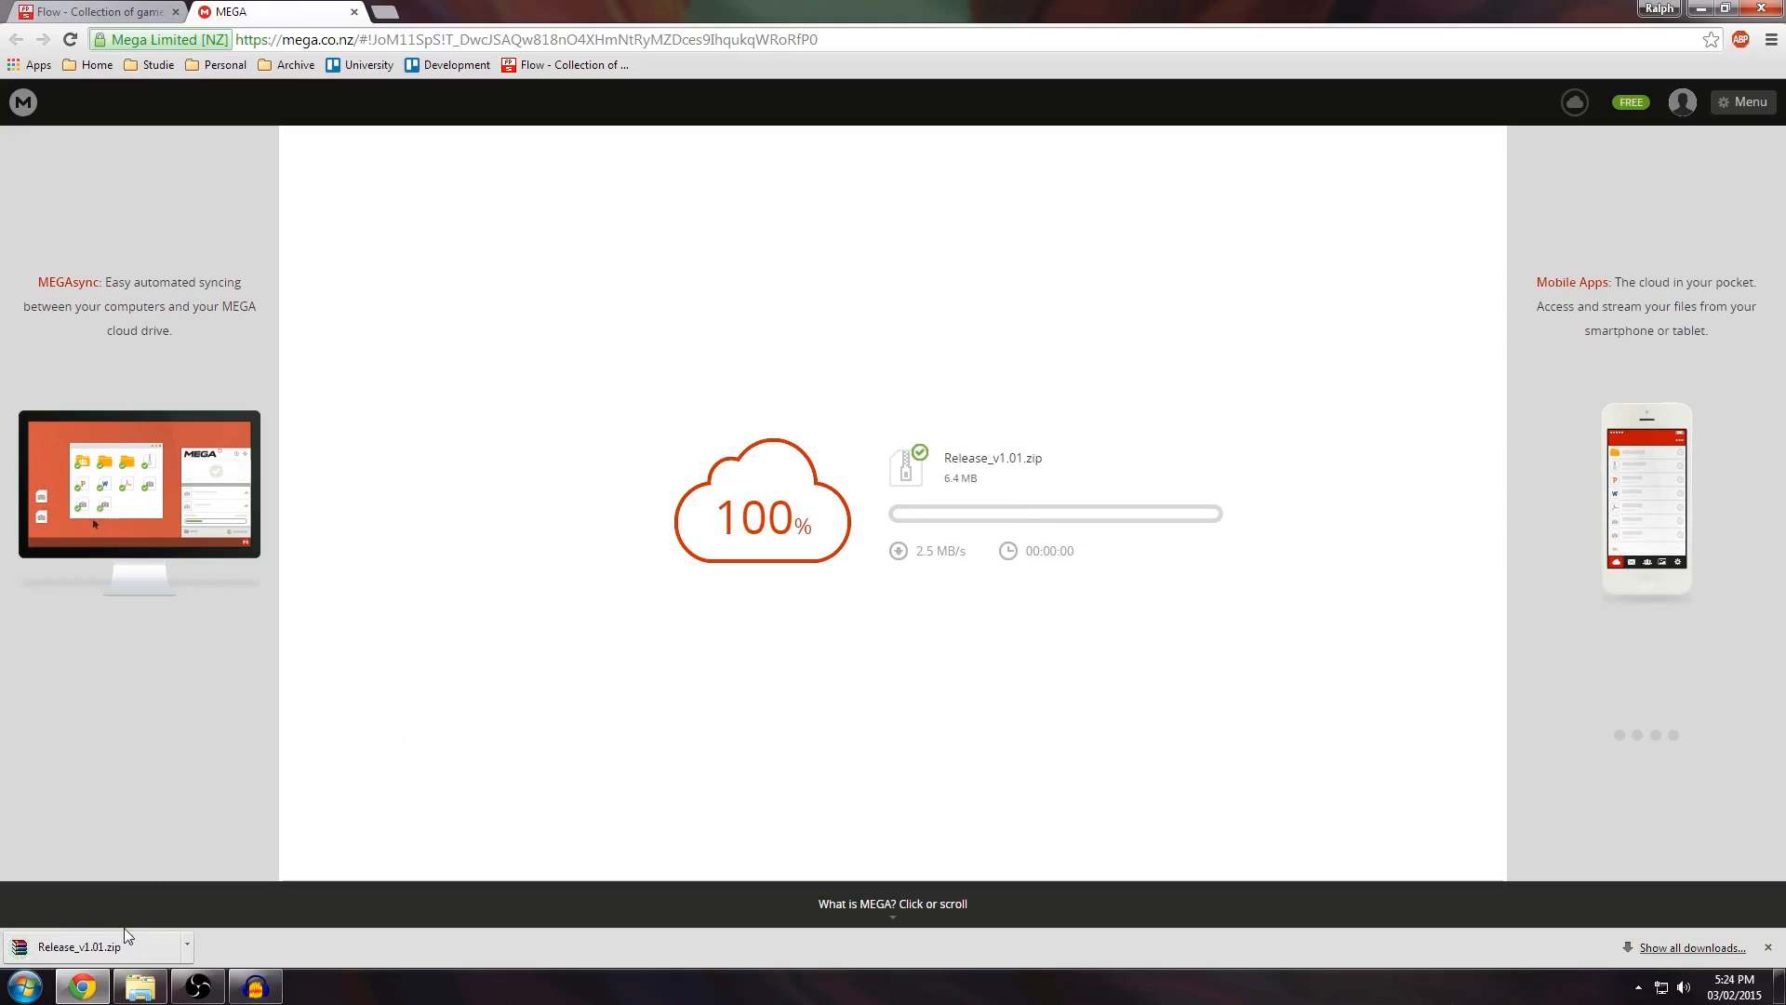
# Step: Show the finished 6.4 MB zip in the Downloads folder and minimize Chrome
pyautogui.click(187, 945)
pyautogui.click(226, 885)
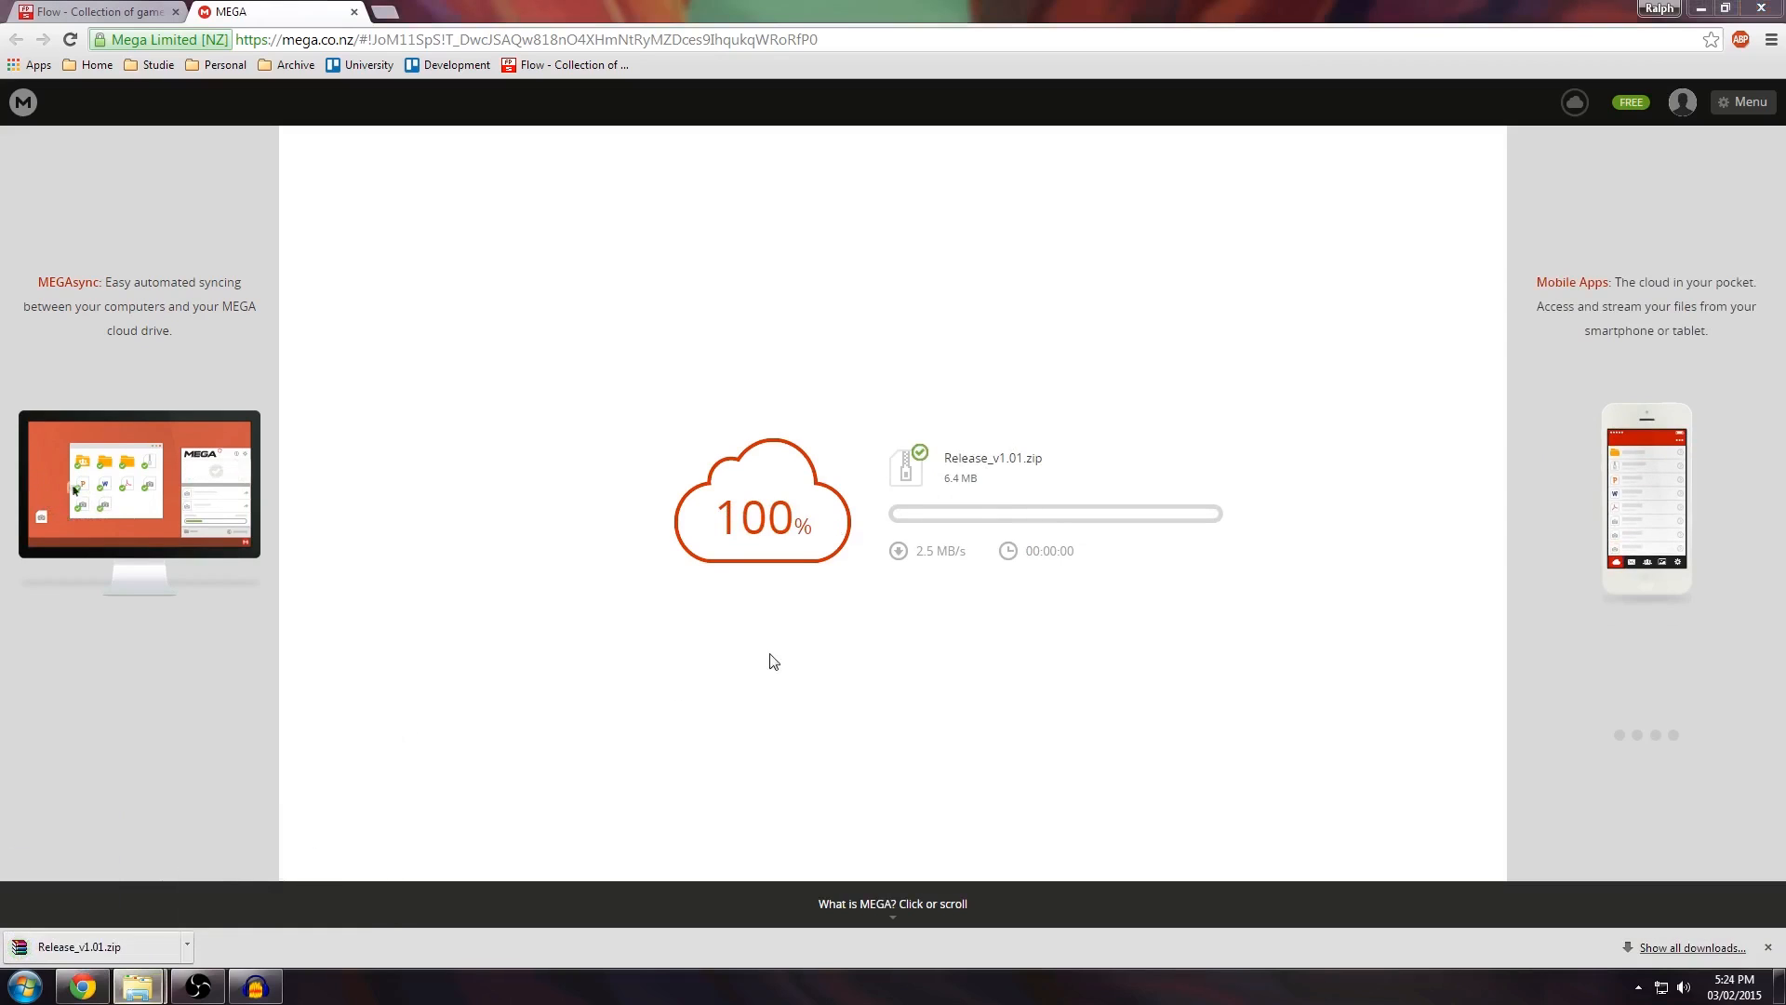
pyautogui.moveTo(1154, 285); pyautogui.dragTo(814, 285)
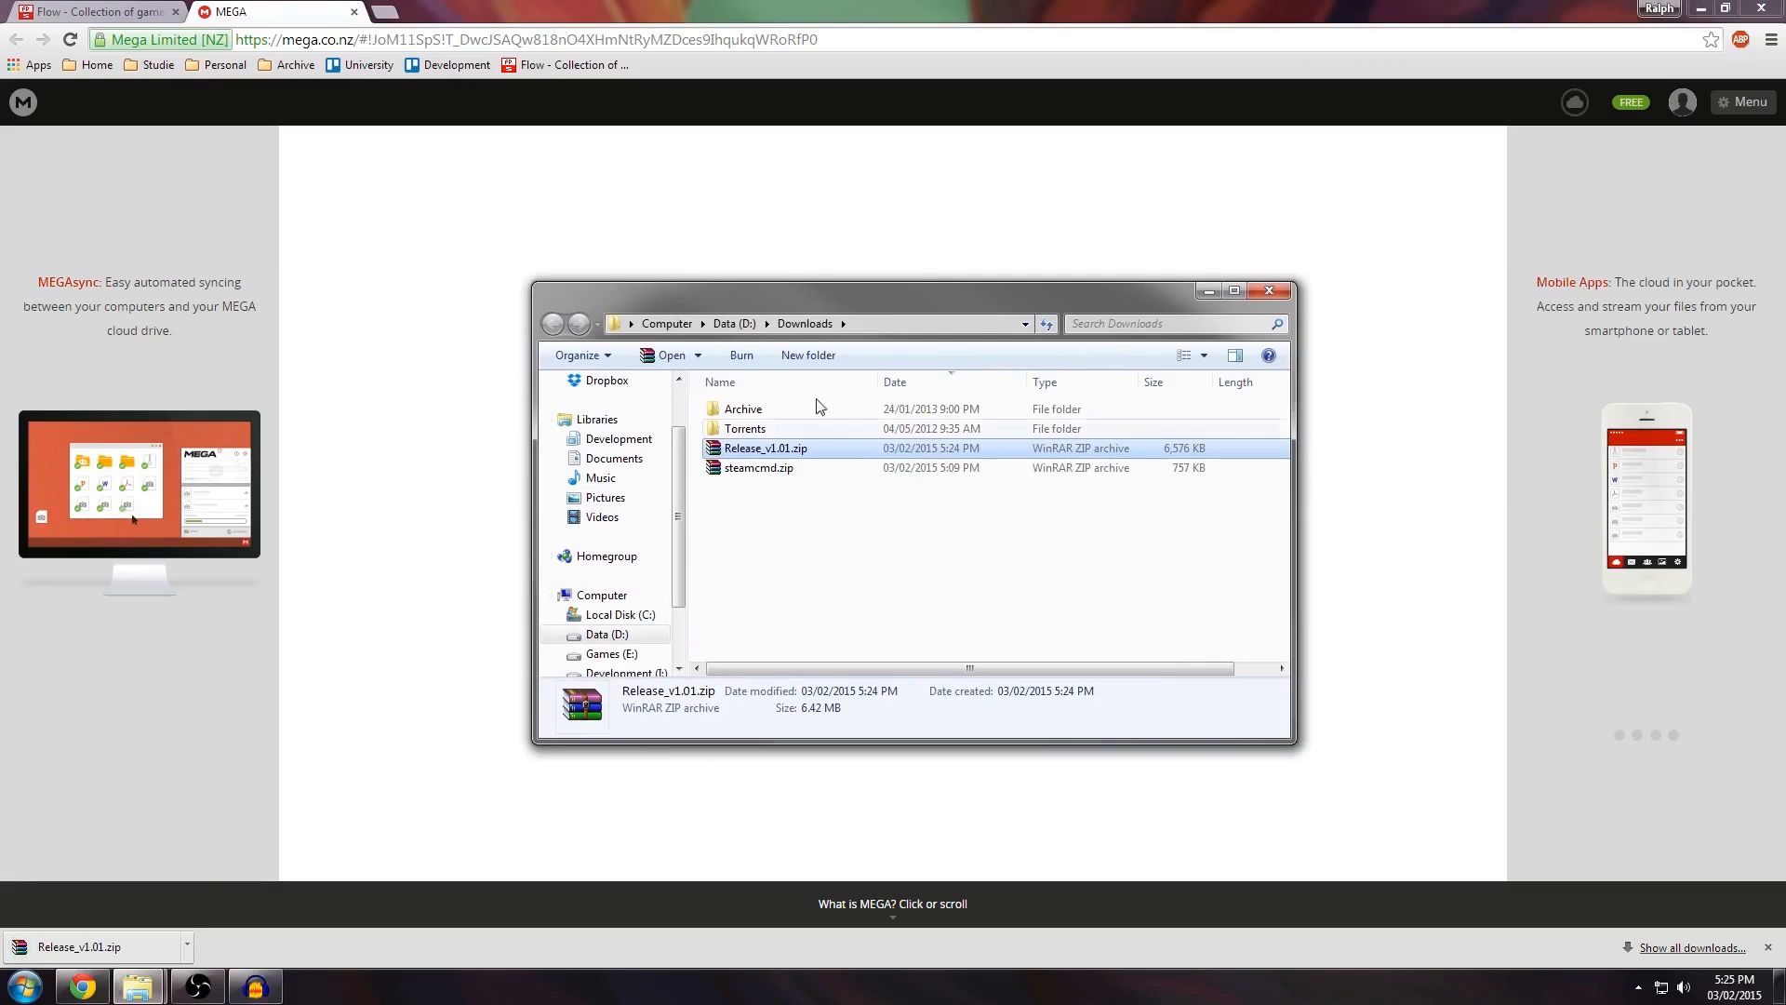
pyautogui.click(1700, 9)
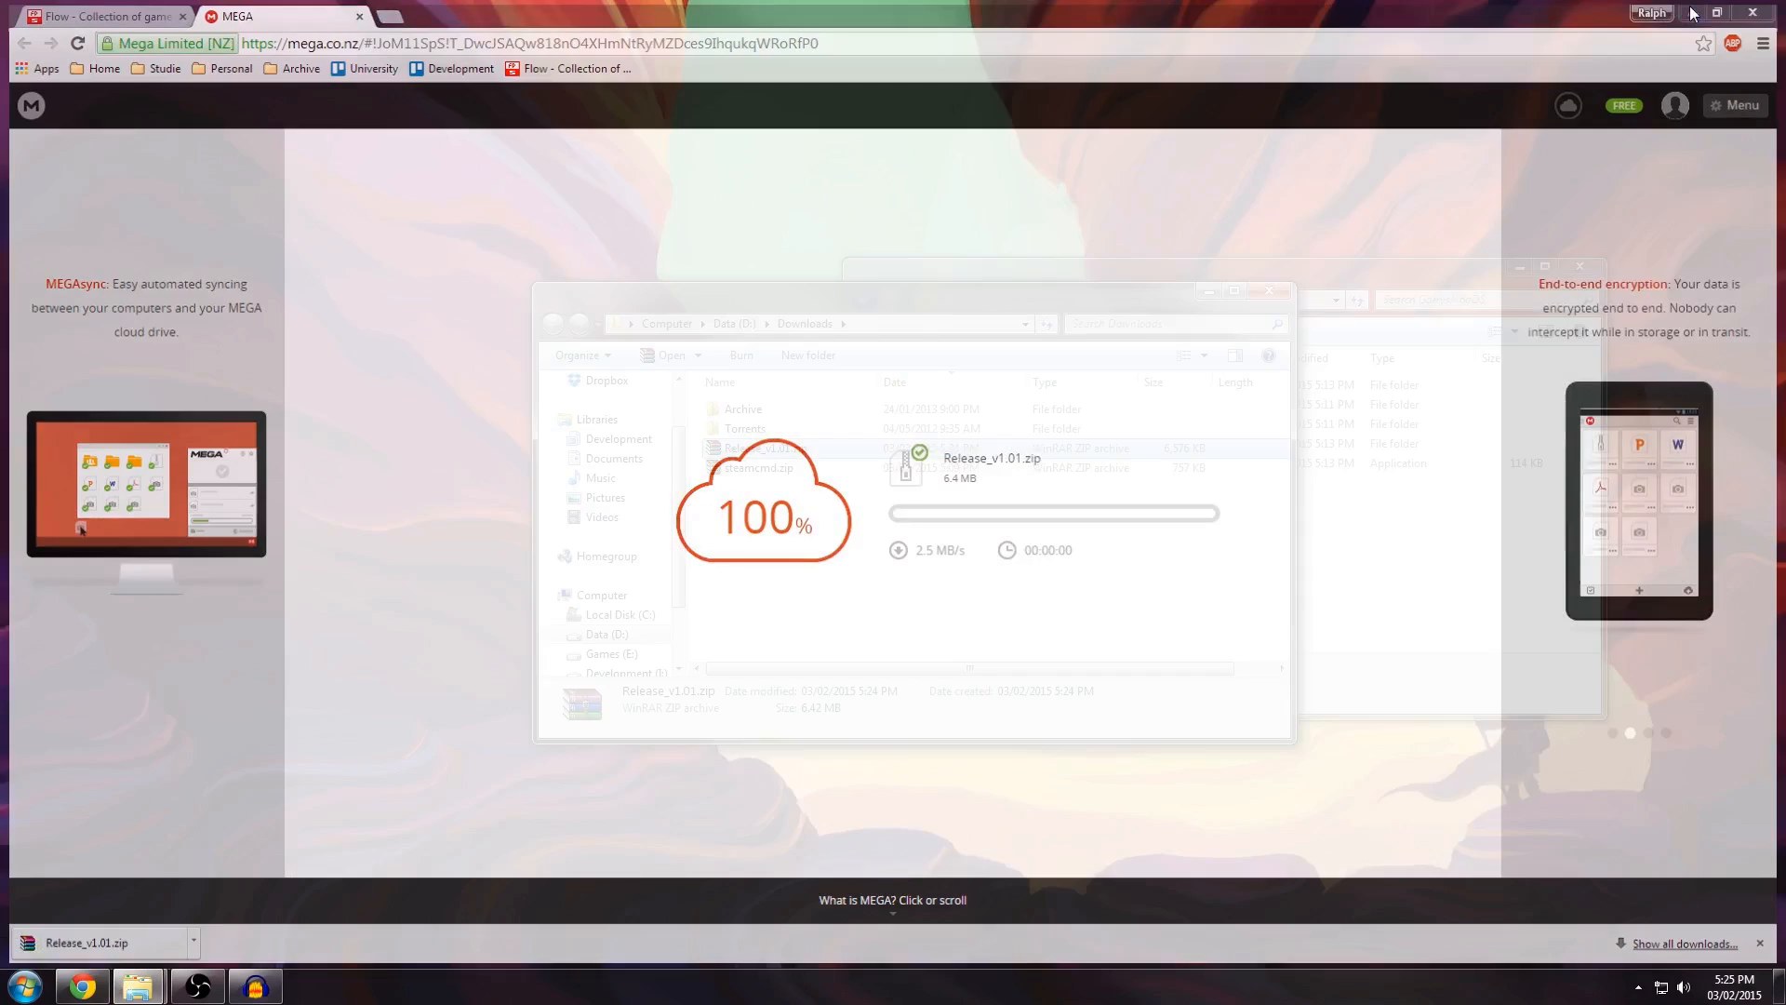
# Step: Open Release_v1.01.zip in WinRAR beside the GarrysModDS folder, dismissing the licence reminder
pyautogui.moveTo(865, 306); pyautogui.dragTo(433, 287)
pyautogui.moveTo(1079, 275); pyautogui.dragTo(1146, 267)
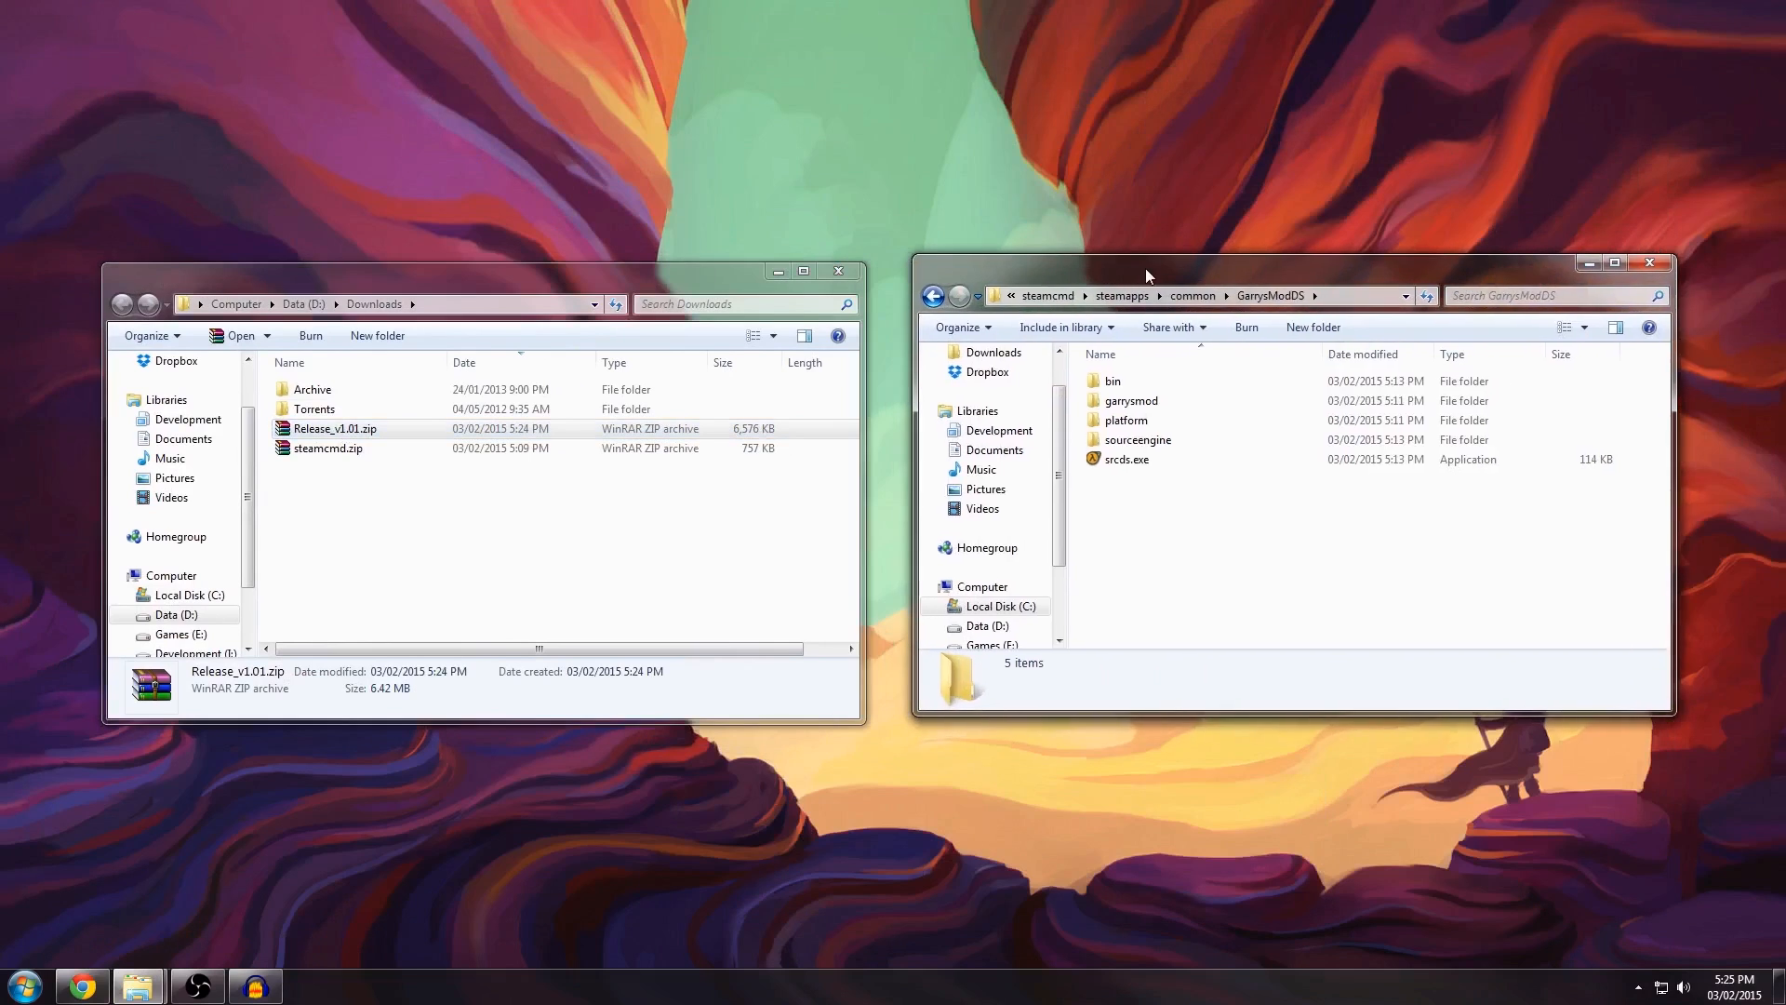
pyautogui.doubleClick(574, 430)
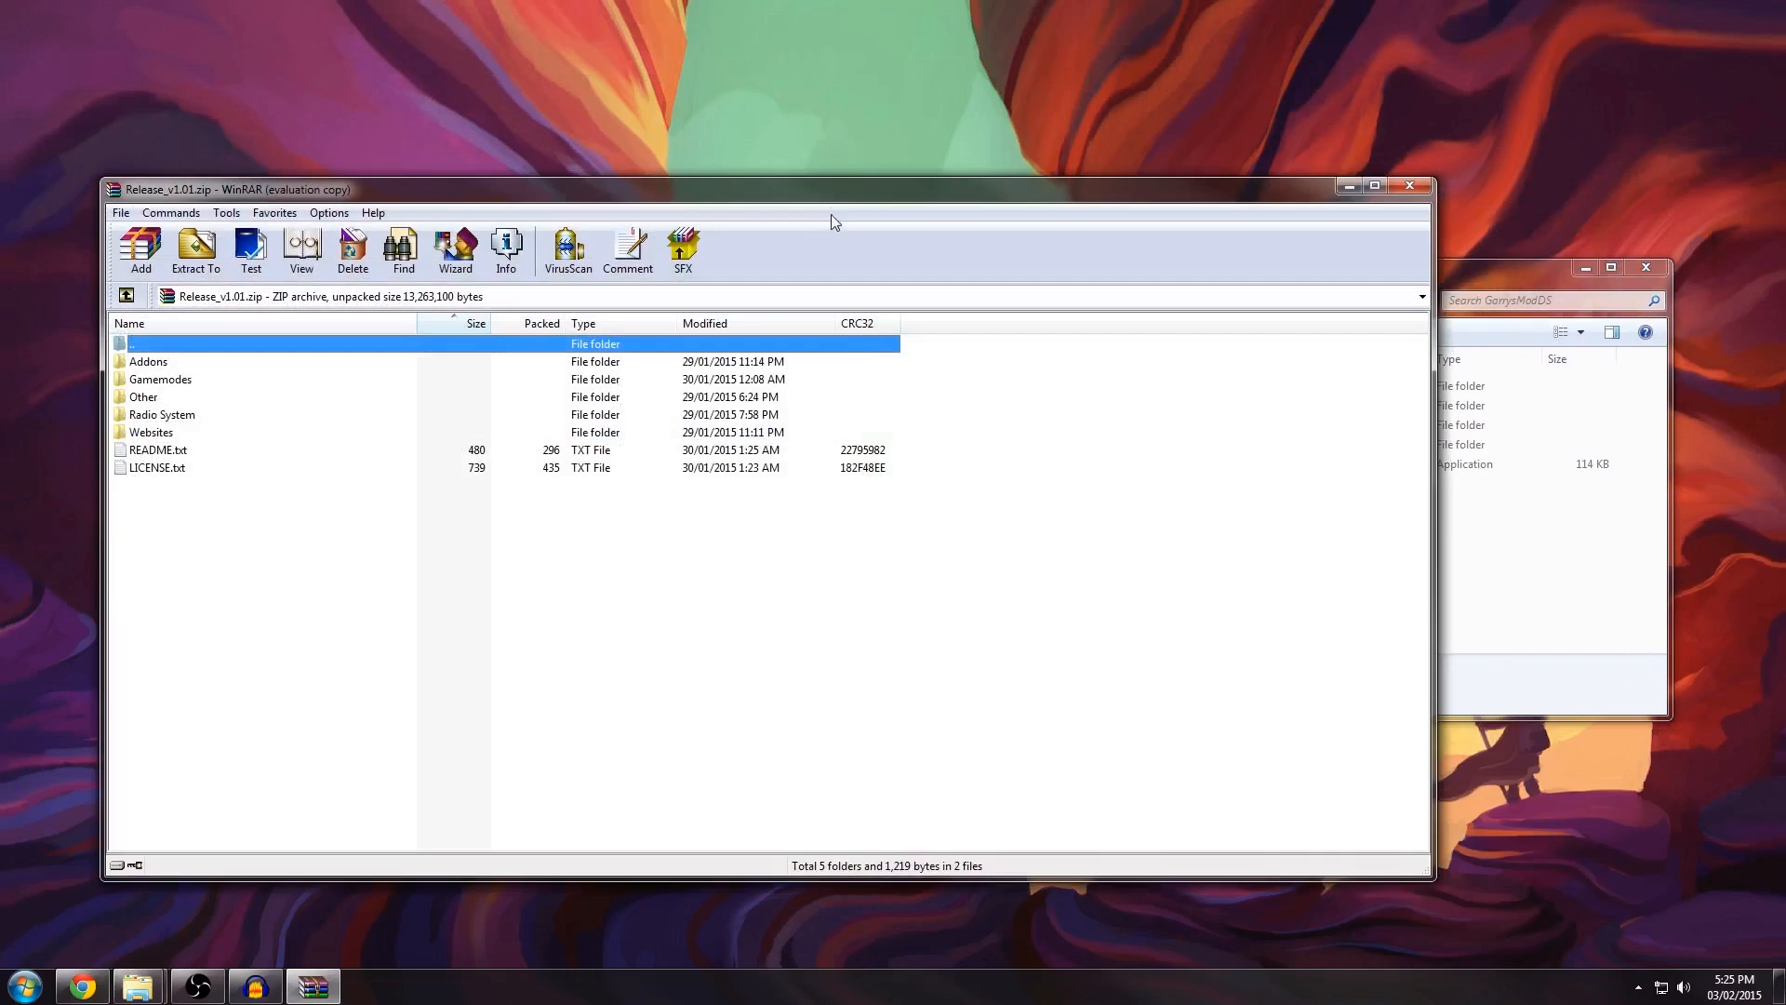
pyautogui.moveTo(734, 196); pyautogui.dragTo(750, 178)
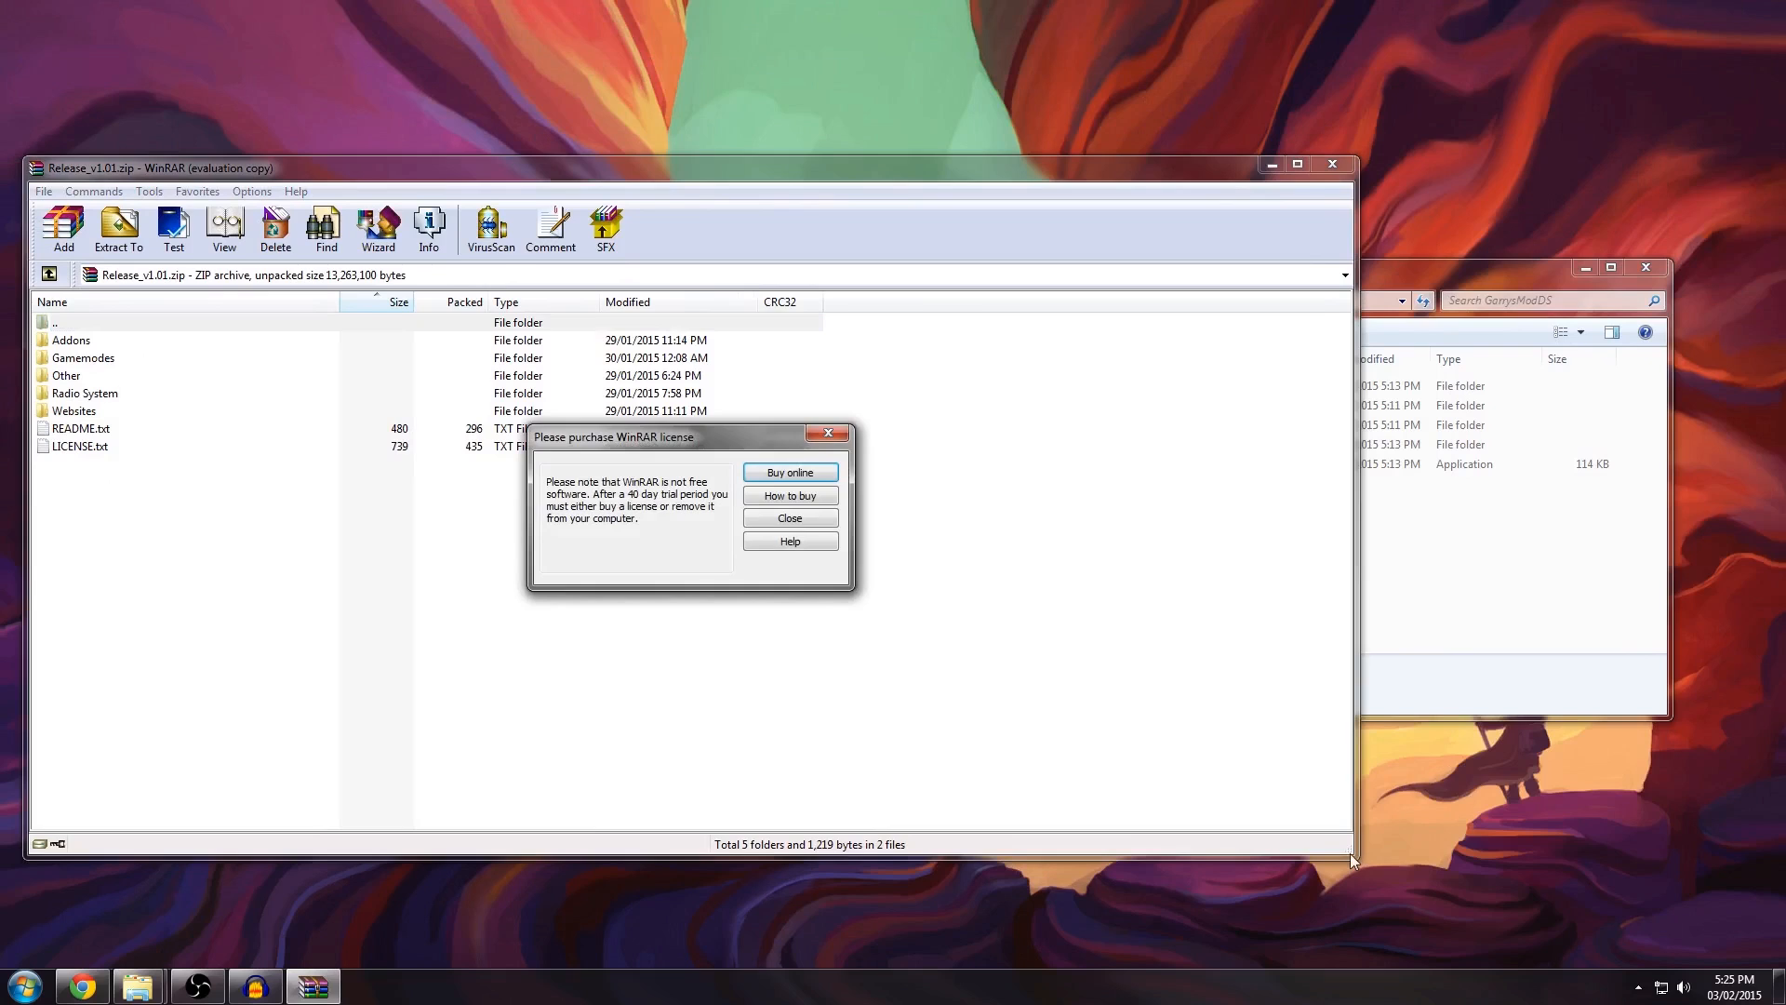
pyautogui.click(822, 433)
pyautogui.moveTo(1355, 855); pyautogui.dragTo(870, 789)
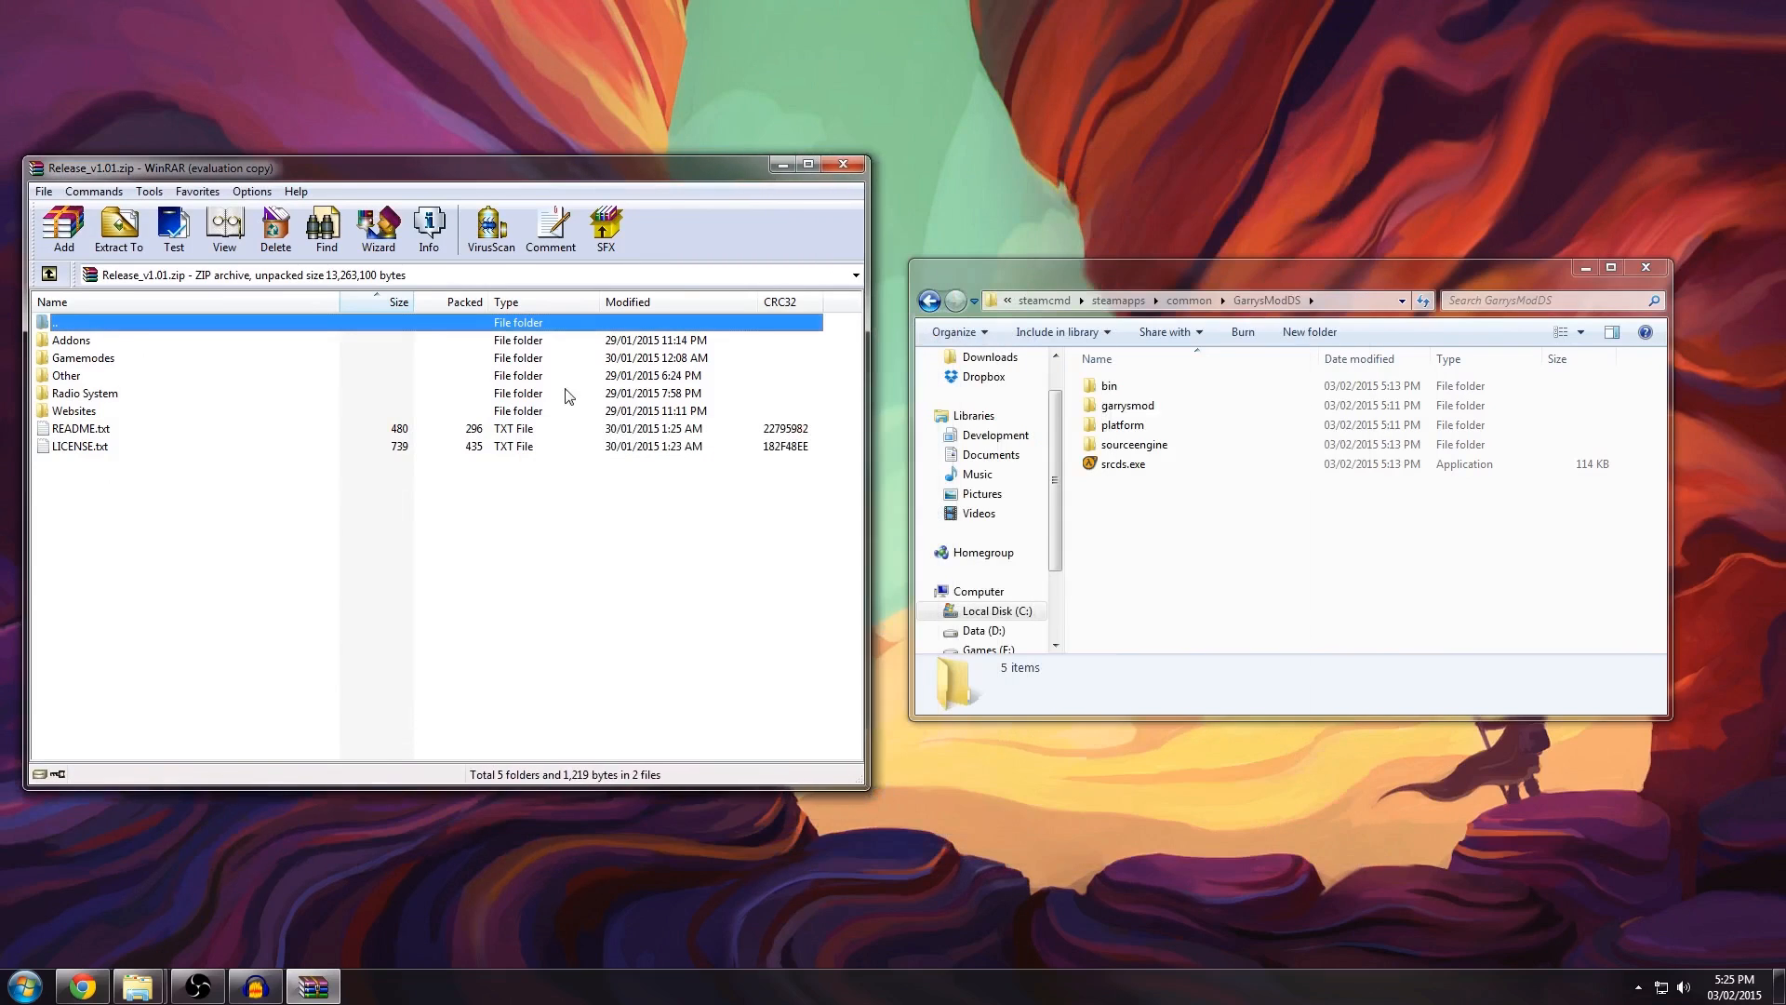
# Step: Extract Start Server.bat from Gamemodes\Flow Network - All gamemodes\Flow Network - Bunny Hop into GarrysModDS
pyautogui.doubleClick(96, 365)
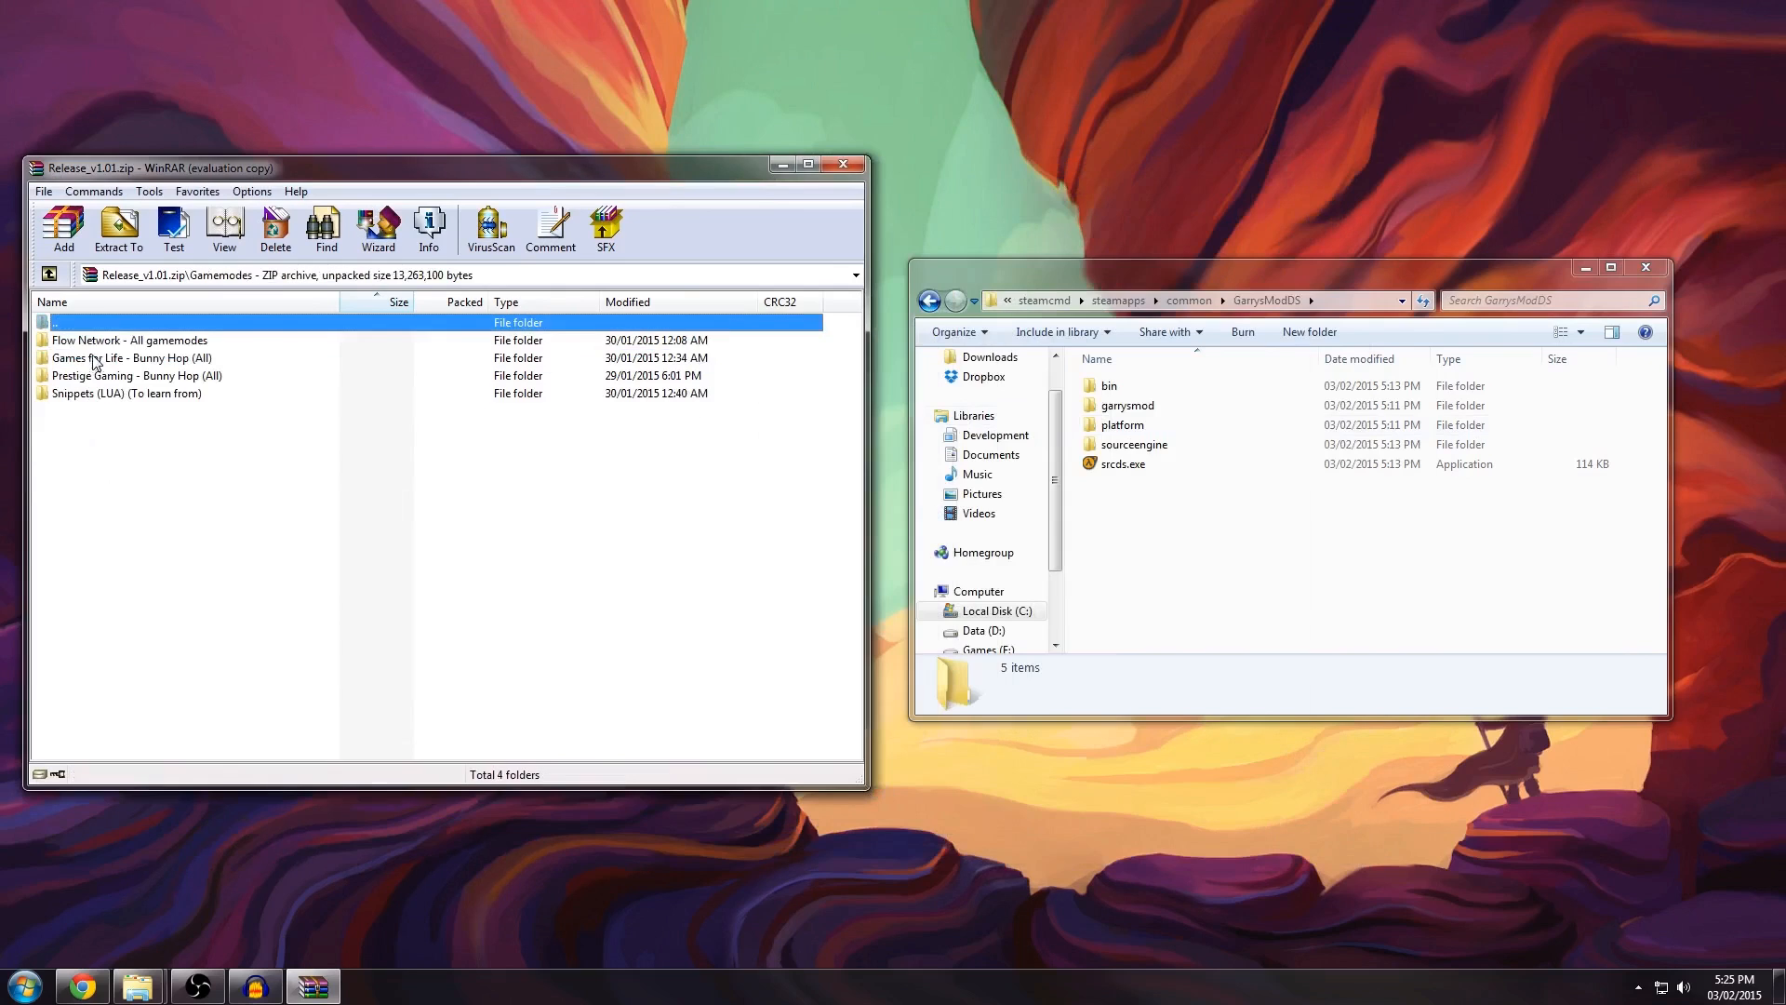
pyautogui.doubleClick(101, 342)
pyautogui.doubleClick(132, 343)
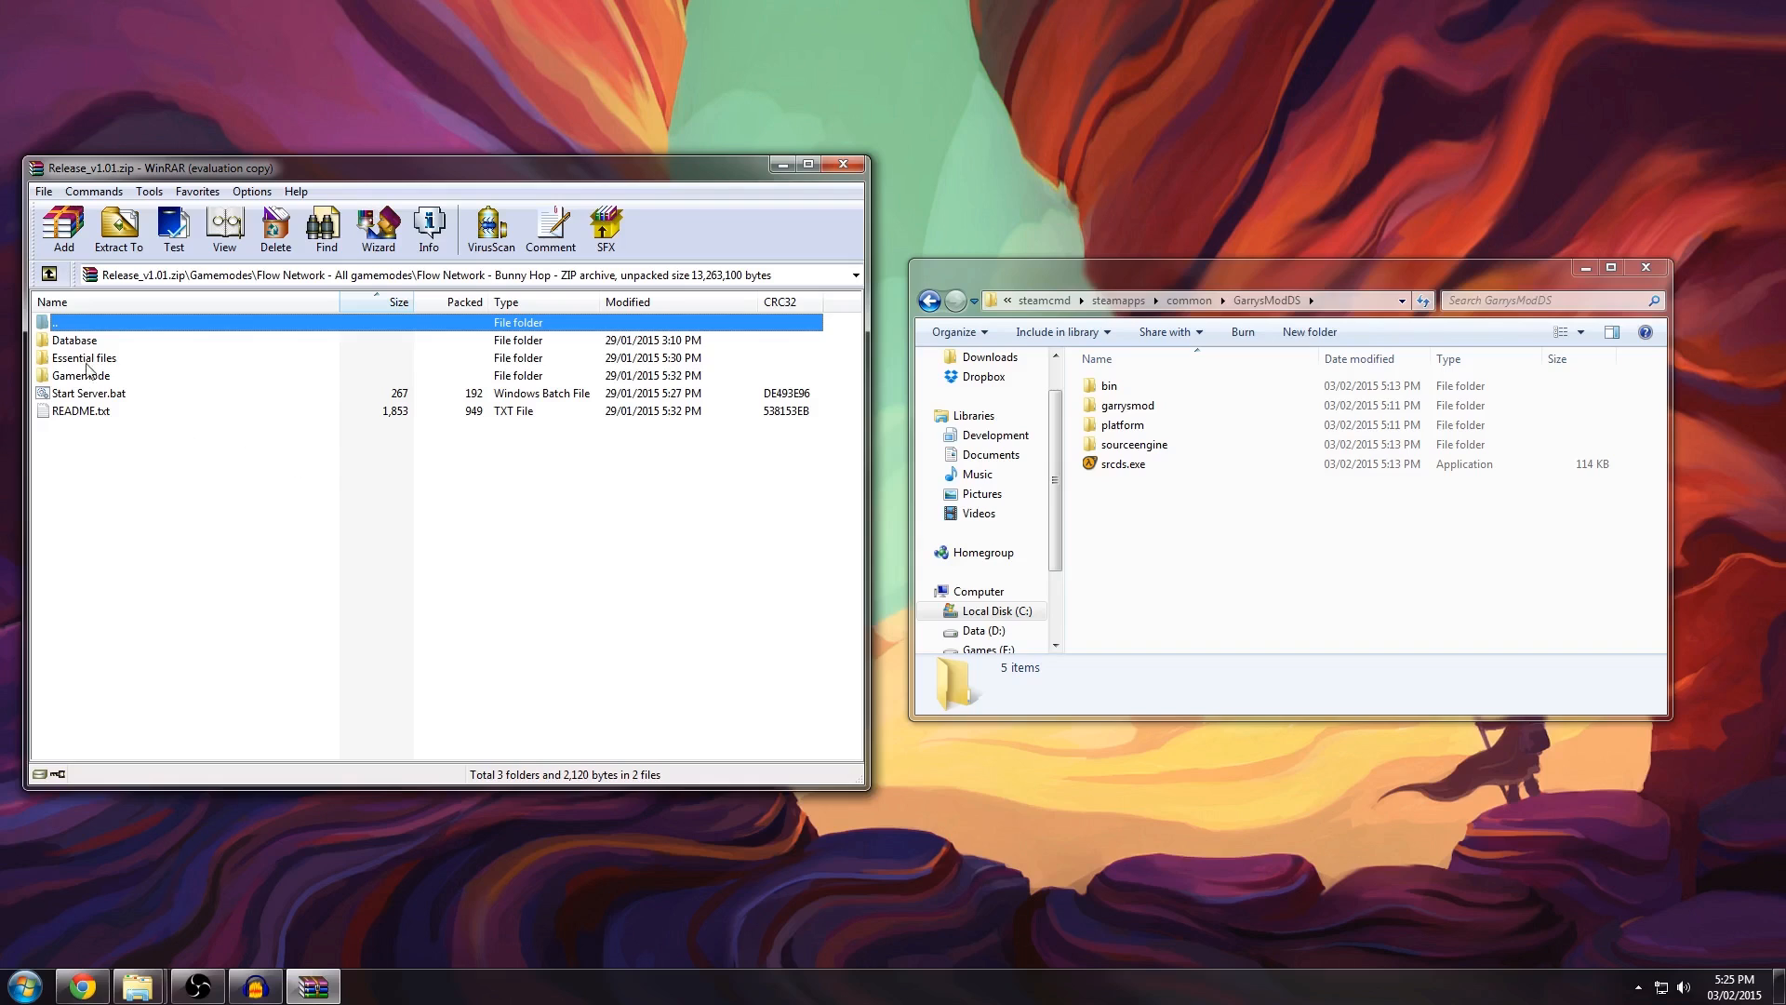
pyautogui.moveTo(96, 398); pyautogui.dragTo(282, 404)
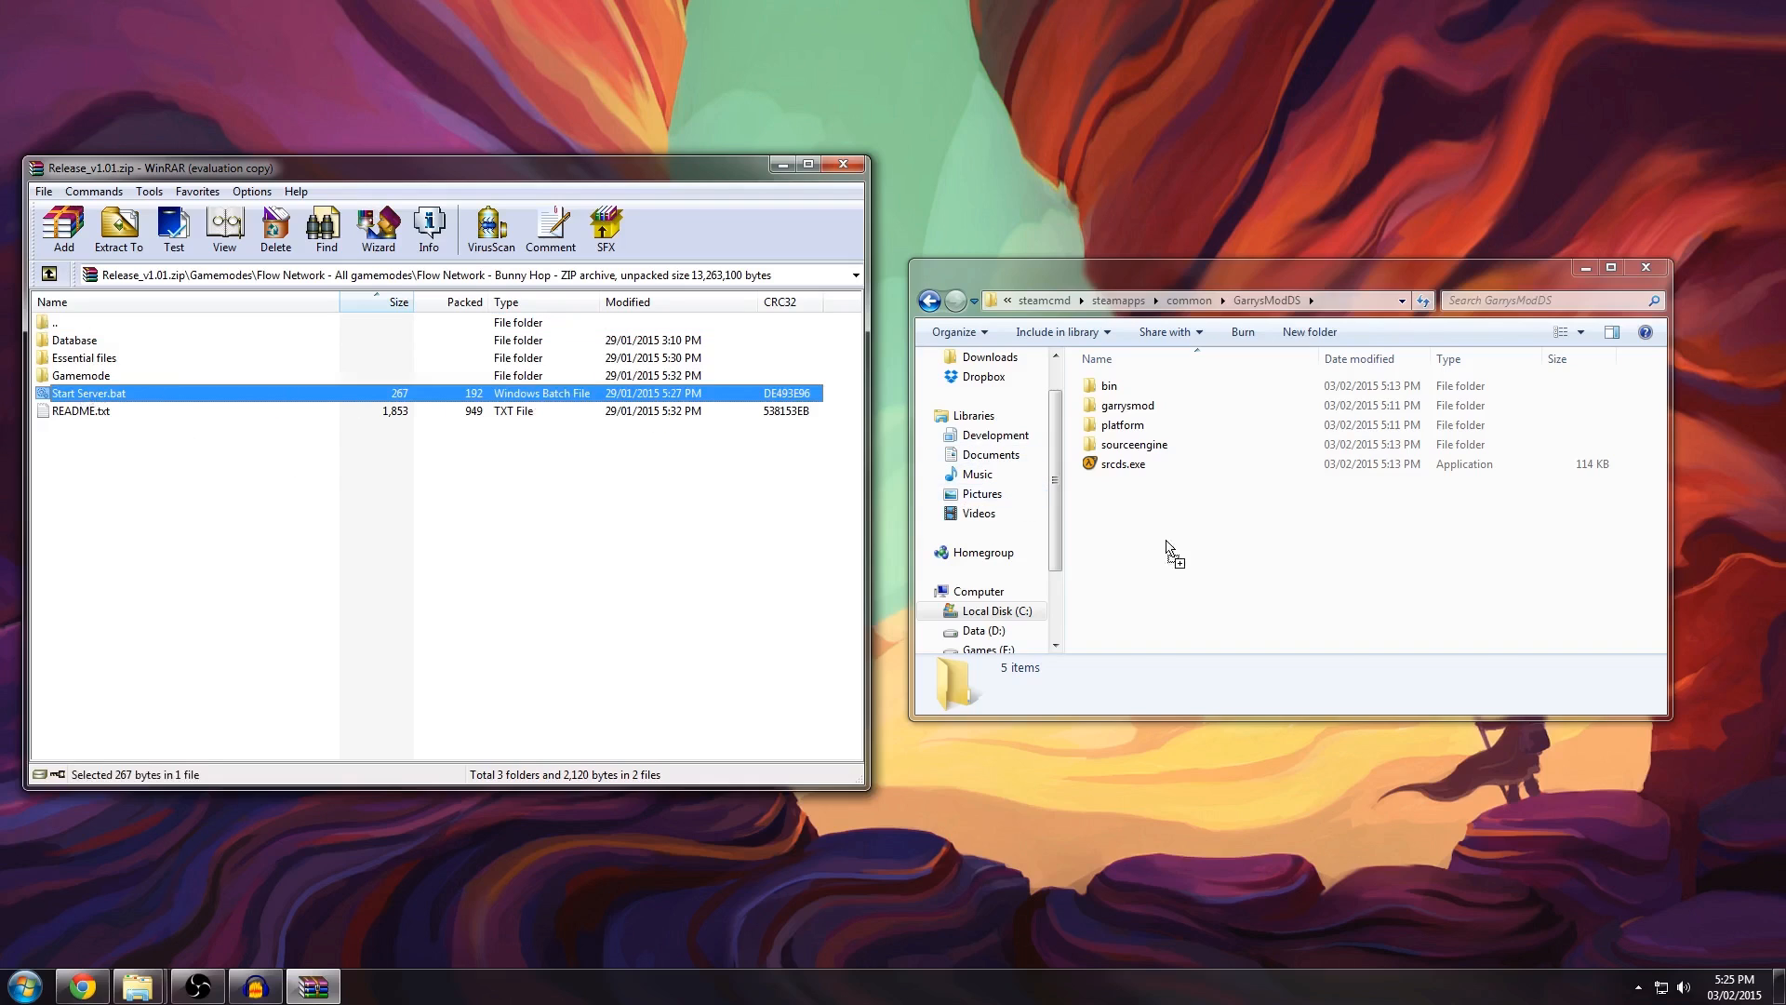
pyautogui.moveTo(1064, 525); pyautogui.dragTo(1307, 544)
pyautogui.rightClick(1136, 482)
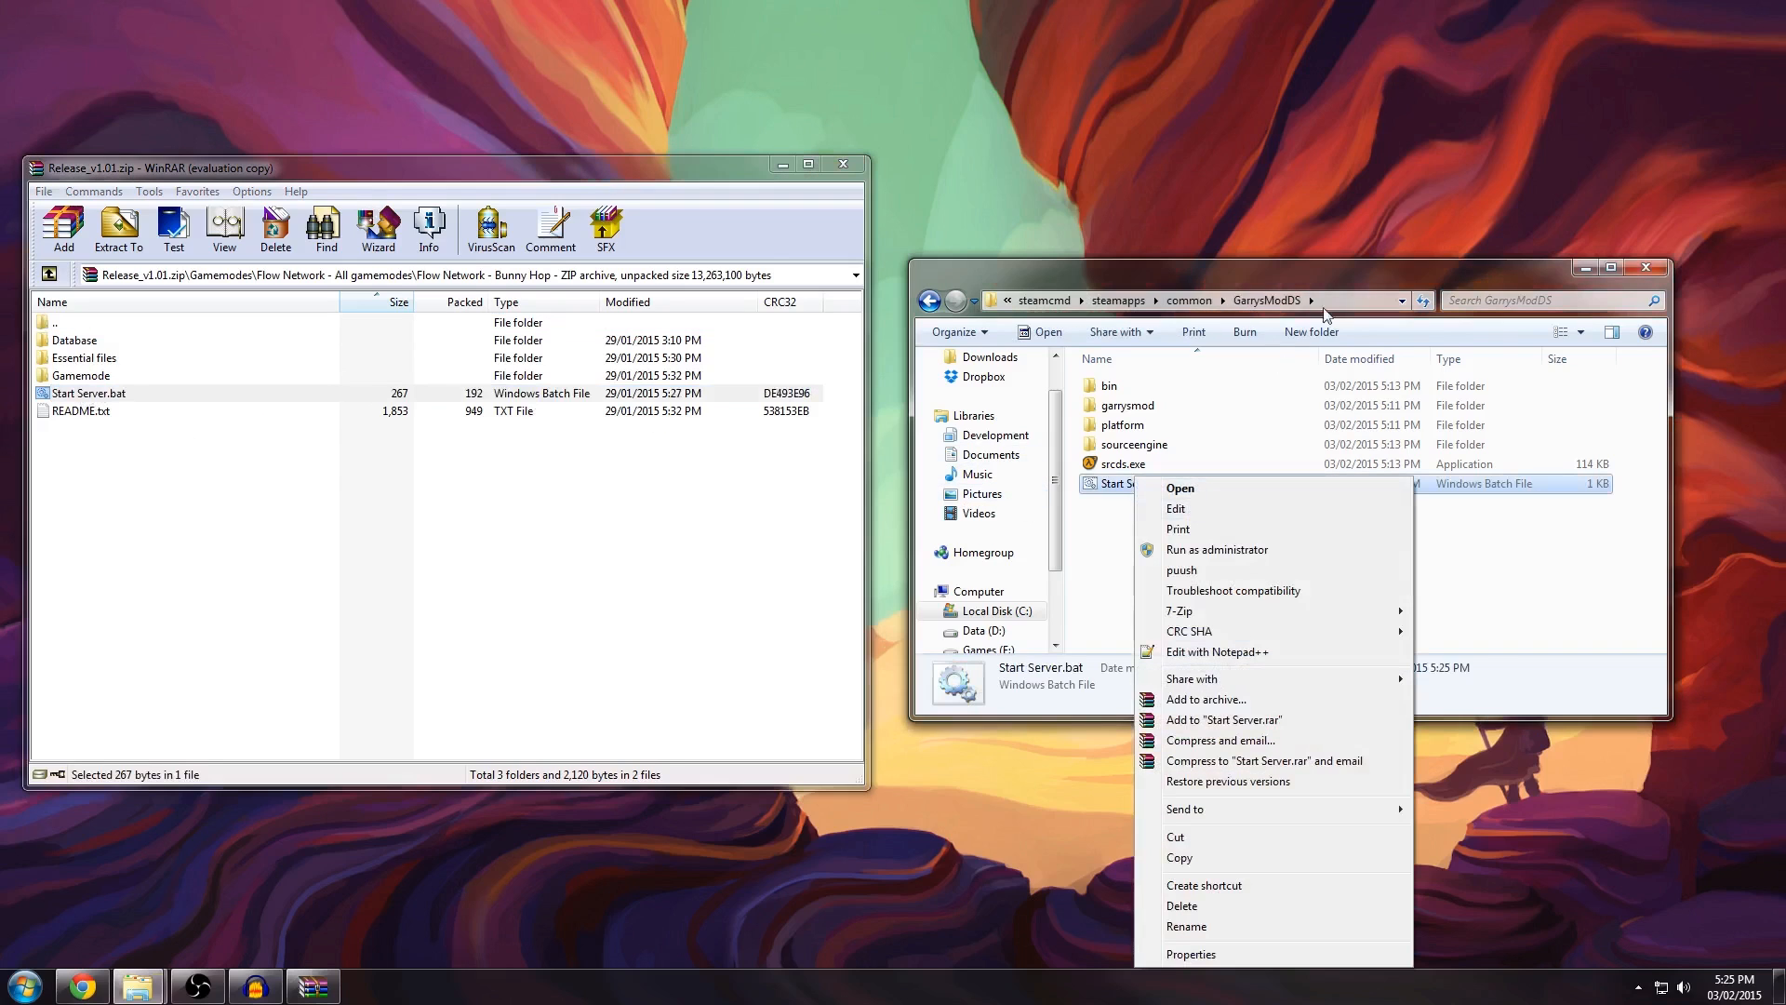
pyautogui.click(1179, 489)
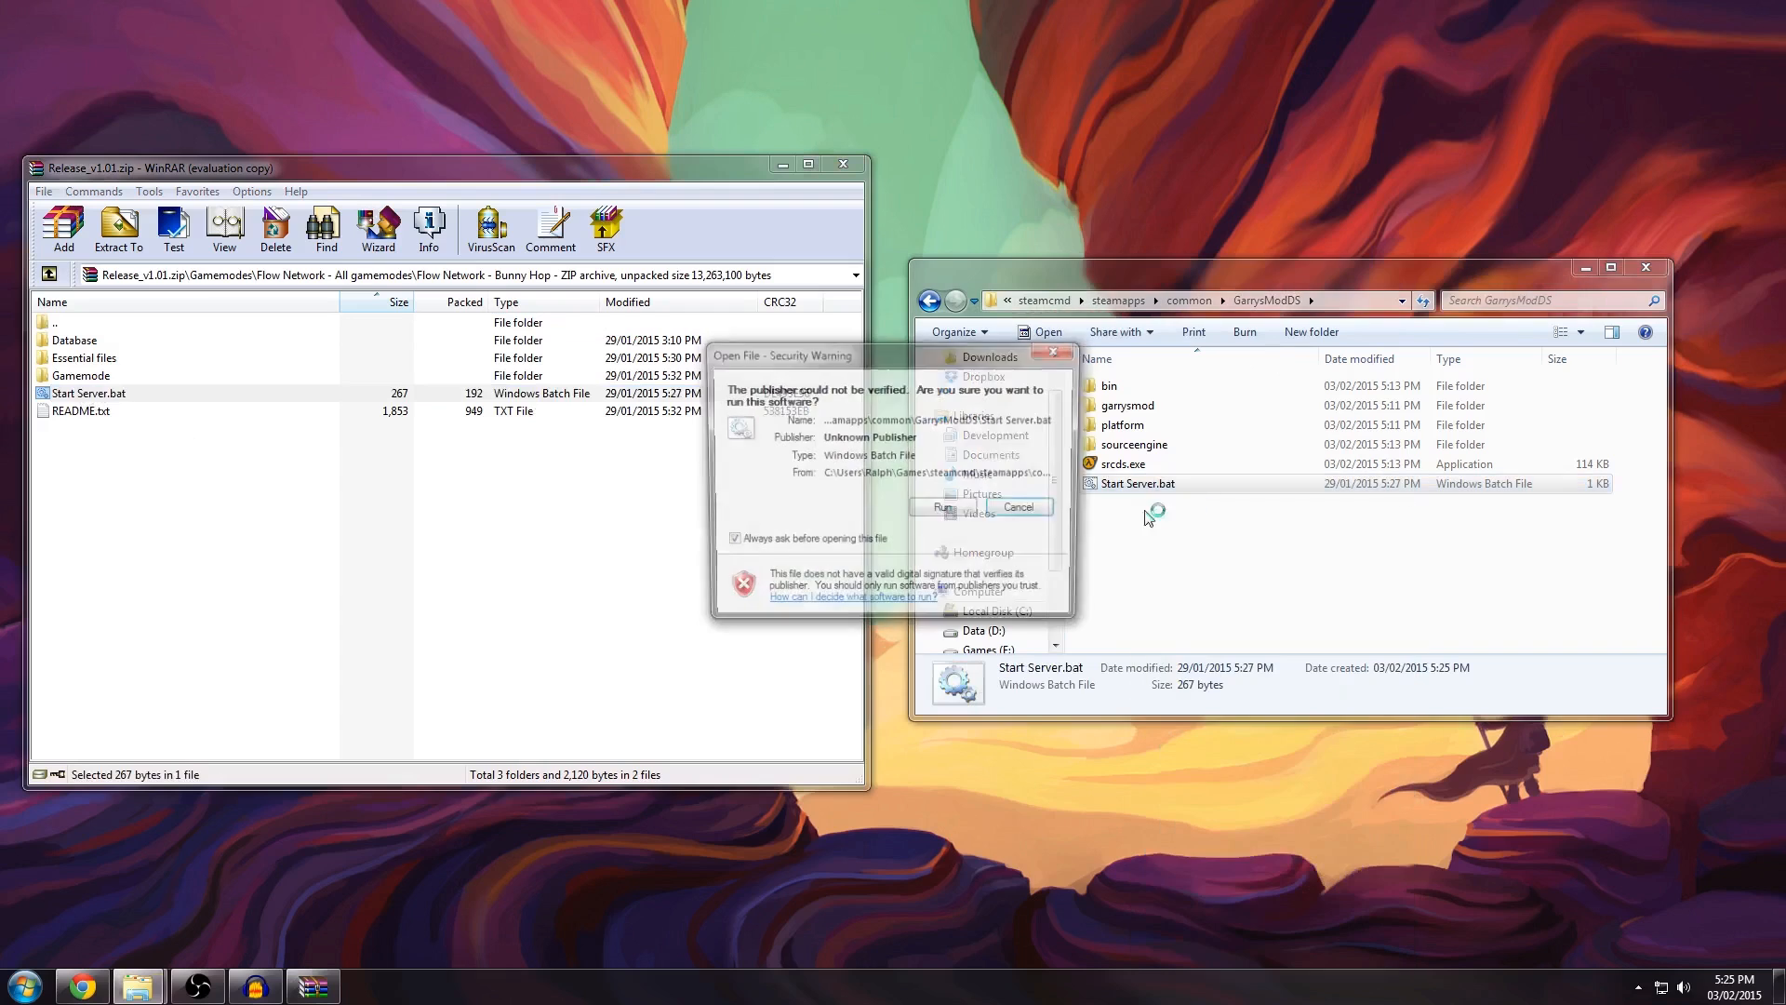
pyautogui.click(942, 509)
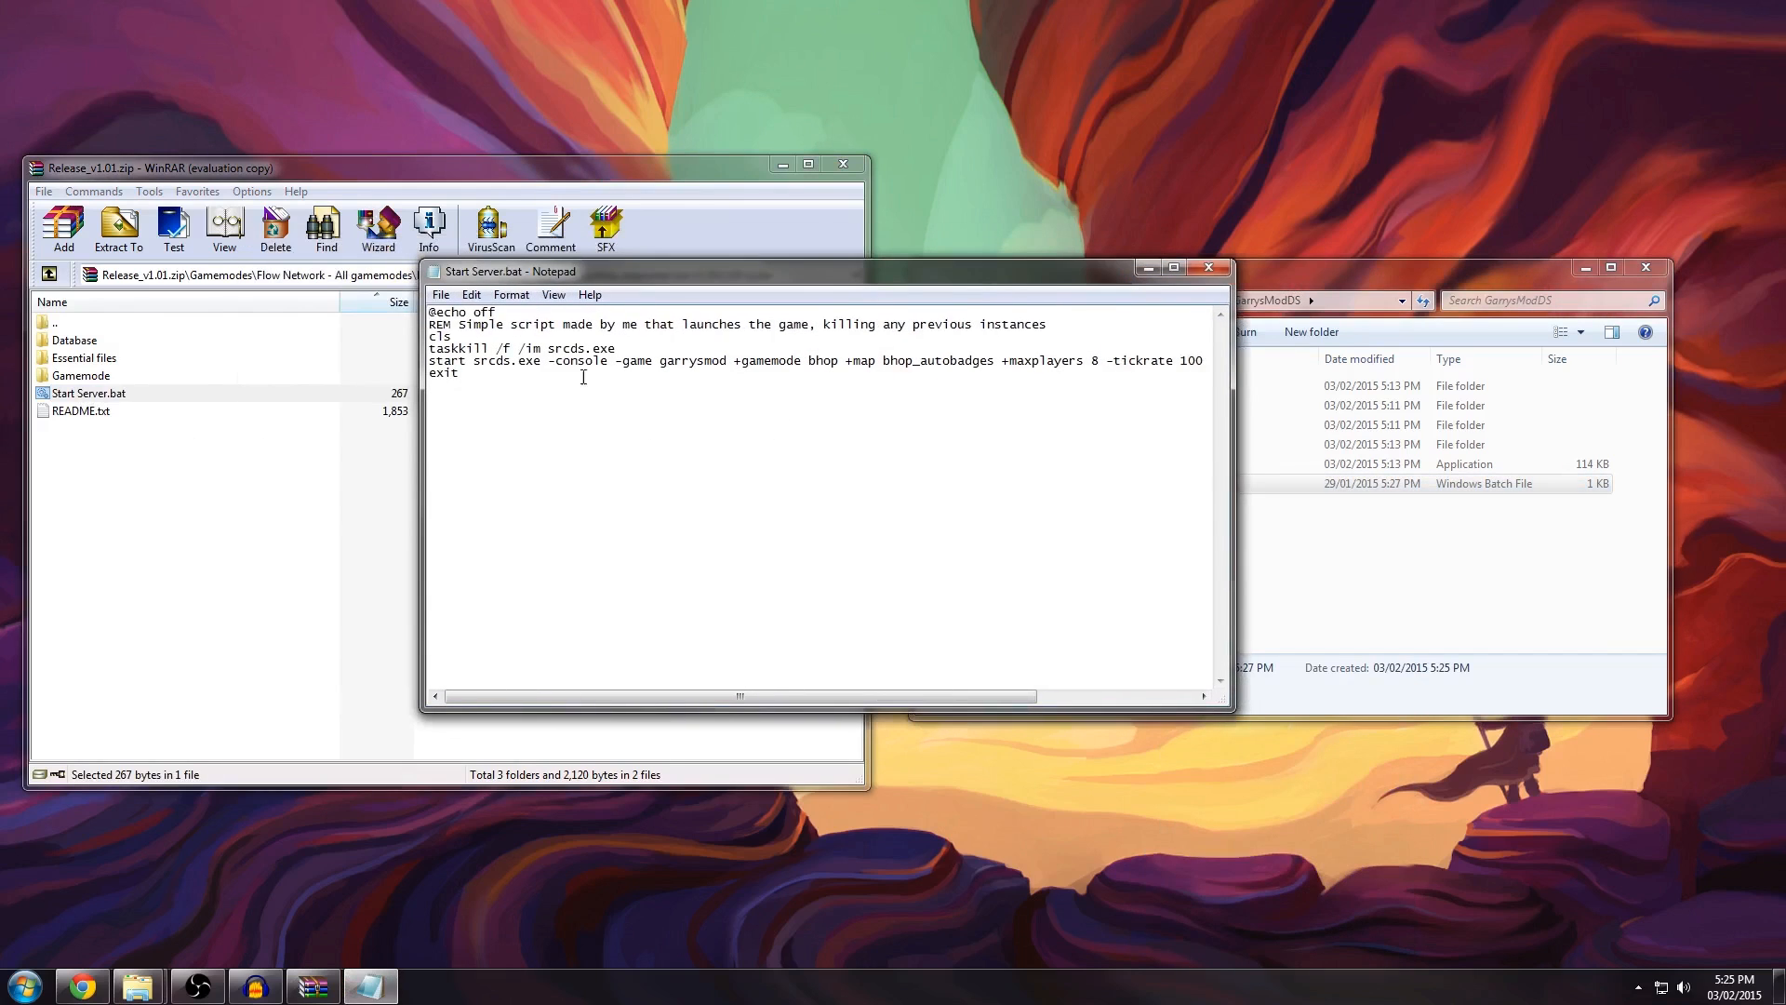
pyautogui.moveTo(885, 362); pyautogui.dragTo(972, 364)
pyautogui.moveTo(1099, 363); pyautogui.dragTo(1088, 366)
pyautogui.moveTo(996, 696); pyautogui.dragTo(1131, 642)
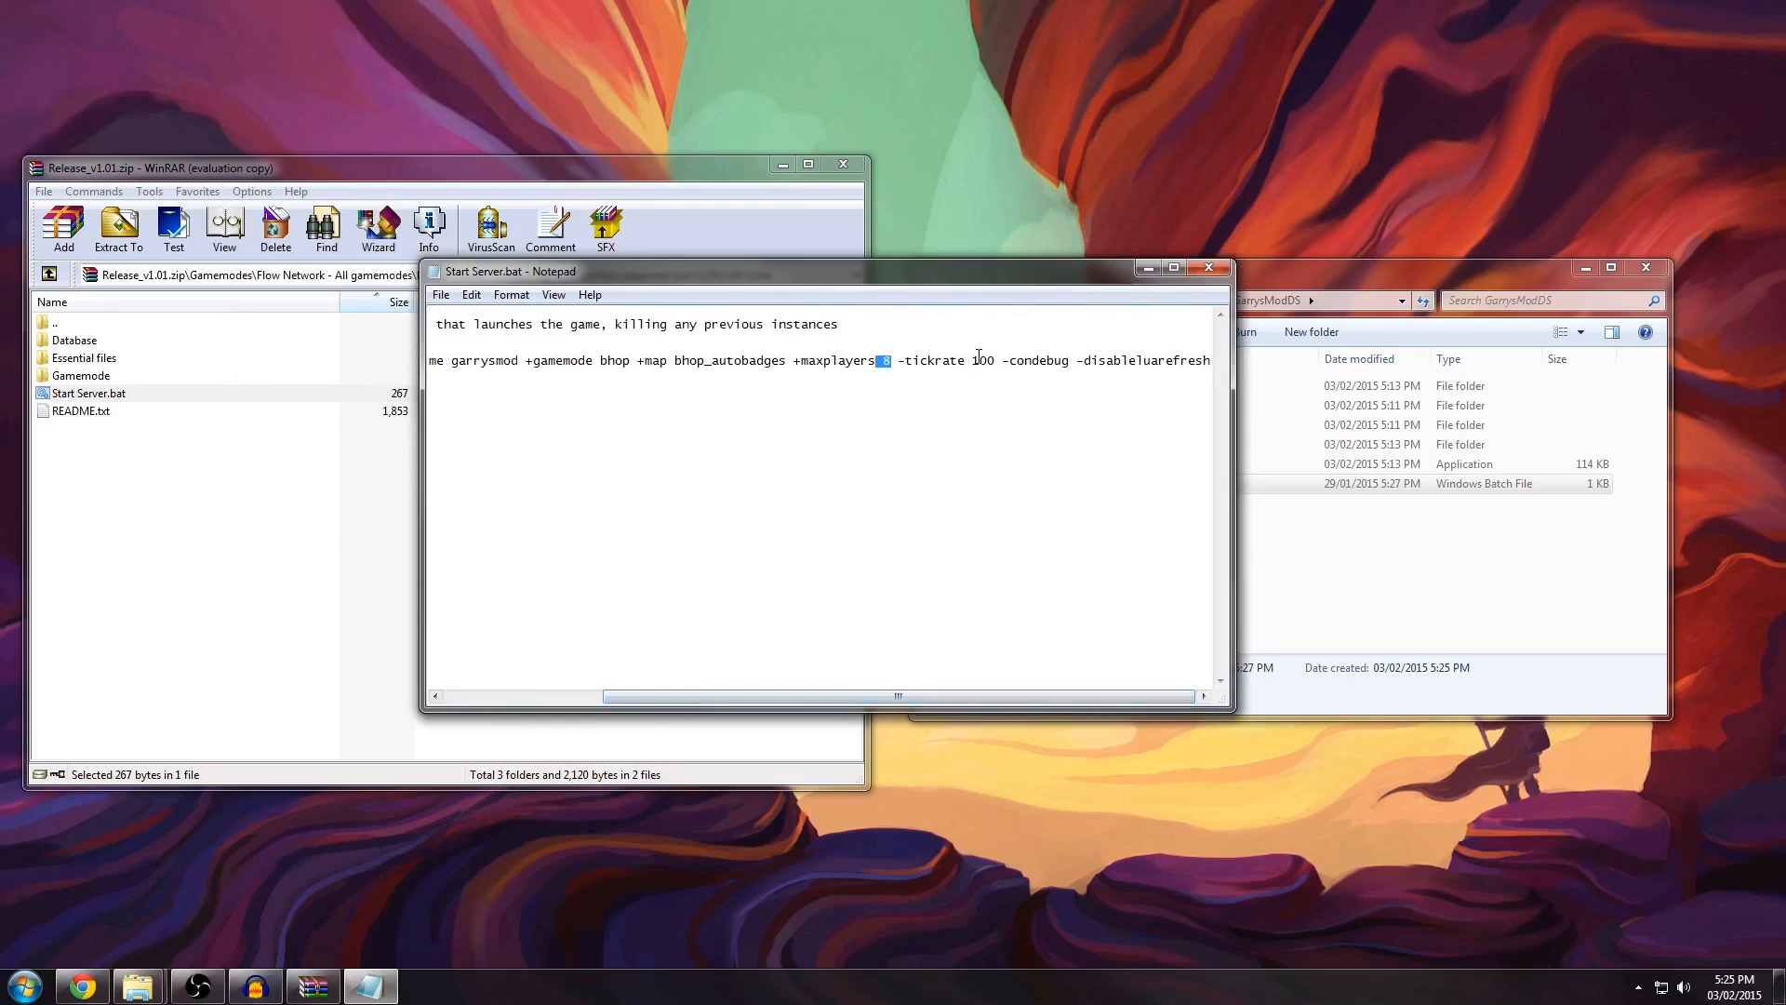
pyautogui.moveTo(1047, 695); pyautogui.dragTo(883, 695)
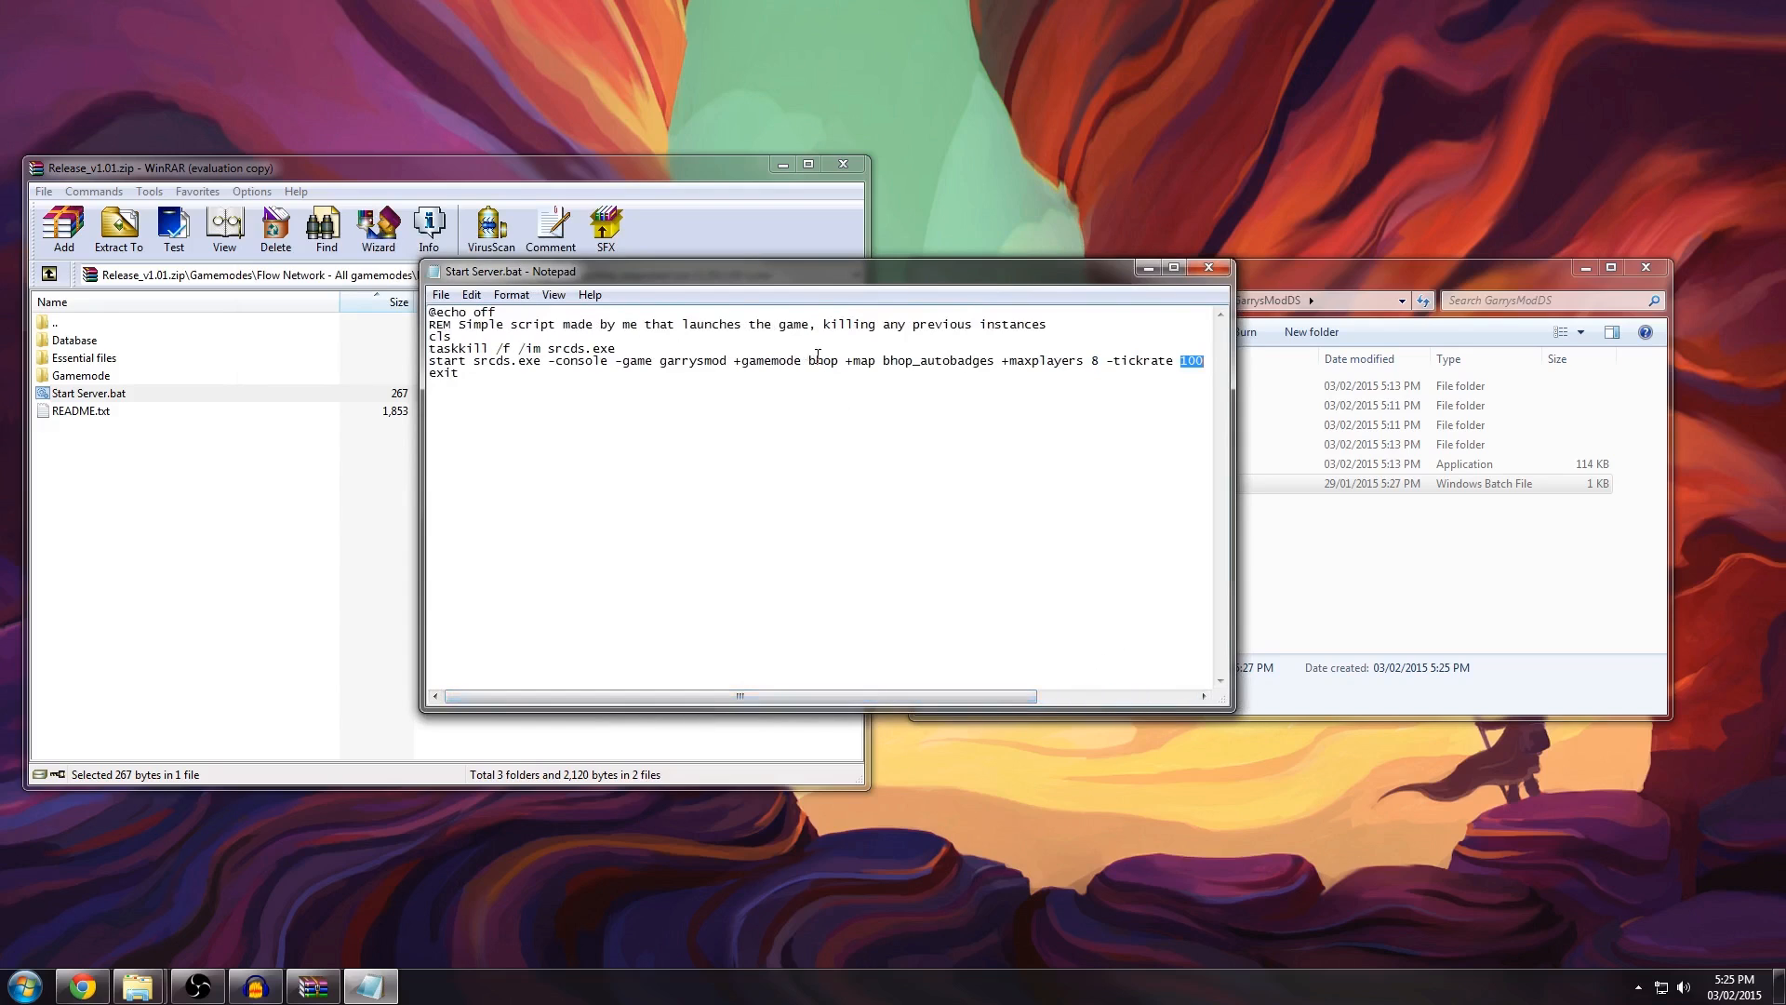
pyautogui.click(1208, 268)
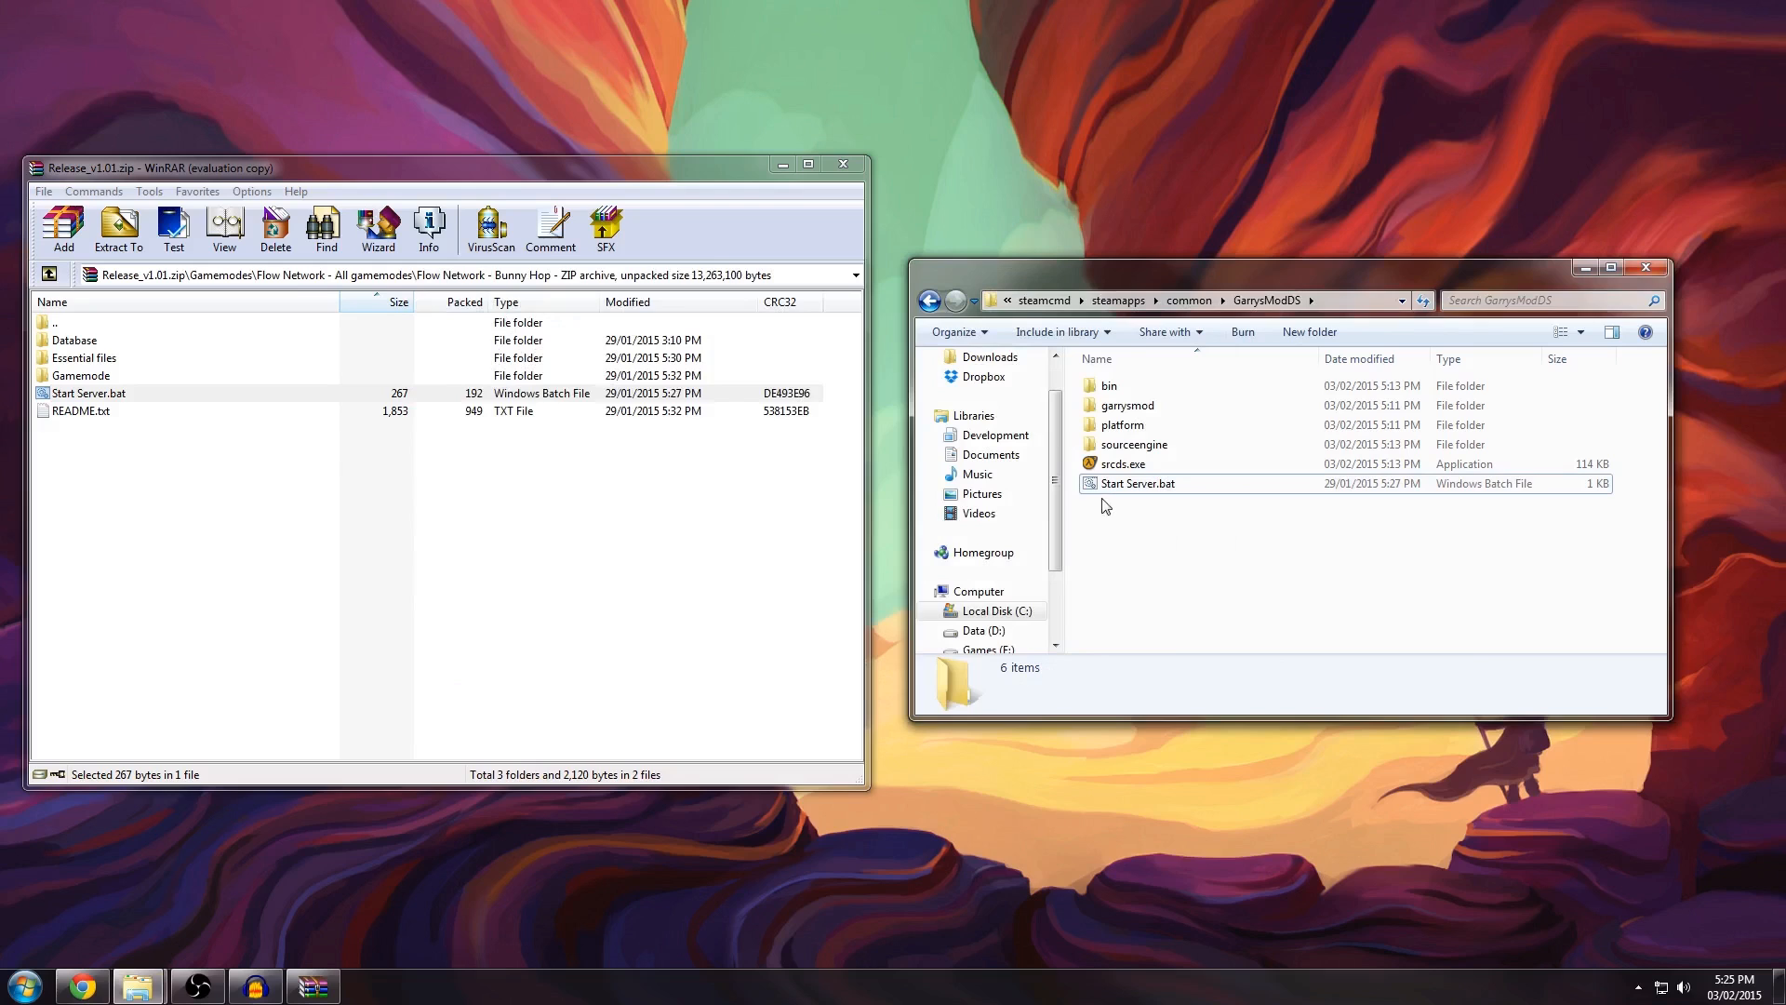
# Step: Open garrysmod\cfg in Explorer and browse the archive to Other\Config
pyautogui.click(371, 430)
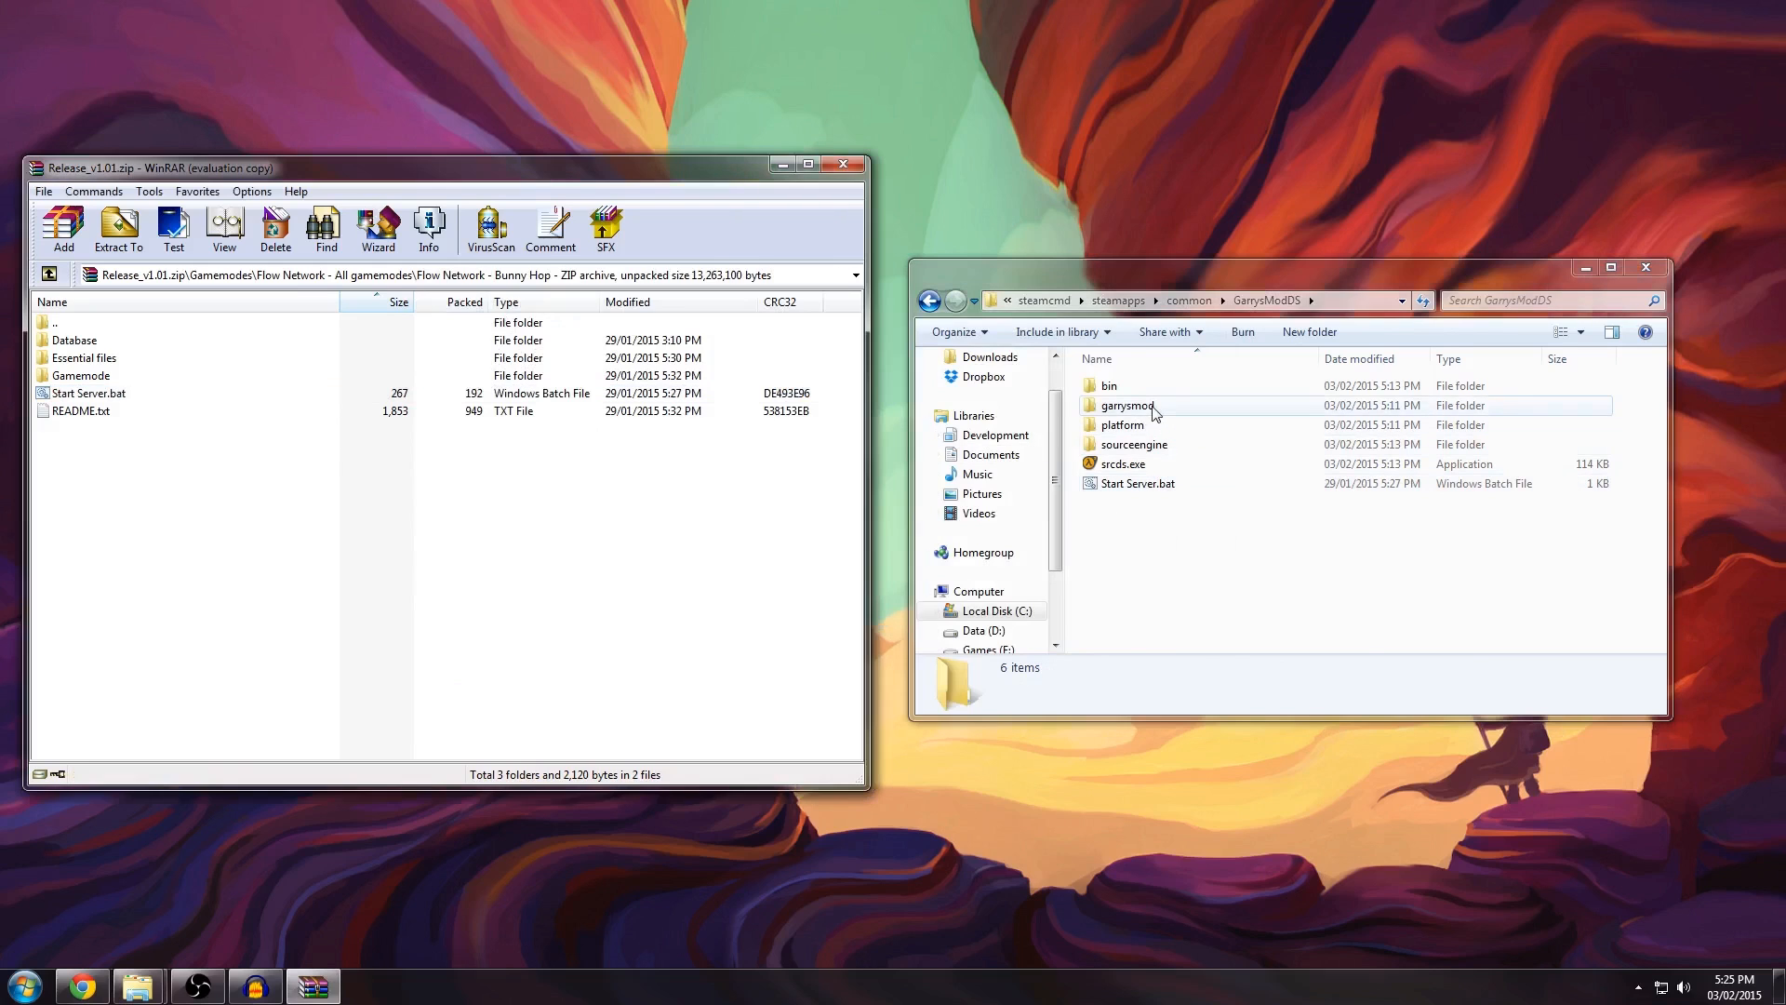
pyautogui.doubleClick(1127, 404)
pyautogui.doubleClick(1121, 445)
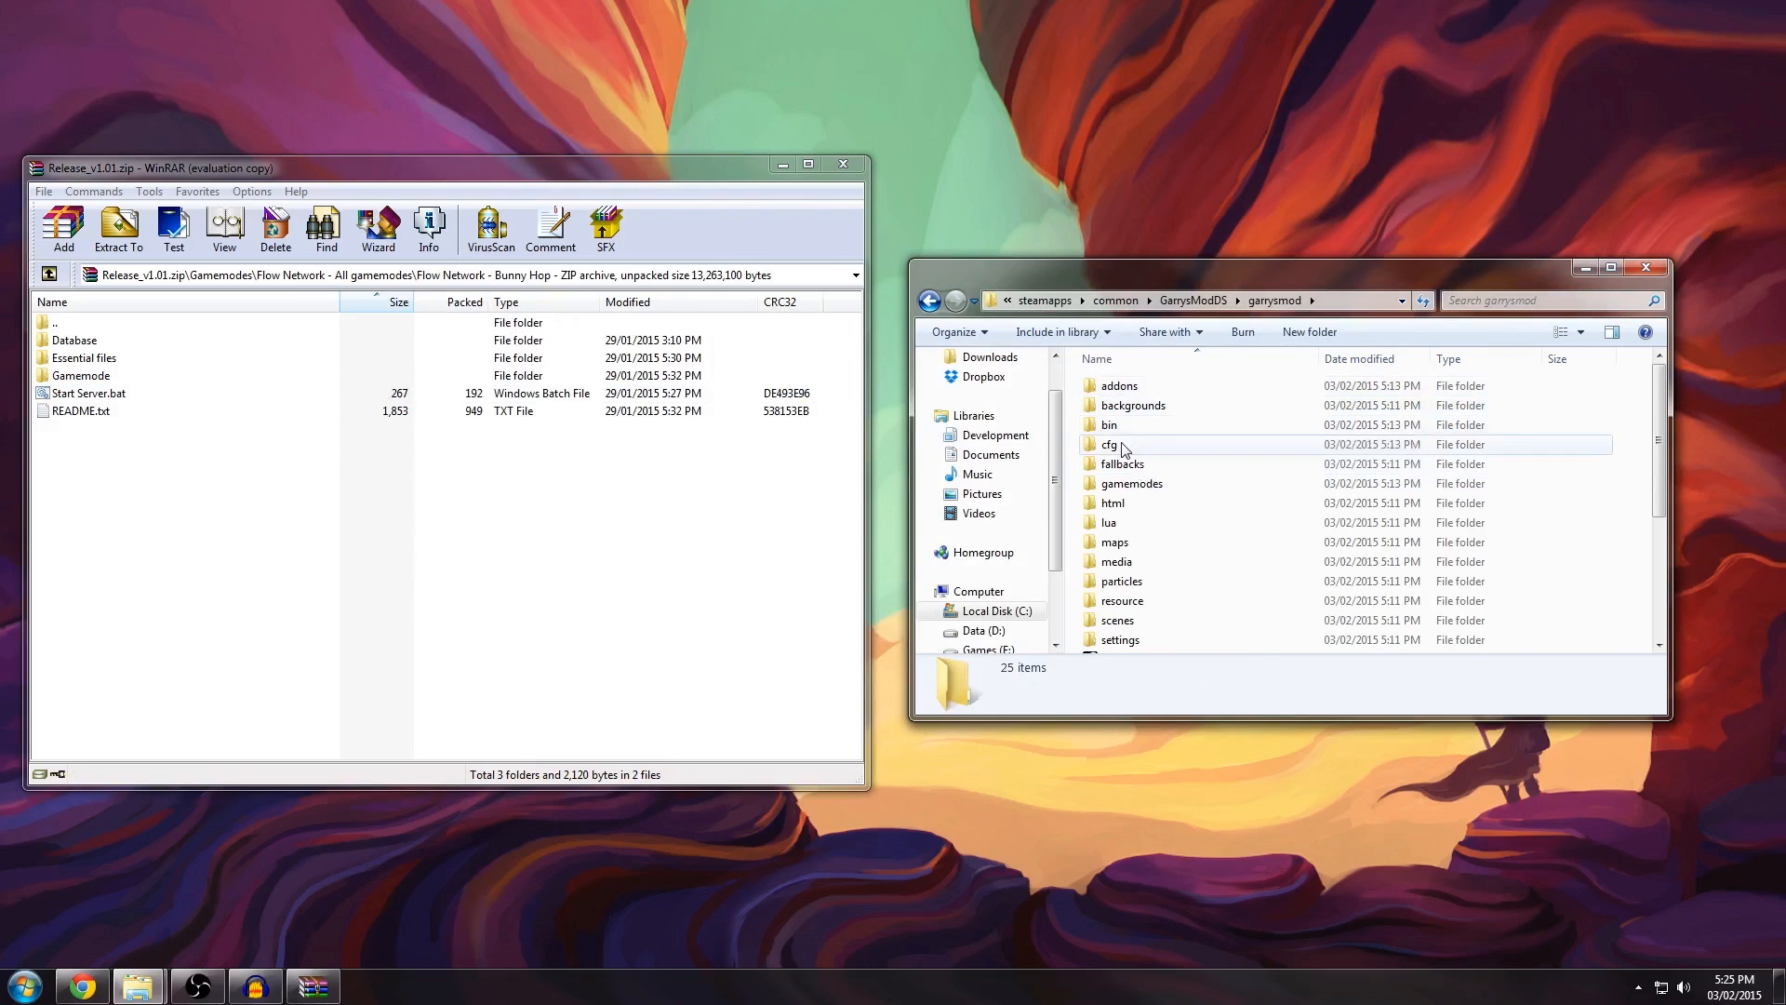
pyautogui.doubleClick(72, 325)
pyautogui.doubleClick(72, 326)
pyautogui.doubleClick(72, 326)
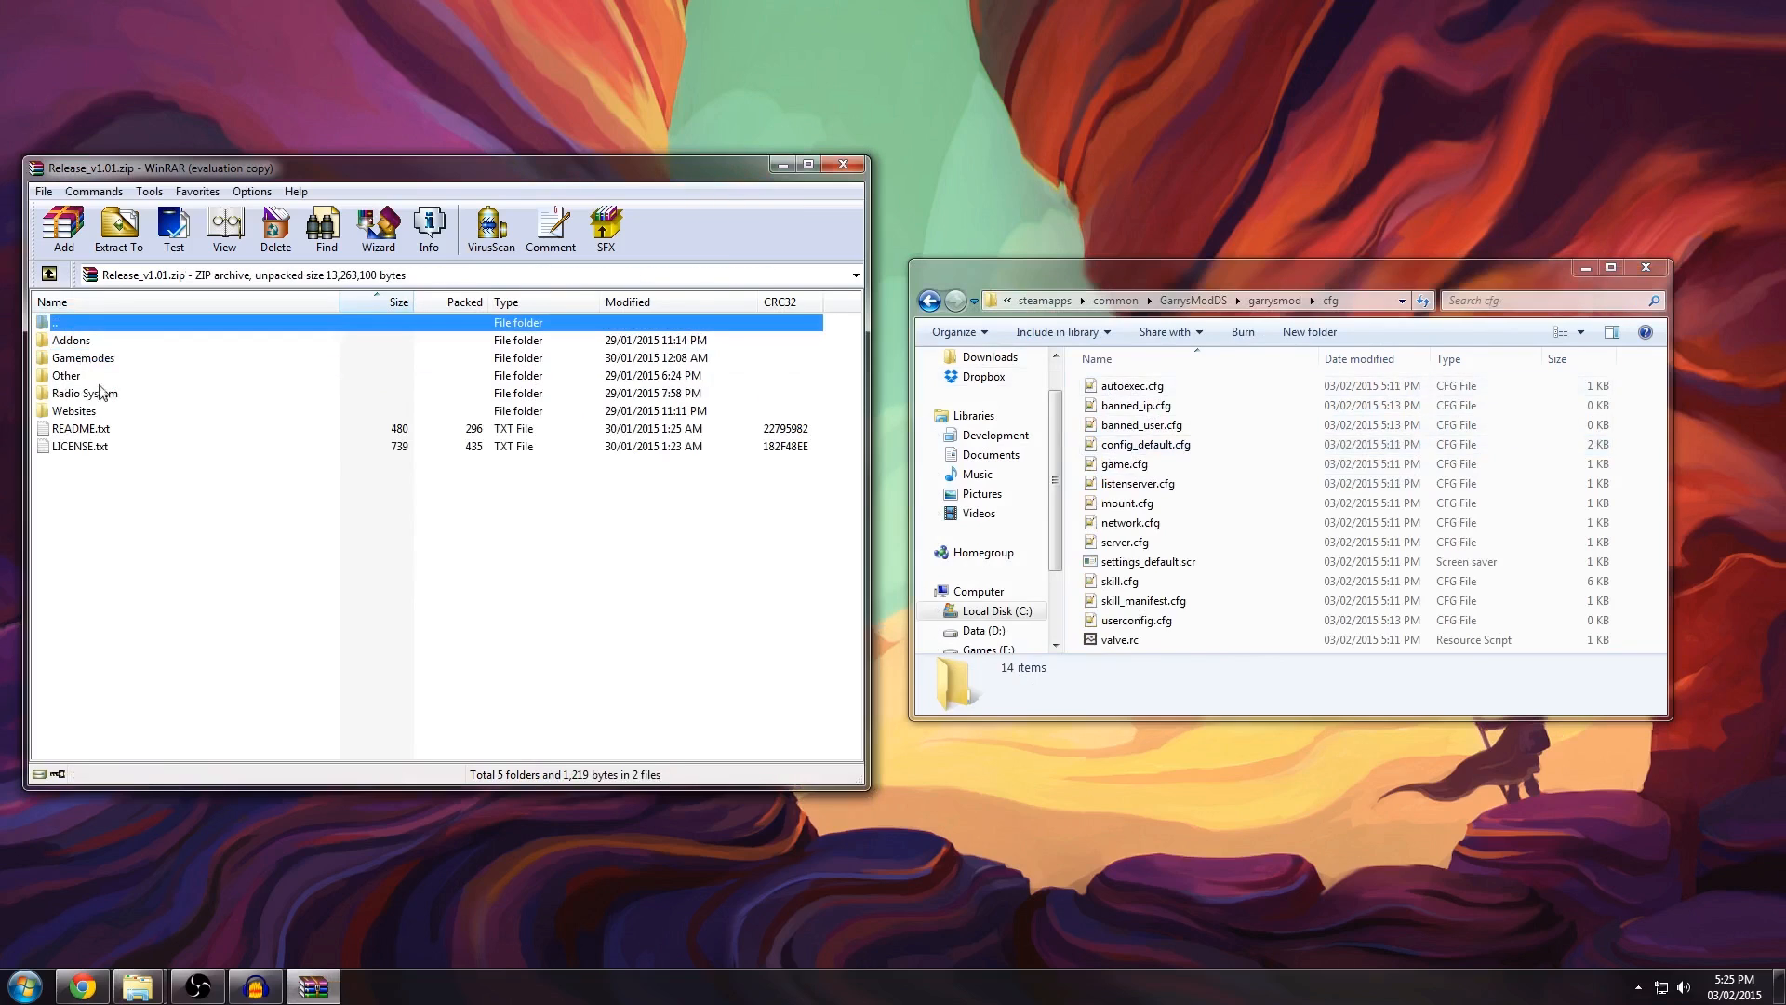
pyautogui.doubleClick(67, 375)
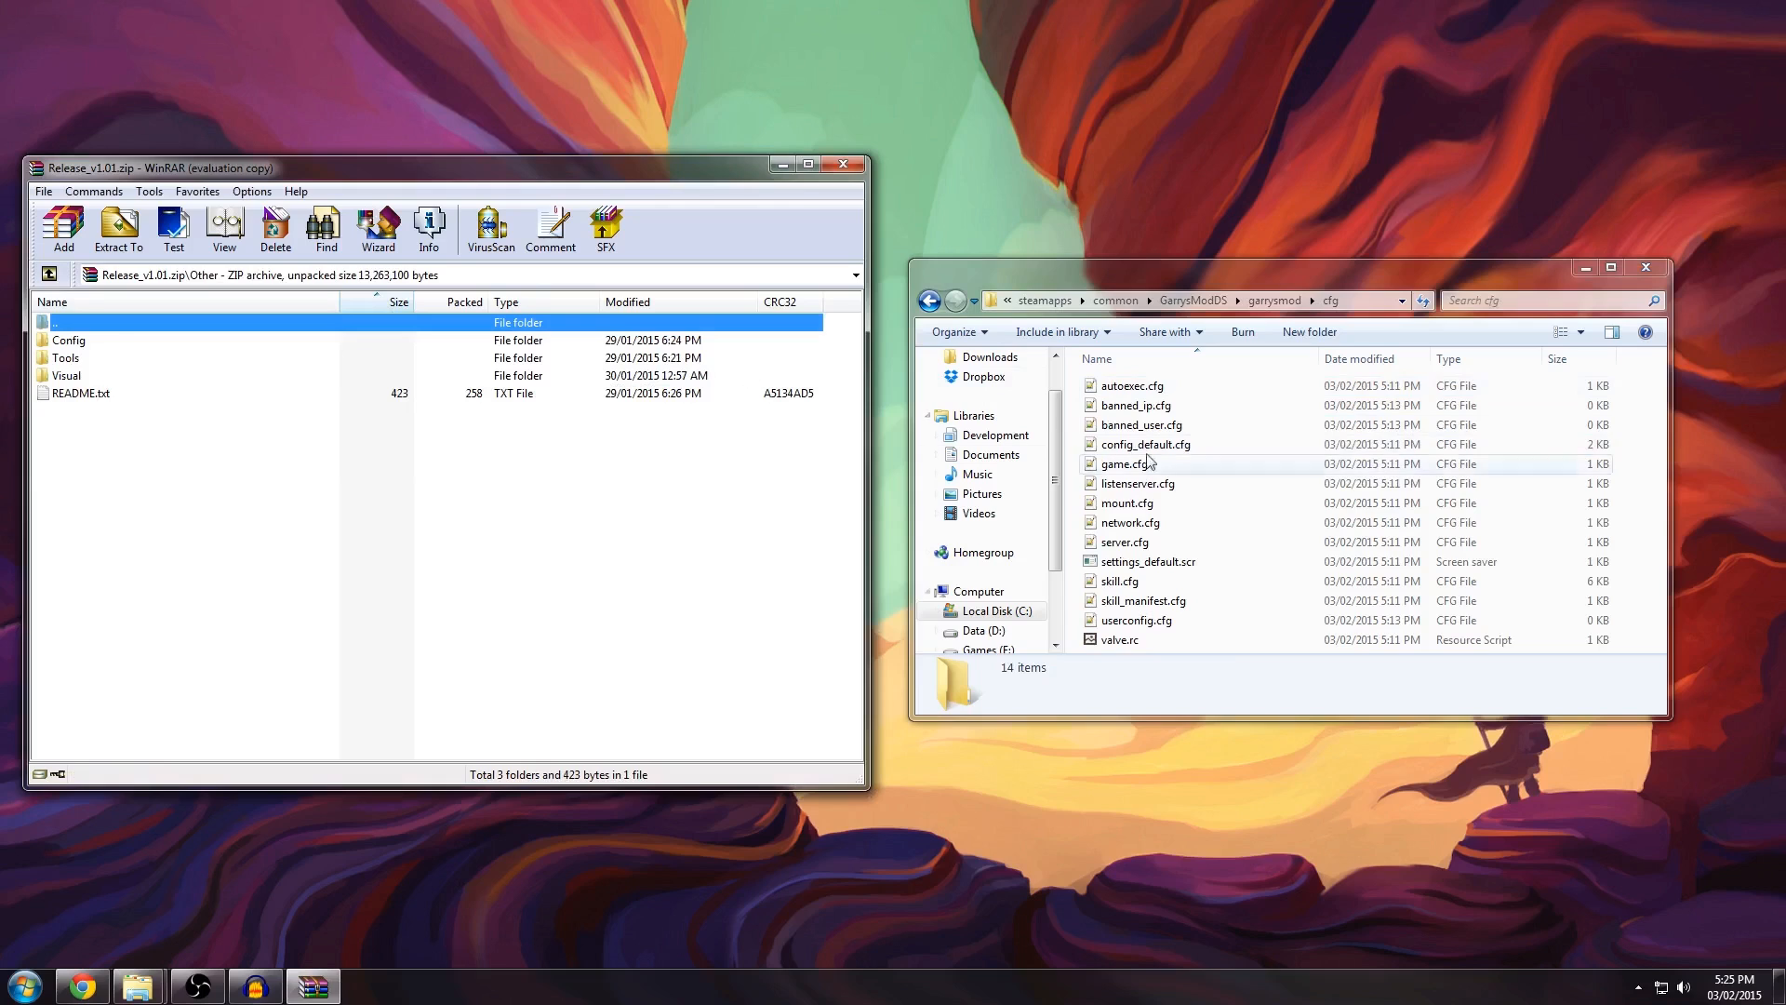
pyautogui.doubleClick(76, 325)
pyautogui.doubleClick(79, 376)
pyautogui.doubleClick(79, 344)
# Step: Replace the server's server.cfg with the archive's copy and open it in Notepad++
pyautogui.moveTo(72, 342); pyautogui.dragTo(1072, 503)
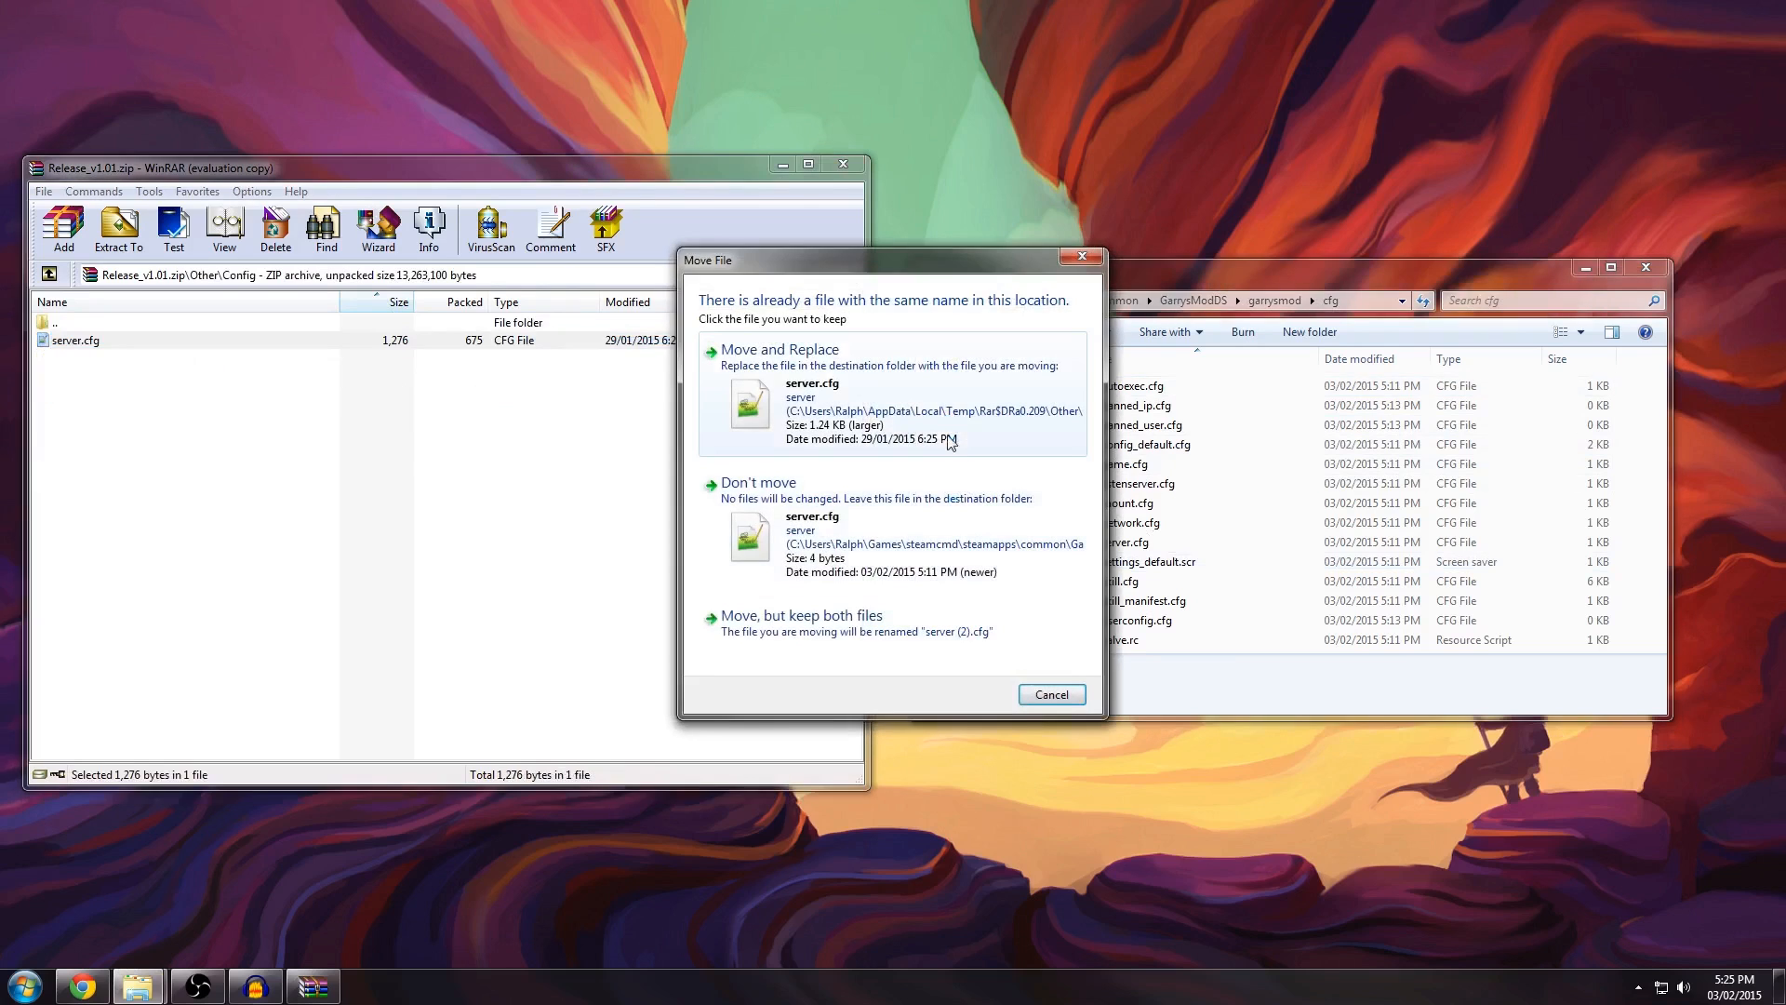
pyautogui.click(915, 409)
pyautogui.doubleClick(1125, 542)
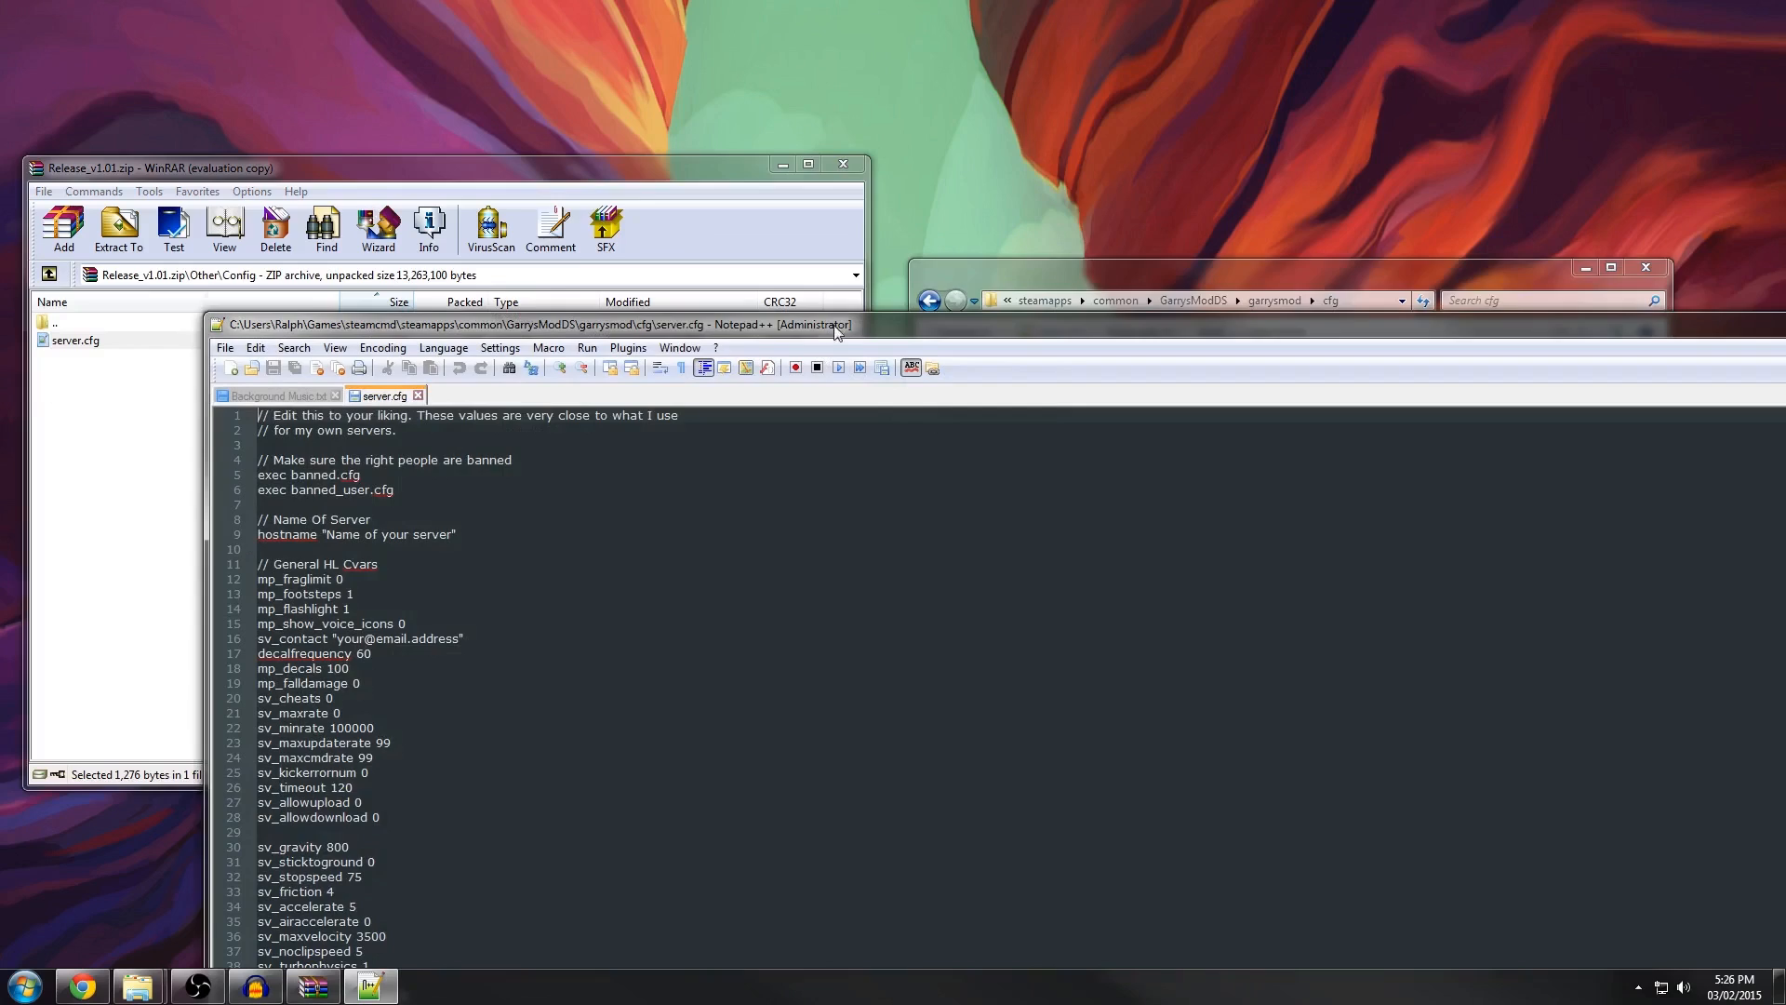
# Step: Set the hostname on line 9 to "This is a tutorial" and save server.cfg
pyautogui.doubleClick(835, 331)
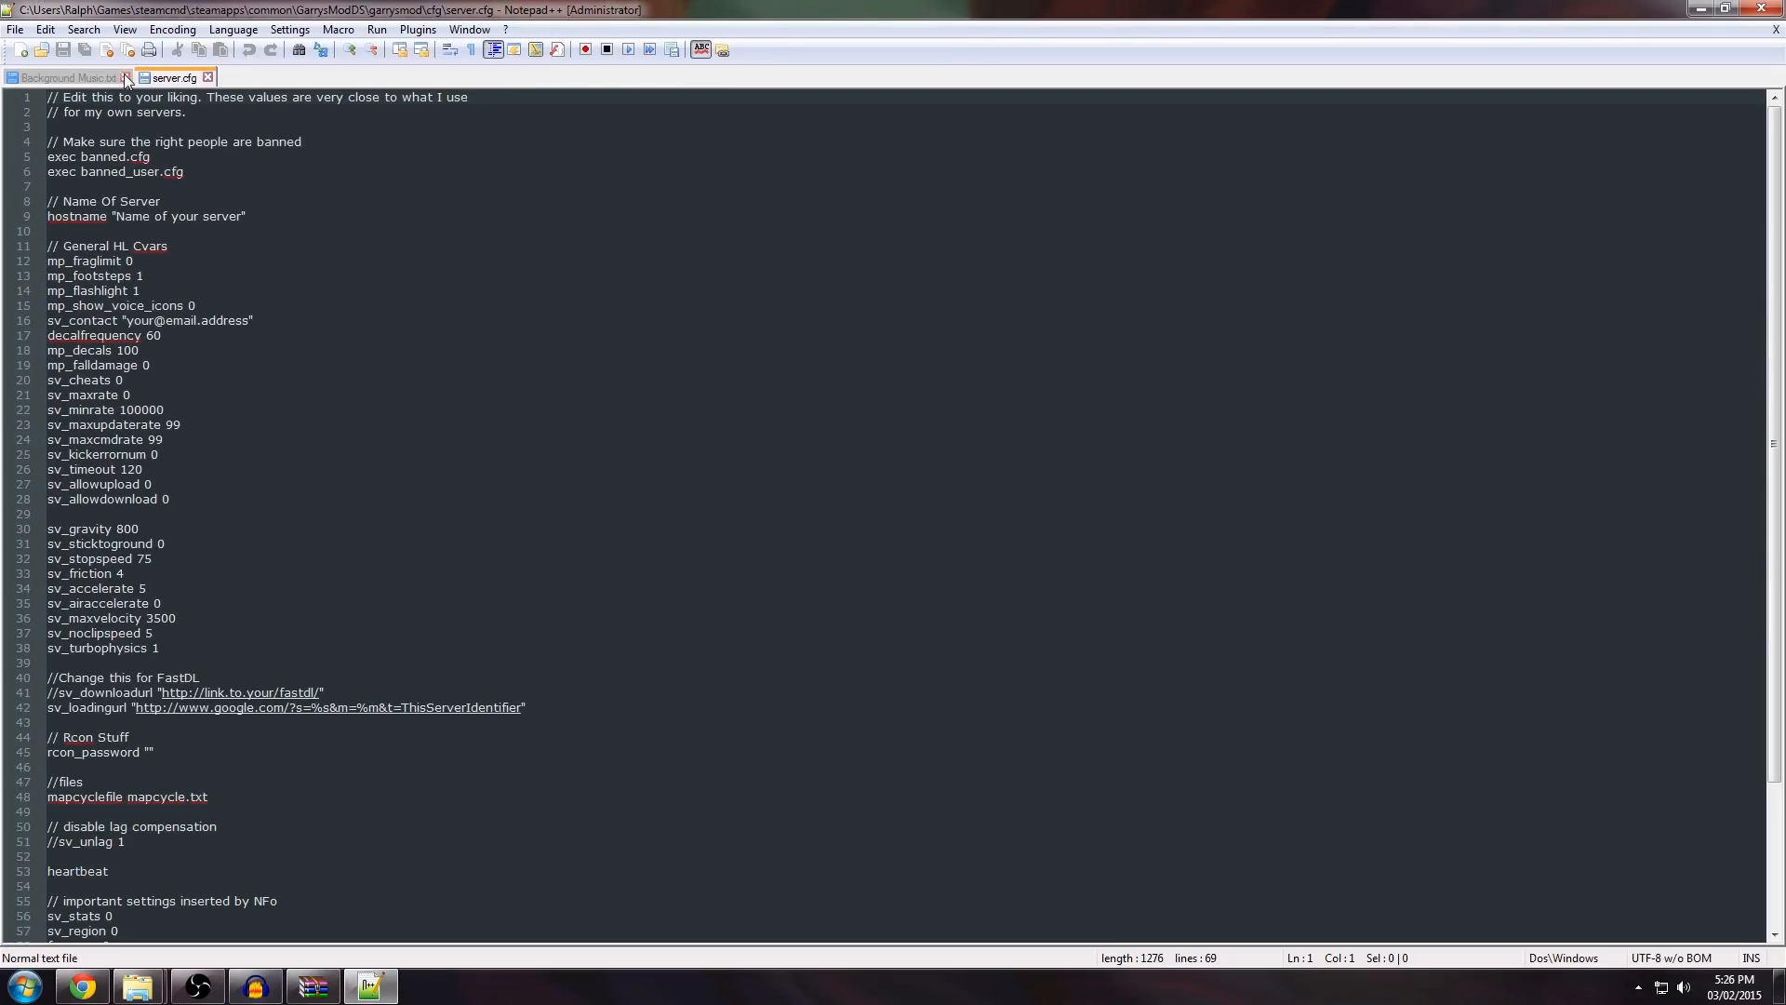
pyautogui.click(126, 77)
pyautogui.moveTo(119, 215); pyautogui.dragTo(238, 213)
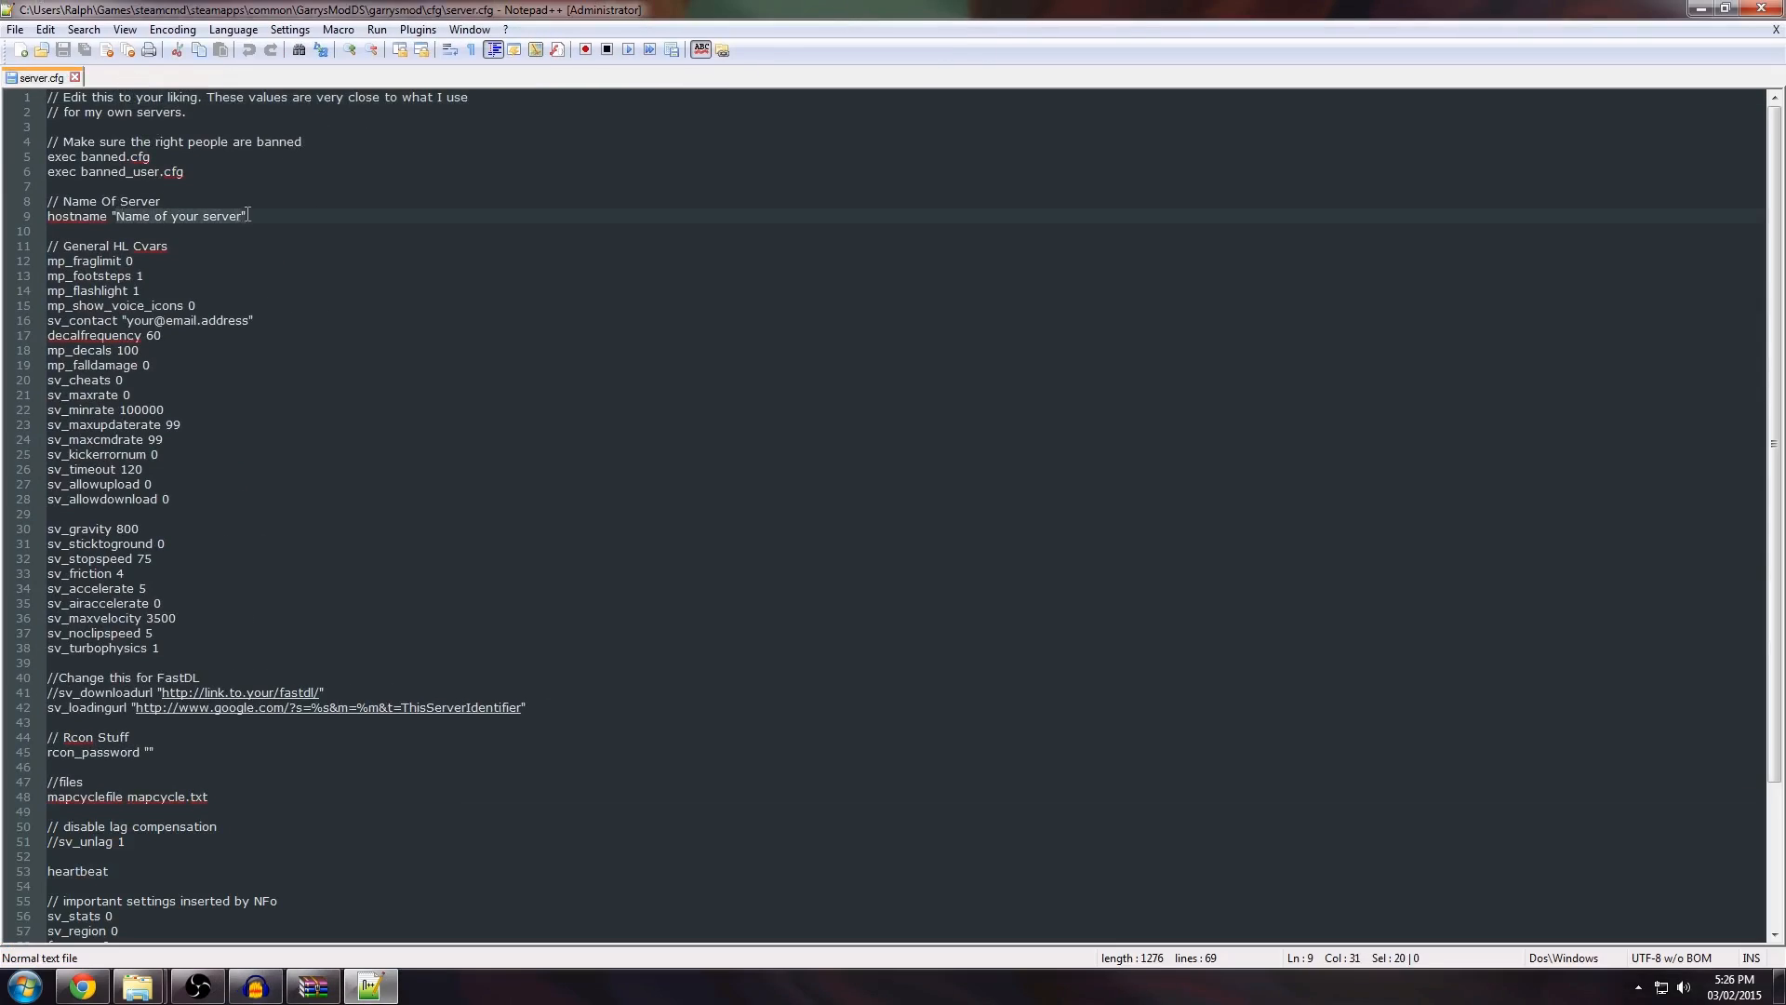
pyautogui.write('This is')
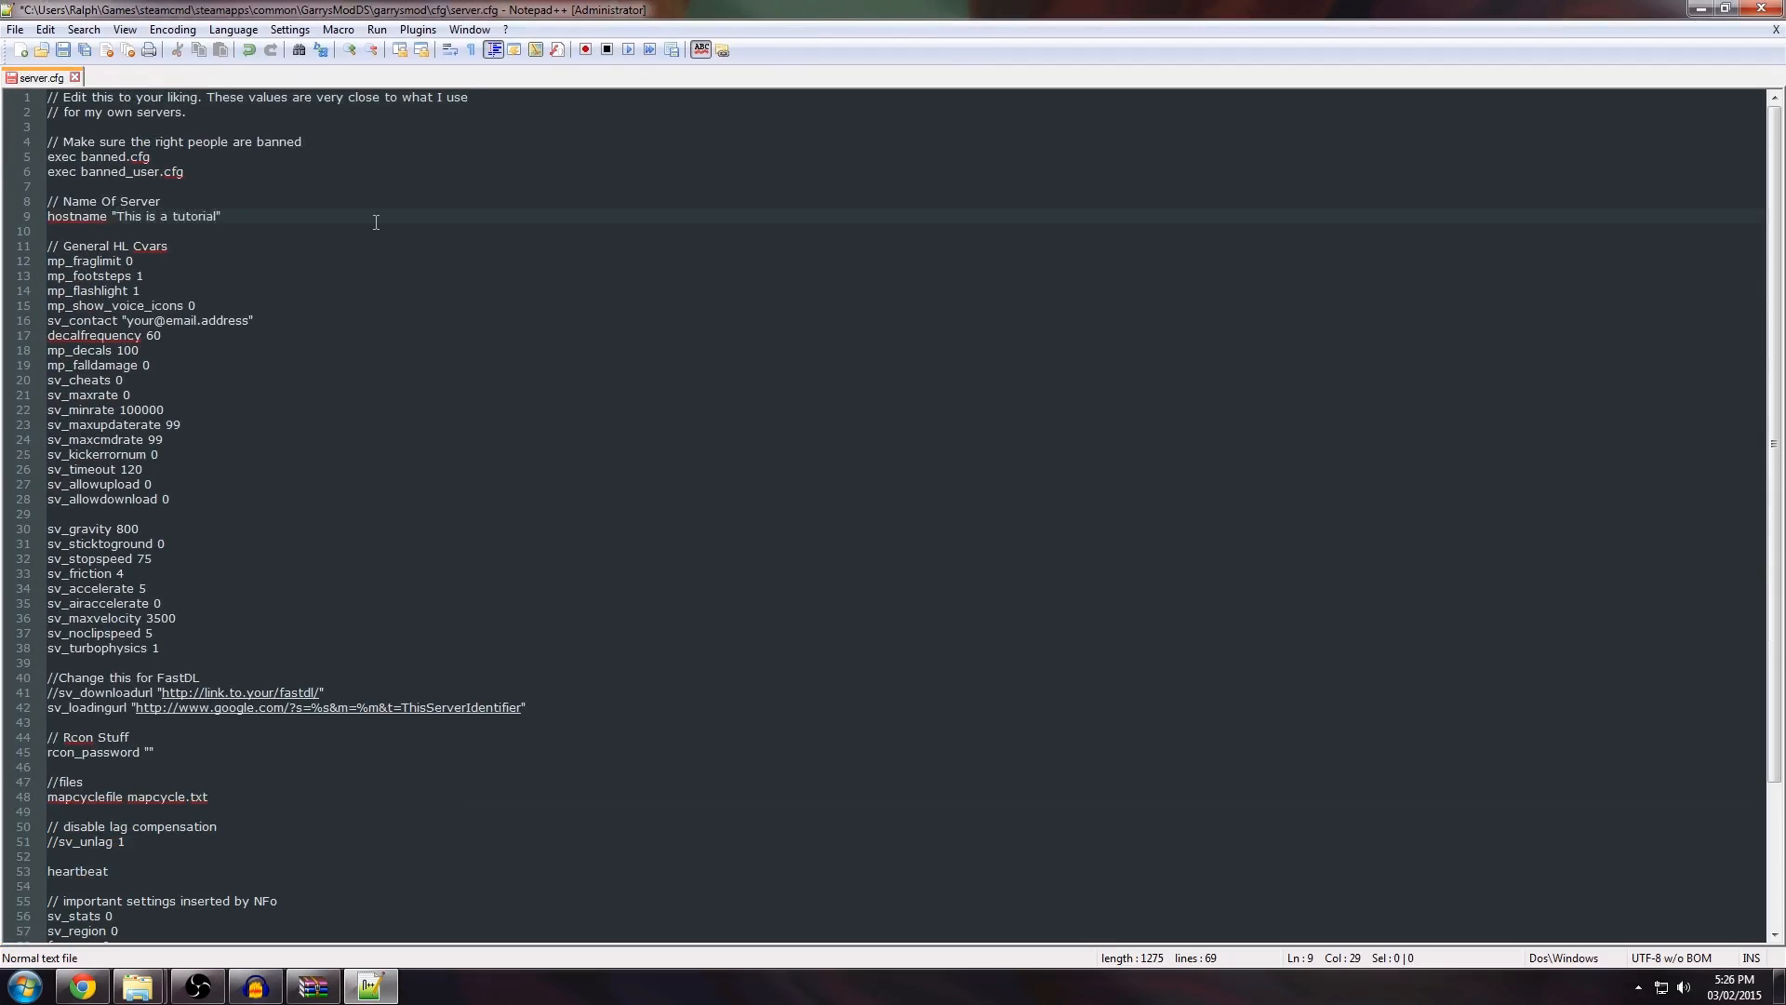
pyautogui.hotkey('ctrl', 's')
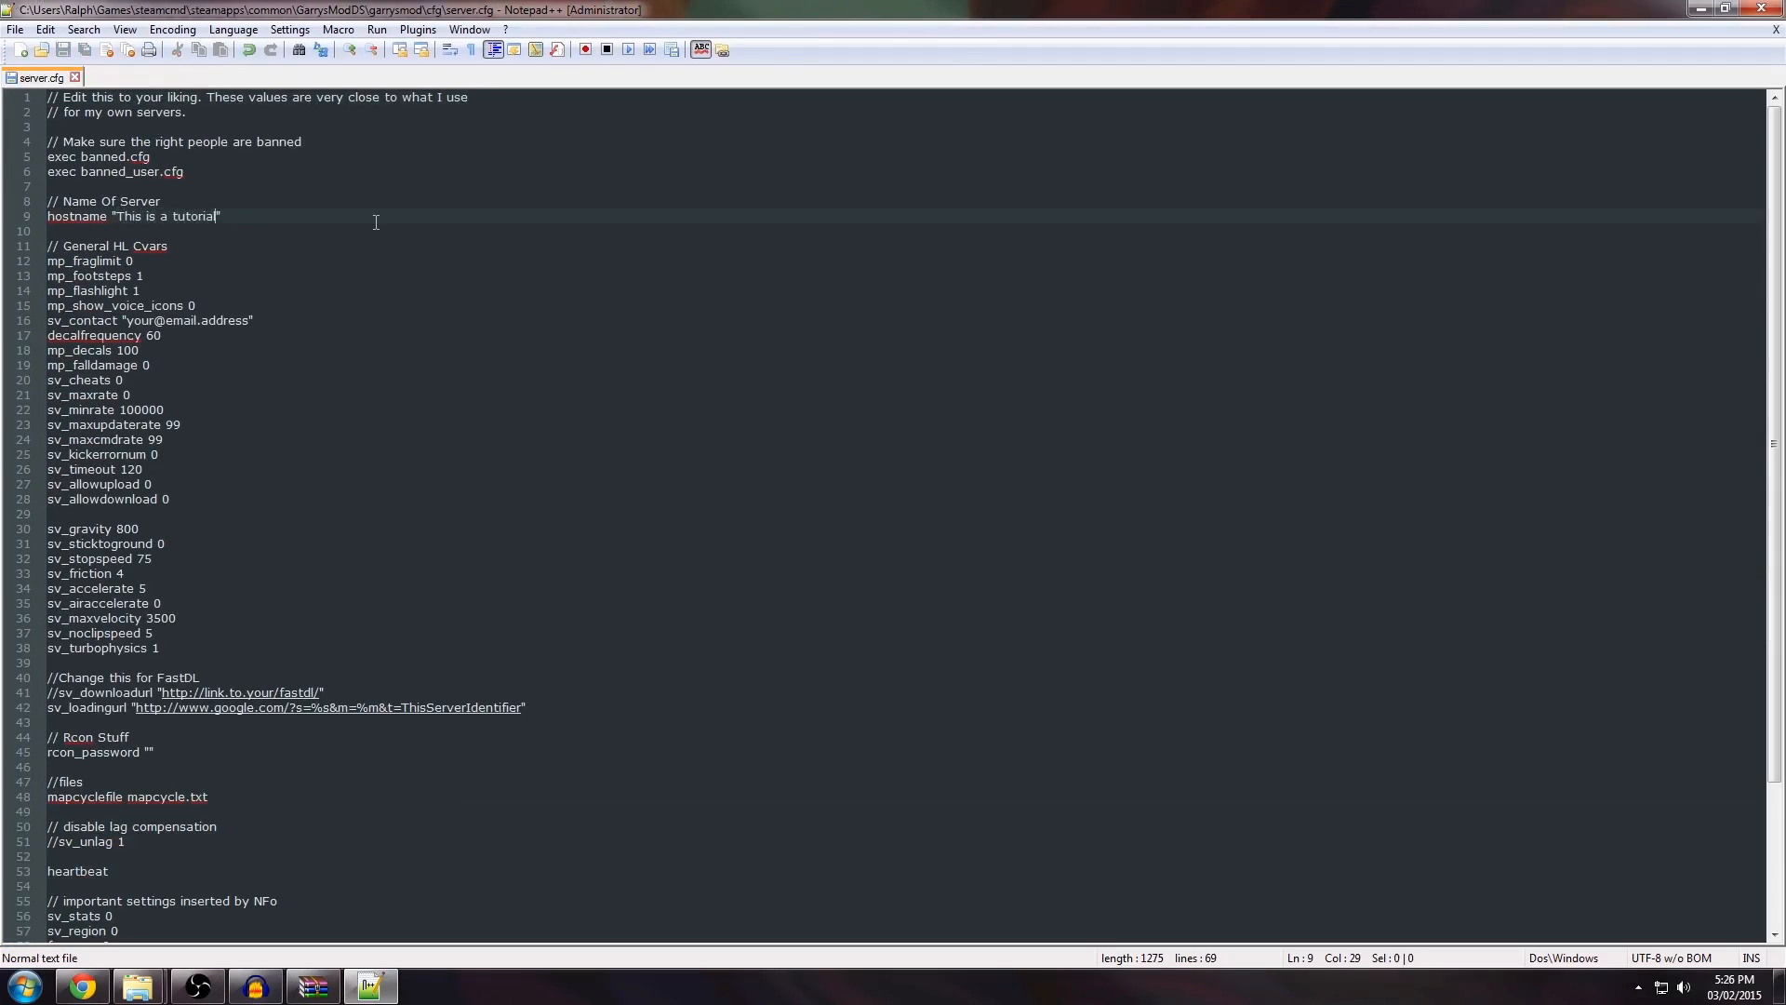
# Step: Try uncommenting the sv_downloadurl line, undo it, and close server.cfg
pyautogui.scroll(-2, 250, 310)
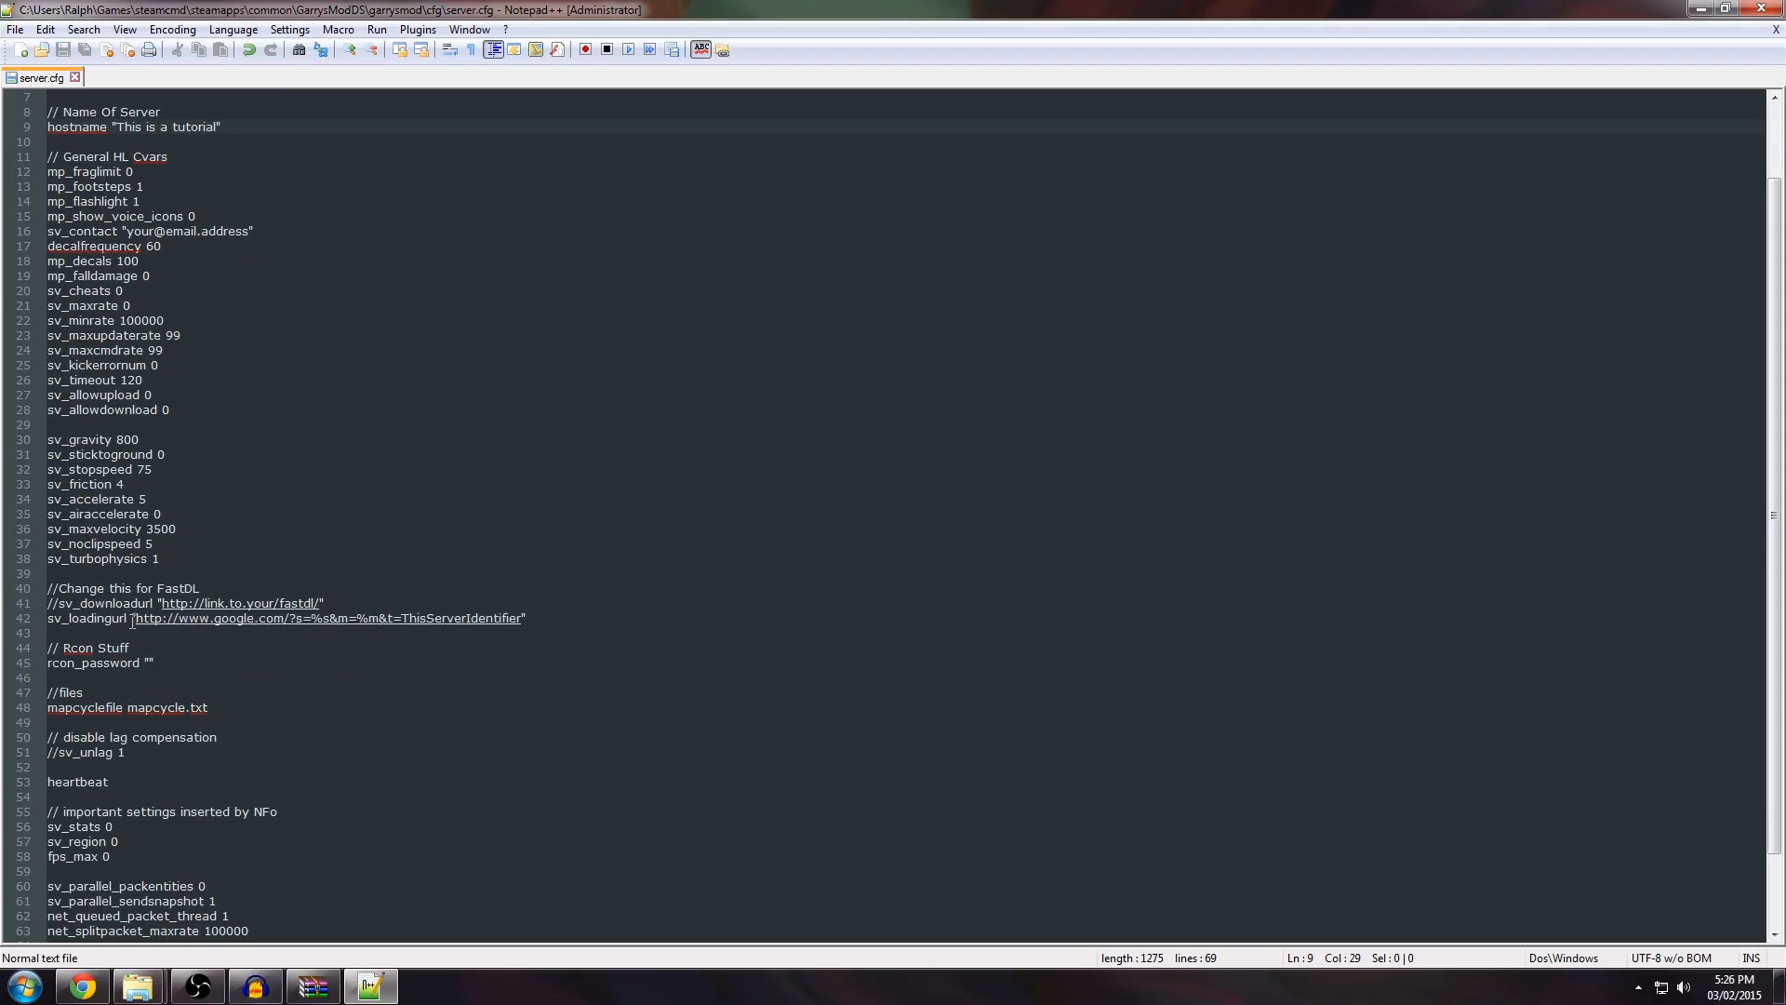
pyautogui.doubleClick(96, 603)
pyautogui.click(61, 608)
pyautogui.press('BackSpace')
pyautogui.press('BackSpace')
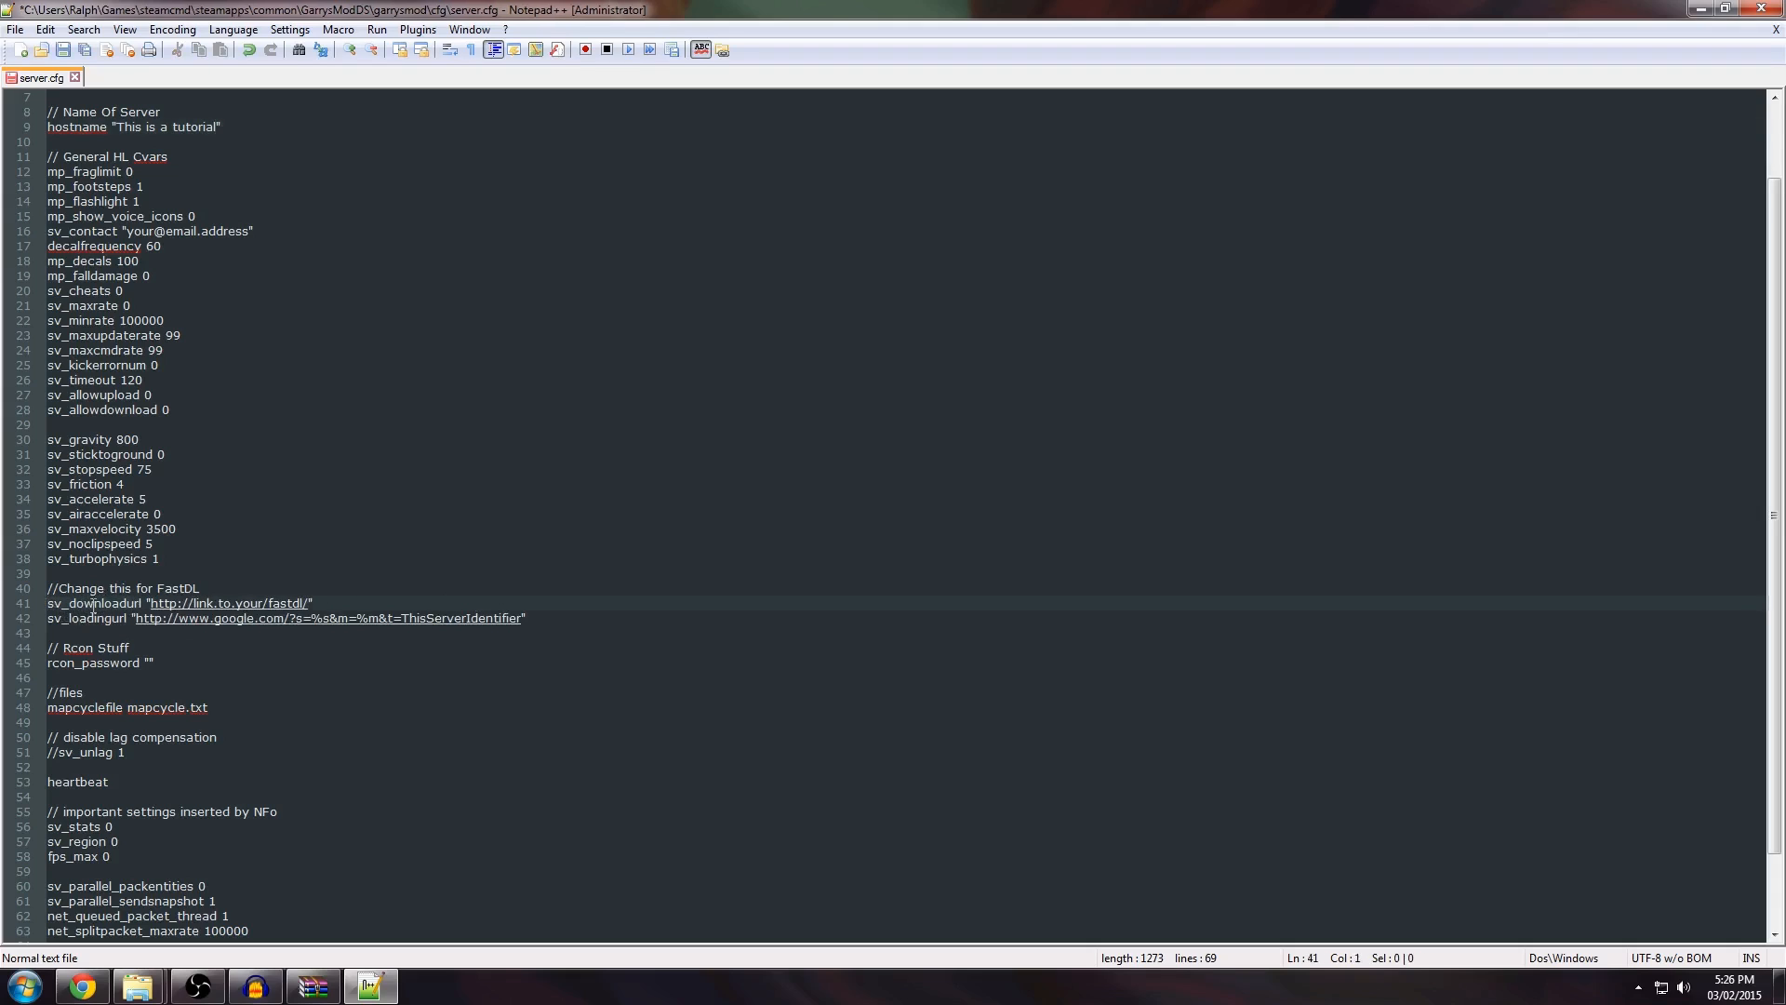
pyautogui.hotkey('ctrl', 'z')
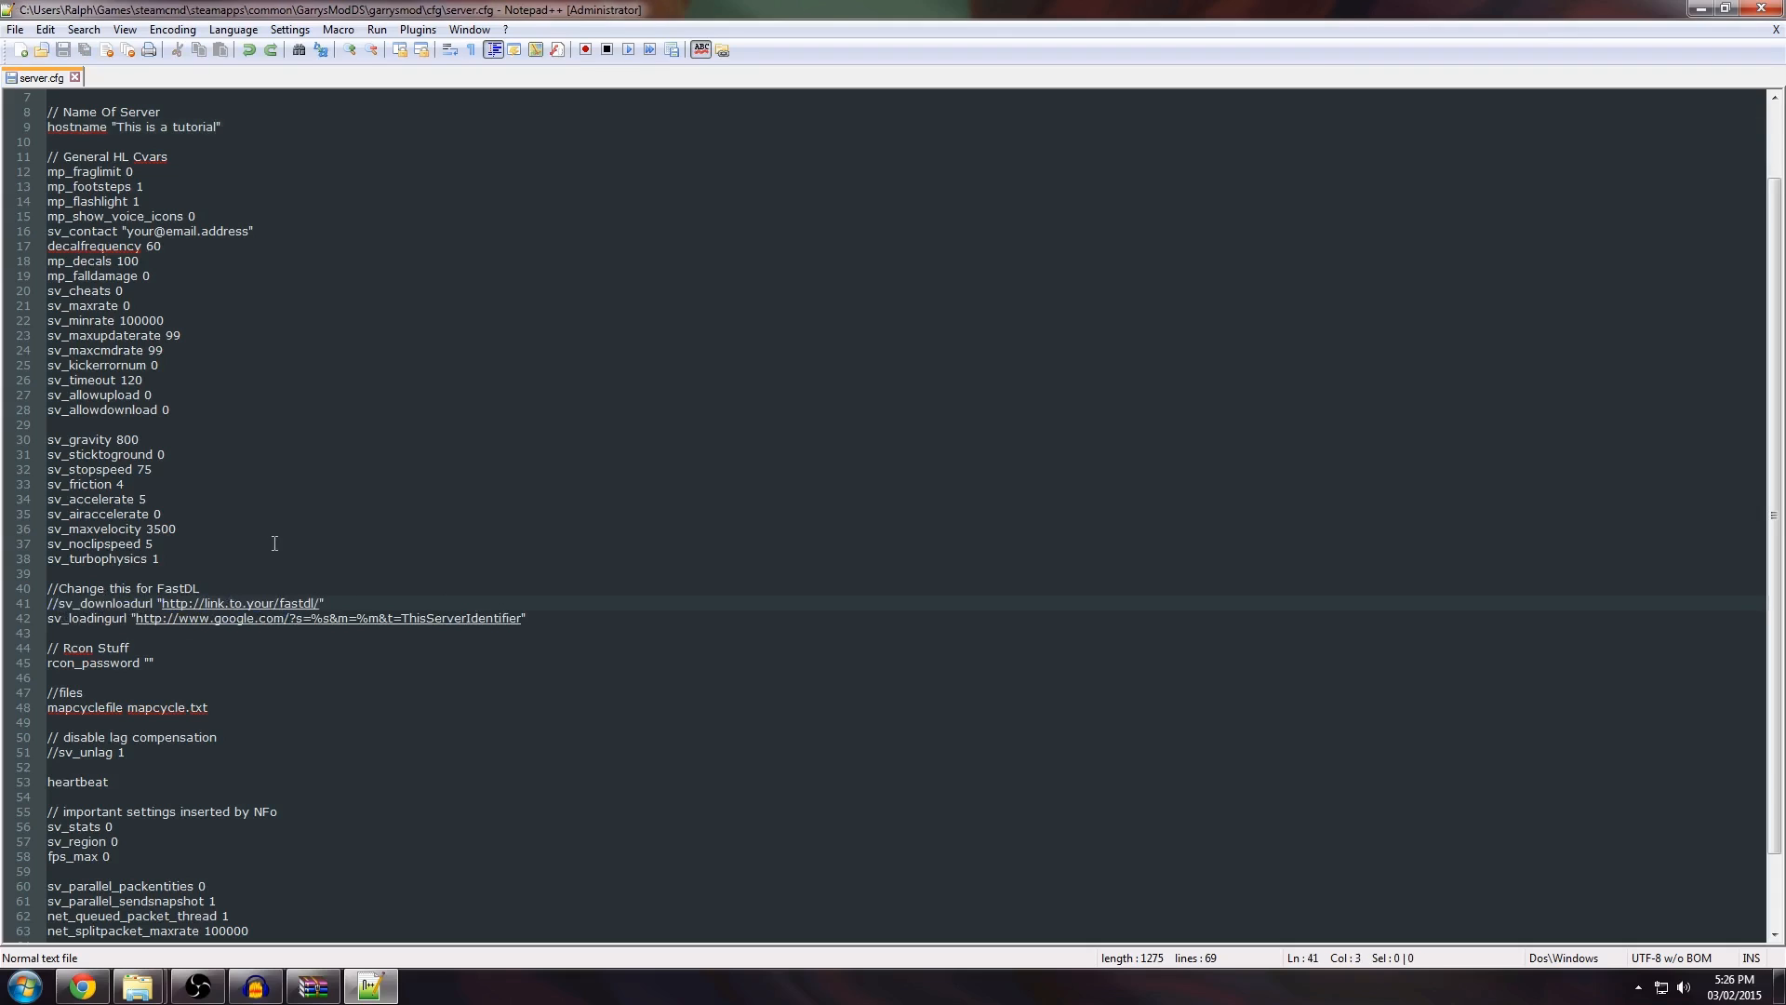
pyautogui.rightClick(195, 569)
pyautogui.click(178, 587)
pyautogui.scroll(2, 374, 595)
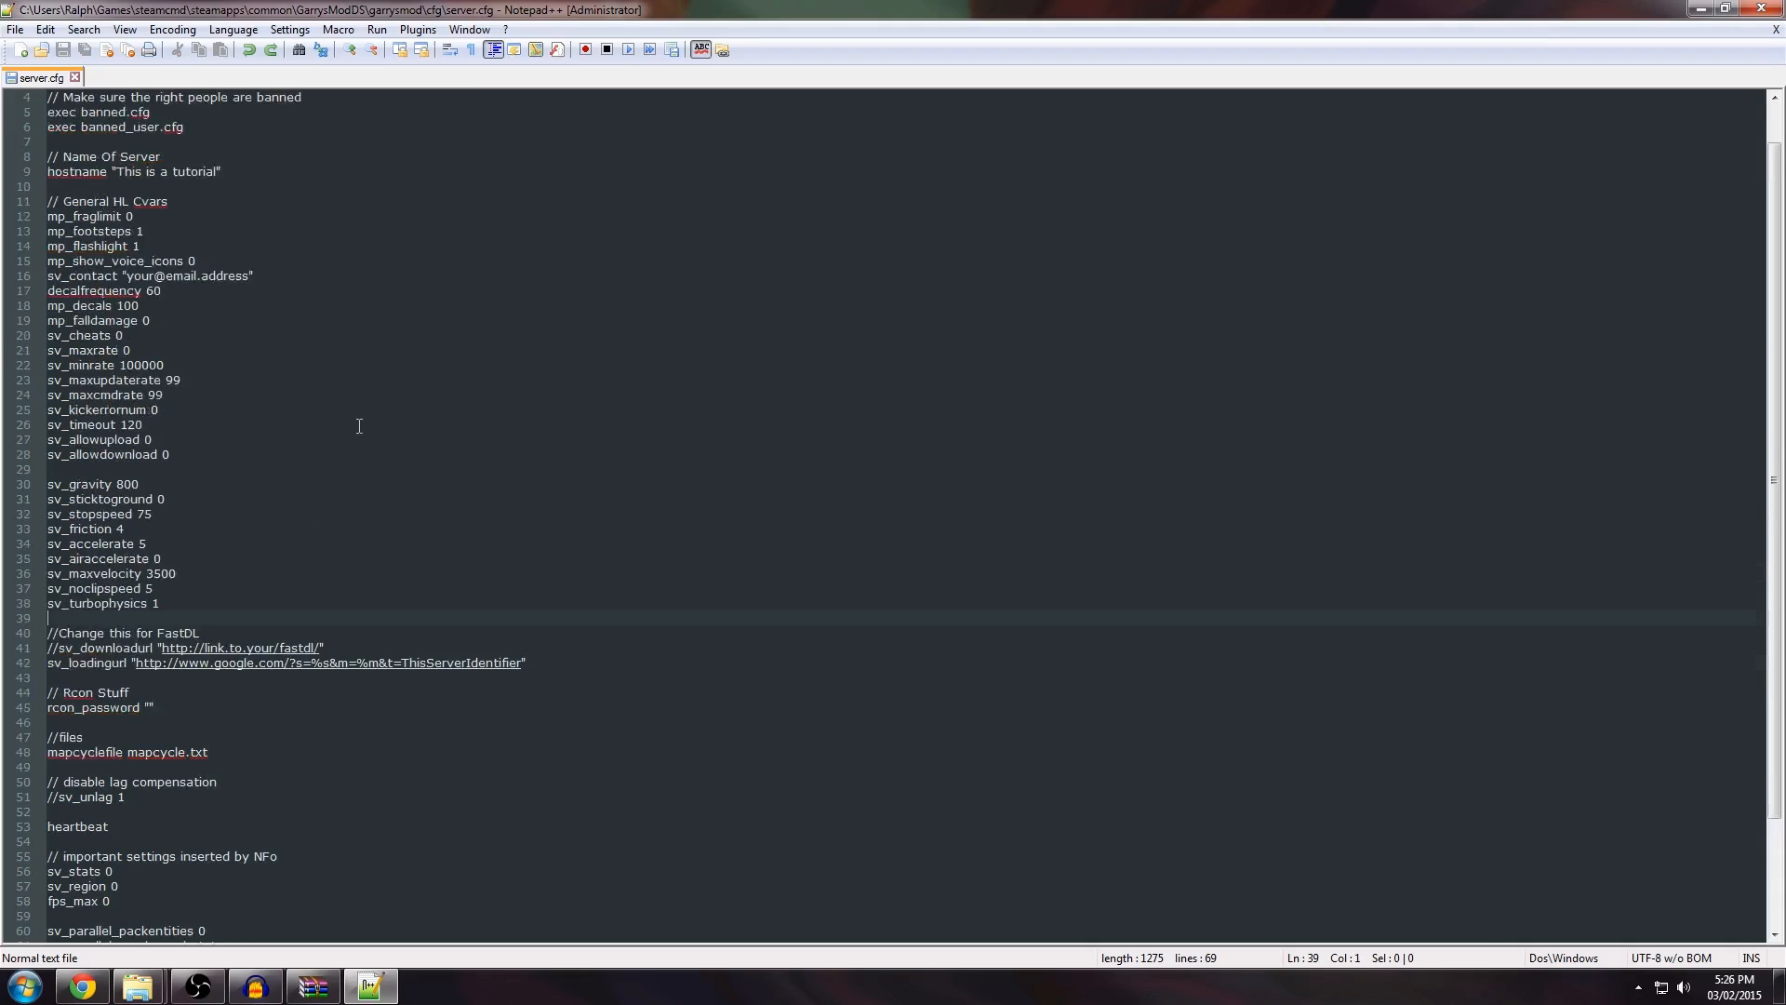
pyautogui.click(74, 77)
# Step: Close Notepad++ and browse the archive to the Flow Network - Bunny Hop Gamemode folder
pyautogui.click(1760, 8)
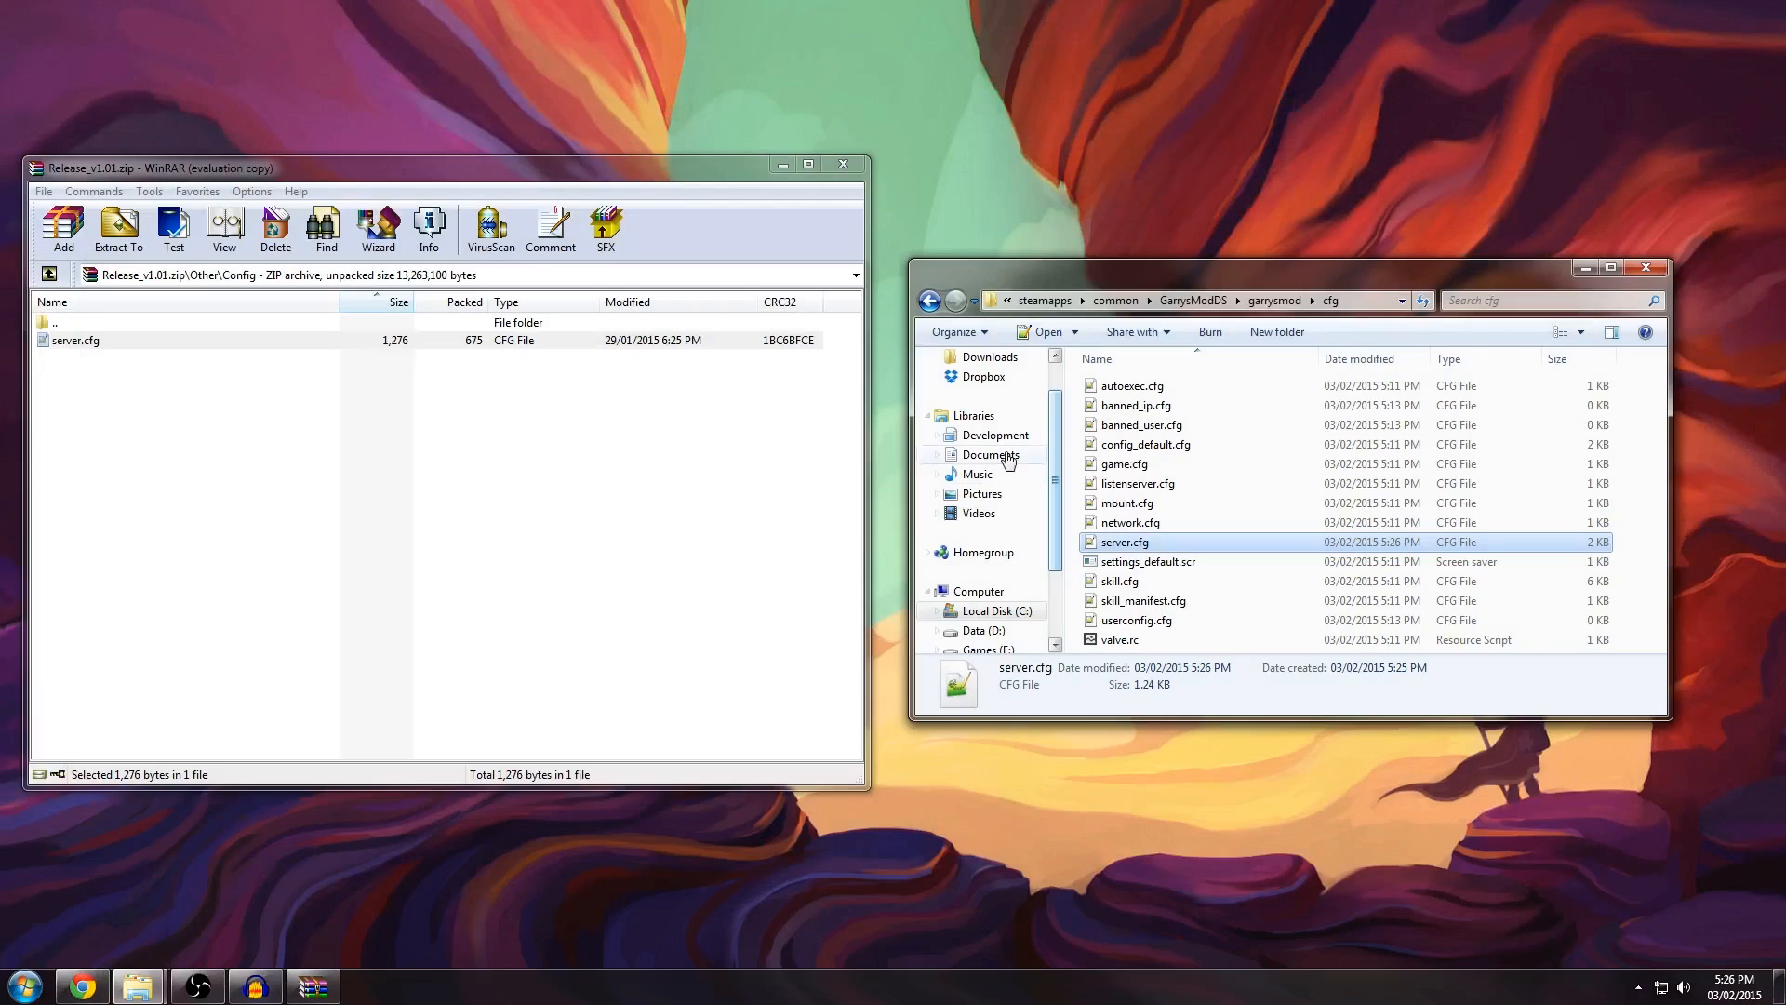
pyautogui.doubleClick(320, 324)
pyautogui.click(1273, 299)
pyautogui.doubleClick(227, 324)
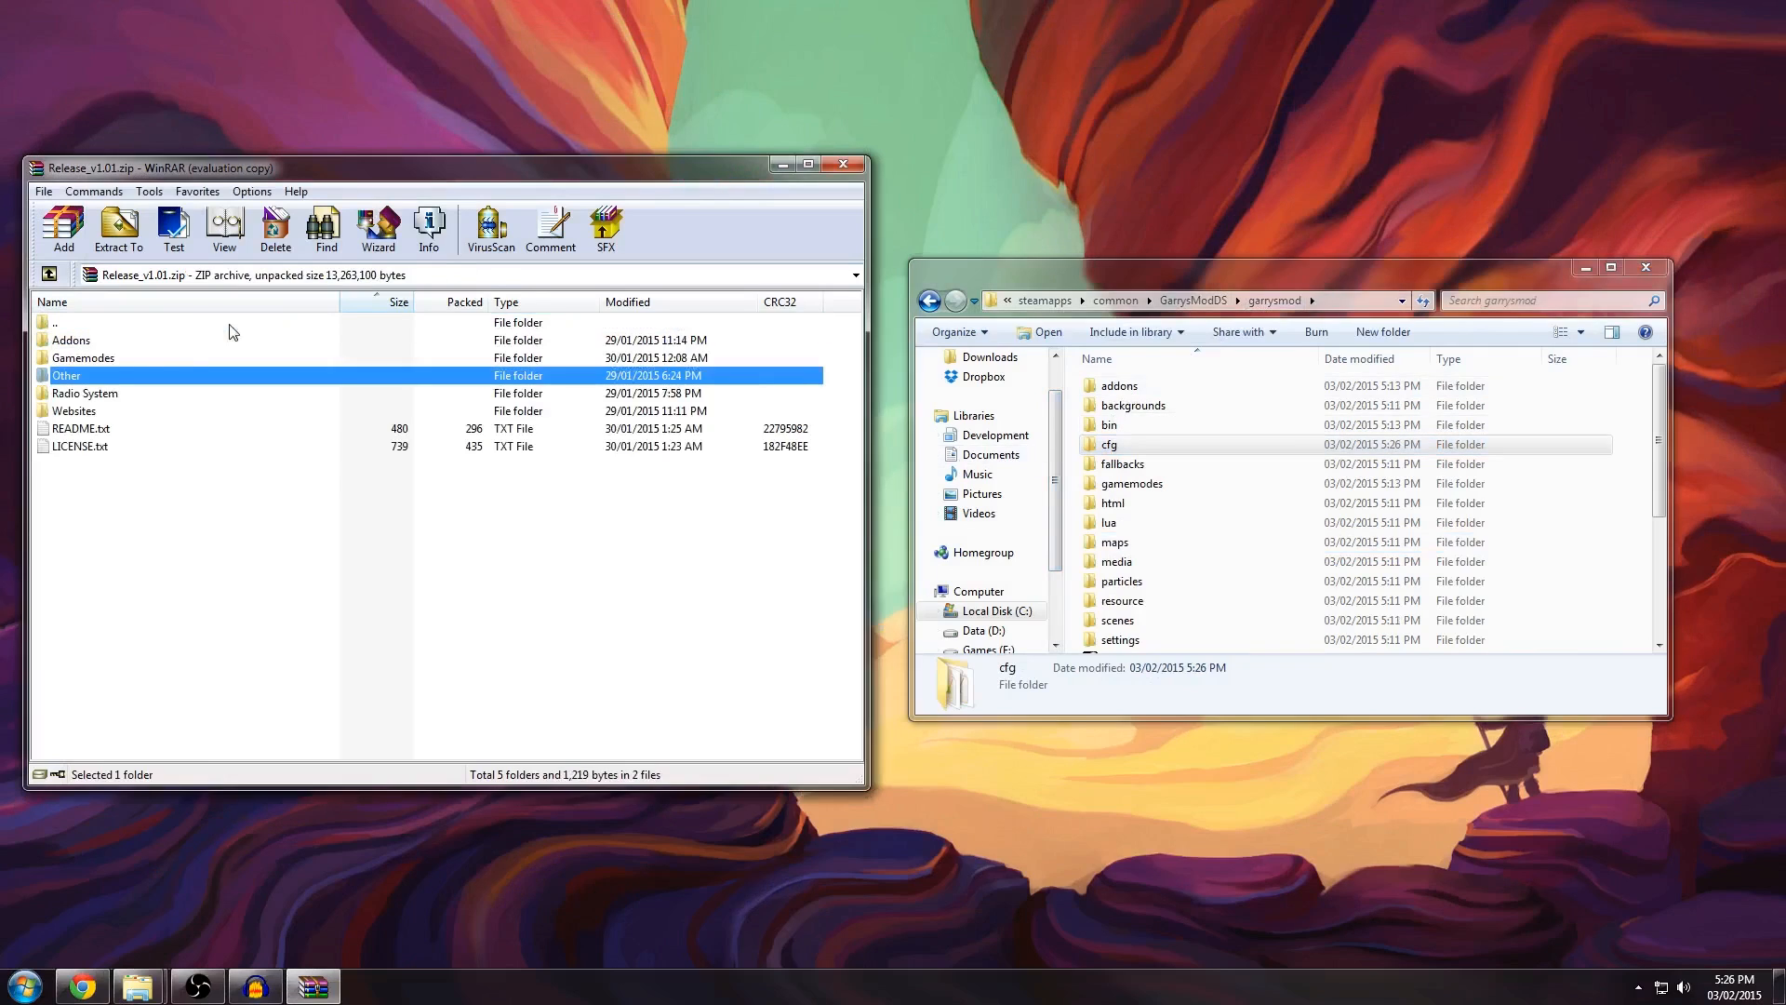
pyautogui.doubleClick(140, 359)
pyautogui.doubleClick(111, 342)
pyautogui.doubleClick(125, 341)
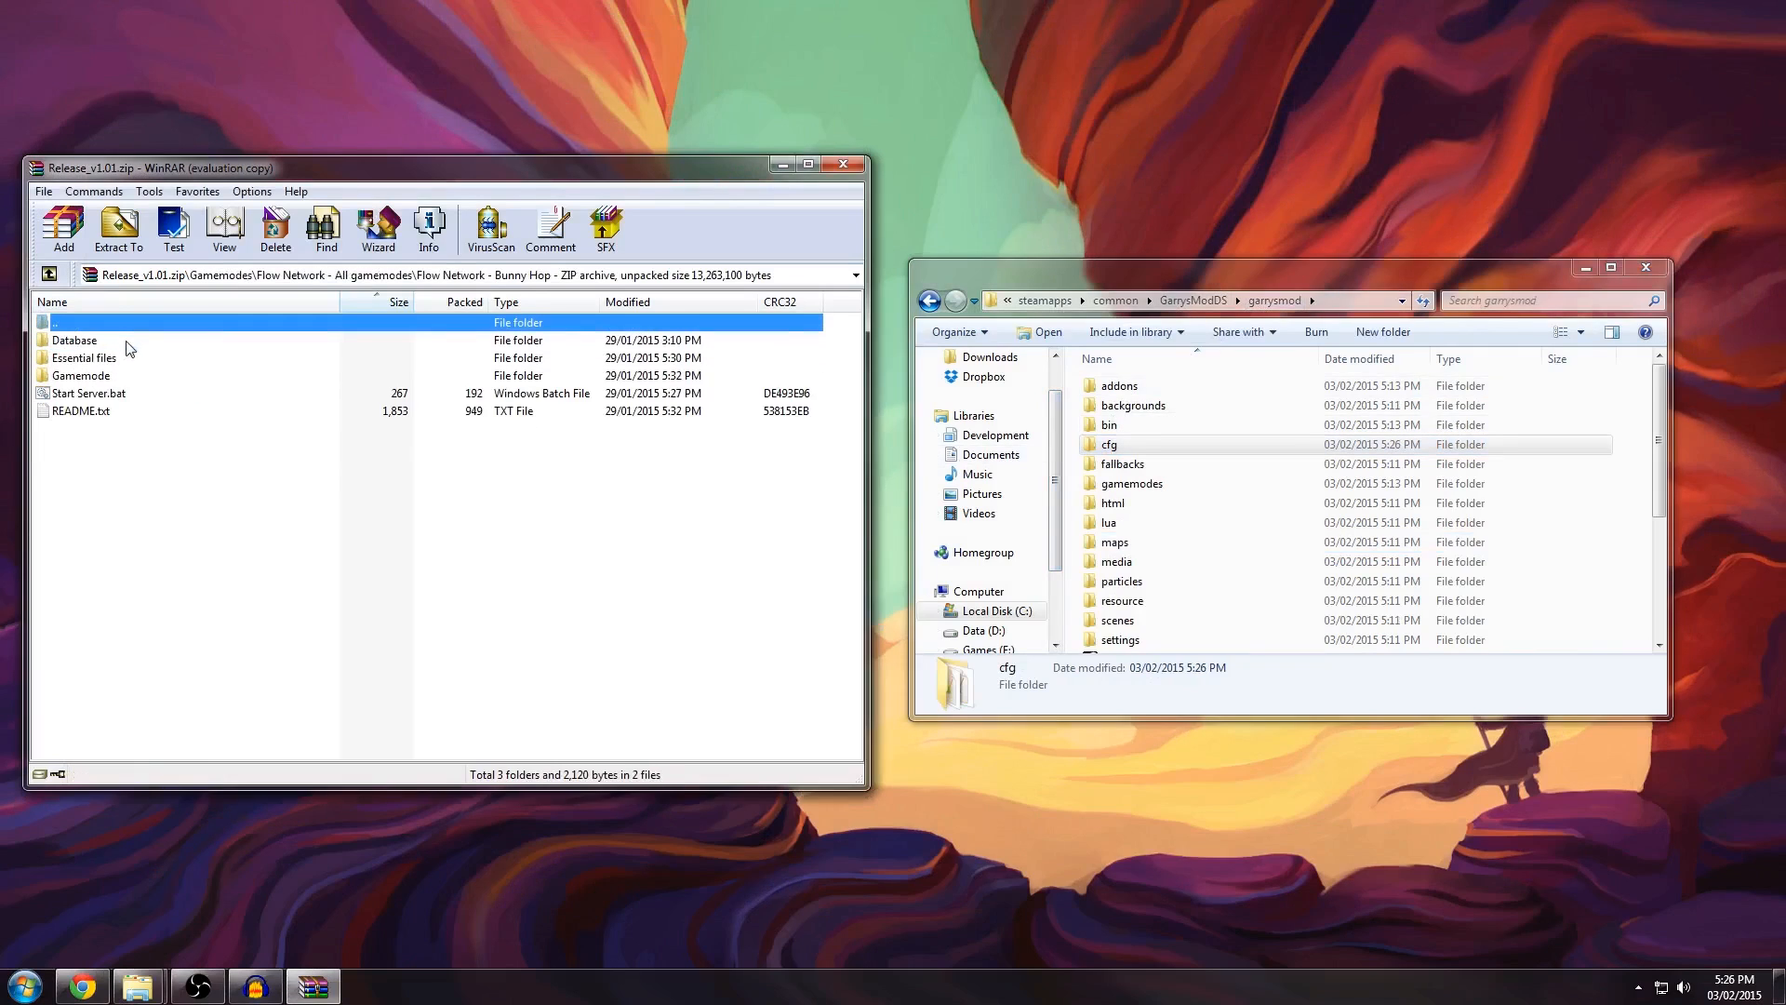
pyautogui.doubleClick(82, 376)
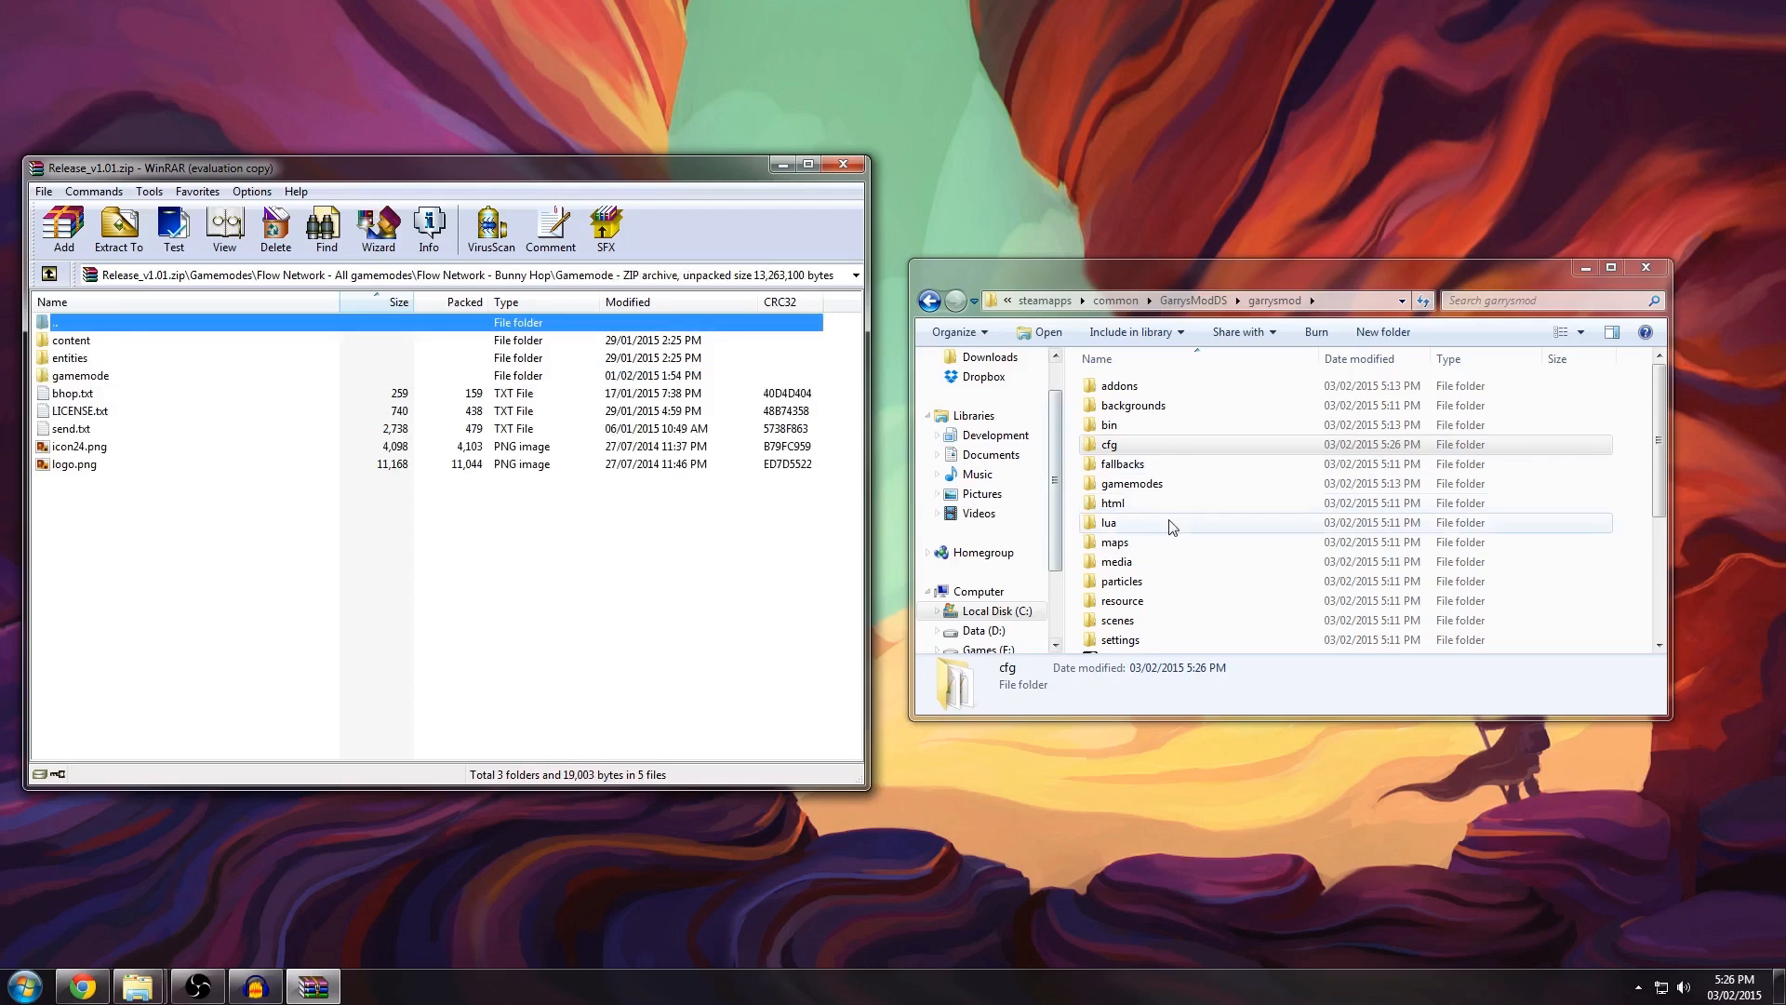
# Step: Create a new folder named bhop in the server's gamemodes folder
pyautogui.click(1158, 484)
pyautogui.doubleClick(1172, 485)
pyautogui.rightClick(1149, 482)
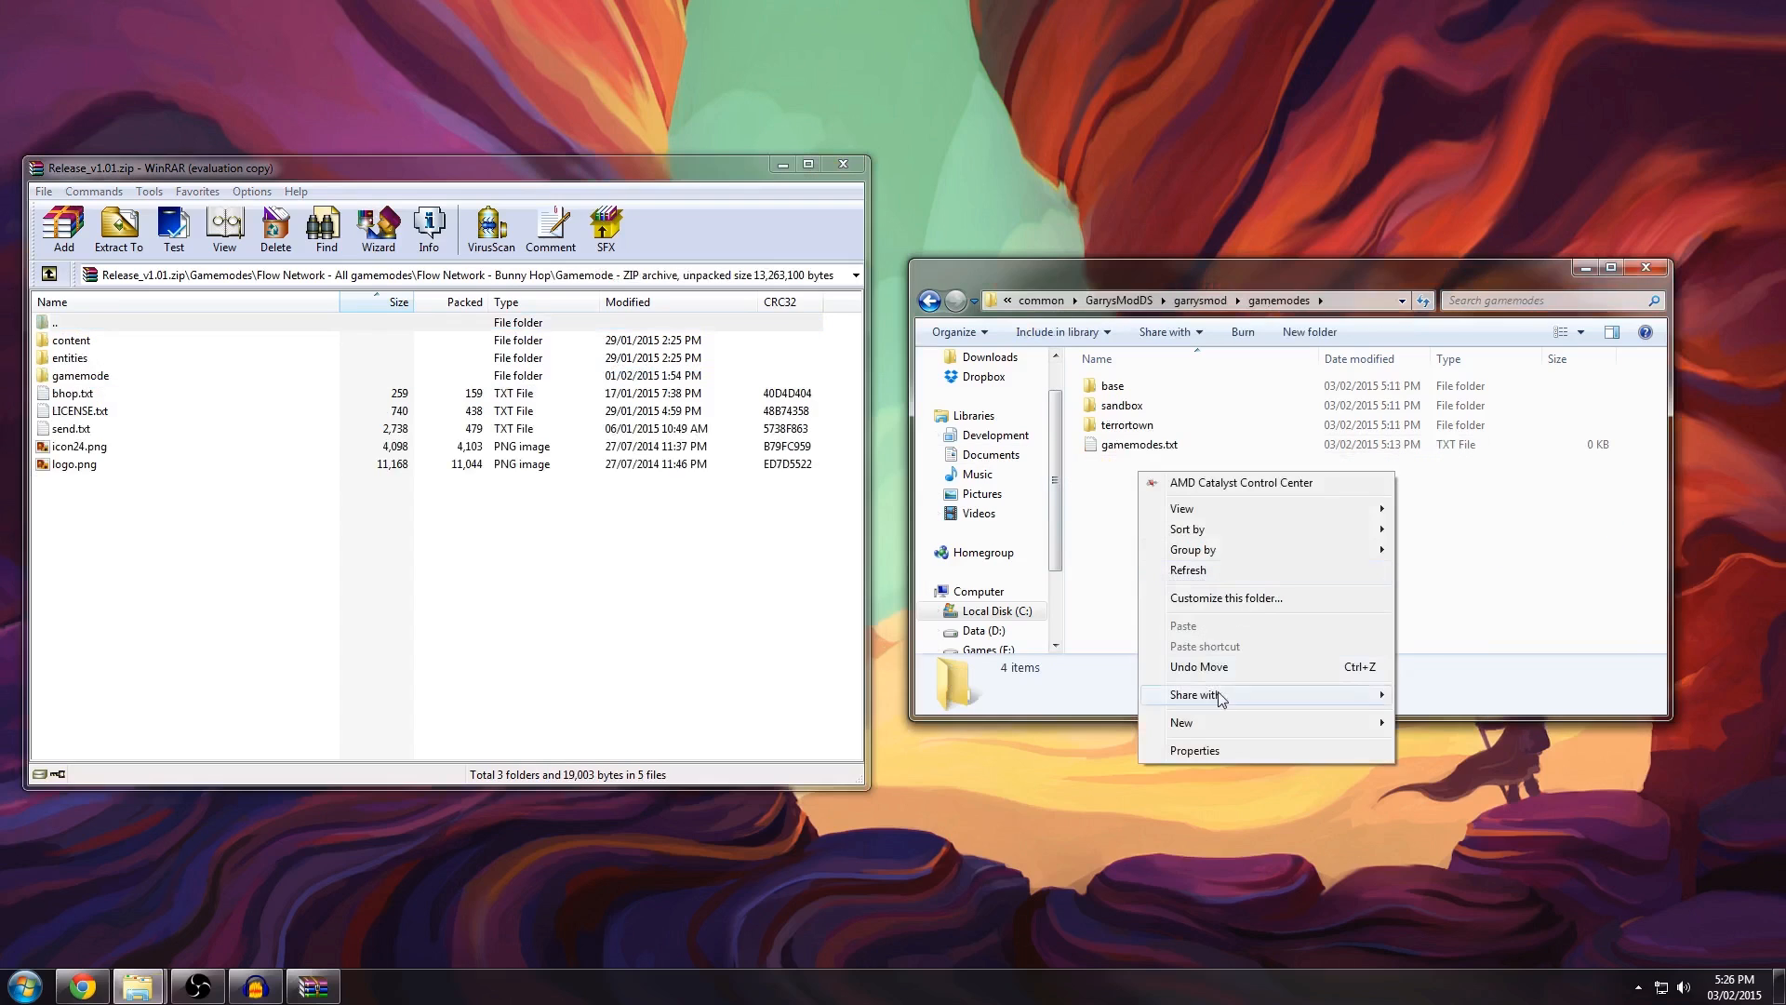
pyautogui.moveTo(1288, 713)
pyautogui.click(1446, 453)
pyautogui.write('bhop')
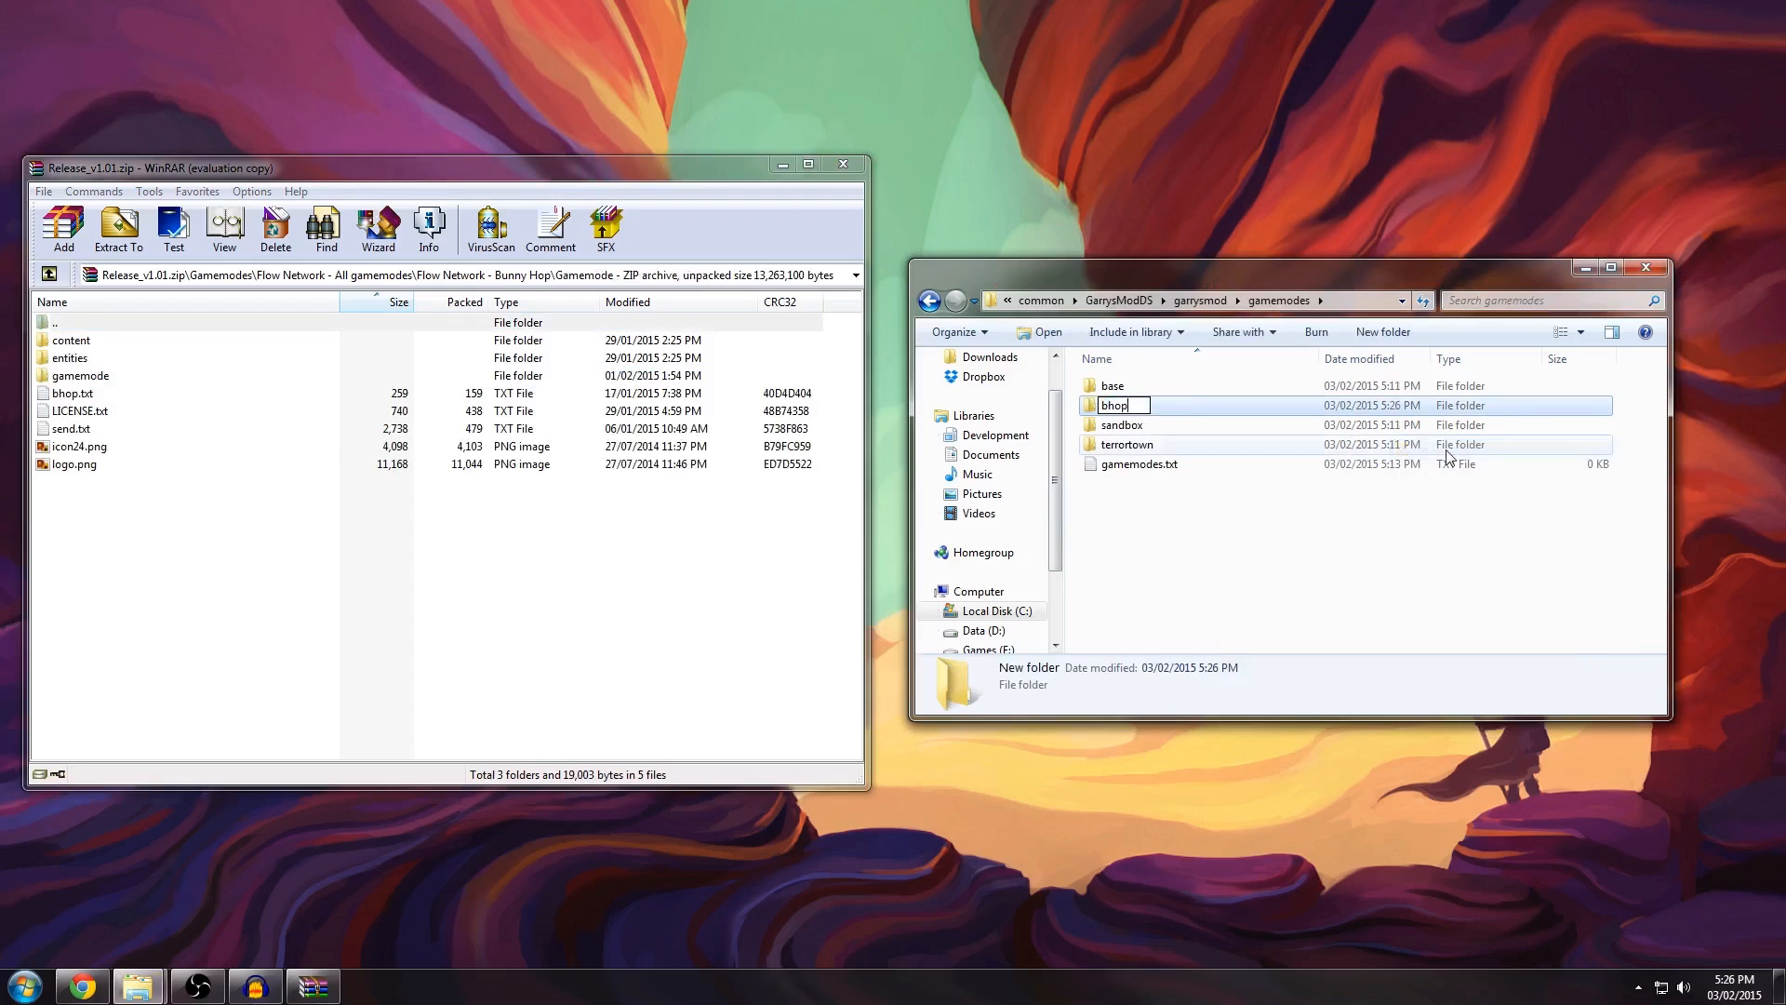
pyautogui.press('Return')
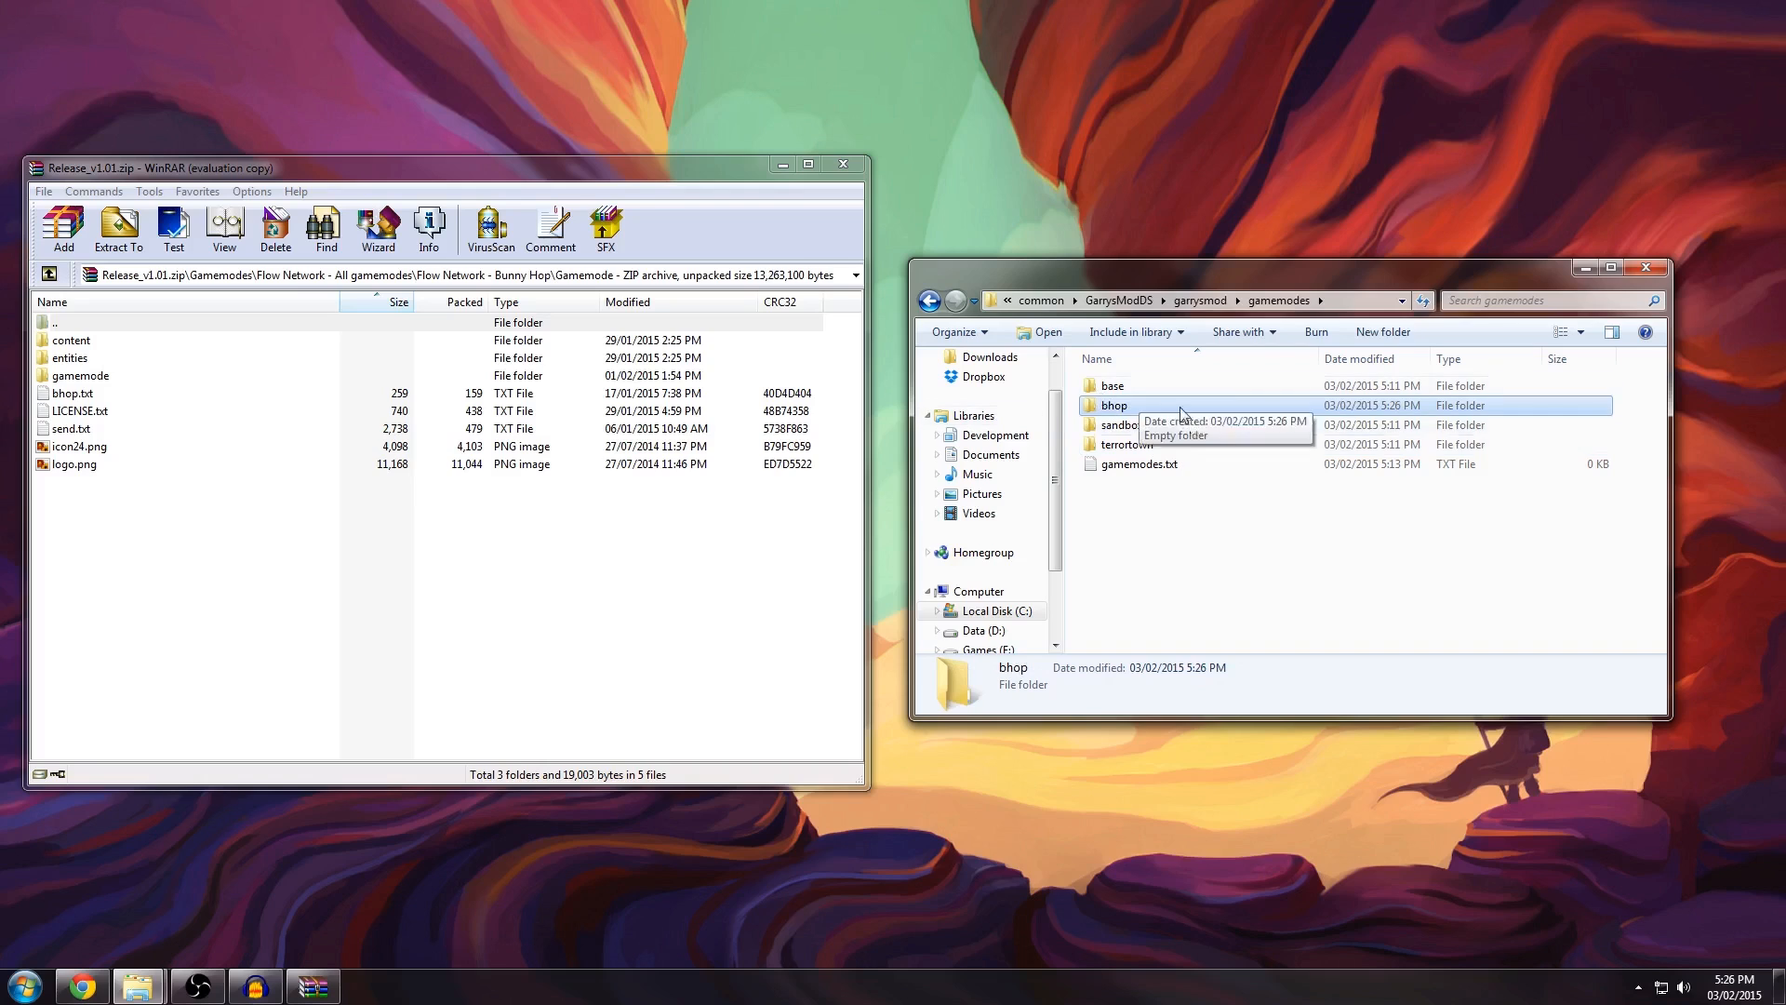
# Step: Copy the Gamemode's content, entities, gamemode folders and bhop.txt into bhop
pyautogui.click(100, 398)
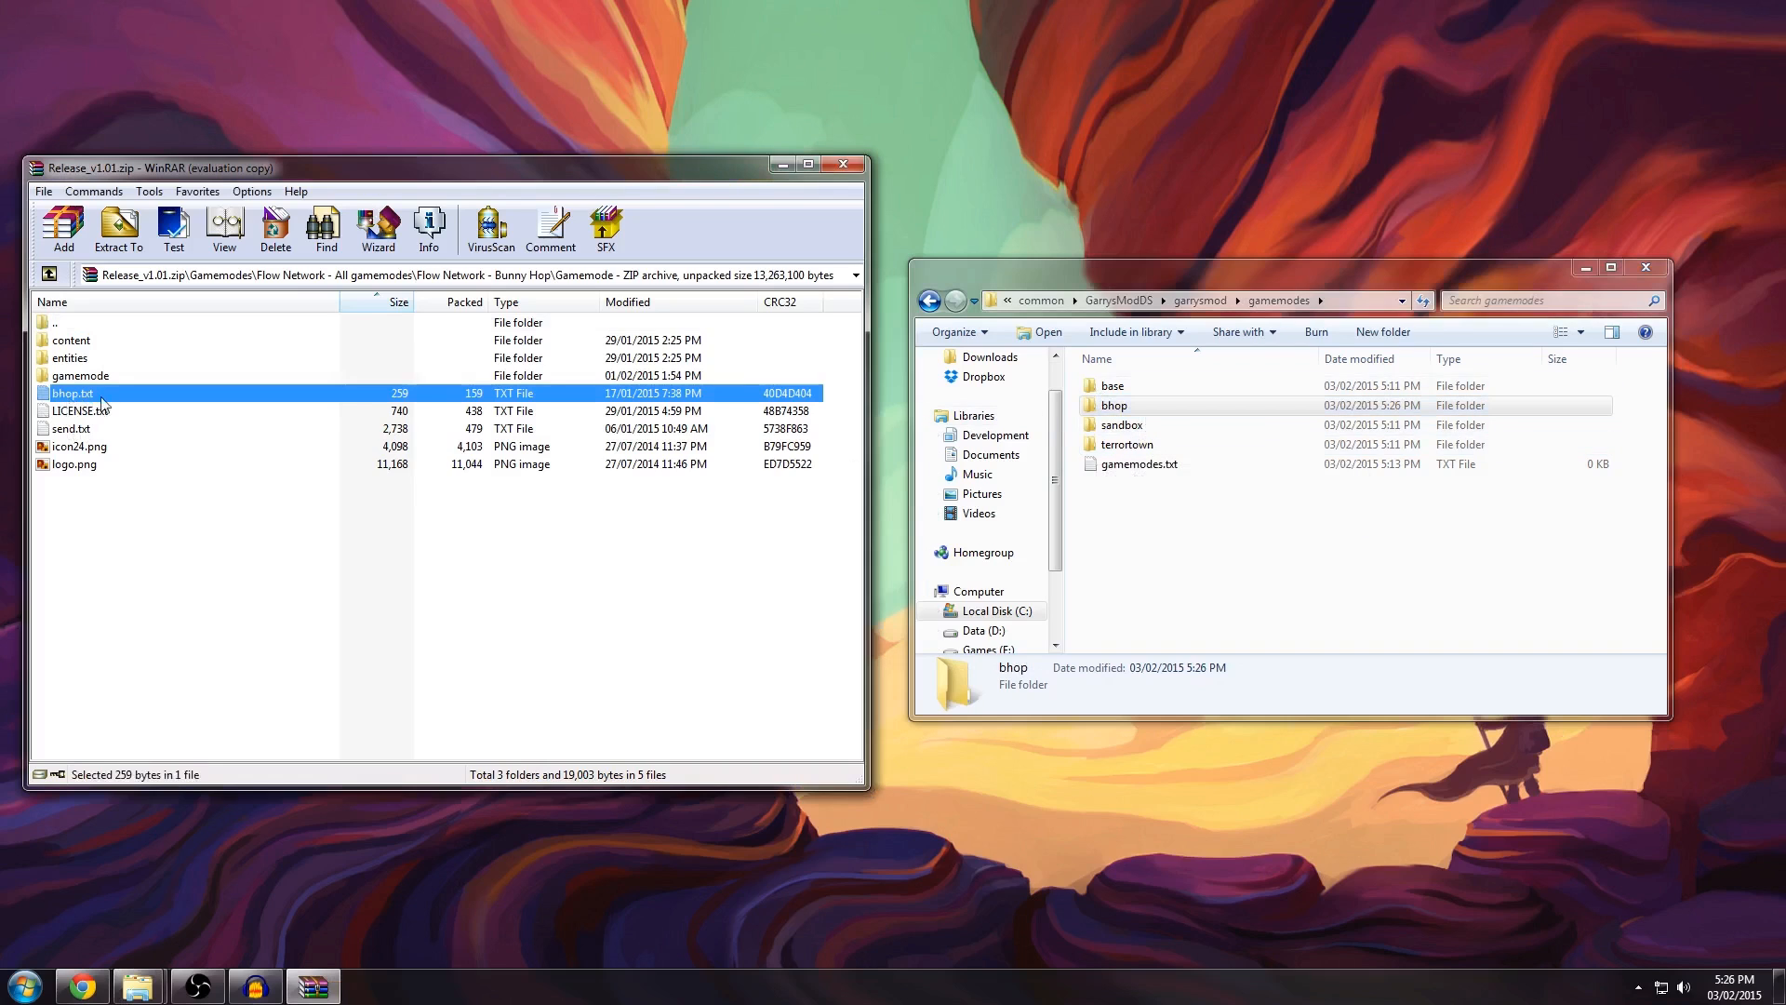
pyautogui.doubleClick(1113, 406)
pyautogui.moveTo(246, 535); pyautogui.dragTo(1292, 502)
pyautogui.click(1218, 586)
pyautogui.click(441, 532)
pyautogui.doubleClick(565, 330)
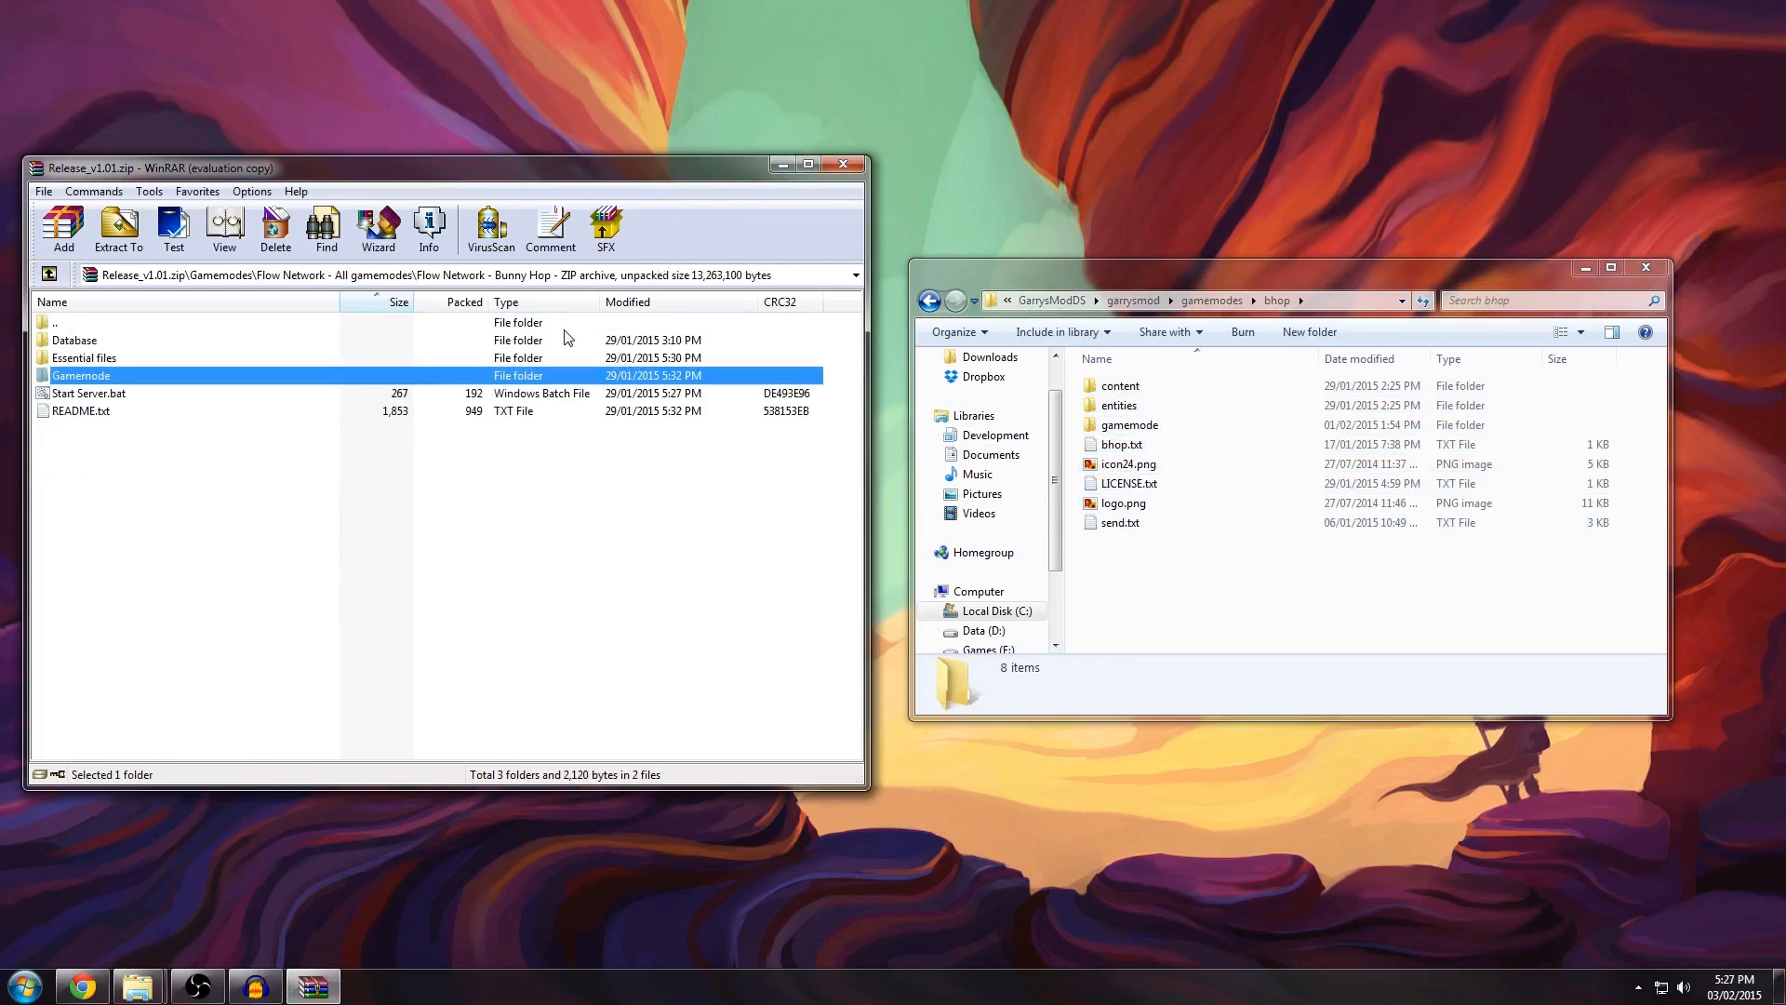
# Step: Browse the archive's Database\SQLite folder and compare its sv.db files
pyautogui.click(1133, 300)
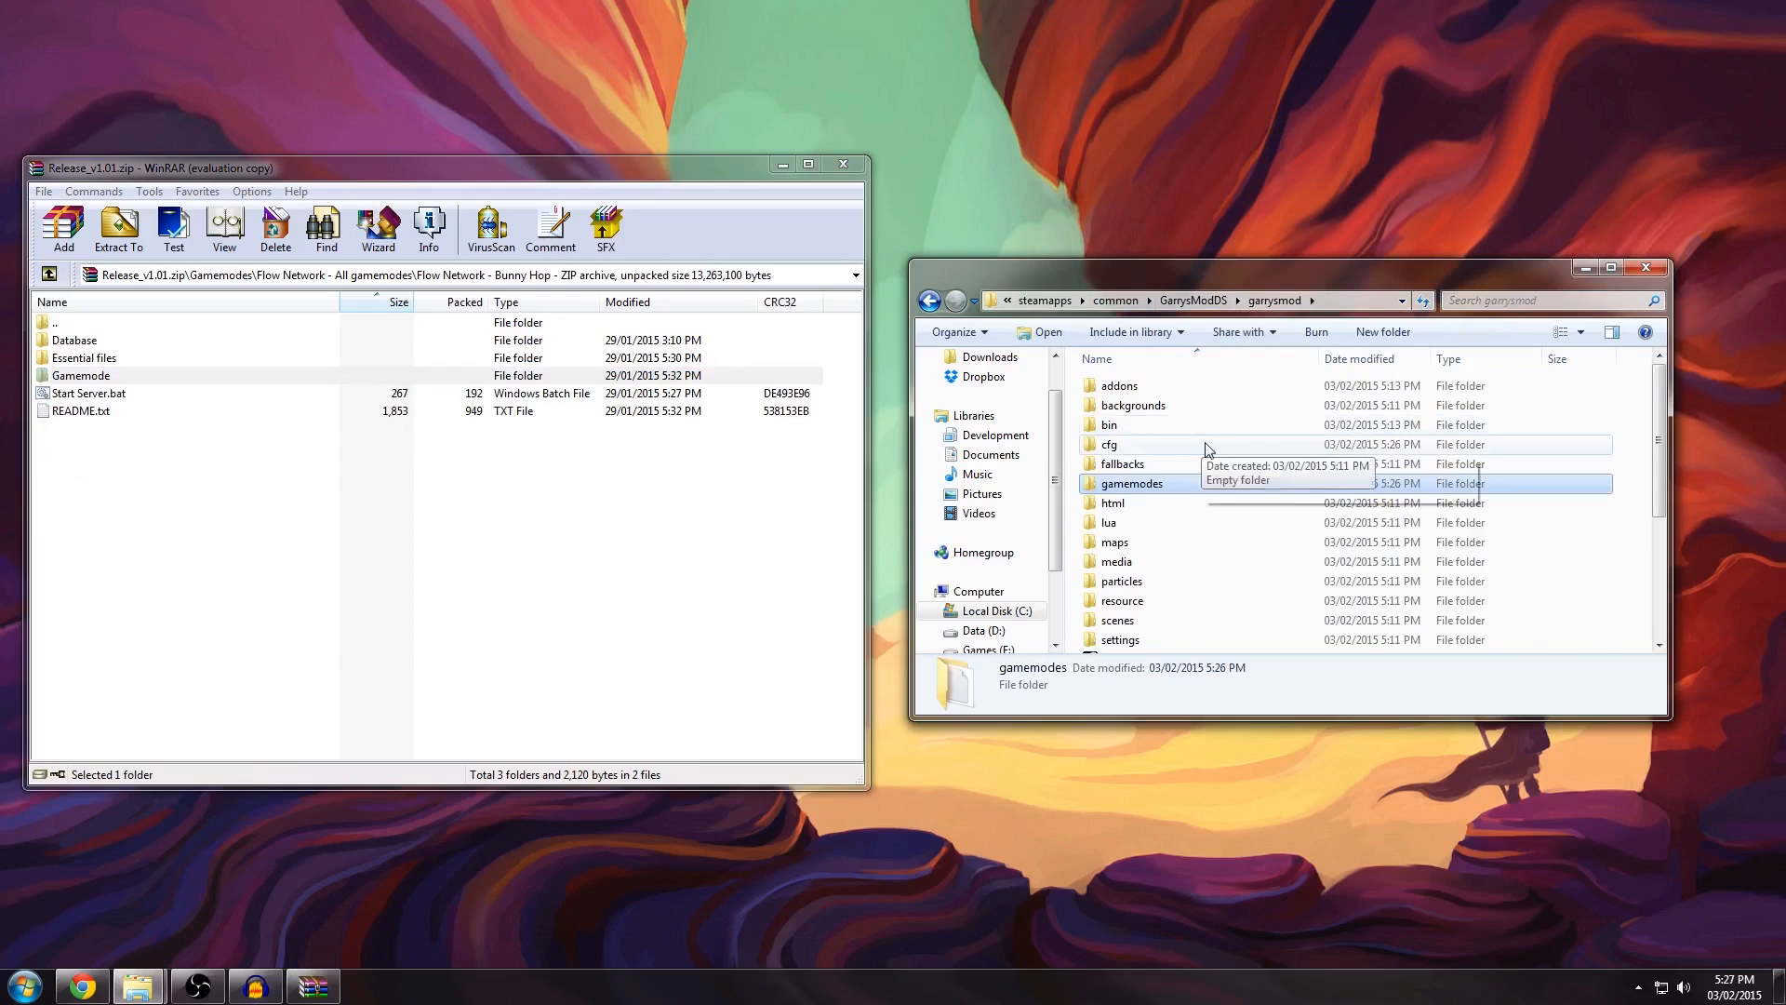
pyautogui.scroll(-4, 1212, 470)
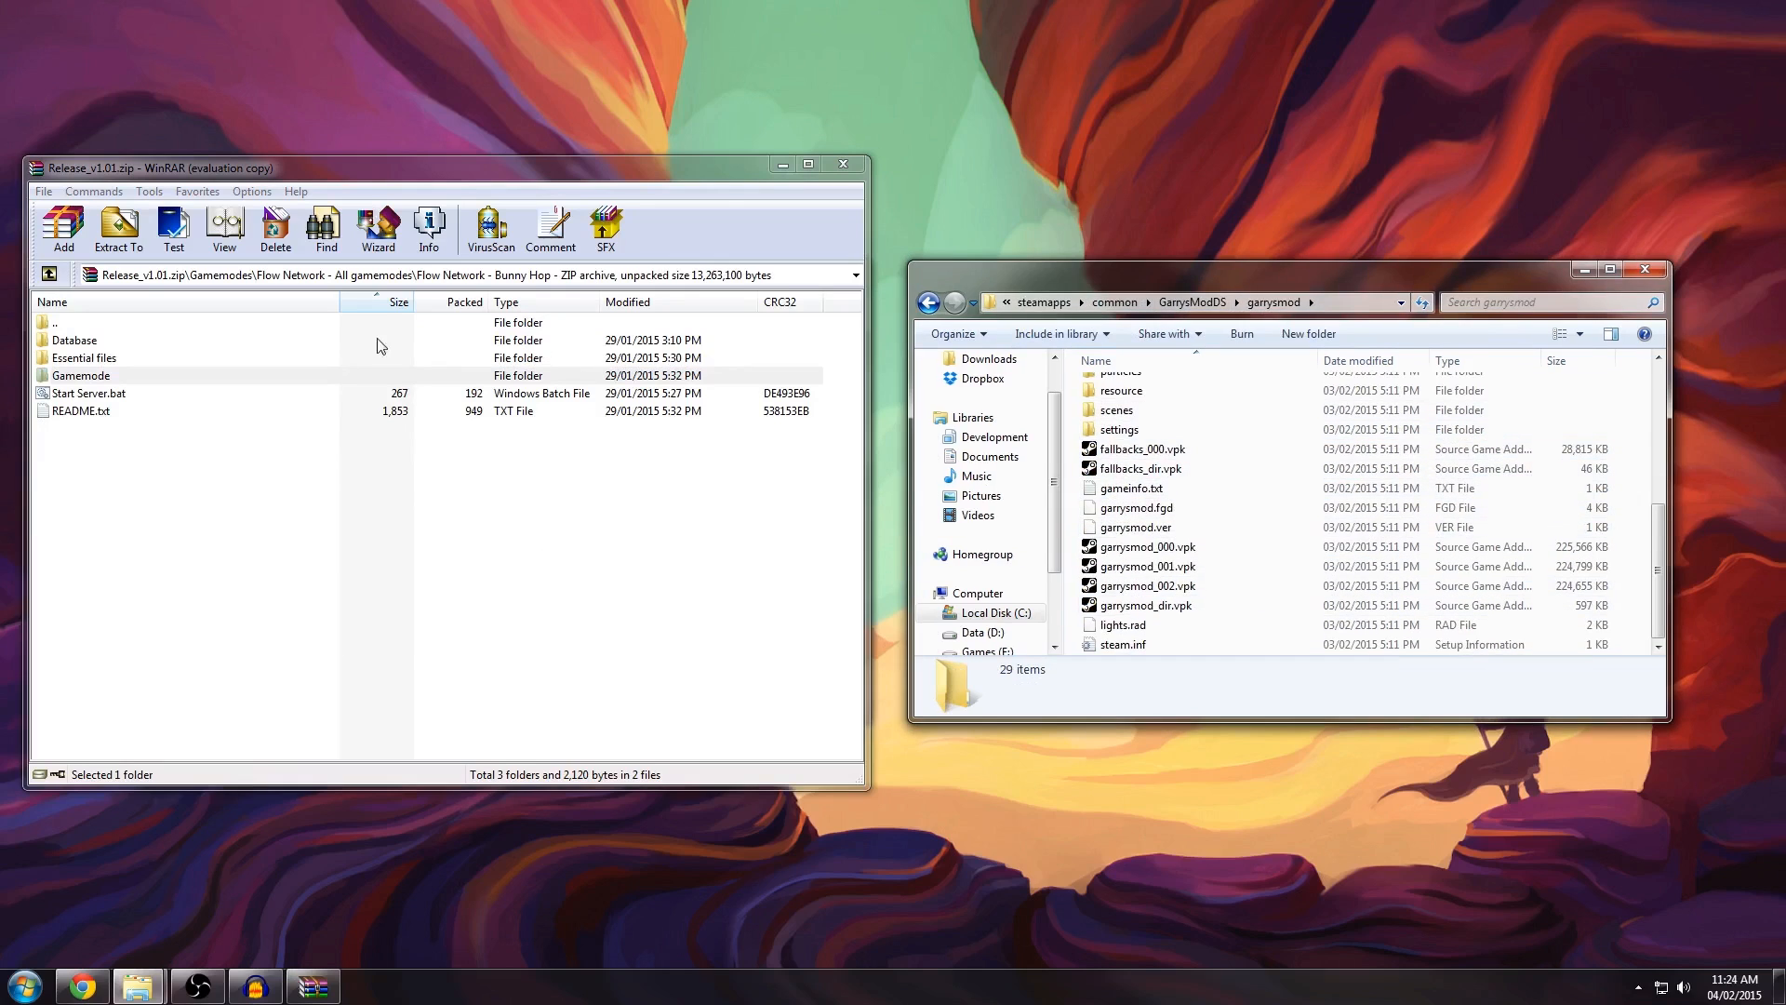
pyautogui.doubleClick(297, 345)
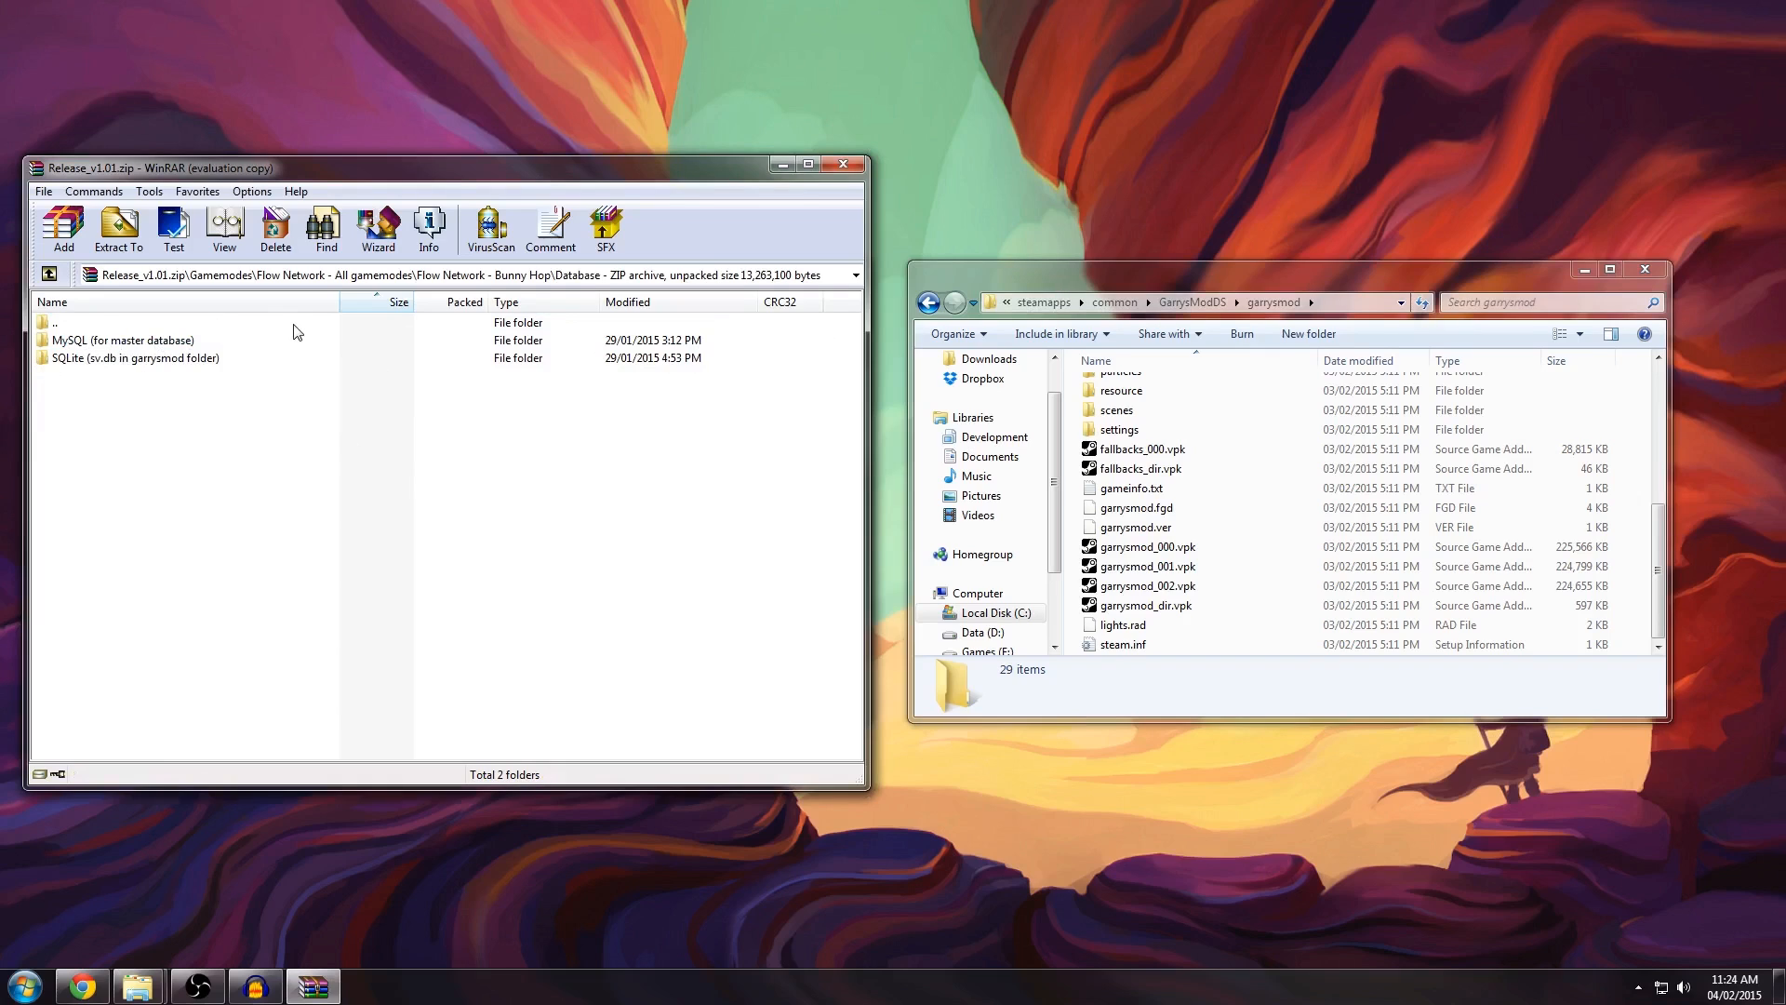
pyautogui.click(177, 346)
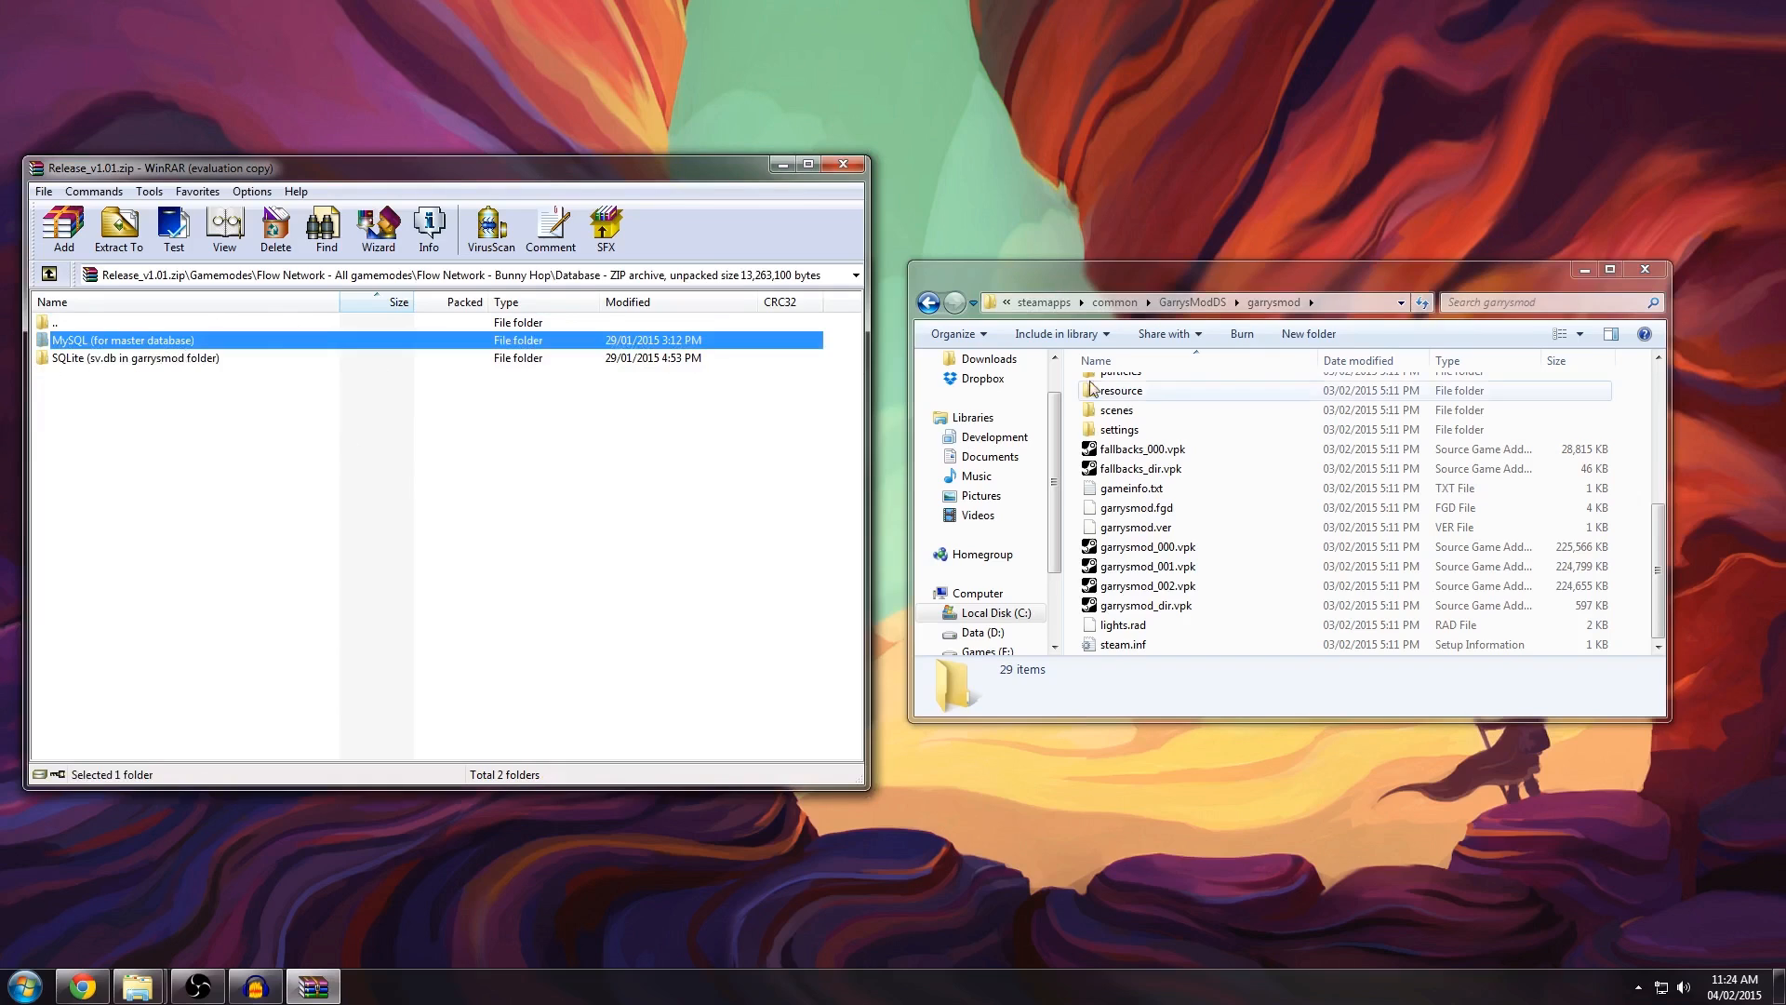
pyautogui.click(1208, 517)
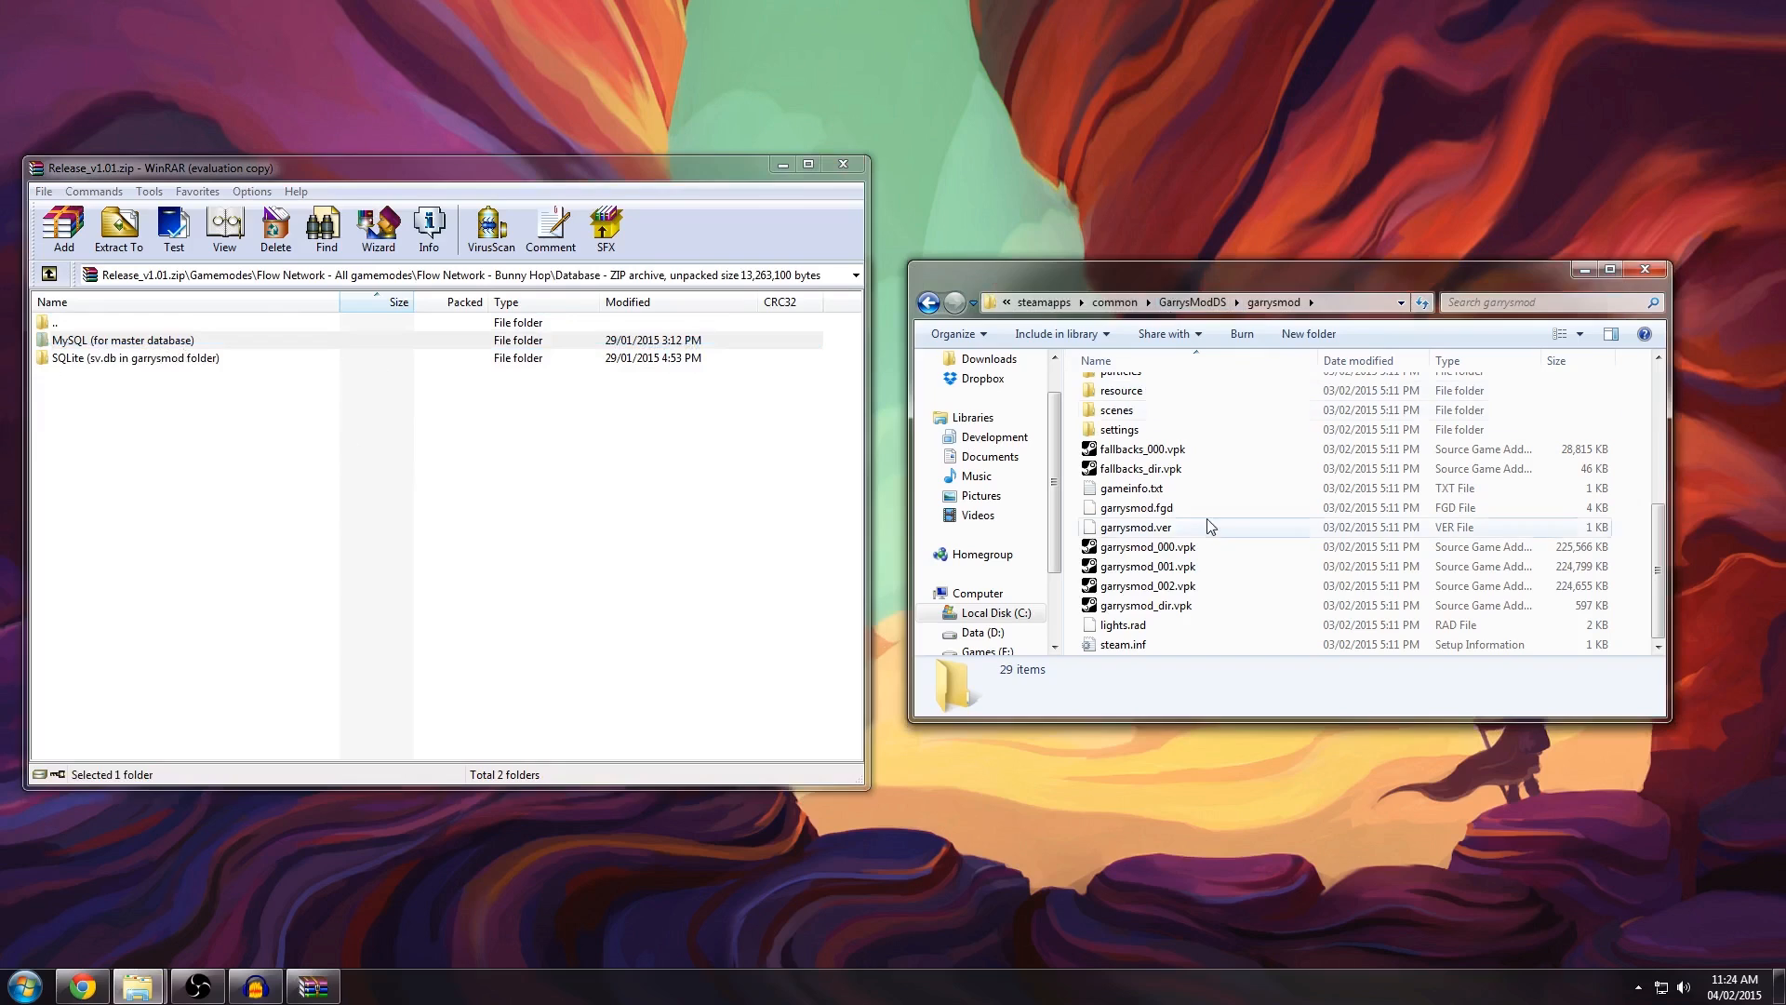
pyautogui.click(136, 359)
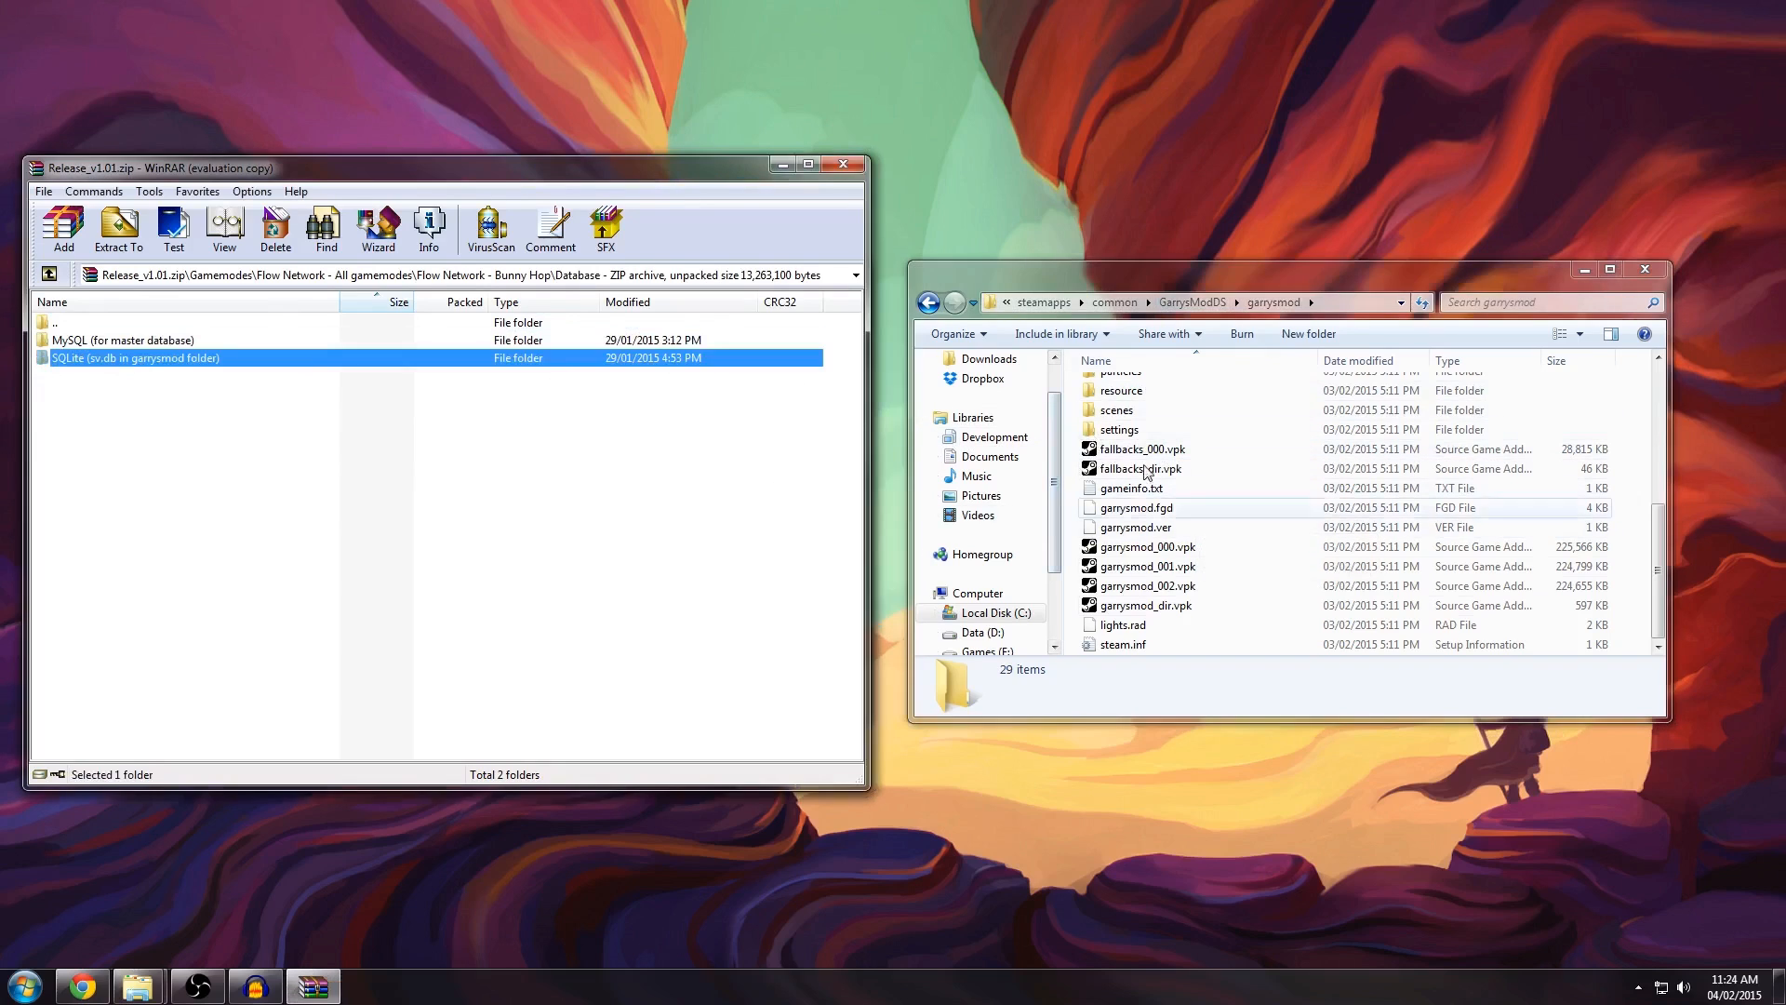
pyautogui.doubleClick(137, 359)
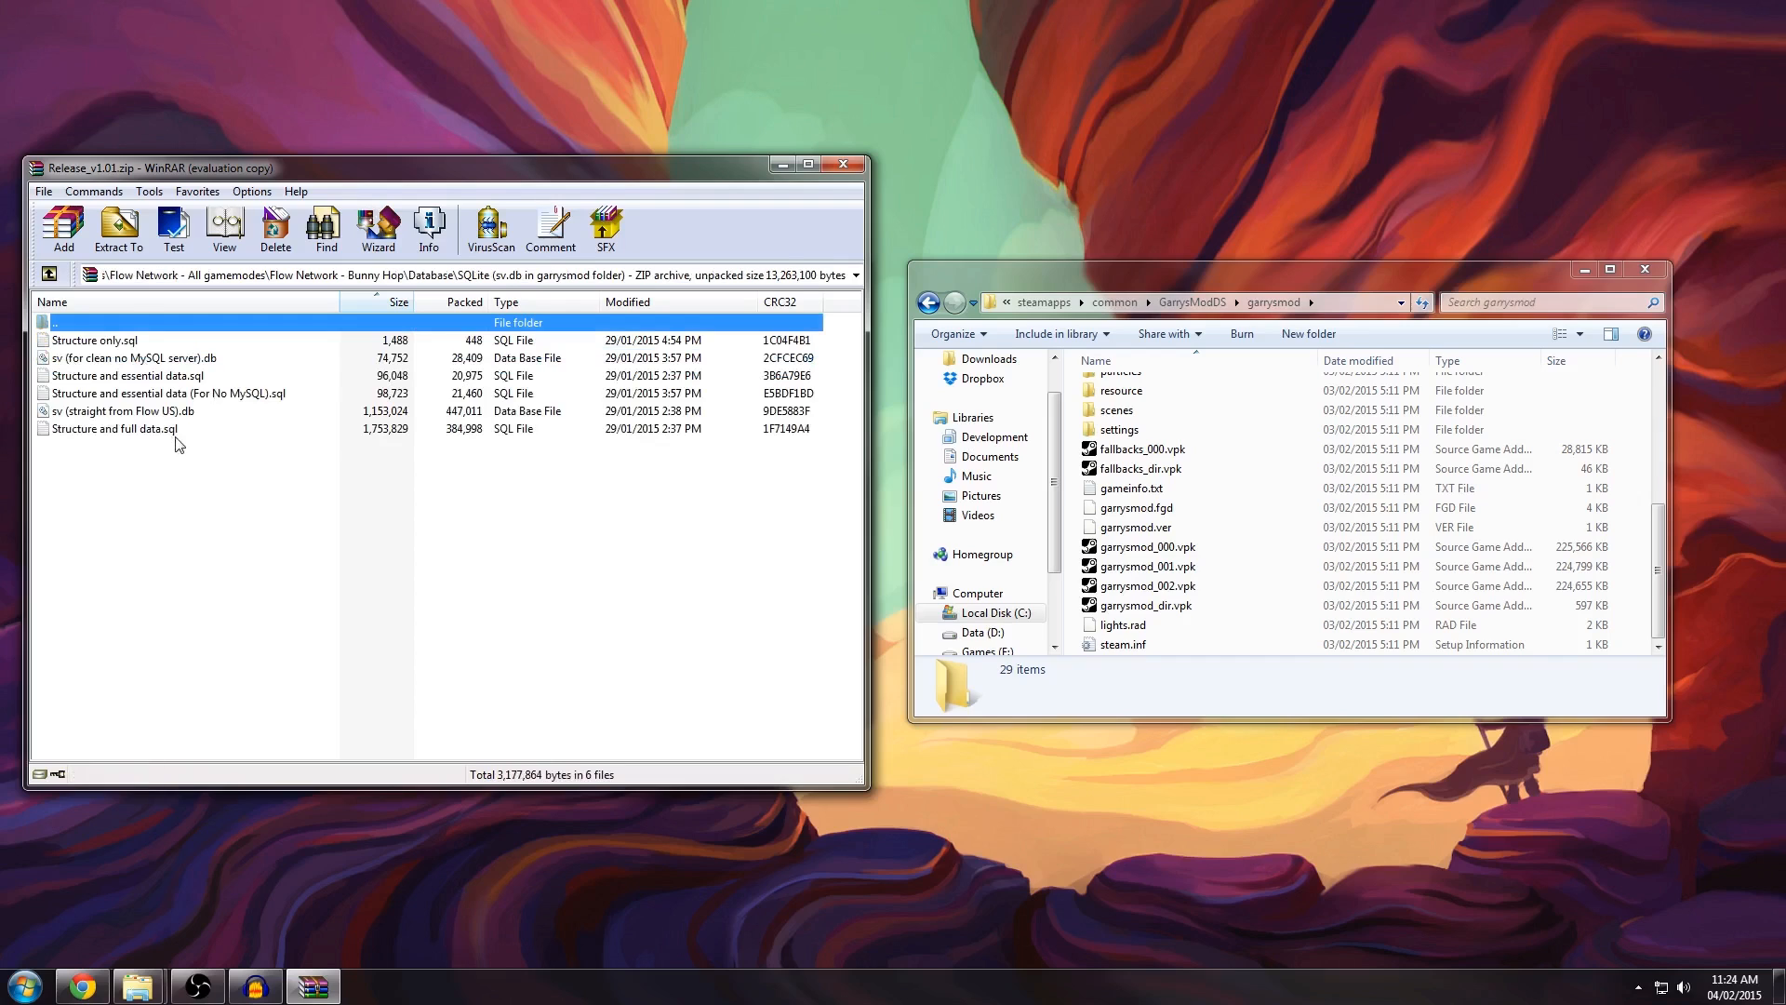
pyautogui.click(145, 410)
pyautogui.click(140, 358)
pyautogui.click(117, 340)
pyautogui.click(149, 410)
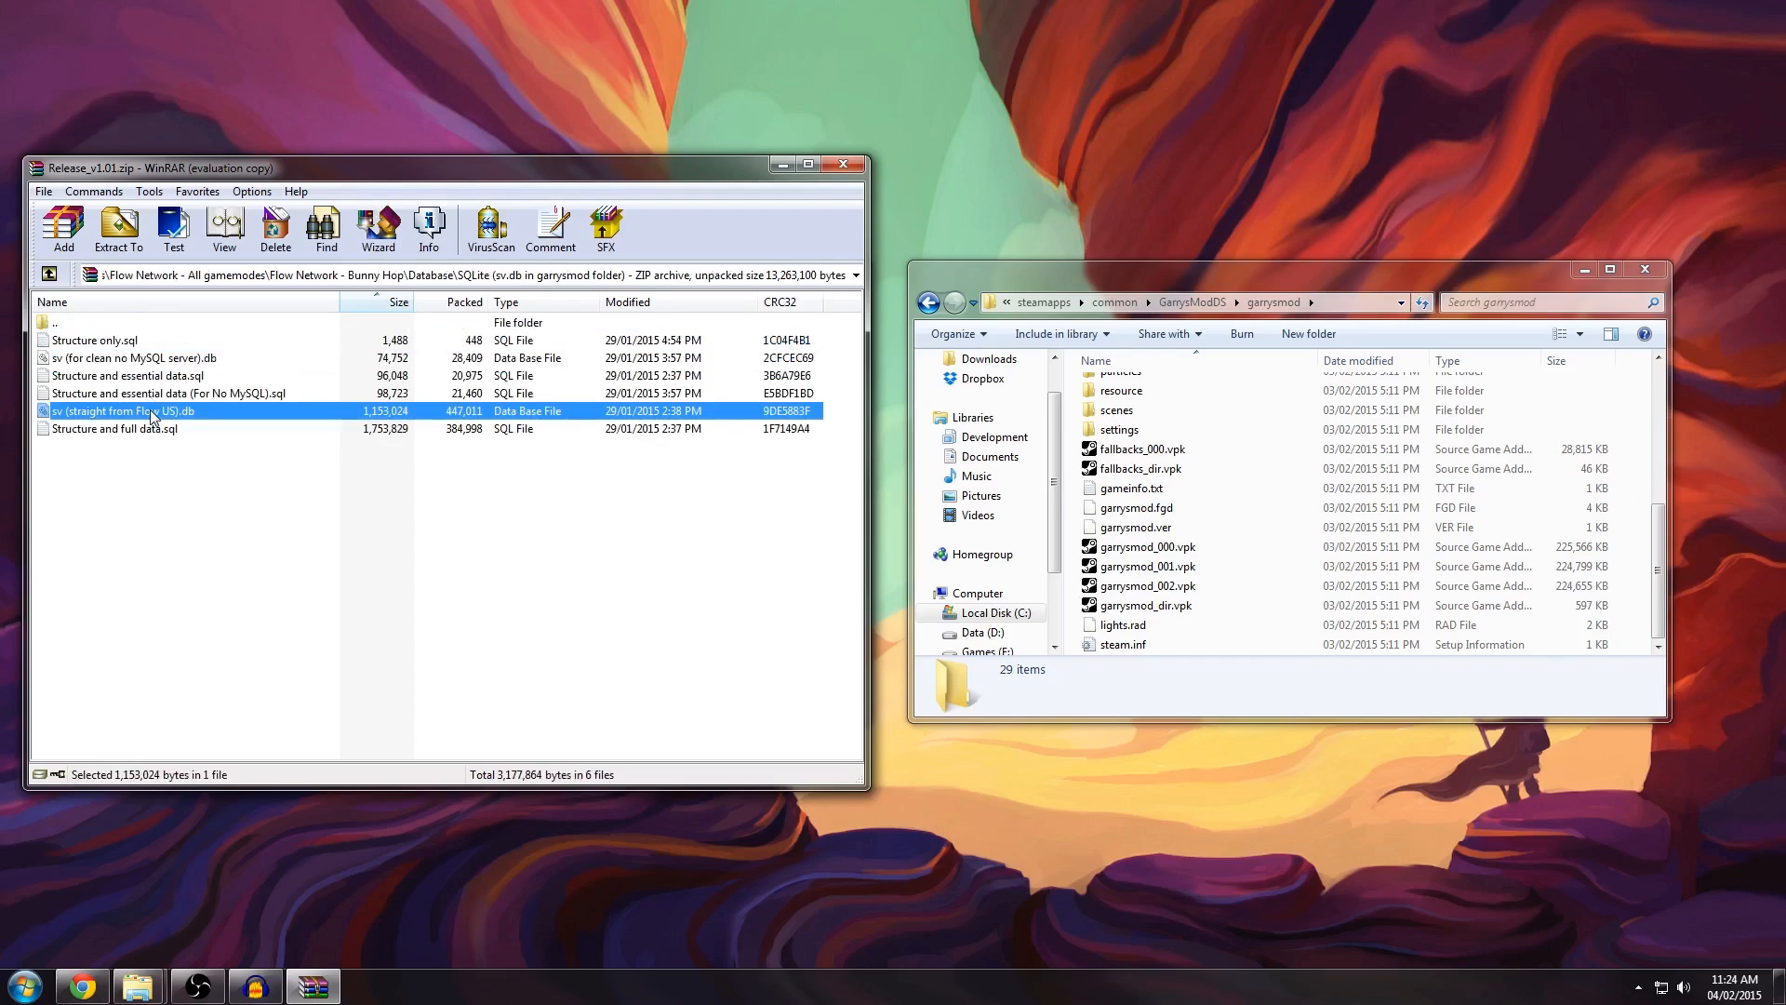
pyautogui.click(206, 358)
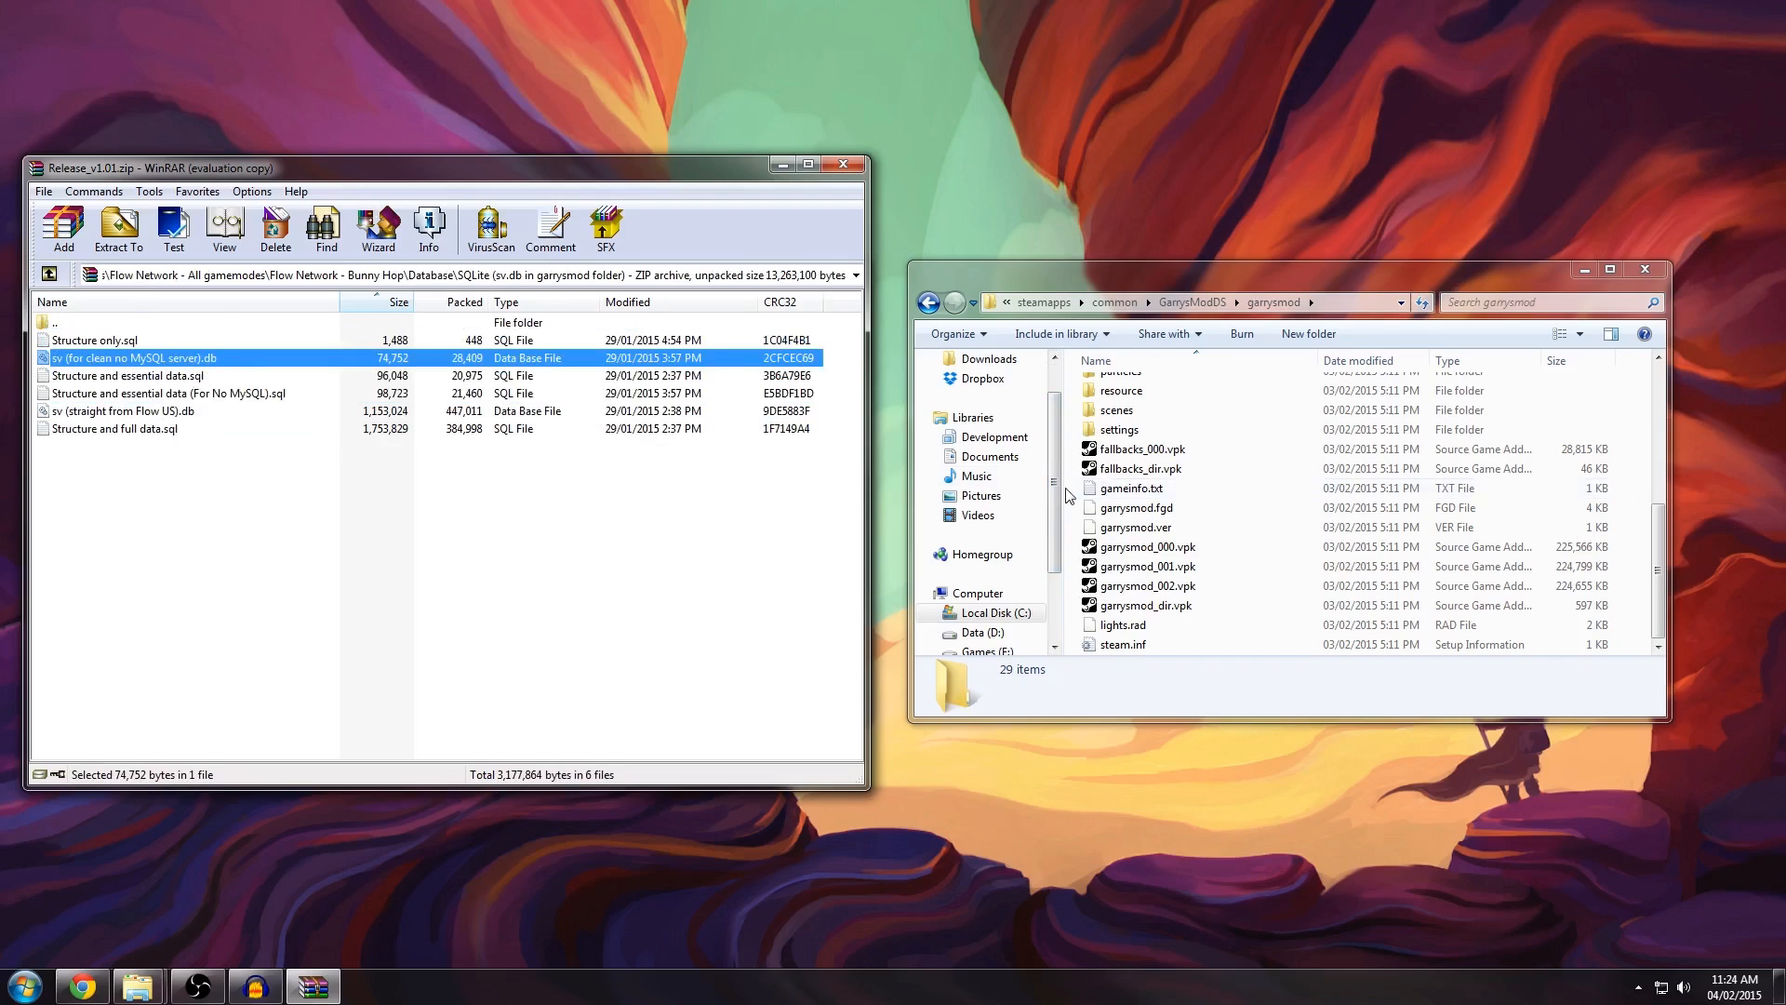
# Step: Check steam.inf in garrysmod, then go up to the GarrysModDS folder
pyautogui.click(1153, 528)
pyautogui.click(1186, 643)
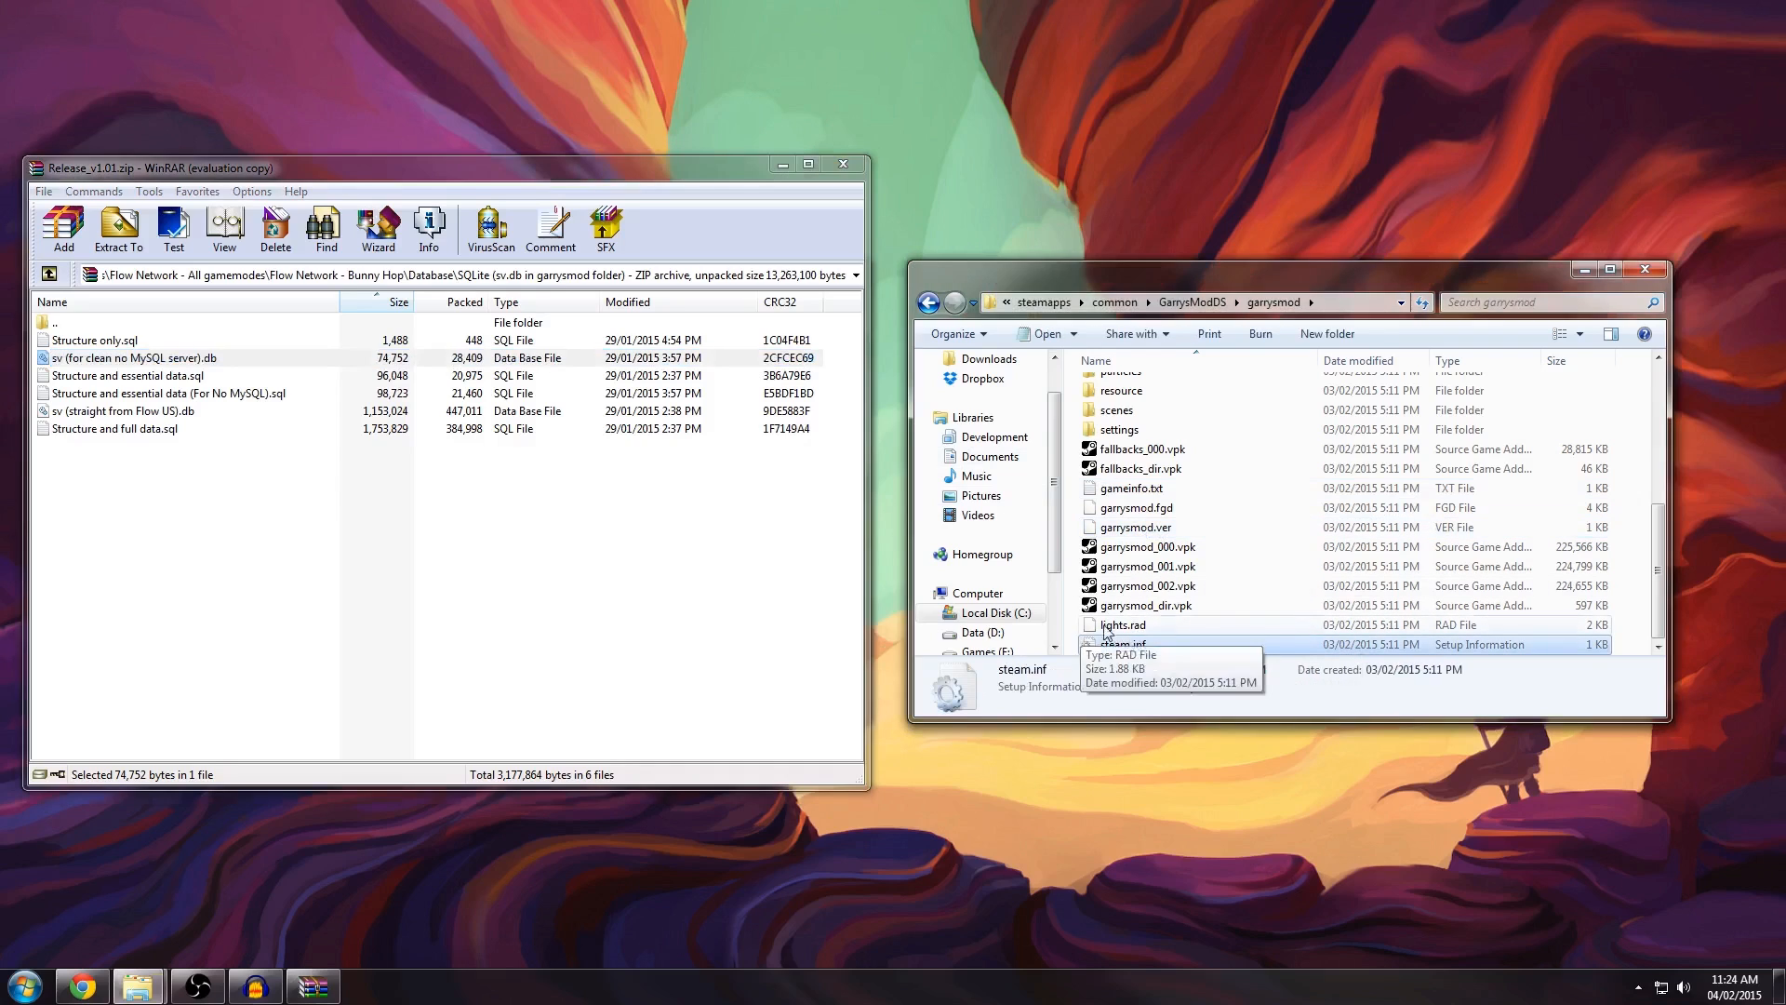
pyautogui.click(1076, 628)
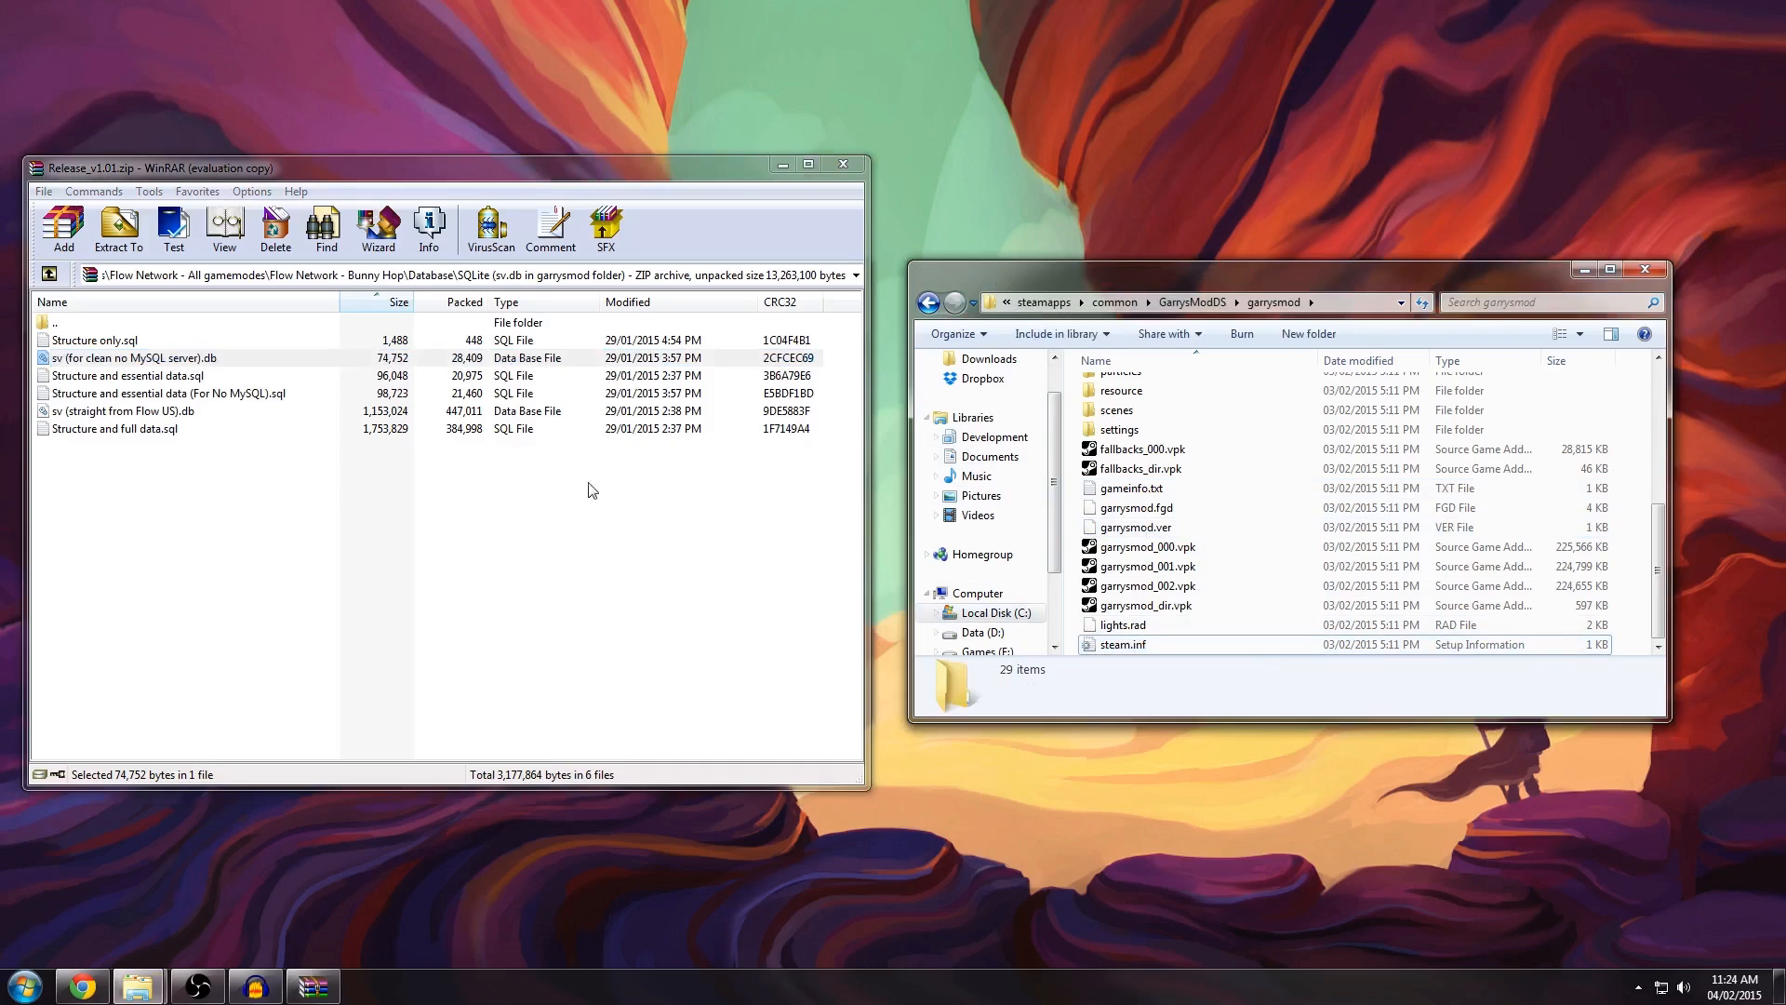
pyautogui.click(400, 359)
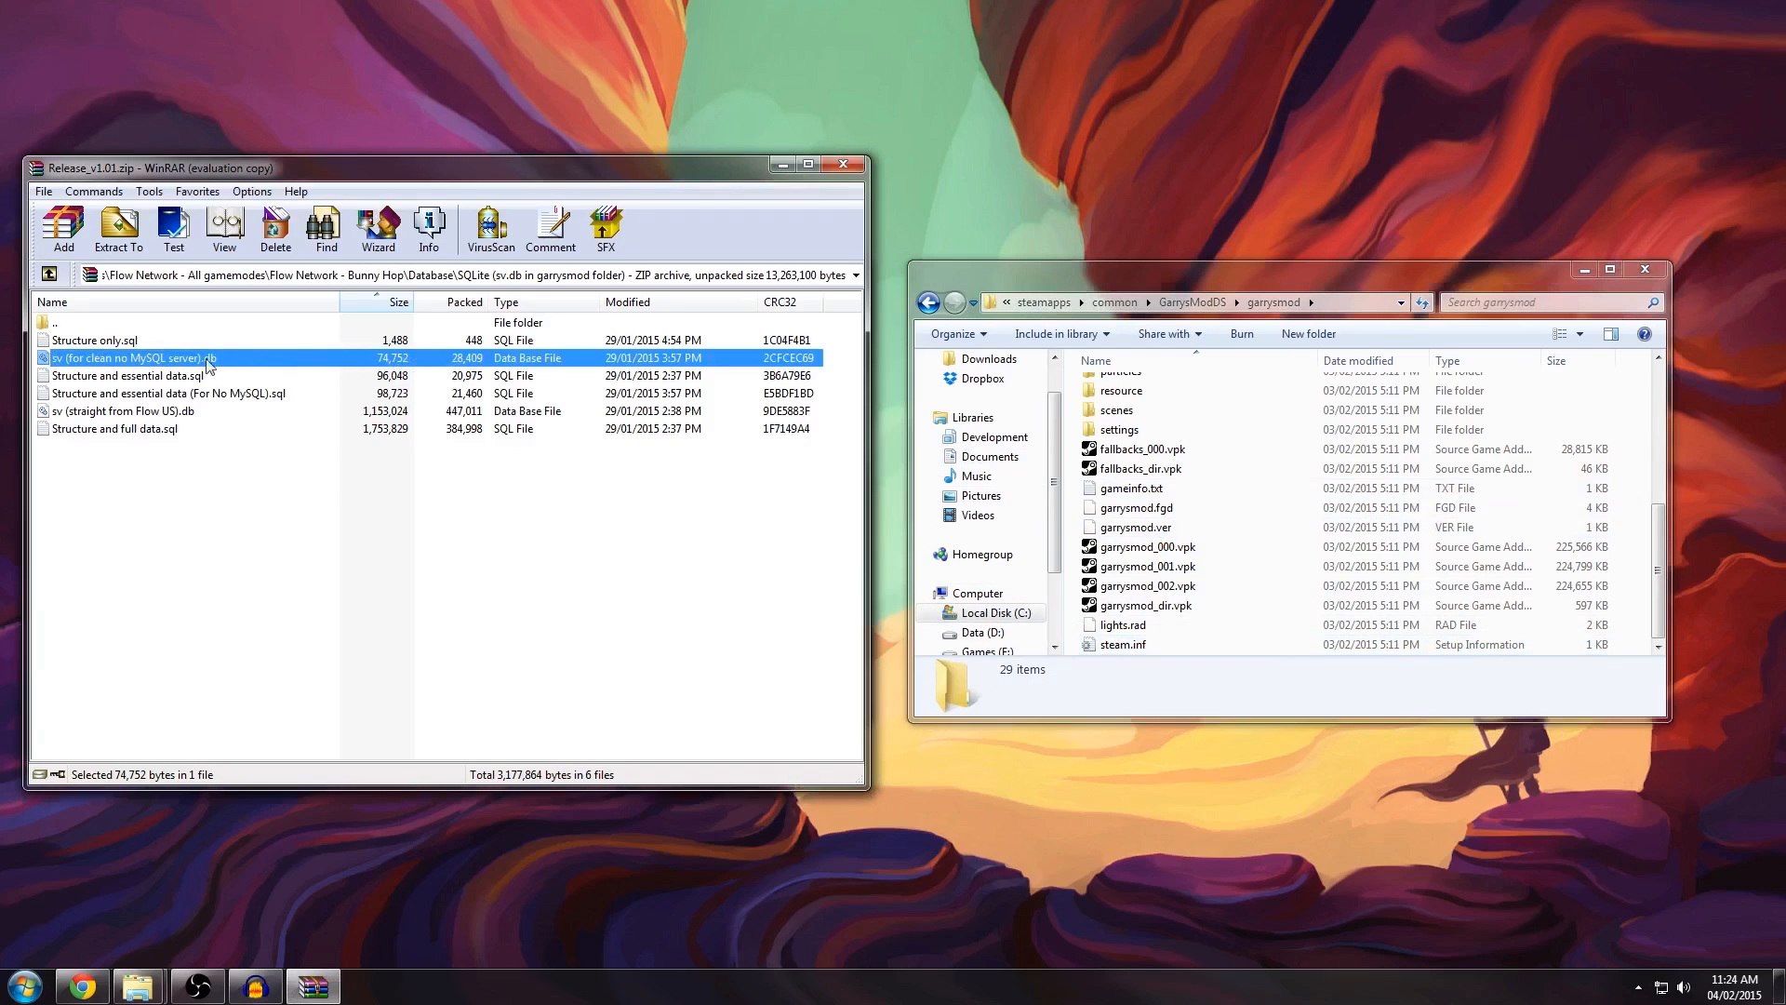
pyautogui.click(1074, 519)
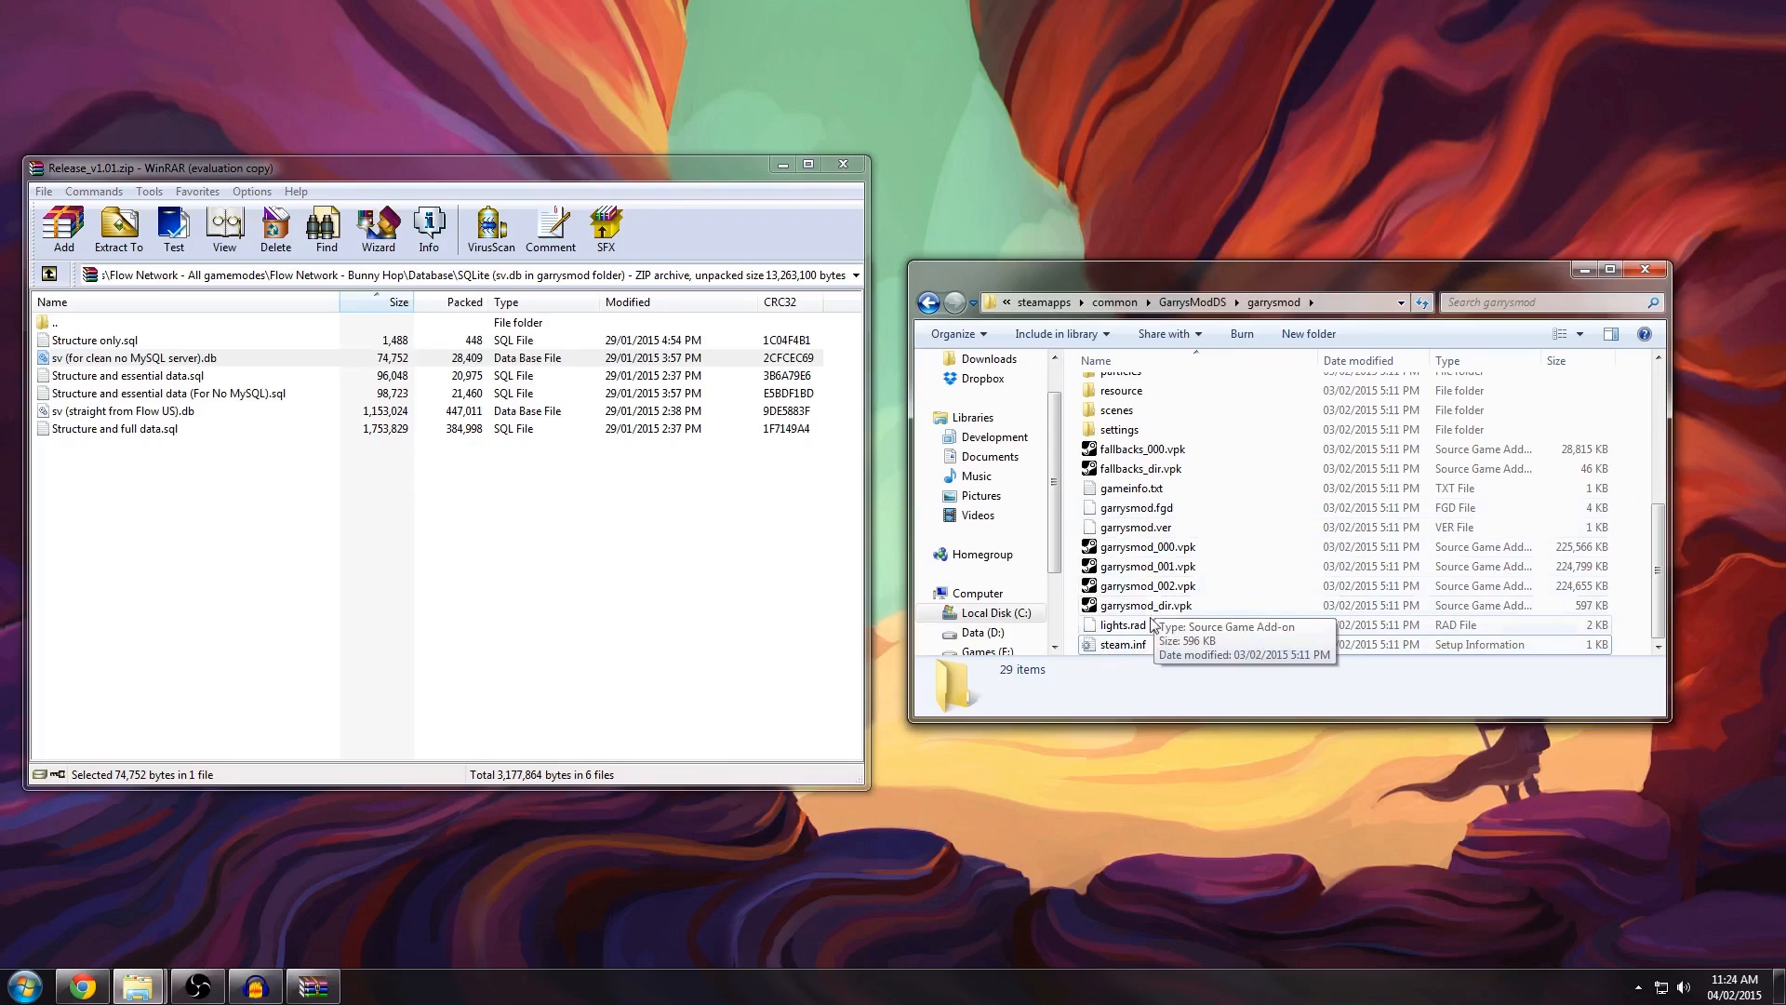
pyautogui.click(1093, 645)
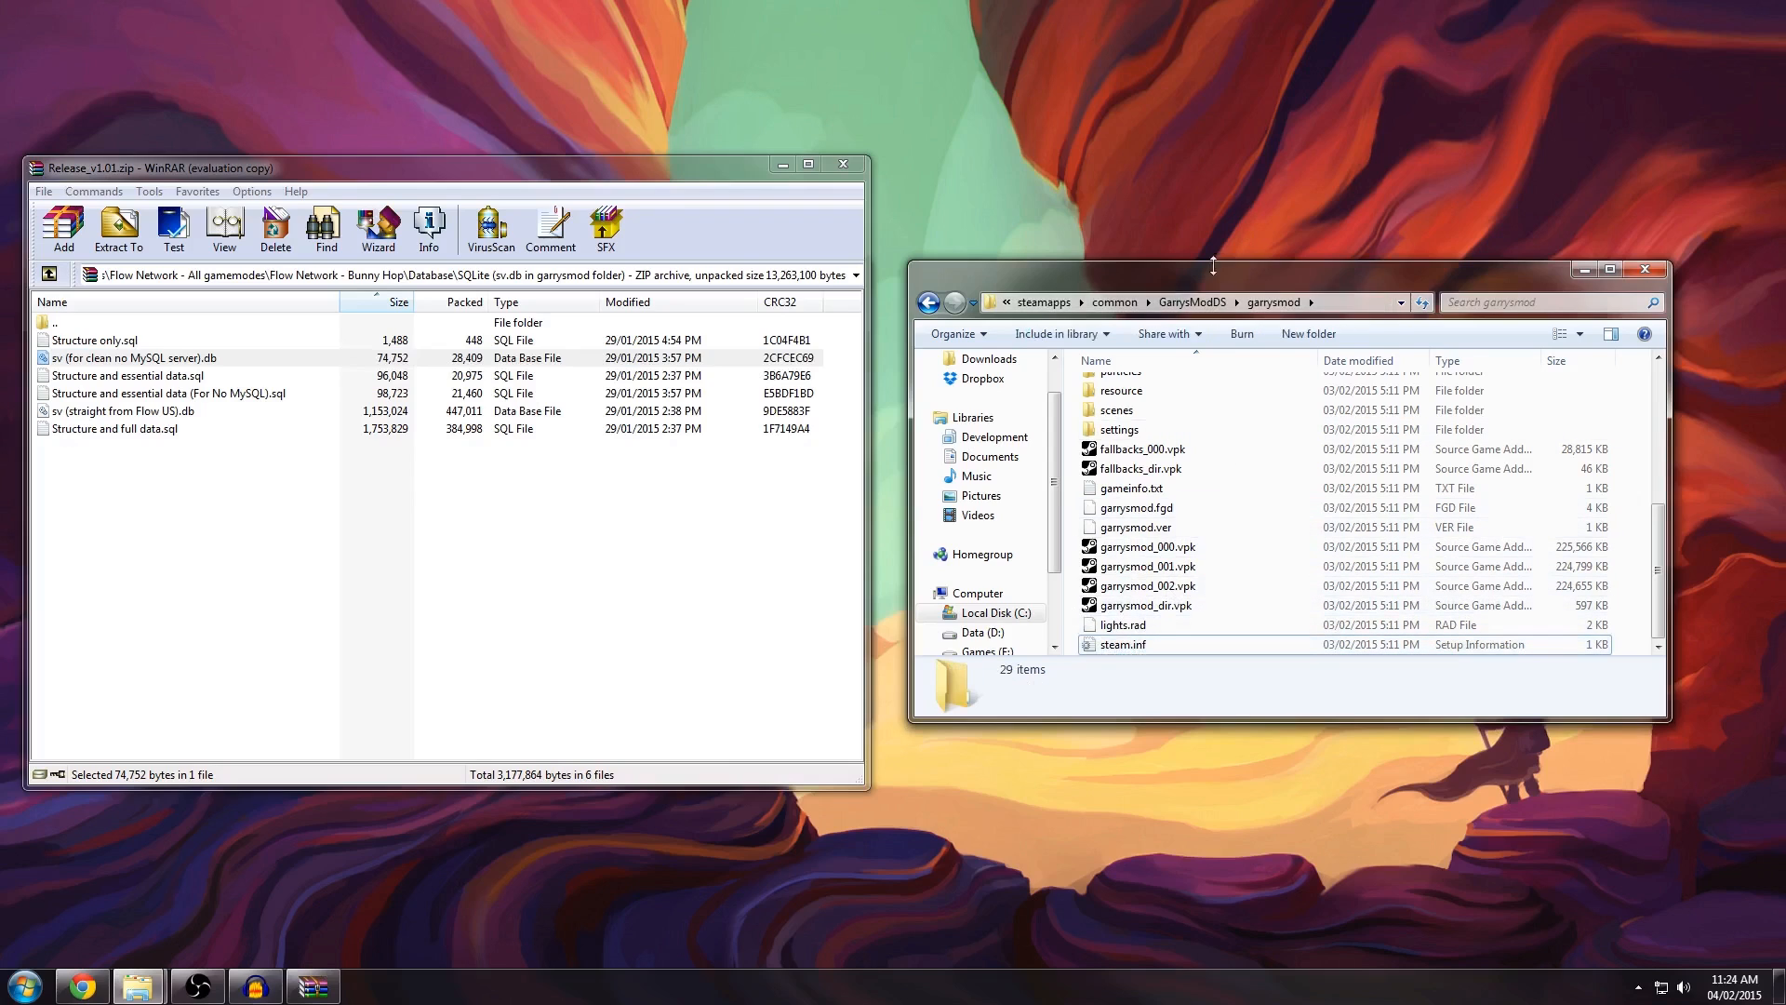
pyautogui.click(1189, 302)
# Step: Run Start Server.bat once and stop the dedicated server
pyautogui.doubleClick(1125, 484)
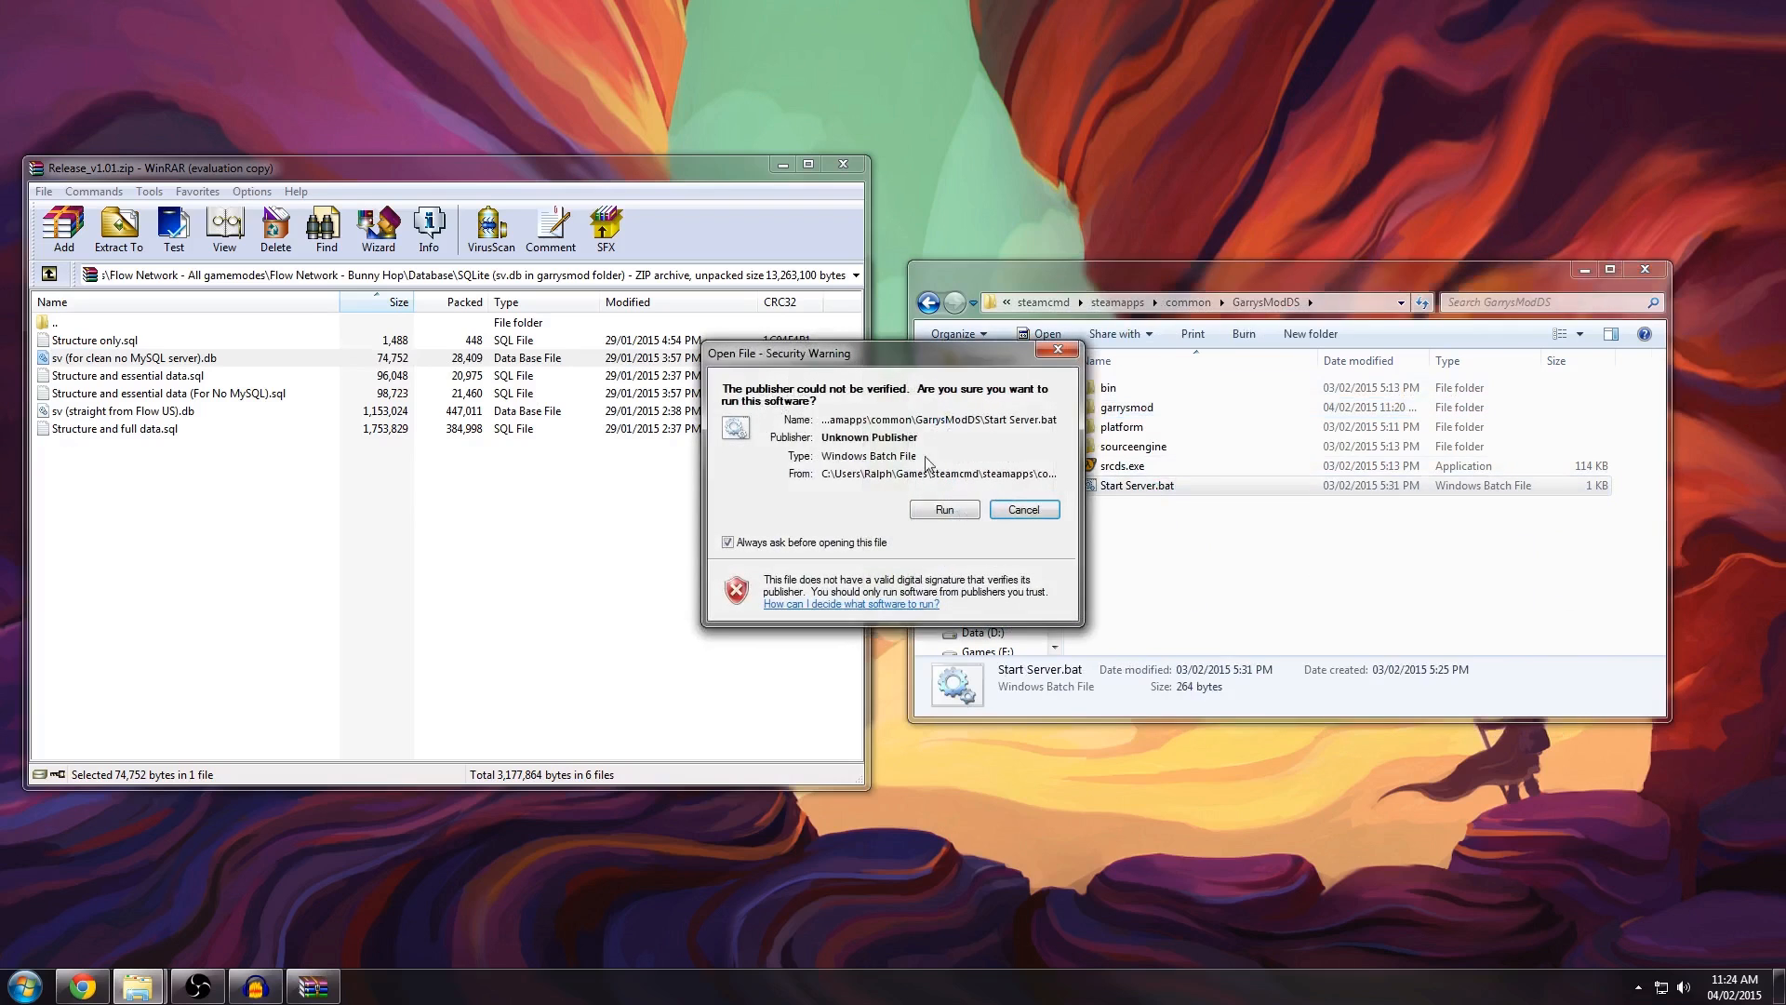
pyautogui.click(931, 507)
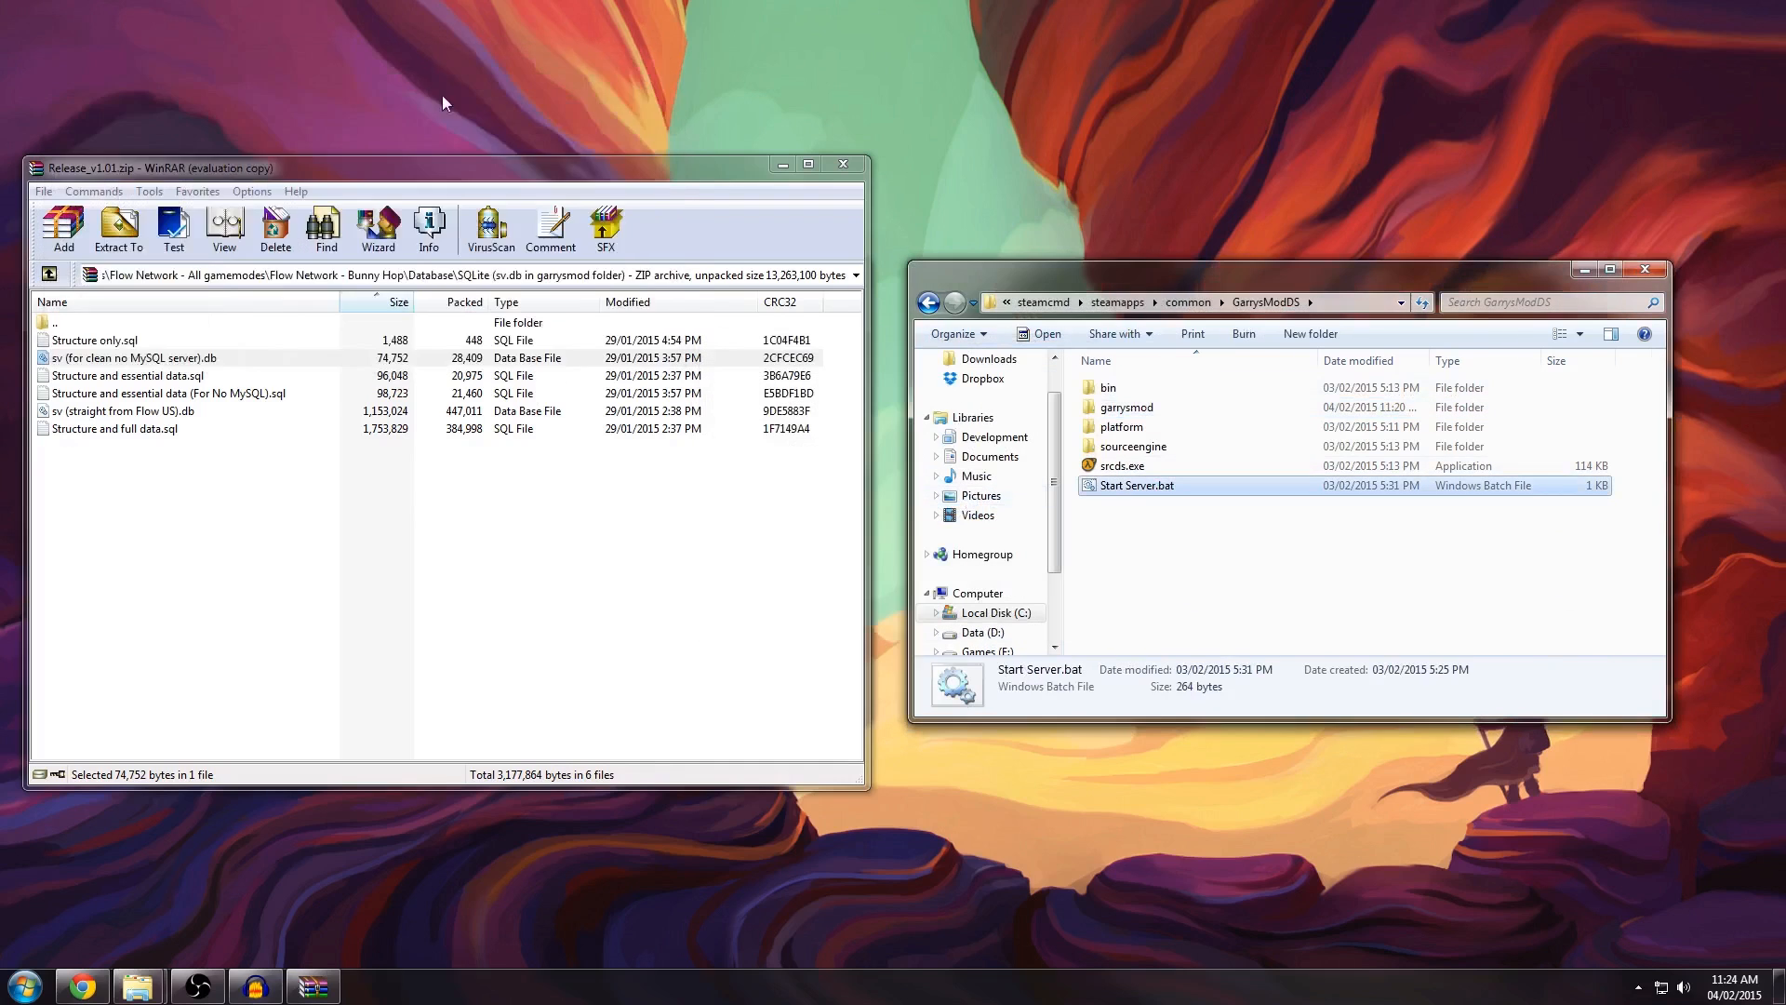
pyautogui.moveTo(420, 91); pyautogui.dragTo(833, 320)
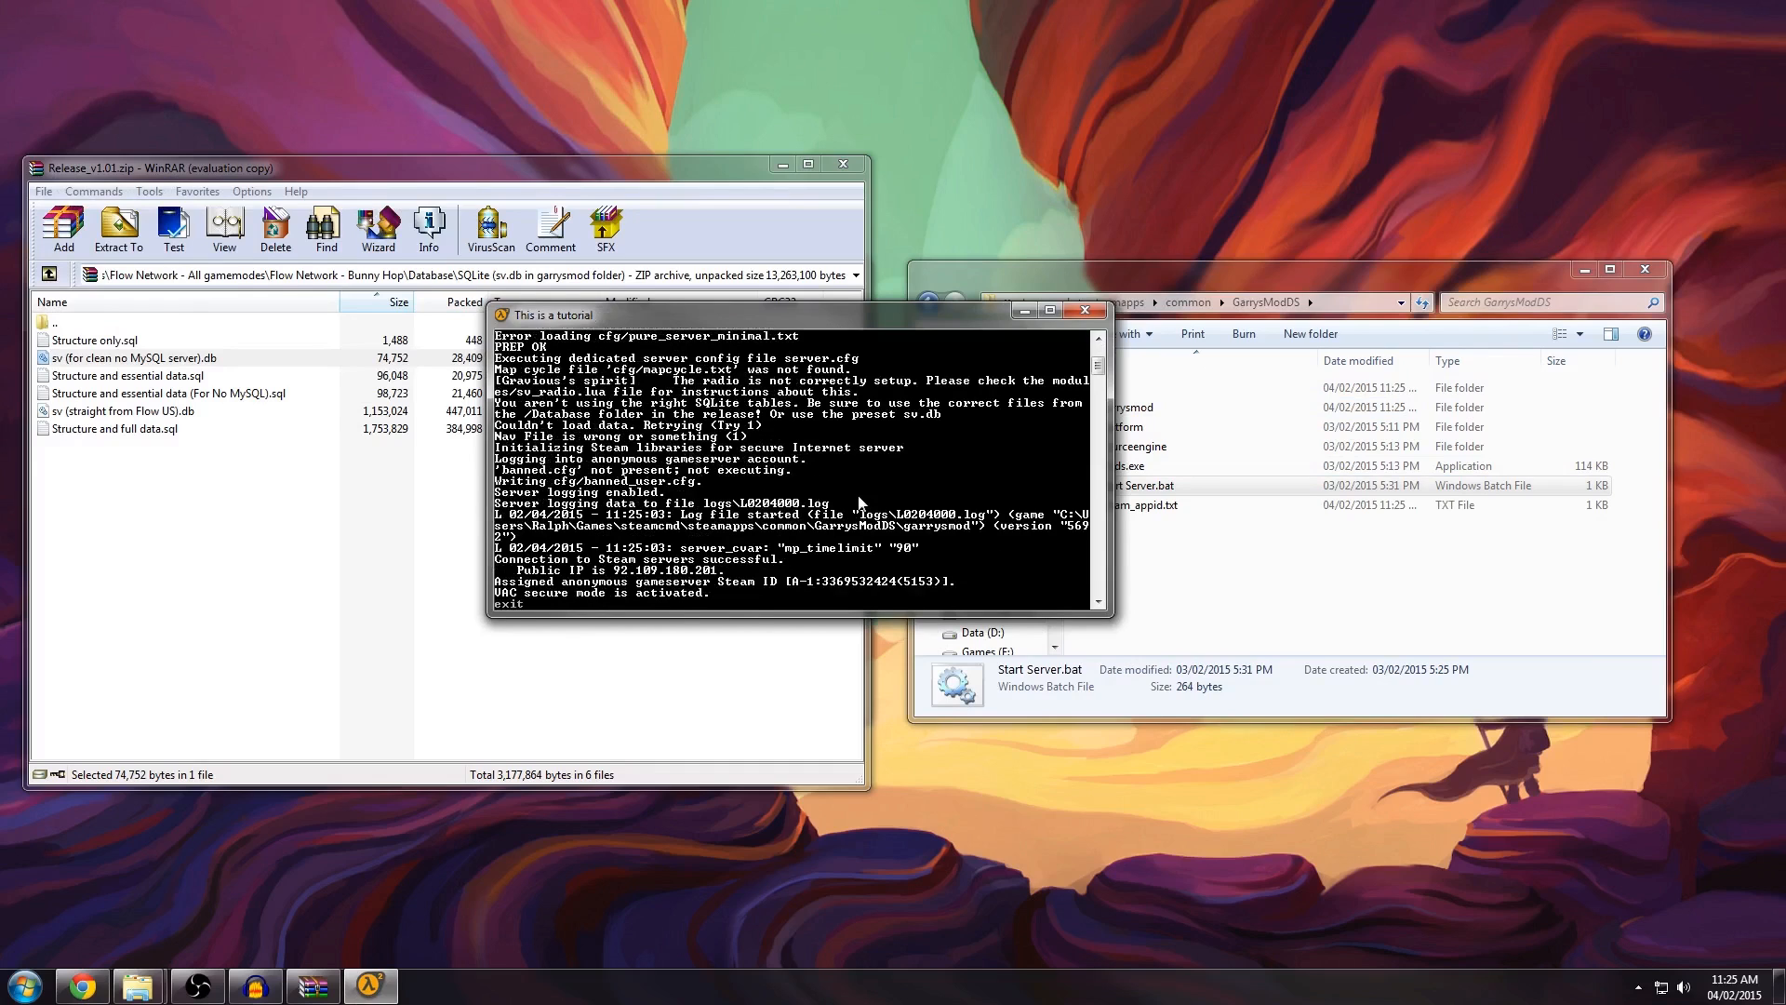
pyautogui.press('Return')
# Step: Locate the newly created 3 KB sv.db in the garrysmod folder
pyautogui.doubleClick(1135, 407)
pyautogui.scroll(-5, 1127, 642)
pyautogui.click(1122, 646)
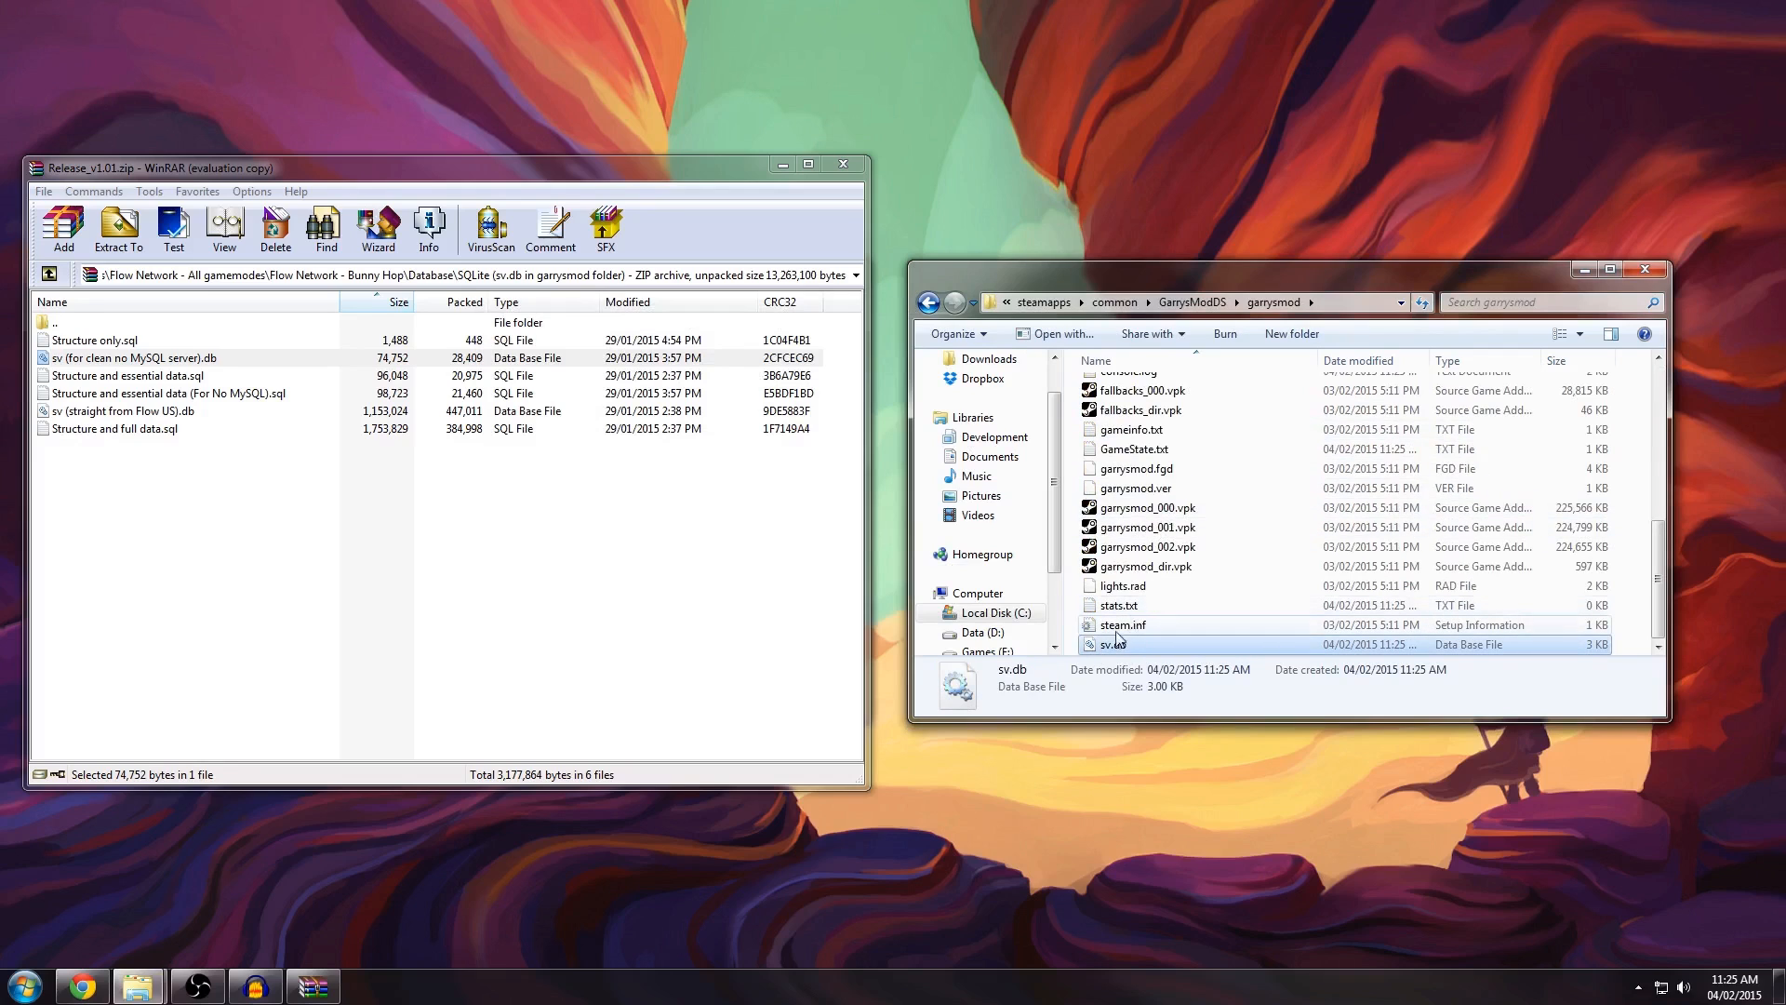
pyautogui.rightClick(1119, 643)
pyautogui.click(1074, 625)
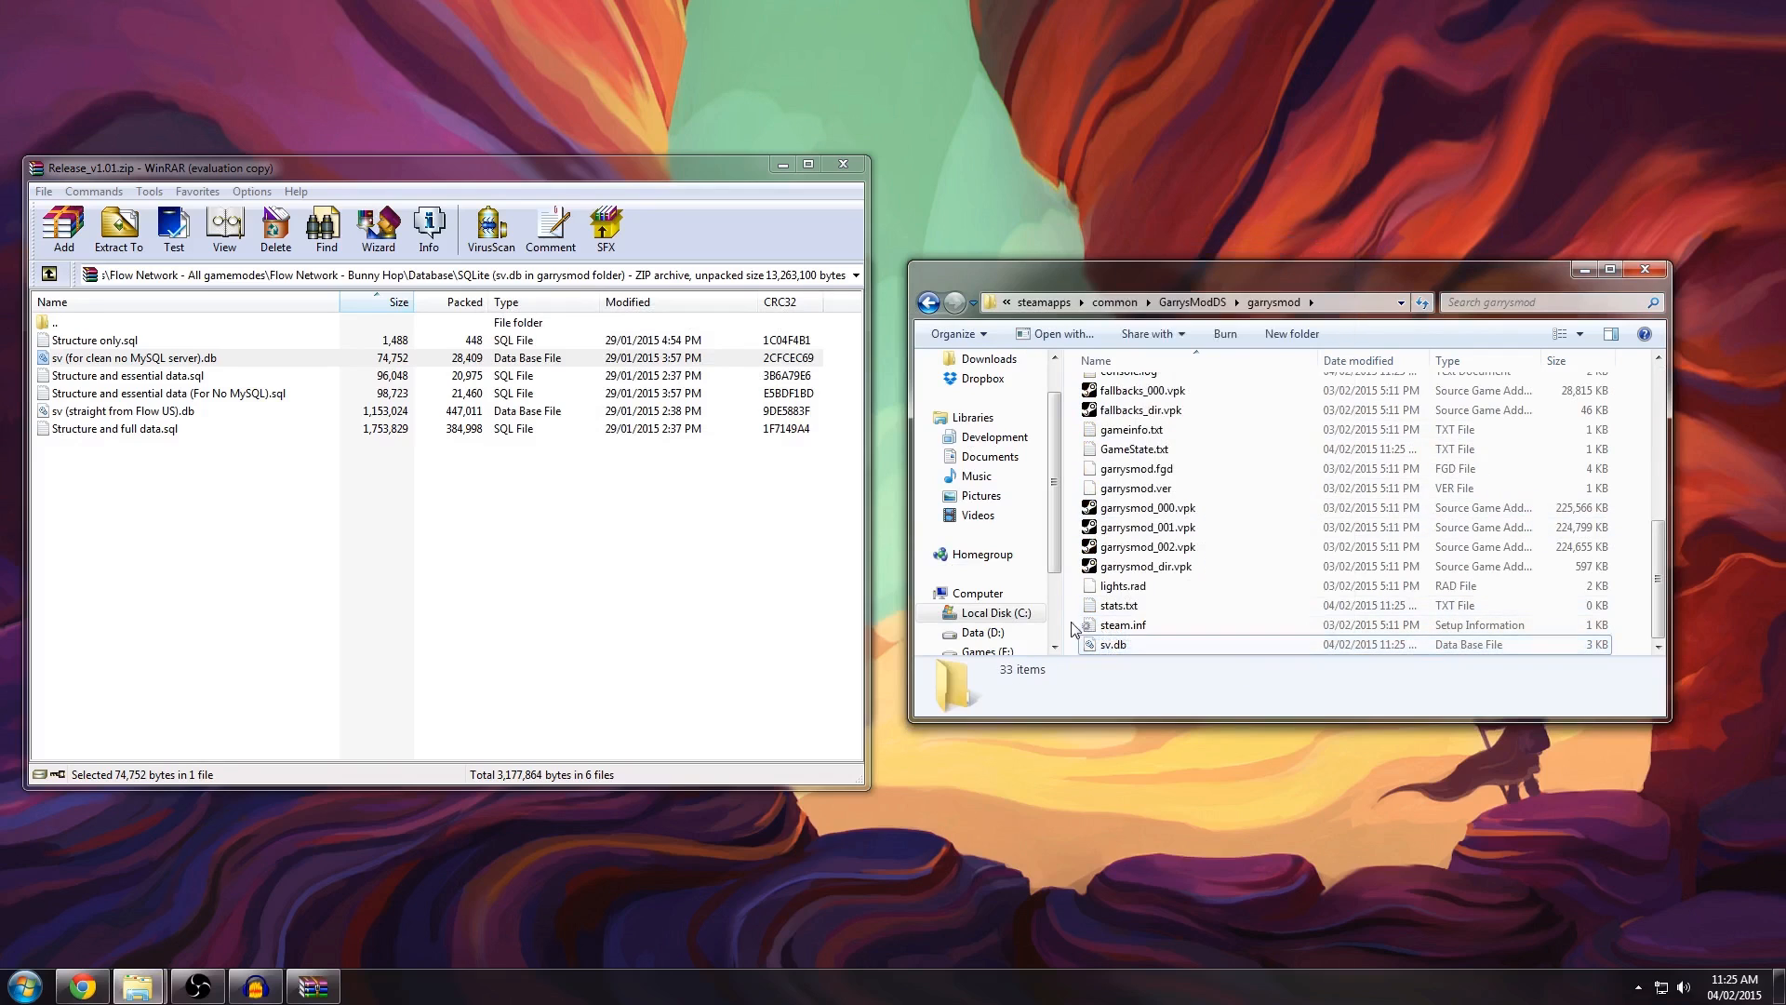
# Step: Launch Navicat Premium from the Start menu
pyautogui.press('super')
pyautogui.press('Up')
pyautogui.press('Up')
pyautogui.press('Up')
pyautogui.press('Up')
pyautogui.press('Up')
pyautogui.press('Up')
pyautogui.press('Up')
pyautogui.press('Up')
pyautogui.press('Return')
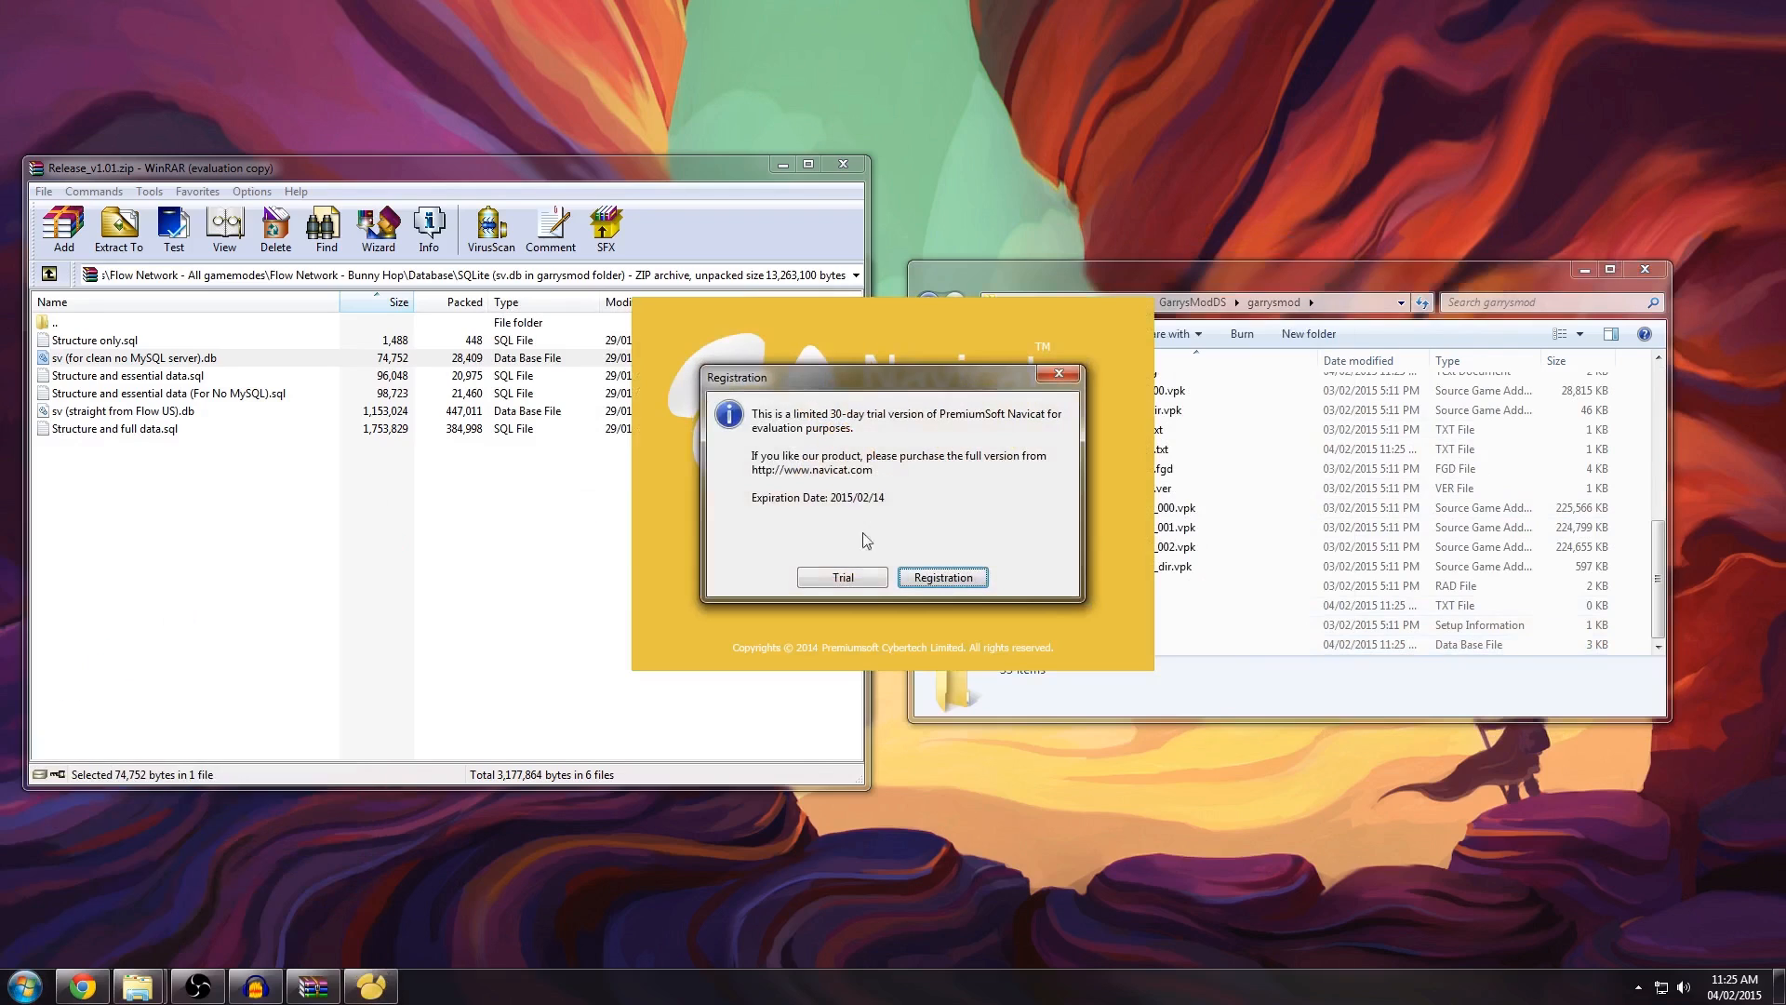
# Step: Continue with the Navicat trial and arrange it beside the garrysmod folder
pyautogui.click(850, 576)
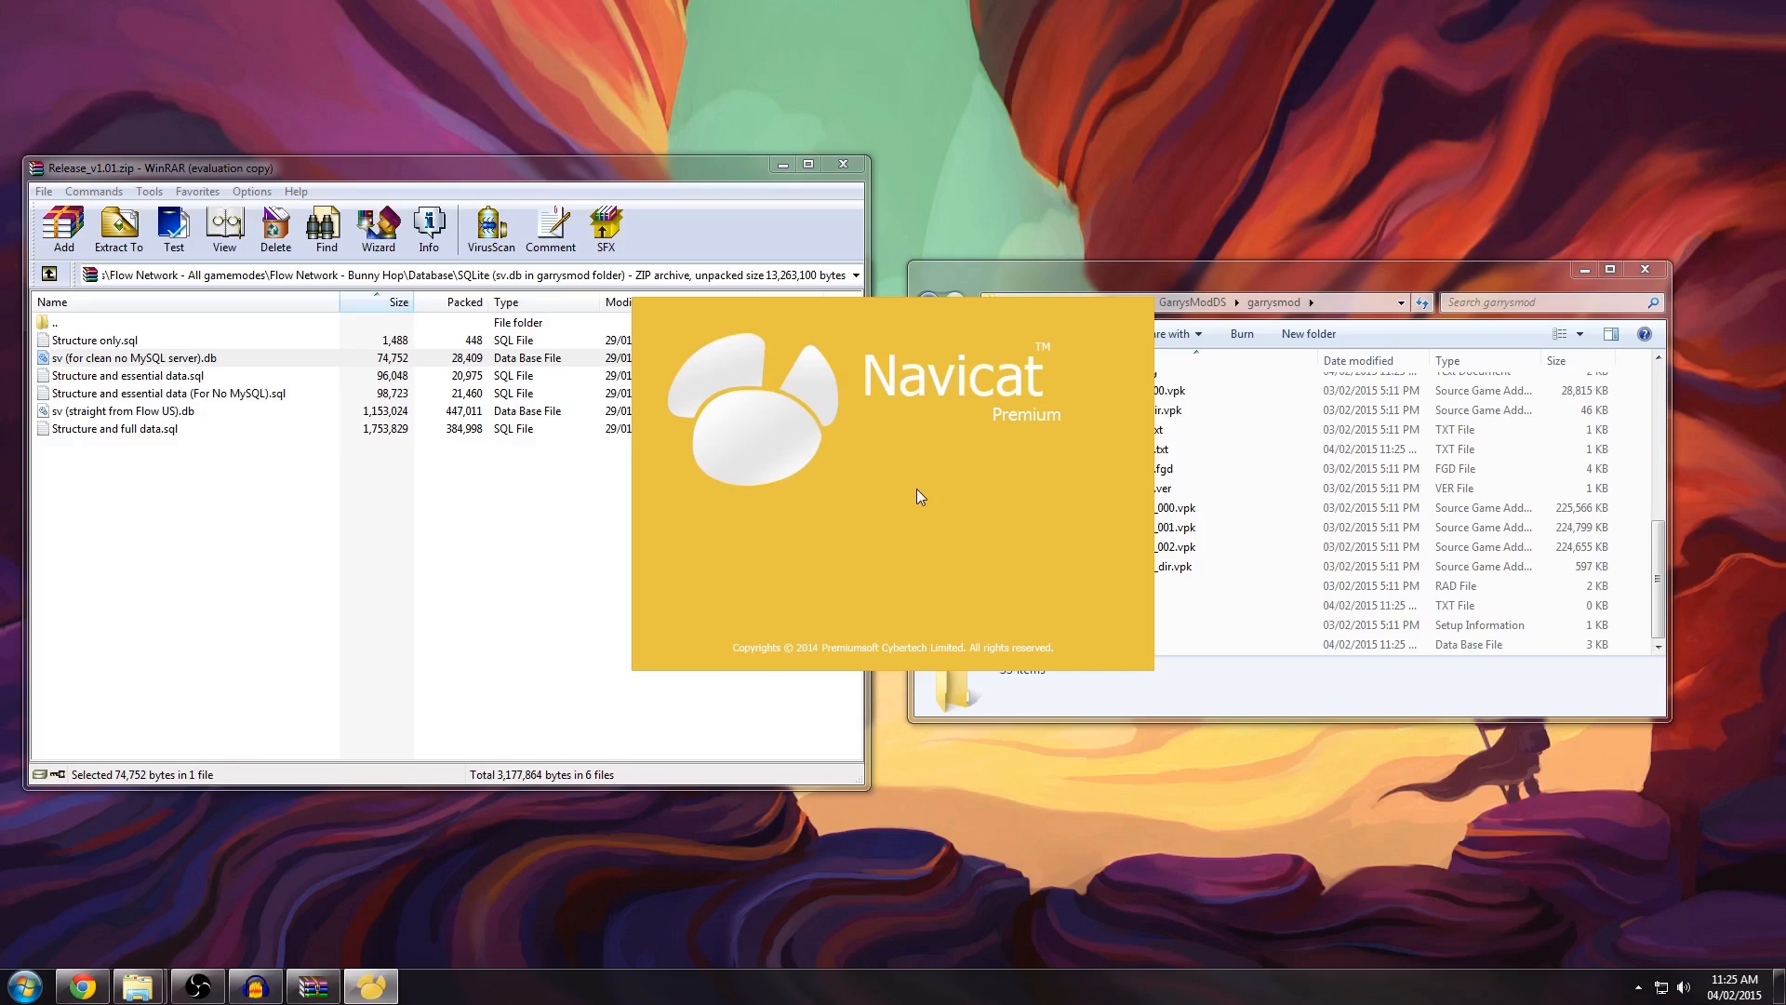
pyautogui.moveTo(369, 216); pyautogui.dragTo(252, 216)
pyautogui.click(1368, 547)
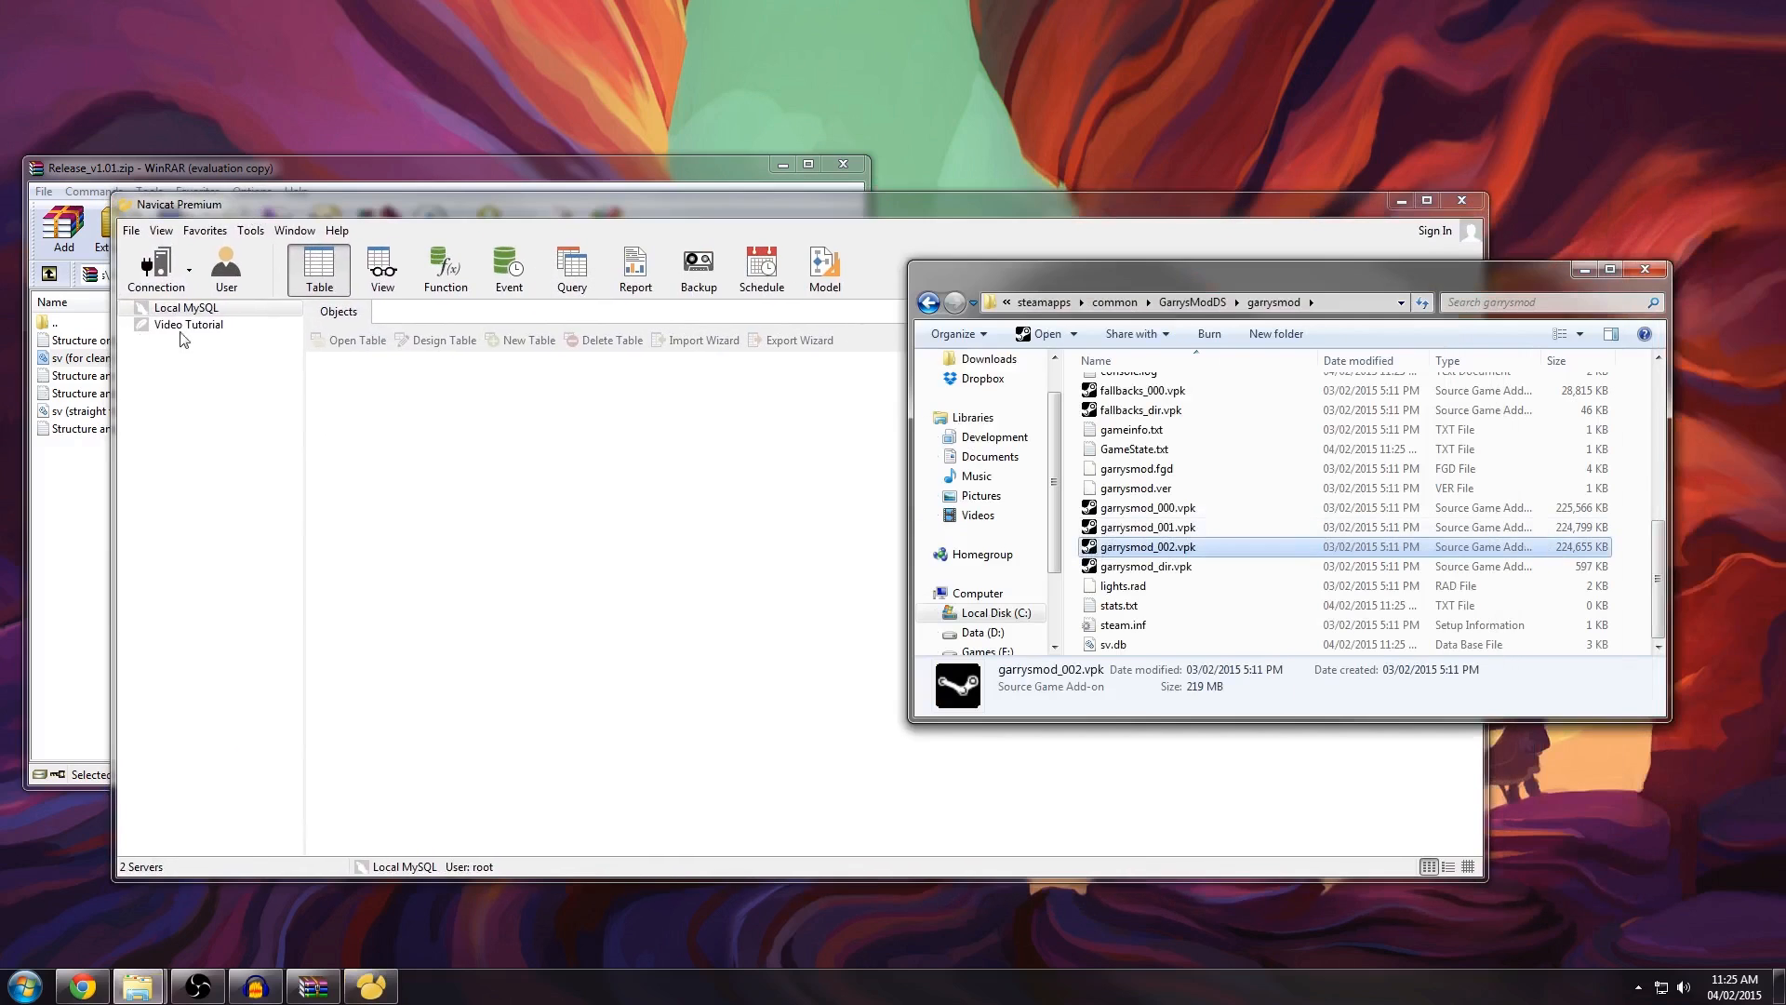
# Step: Create a SQLite connection named GarrysModDS pointing to garrysmod\sv.db
pyautogui.rightClick(196, 358)
pyautogui.moveTo(276, 423)
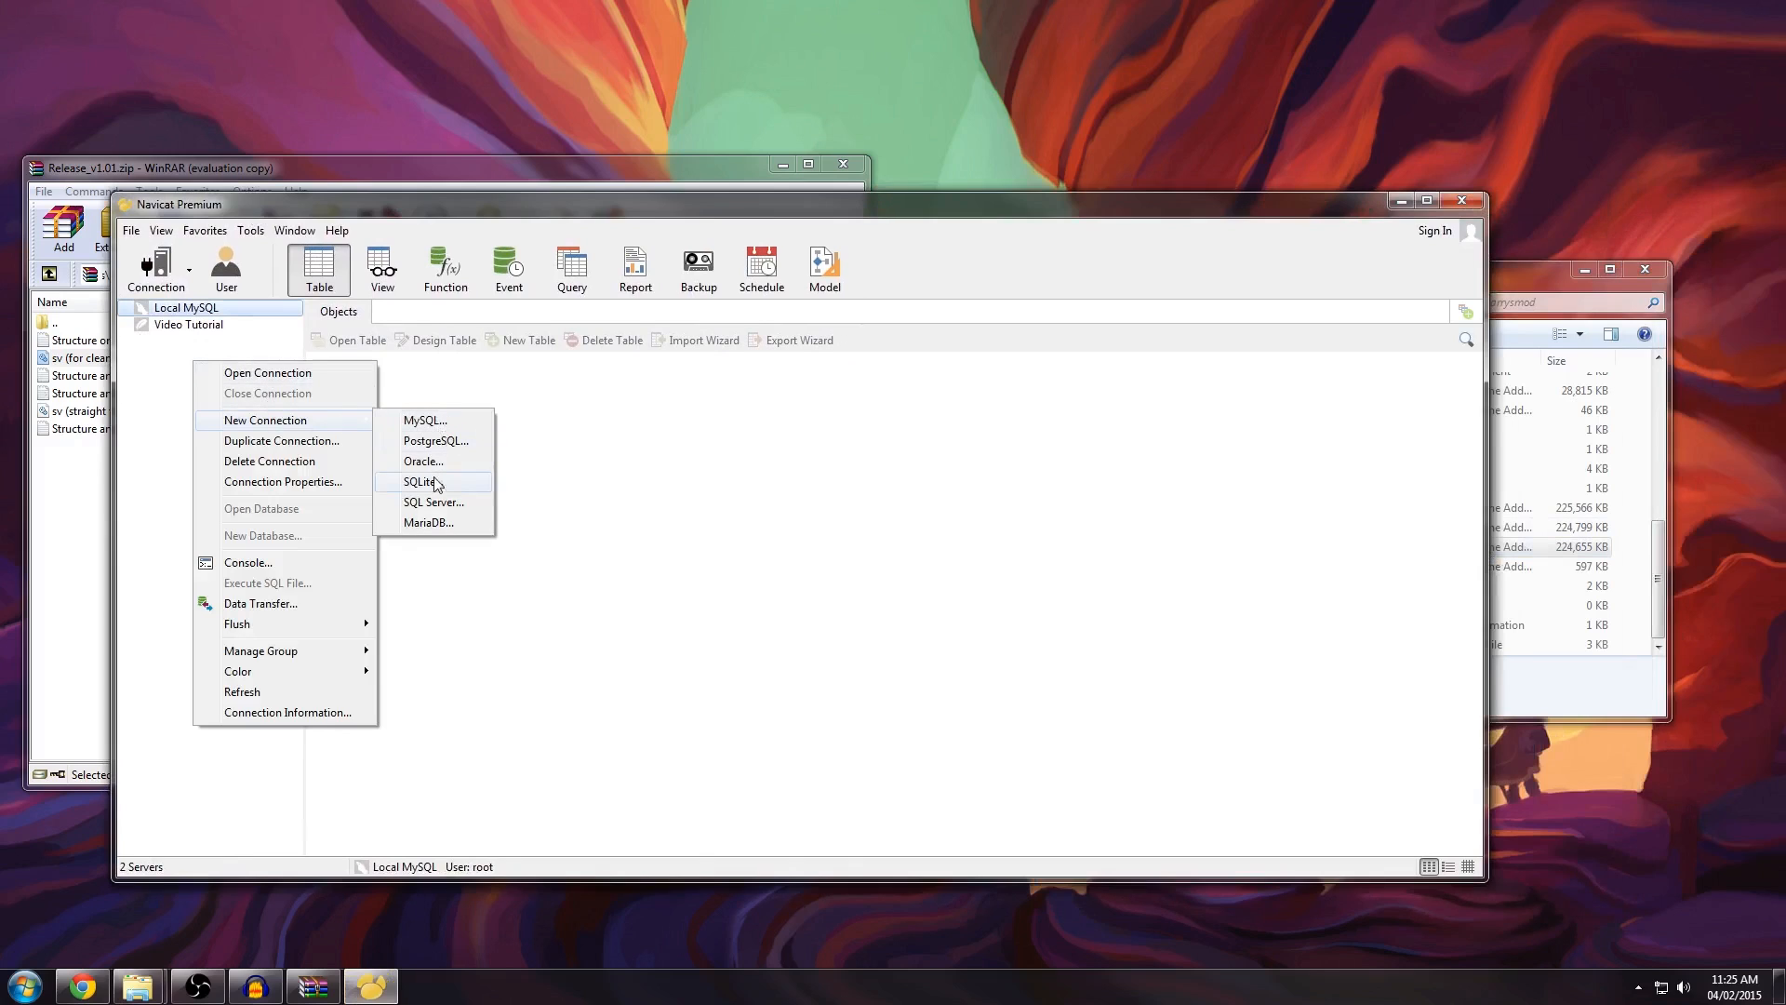
pyautogui.click(441, 482)
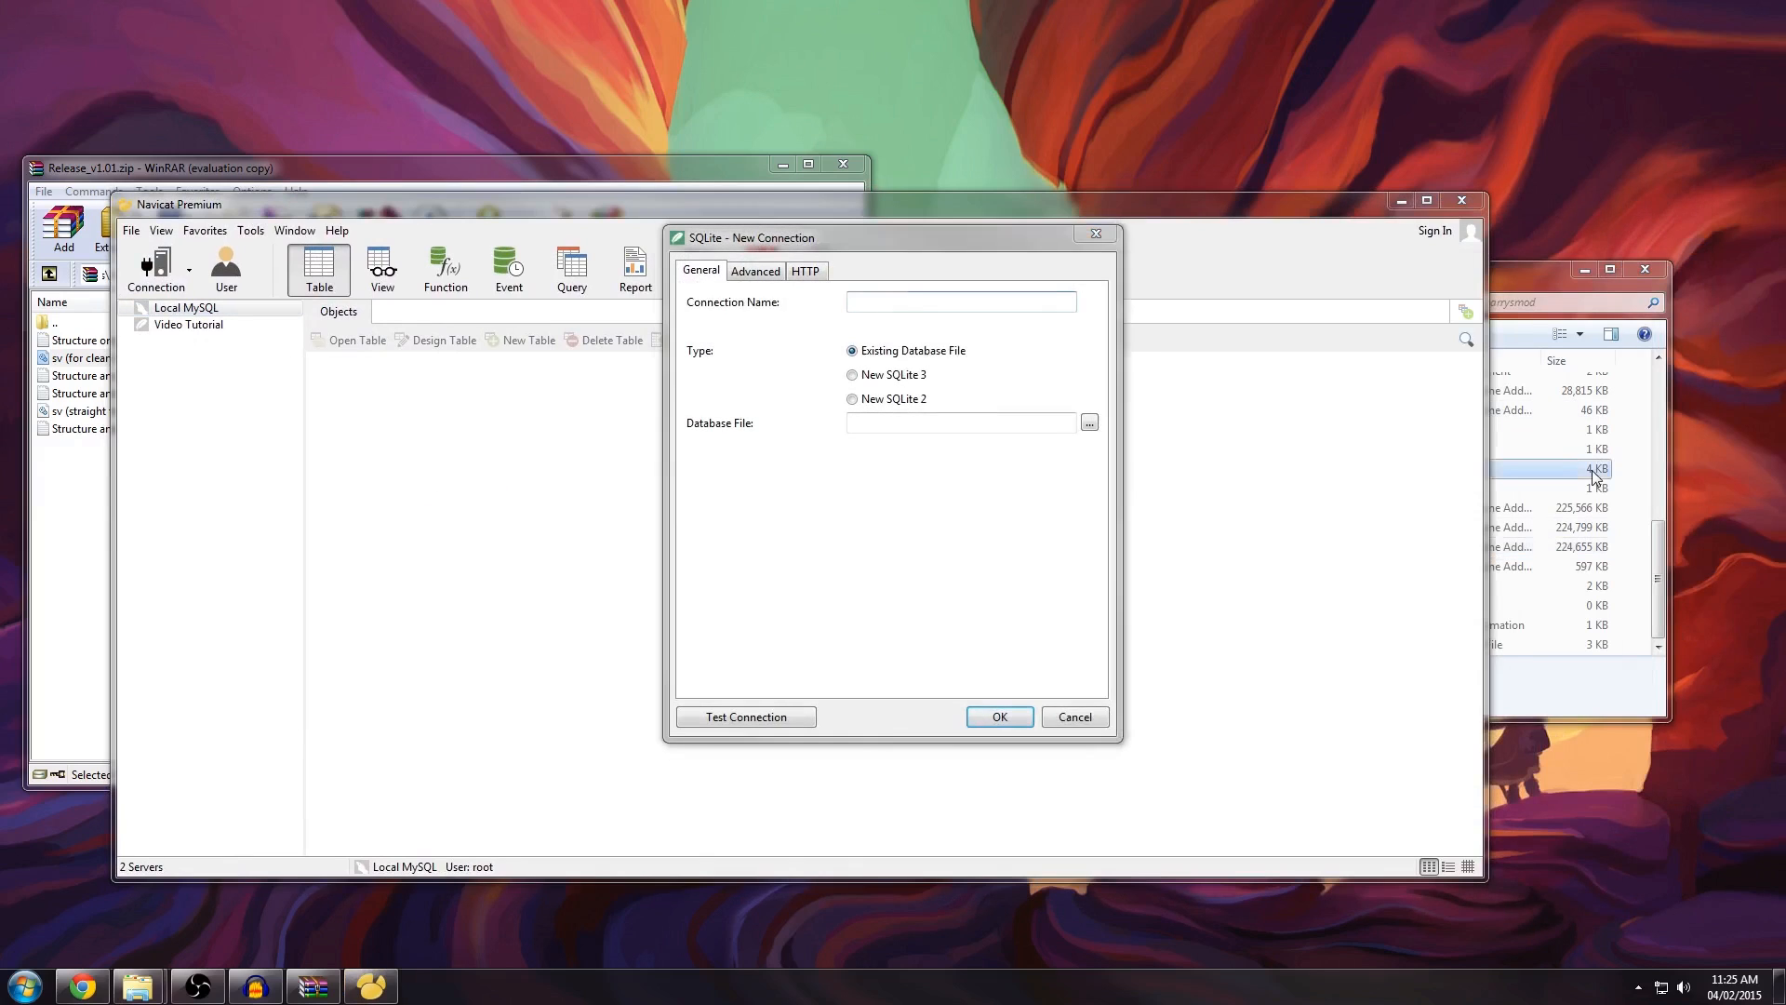
pyautogui.click(1544, 468)
pyautogui.click(877, 351)
pyautogui.click(900, 423)
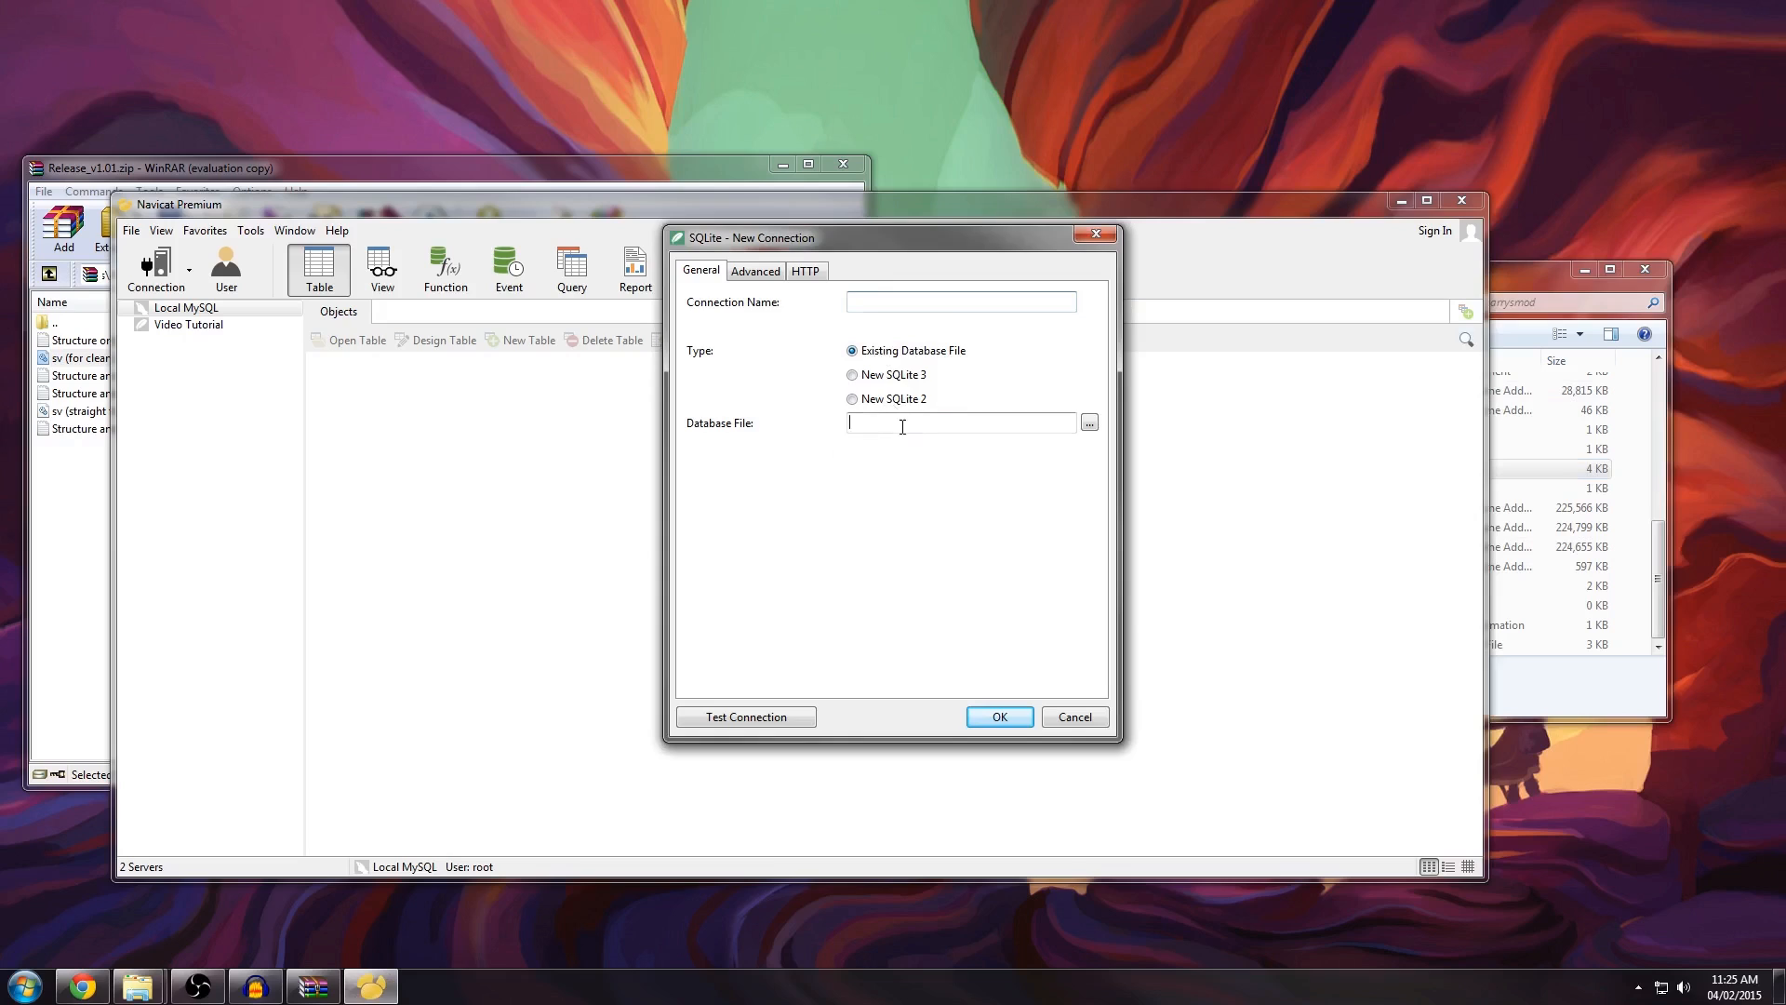
pyautogui.hotkey('ctrl', 'v')
pyautogui.write('\\sv.db')
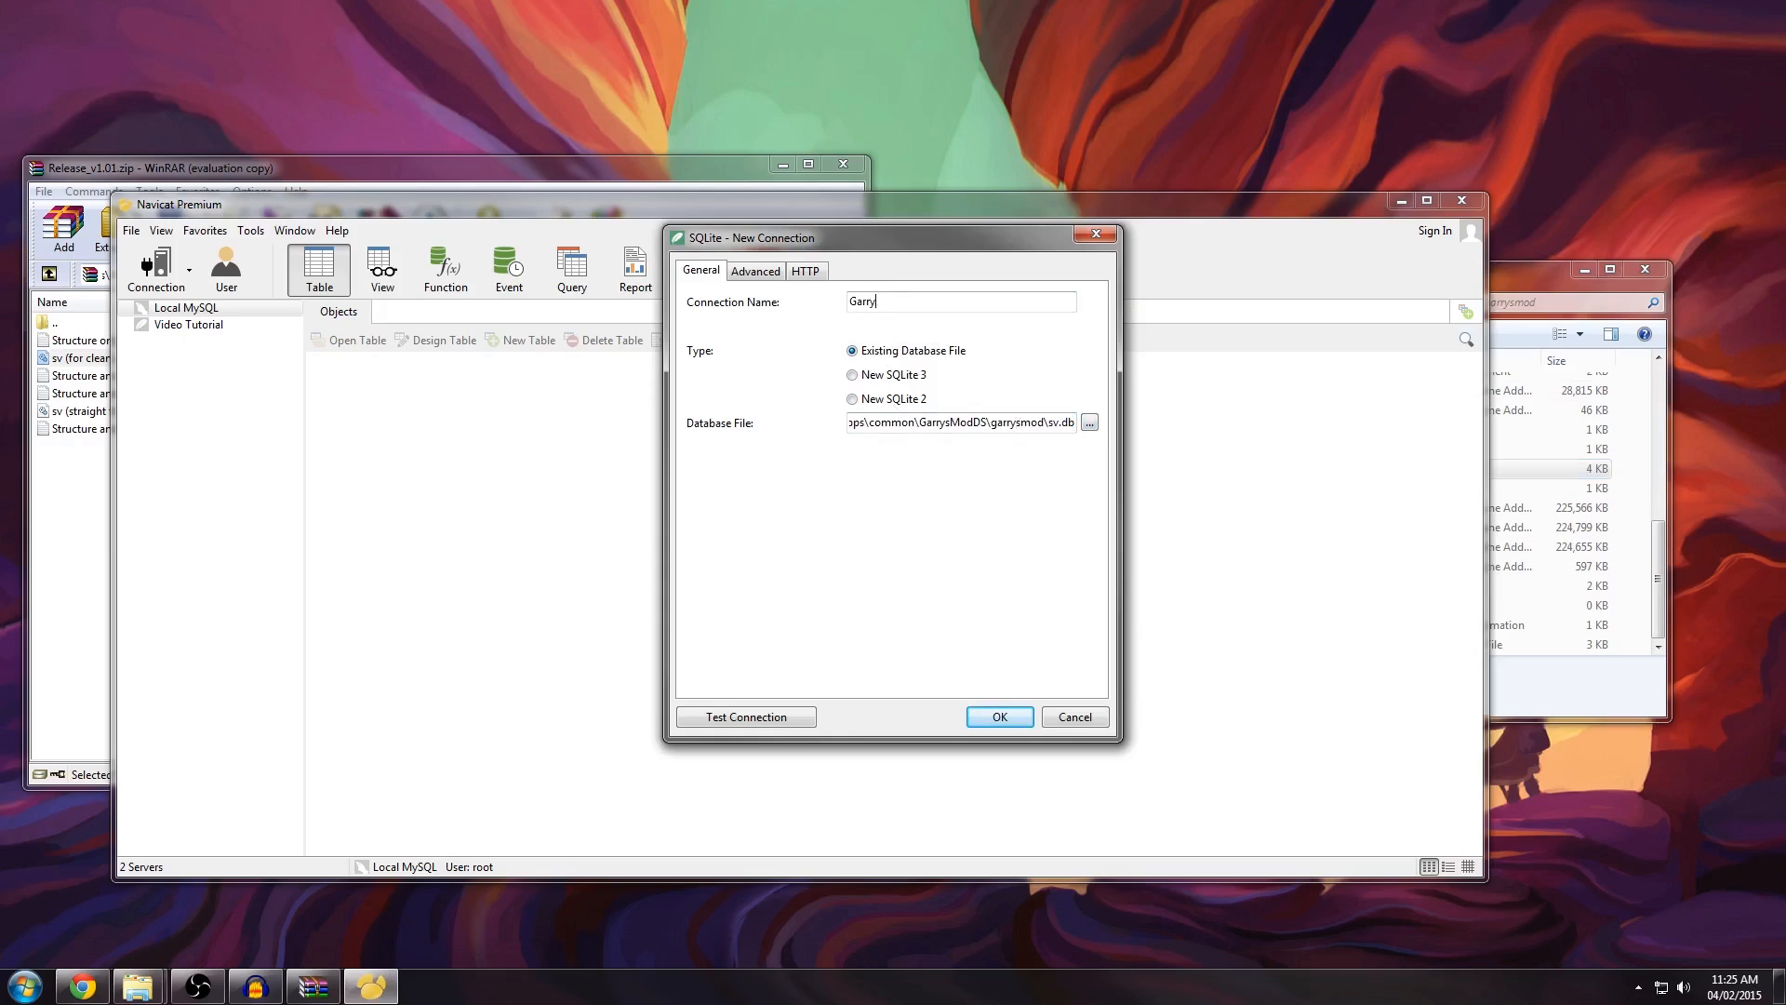
pyautogui.write('GarrysModDS')
pyautogui.press('Return')
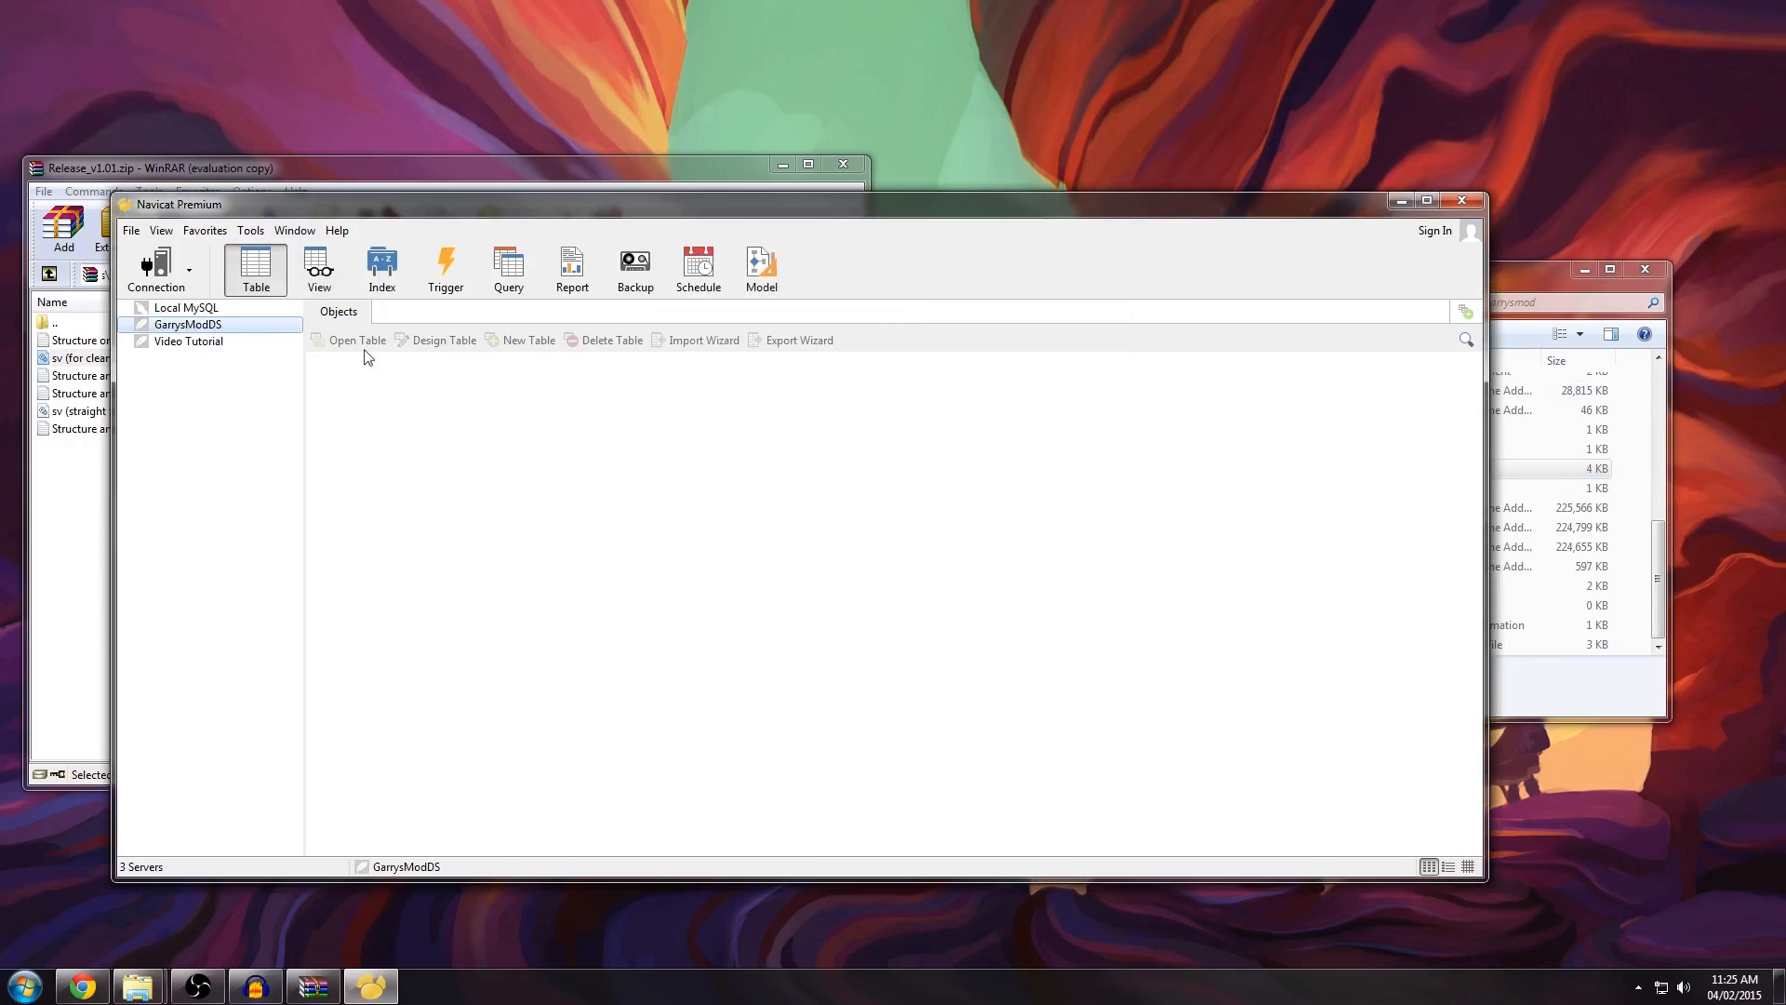
# Step: Open GarrysModDS and its main database to show the playerpdata table
pyautogui.doubleClick(218, 328)
pyautogui.doubleClick(181, 343)
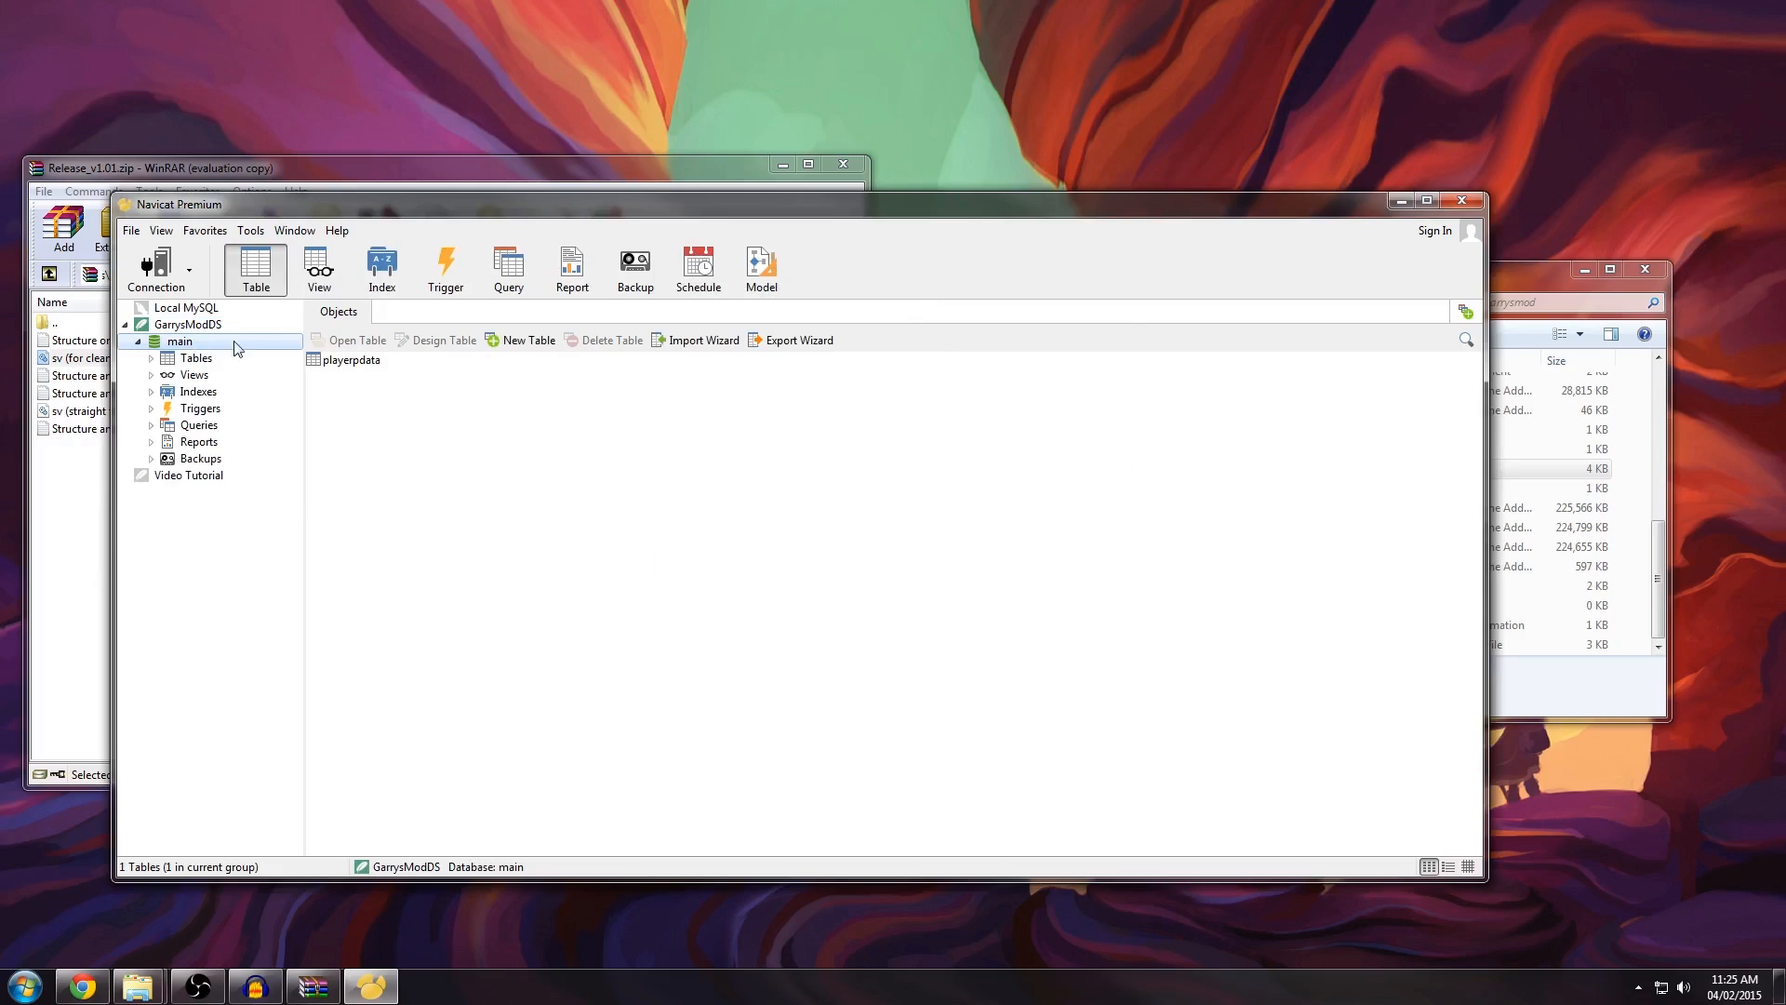
pyautogui.moveTo(447, 219); pyautogui.dragTo(815, 188)
pyautogui.press('Down')
pyautogui.moveTo(951, 186)
pyautogui.mouseDown()
pyautogui.moveTo(850, 168)
pyautogui.moveTo(859, 156)
pyautogui.mouseUp()
pyautogui.moveTo(658, 309); pyautogui.dragTo(649, 314)
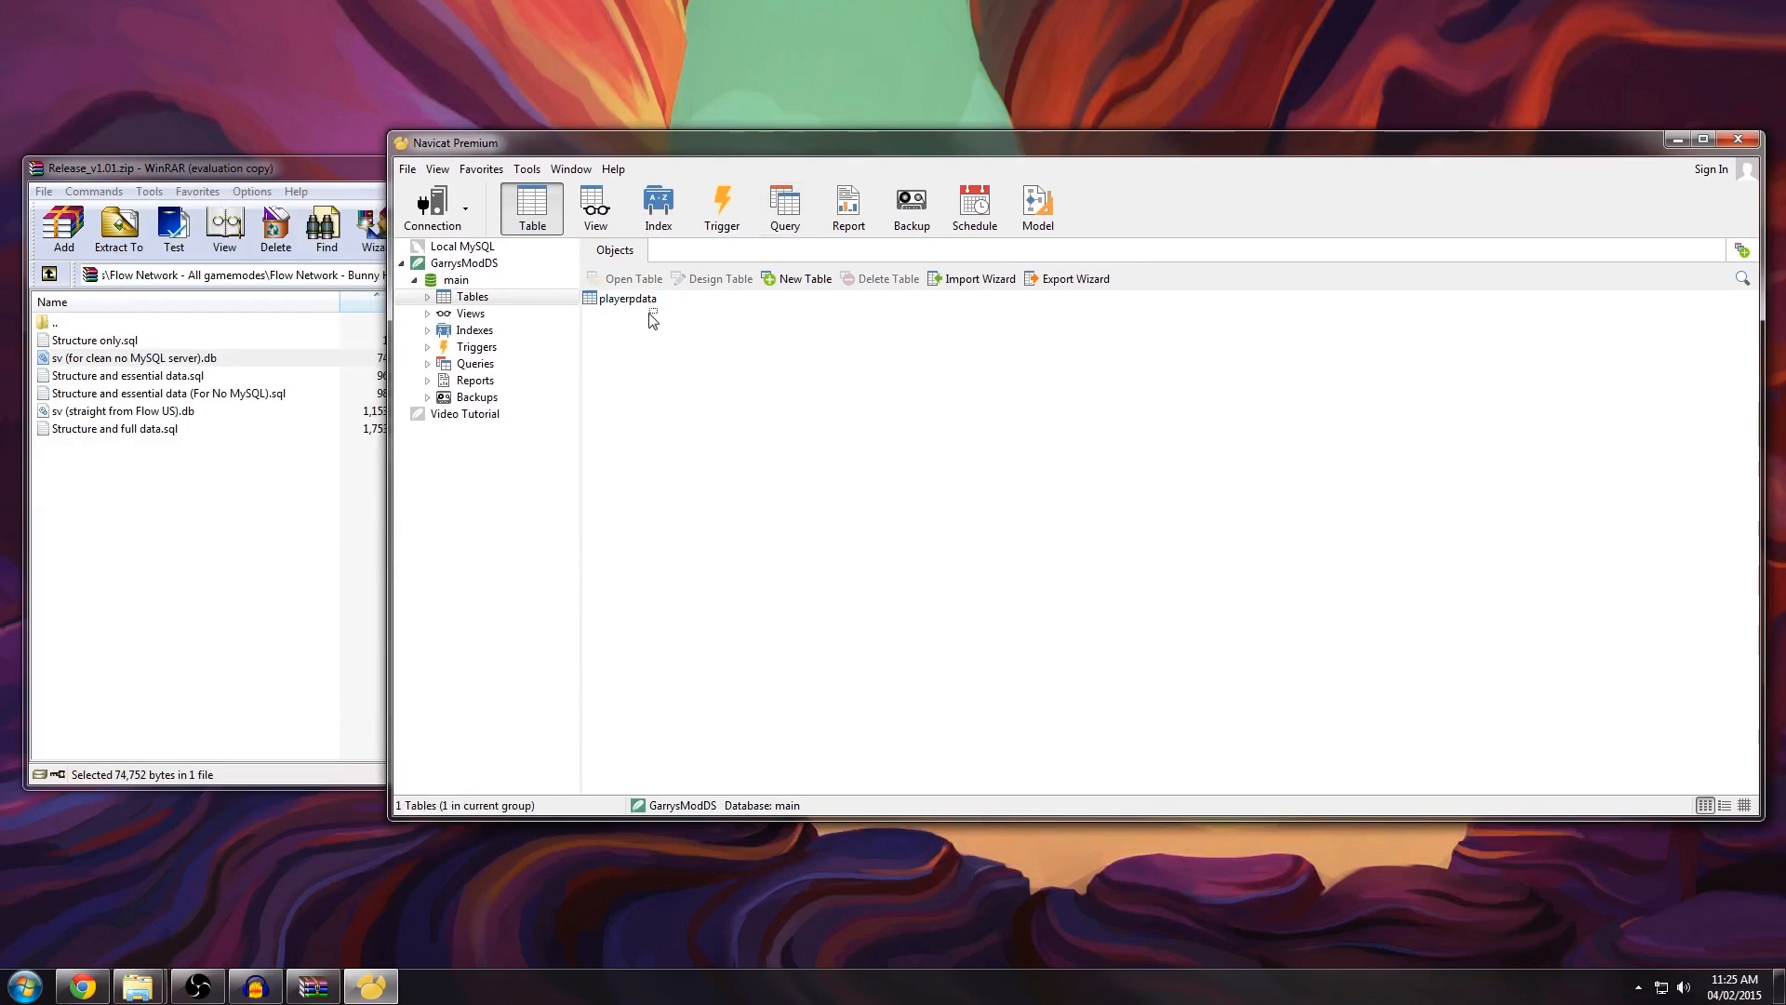
# Step: Browse the SQL files in the WinRAR archive, such as Structure only.sql and the For No MySQL scripts
pyautogui.click(216, 482)
pyautogui.click(107, 342)
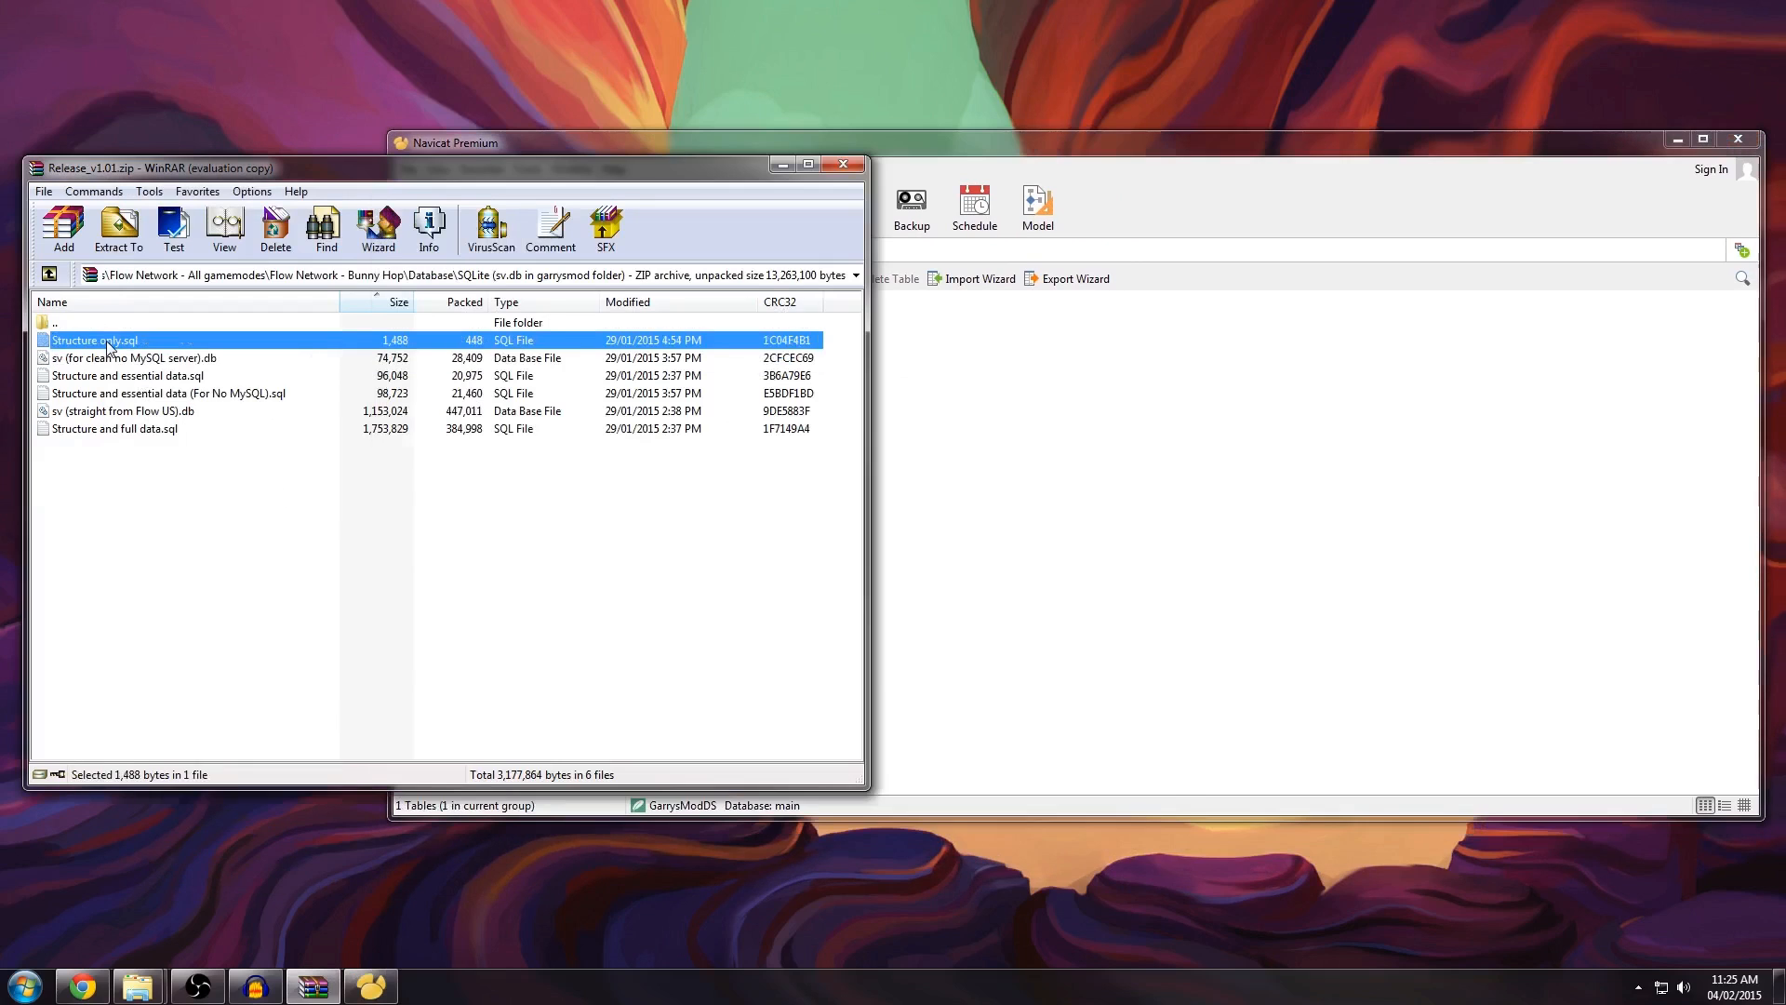
pyautogui.click(114, 394)
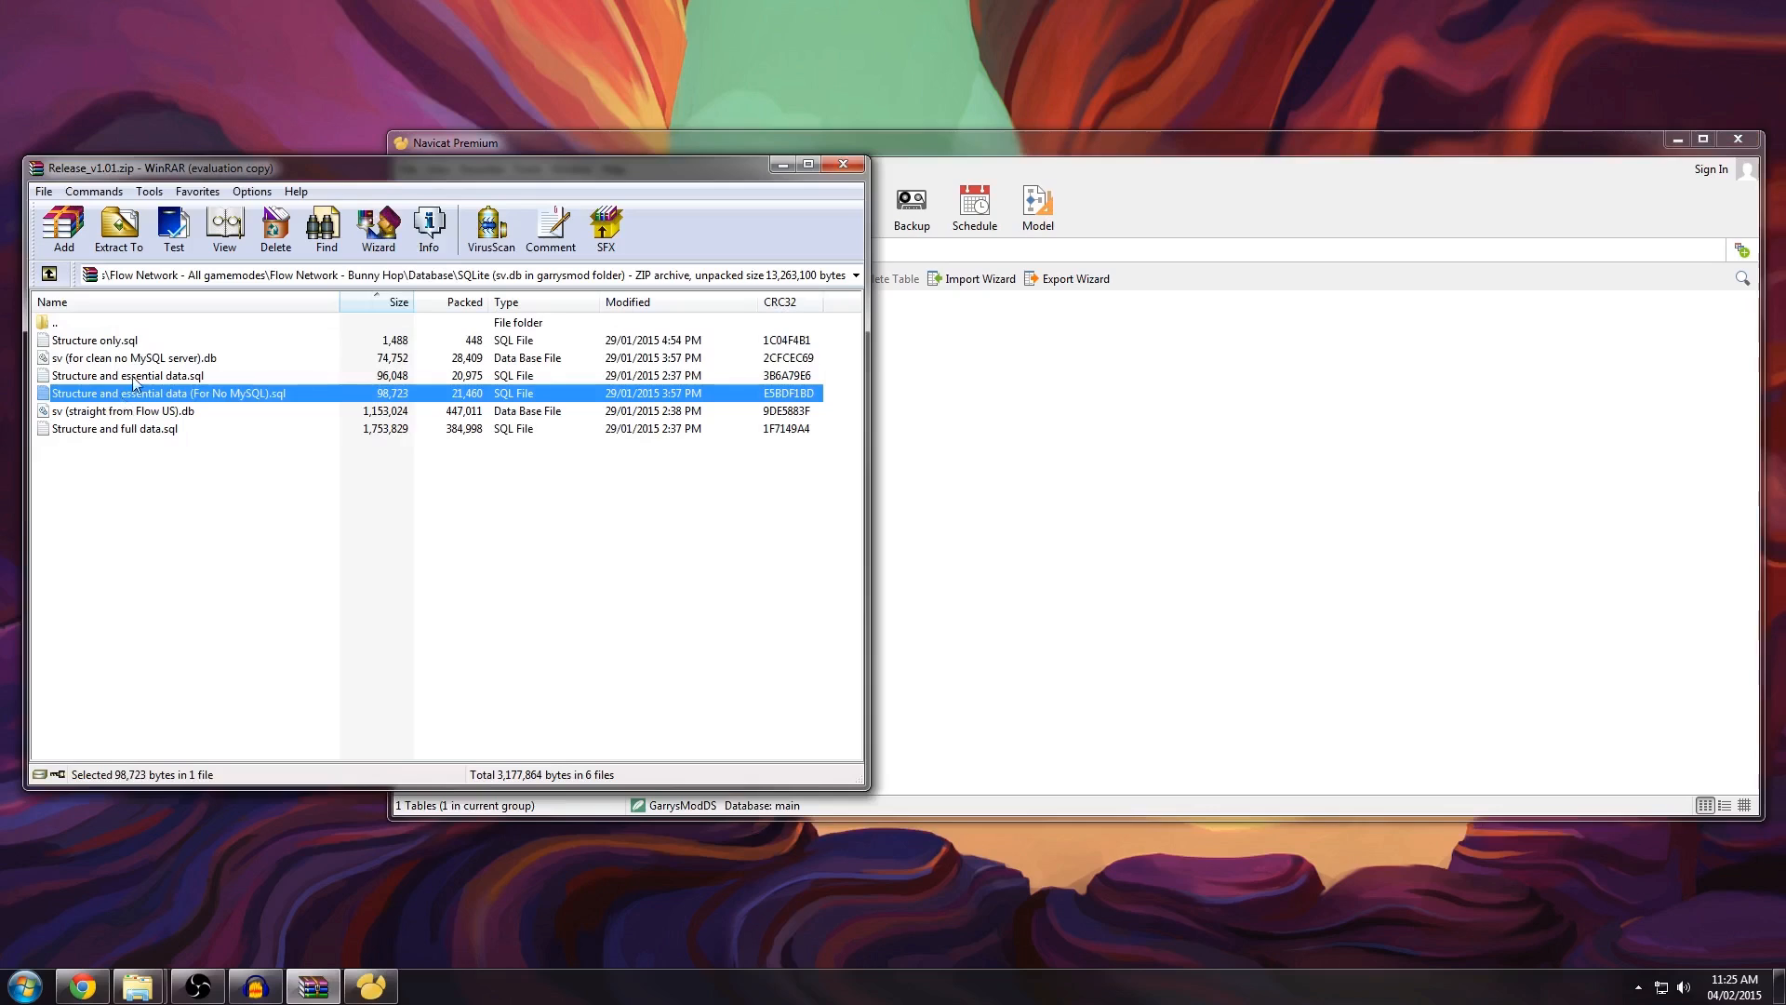
pyautogui.click(136, 377)
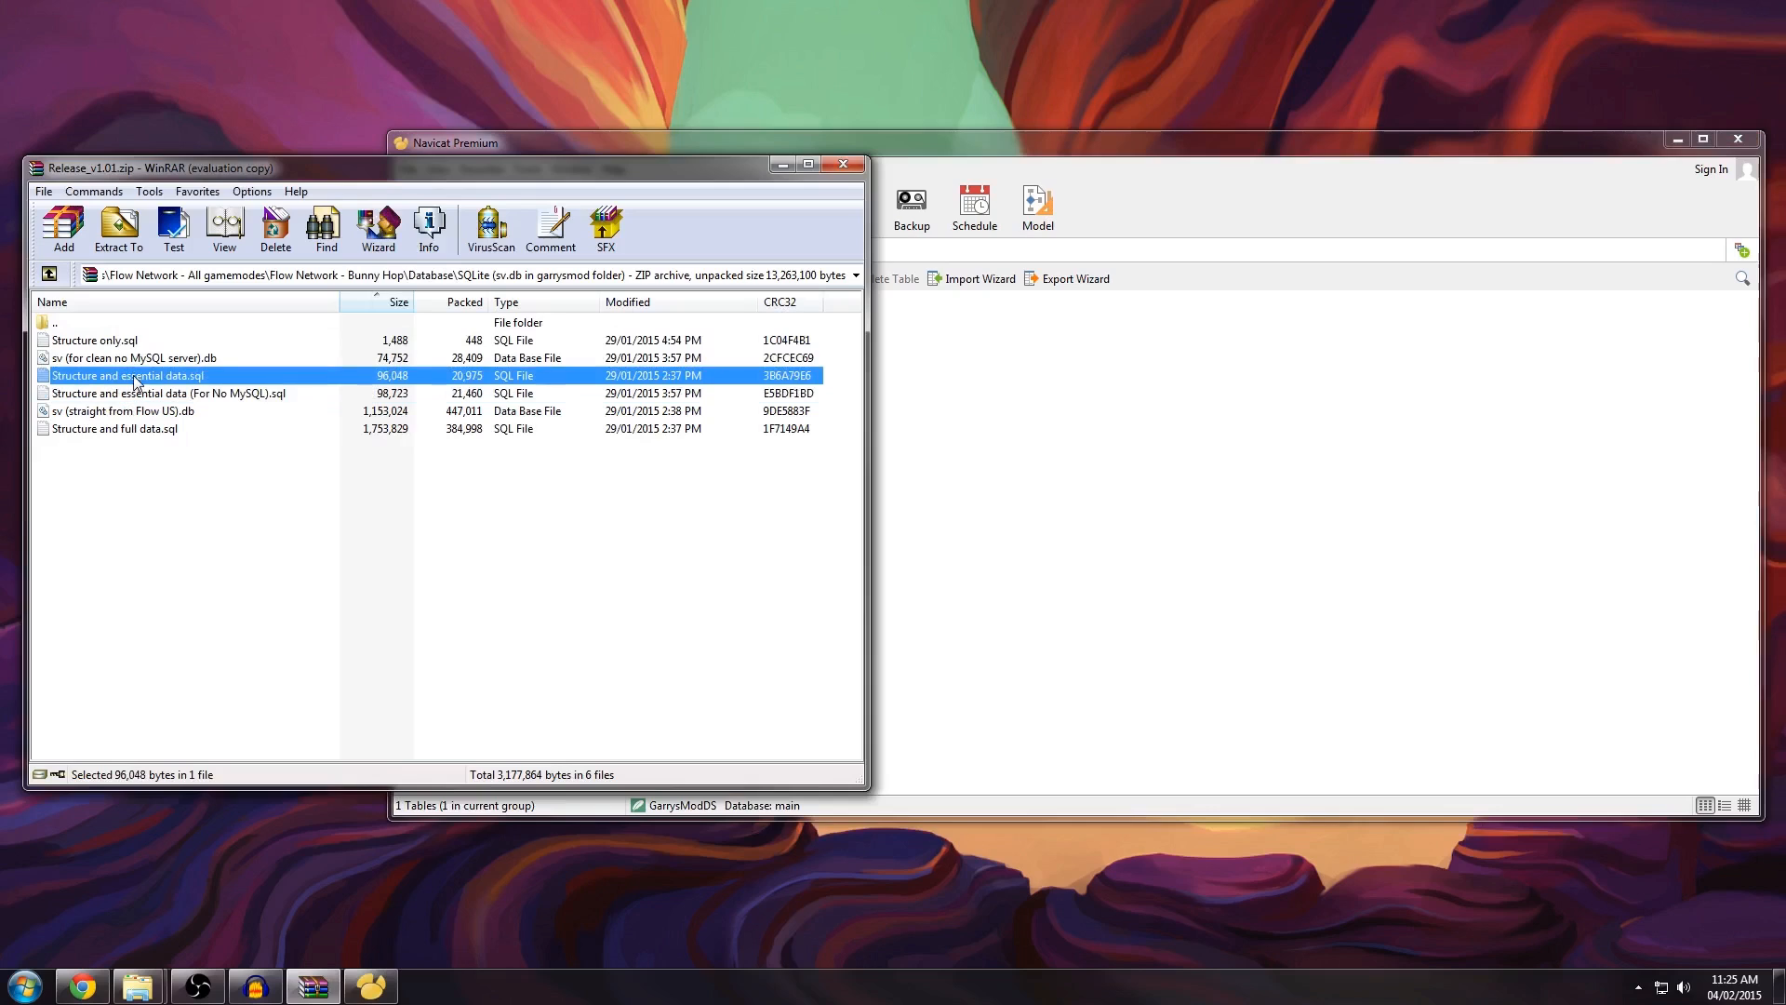
pyautogui.click(215, 395)
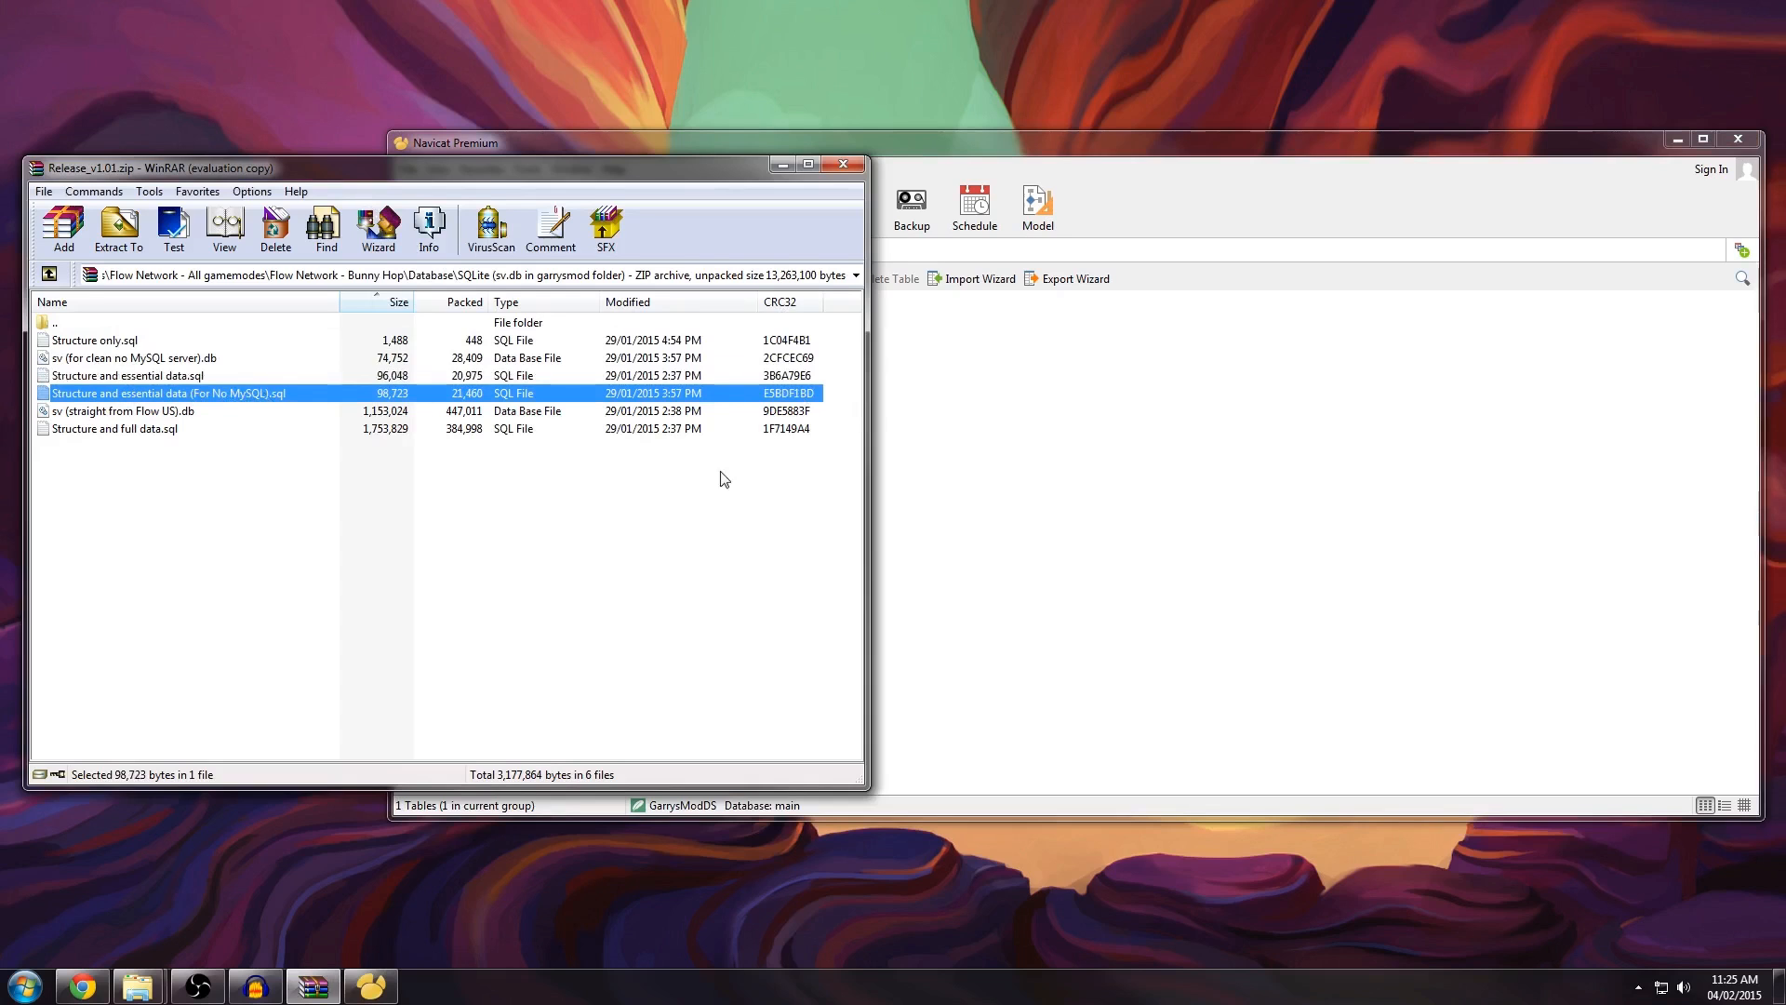
# Step: Create a new folder named Queries in Downloads
pyautogui.moveTo(156, 983)
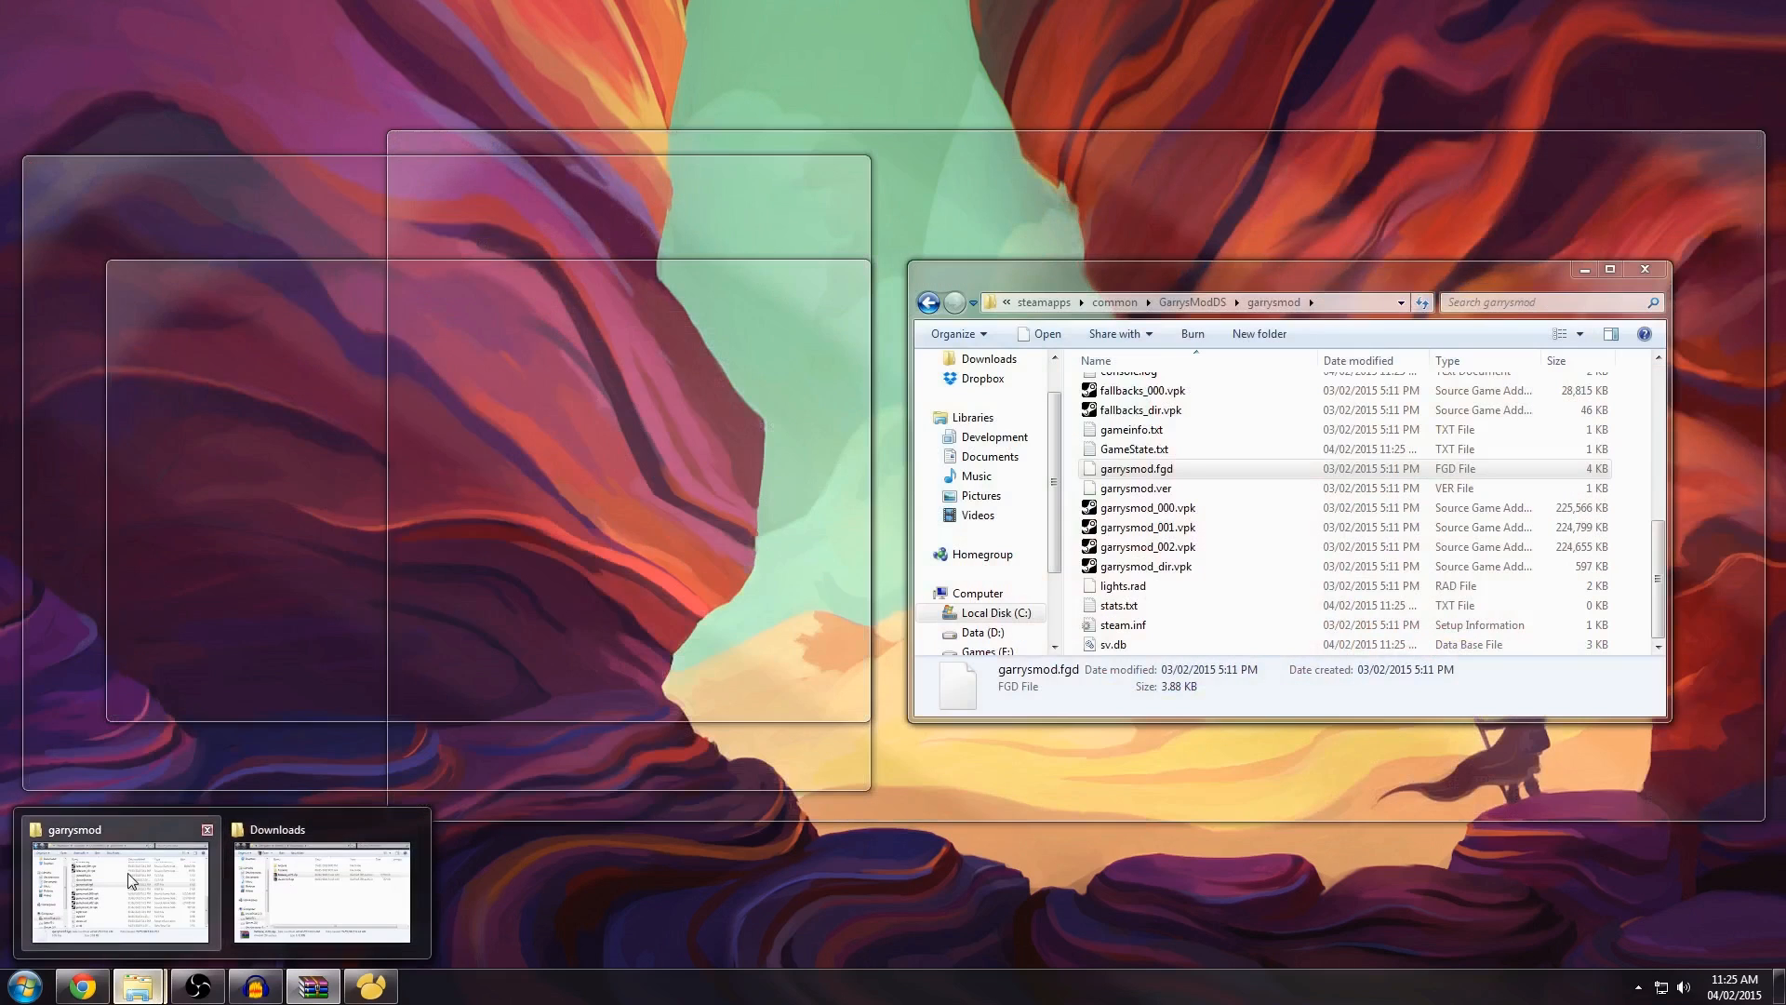
pyautogui.click(129, 879)
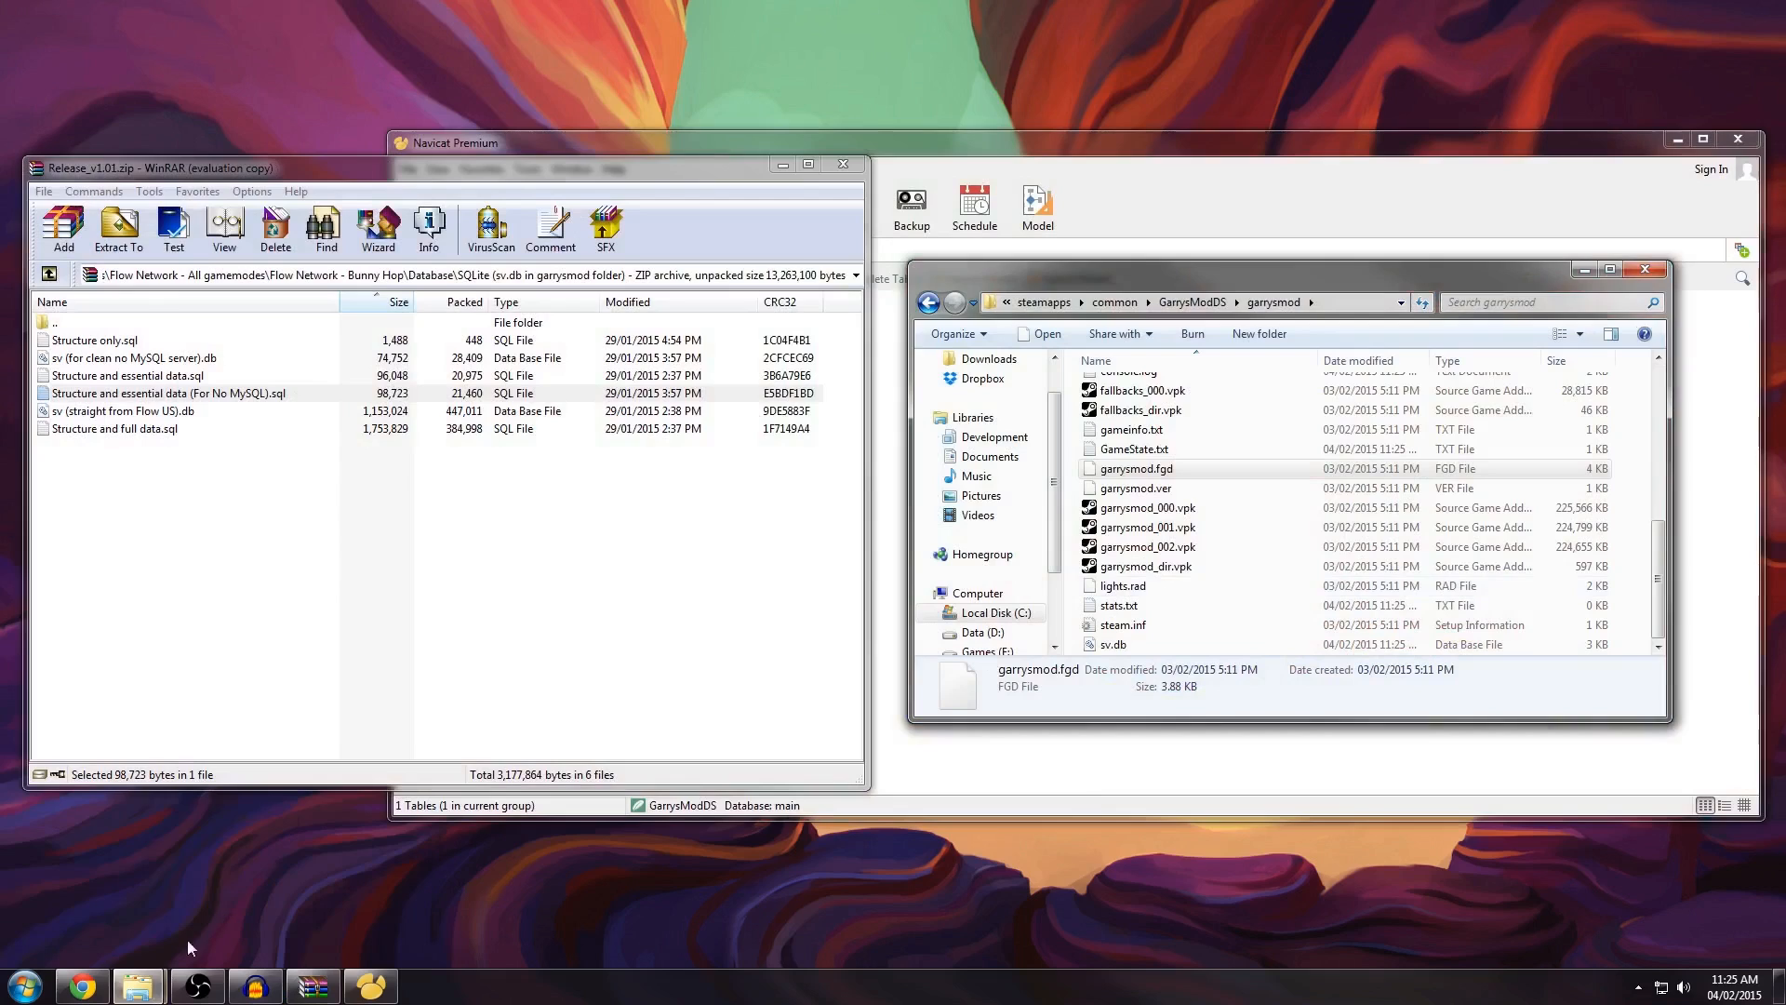
pyautogui.moveTo(138, 984)
pyautogui.click(317, 869)
pyautogui.rightClick(560, 500)
pyautogui.moveTo(632, 758)
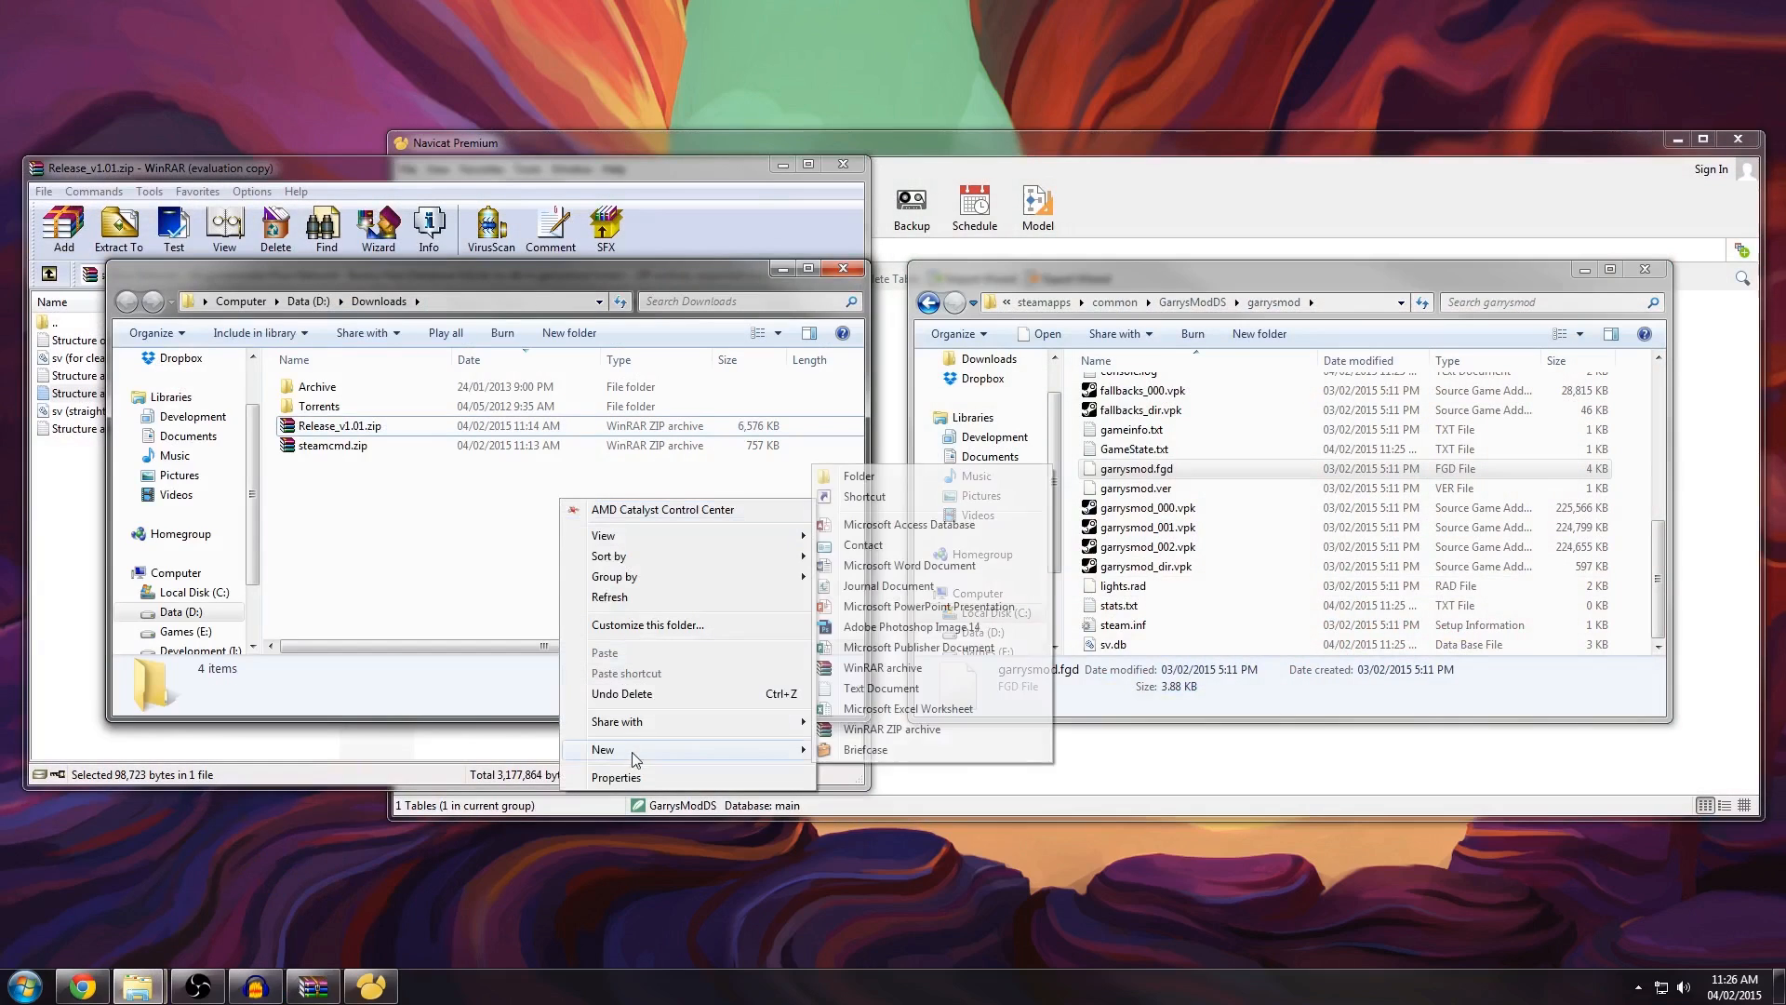
pyautogui.click(884, 477)
pyautogui.write('Queries')
pyautogui.press('Return')
# Step: Open the Queries folder and select the MySQL and SQLite folders in the archive's Database folder
pyautogui.doubleClick(640, 386)
pyautogui.moveTo(267, 275); pyautogui.dragTo(697, 394)
pyautogui.click(92, 325)
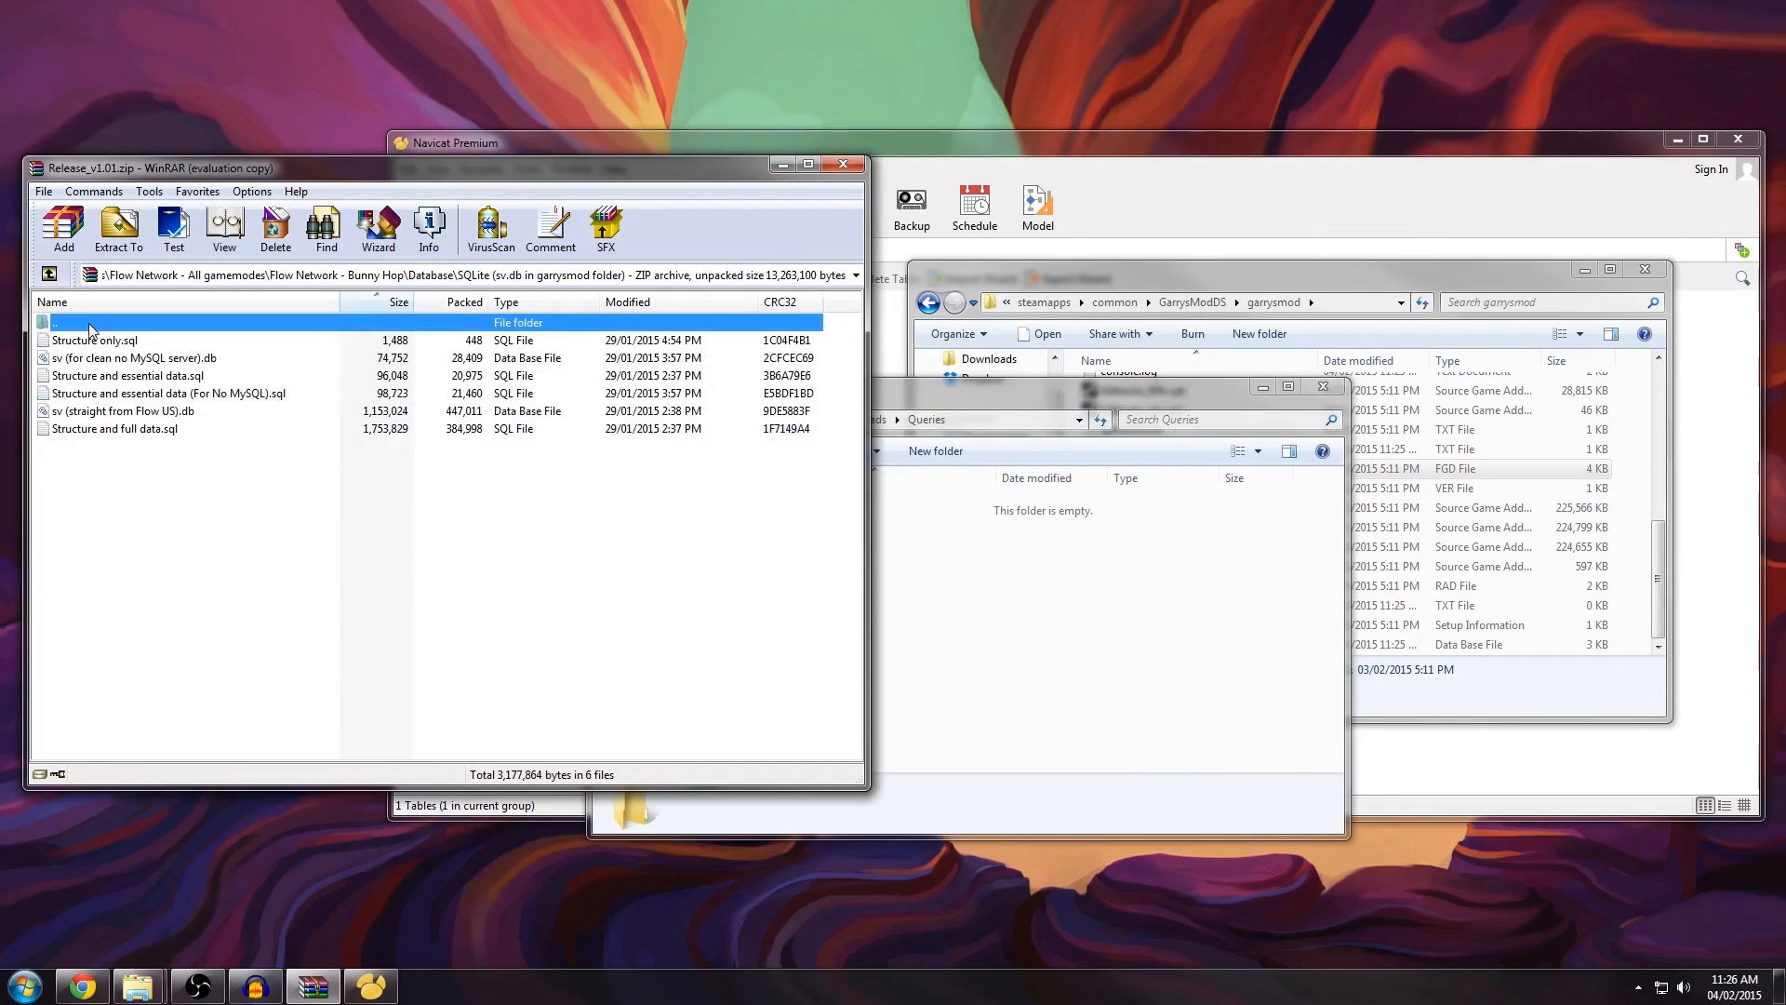
pyautogui.doubleClick(92, 325)
pyautogui.moveTo(120, 418); pyautogui.dragTo(934, 577)
# Step: Extract the MySQL and SQLite folders into the Queries folder
pyautogui.moveTo(938, 360); pyautogui.dragTo(582, 326)
pyautogui.click(941, 148)
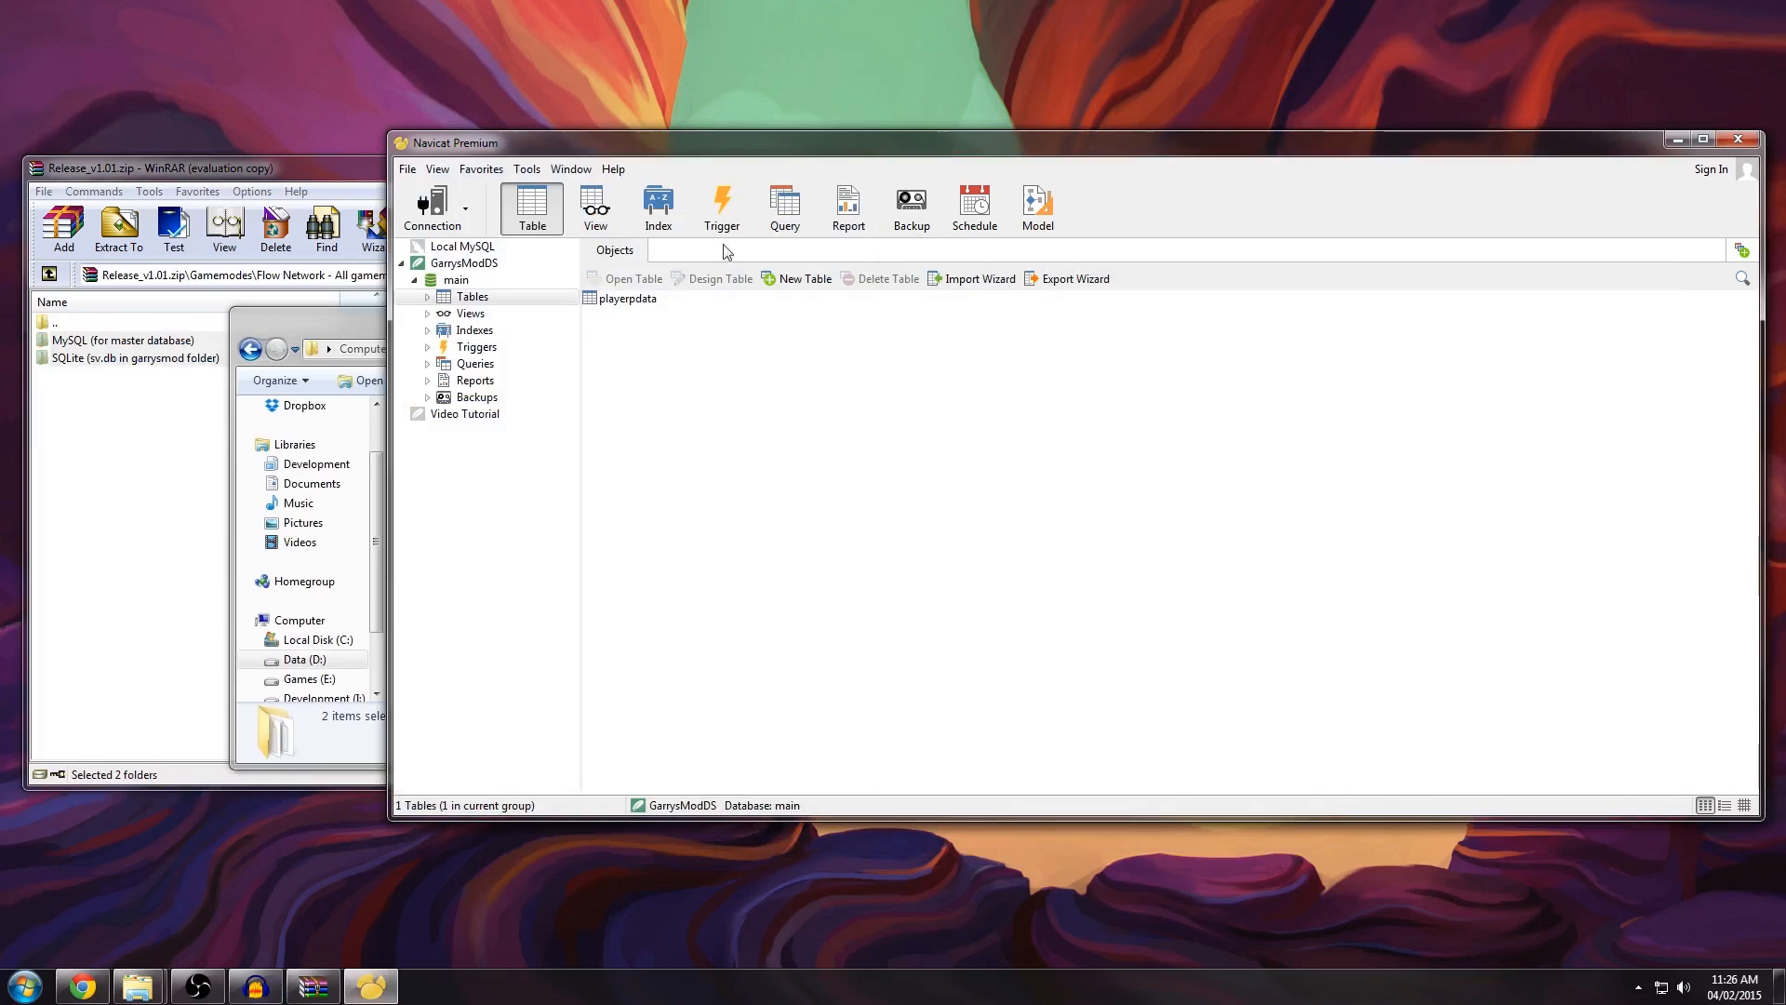
pyautogui.moveTo(351, 324); pyautogui.dragTo(255, 342)
# Step: Start Execute SQL File on the GarrysModDS main database and browse for a script
pyautogui.click(676, 372)
pyautogui.rightClick(676, 372)
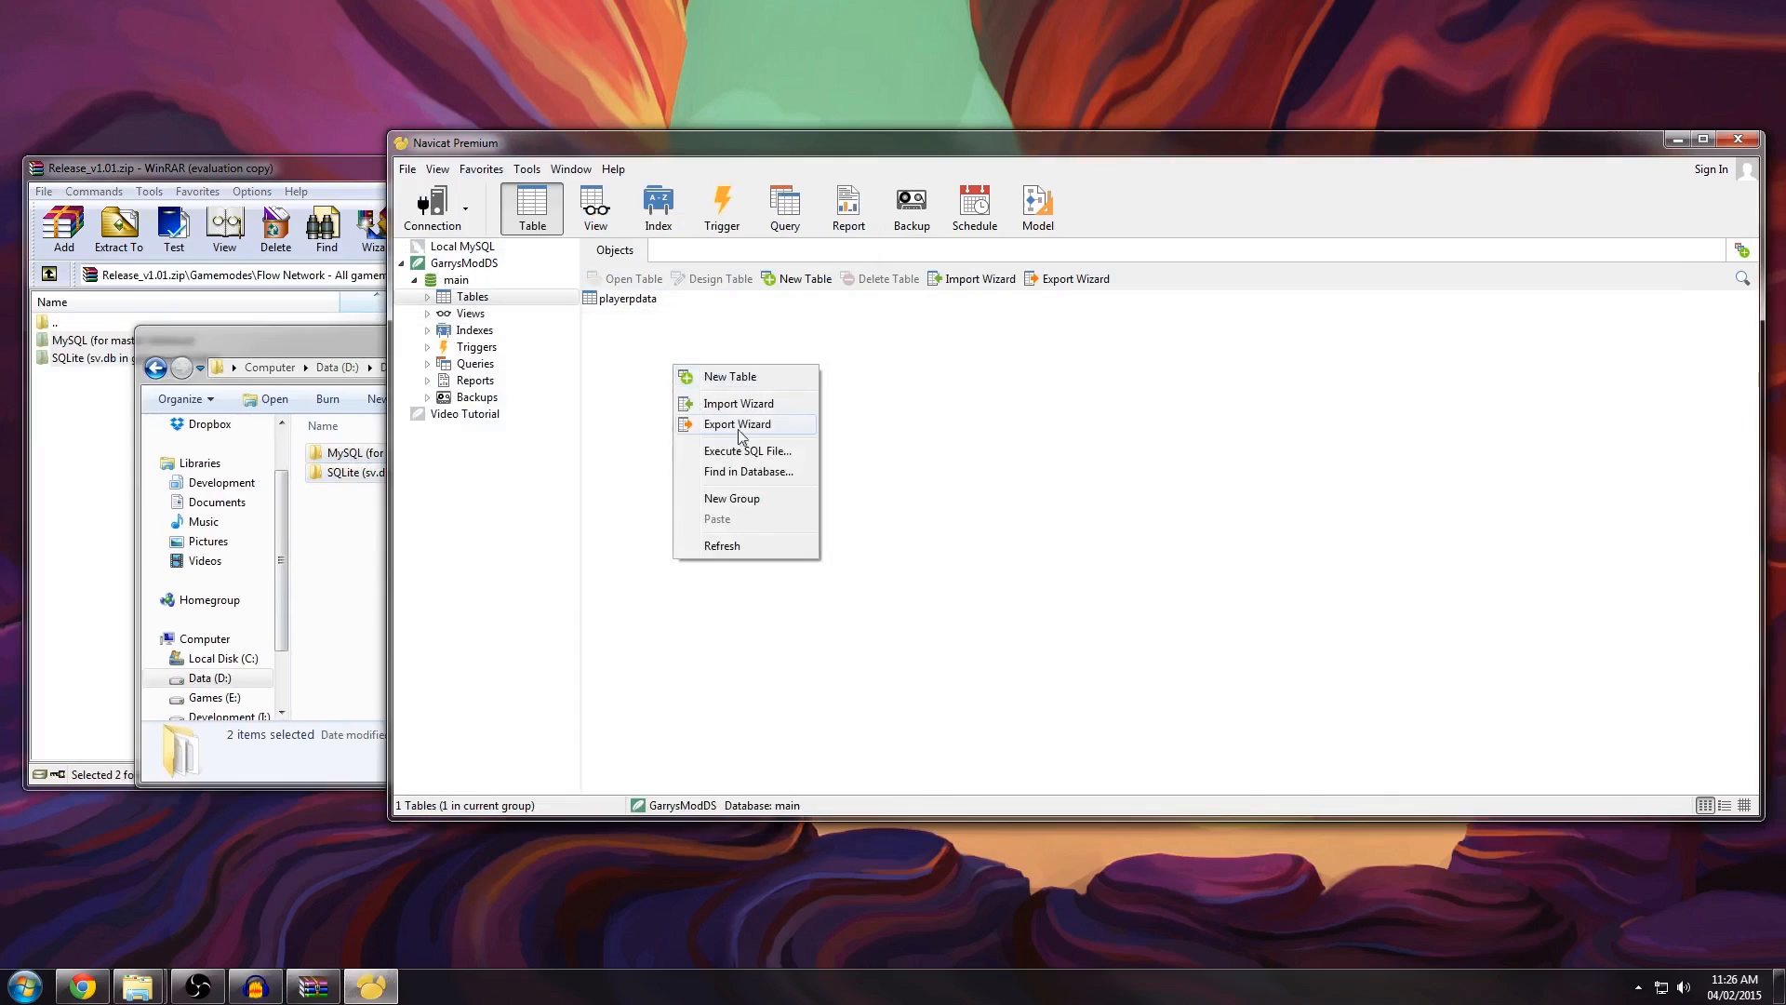
pyautogui.rightClick(619, 366)
pyautogui.click(704, 462)
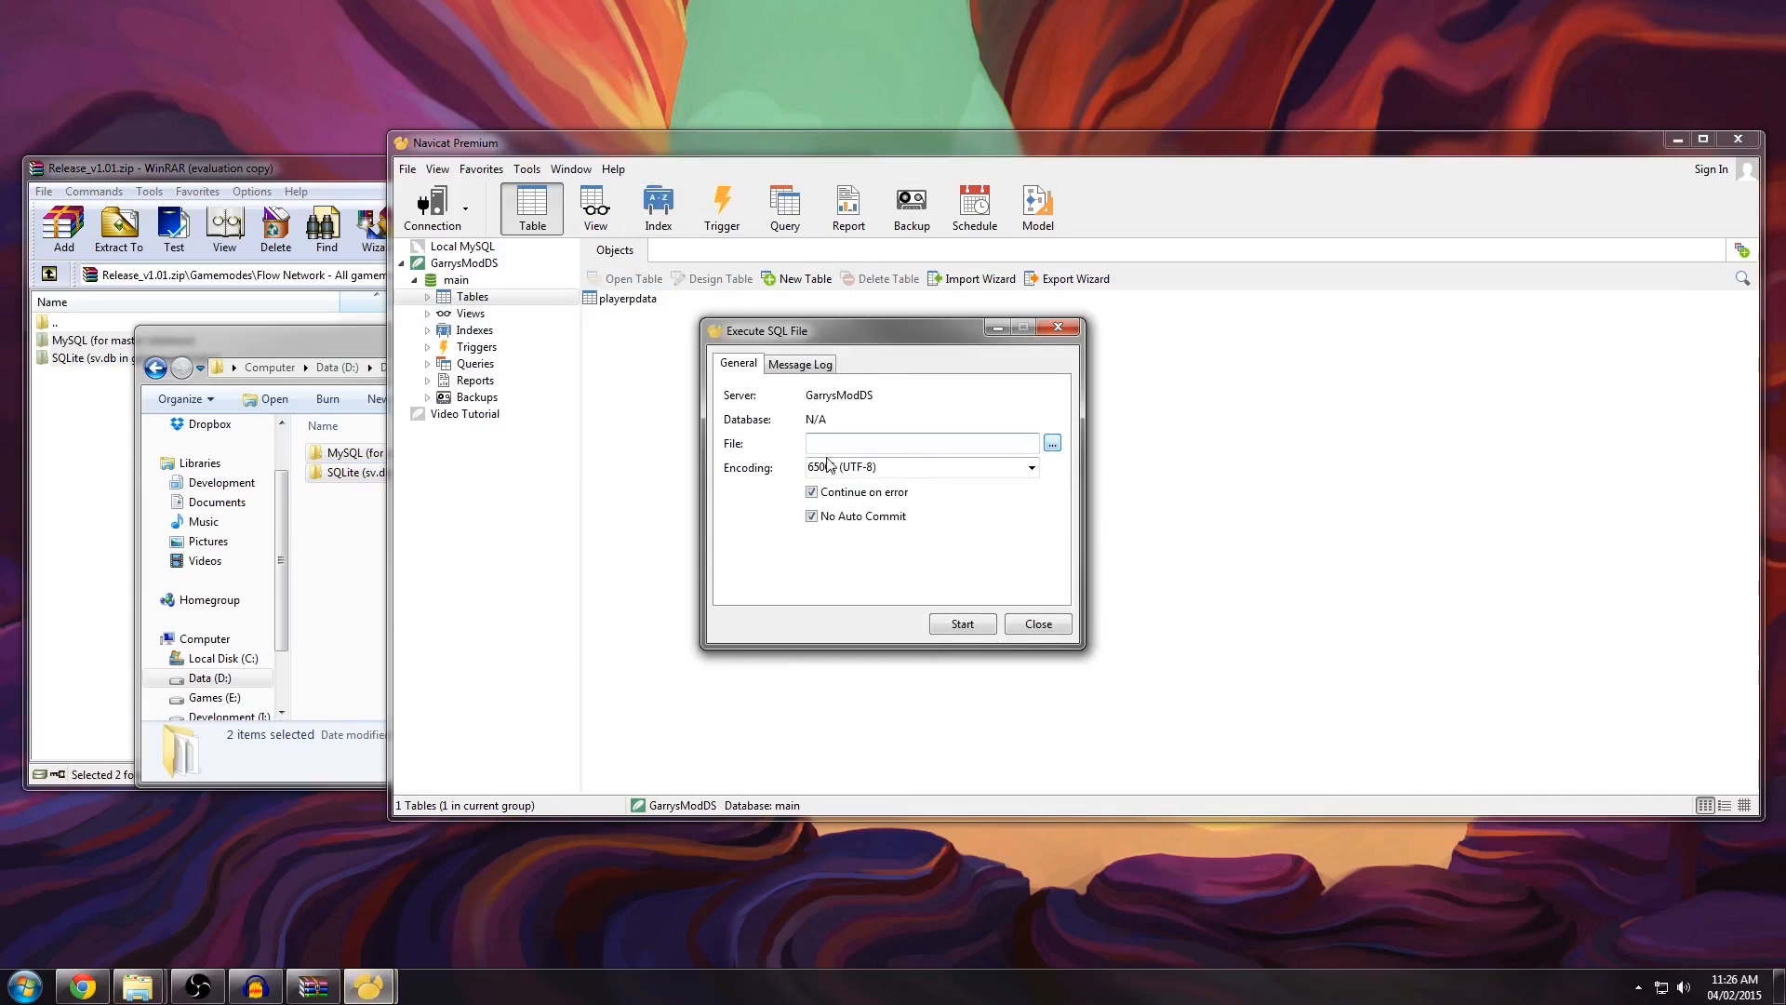
pyautogui.click(377, 360)
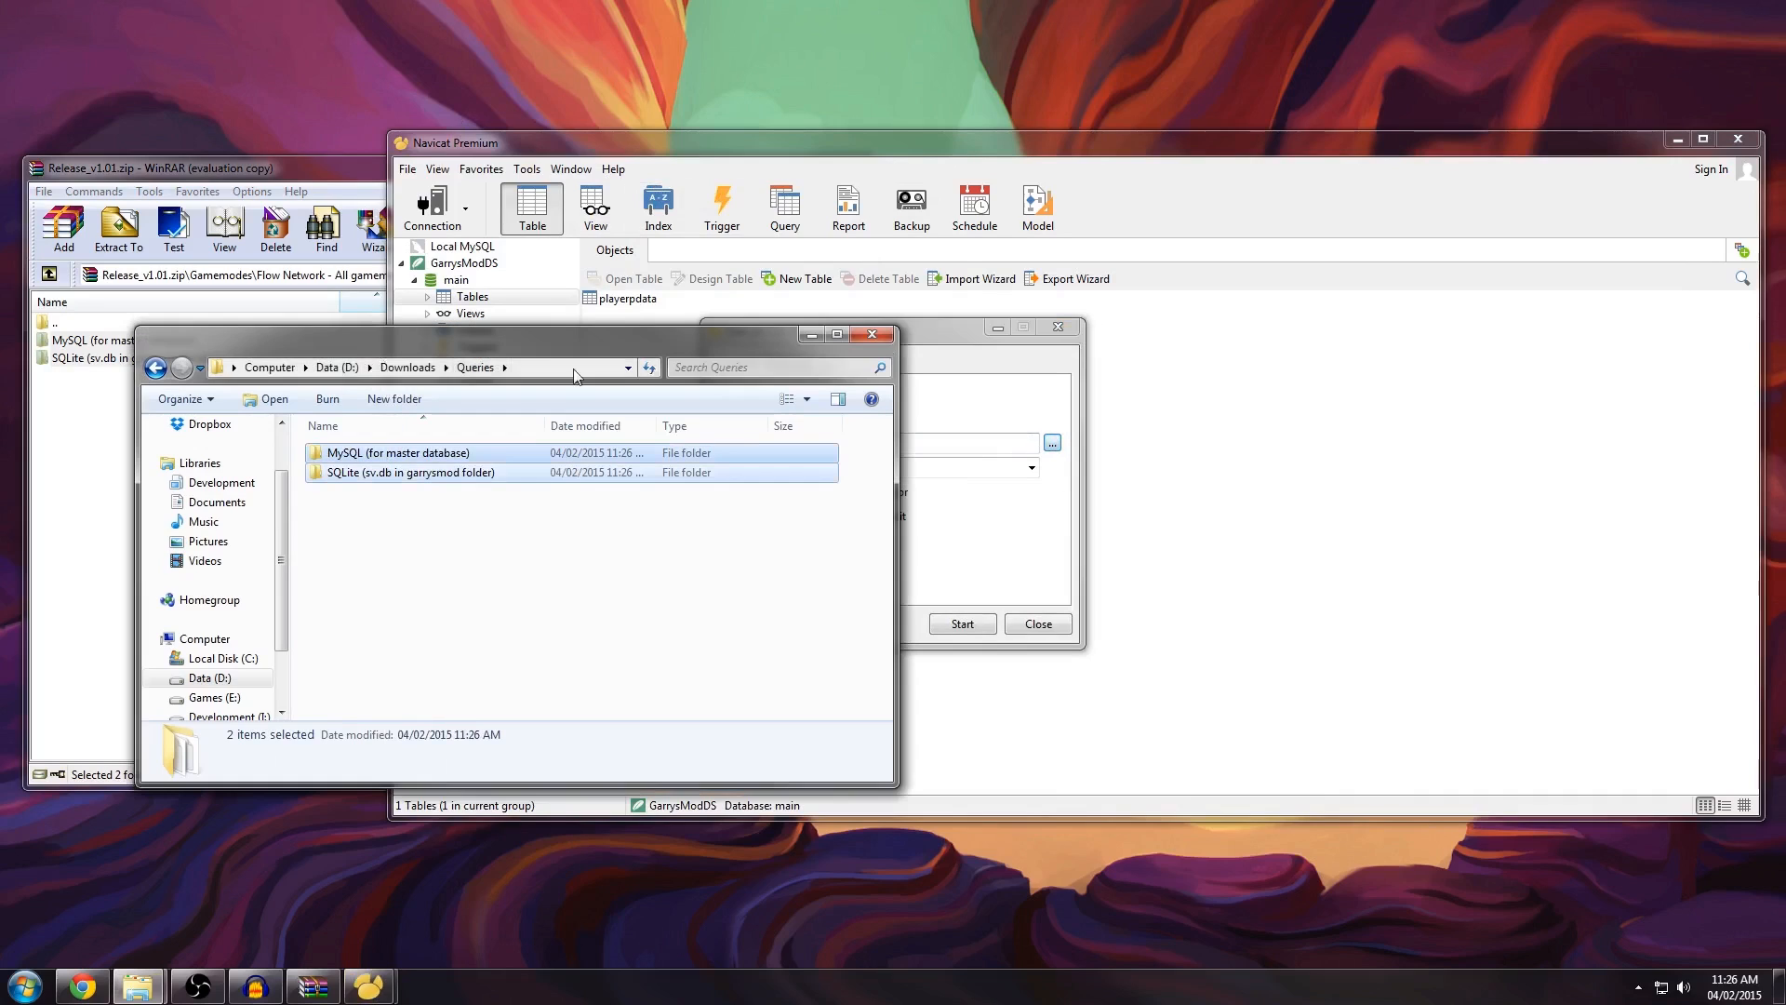
pyautogui.click(1052, 443)
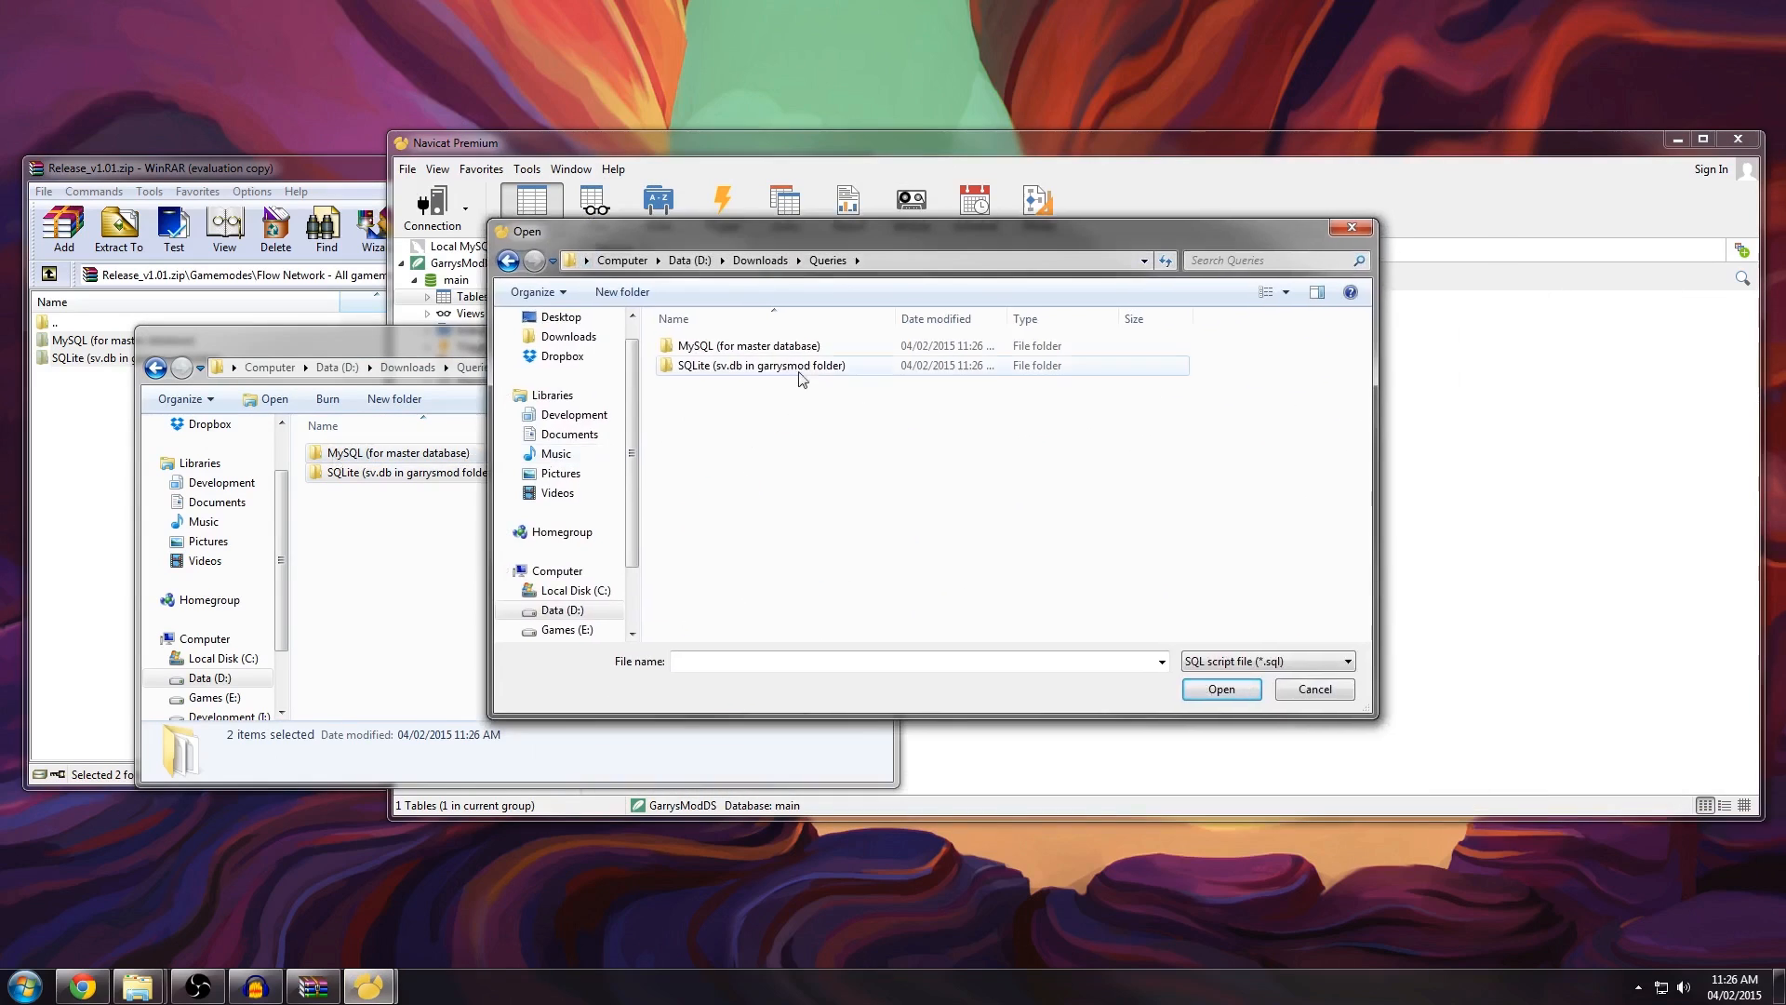
# Step: Pick Structure and essential data.sql from the SQLite folder and run it
pyautogui.doubleClick(751, 365)
pyautogui.moveTo(896, 318); pyautogui.dragTo(981, 319)
pyautogui.click(781, 345)
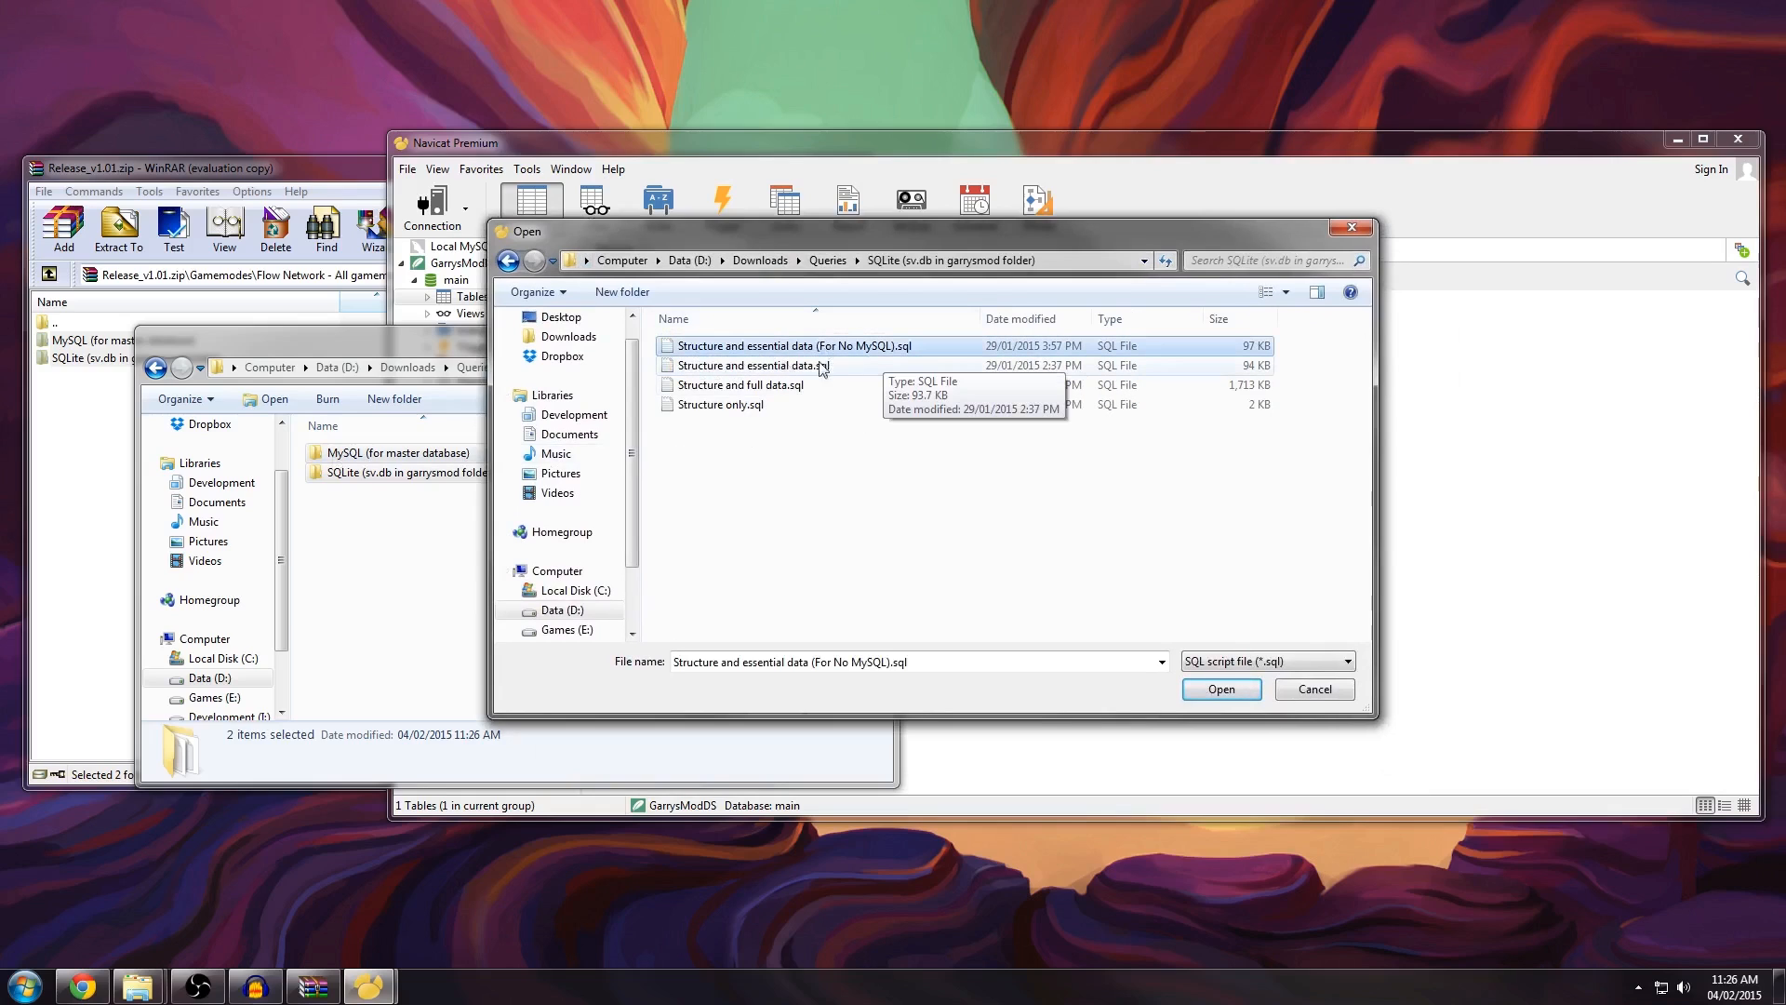
pyautogui.click(805, 368)
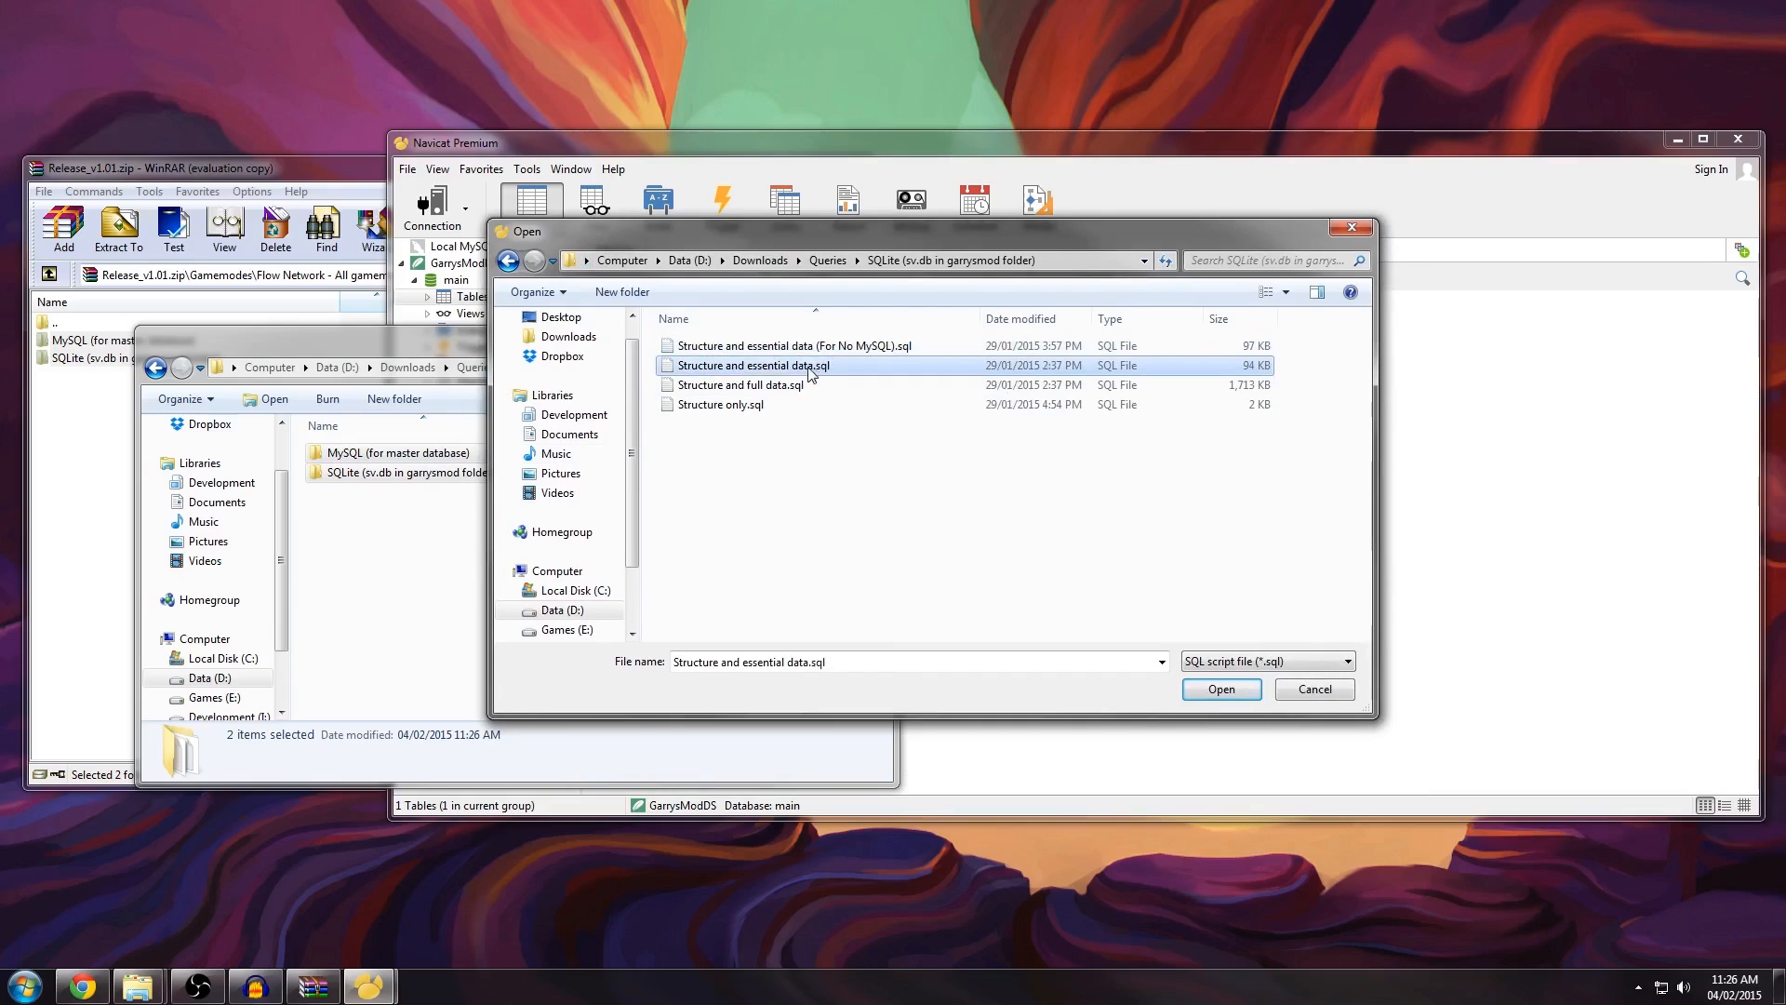
pyautogui.click(757, 387)
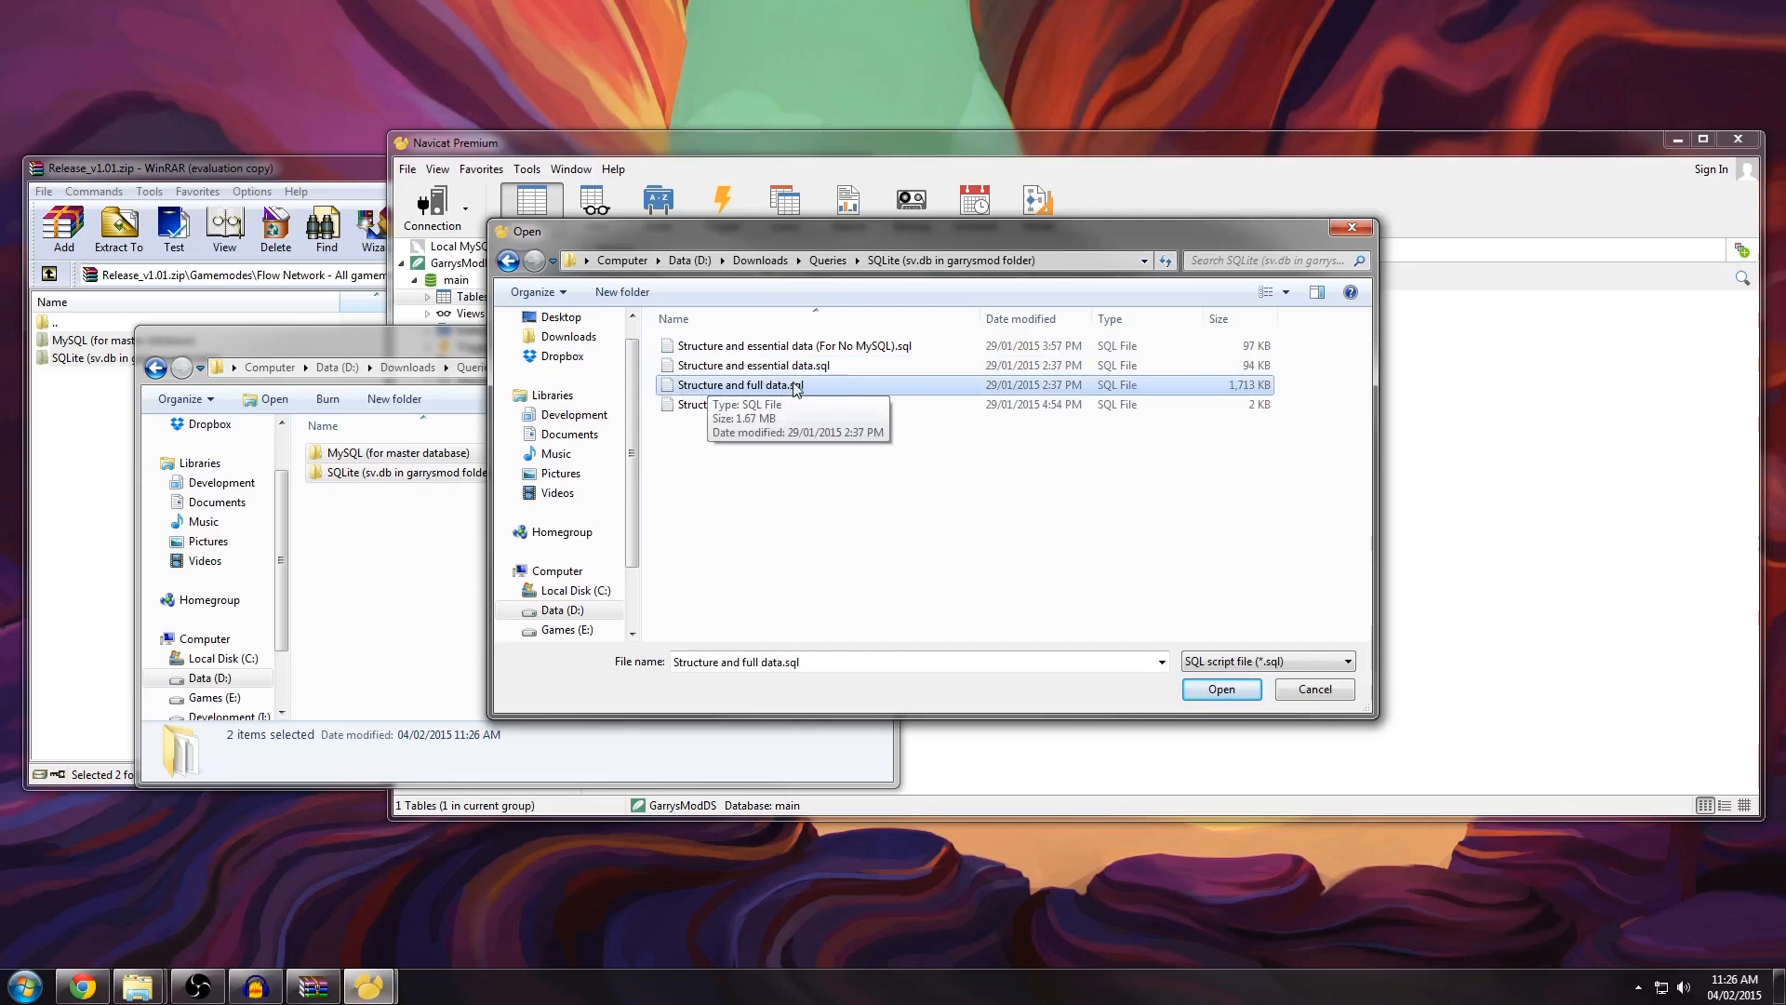
pyautogui.click(741, 407)
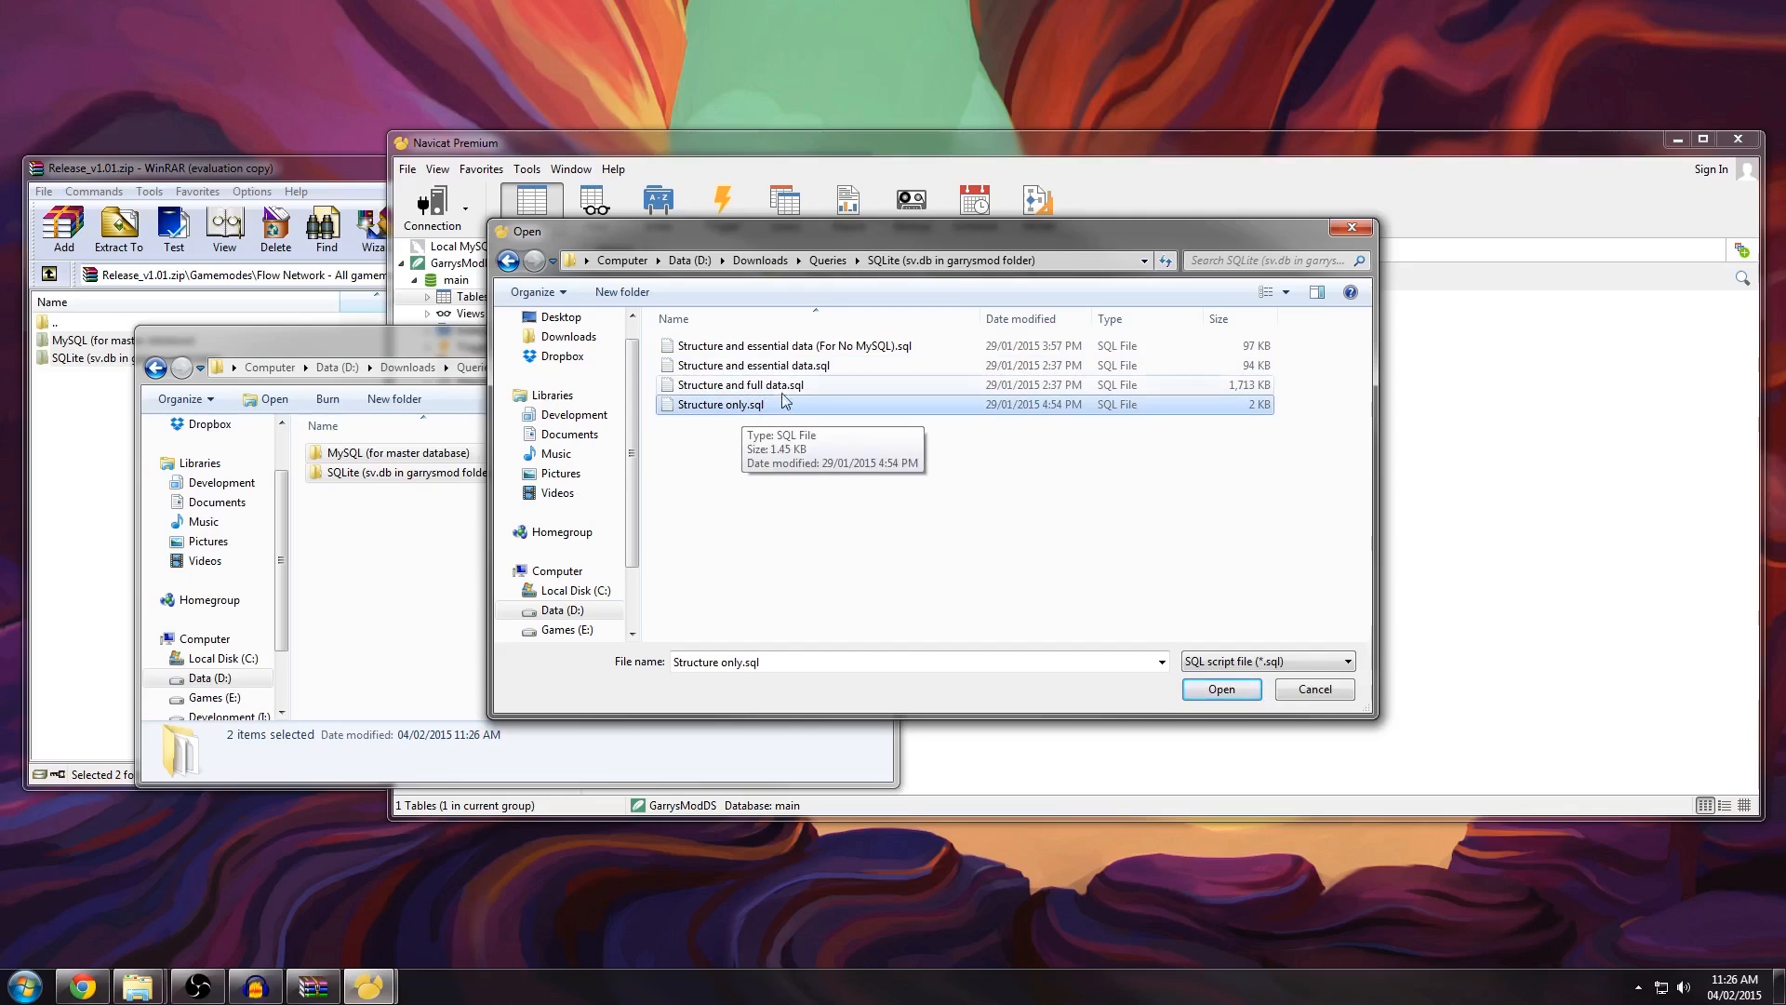
pyautogui.click(757, 368)
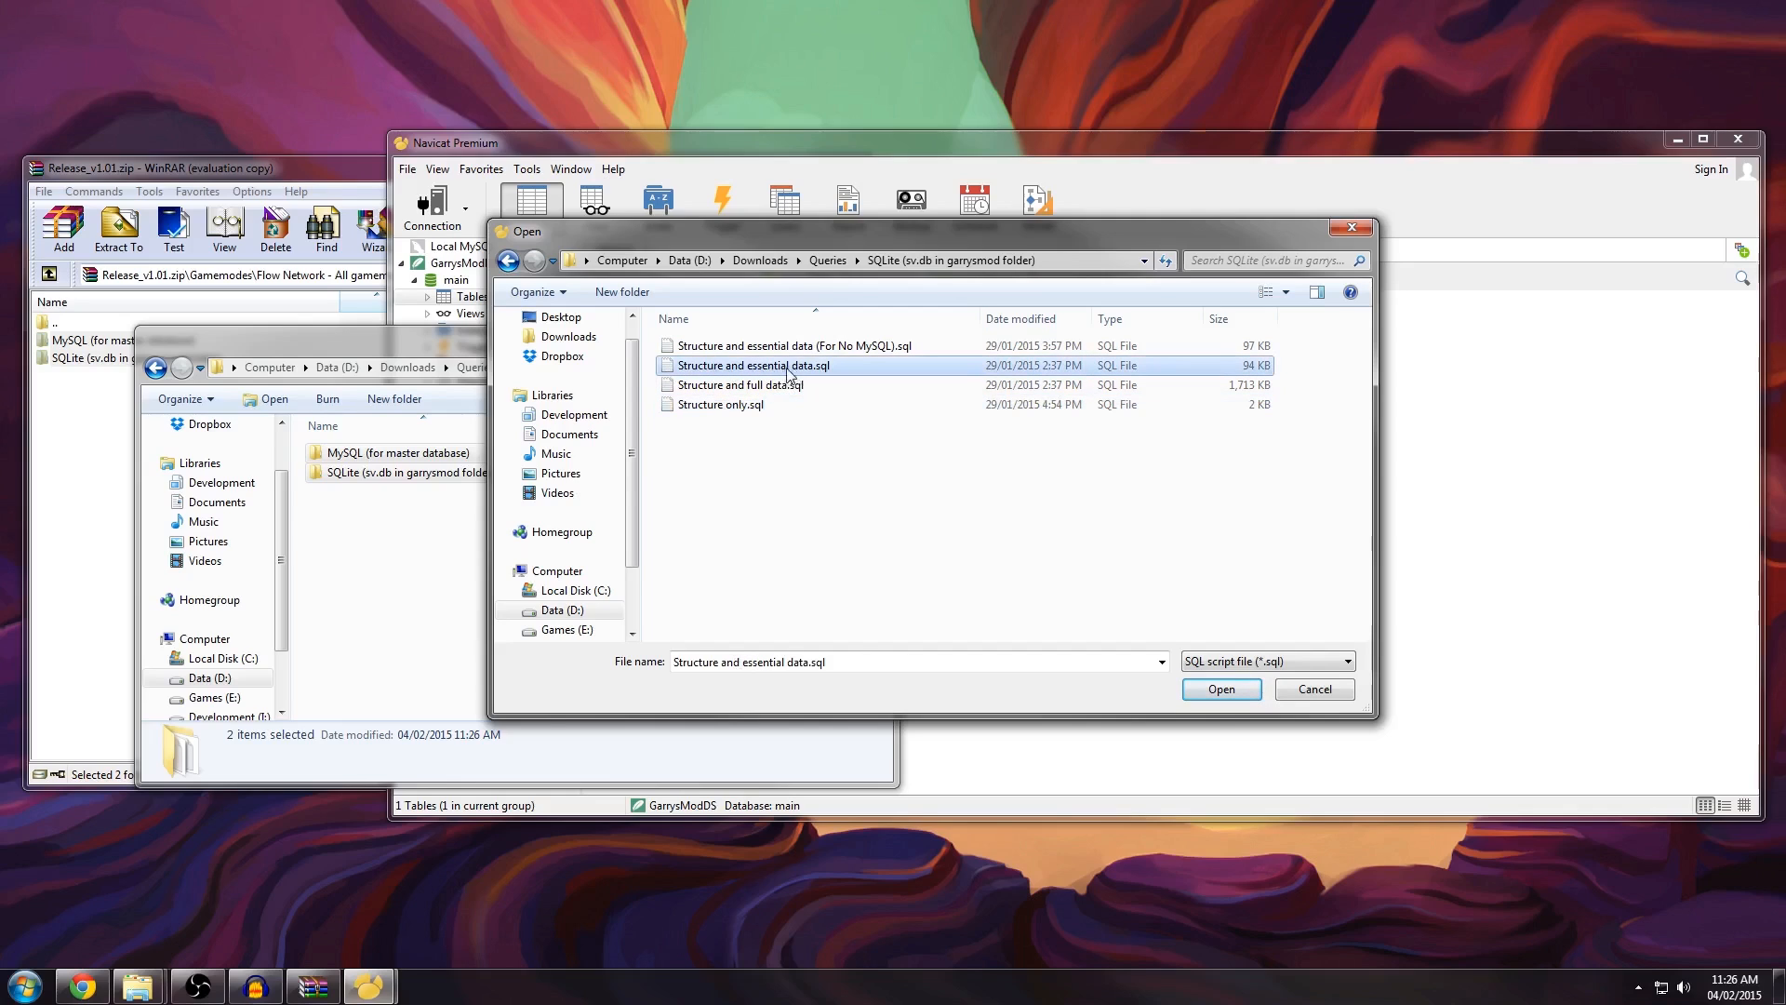
pyautogui.click(1221, 689)
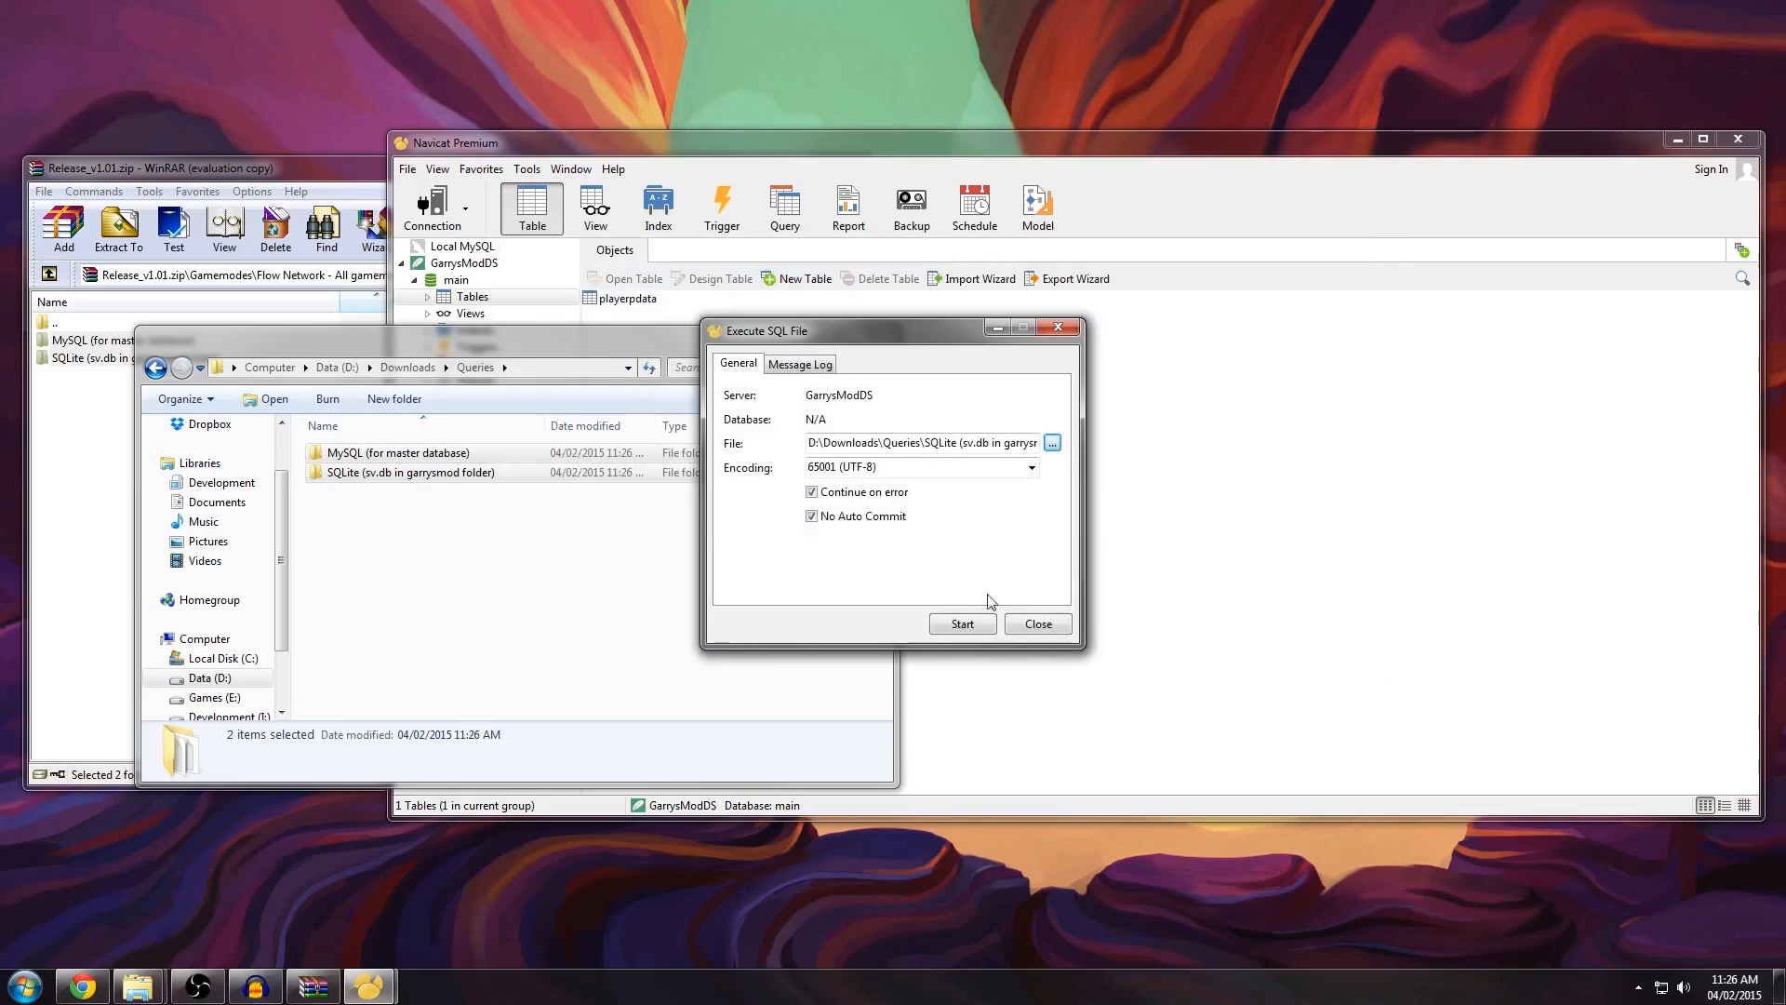
pyautogui.click(961, 623)
# Step: Close the finished SQL run and inspect the game_zones table's records
pyautogui.click(1065, 626)
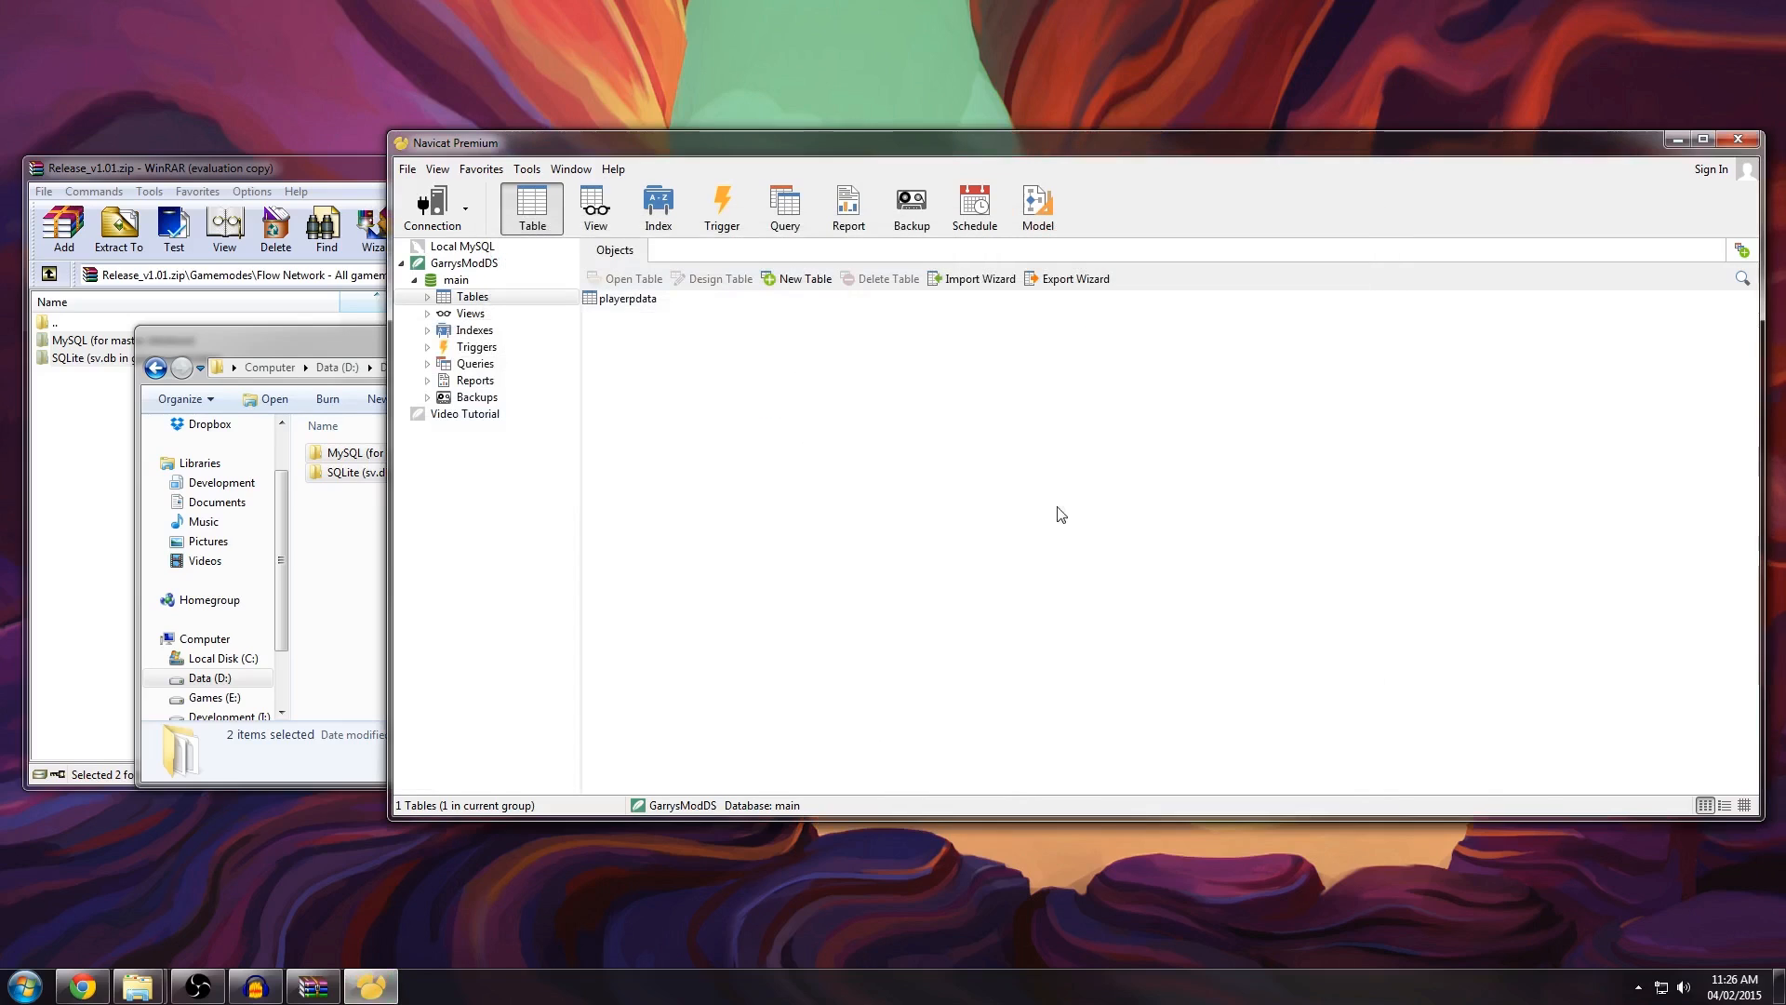
pyautogui.moveTo(731, 368)
pyautogui.mouseDown()
pyautogui.moveTo(534, 257)
pyautogui.moveTo(746, 400)
pyautogui.mouseUp()
pyautogui.doubleClick(640, 345)
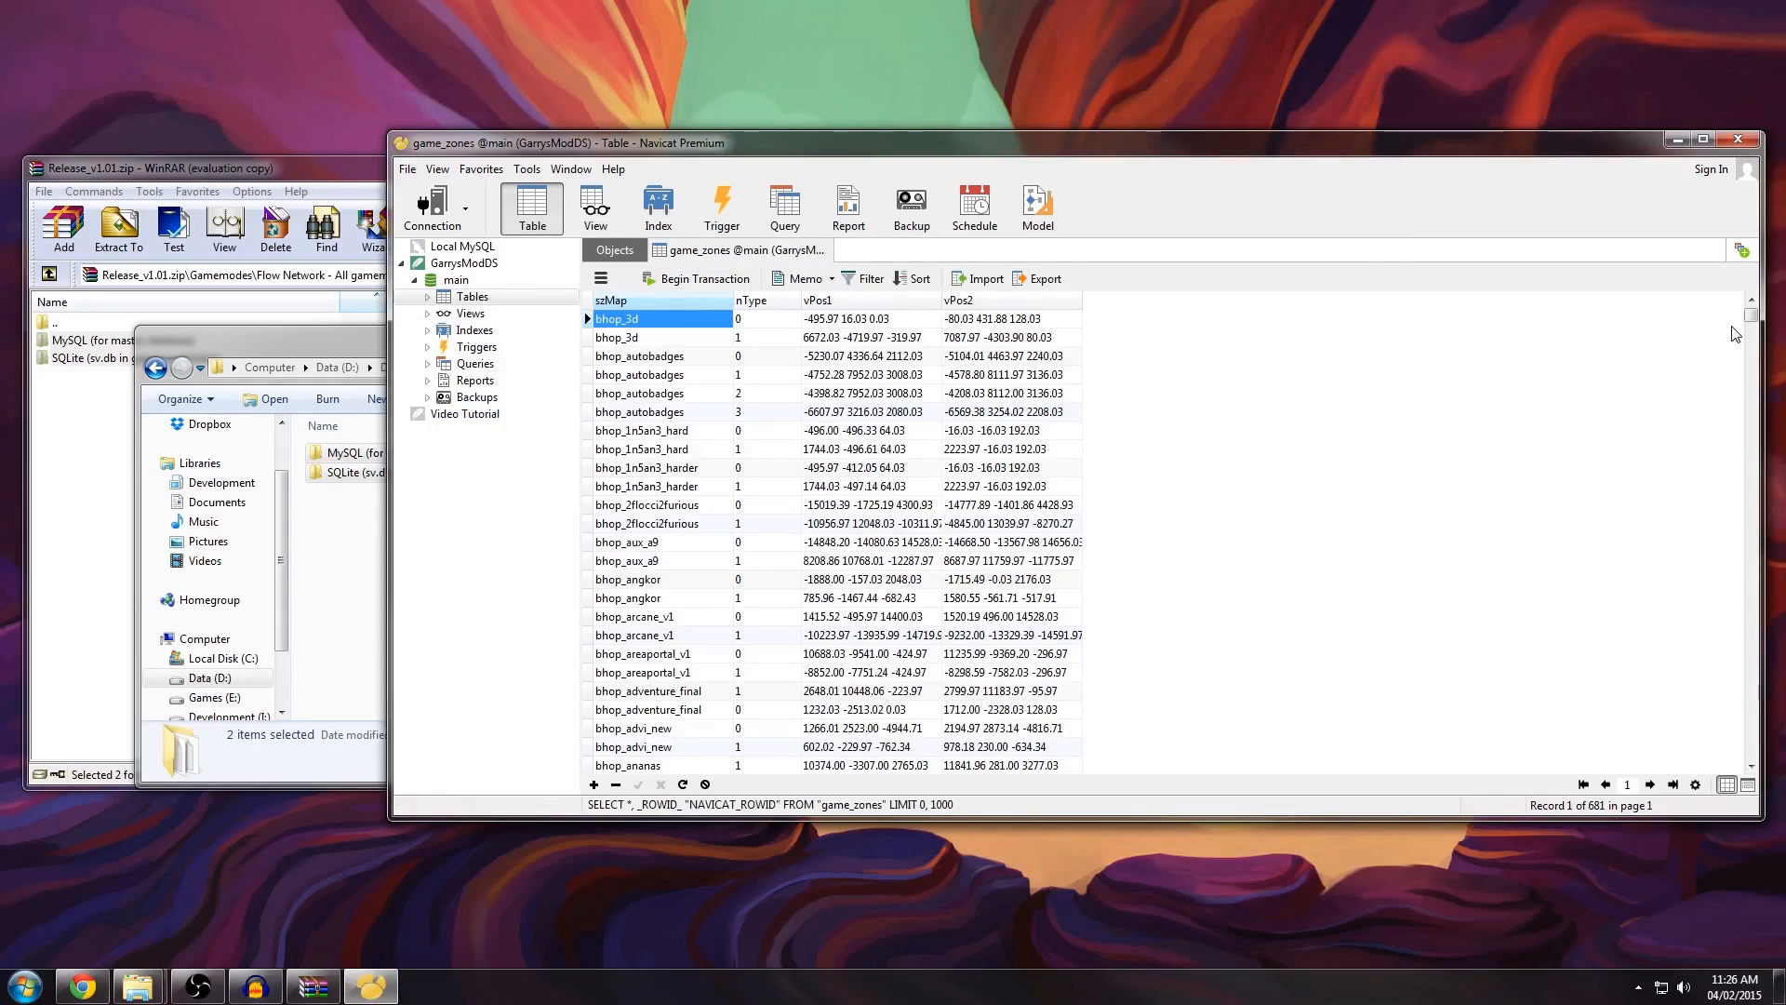
pyautogui.moveTo(1752, 320); pyautogui.dragTo(1752, 485)
pyautogui.middleClick(777, 255)
# Step: Inspect the game_map and game_times tables, then close the GarrysModDS connection
pyautogui.doubleClick(623, 317)
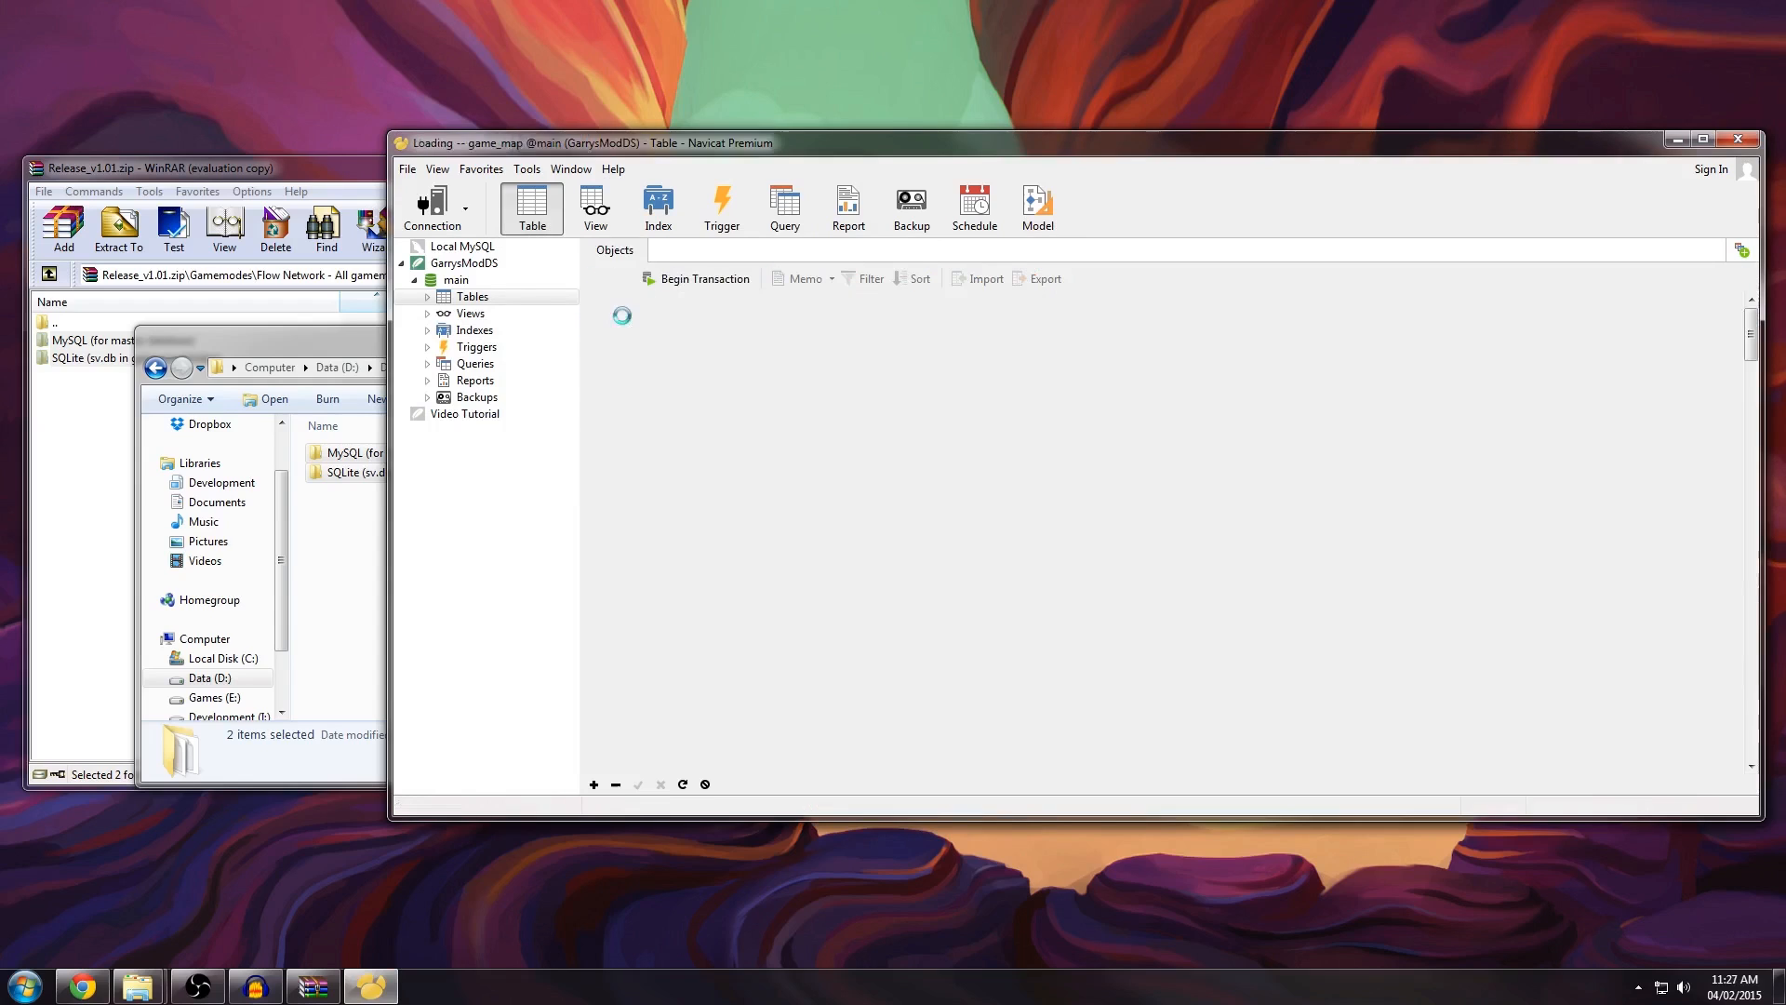
pyautogui.middleClick(744, 251)
pyautogui.doubleClick(642, 330)
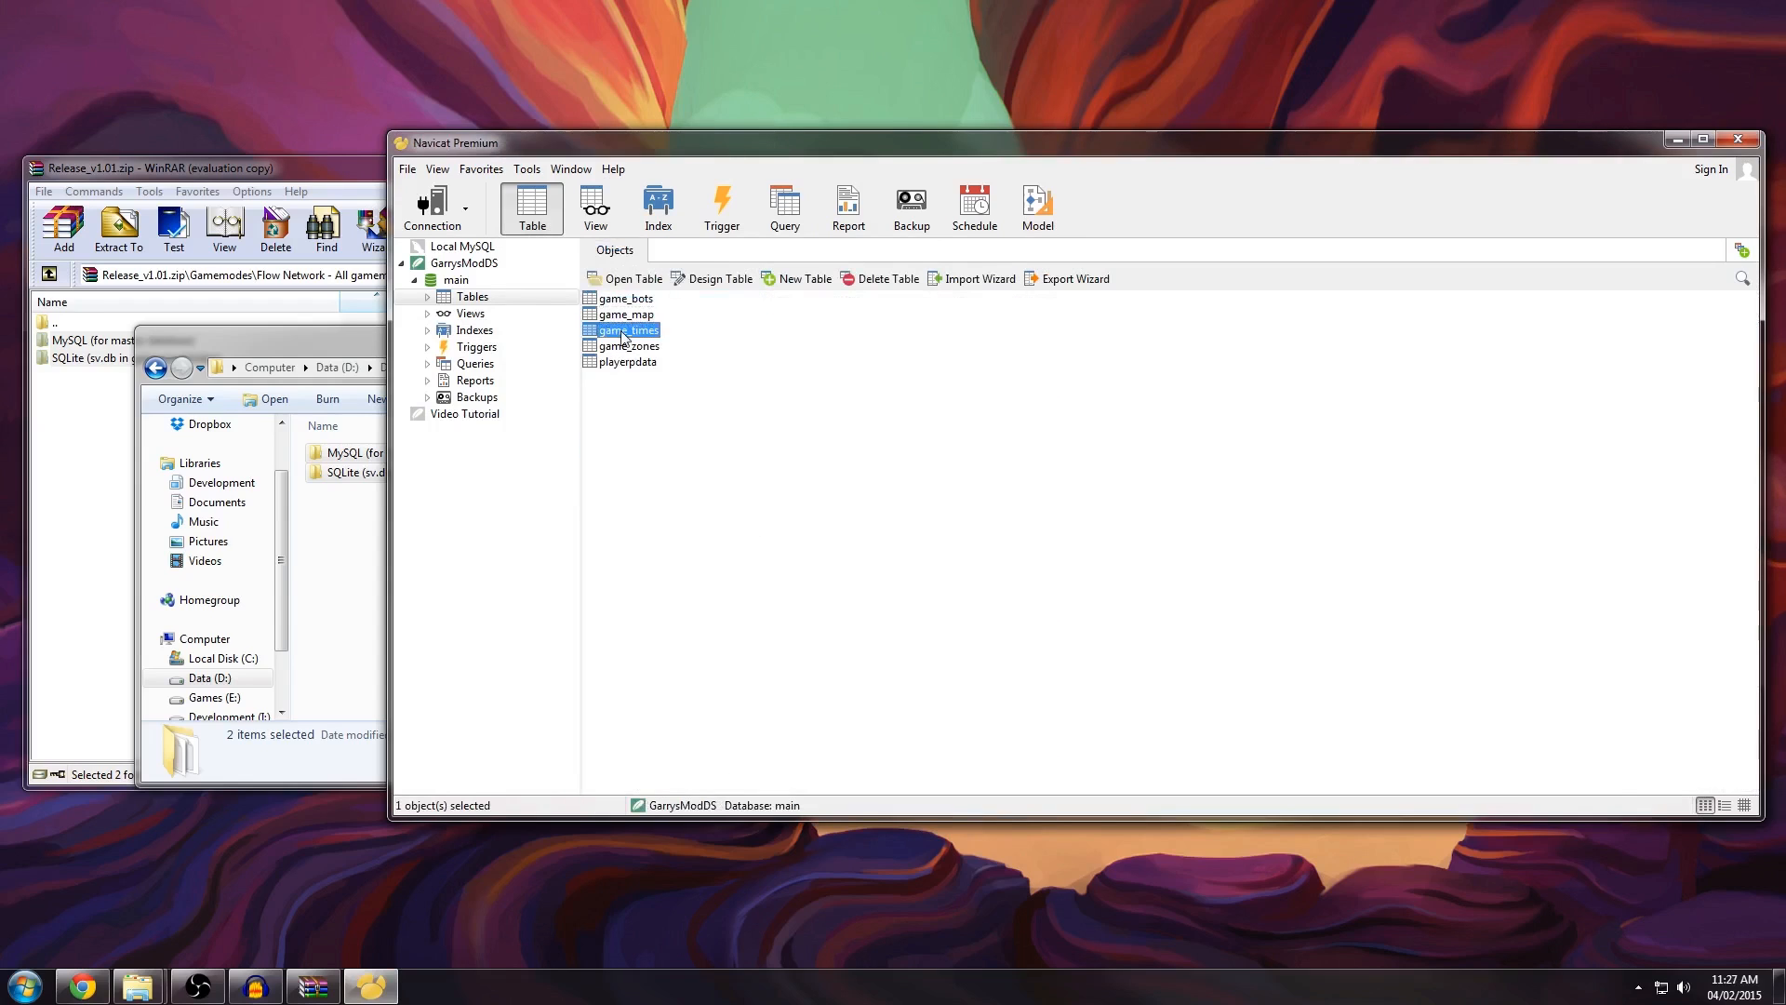
pyautogui.middleClick(725, 250)
pyautogui.rightClick(481, 263)
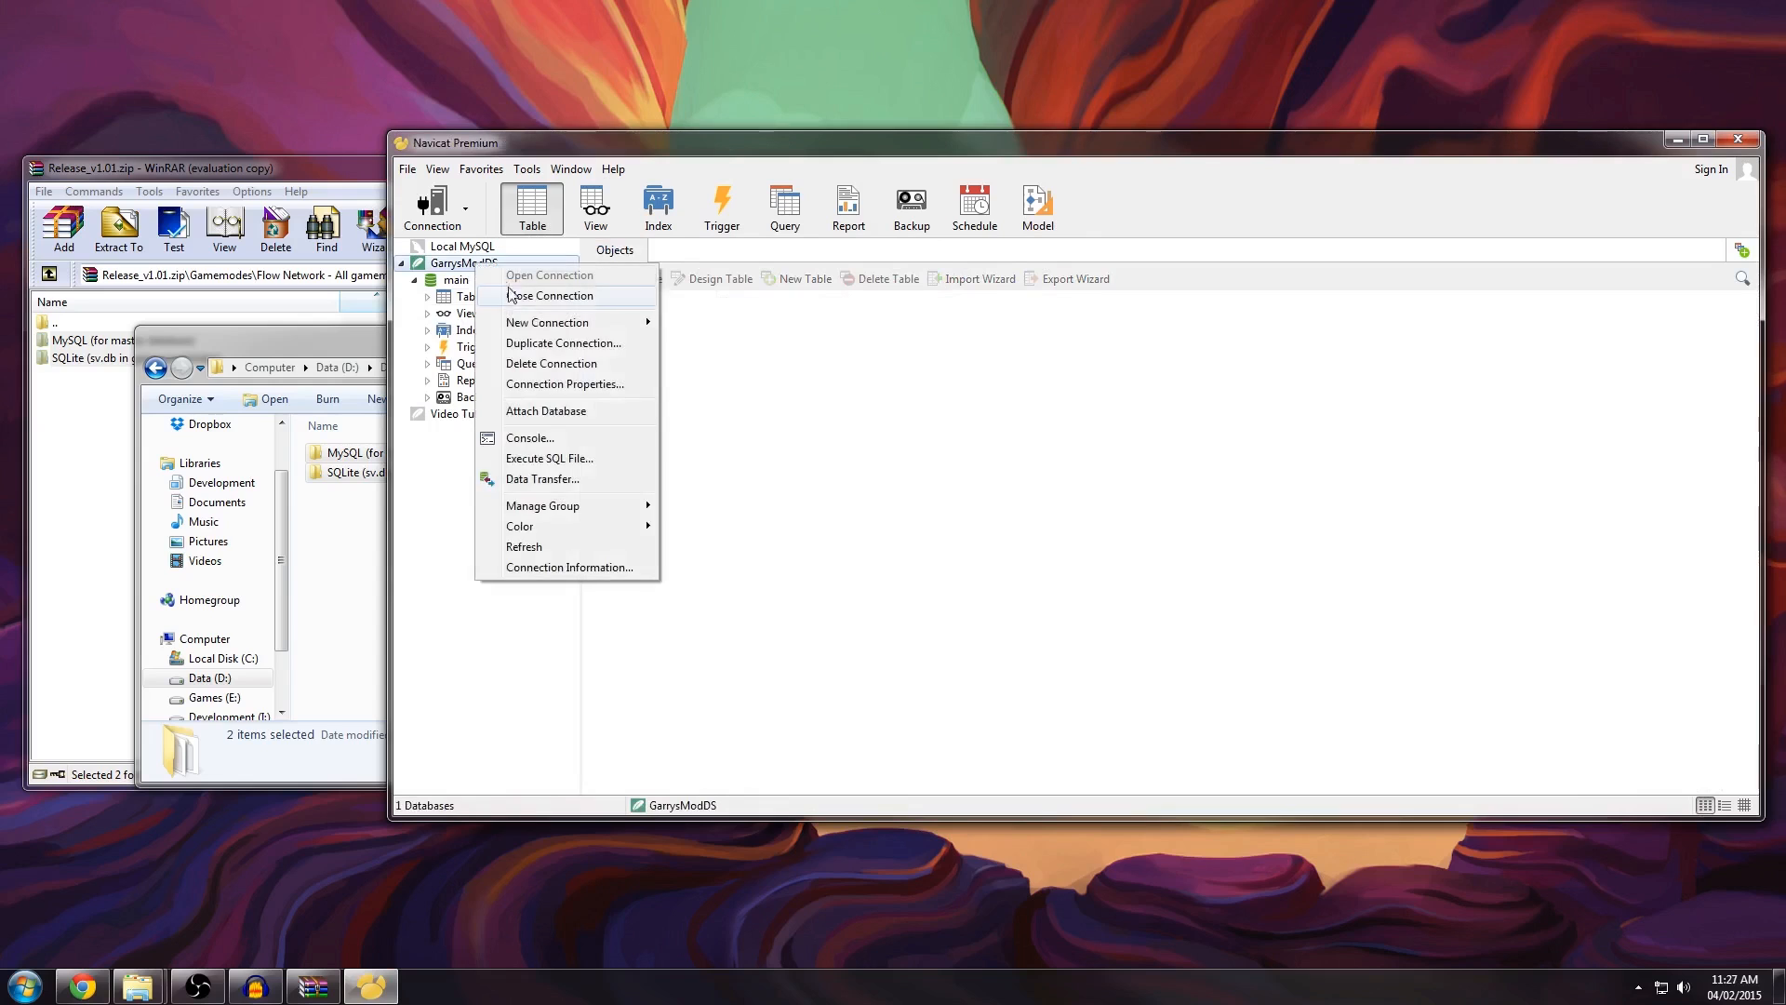
pyautogui.click(539, 291)
# Step: Quit Navicat and browse the garrysmod and Queries folders
pyautogui.click(1736, 140)
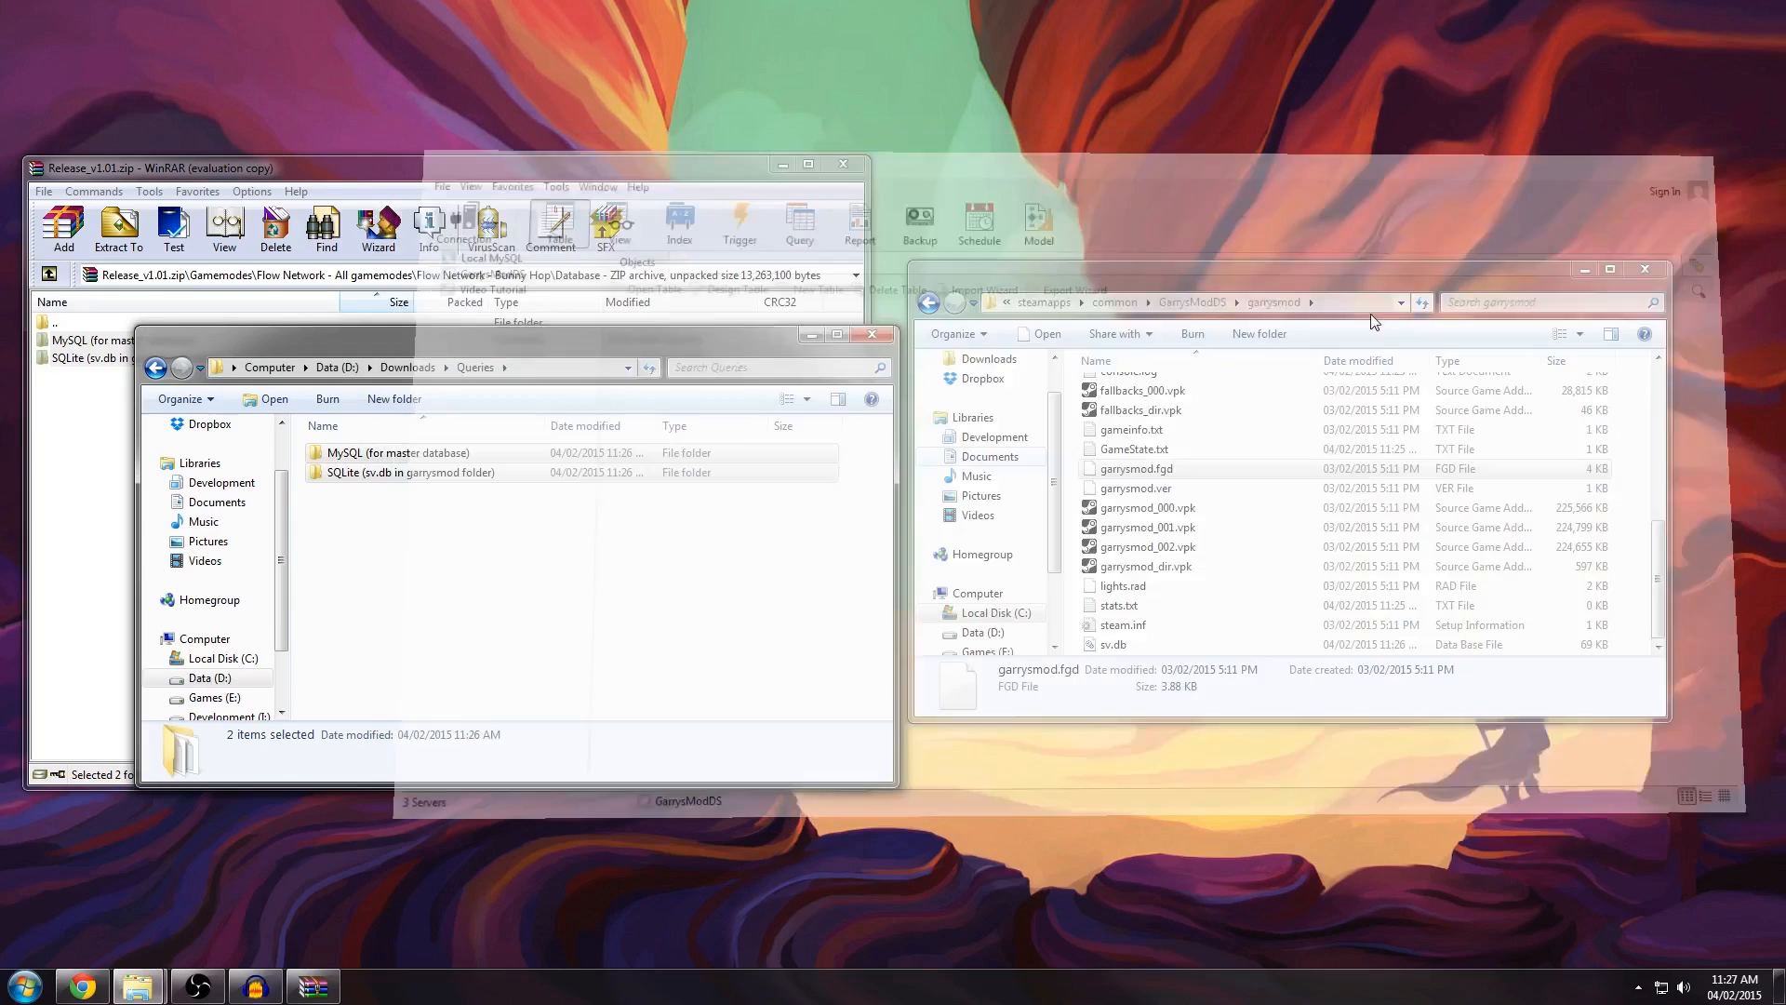
pyautogui.click(1242, 510)
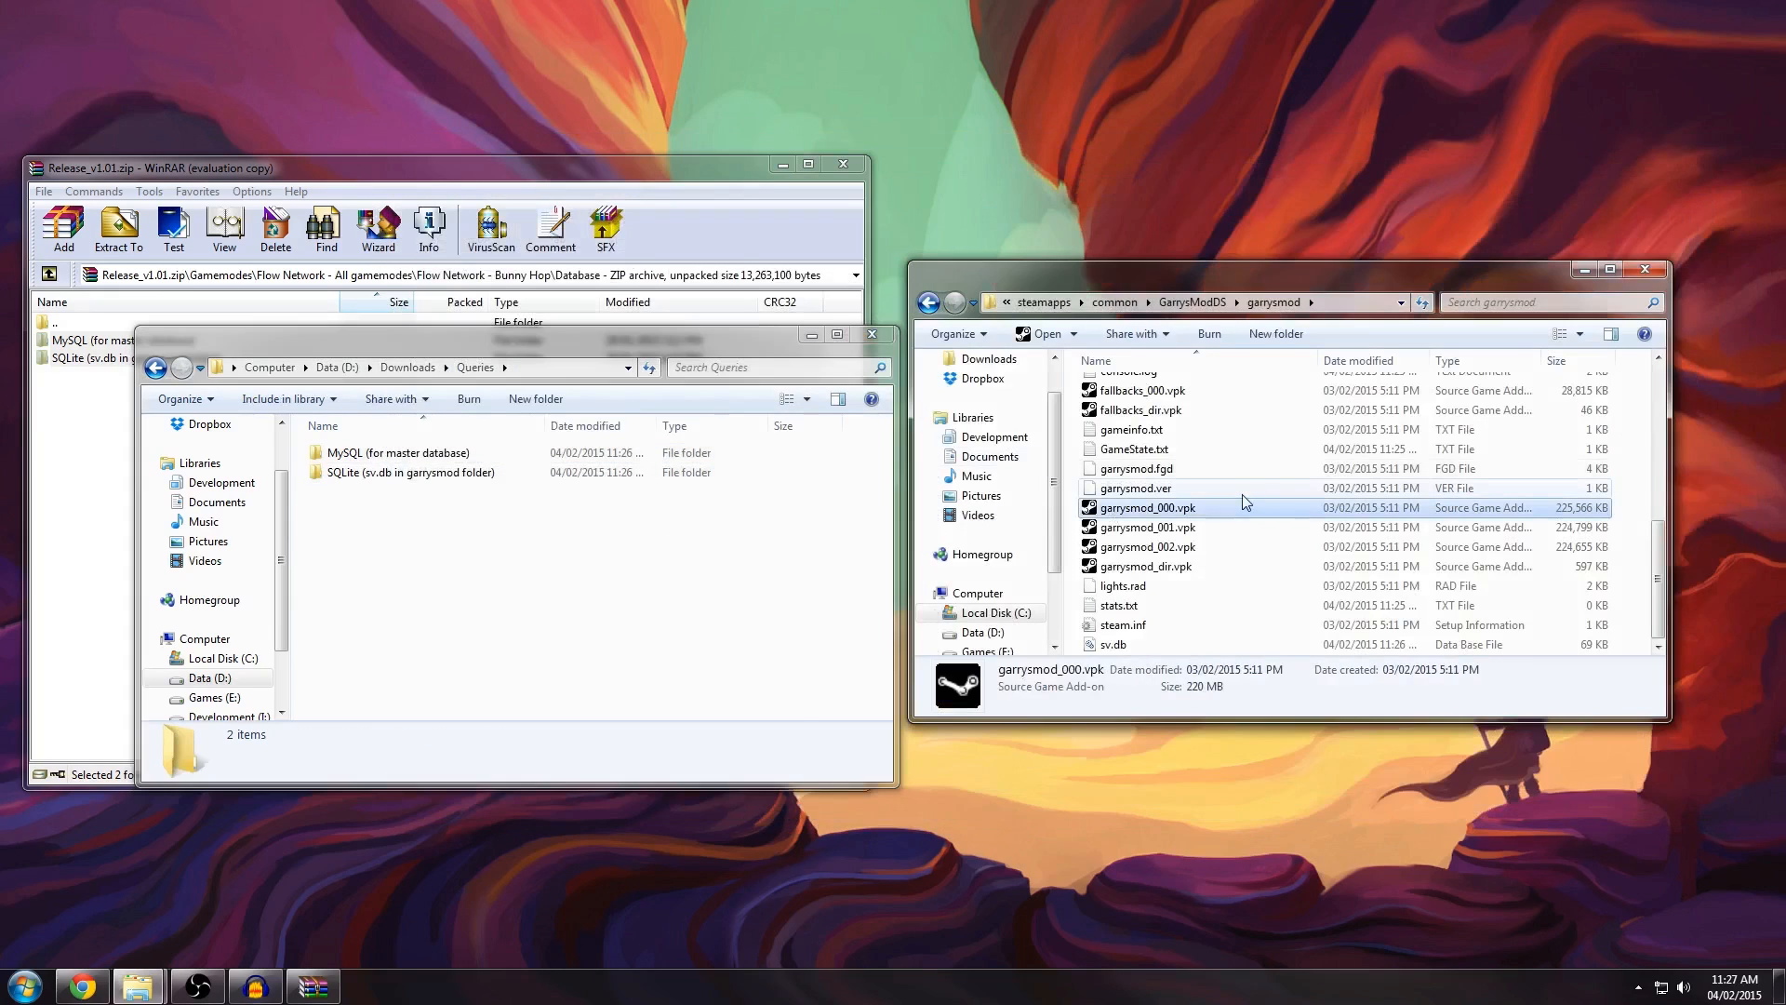
pyautogui.scroll(10, 1242, 503)
pyautogui.scroll(-3, 1190, 511)
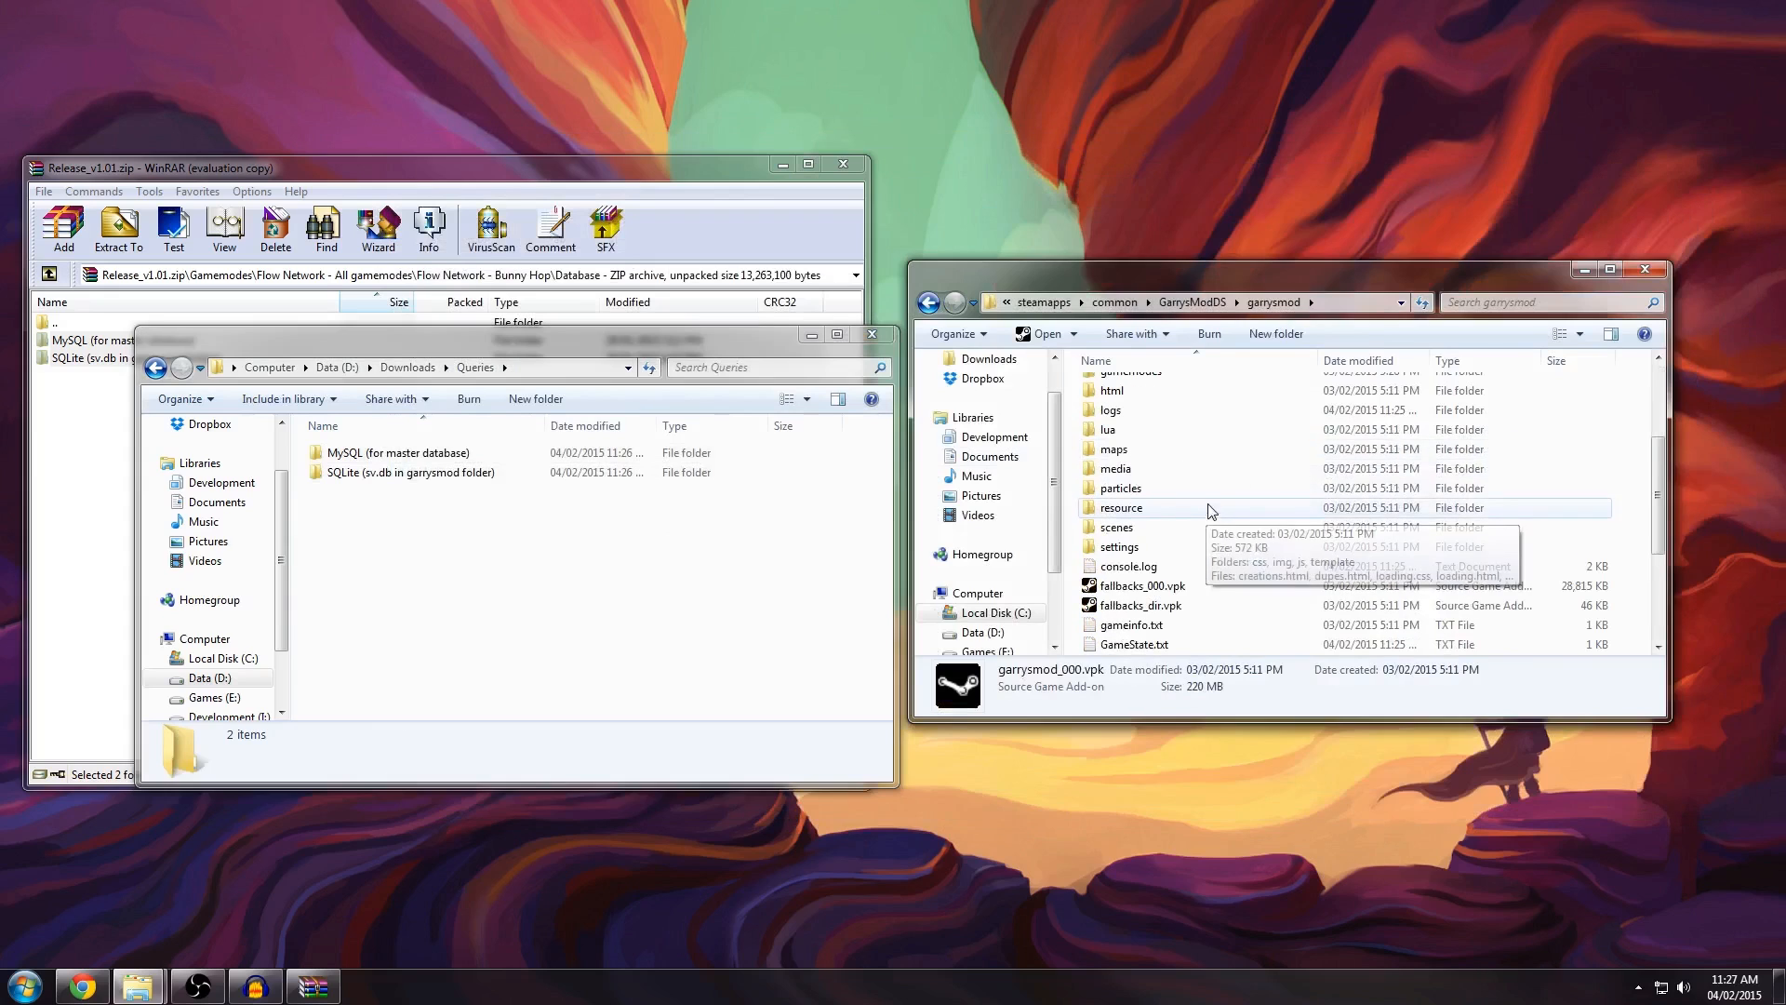
pyautogui.click(641, 453)
pyautogui.click(1120, 488)
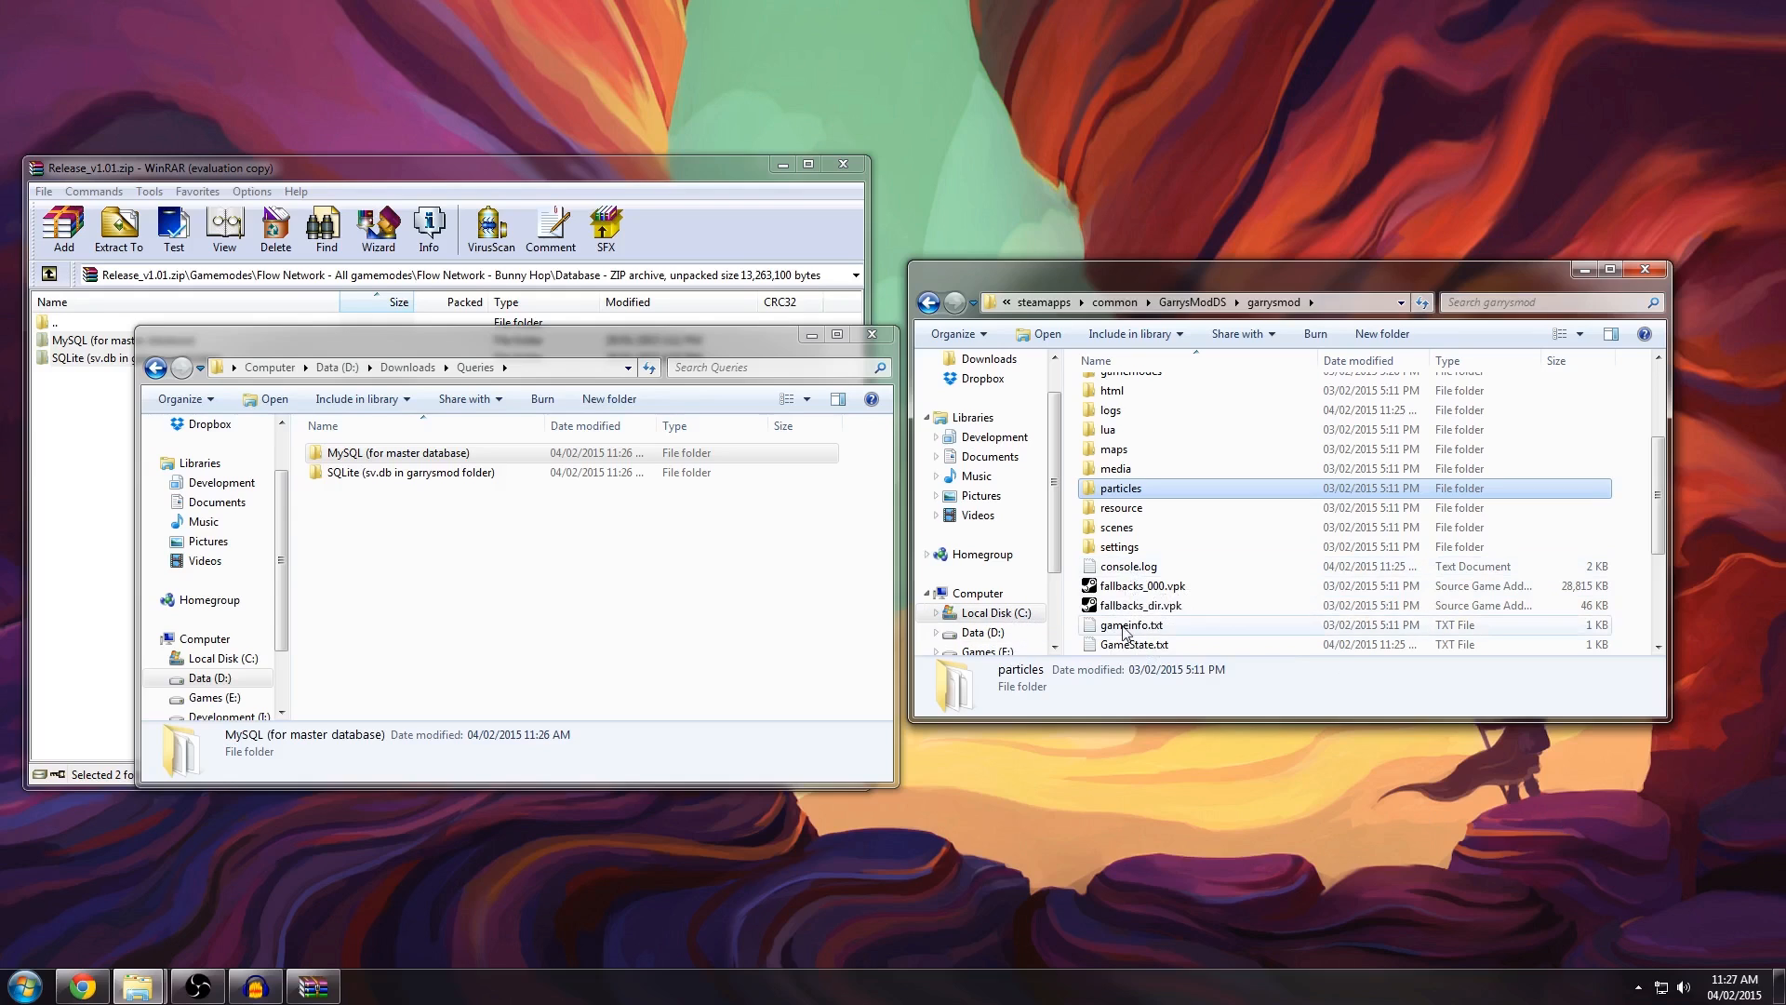
pyautogui.click(661, 598)
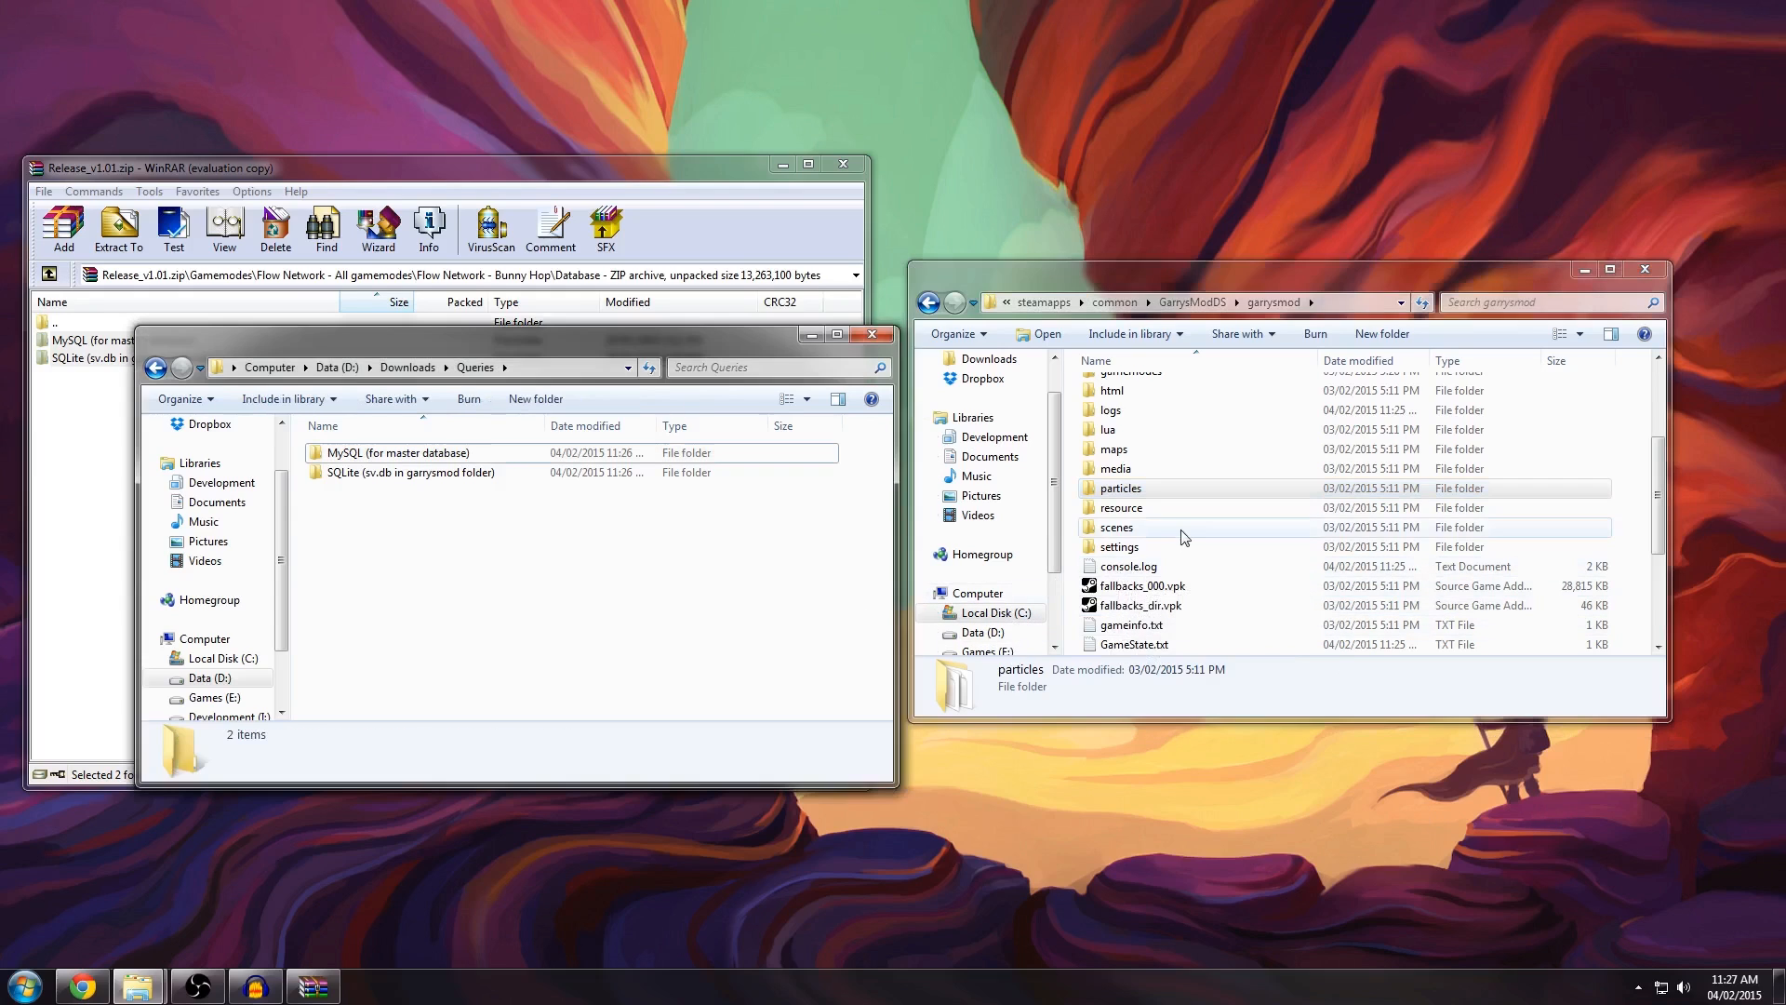
pyautogui.click(1177, 529)
pyautogui.scroll(1, 1178, 534)
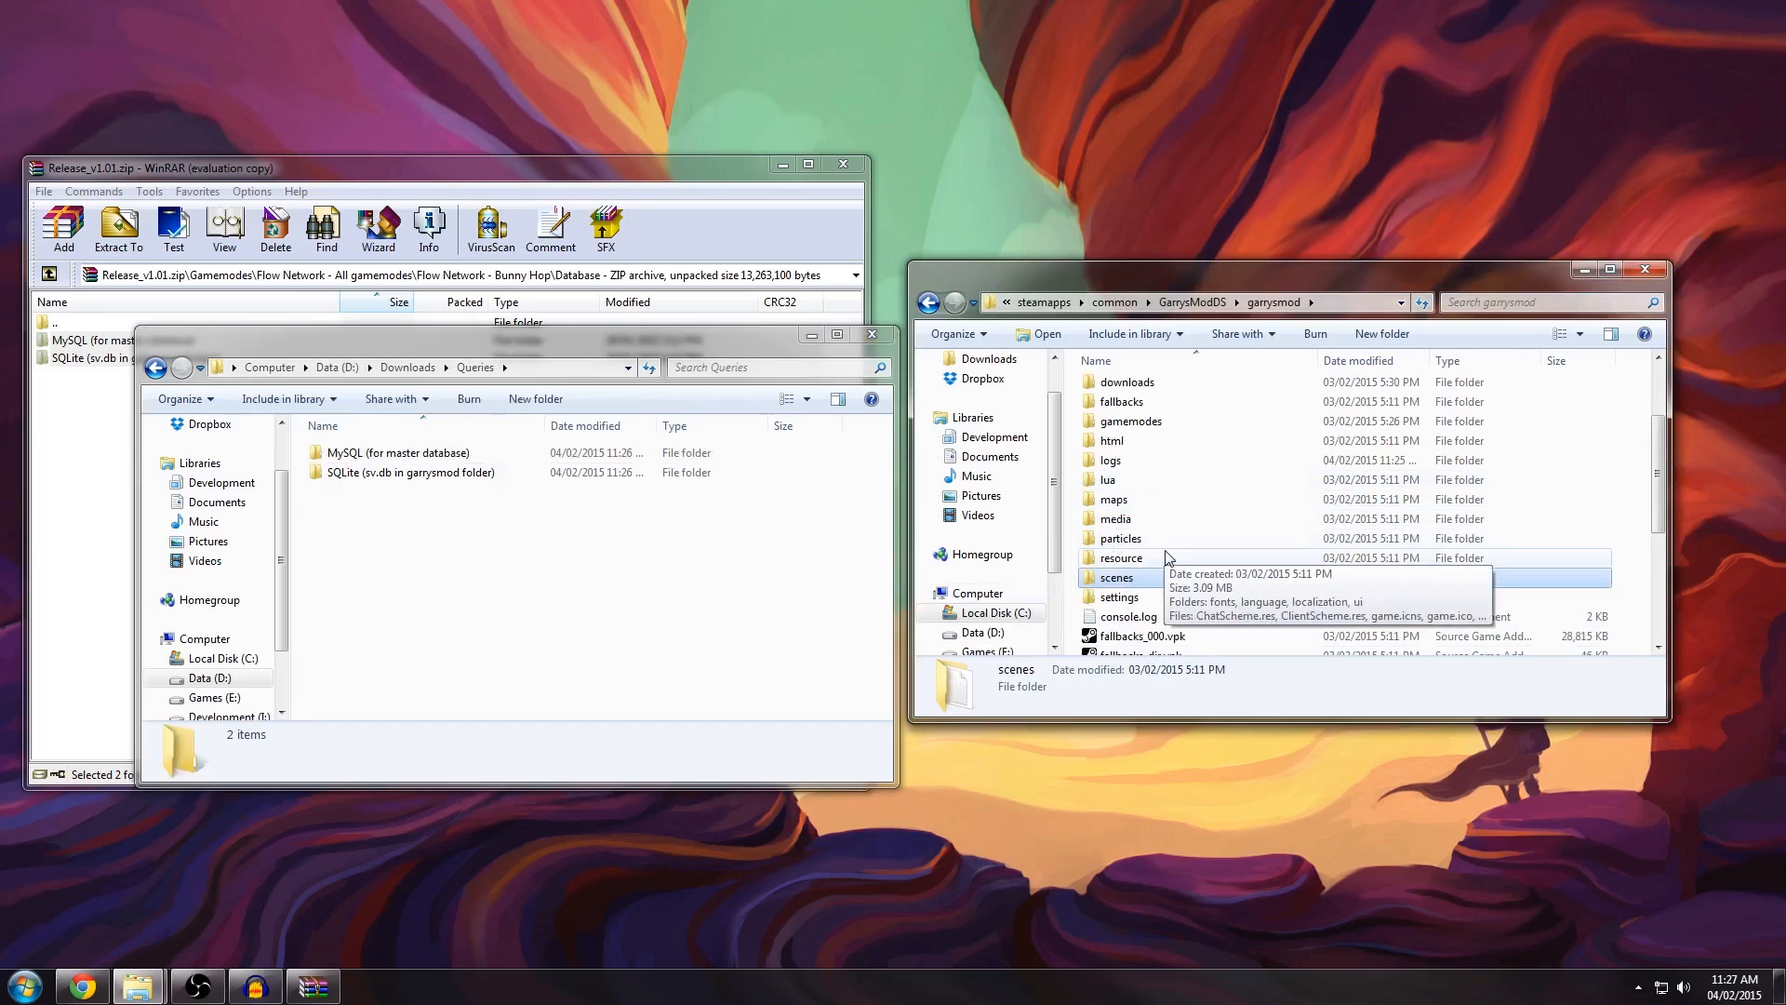
# Step: Relaunch Navicat Premium from the Start menu and continue as a trial
pyautogui.click(25, 986)
pyautogui.click(74, 684)
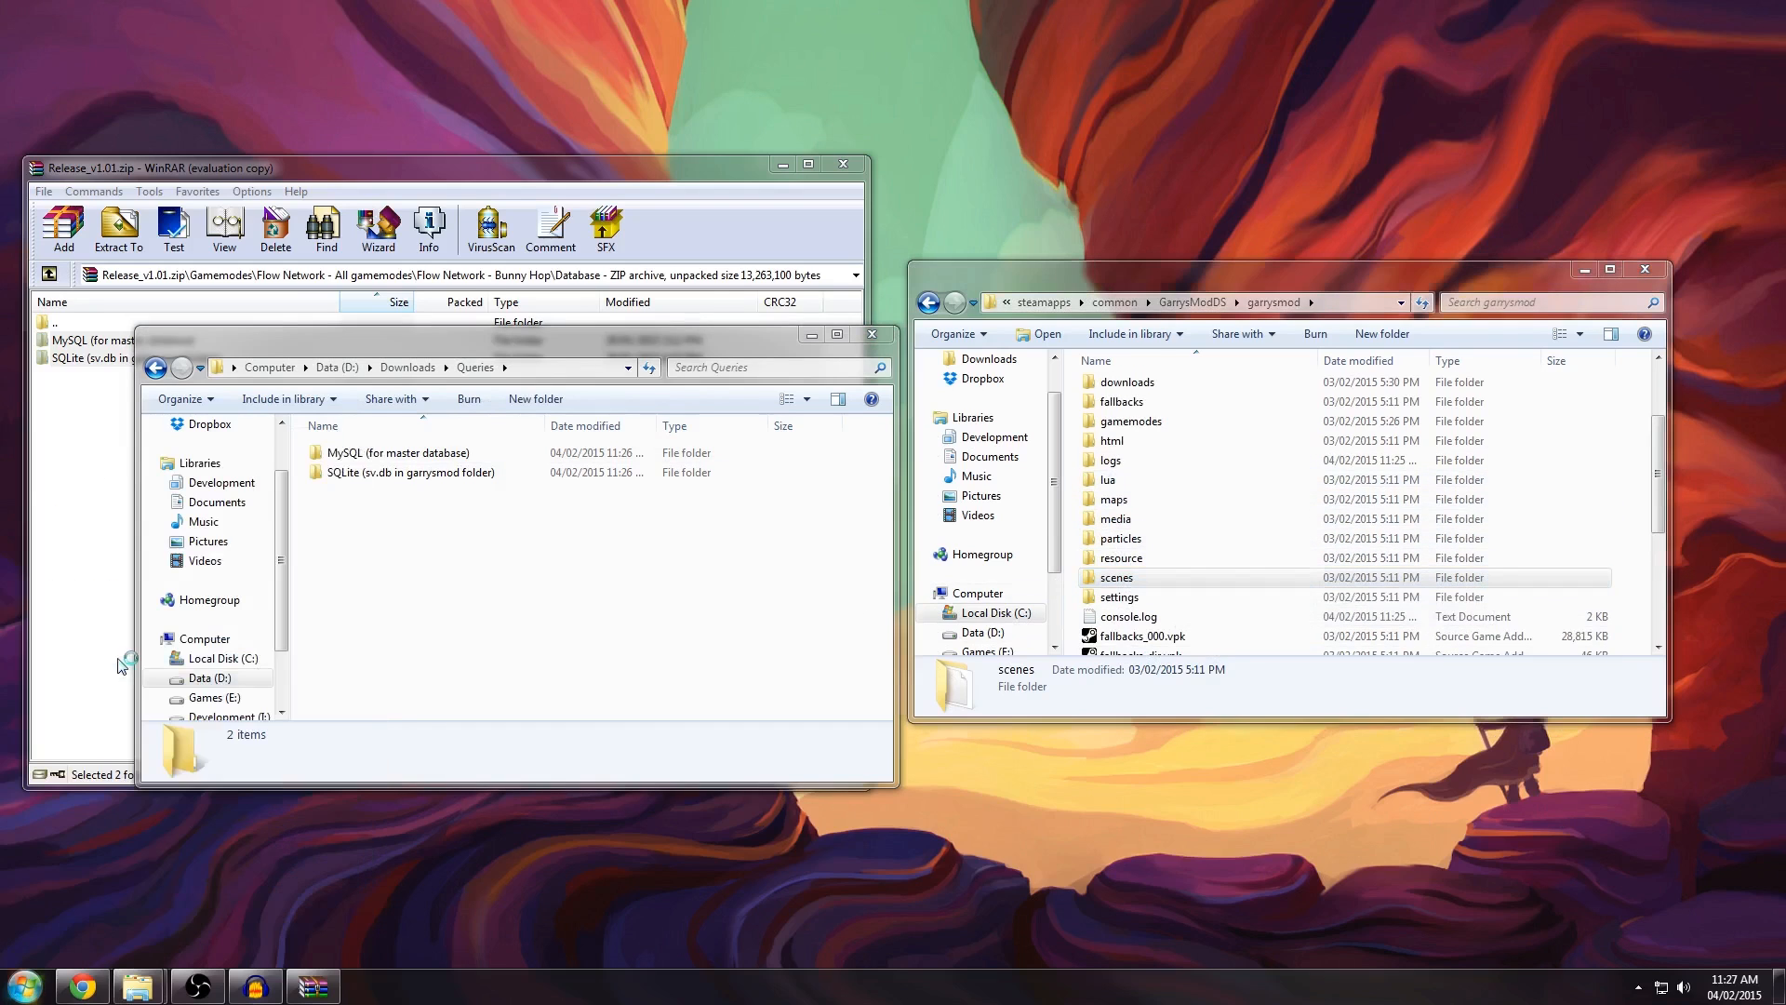
pyautogui.click(834, 586)
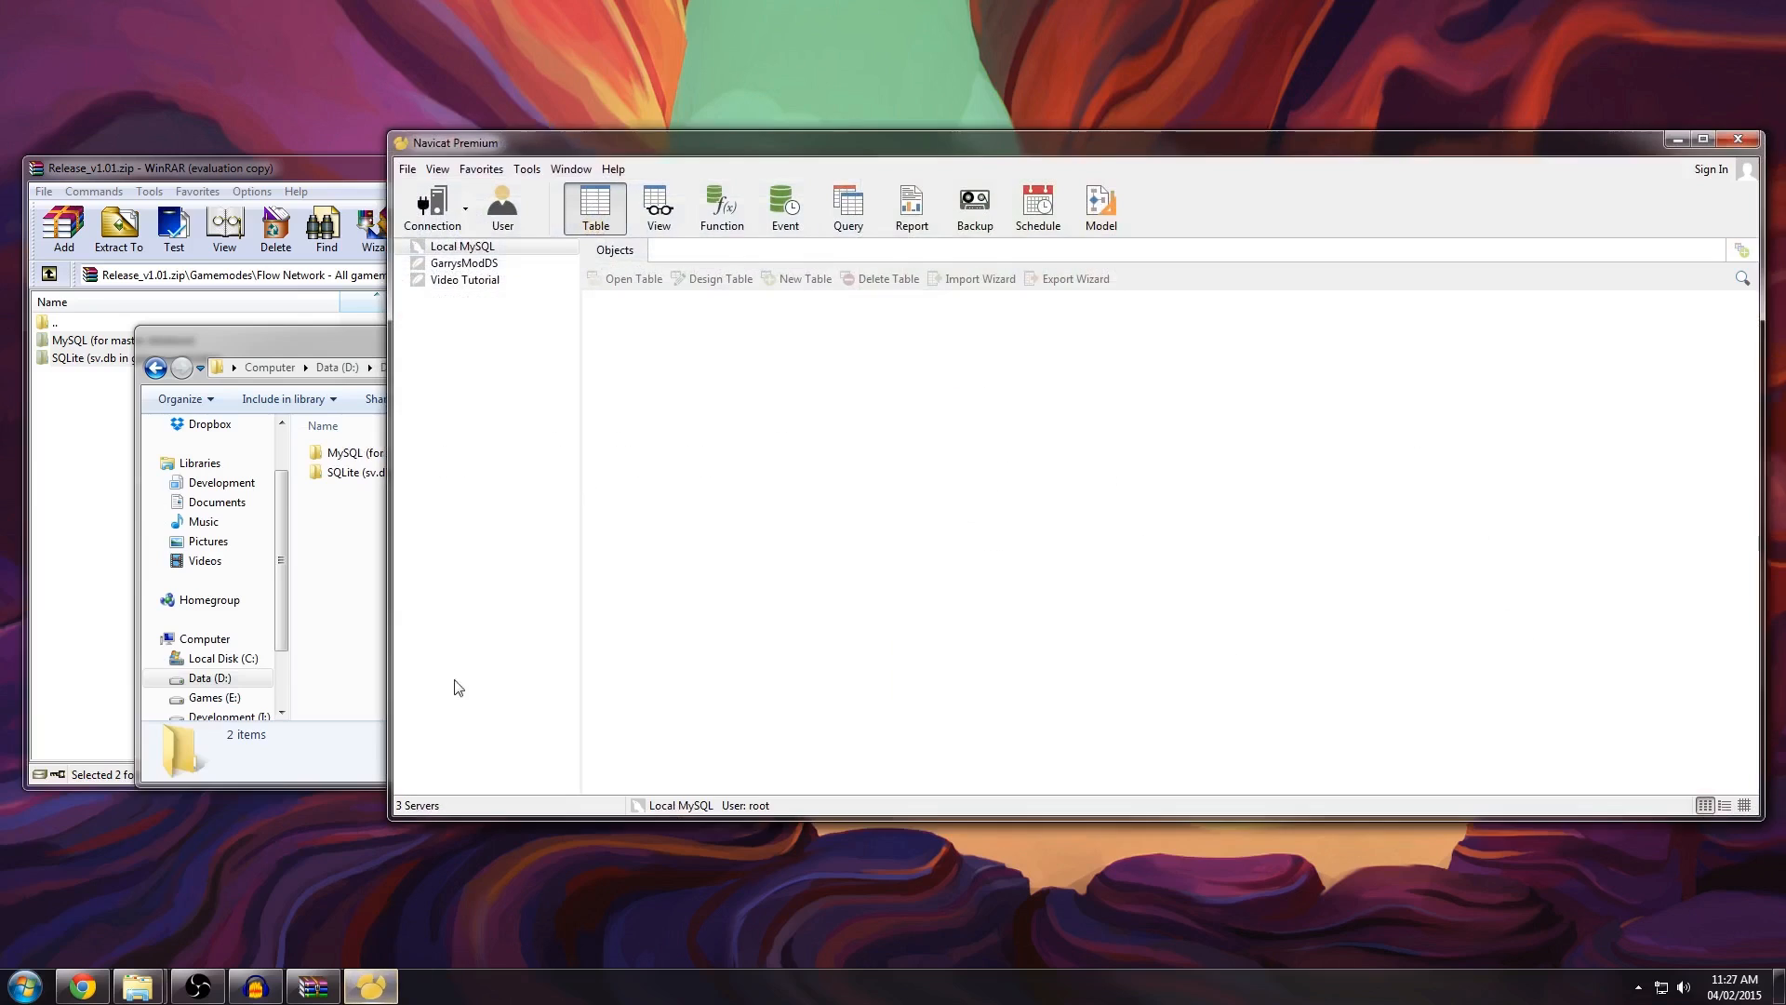
# Step: Browse to Data (D:) > Documenten > Web in Explorer
pyautogui.press('super')
pyautogui.click(280, 670)
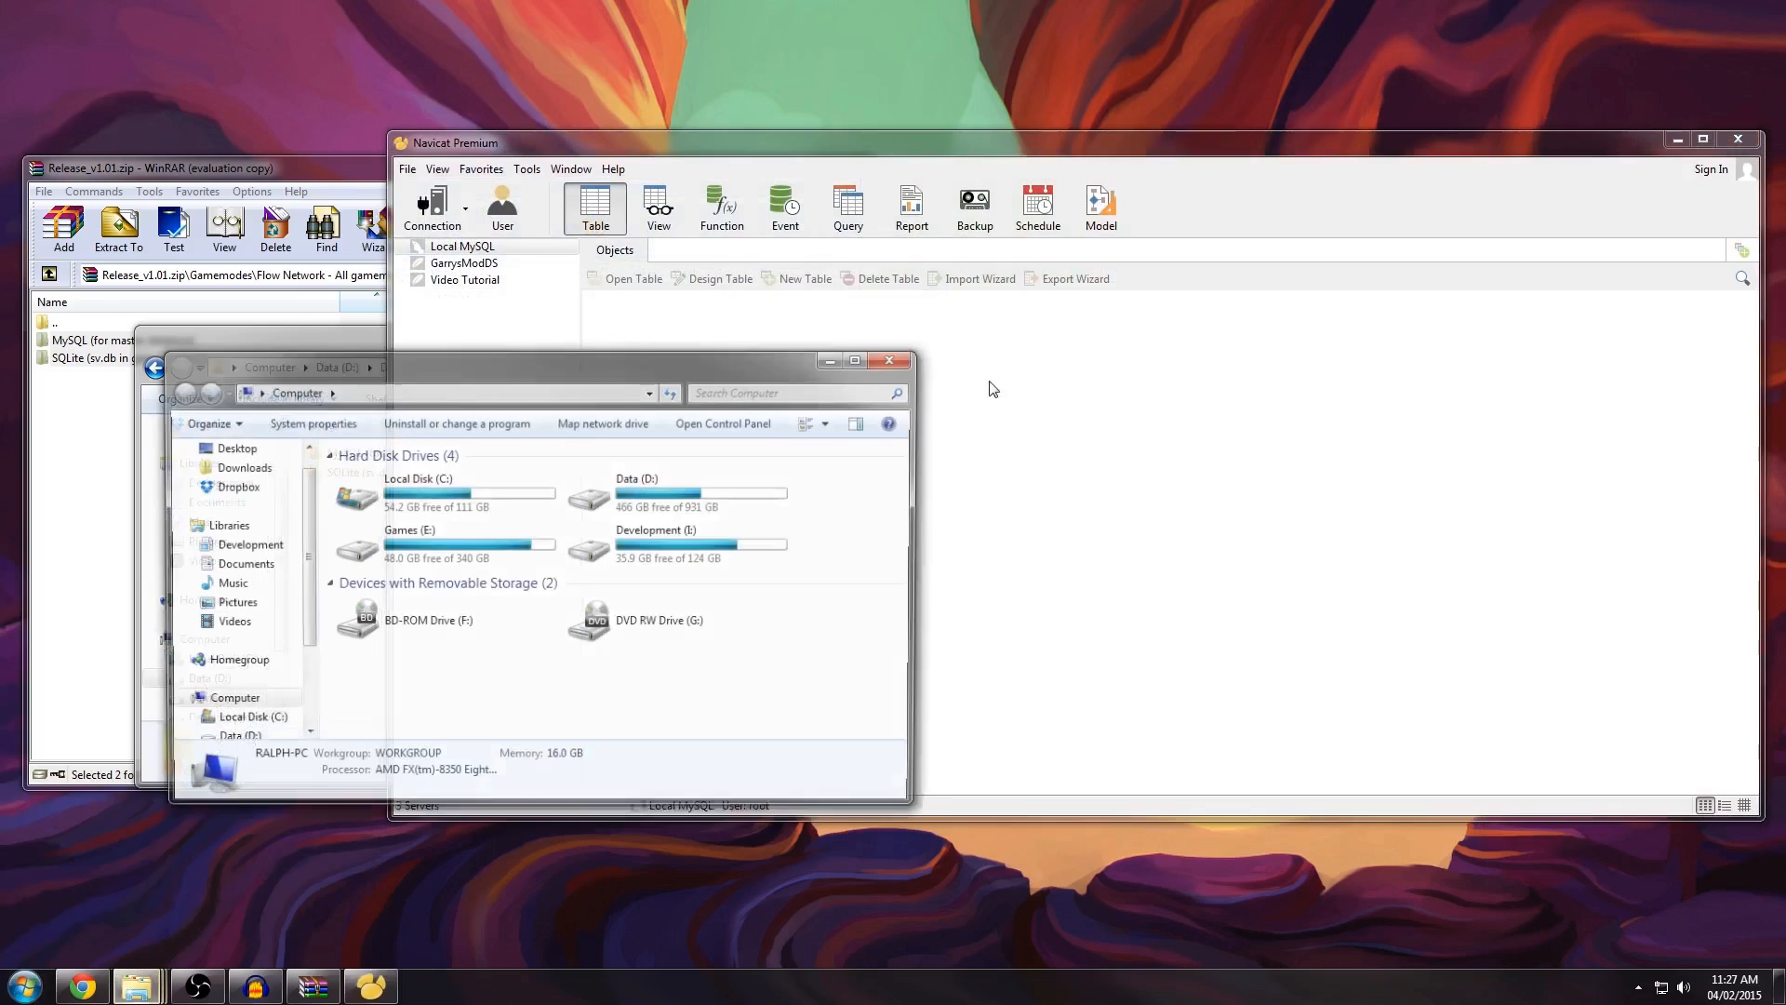
pyautogui.doubleClick(663, 498)
pyautogui.doubleClick(395, 495)
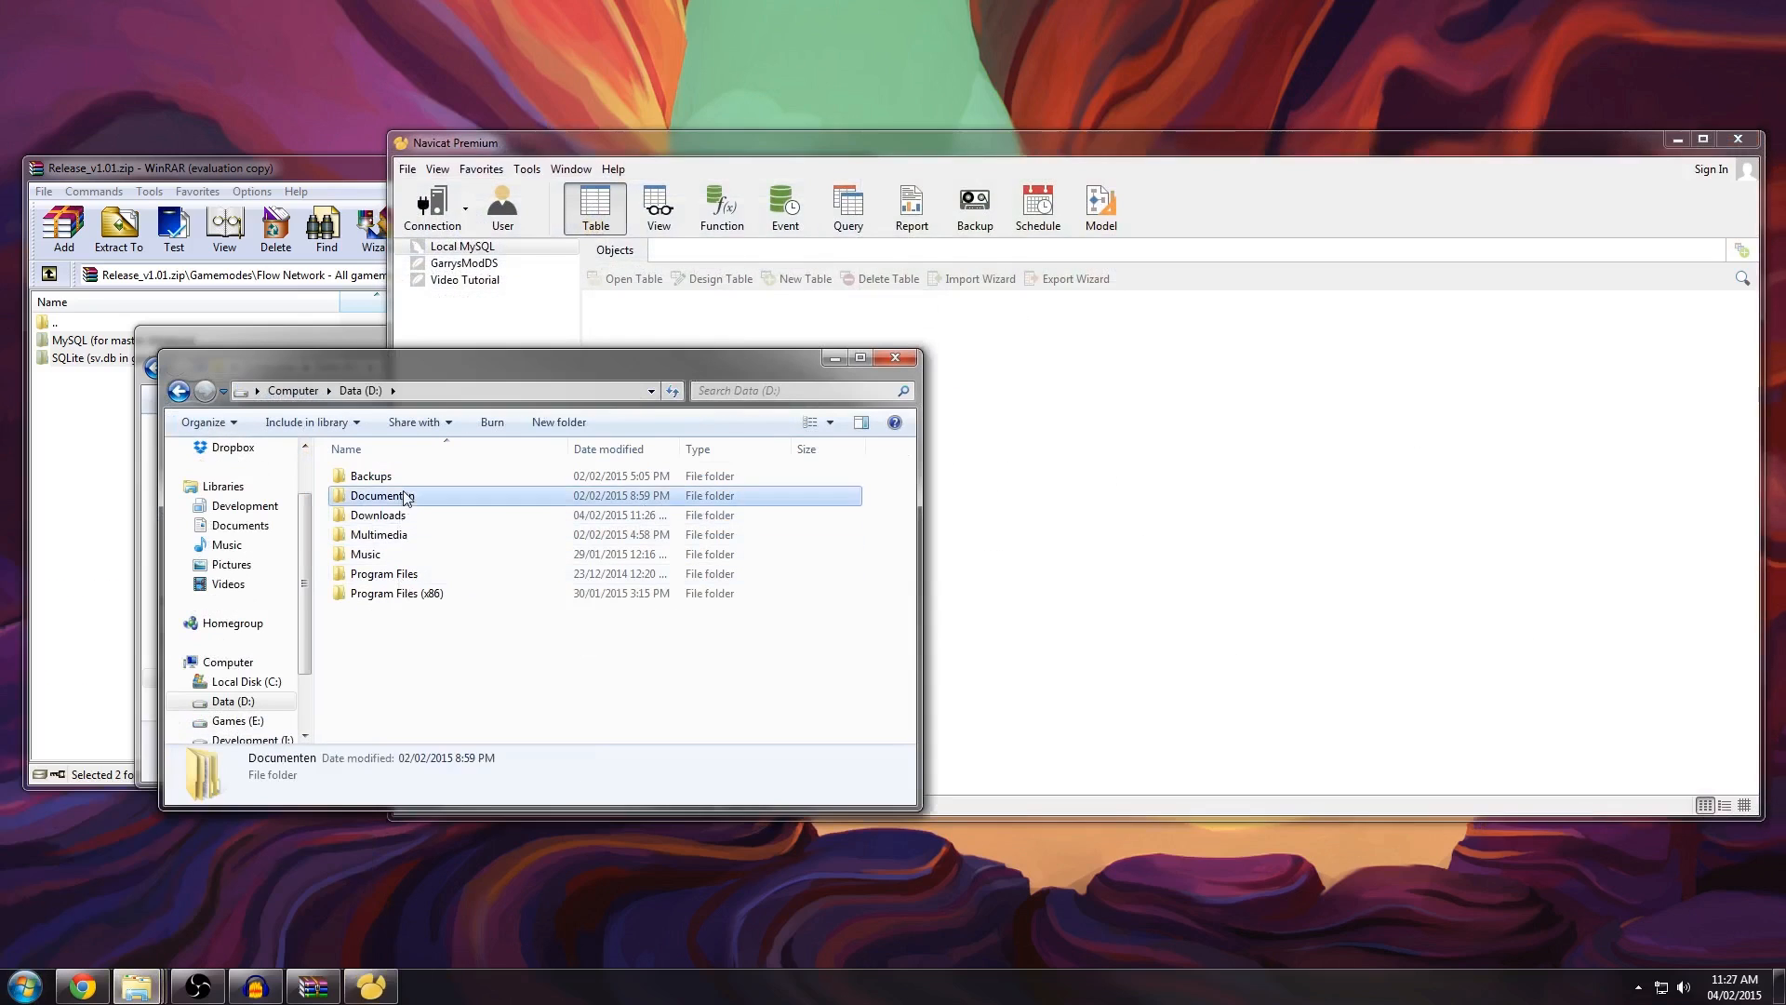
pyautogui.doubleClick(367, 577)
pyautogui.scroll(-12, 371, 577)
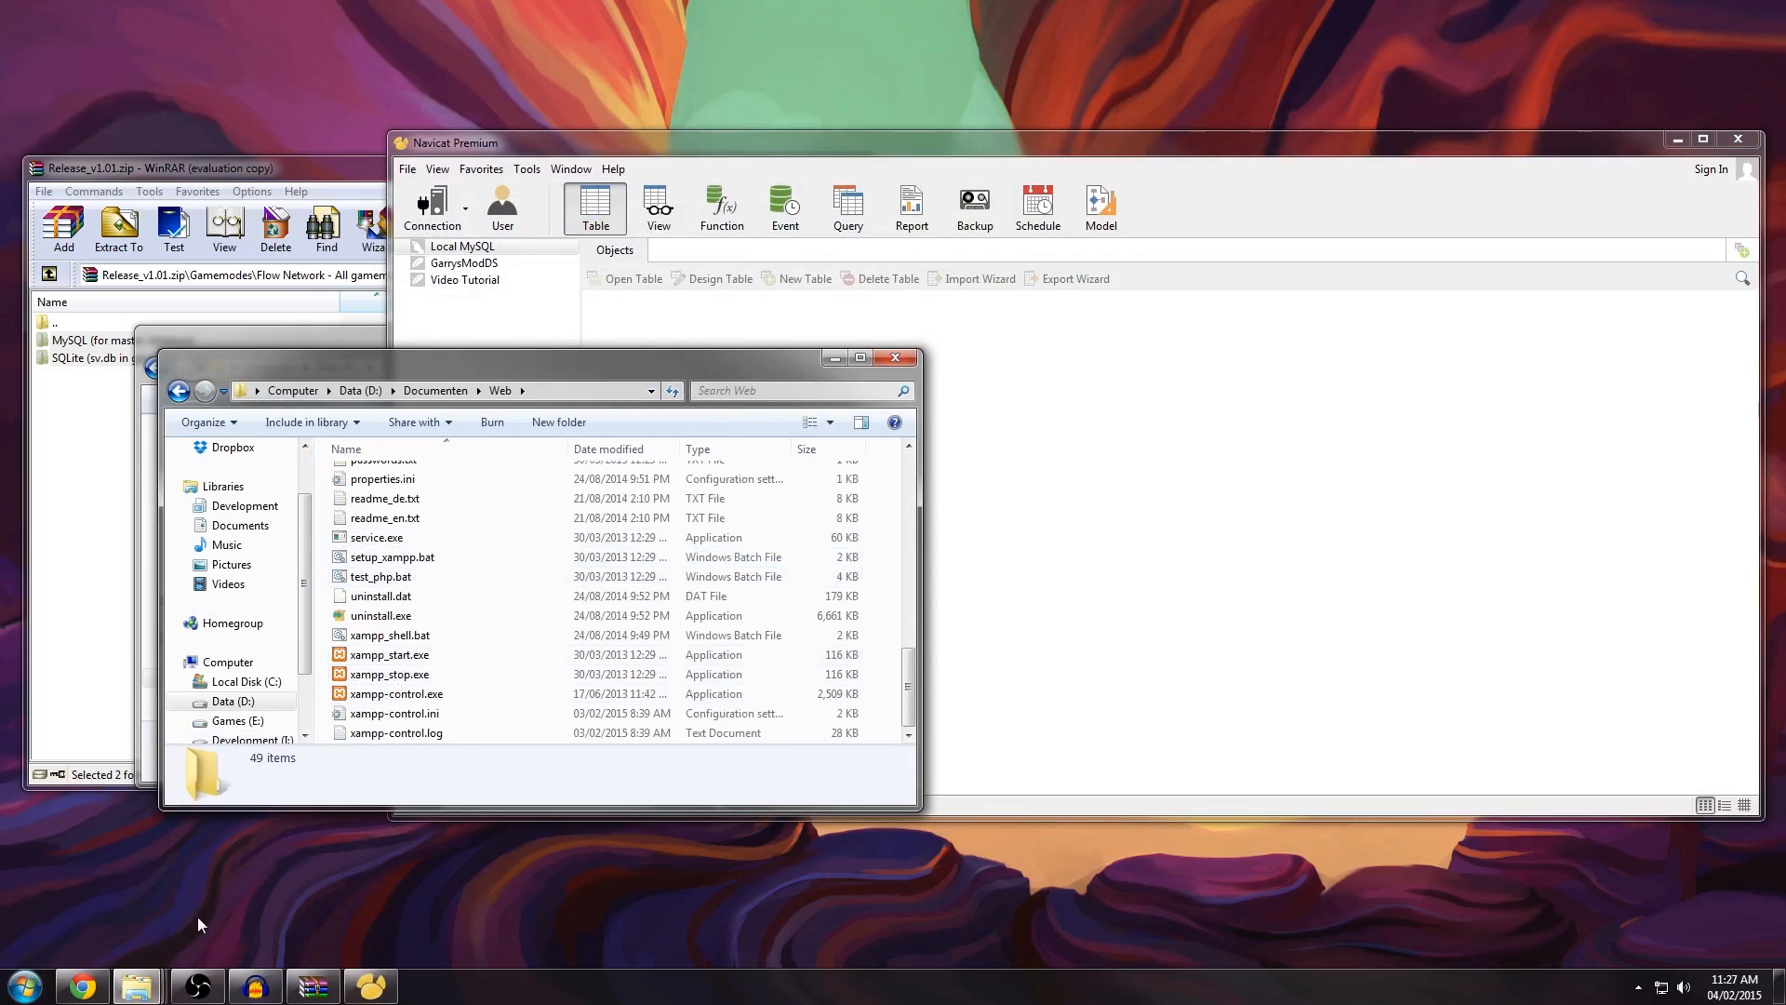
# Step: Search Google for XAMPP in Chrome
pyautogui.click(83, 986)
pyautogui.write('XAMPP')
pyautogui.press('Return')
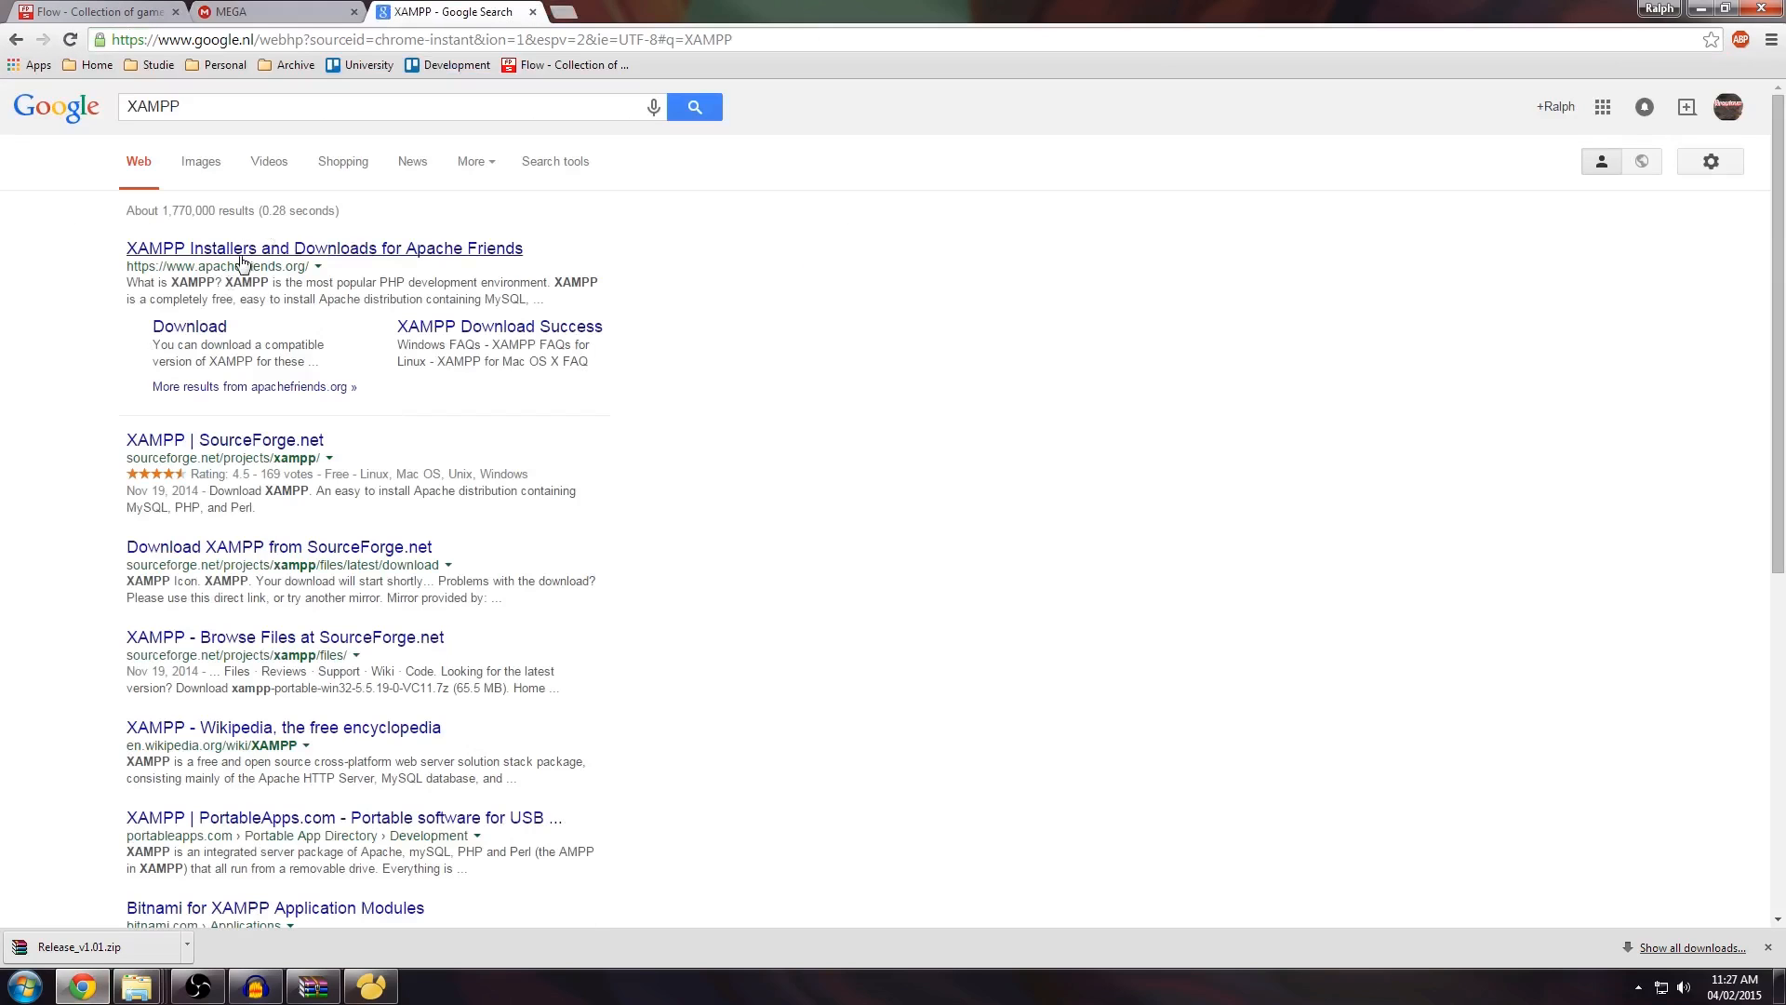
# Step: Open the XAMPP download page and find the 5.6.3 / PHP 5.6.3 version
pyautogui.click(190, 331)
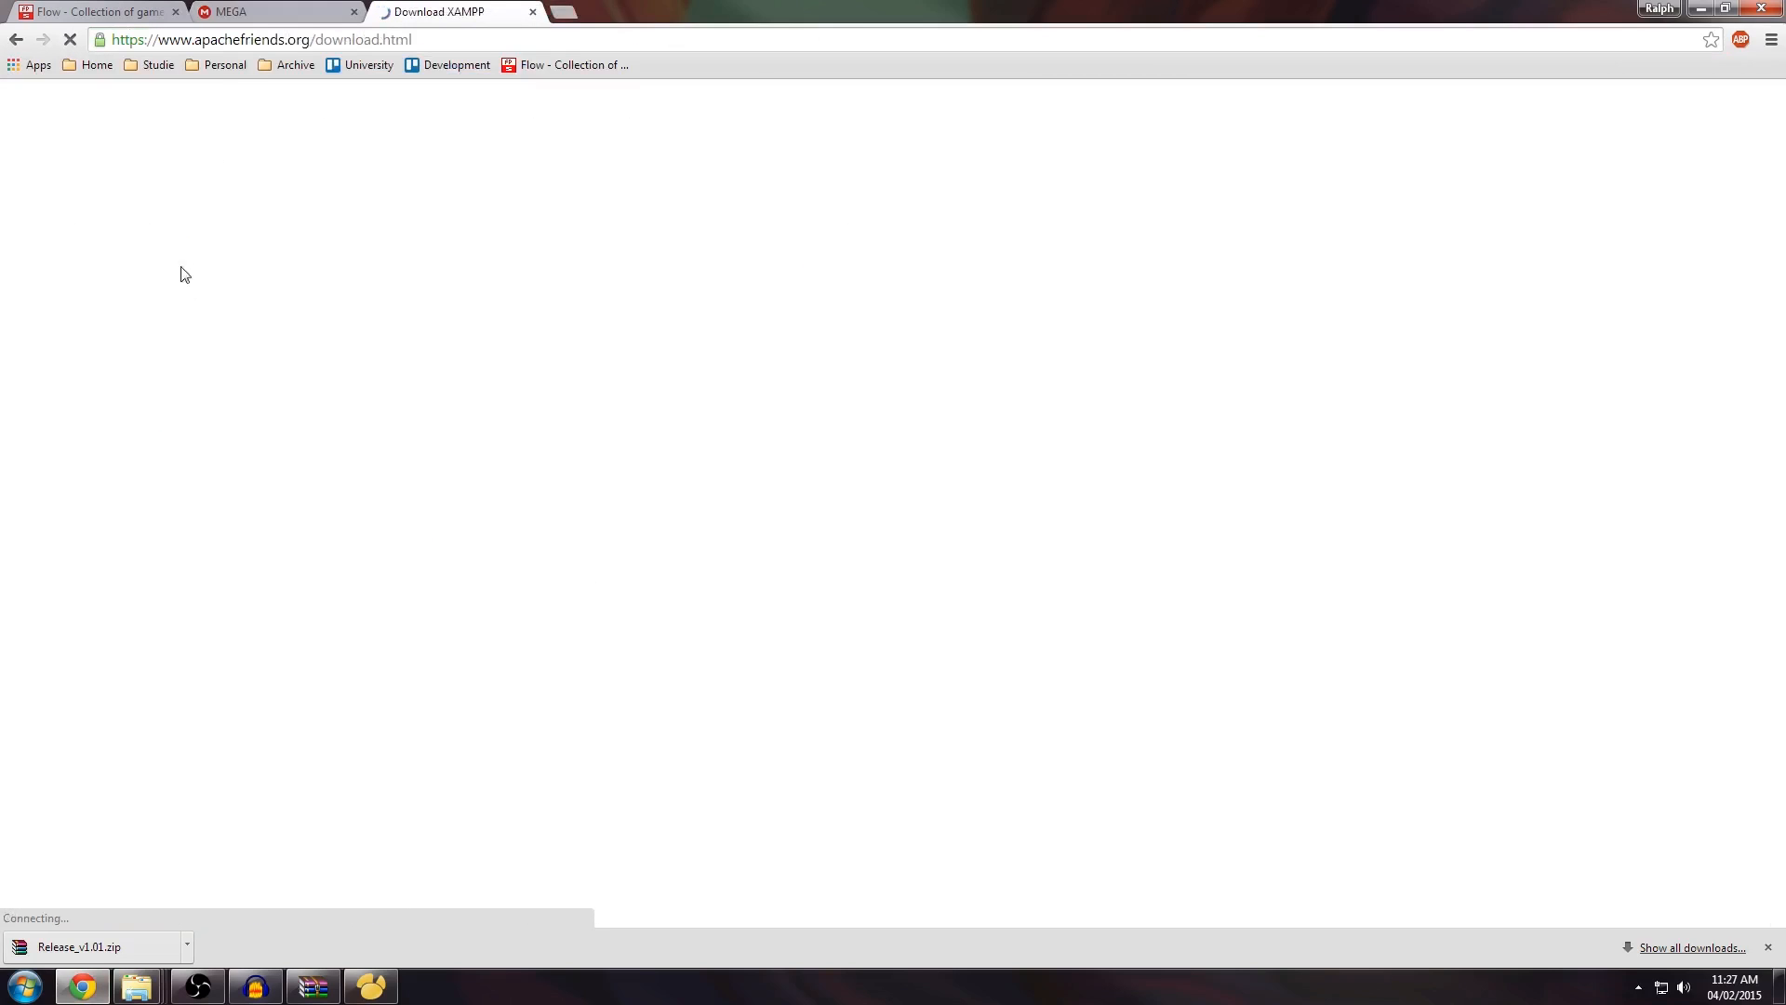
pyautogui.scroll(-1, 598, 332)
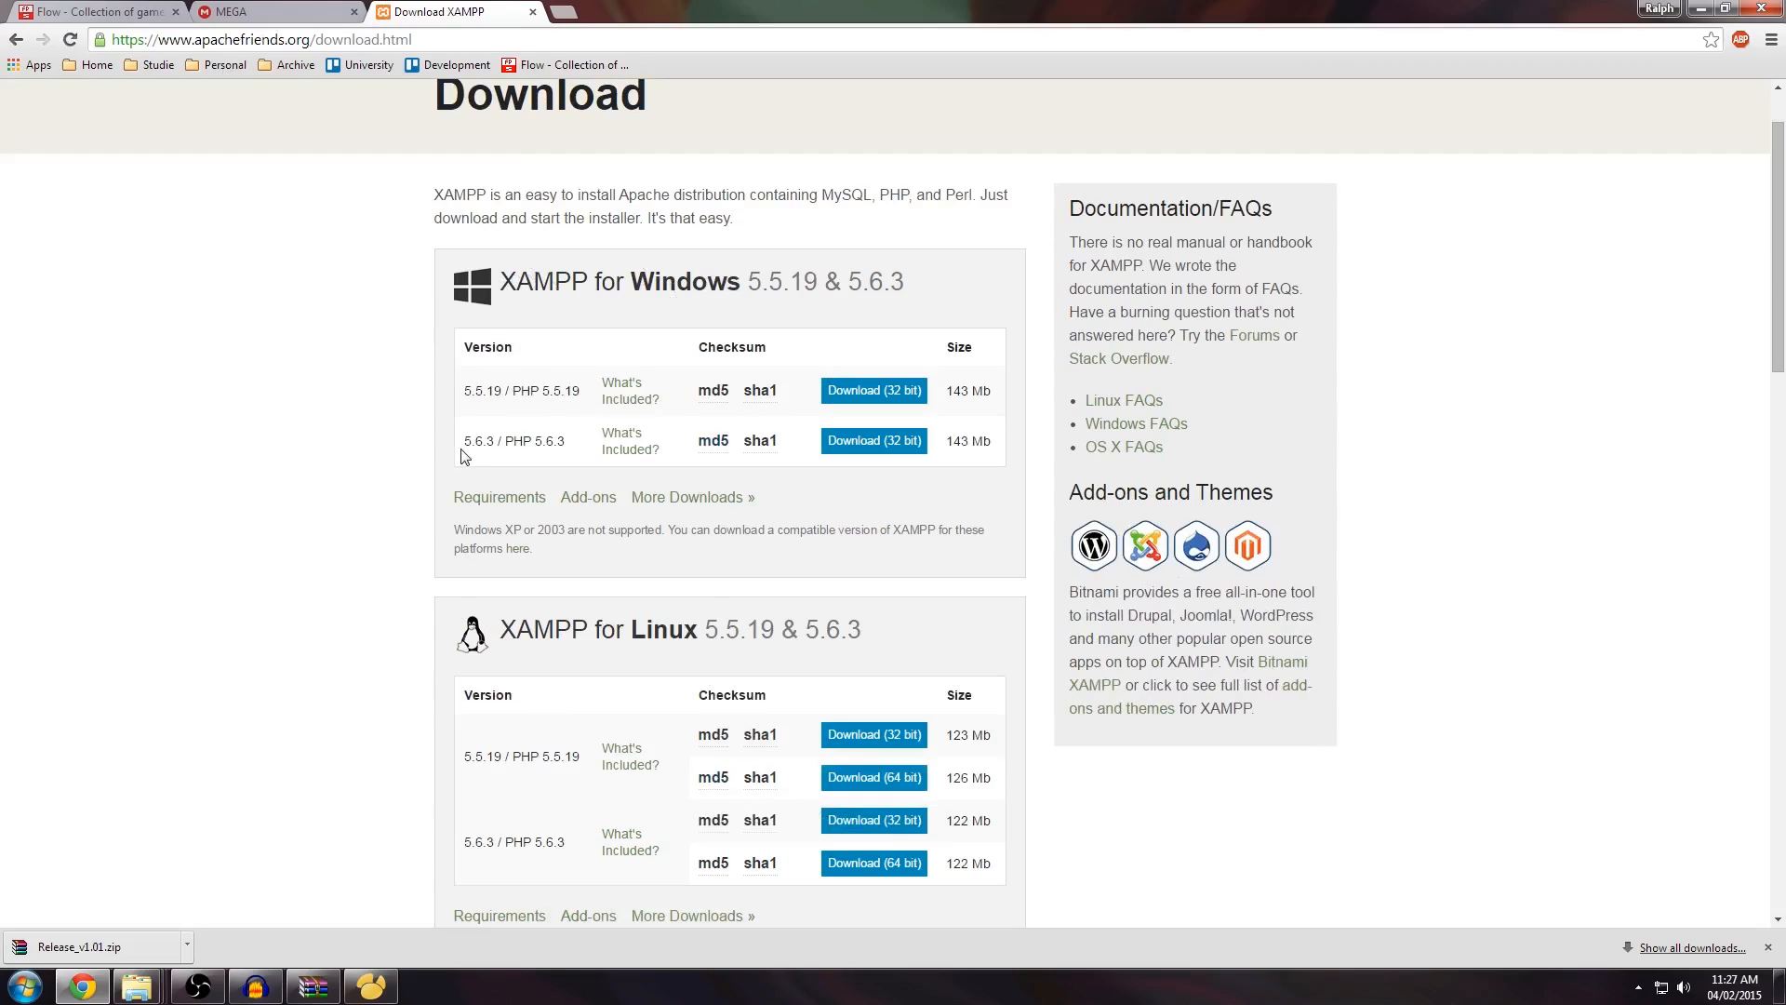
pyautogui.moveTo(462, 455); pyautogui.dragTo(569, 447)
pyautogui.click(569, 447)
# Step: Download the 32-bit XAMPP 5.6.3 Windows installer, keep it, and minimize Chrome
pyautogui.click(891, 442)
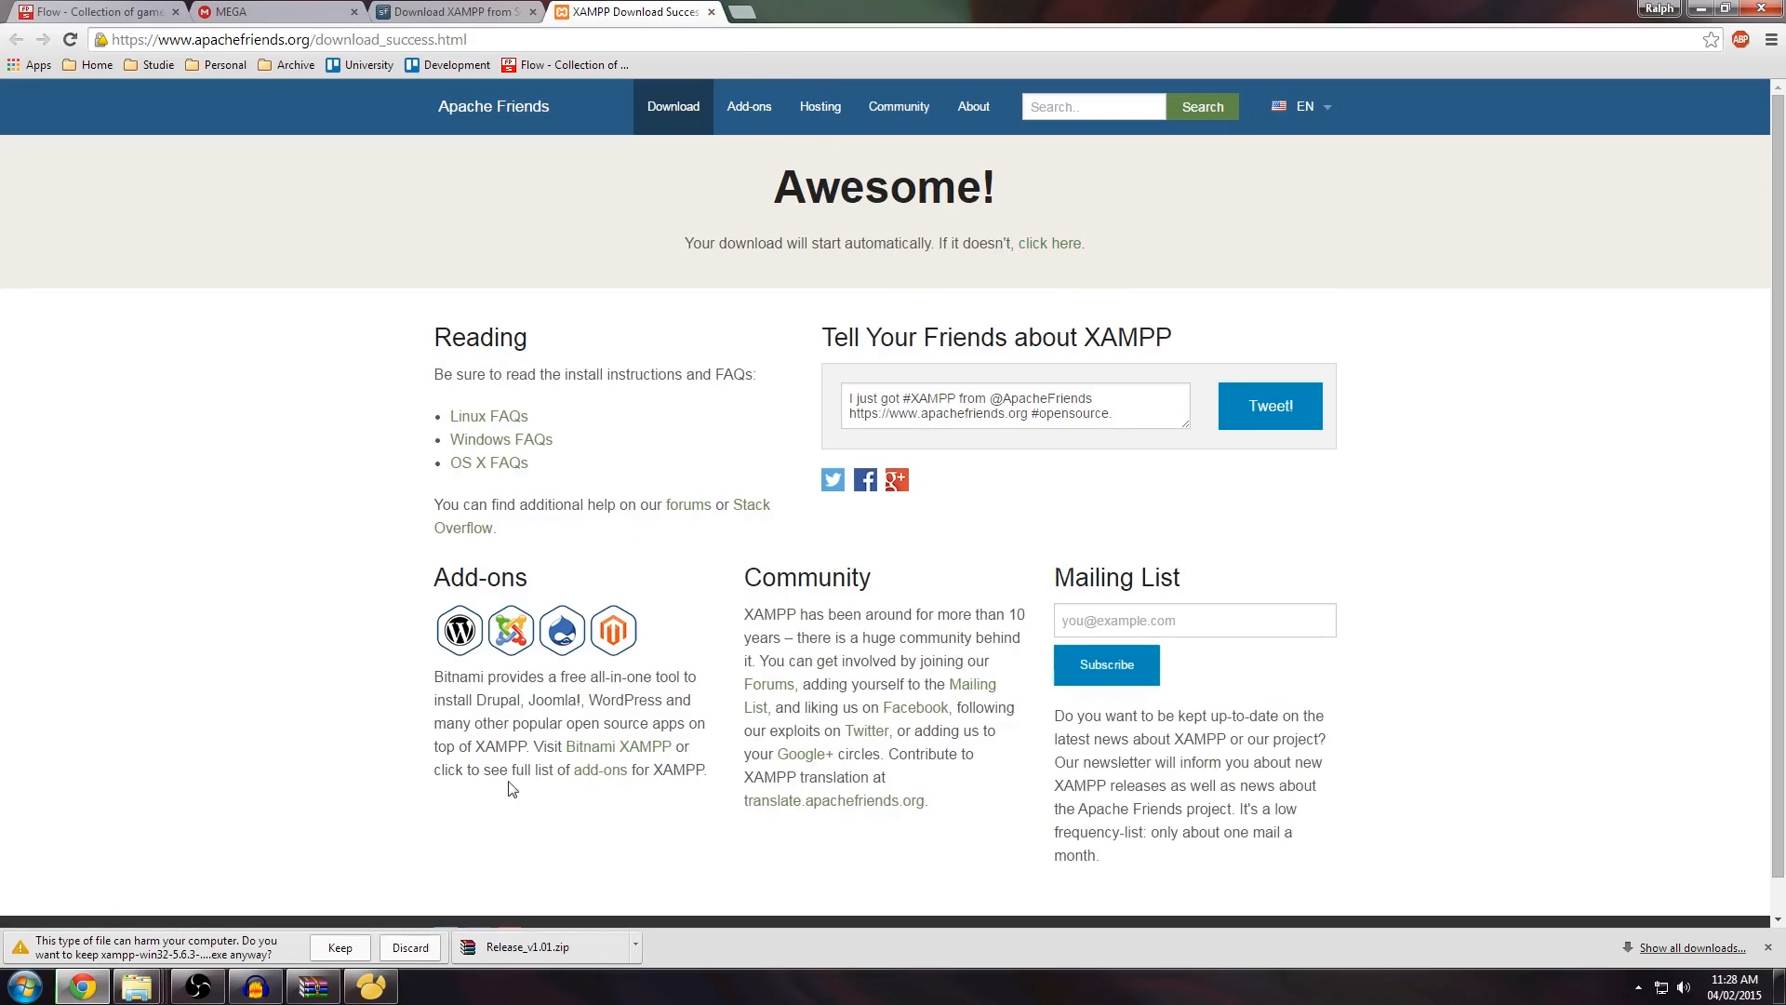
pyautogui.click(403, 949)
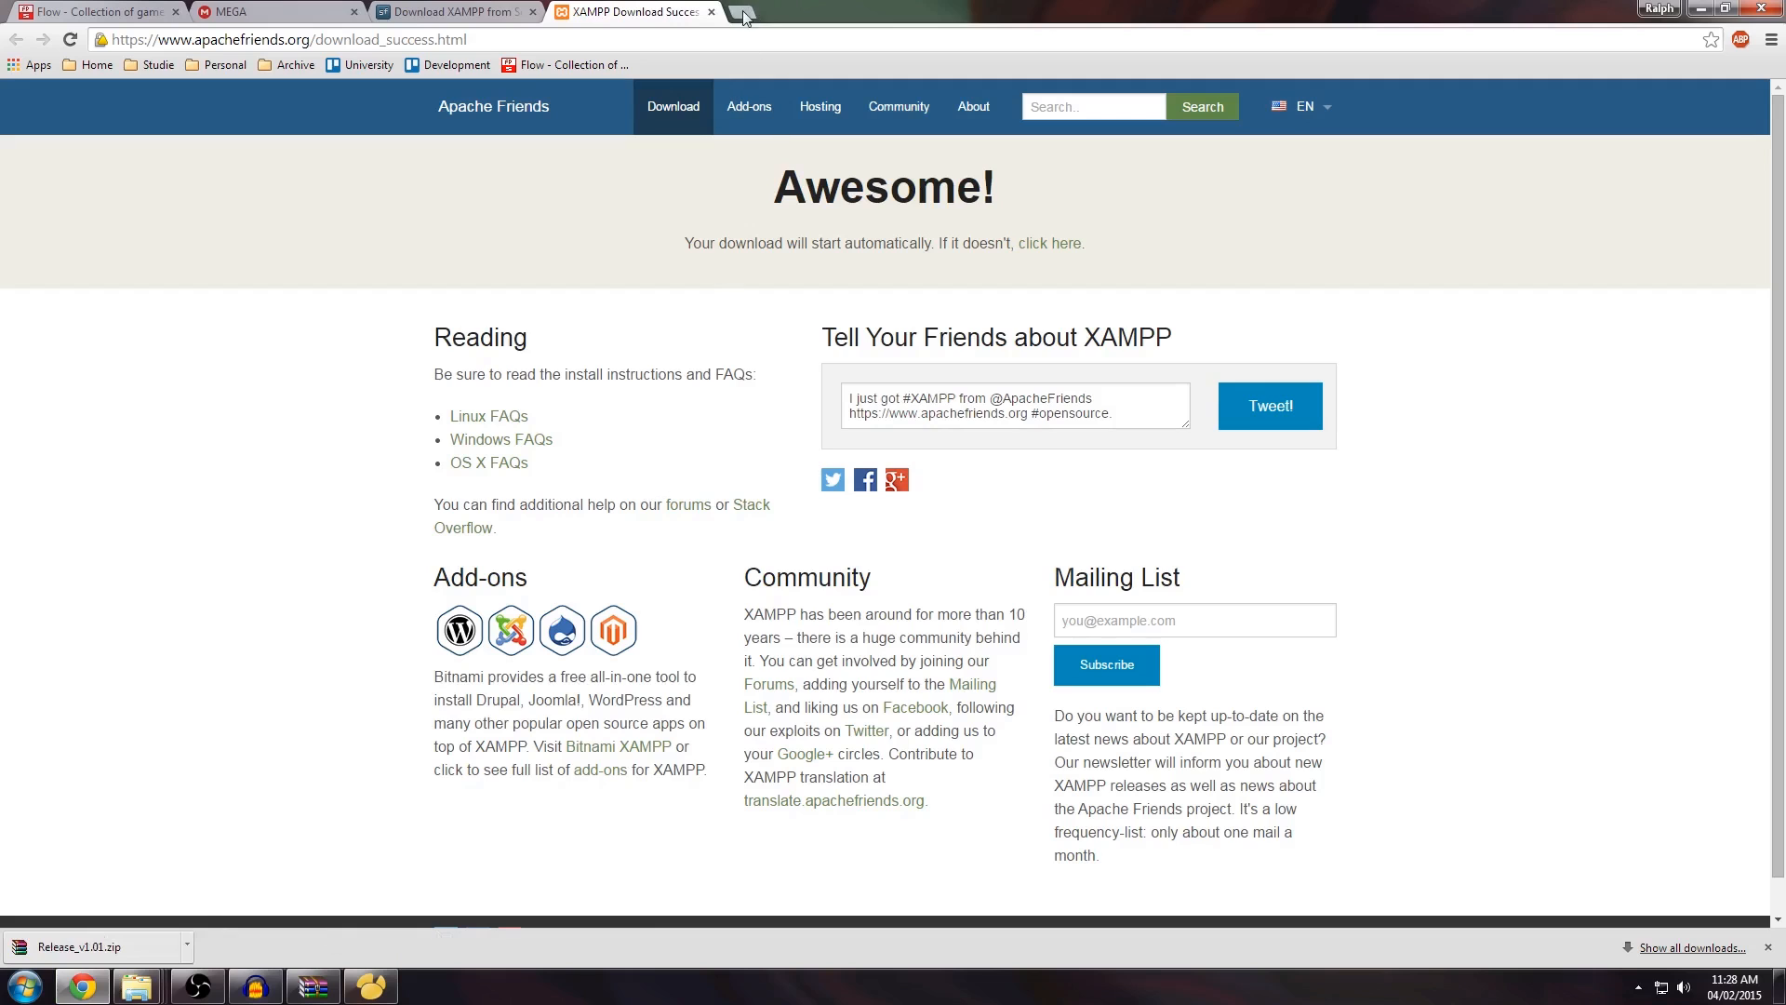
pyautogui.click(711, 11)
pyautogui.click(1696, 8)
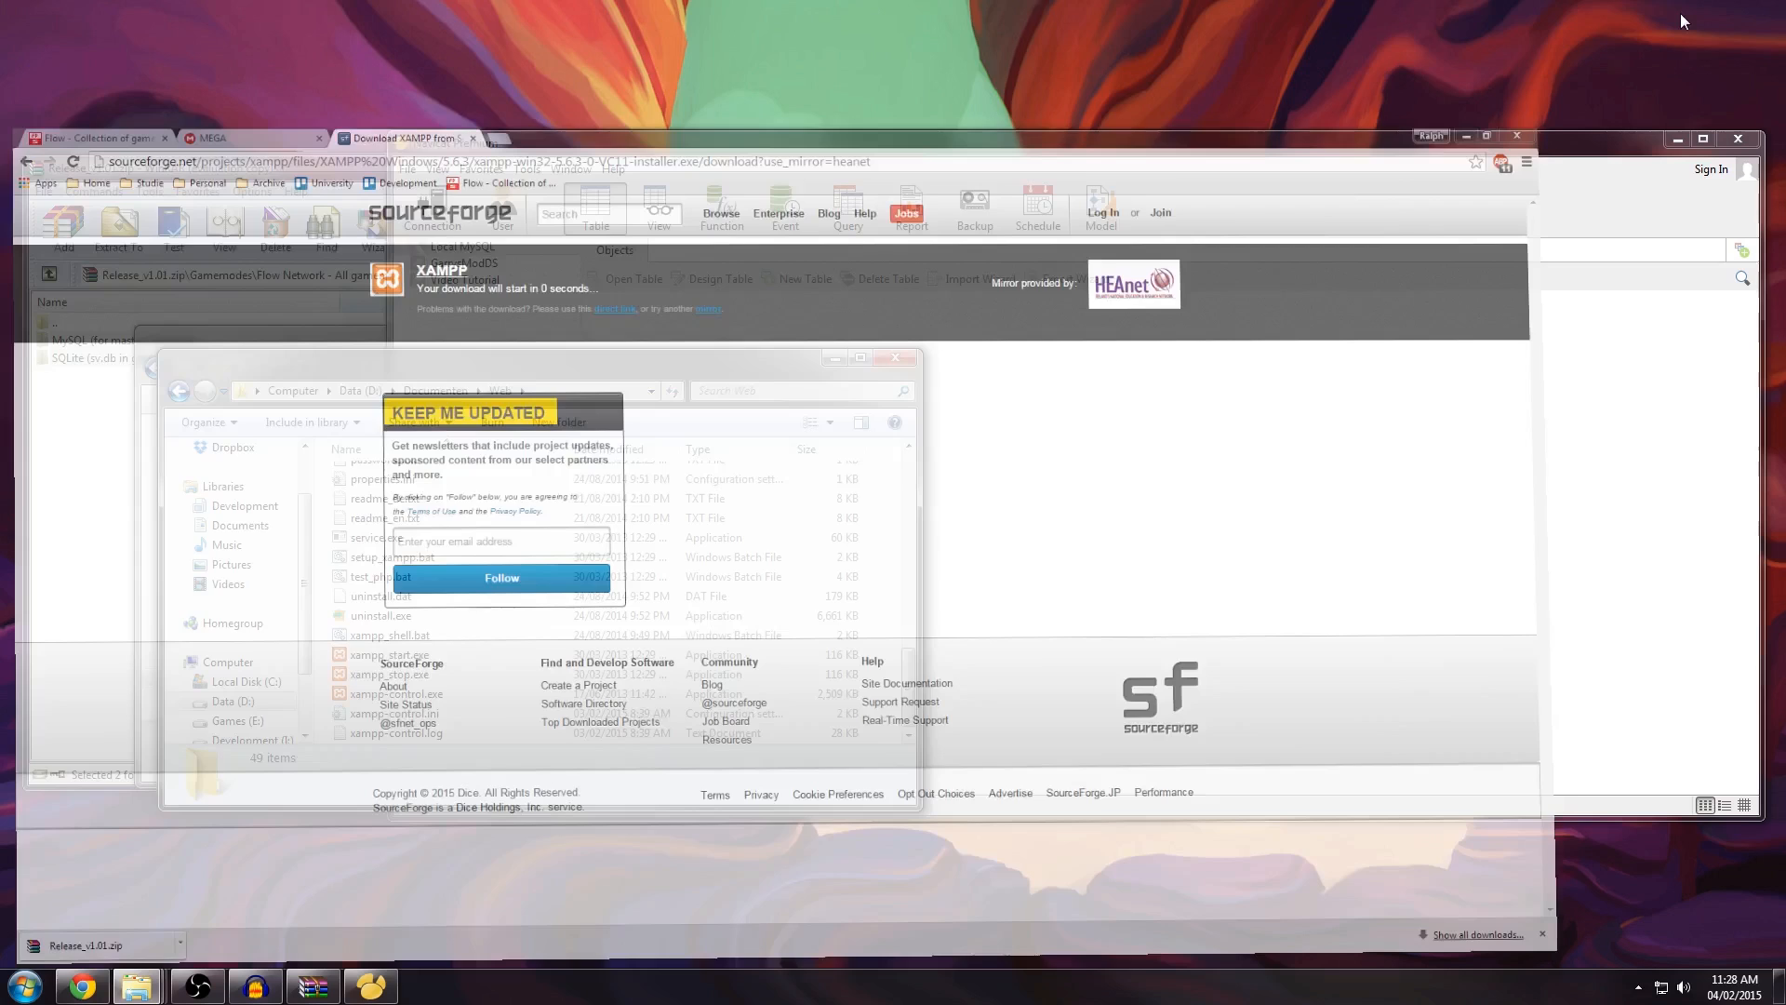
# Step: Launch the XAMPP Control Panel from xampp-control.exe
pyautogui.click(409, 694)
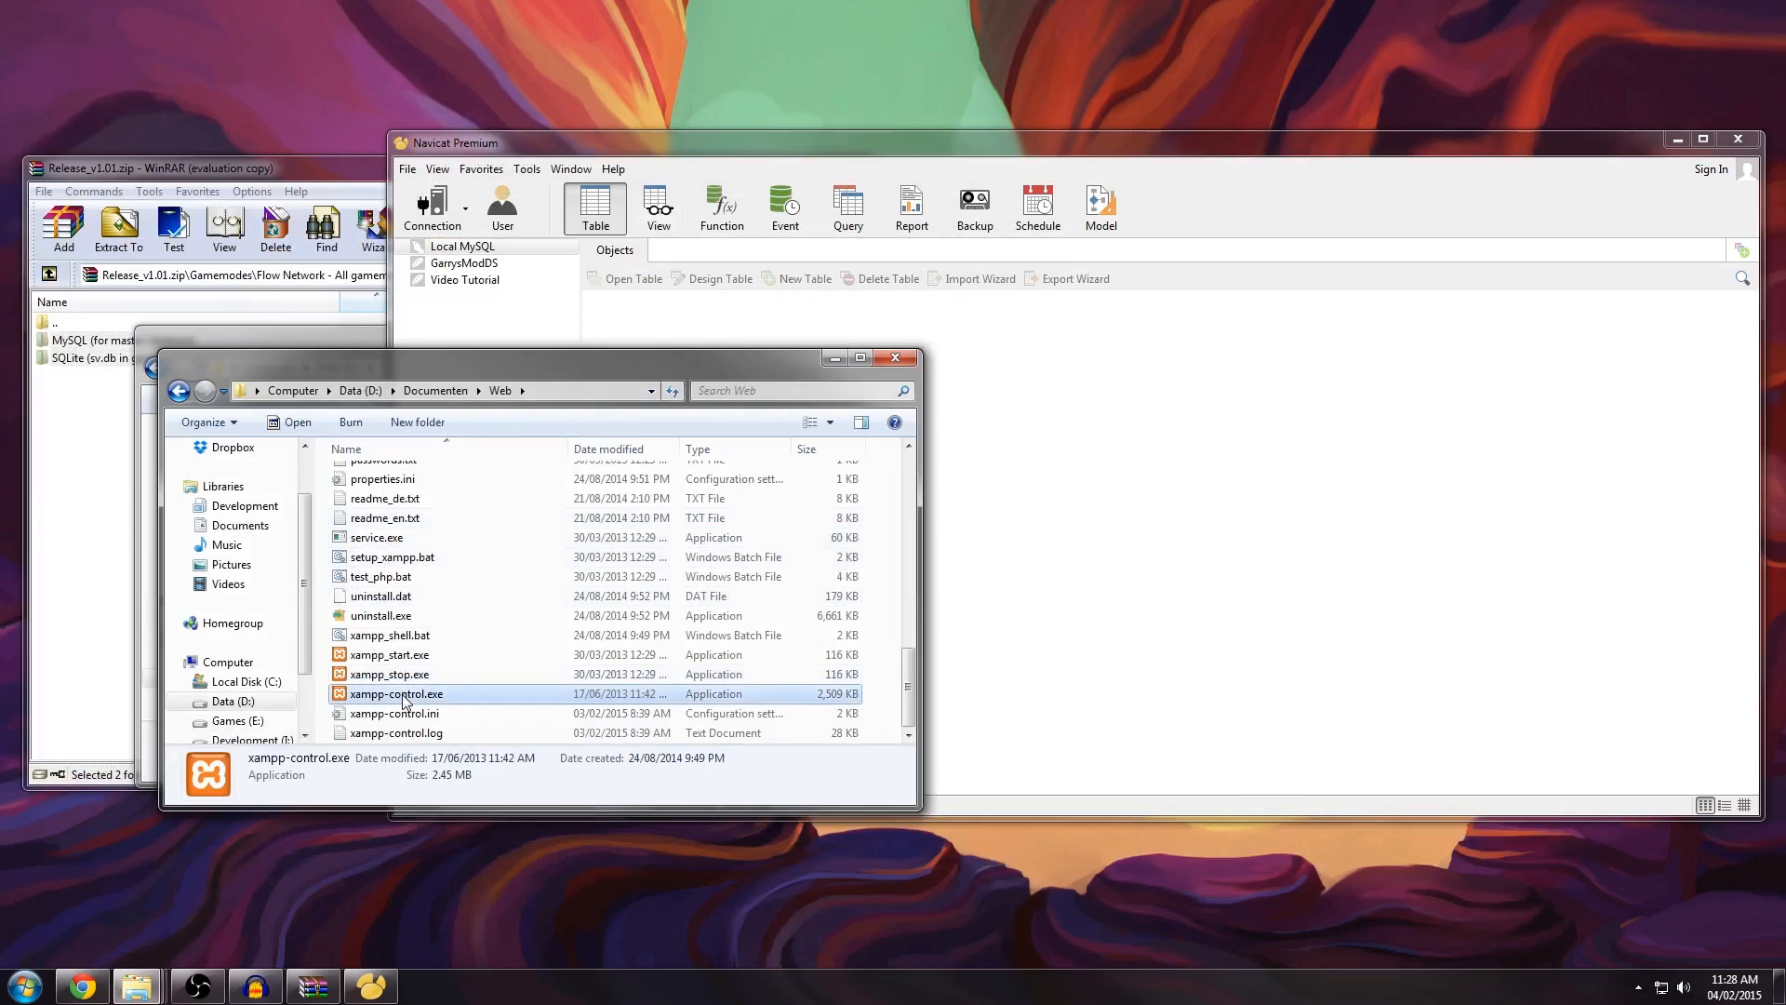
pyautogui.scroll(8, 484, 616)
pyautogui.scroll(-8, 465, 614)
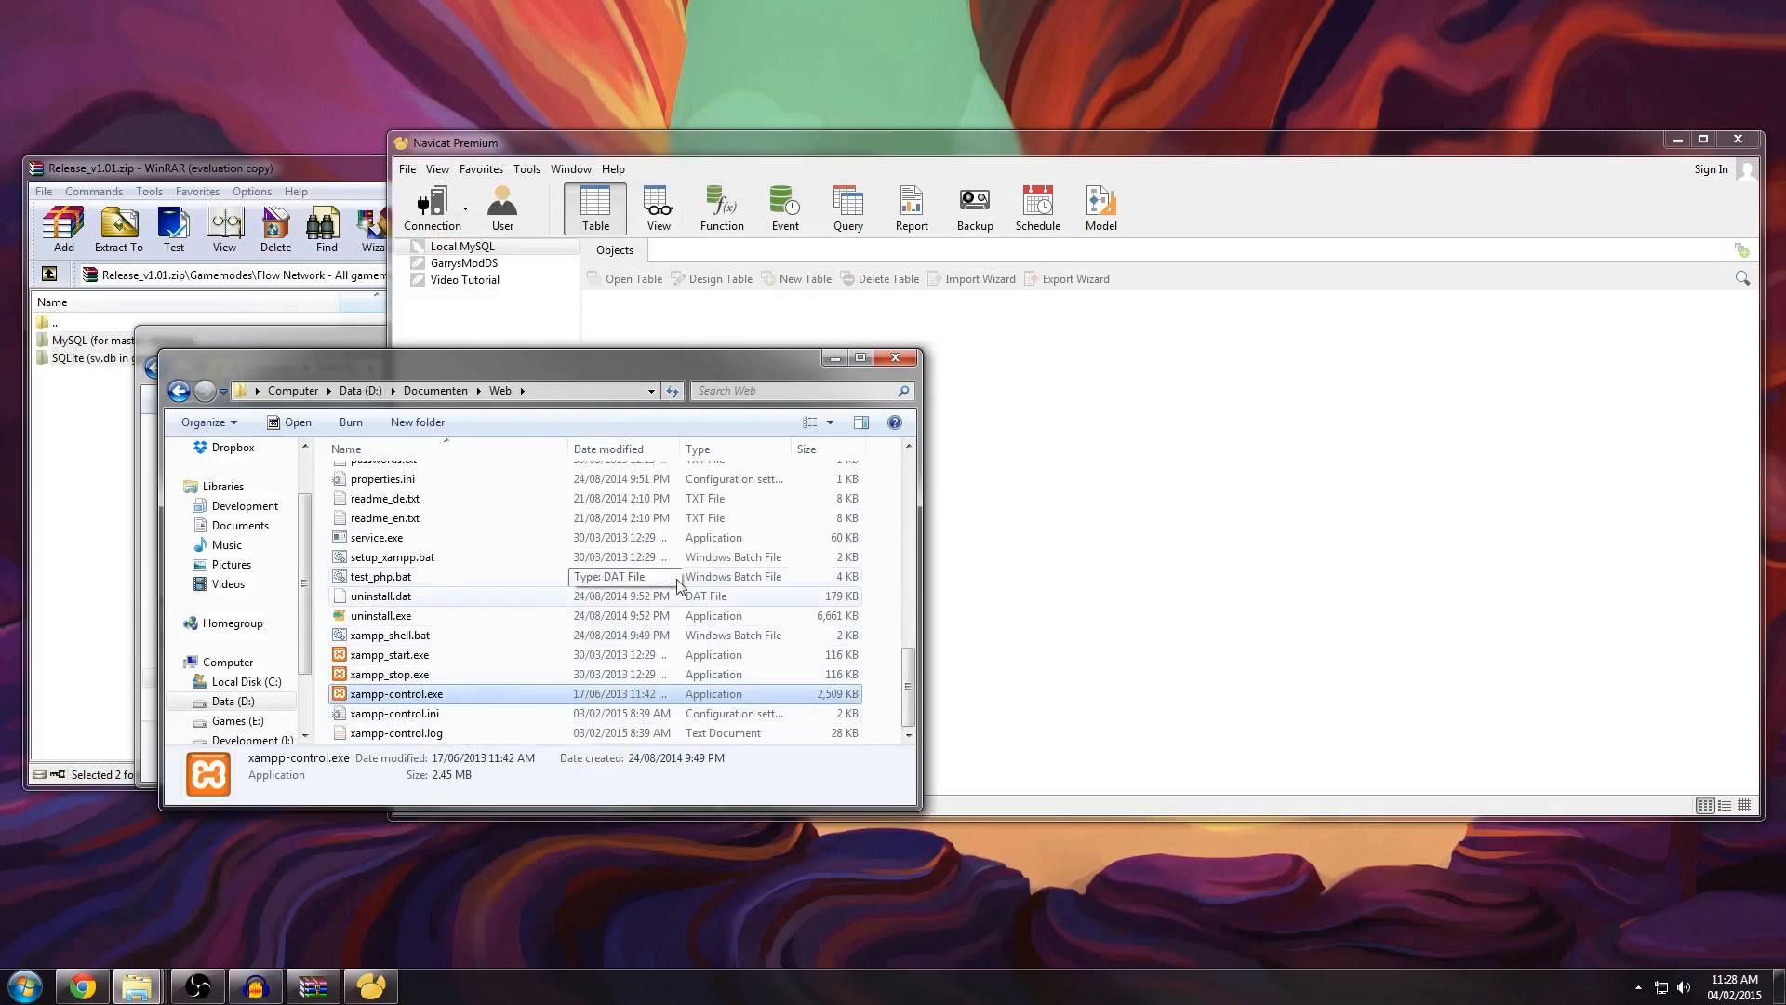
pyautogui.moveTo(908, 685)
pyautogui.mouseDown()
pyautogui.moveTo(901, 453)
pyautogui.moveTo(908, 686)
pyautogui.mouseUp()
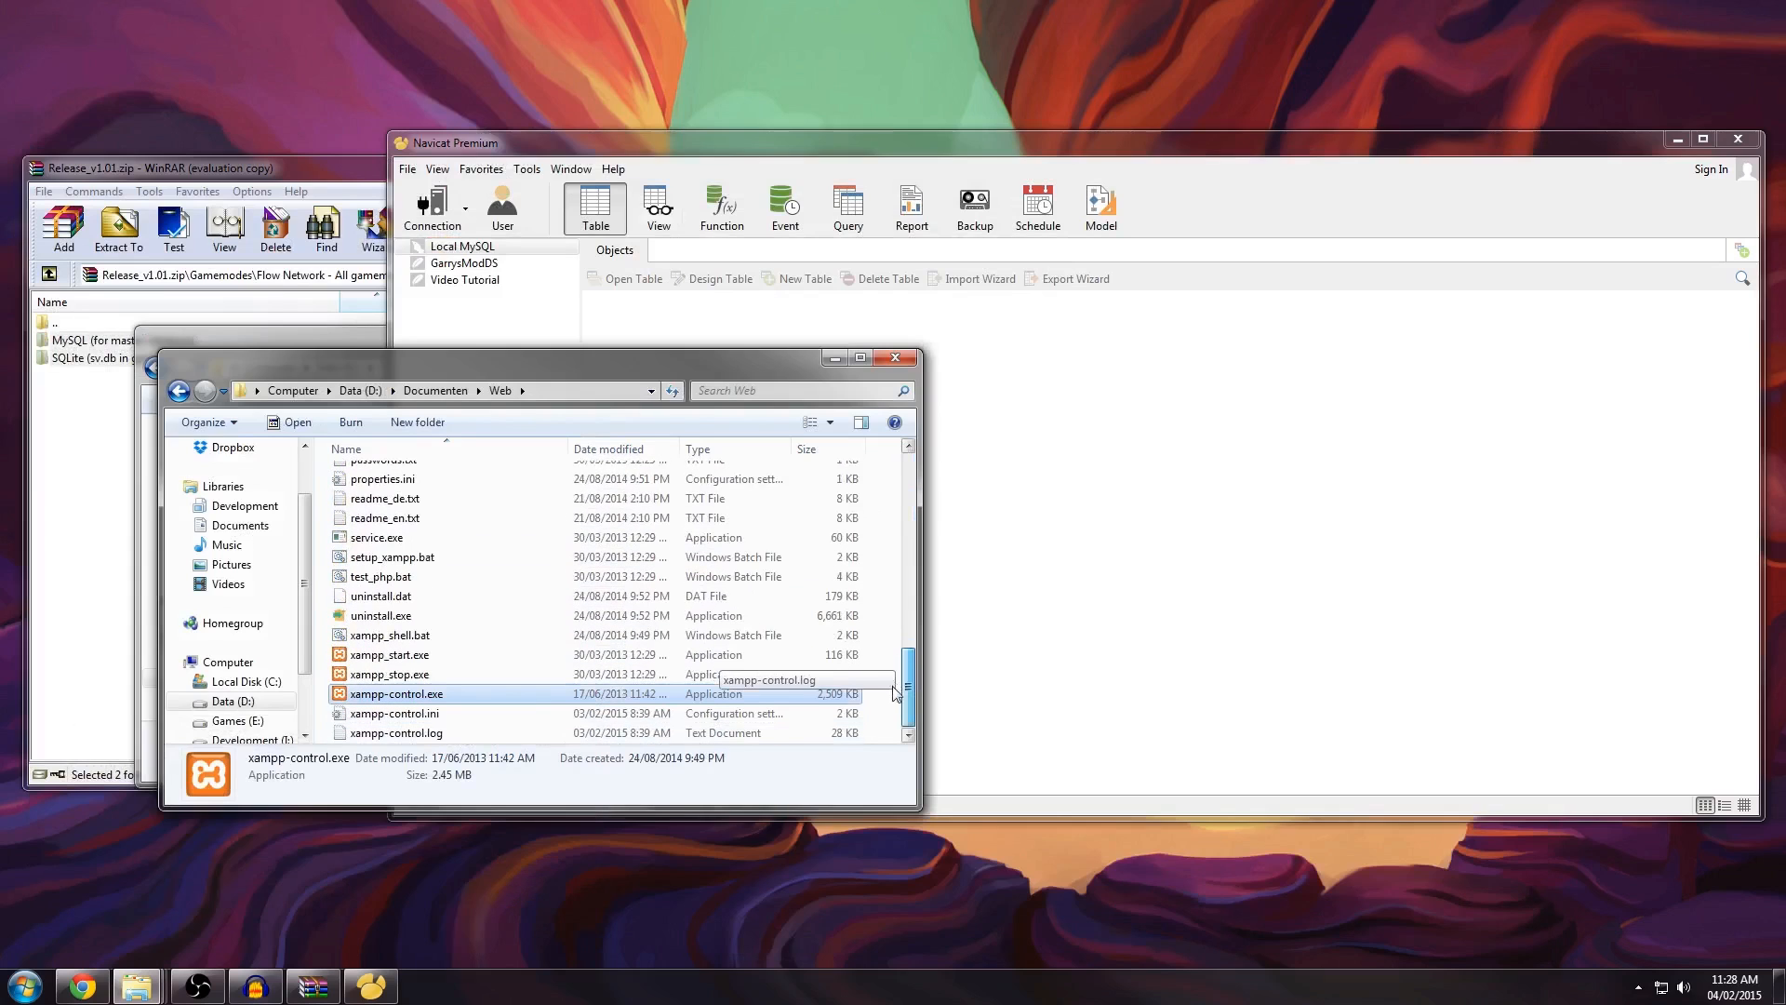
pyautogui.doubleClick(415, 704)
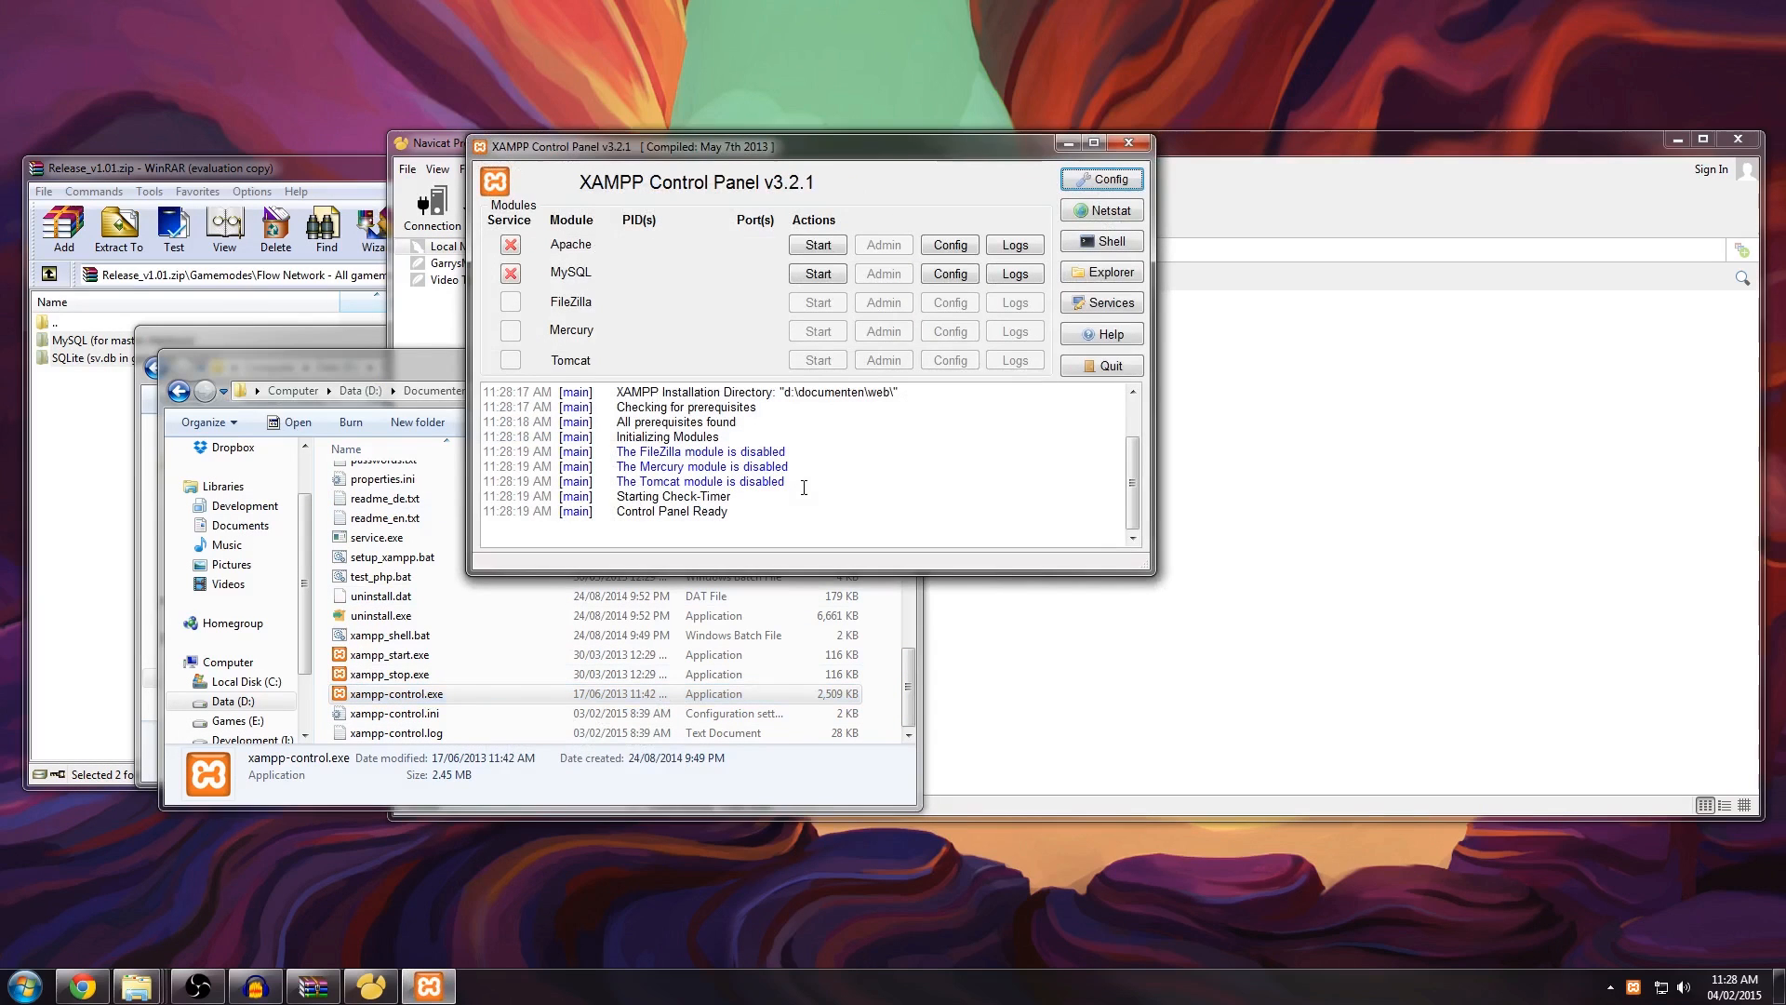
pyautogui.moveTo(785, 158); pyautogui.dragTo(854, 229)
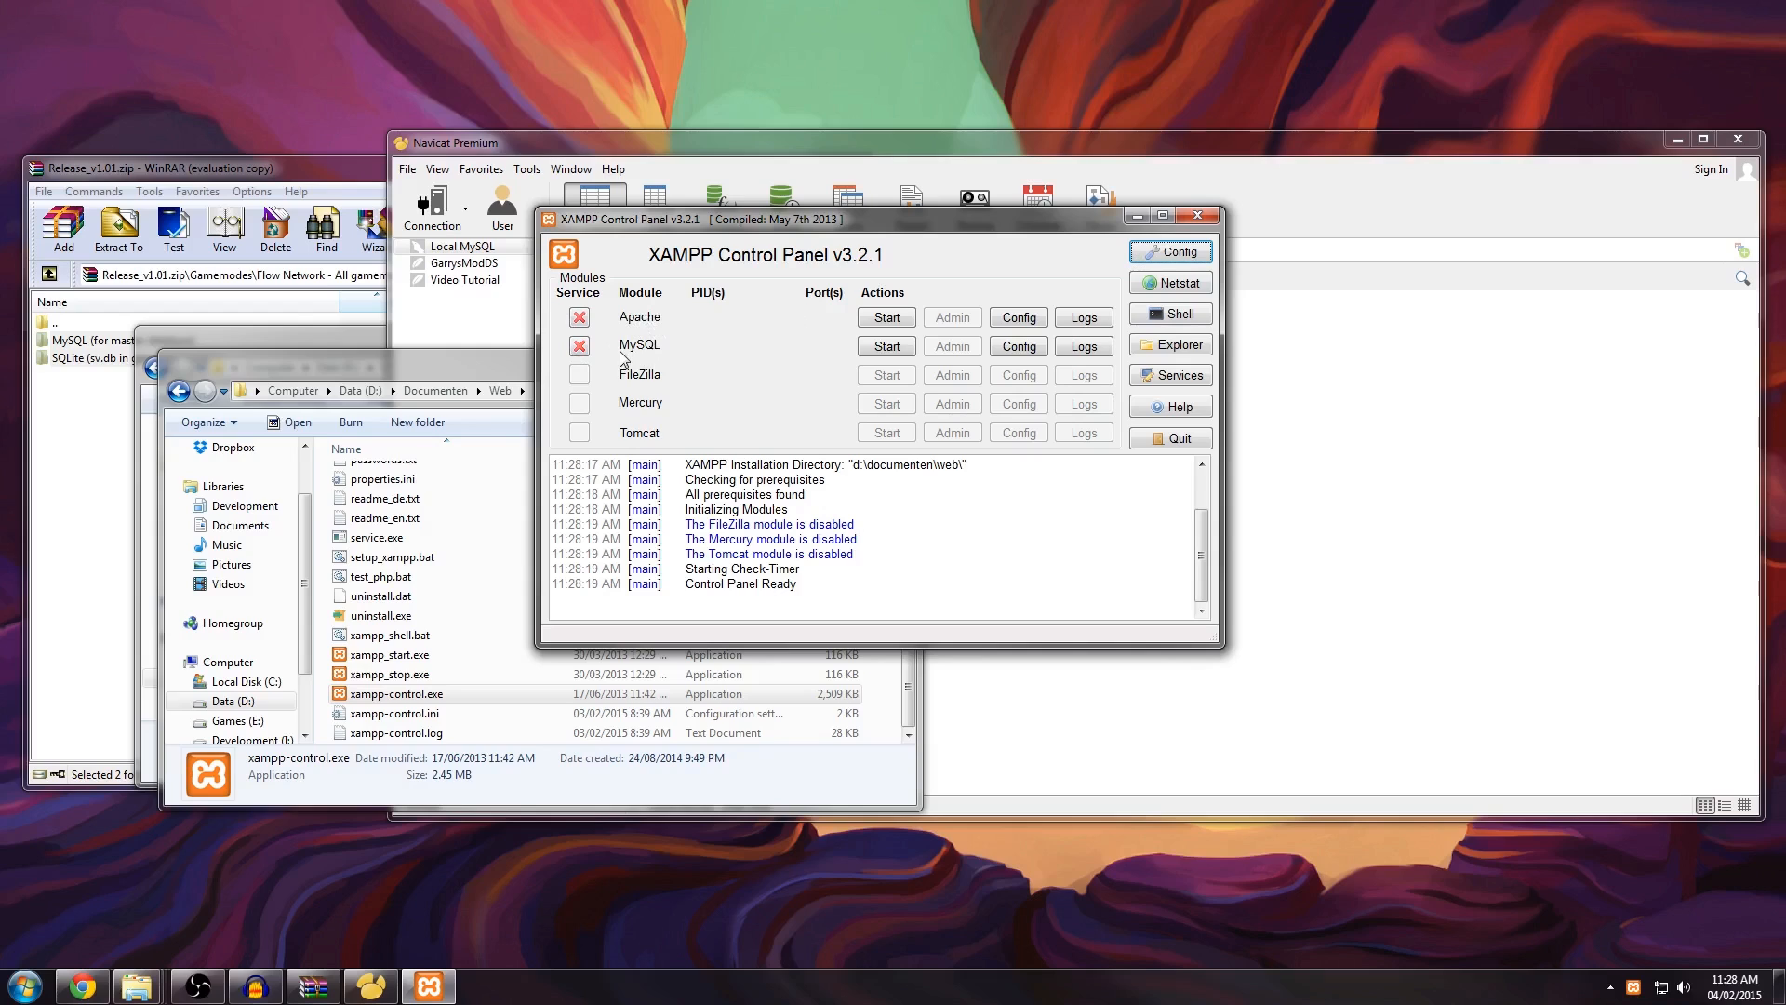
# Step: Start the MySQL module on port 3306 and minimize the control panel
pyautogui.click(871, 345)
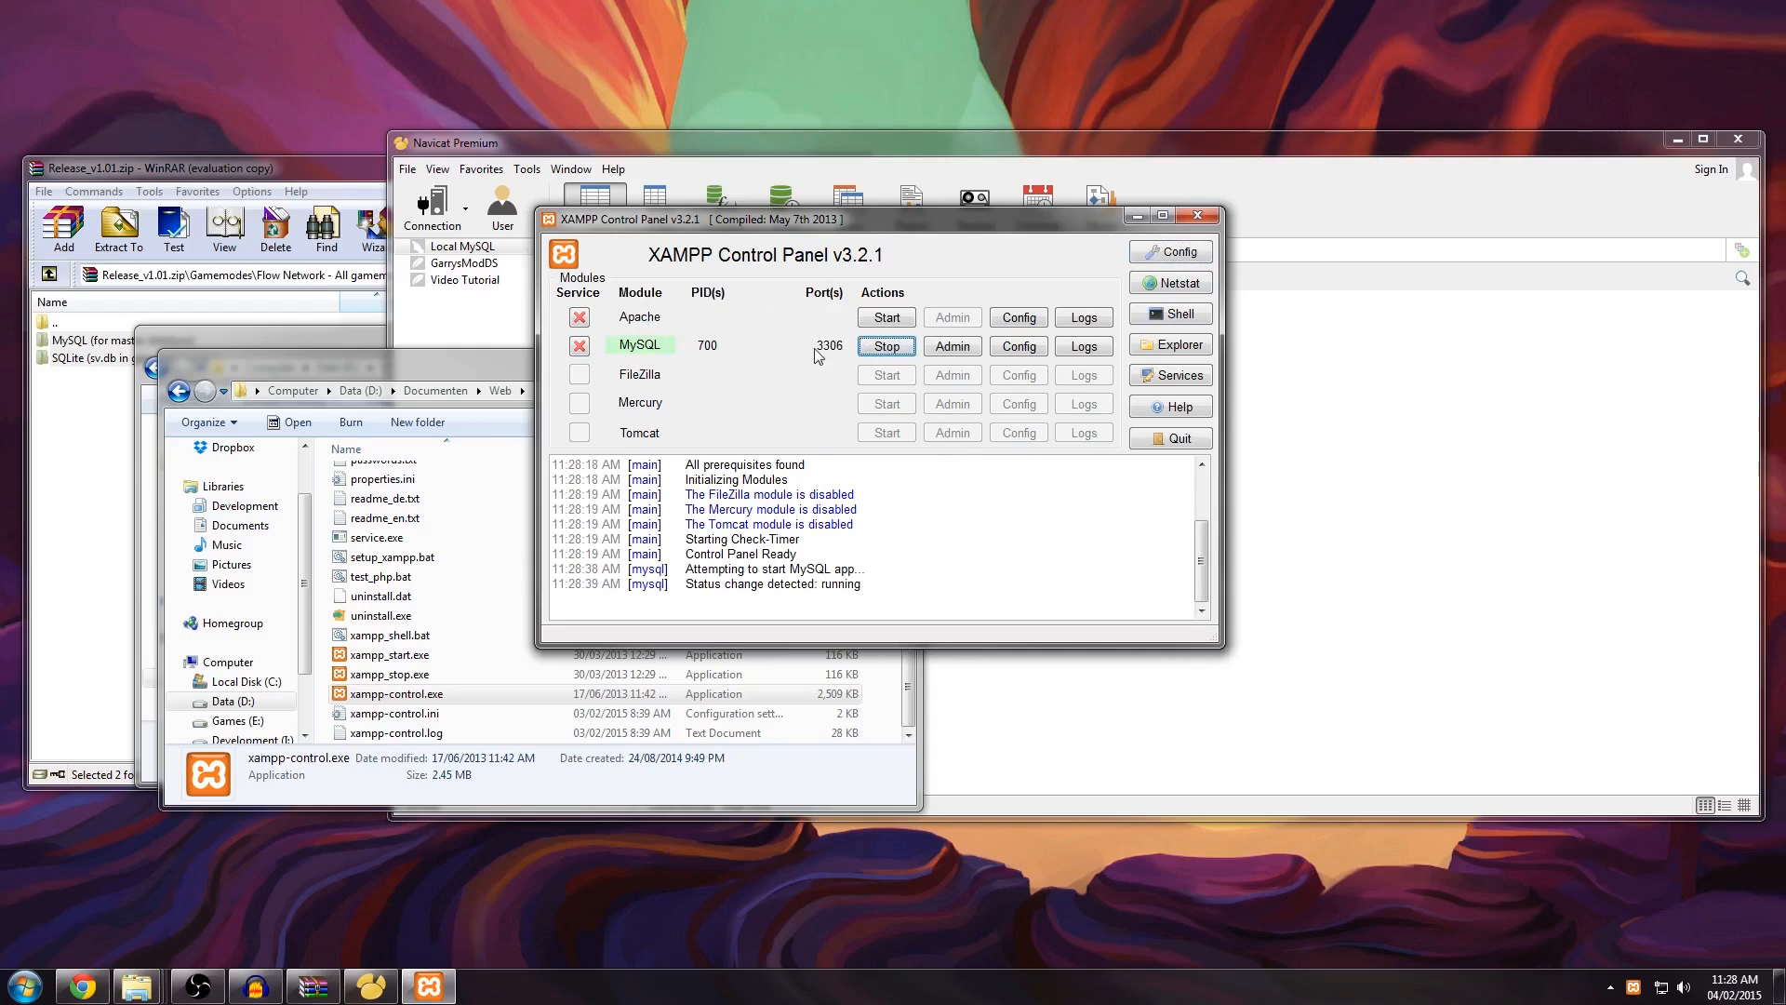
pyautogui.click(1137, 217)
pyautogui.rightClick(467, 305)
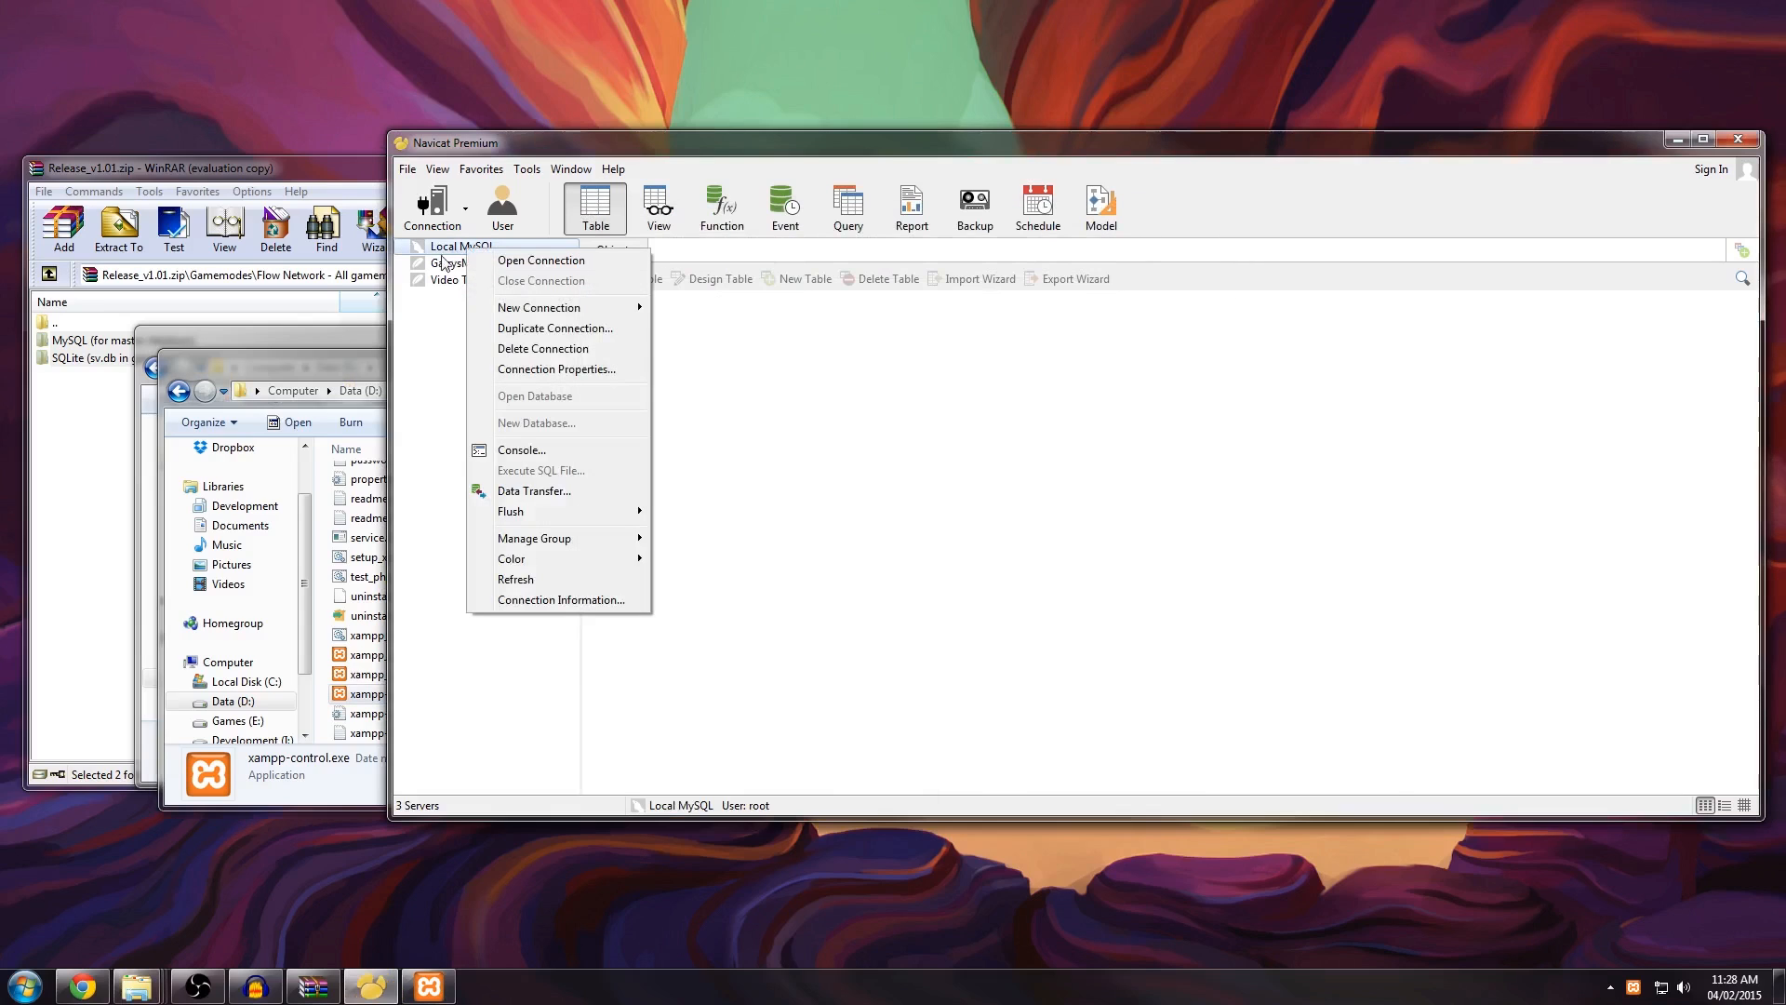
# Step: Create a new MySQL connection named My XAMPP Connection
pyautogui.rightClick(437, 332)
pyautogui.moveTo(532, 398)
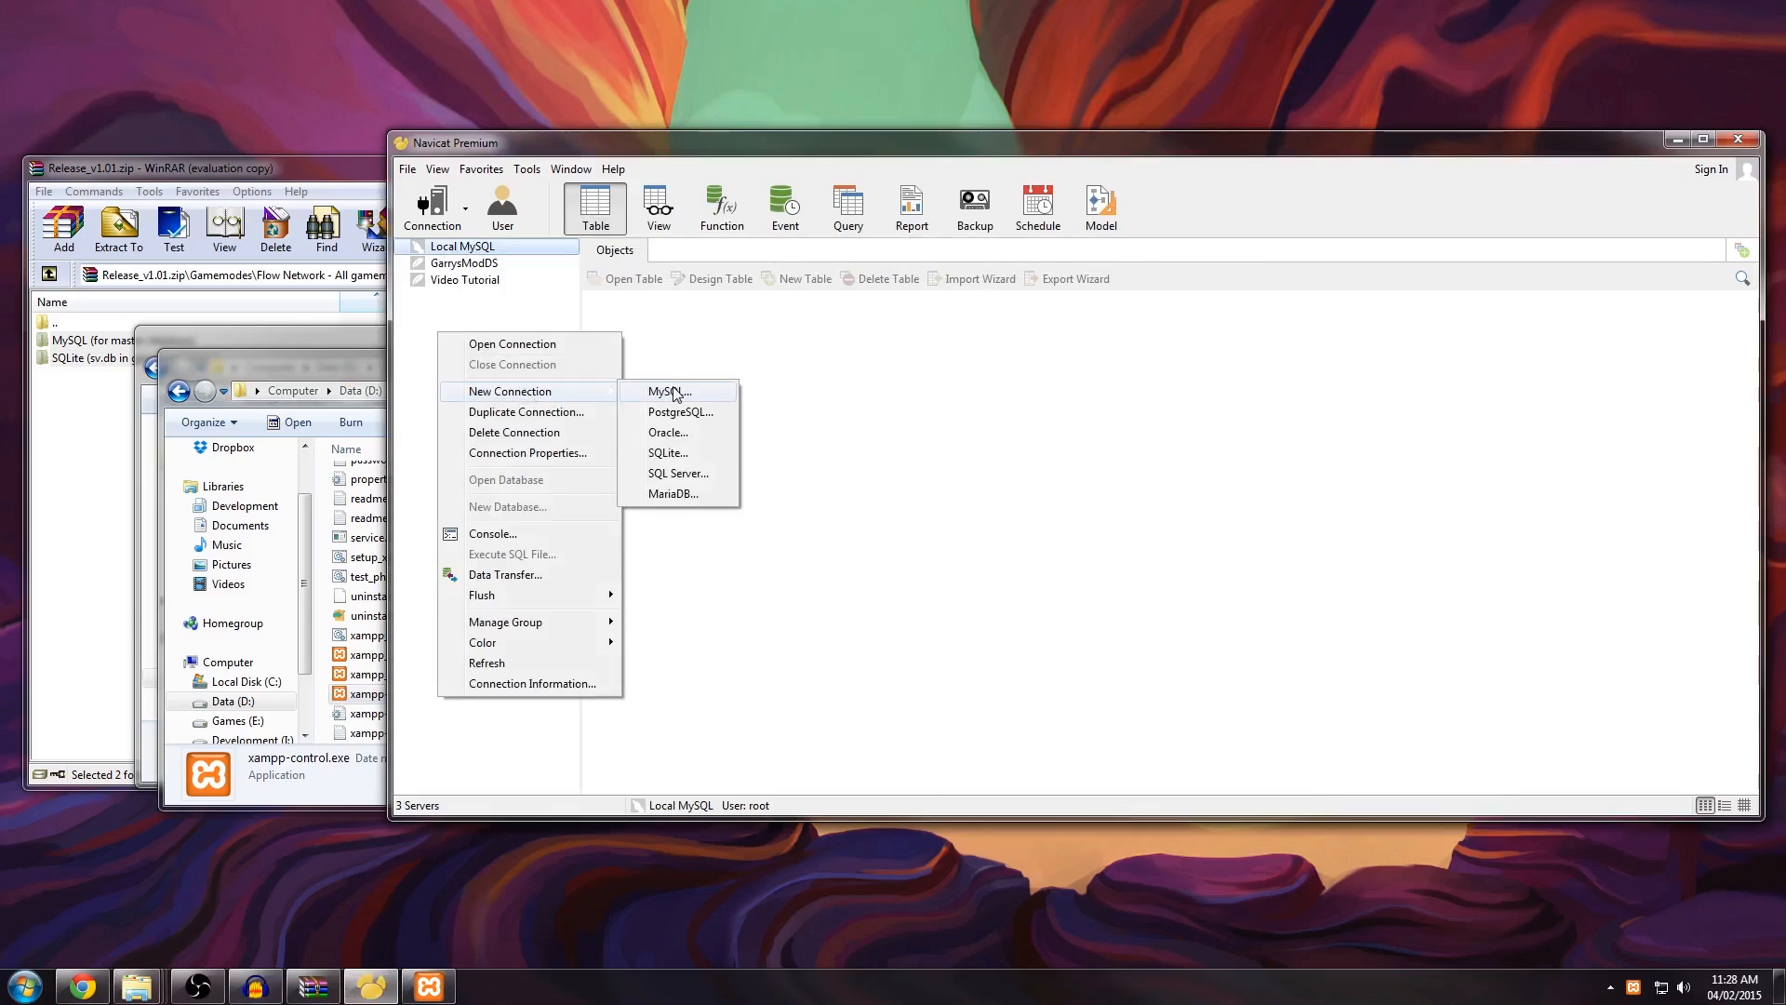
pyautogui.click(671, 391)
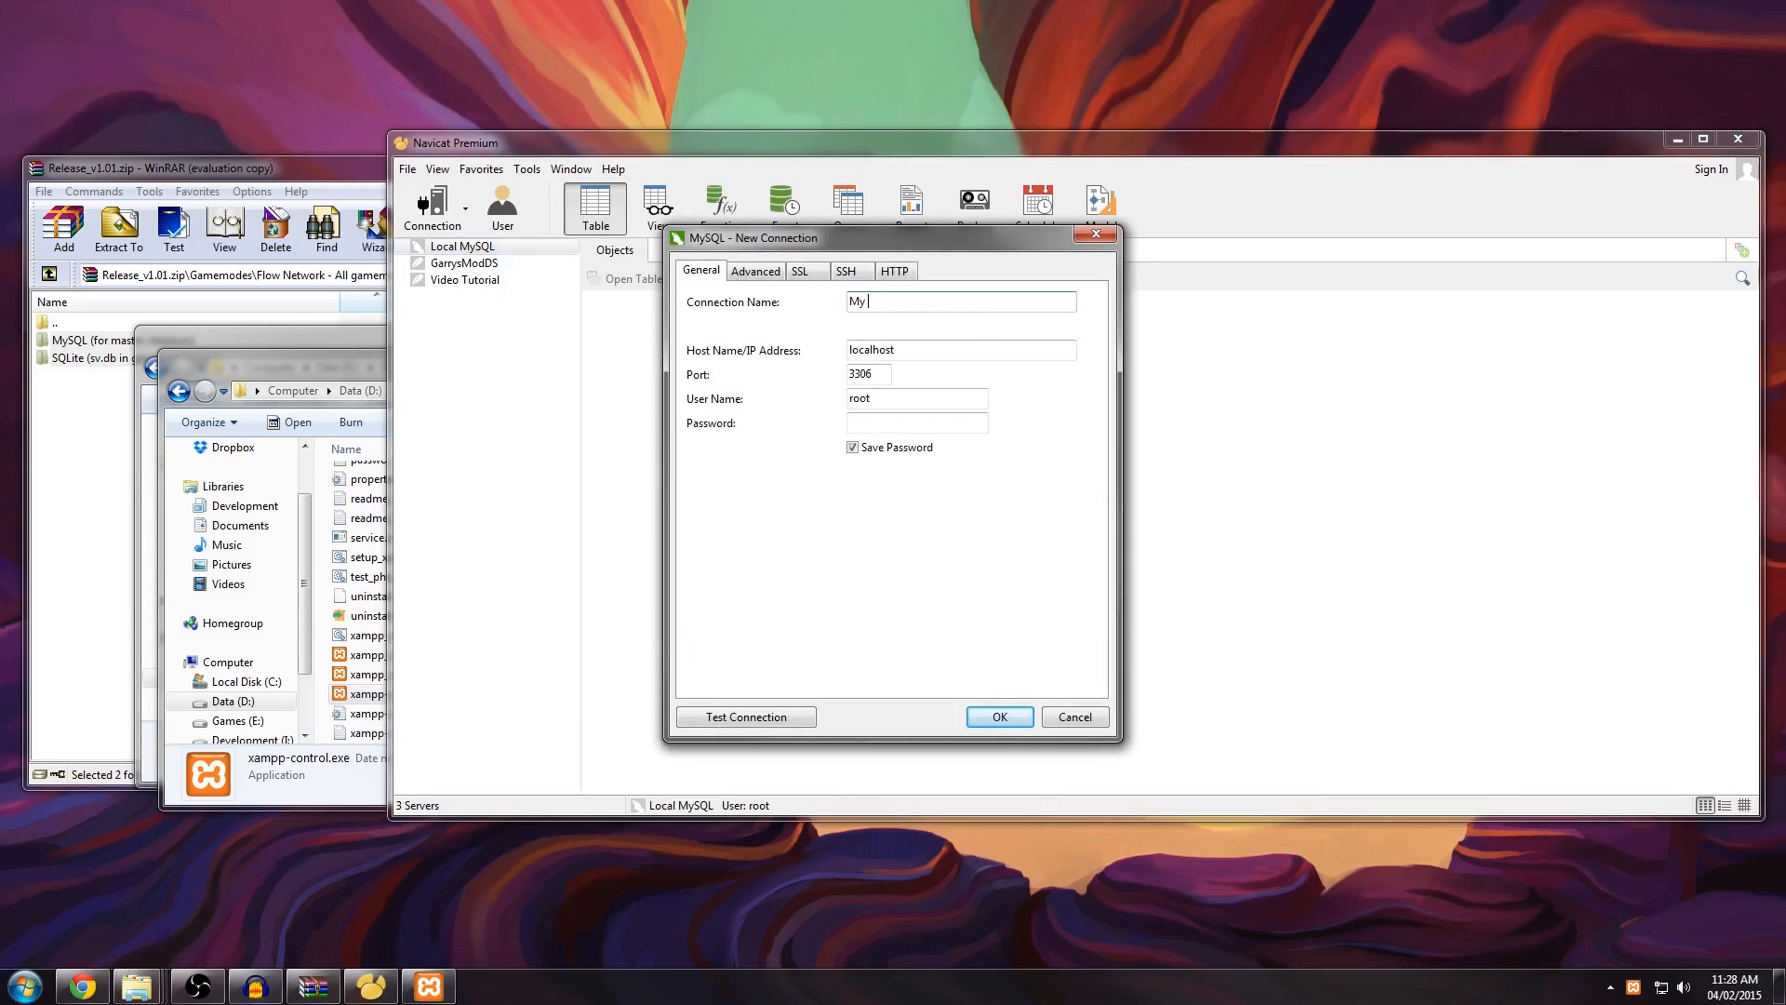
pyautogui.write('My XAMPP Connection')
pyautogui.press('Tab')
# Step: Verify host localhost, port 3306 and user root, then test the connection successfully
pyautogui.click(969, 354)
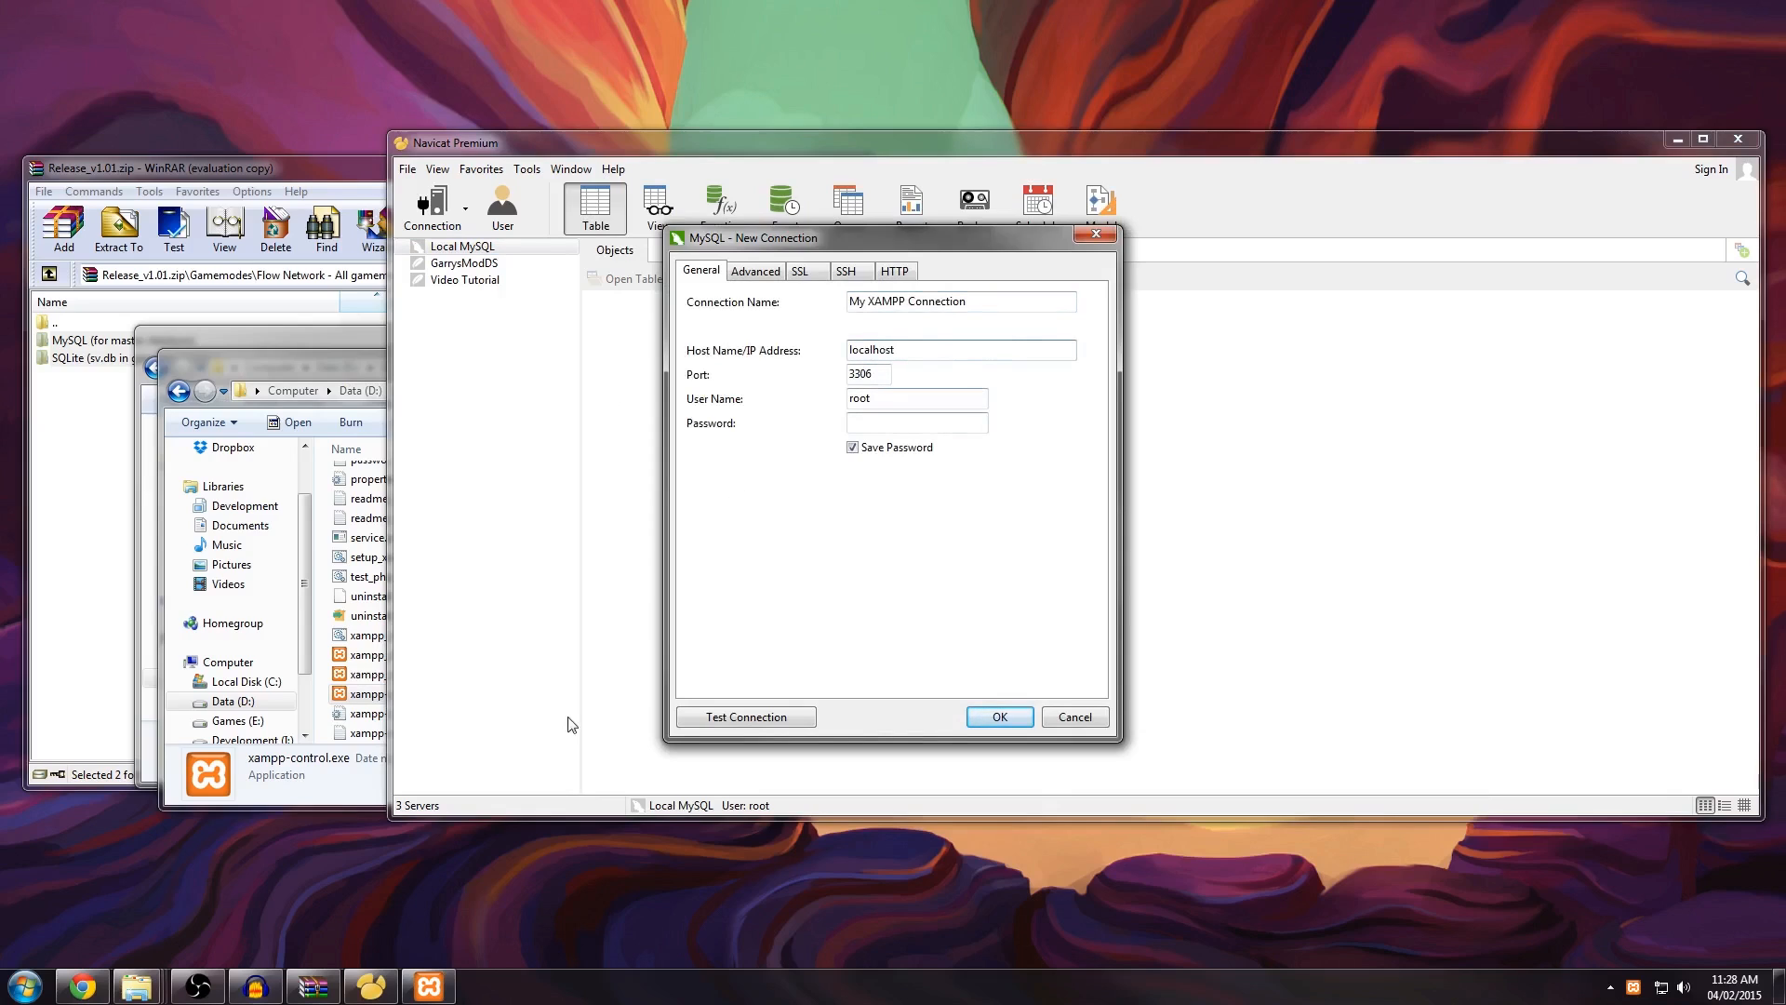
pyautogui.click(891, 371)
pyautogui.click(448, 981)
pyautogui.click(942, 666)
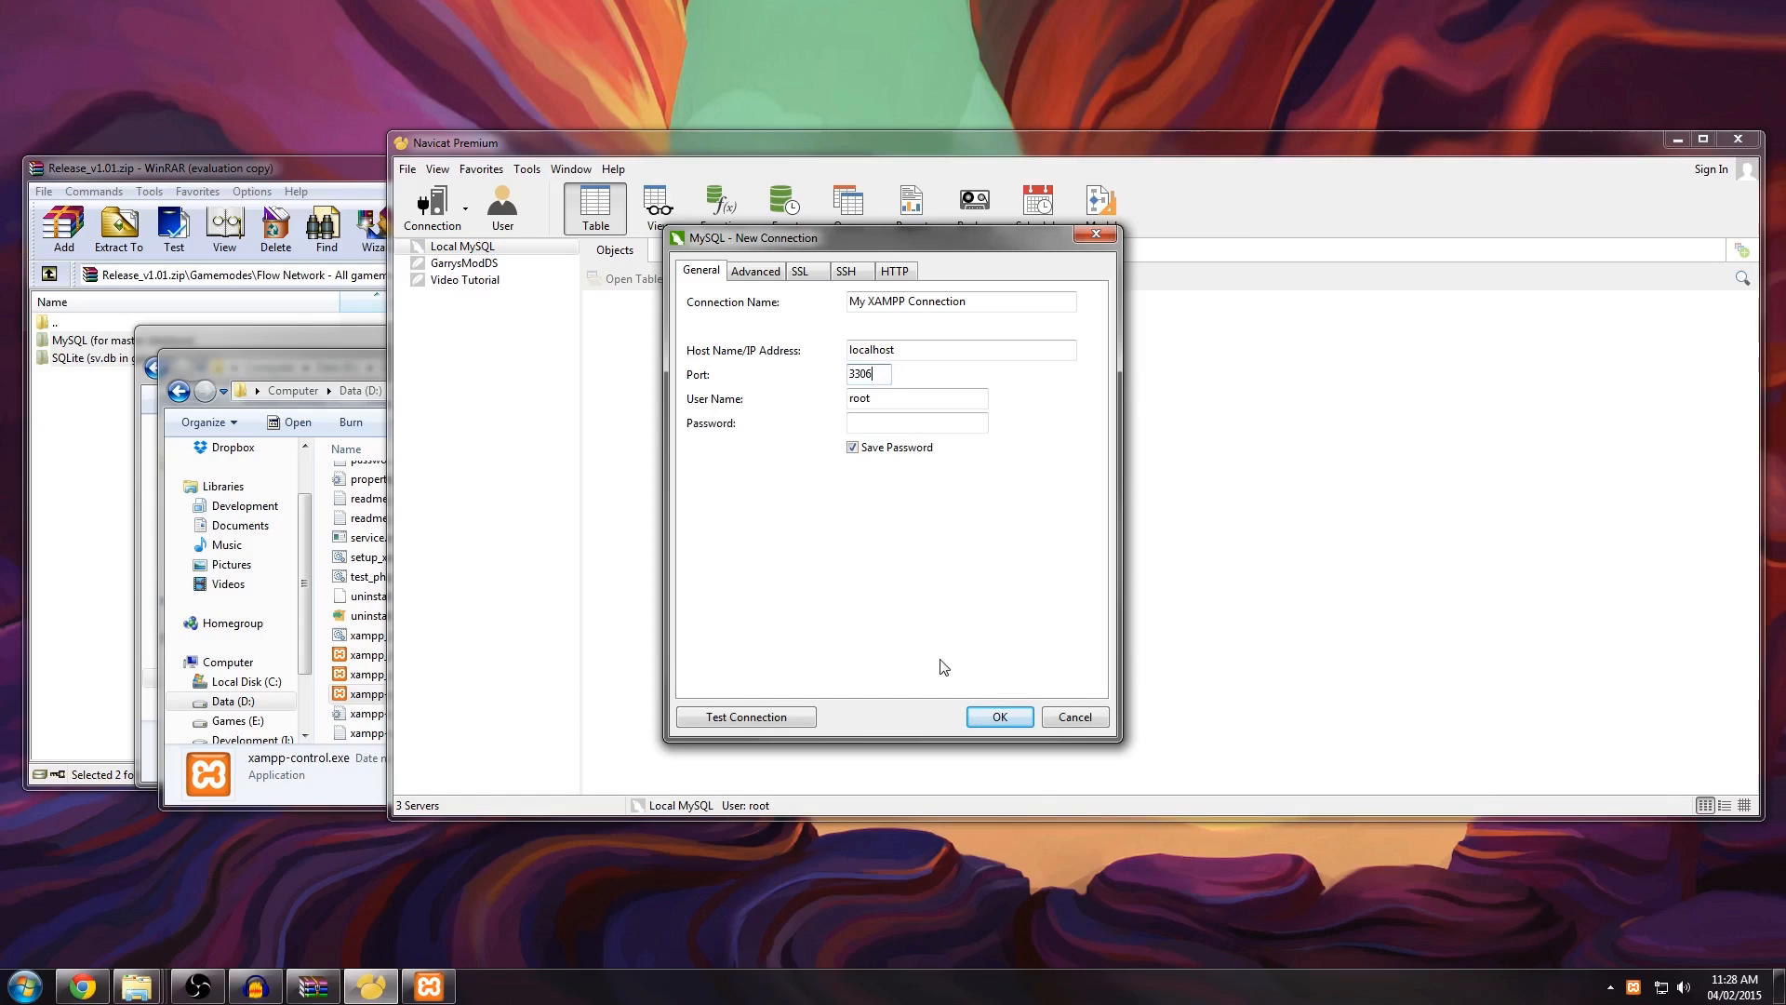
pyautogui.click(929, 397)
pyautogui.click(803, 718)
pyautogui.click(904, 519)
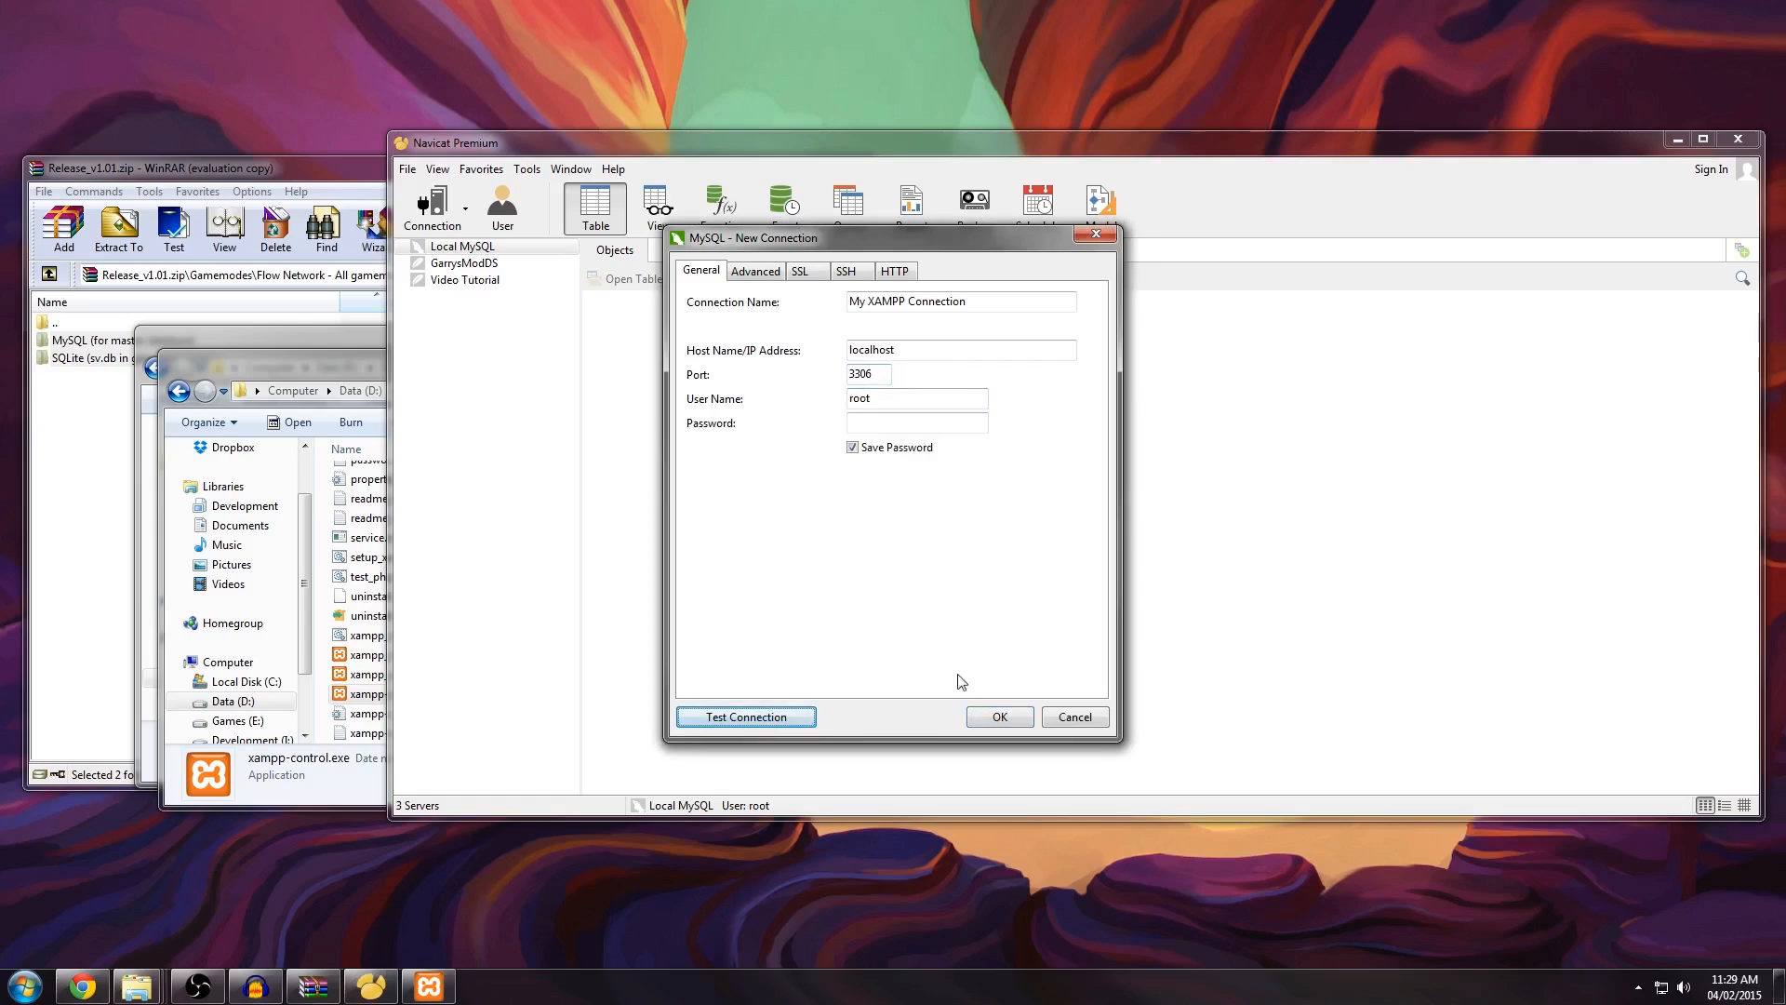
# Step: Edit the host field, typing 12 and then clearing it
pyautogui.moveTo(913, 350); pyautogui.dragTo(716, 338)
pyautogui.write('12')
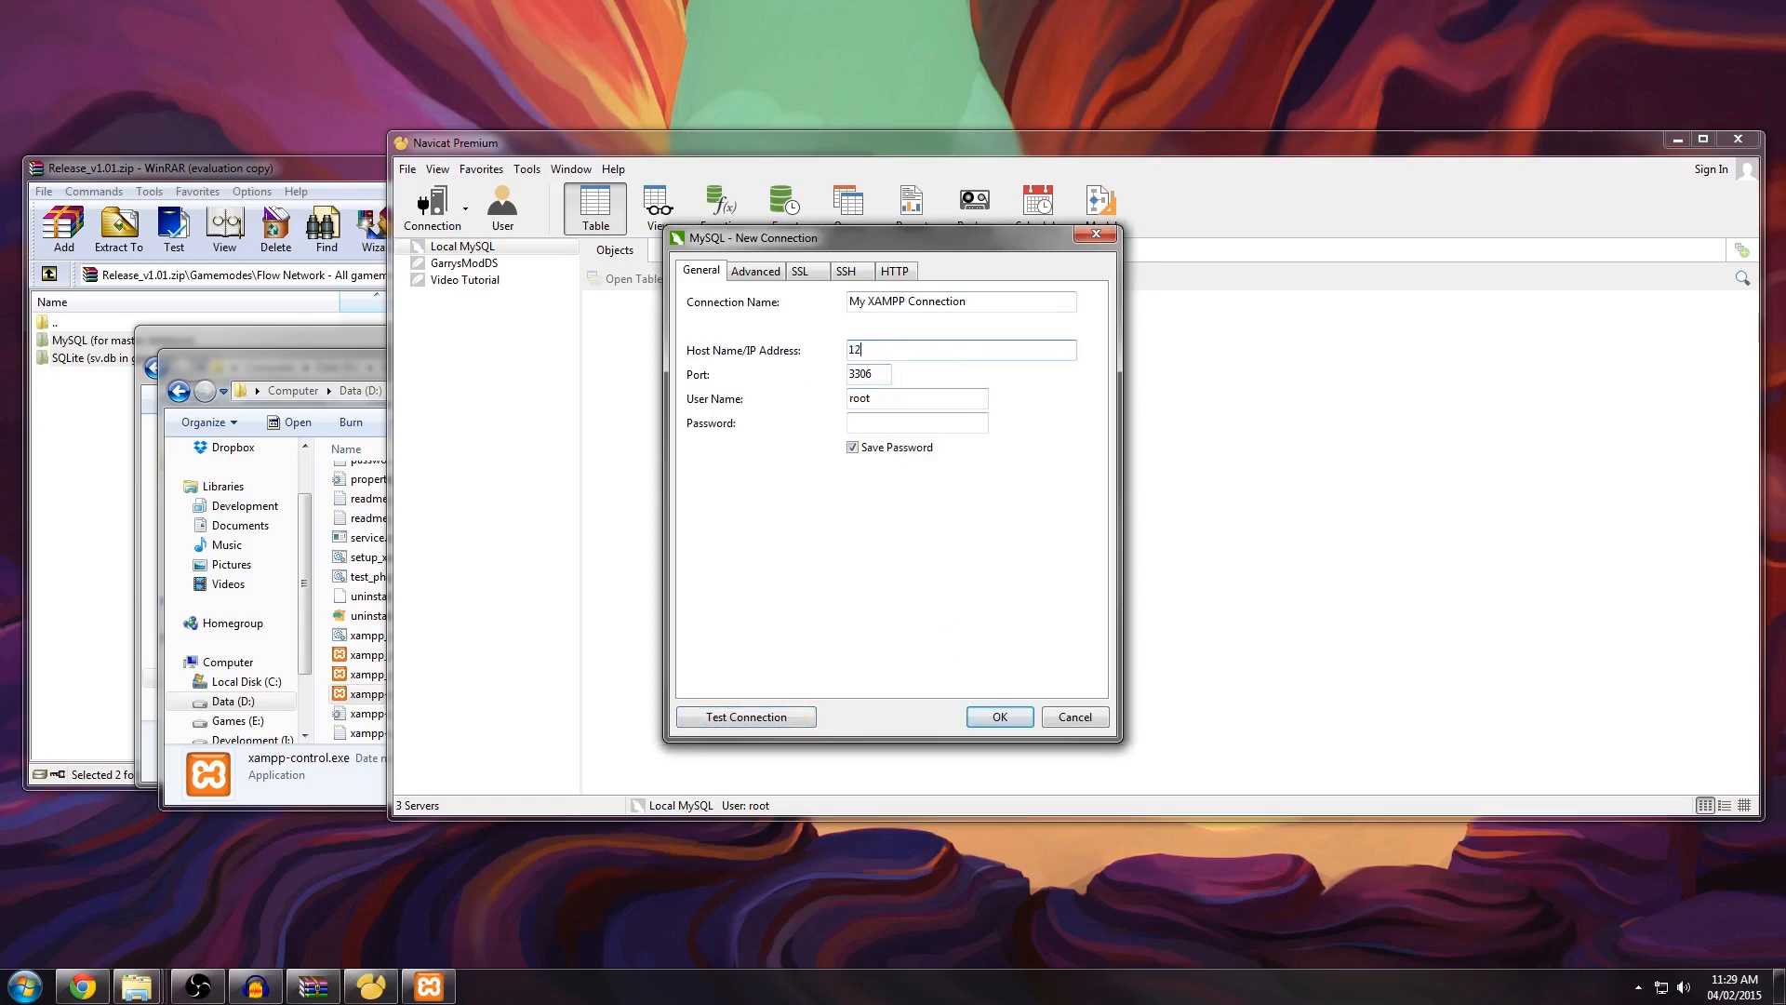
pyautogui.doubleClick(951, 353)
pyautogui.press('BackSpace')
# Step: Save My XAMPP Connection, open it, and delete the old flow_gmod database
pyautogui.click(999, 716)
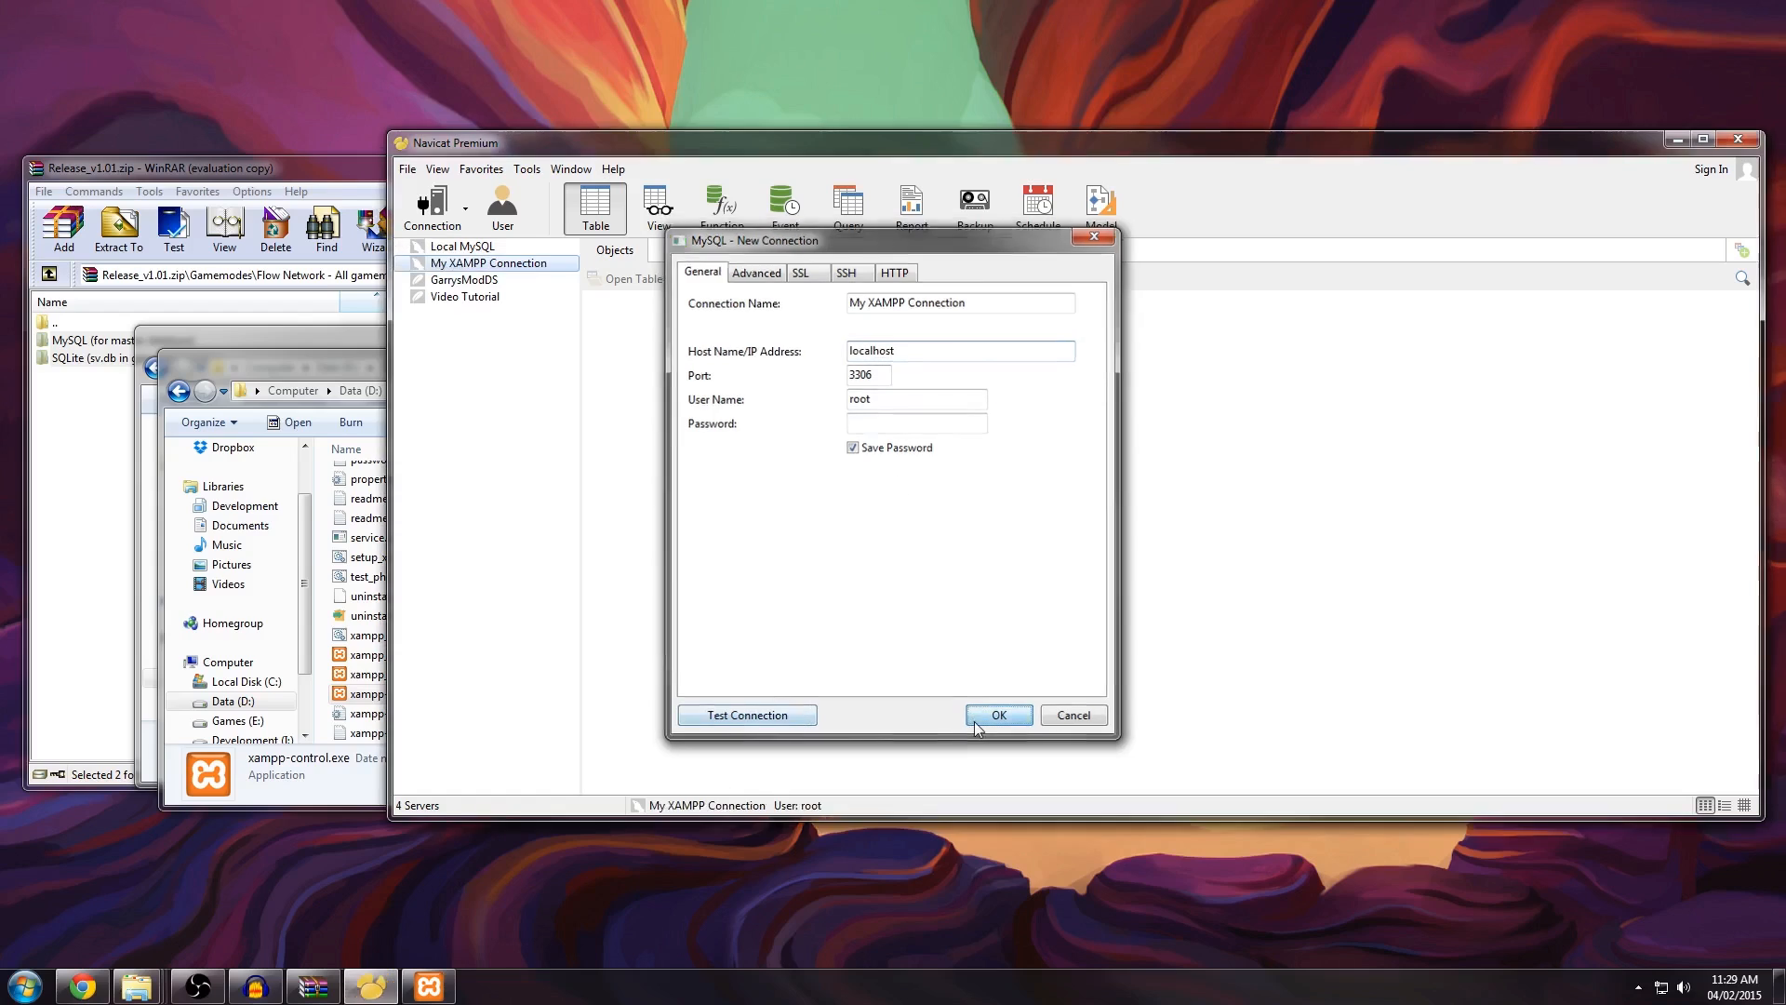
pyautogui.doubleClick(467, 265)
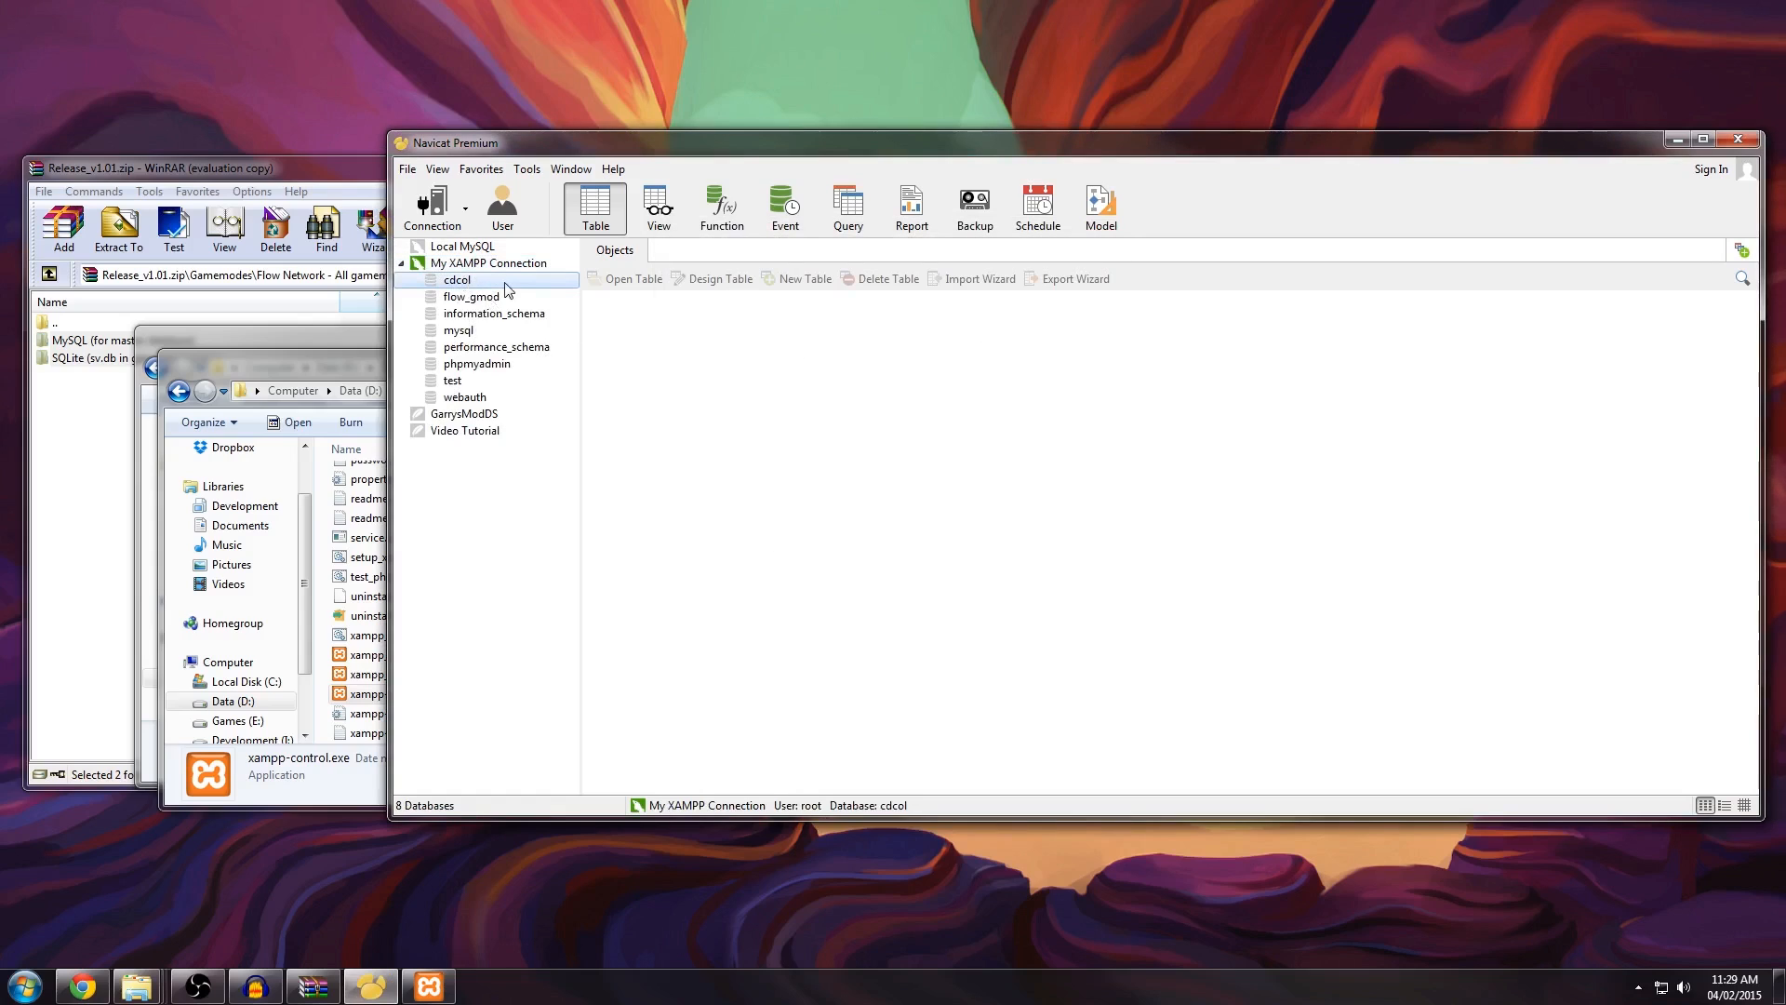
pyautogui.rightClick(479, 300)
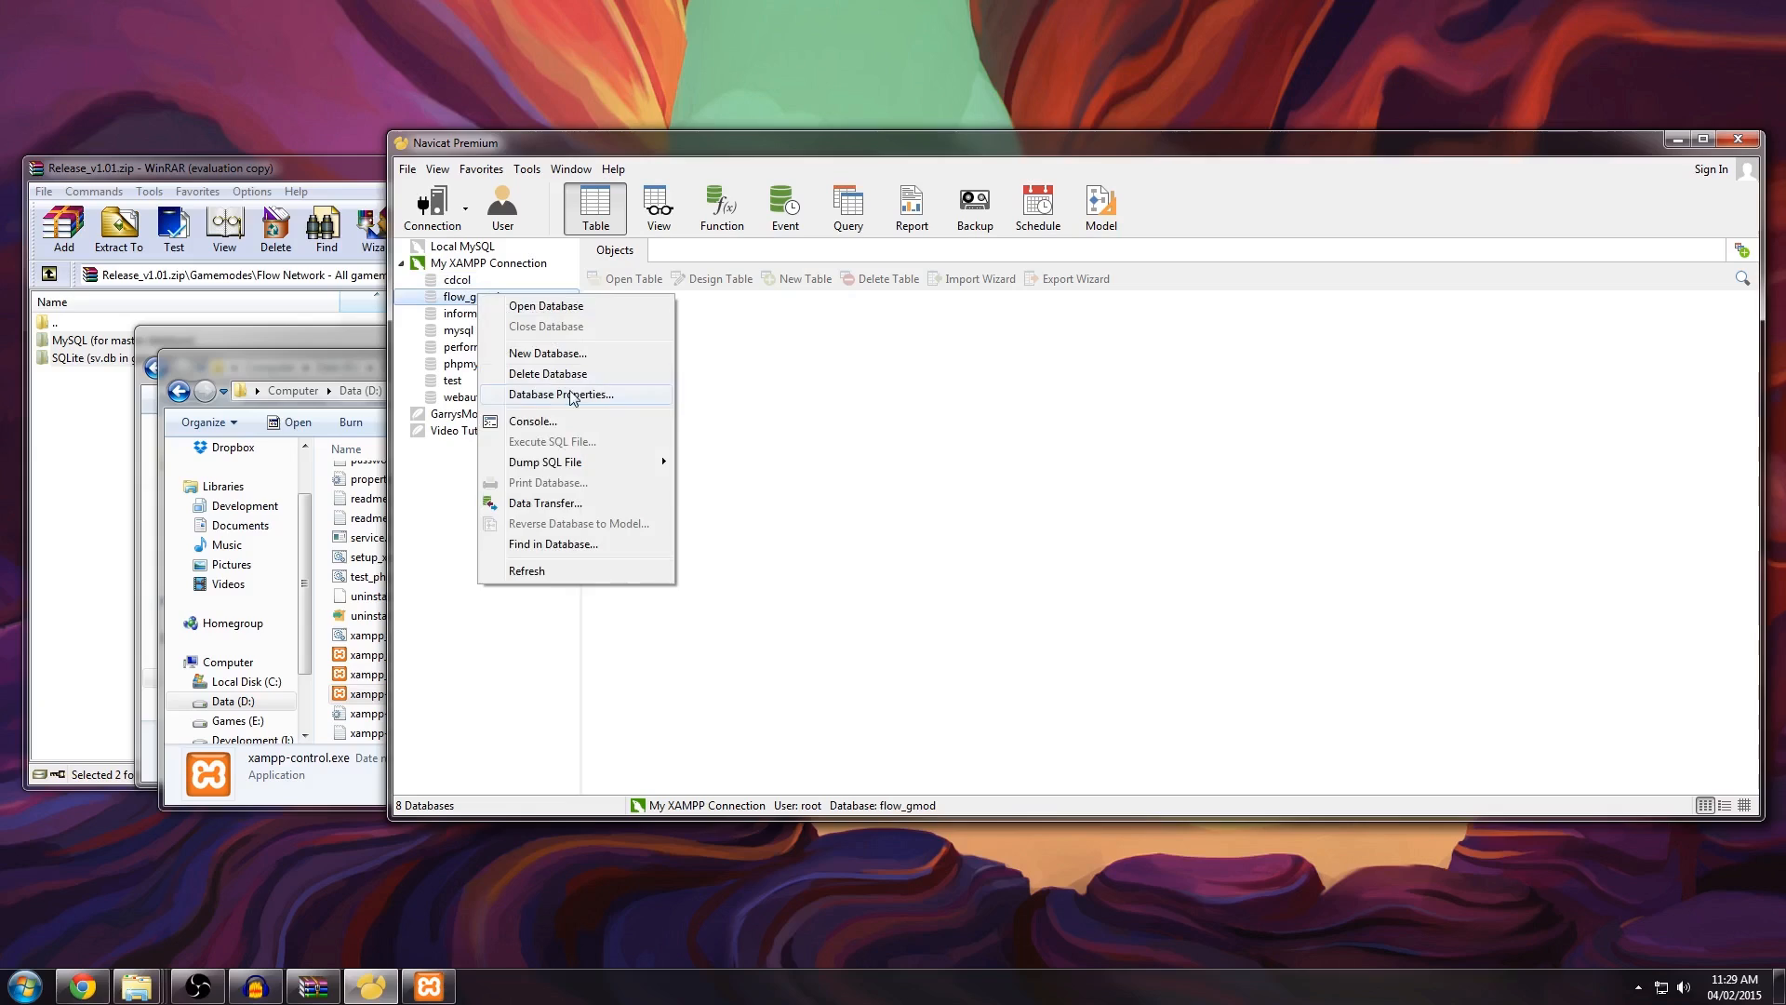
pyautogui.click(521, 372)
pyautogui.click(842, 513)
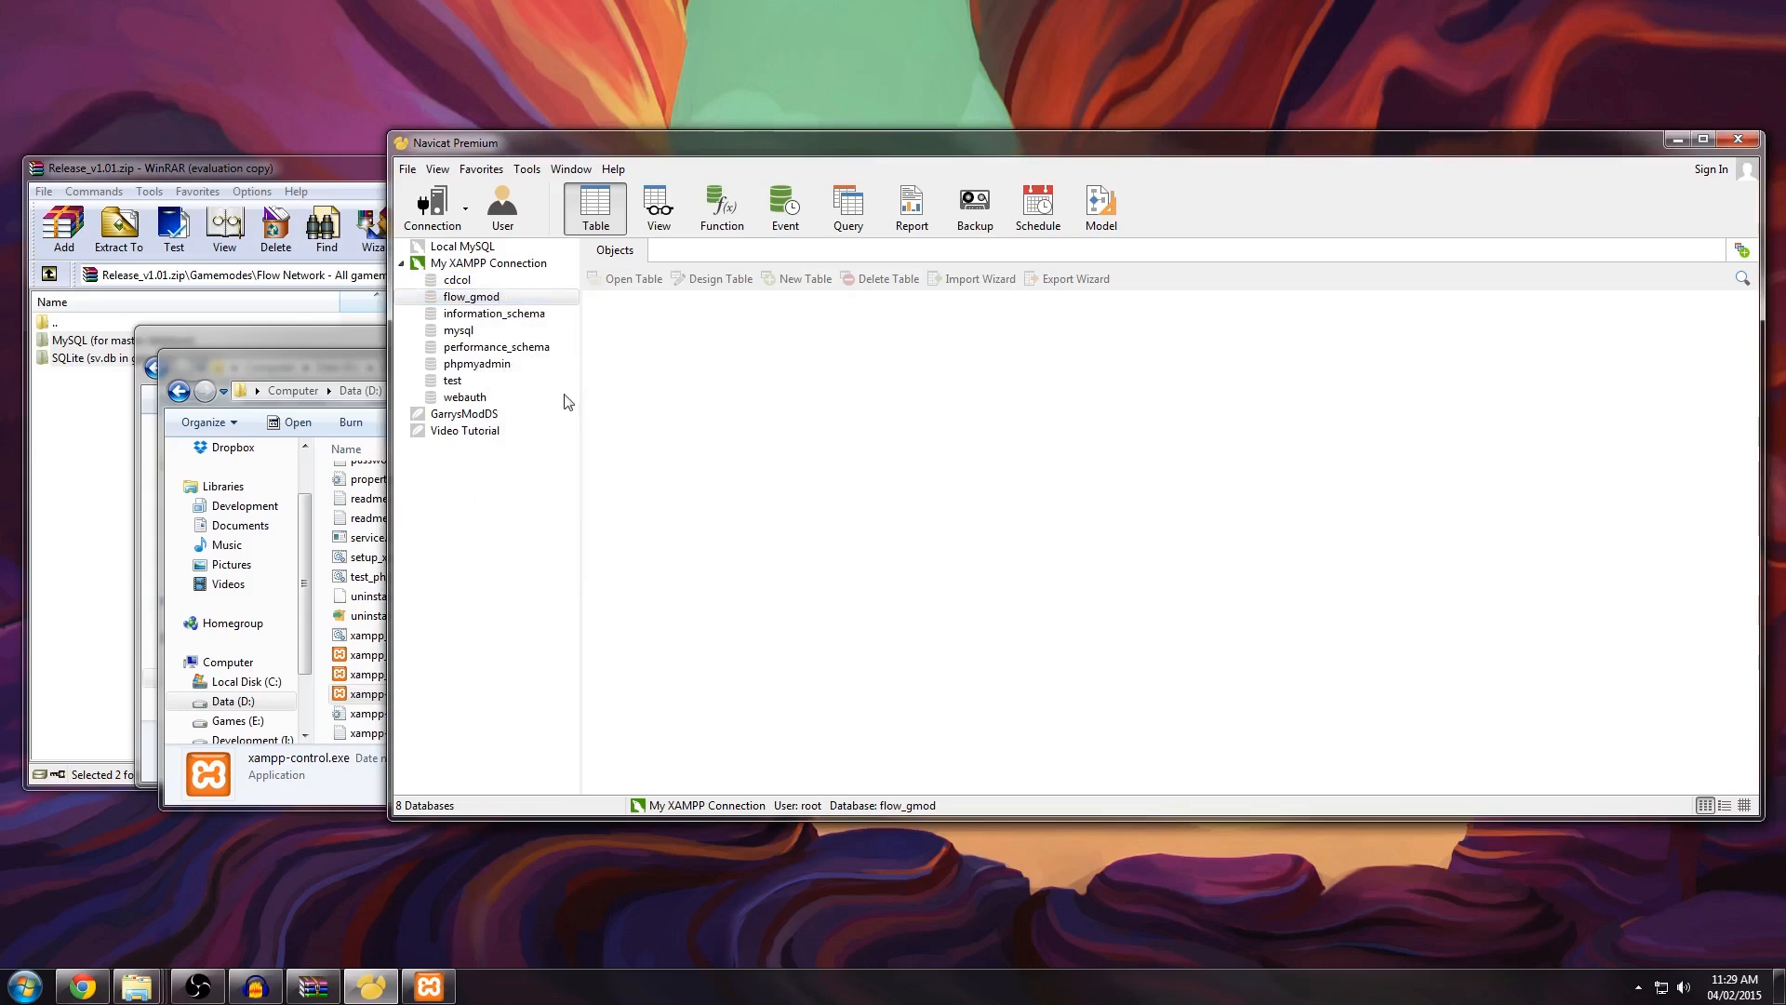
# Step: Create a new database named flow_gmod and open it
pyautogui.rightClick(477, 265)
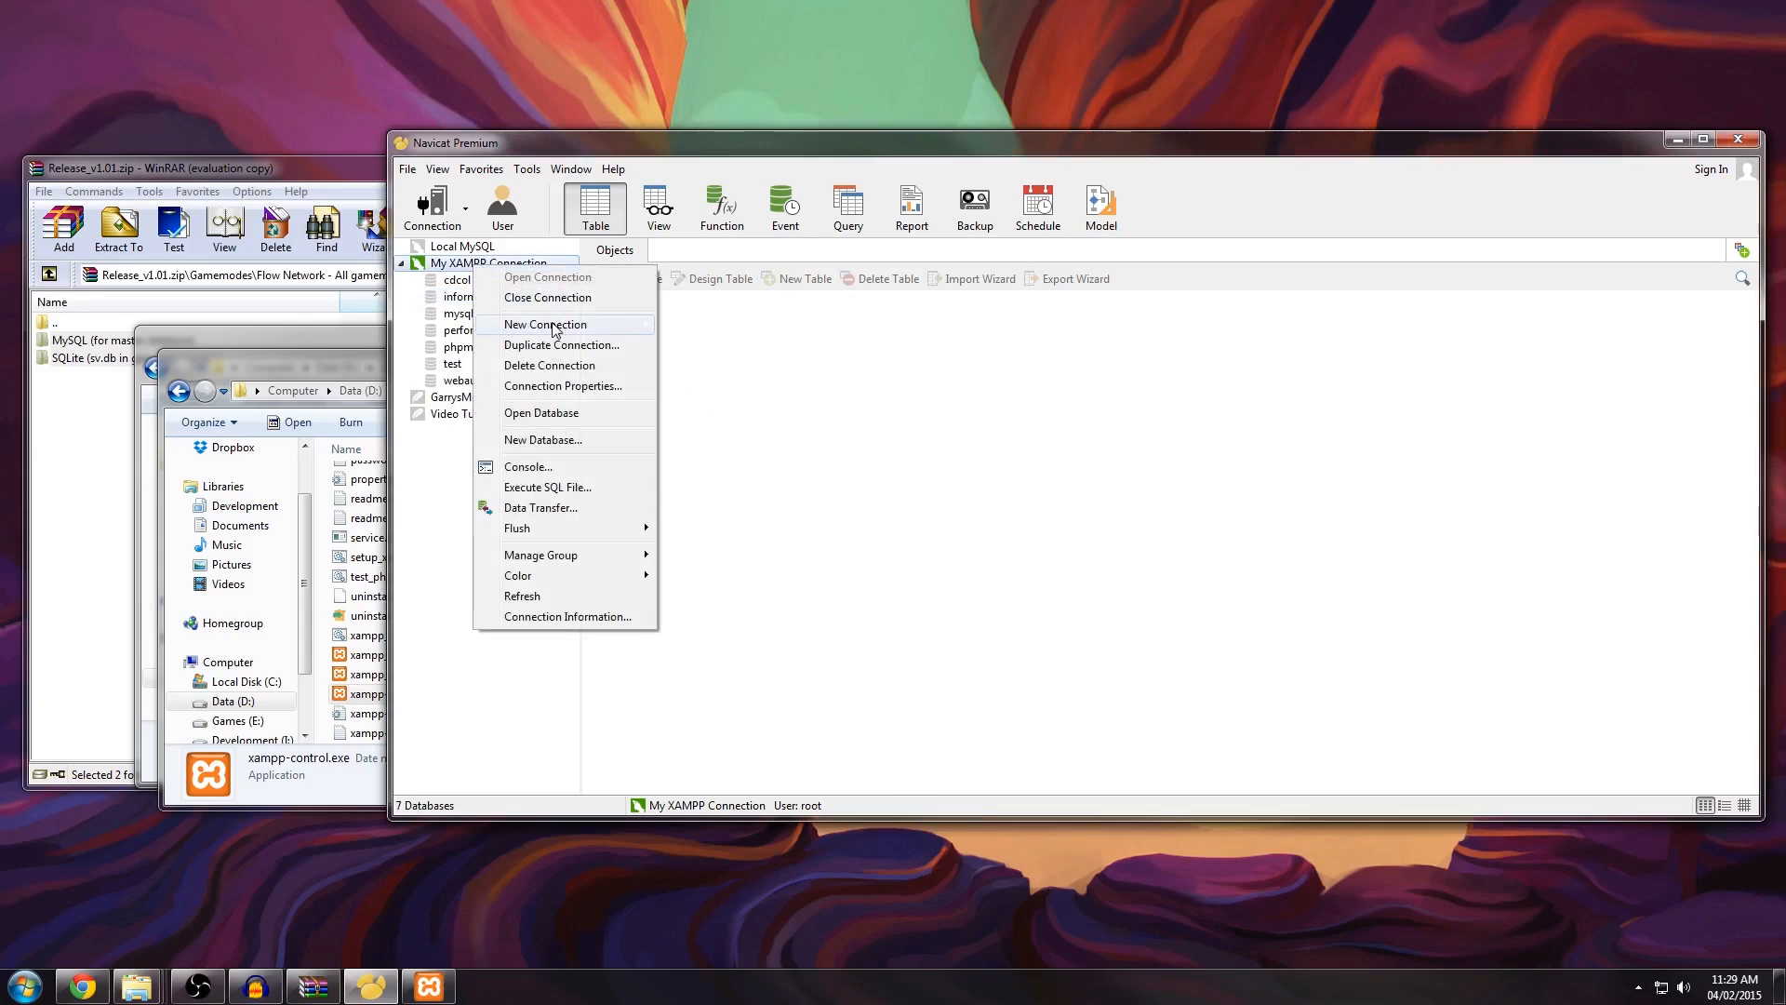
pyautogui.click(574, 442)
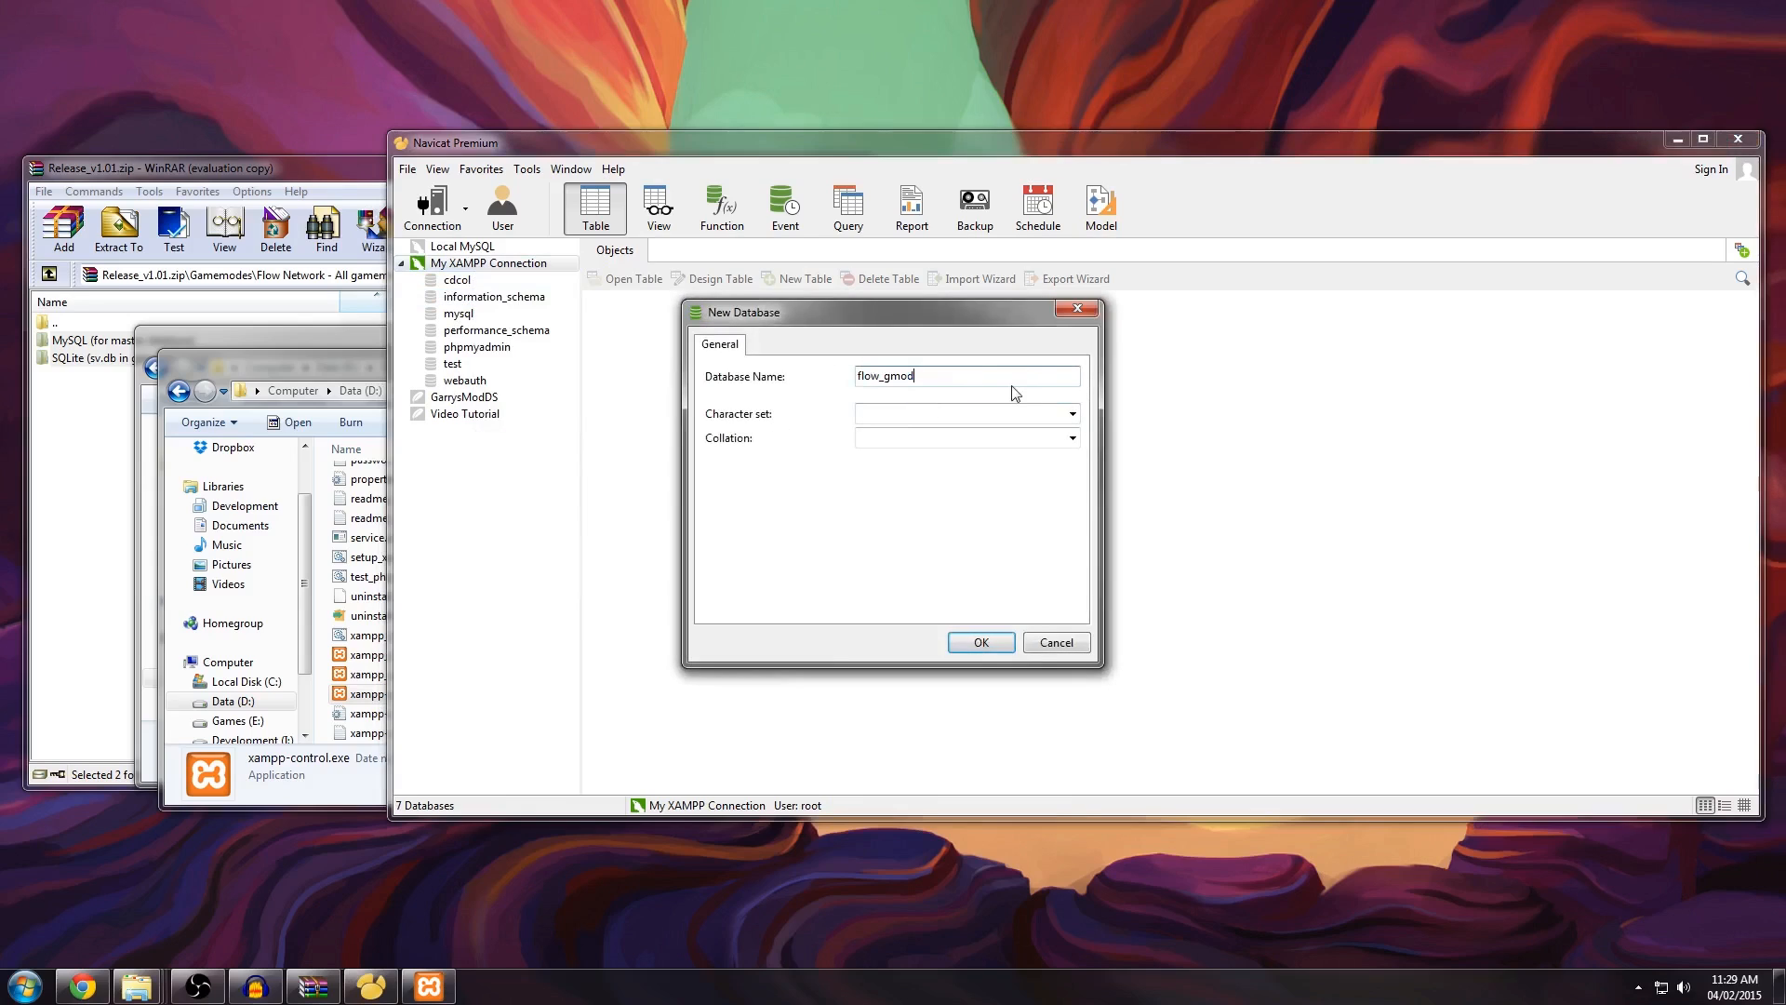
pyautogui.click(981, 643)
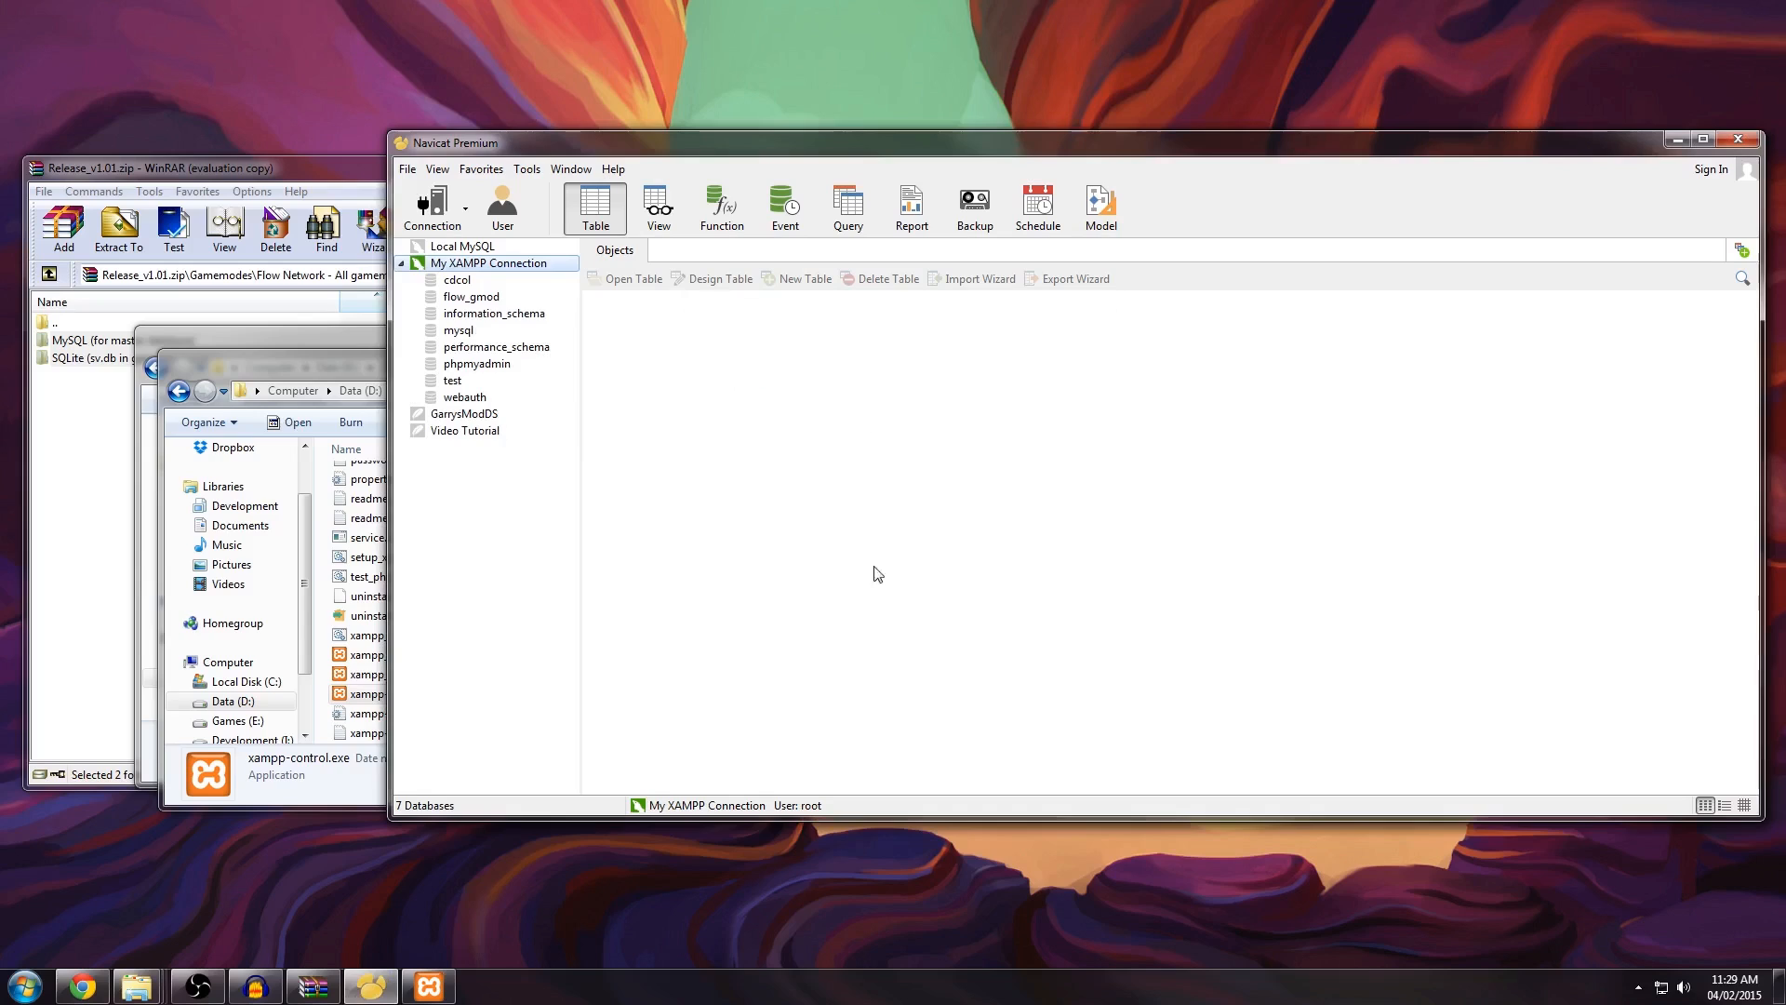
pyautogui.doubleClick(475, 299)
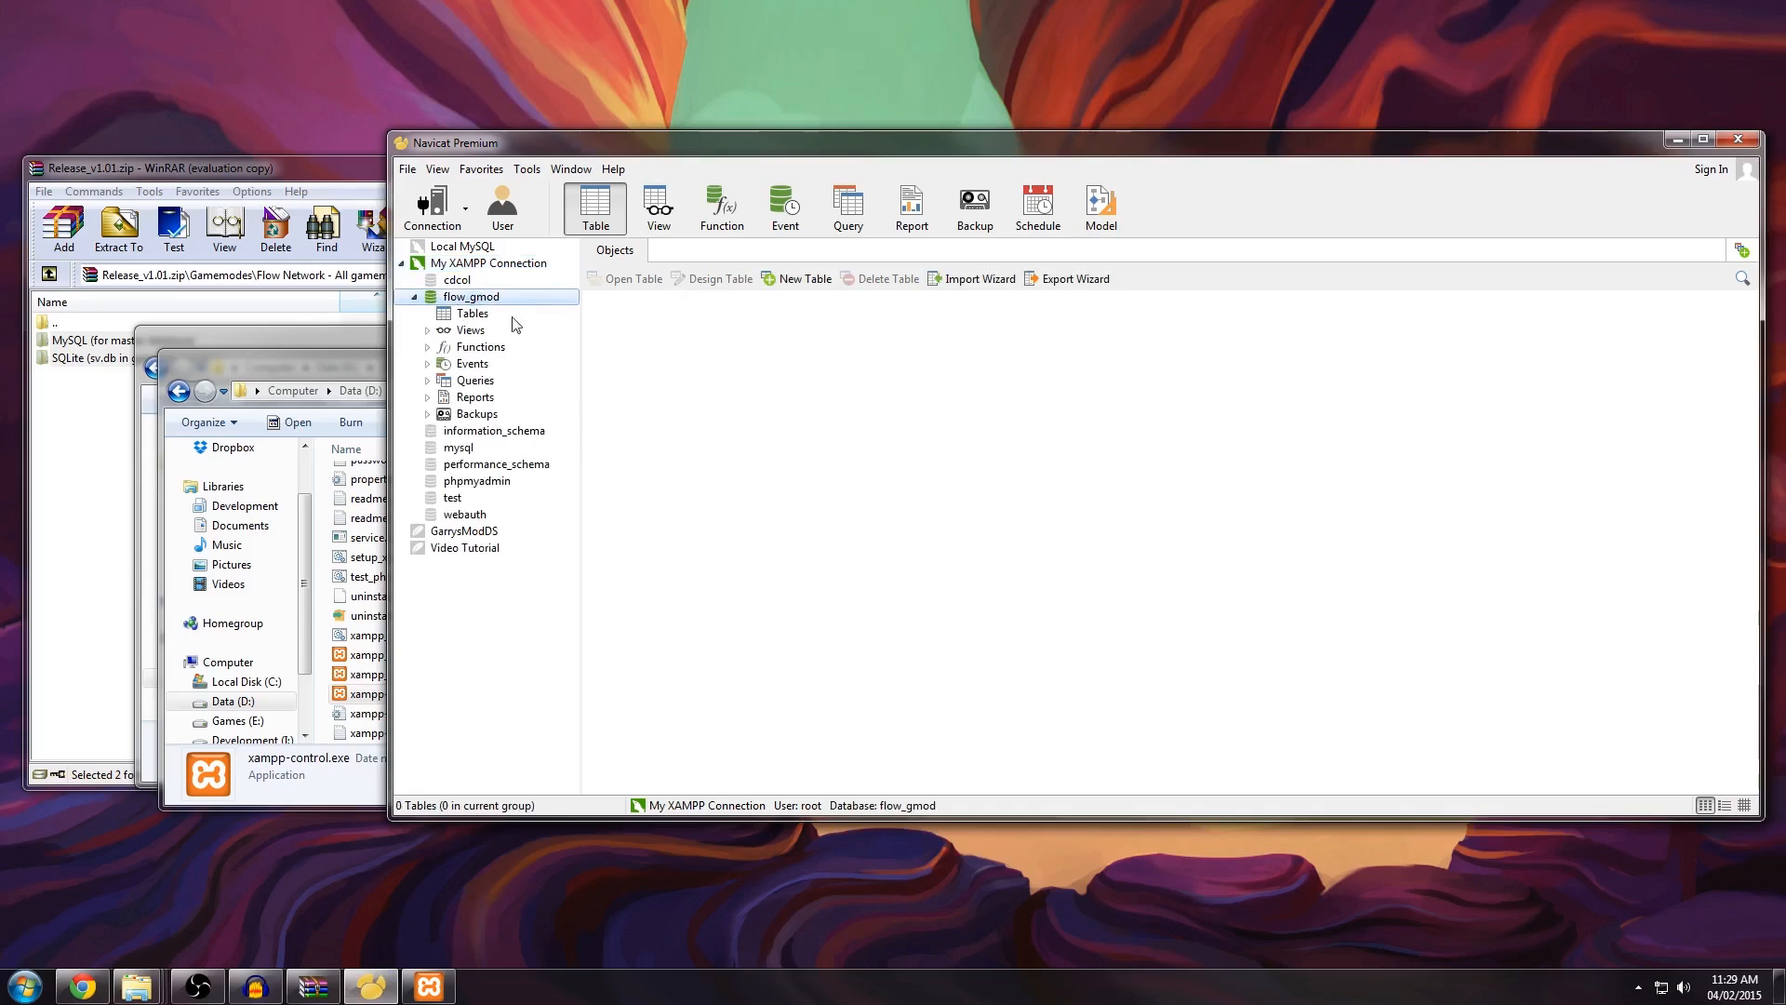
# Step: Start Execute SQL File on flow_gmod and browse into the MySQL (for master database) folder
pyautogui.rightClick(811, 371)
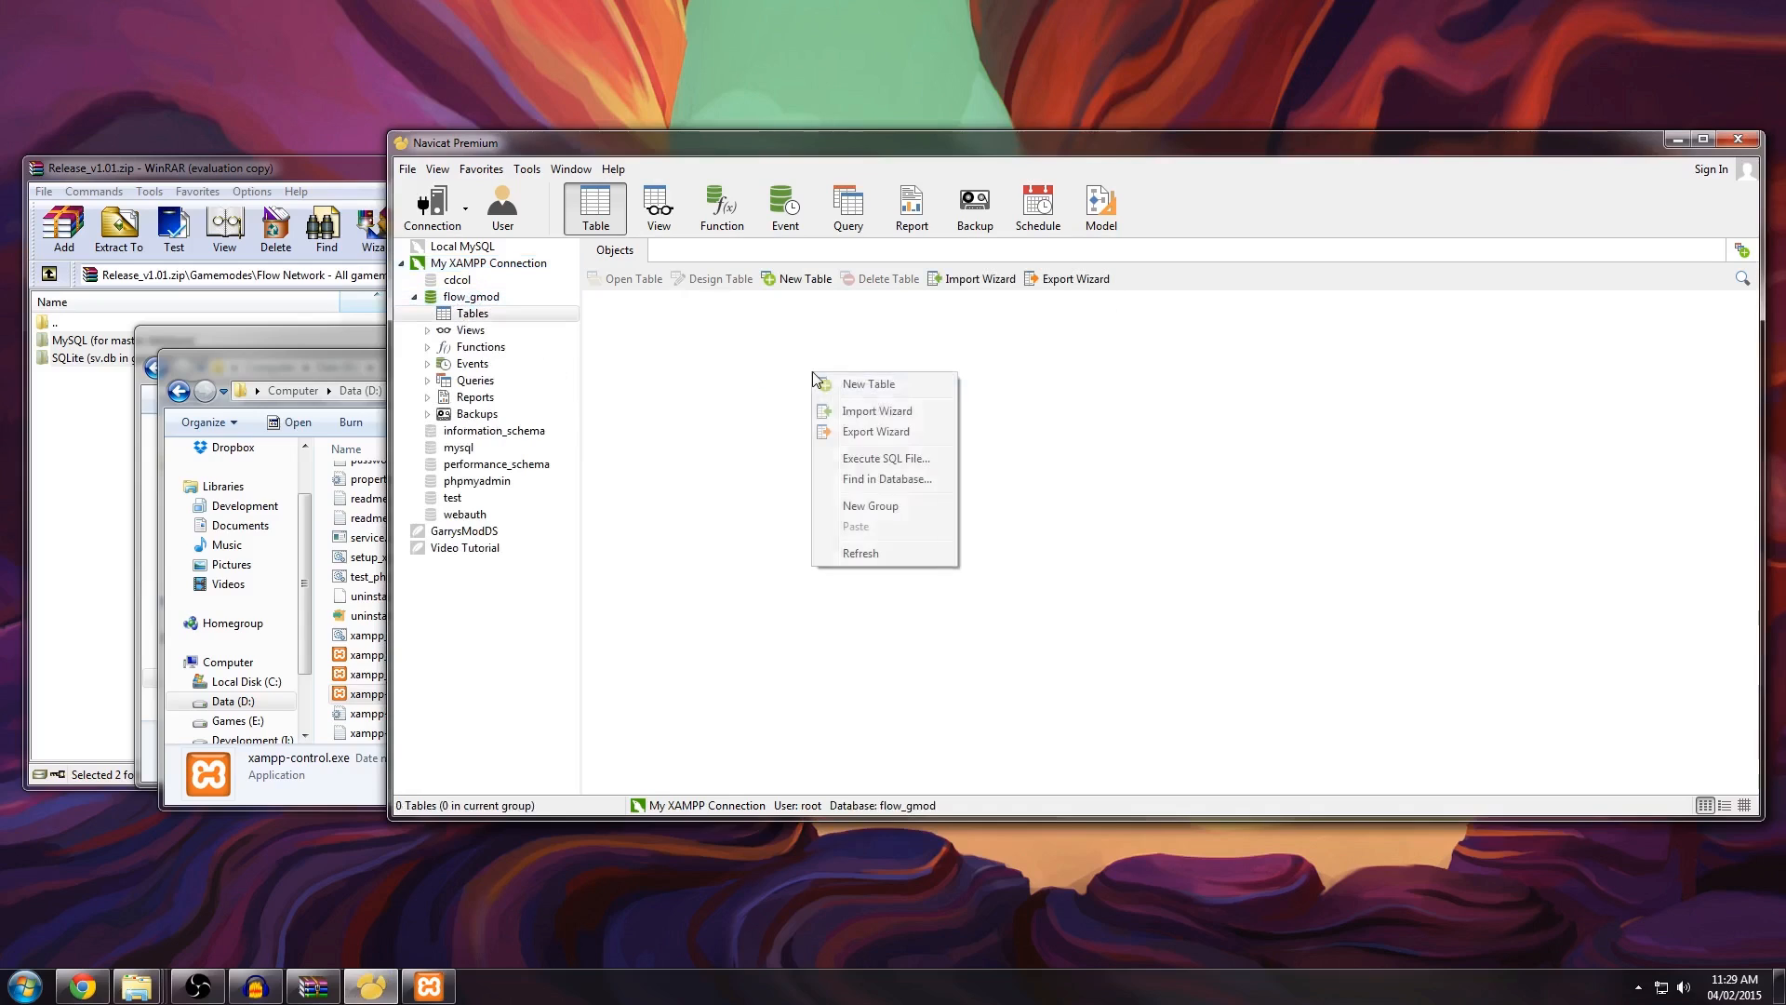
pyautogui.click(888, 460)
pyautogui.click(1052, 443)
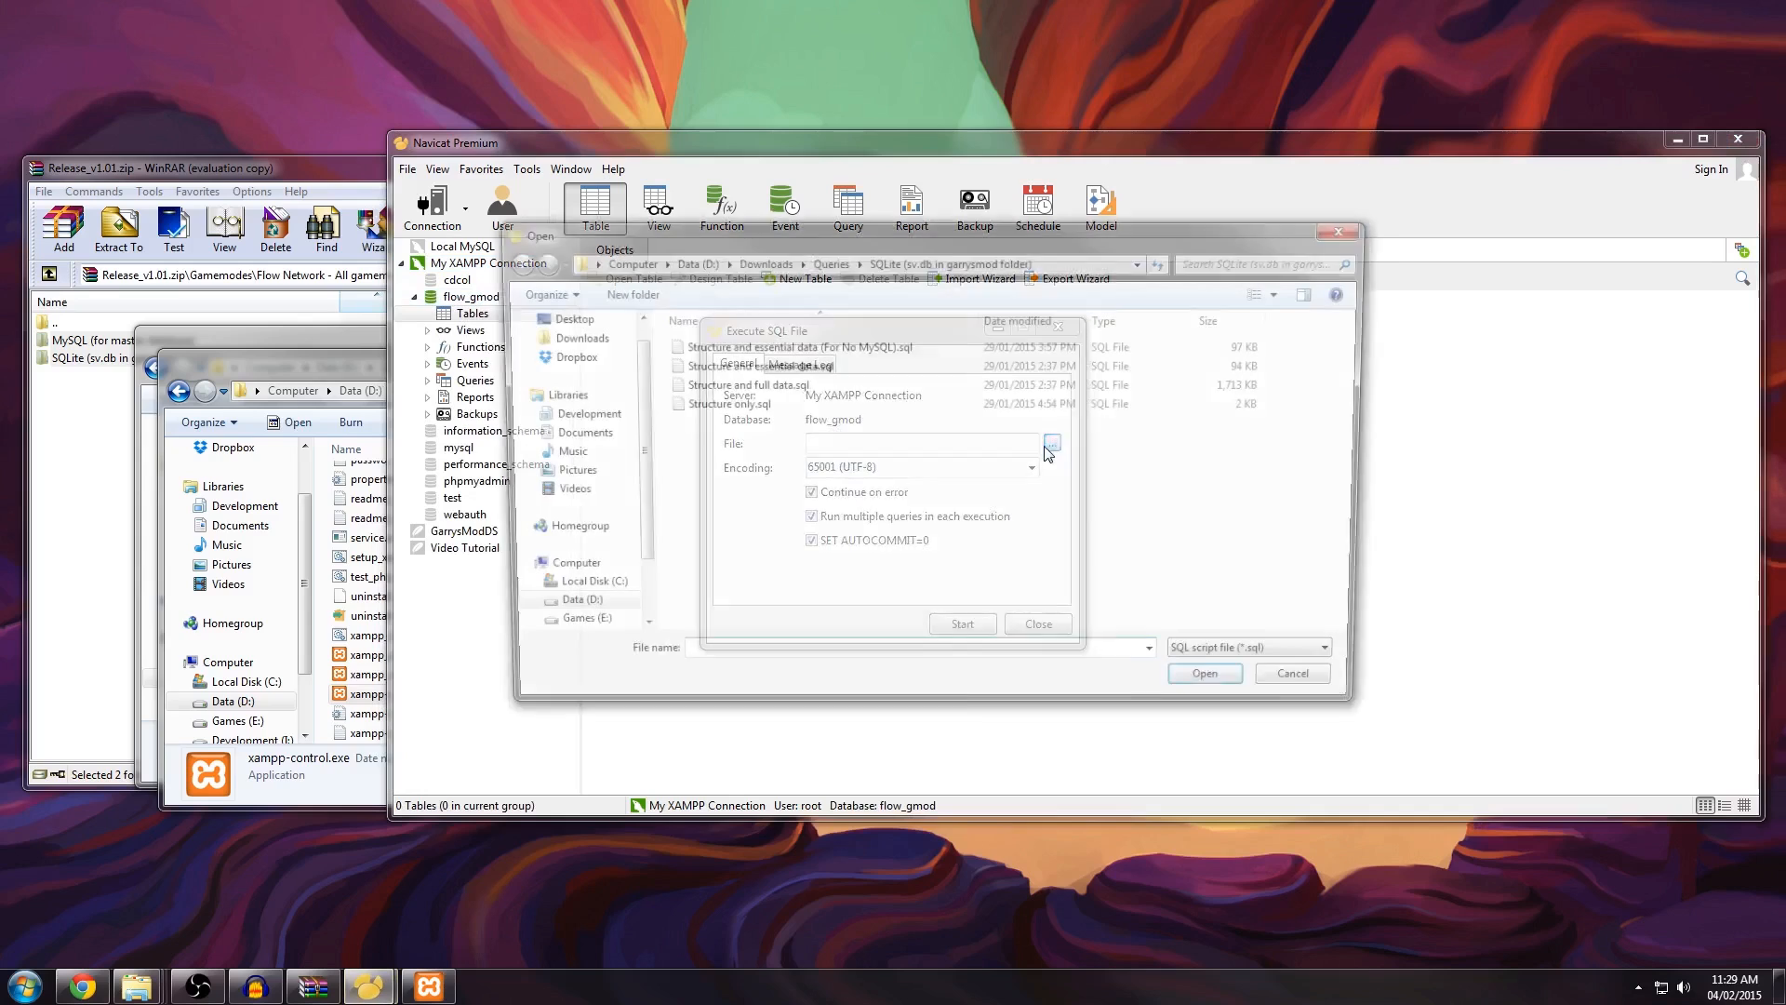
pyautogui.click(827, 260)
pyautogui.doubleClick(728, 347)
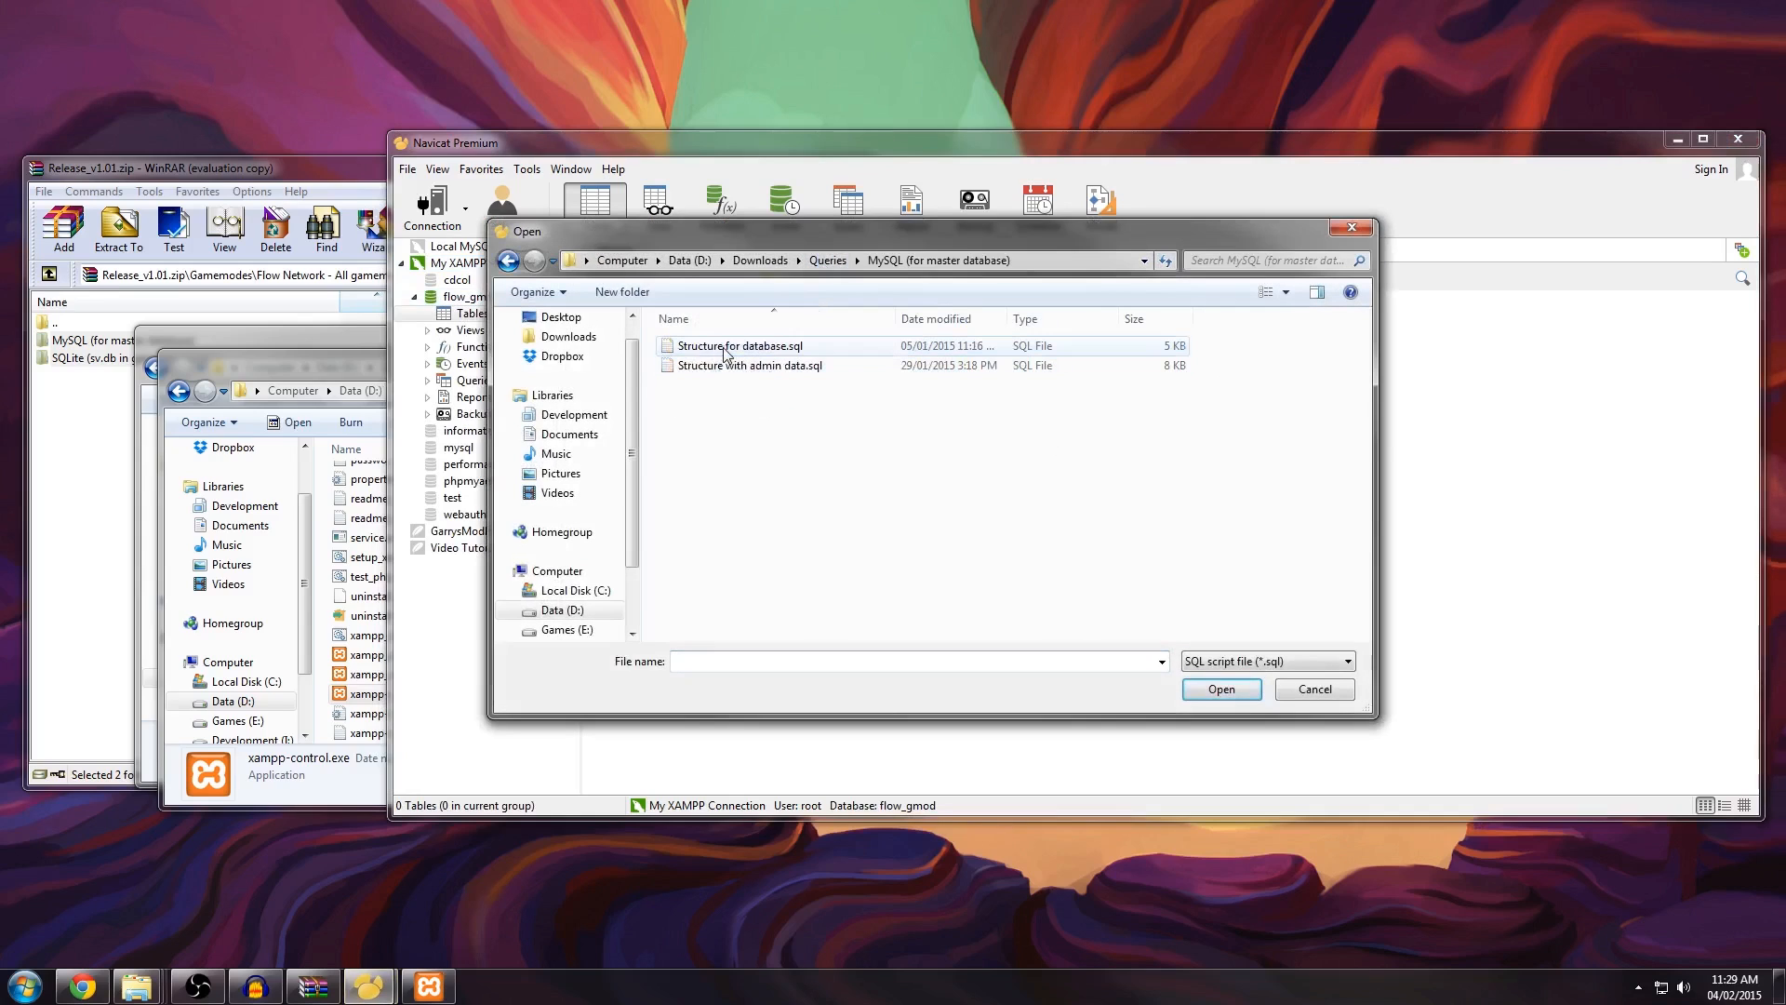
# Step: Run Structure with admin data.sql on flow_gmod and close the 44-error report
pyautogui.press('Down')
pyautogui.press('Down')
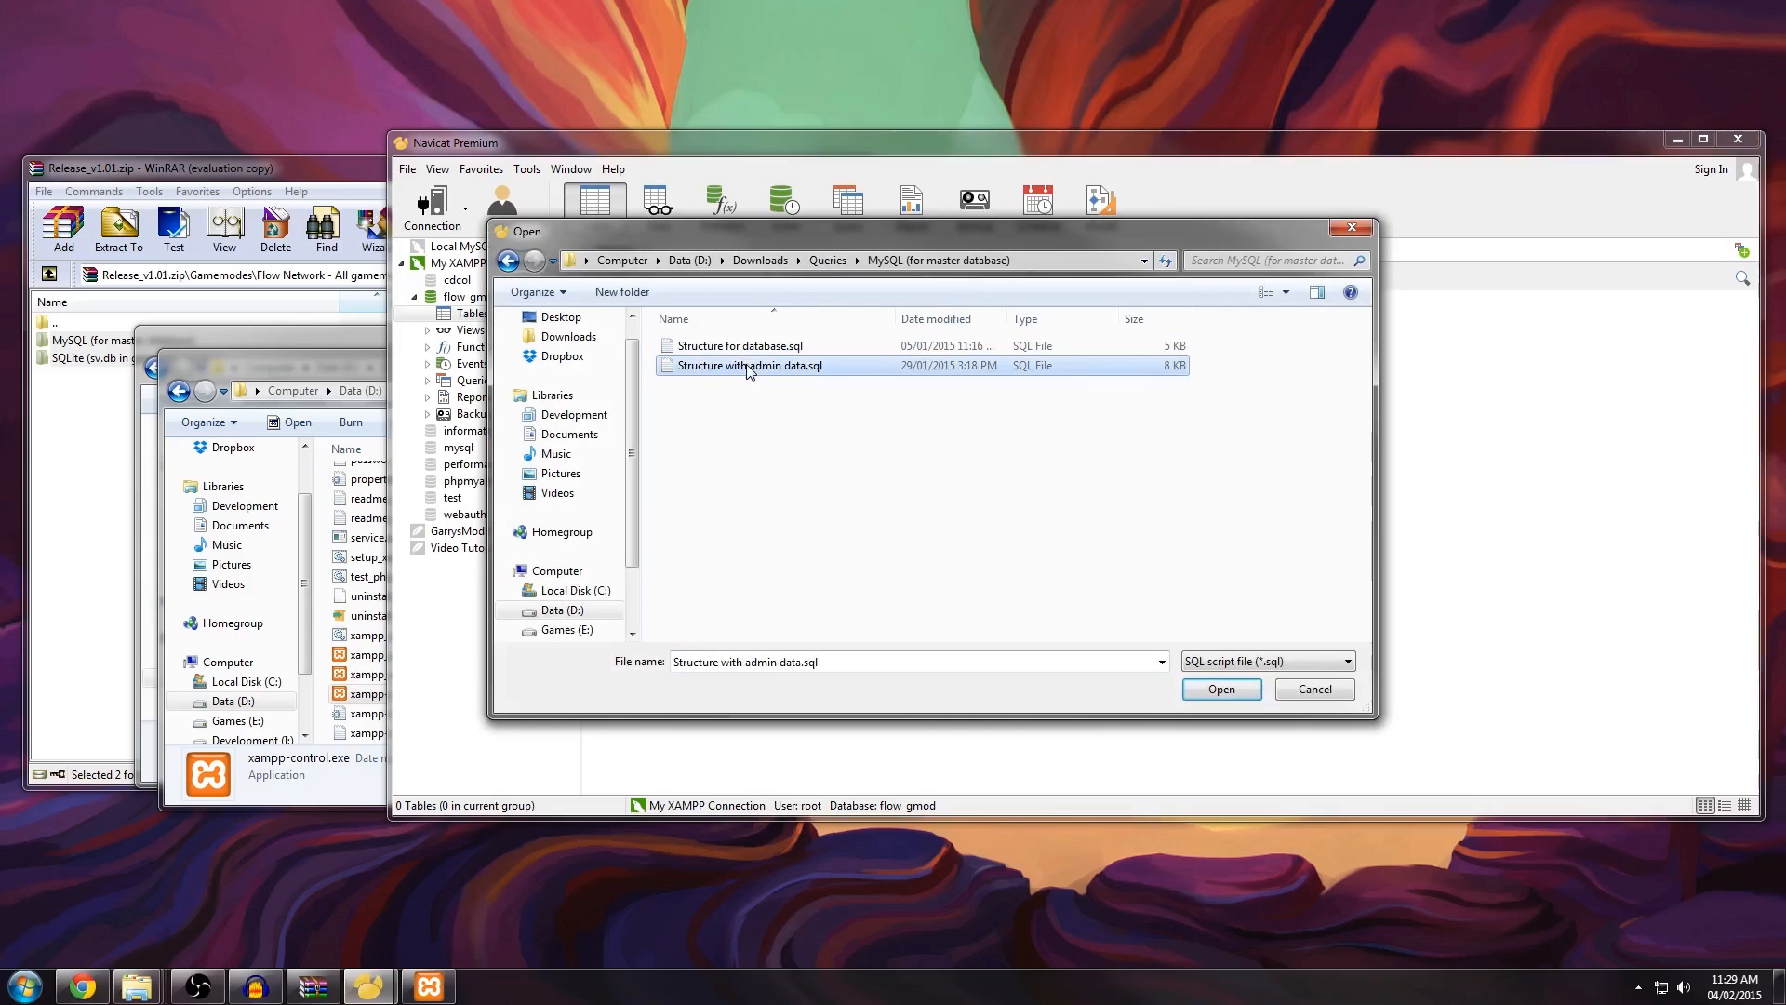
pyautogui.press('Up')
pyautogui.press('Down')
pyautogui.doubleClick(765, 367)
pyautogui.click(963, 625)
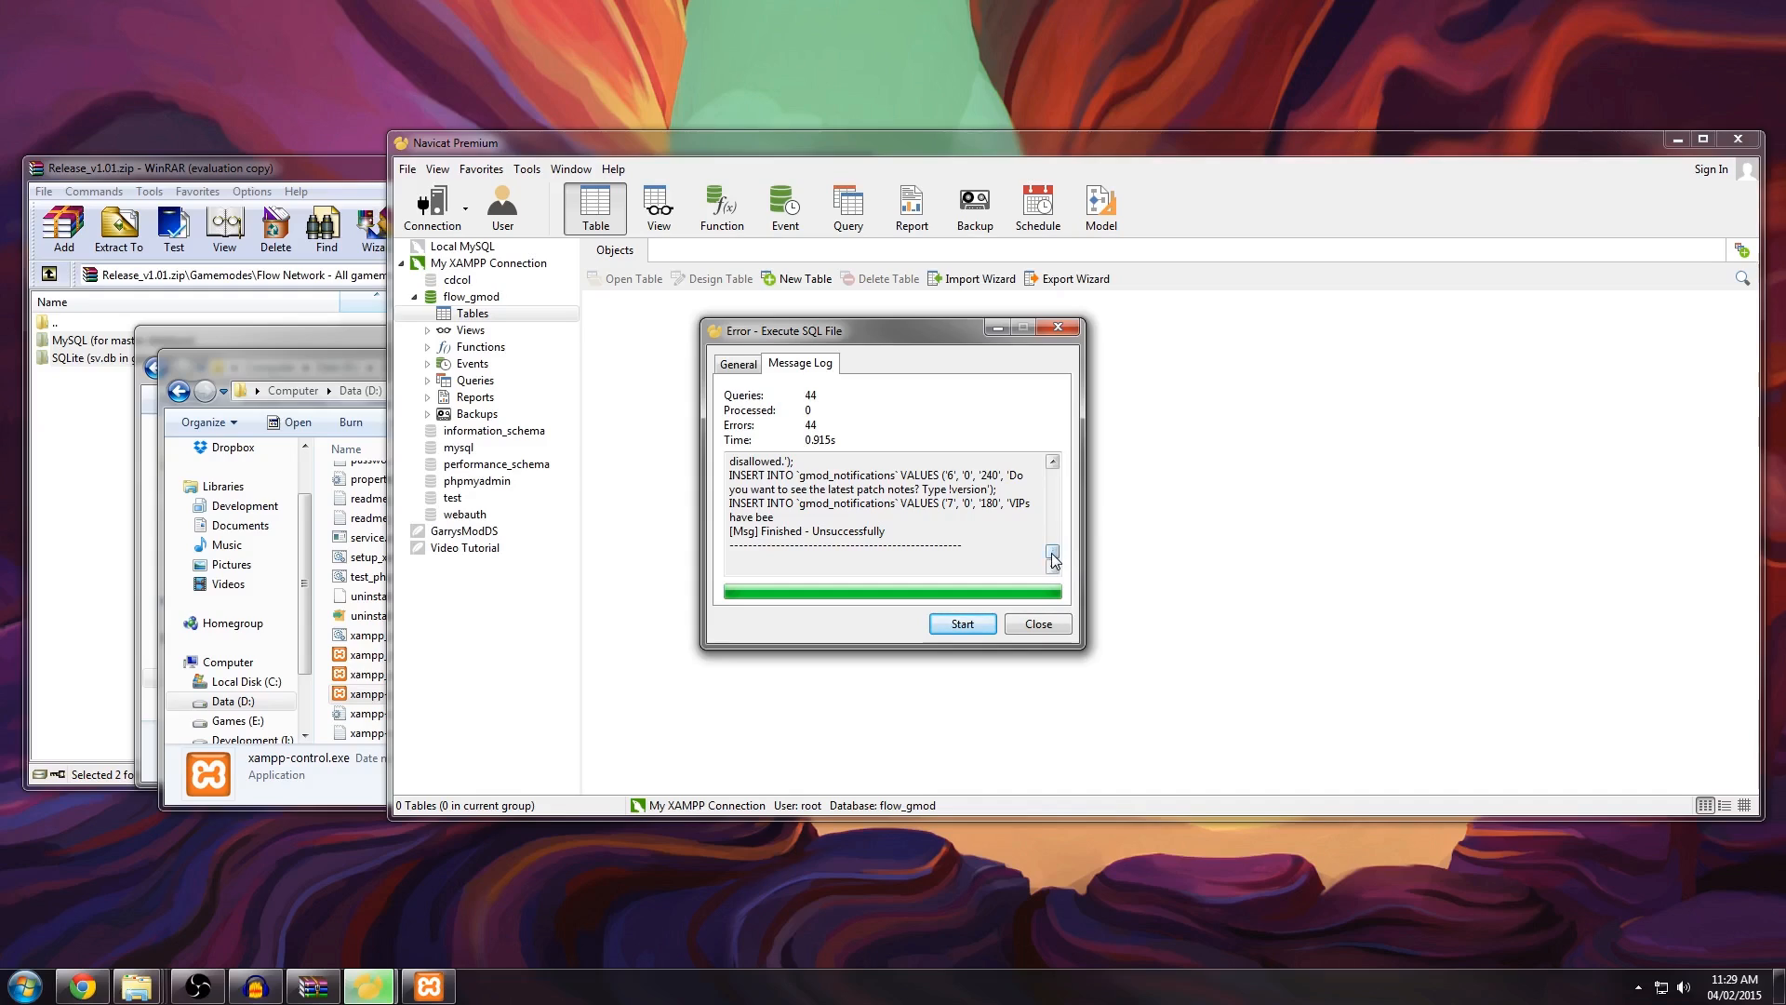
pyautogui.moveTo(1054, 558)
pyautogui.mouseDown()
pyautogui.moveTo(1067, 482)
pyautogui.moveTo(1068, 555)
pyautogui.mouseUp()
pyautogui.click(1038, 624)
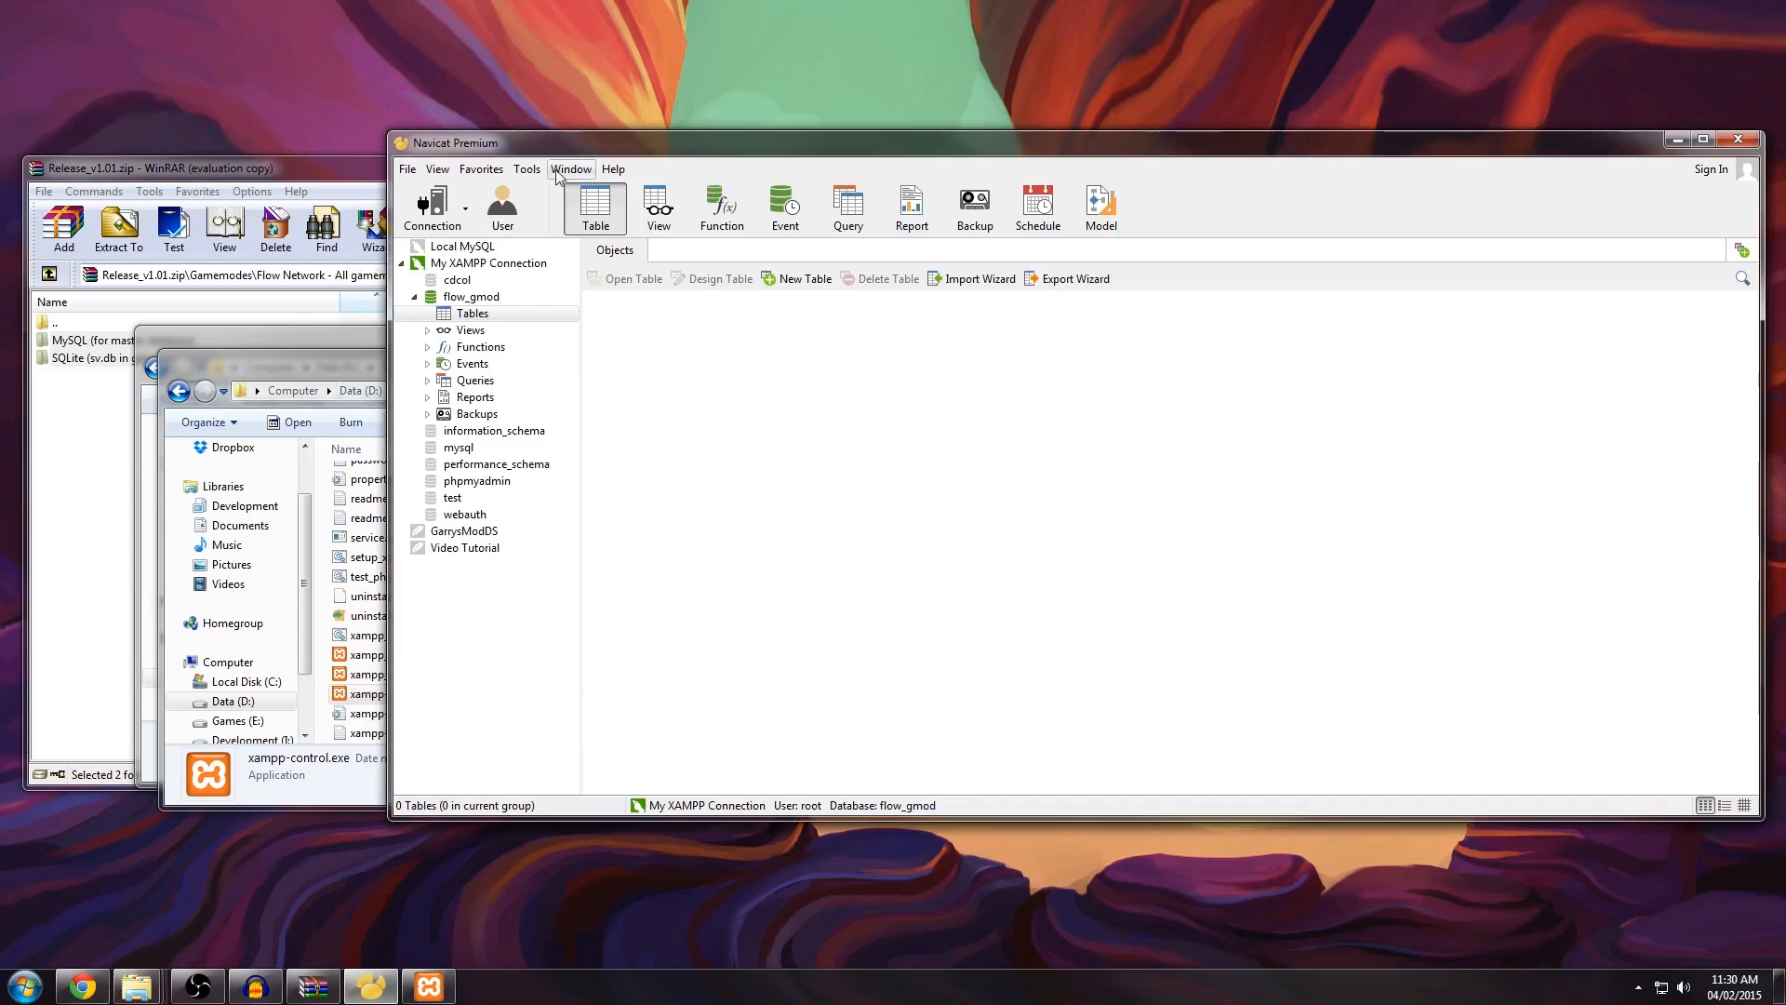
pyautogui.moveTo(565, 143); pyautogui.dragTo(1047, 137)
pyautogui.moveTo(137, 986)
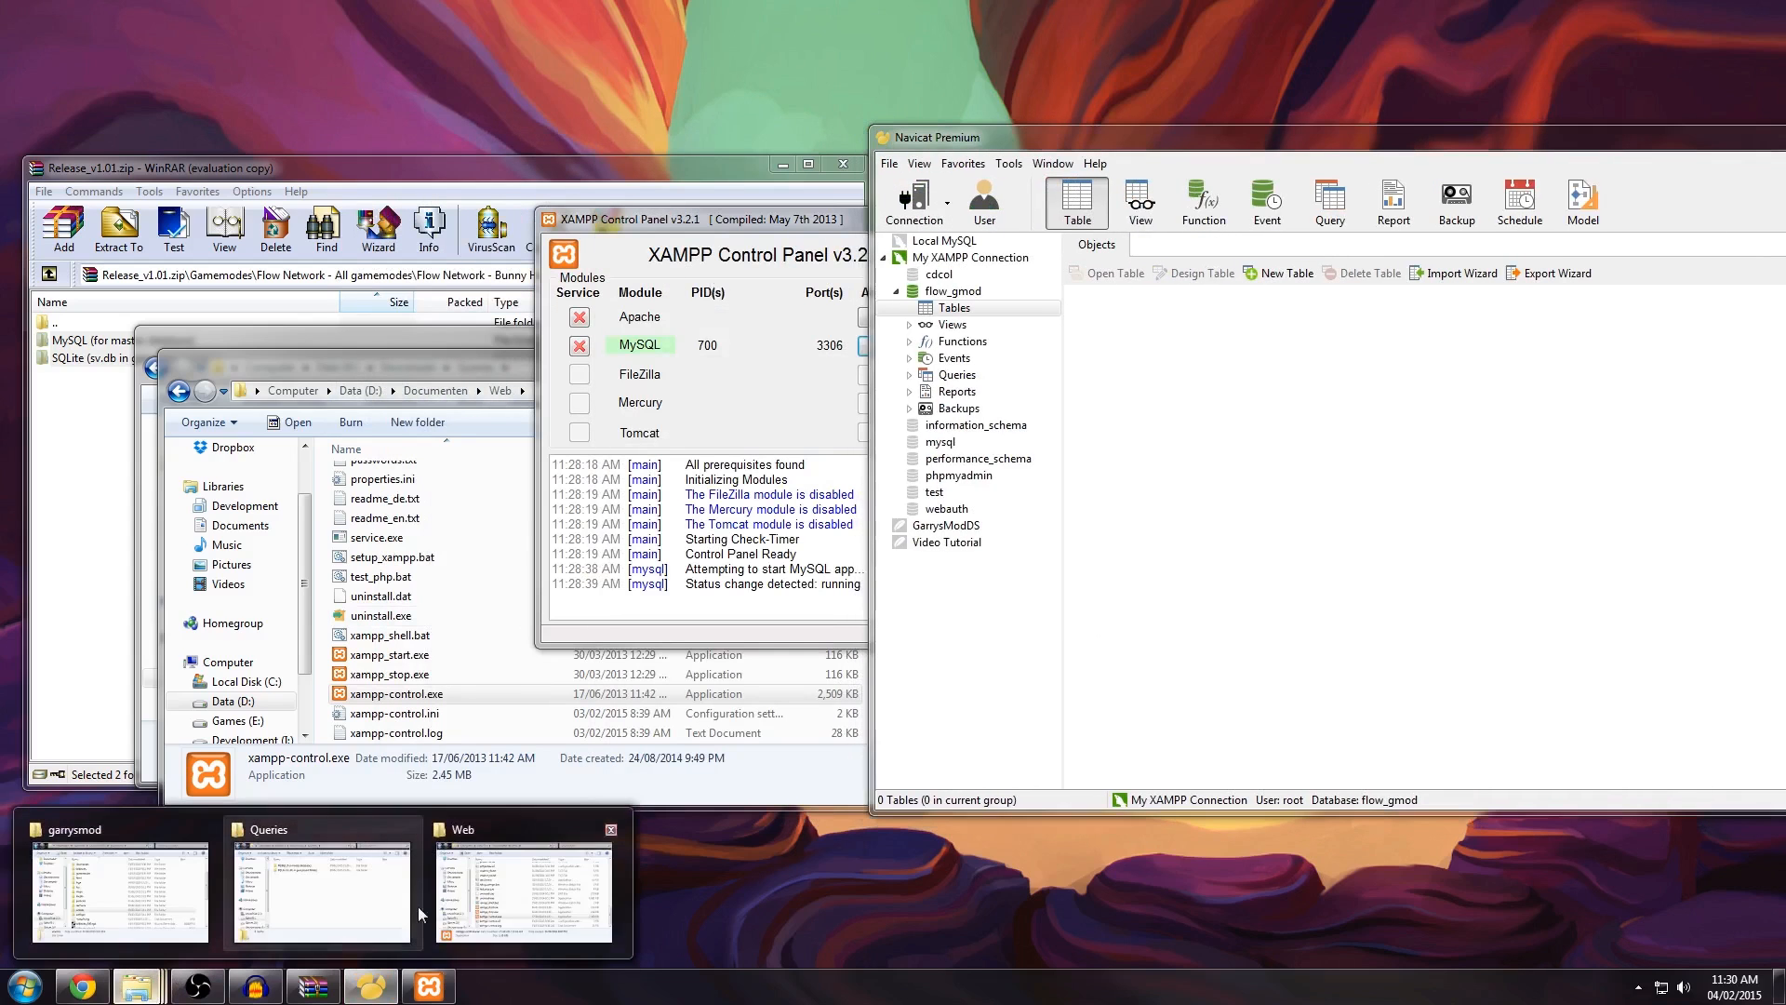
pyautogui.click(327, 947)
pyautogui.click(410, 454)
pyautogui.doubleClick(410, 454)
pyautogui.click(398, 454)
pyautogui.rightClick(406, 472)
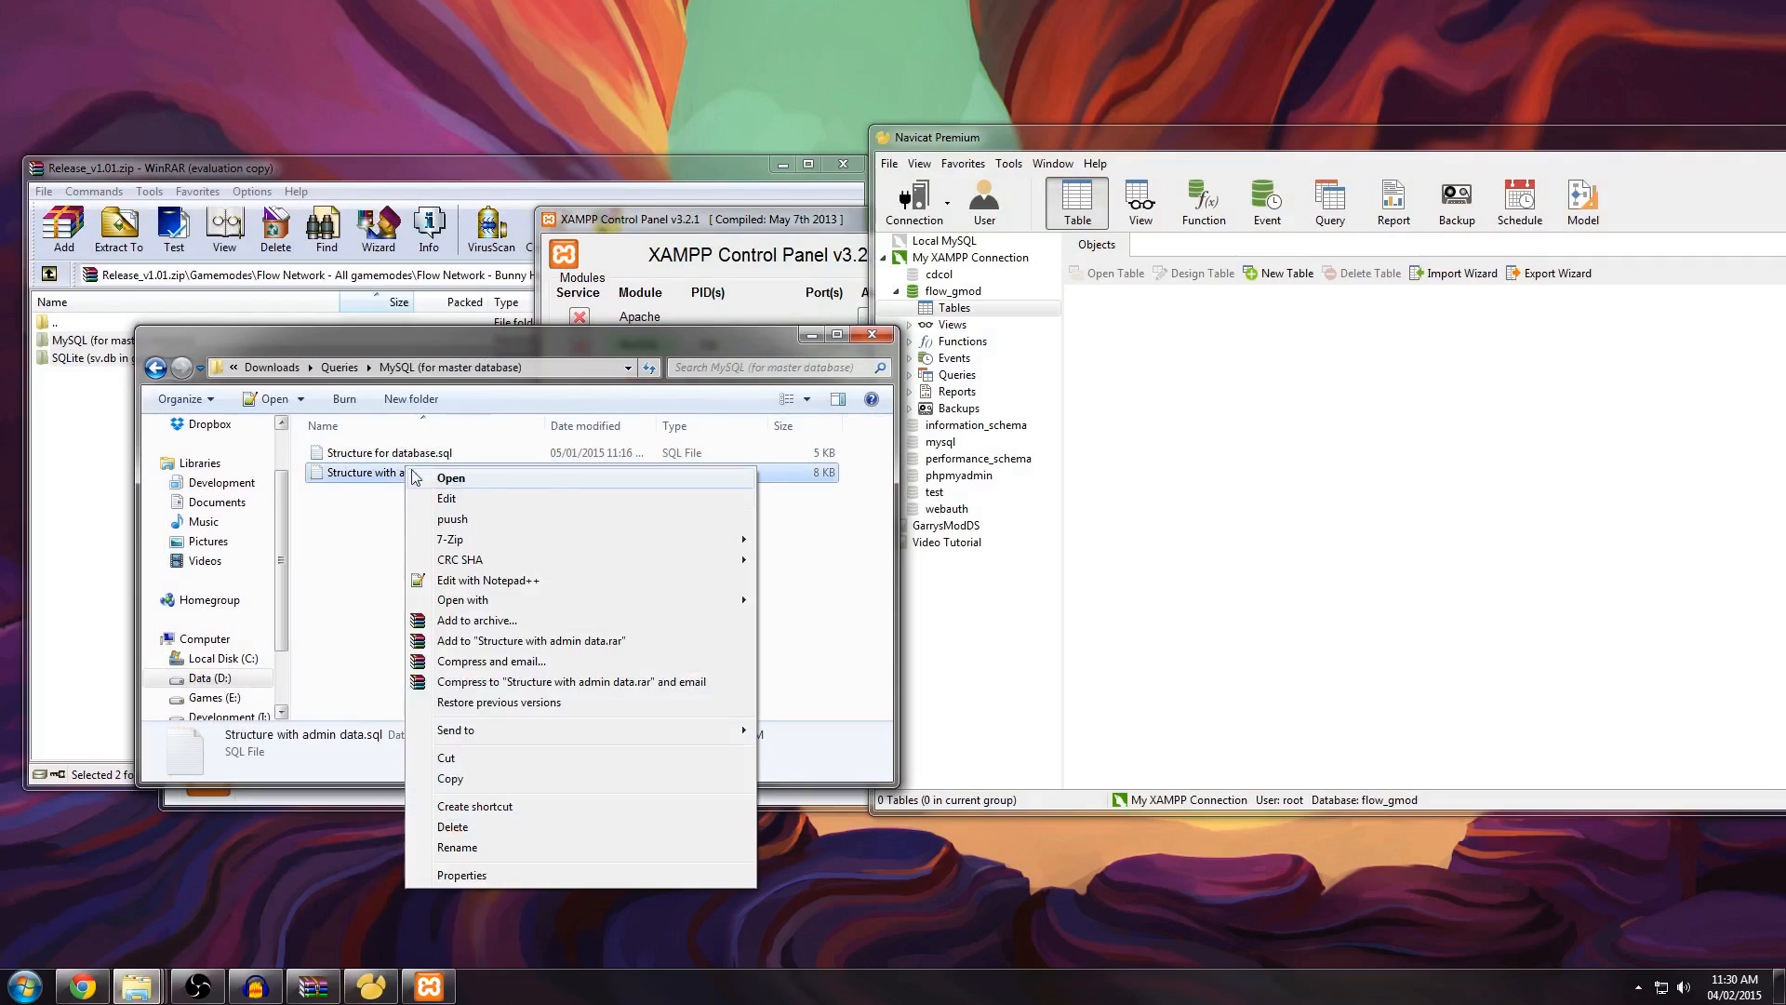
pyautogui.click(496, 578)
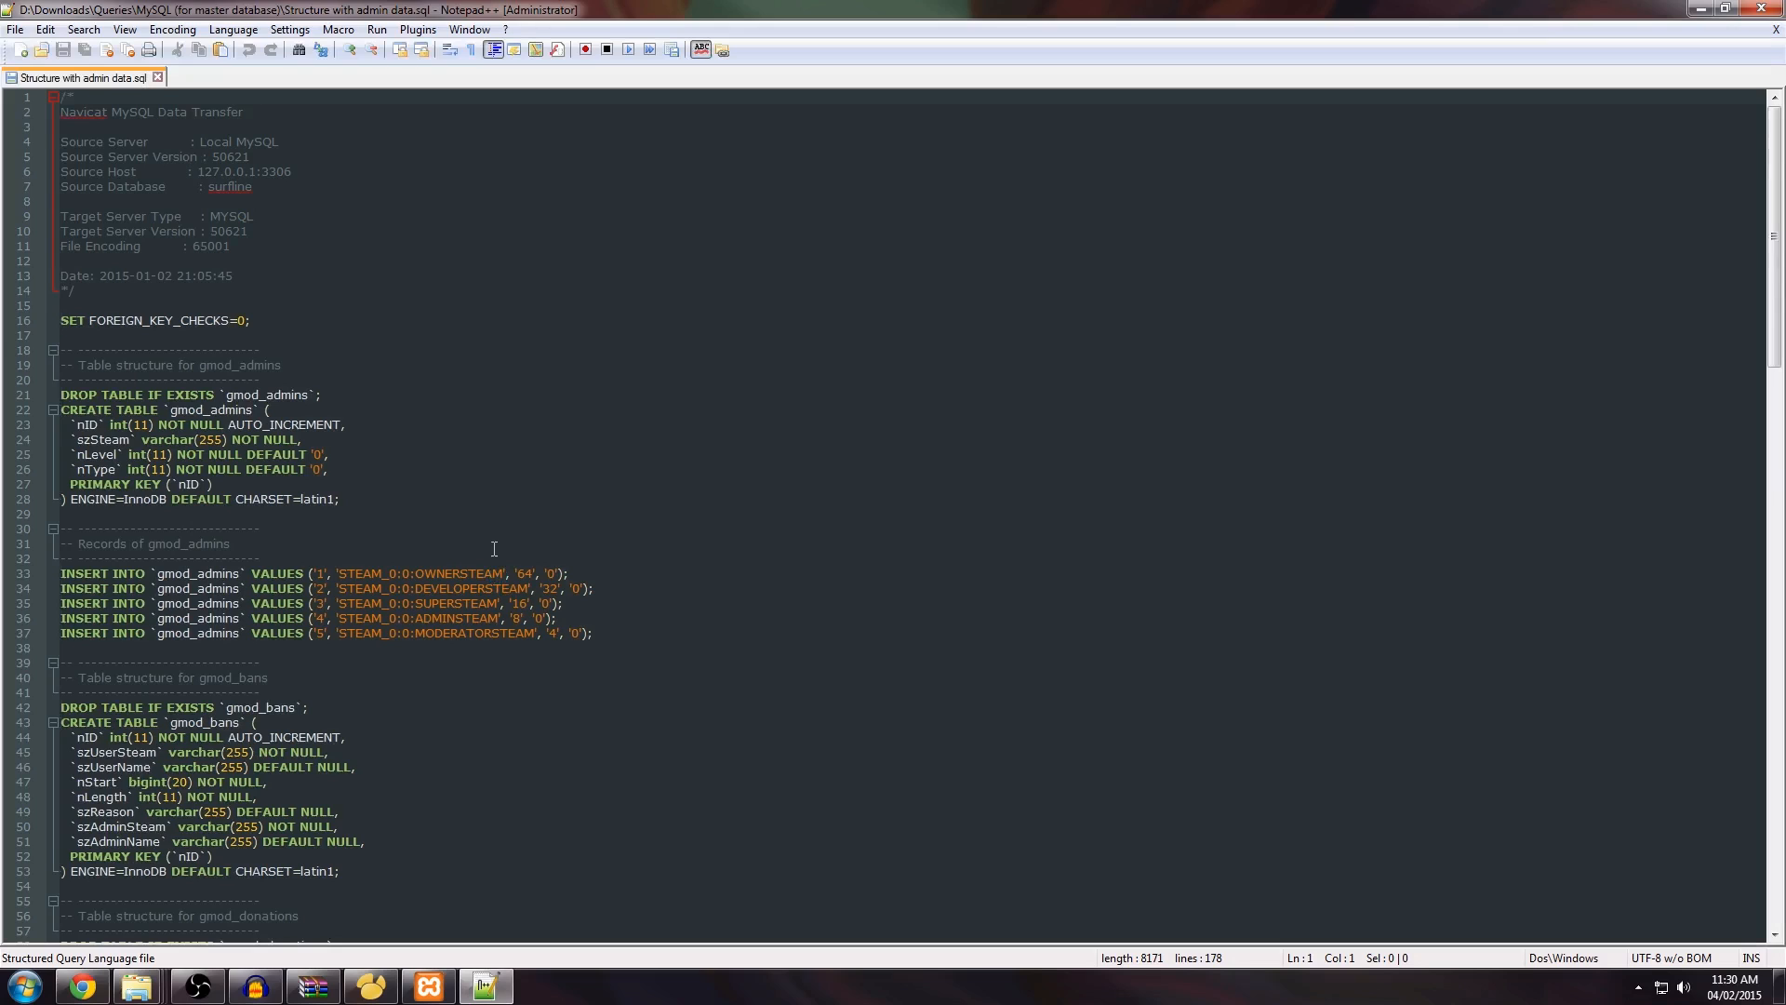
pyautogui.scroll(-3, 494, 548)
pyautogui.click(595, 514)
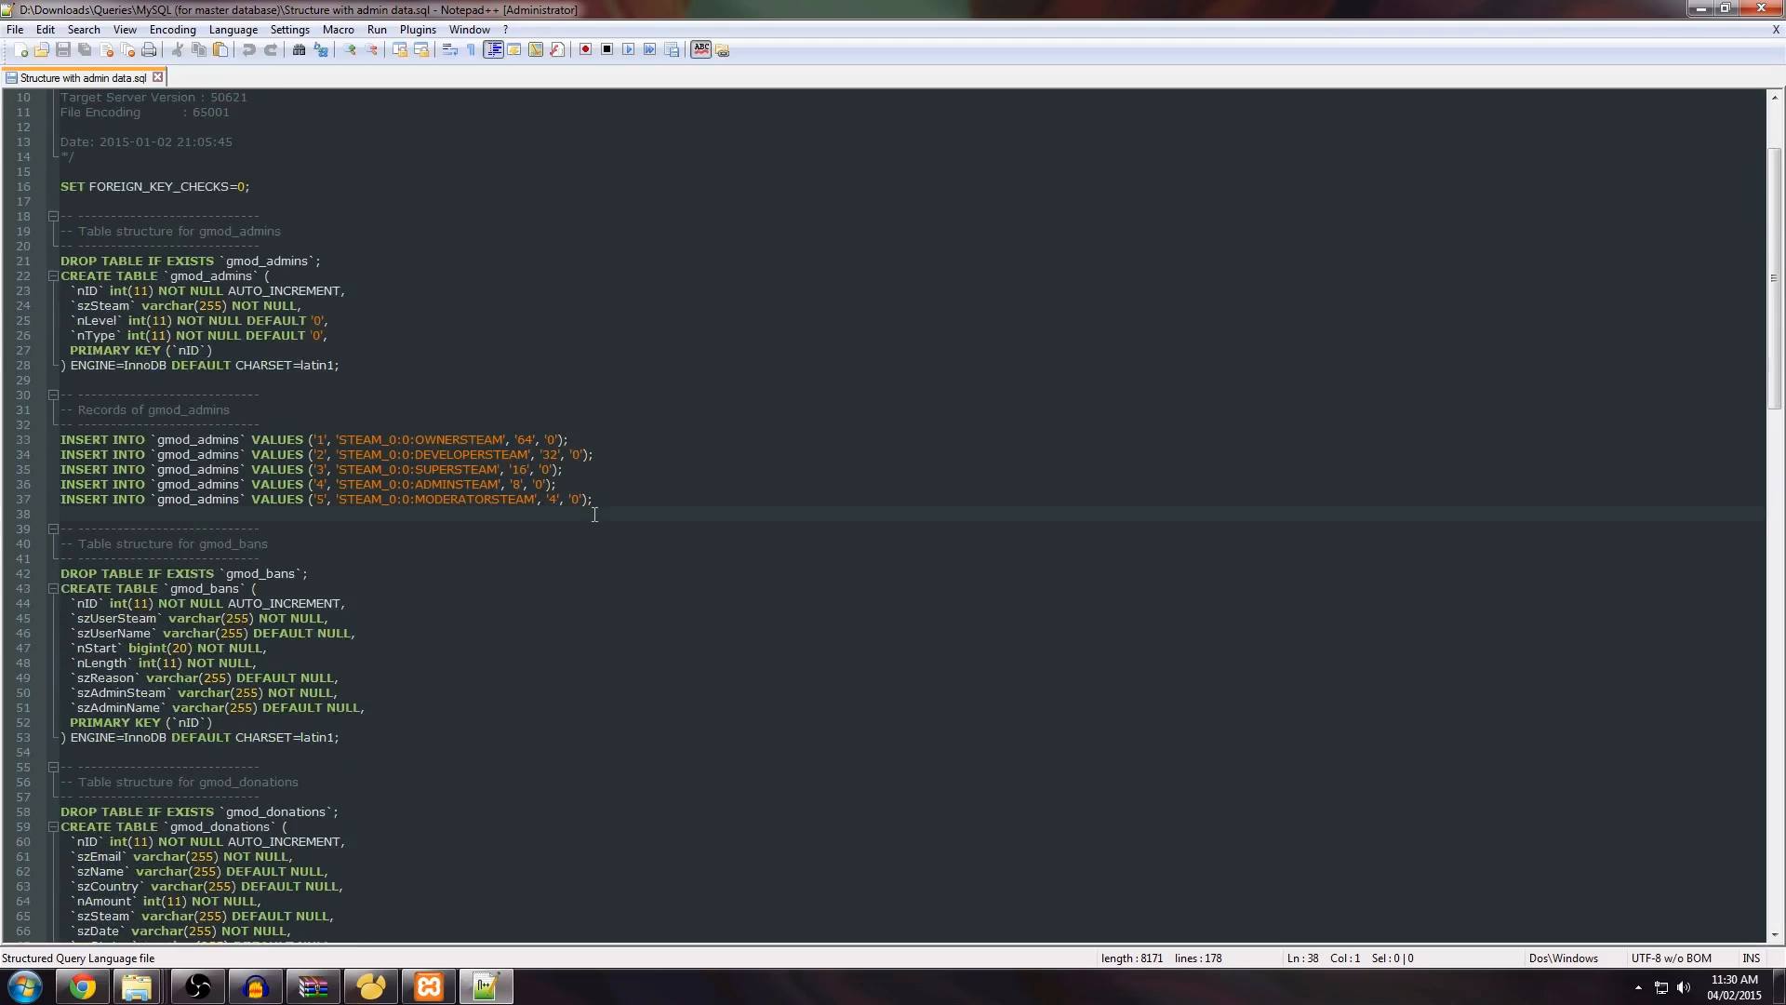
pyautogui.scroll(-8, 573, 520)
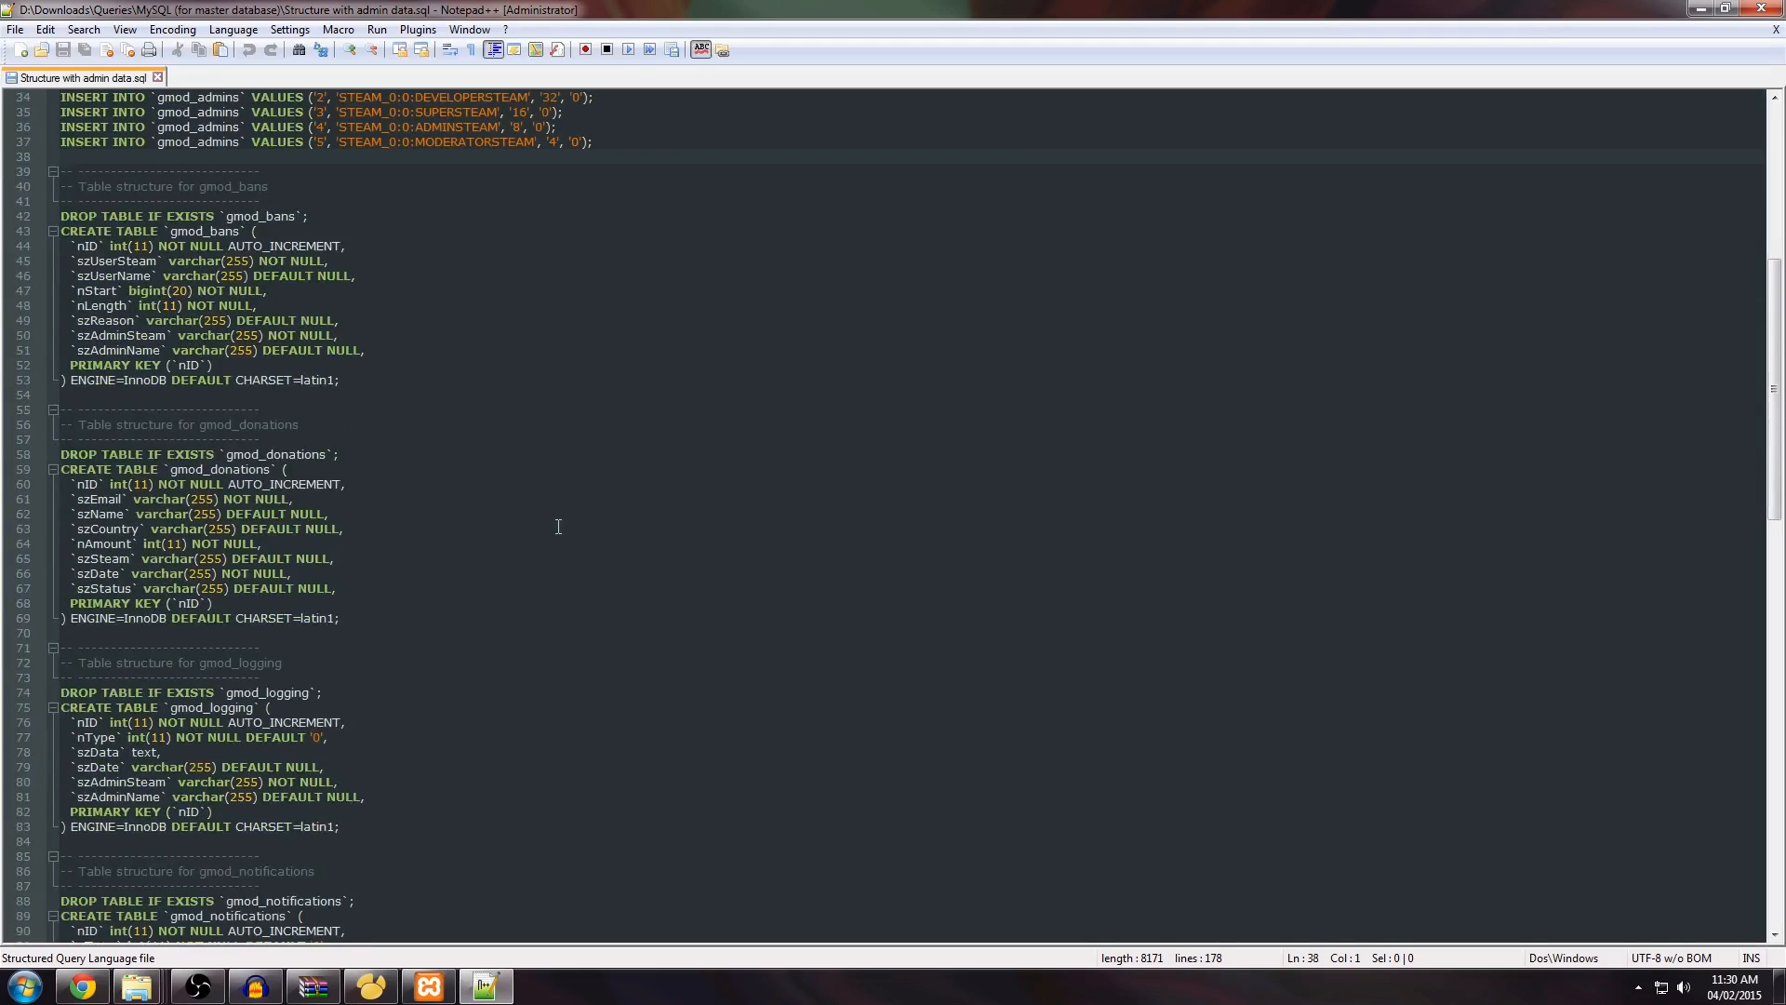
pyautogui.scroll(-8, 559, 526)
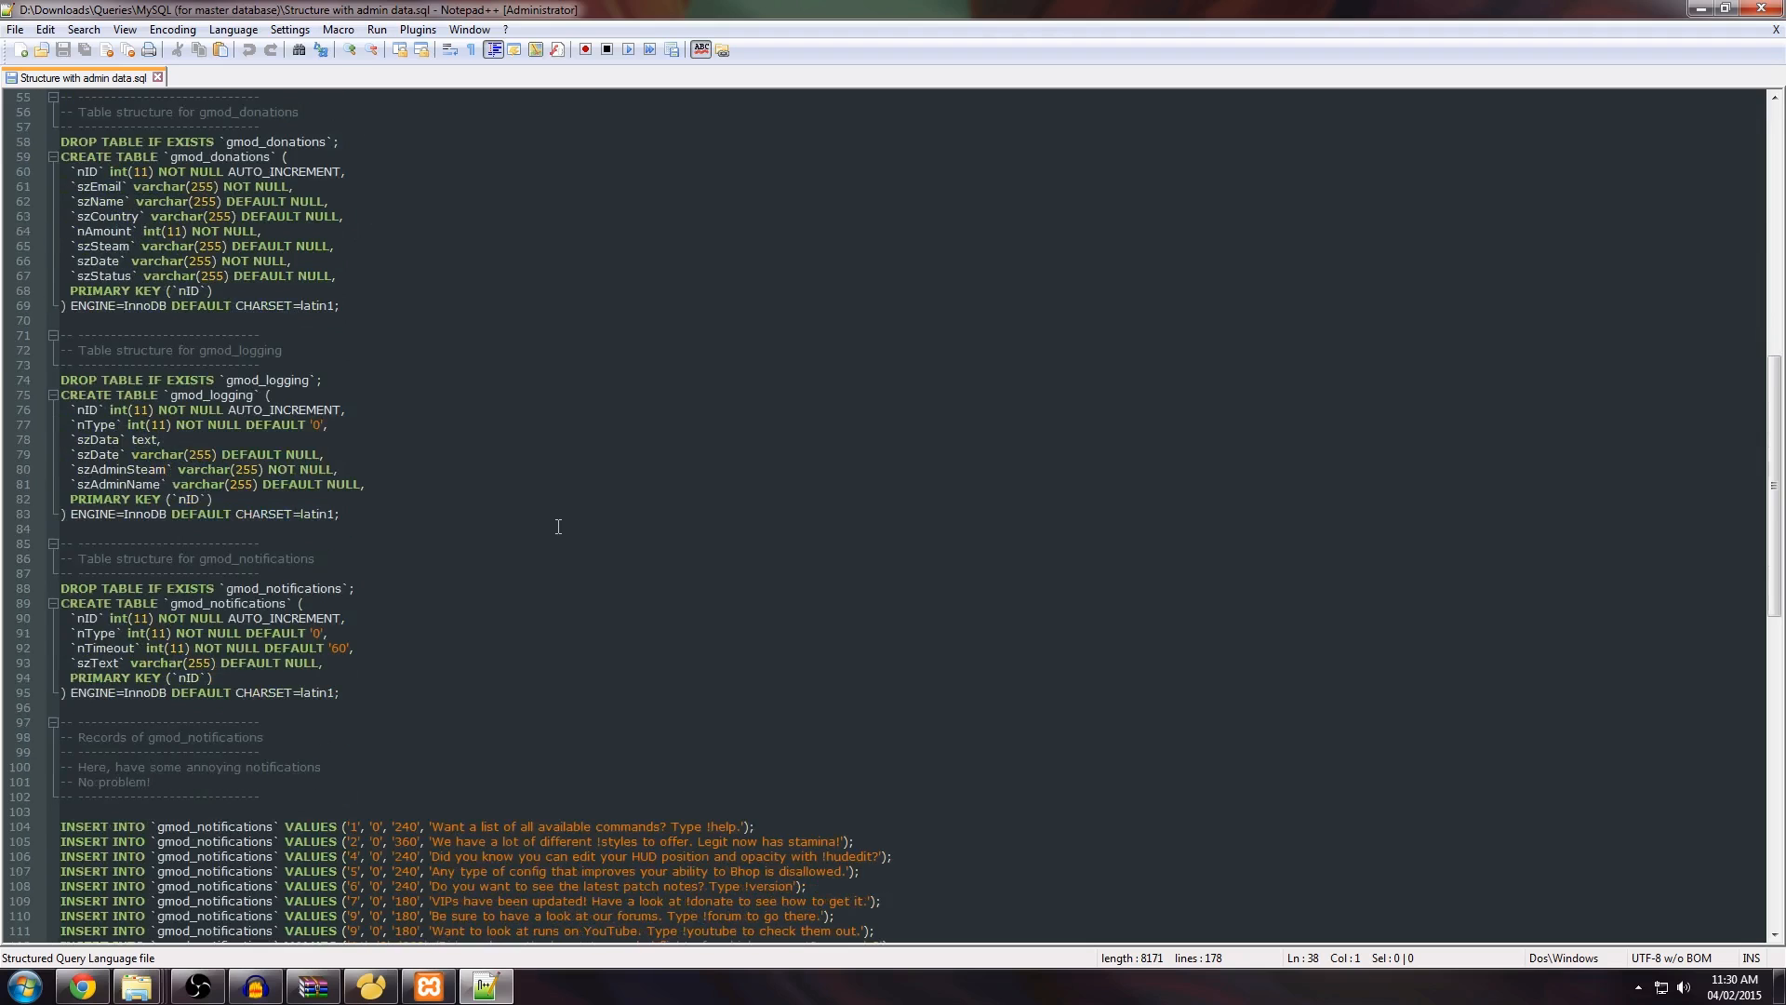
pyautogui.scroll(-7, 558, 526)
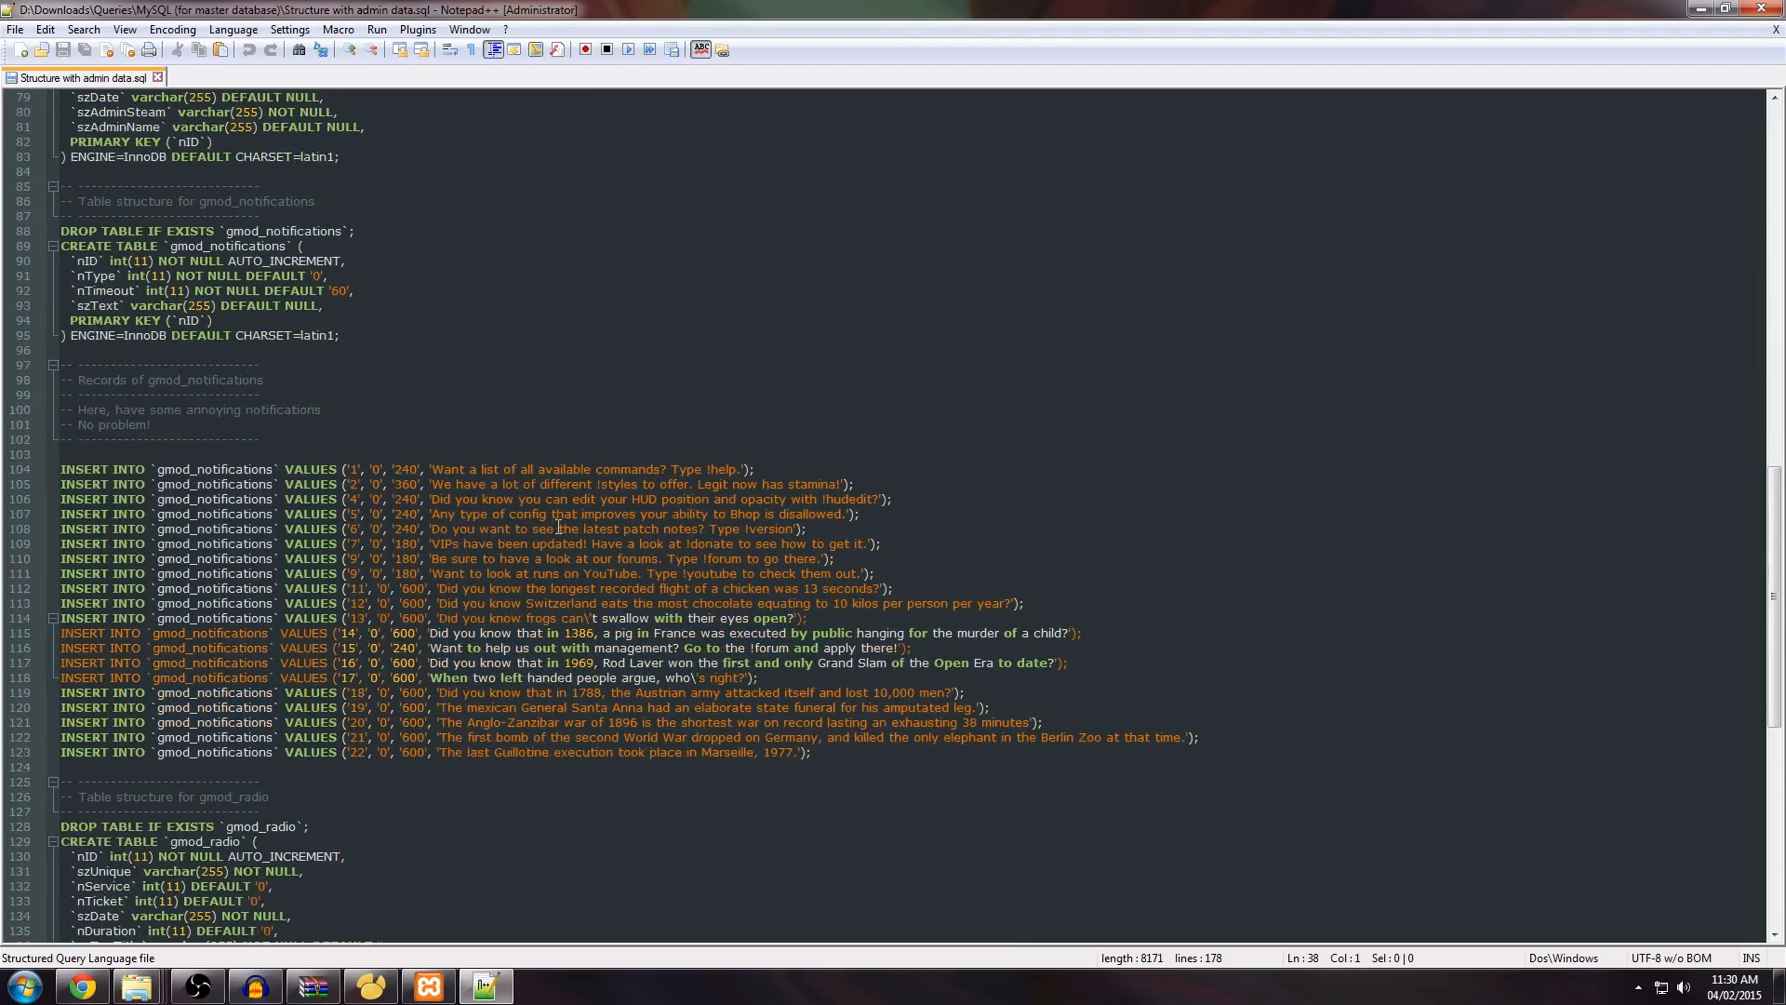
pyautogui.scroll(-2, 558, 526)
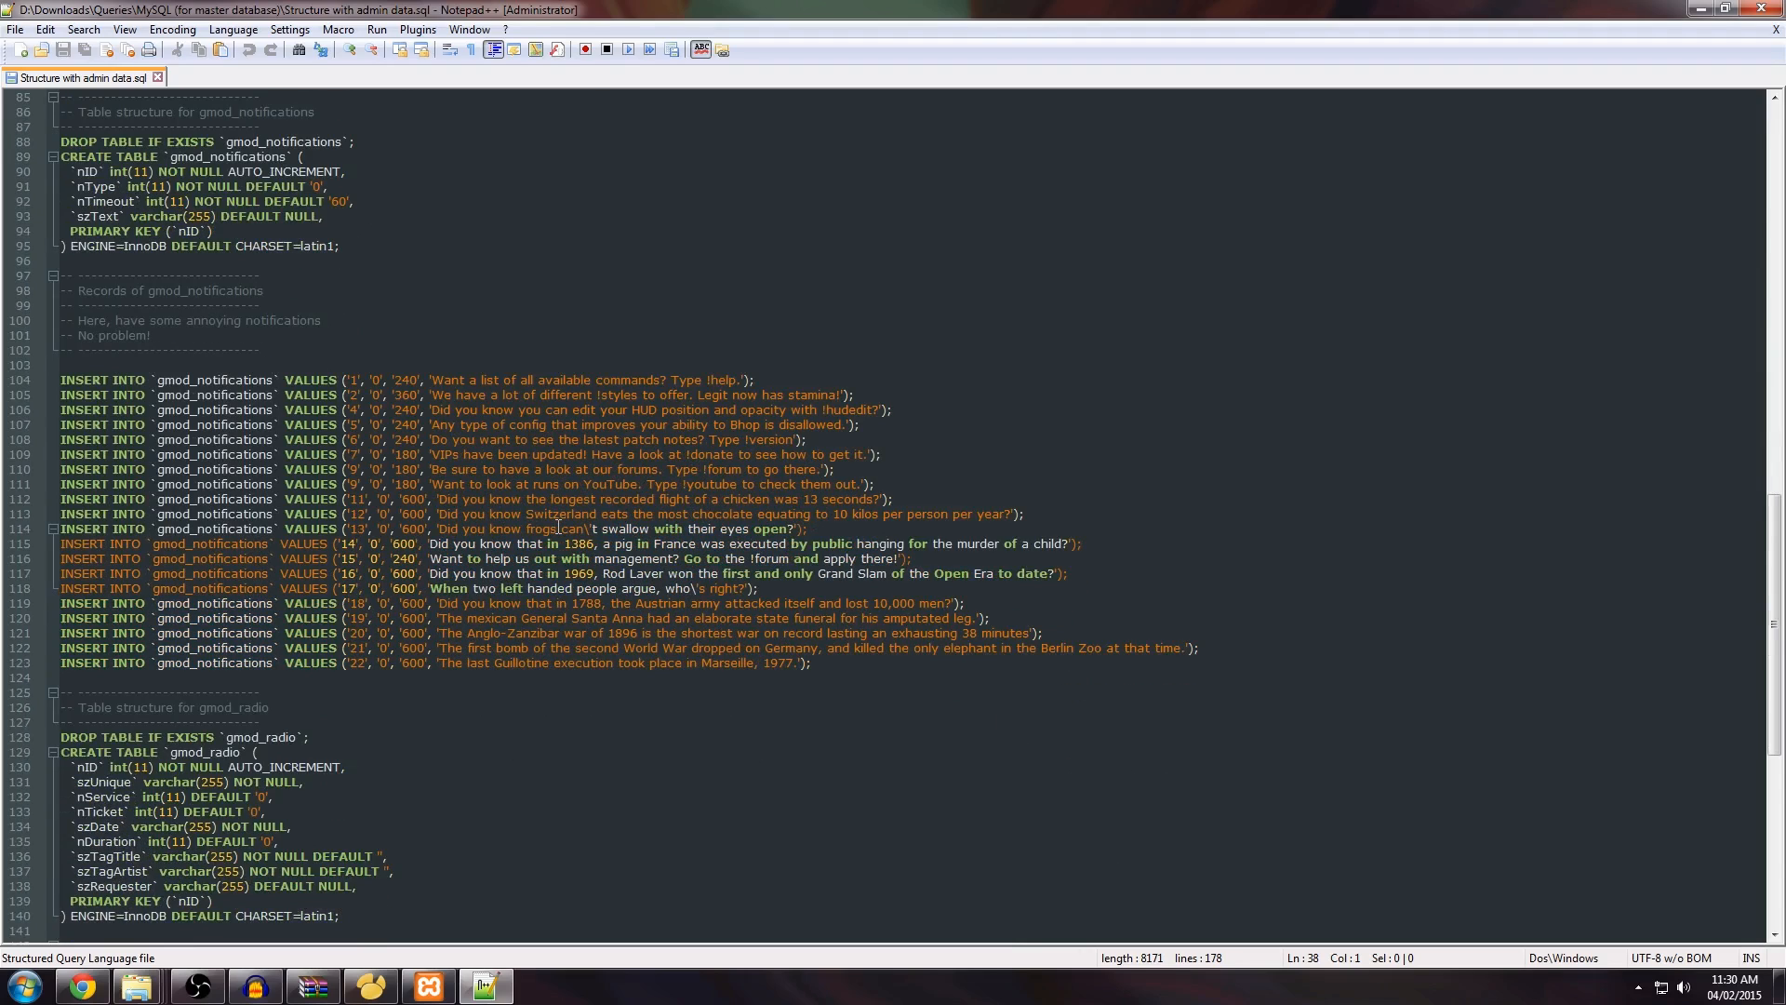
pyautogui.click(585, 530)
pyautogui.scroll(-12, 591, 549)
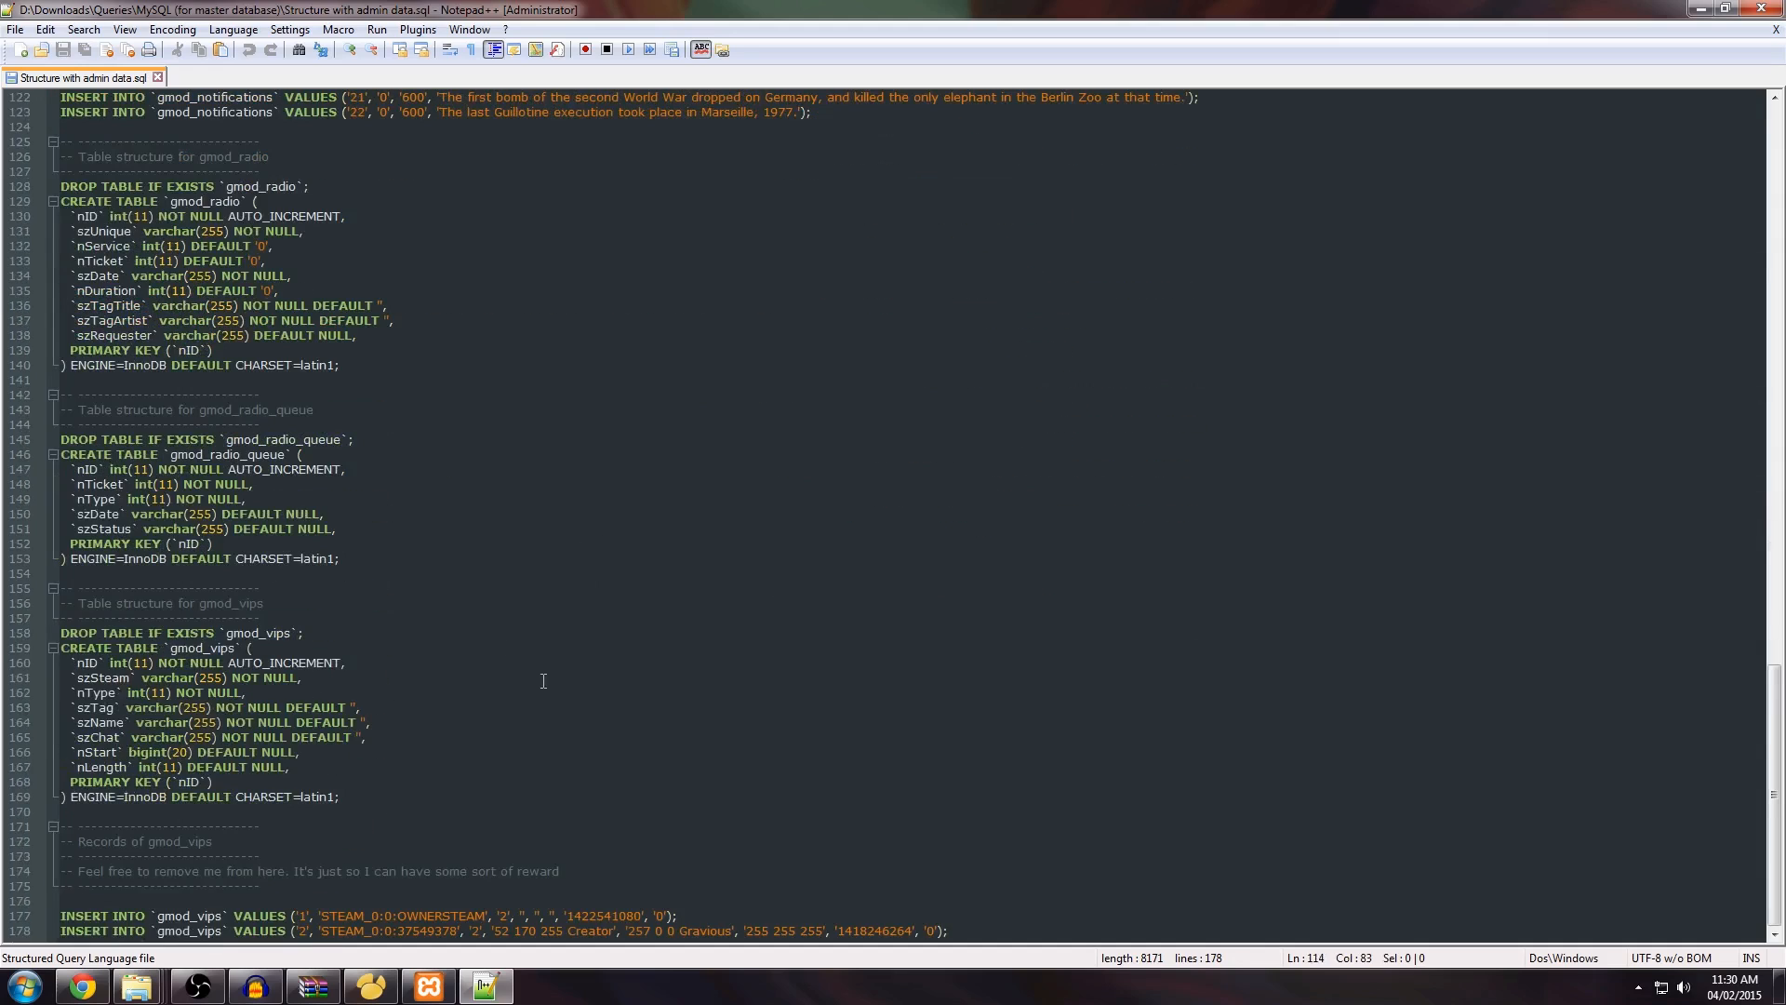
# Step: Run an SQL file on flow_gmod from the Objects pane
pyautogui.click(371, 986)
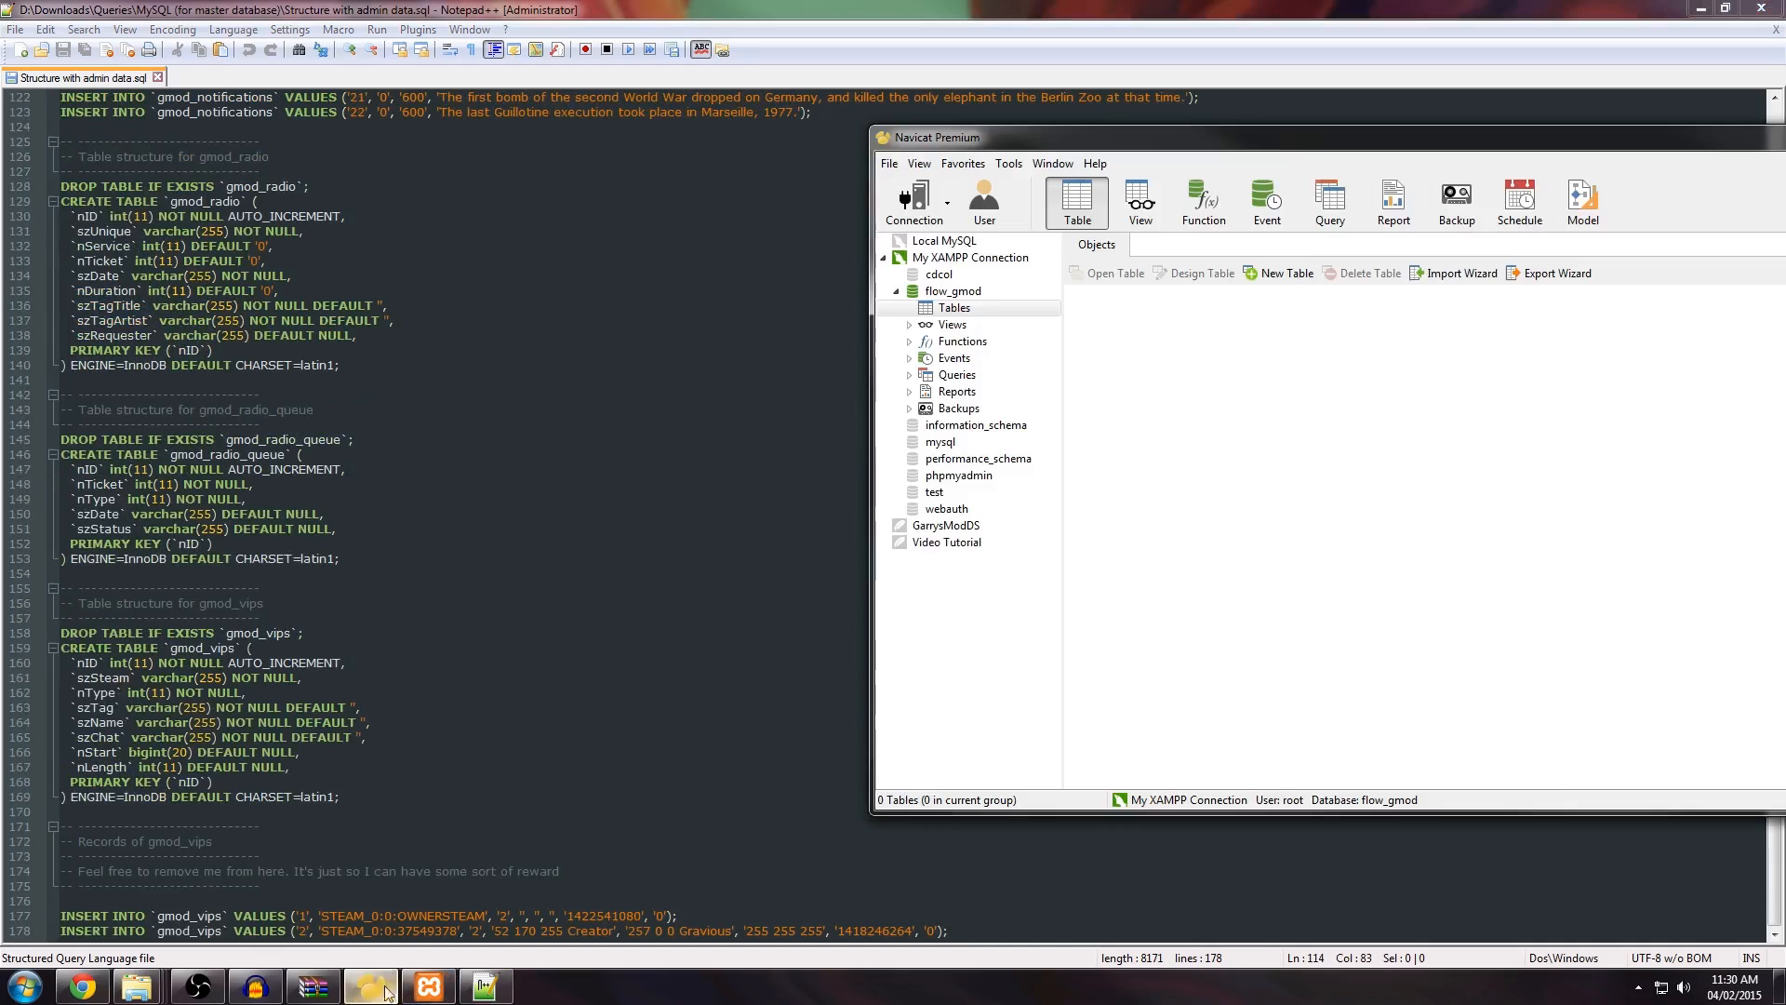
pyautogui.rightClick(1152, 409)
pyautogui.click(1200, 495)
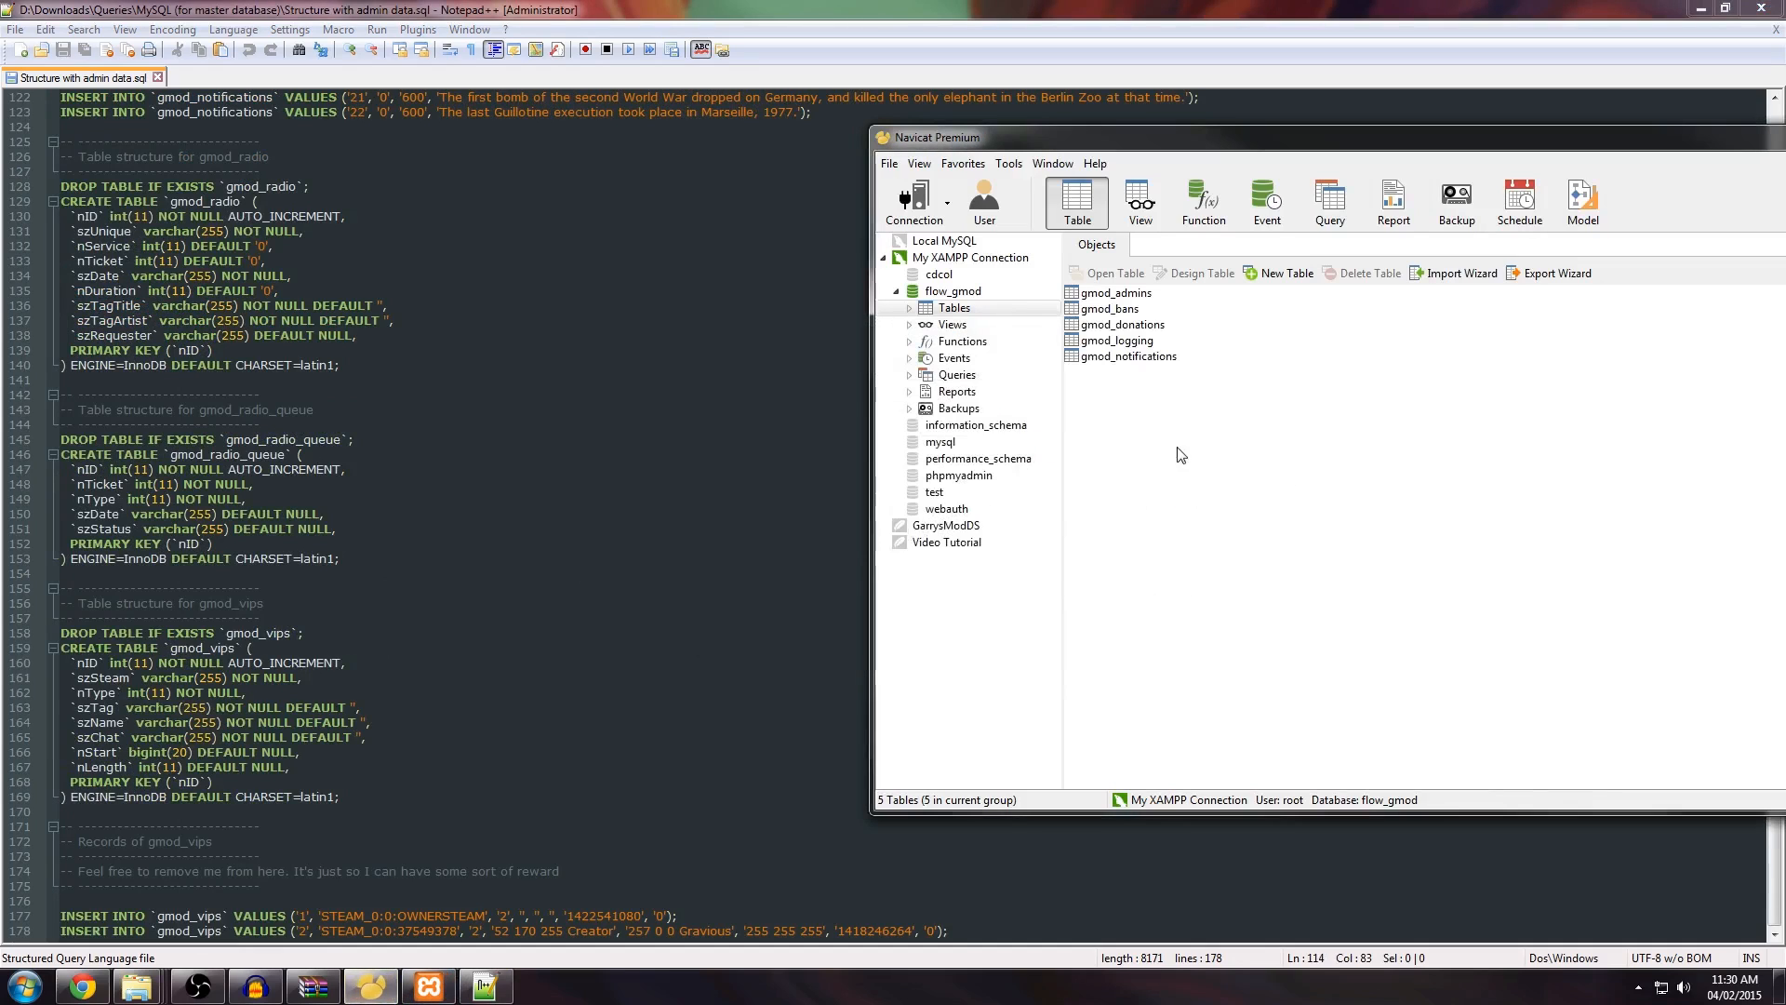
# Step: Inspect gmod_admins, gmod_bans, gmod_donations and gmod_logging, ending with gmod_notifications open
pyautogui.doubleClick(1127, 294)
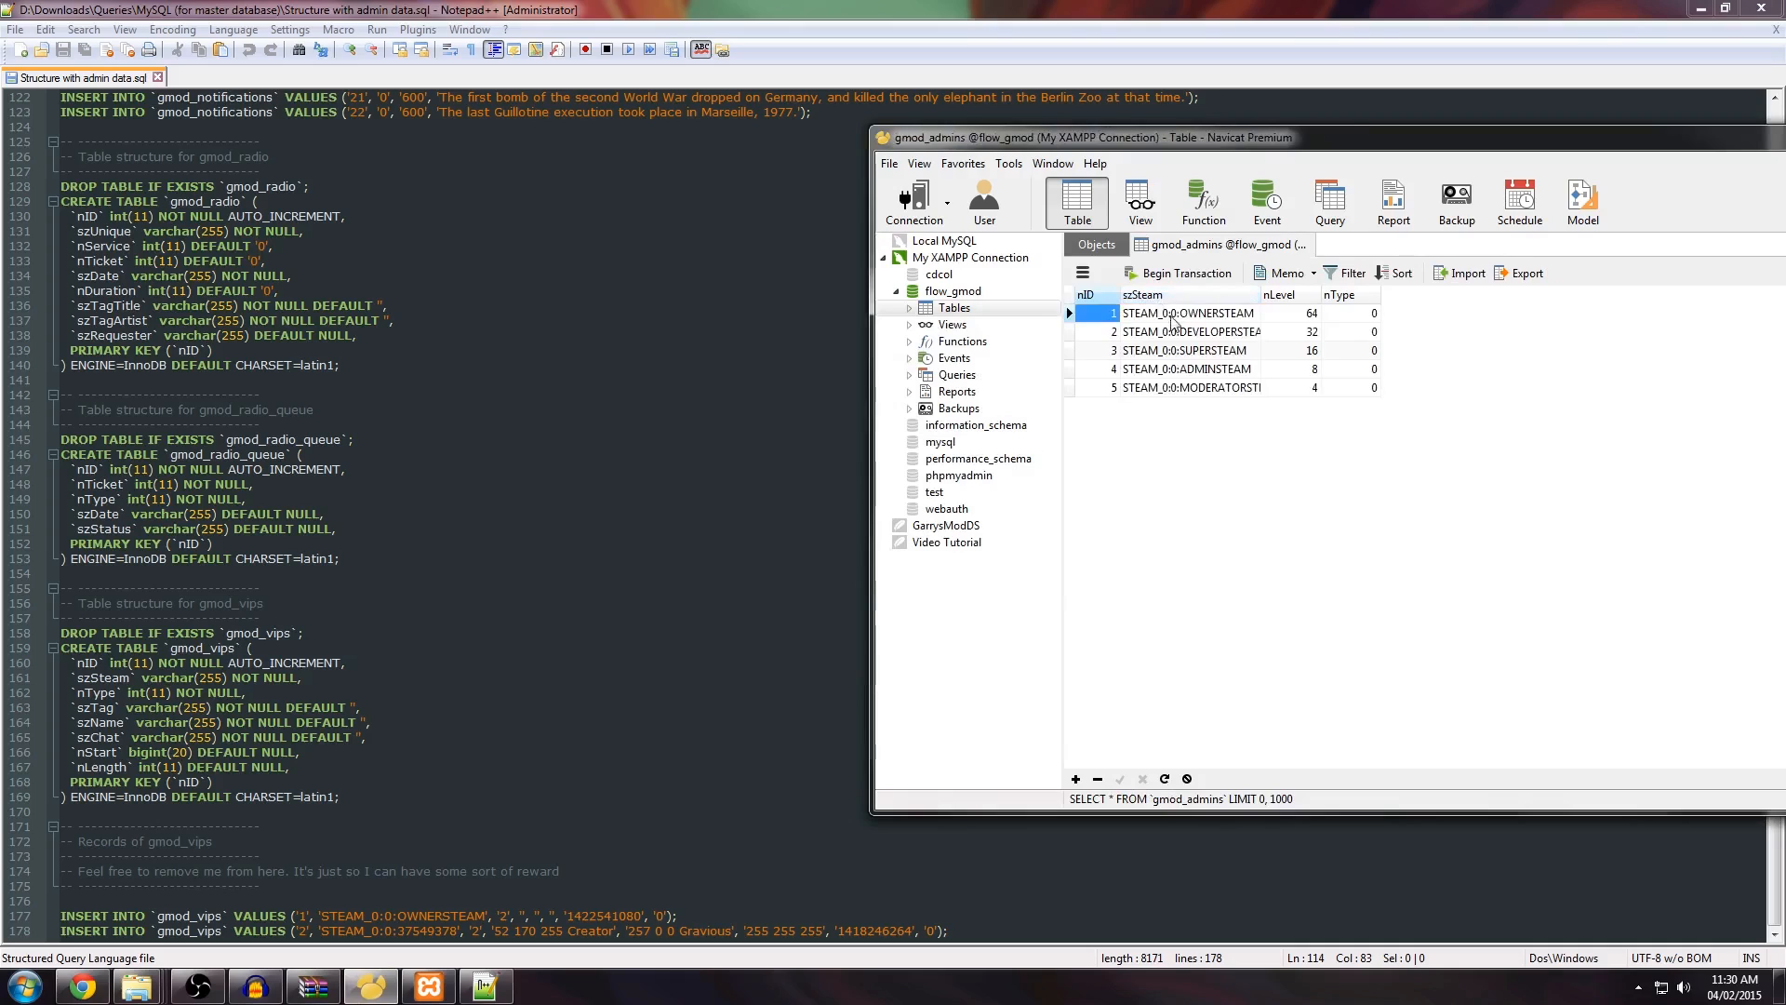
pyautogui.middleClick(1201, 252)
pyautogui.doubleClick(1136, 306)
pyautogui.middleClick(1170, 247)
pyautogui.doubleClick(1121, 324)
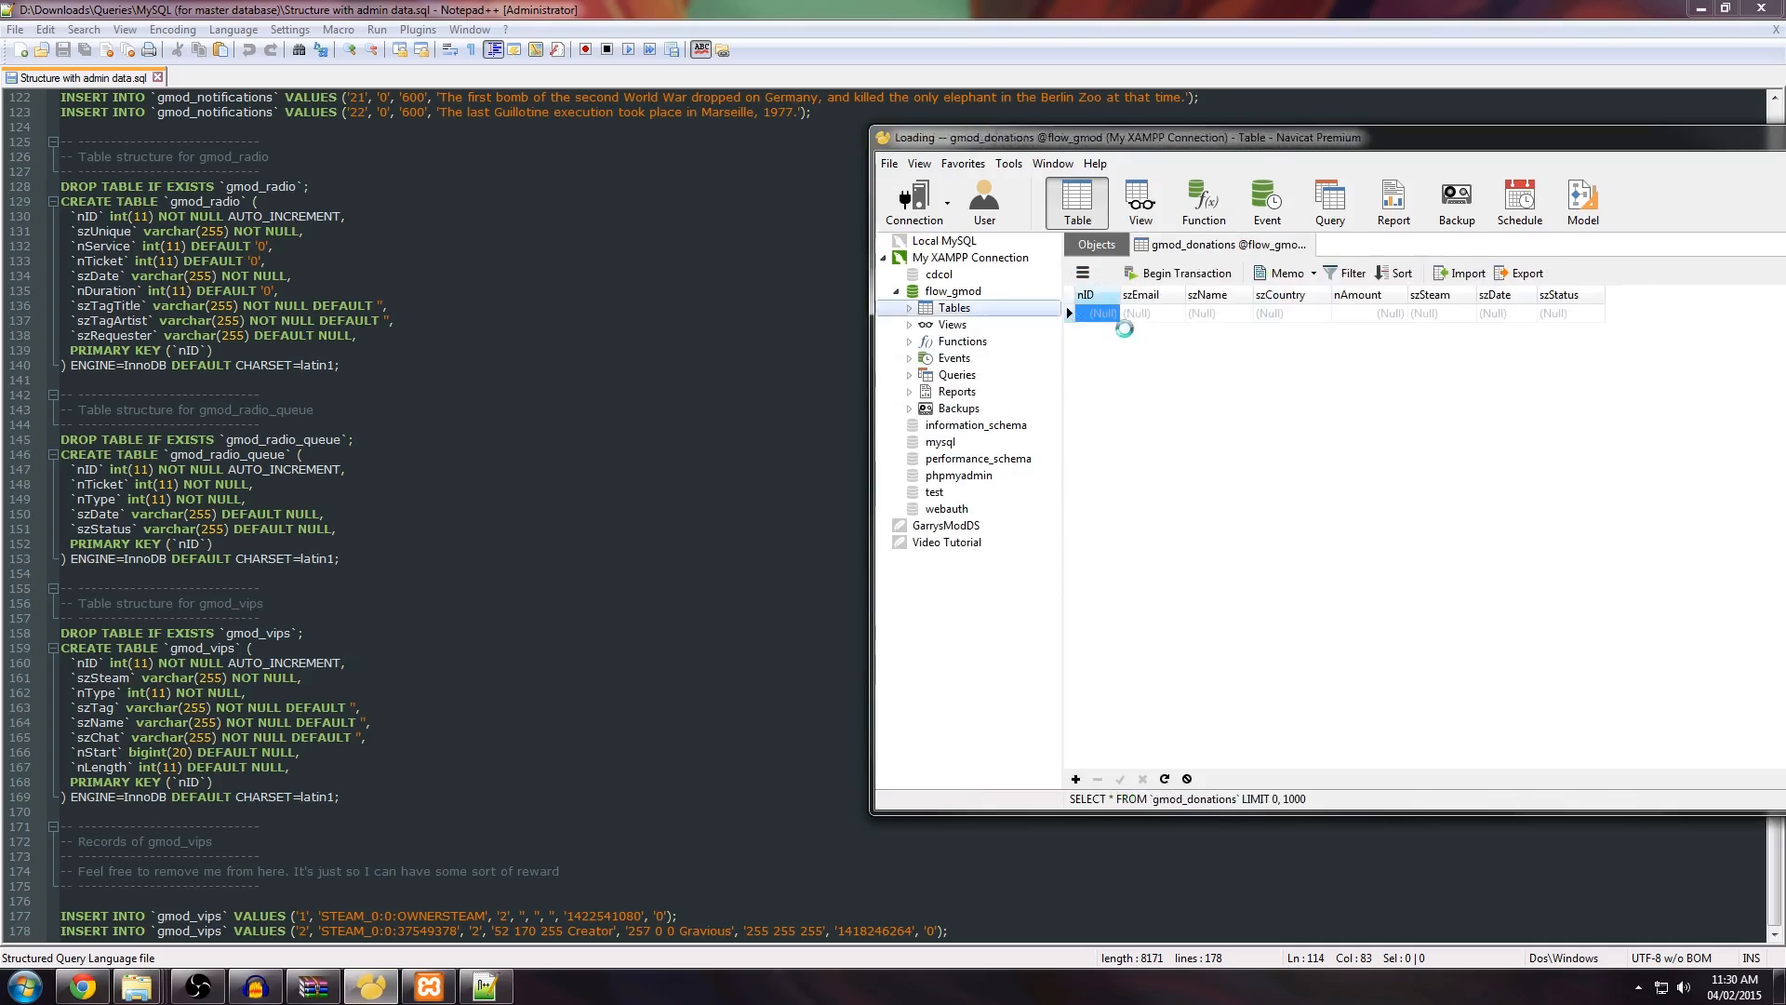
pyautogui.middleClick(1181, 247)
pyautogui.doubleClick(1116, 340)
pyautogui.middleClick(1186, 250)
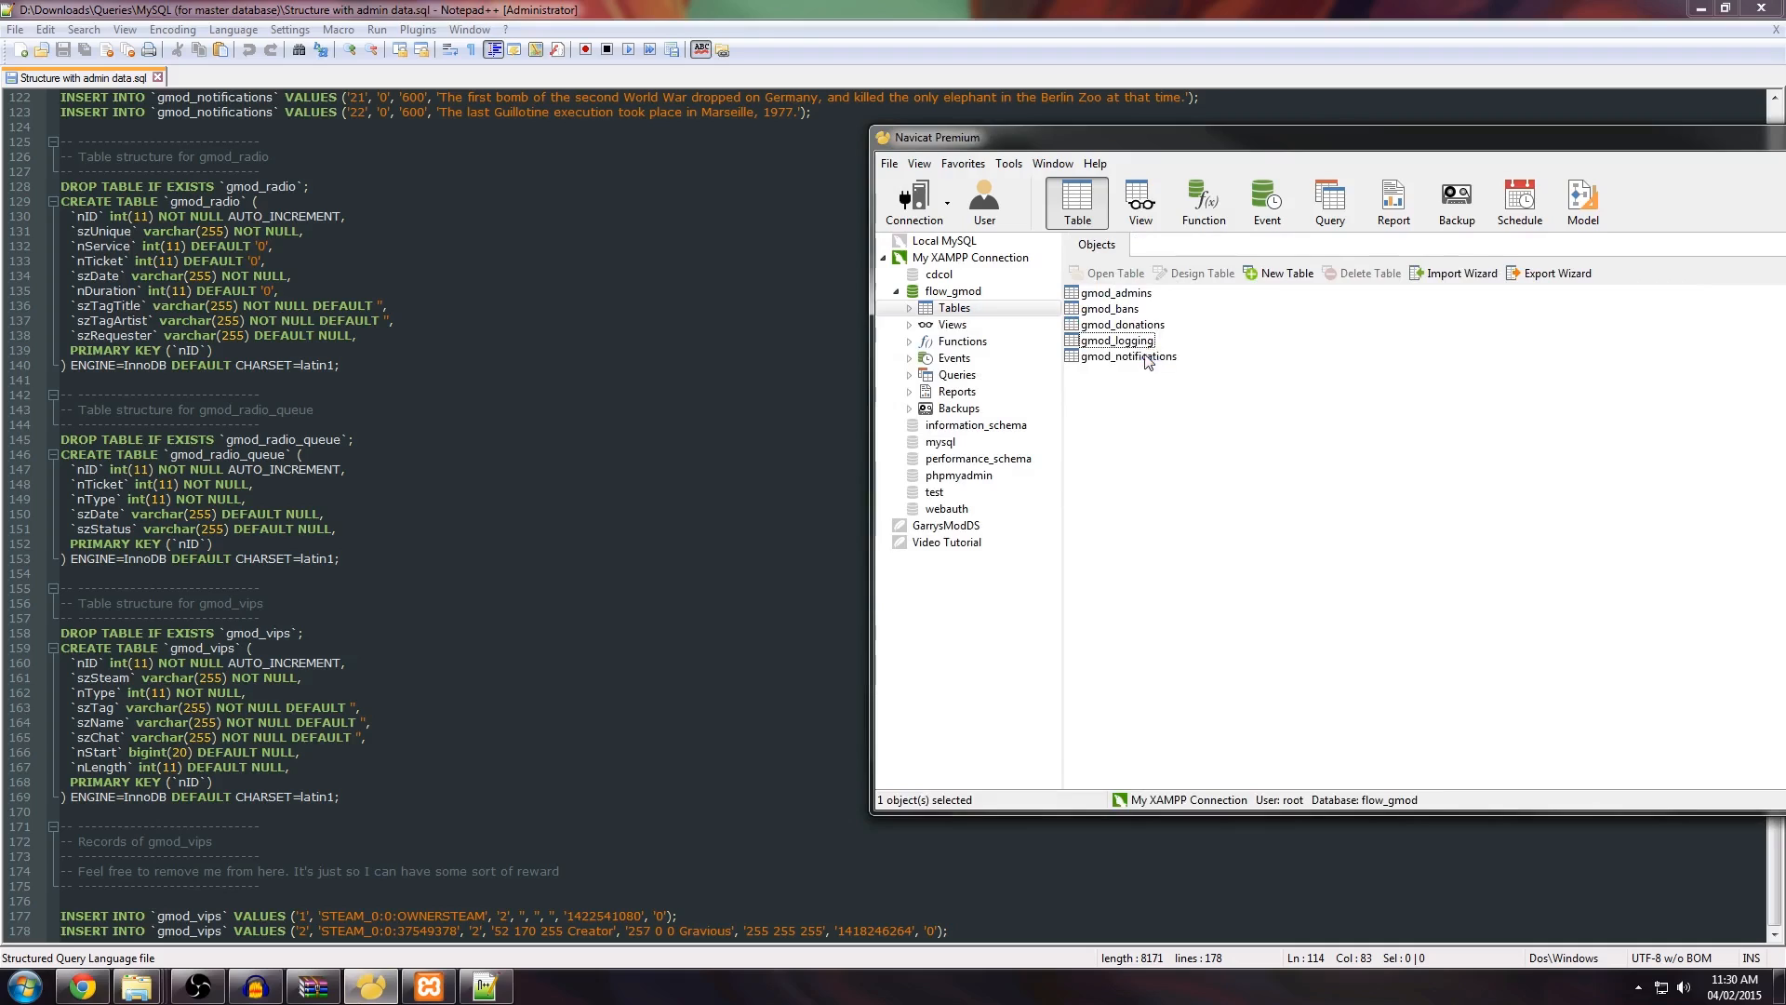
pyautogui.doubleClick(1153, 357)
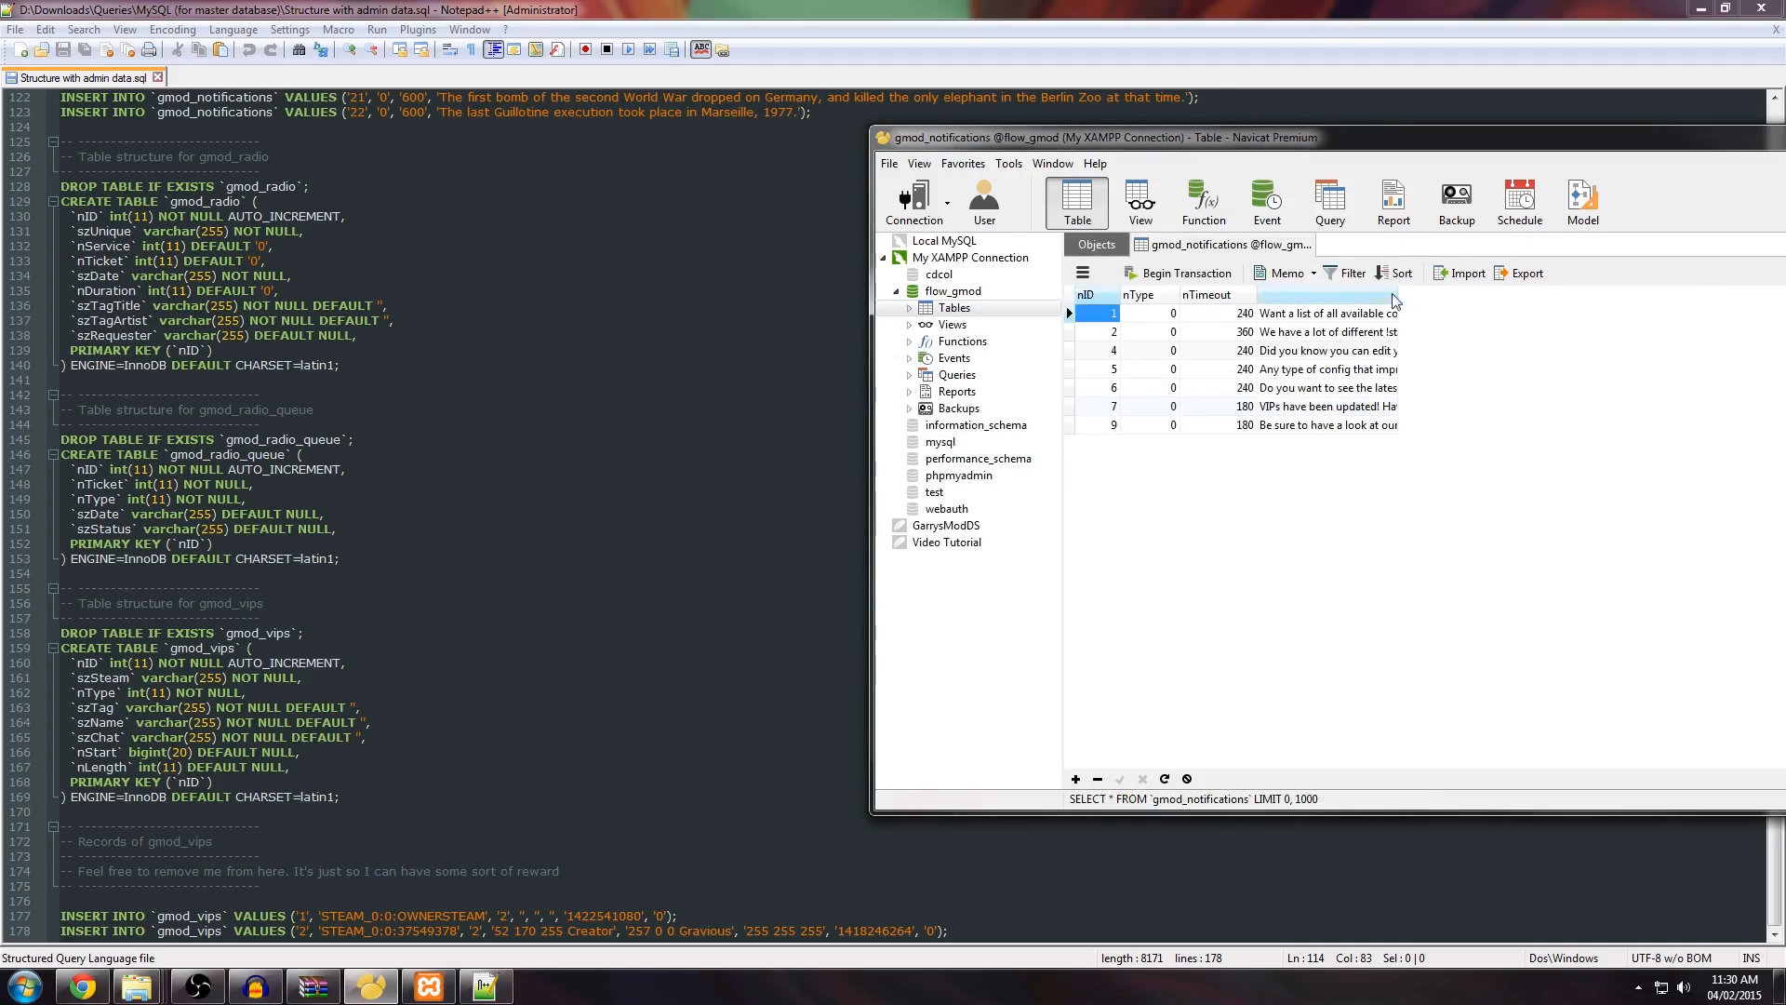
# Step: Compare the SQL script with Navicat's notification rows and select the duplicate id 9 on line 111
pyautogui.click(713, 263)
pyautogui.scroll(7, 710, 270)
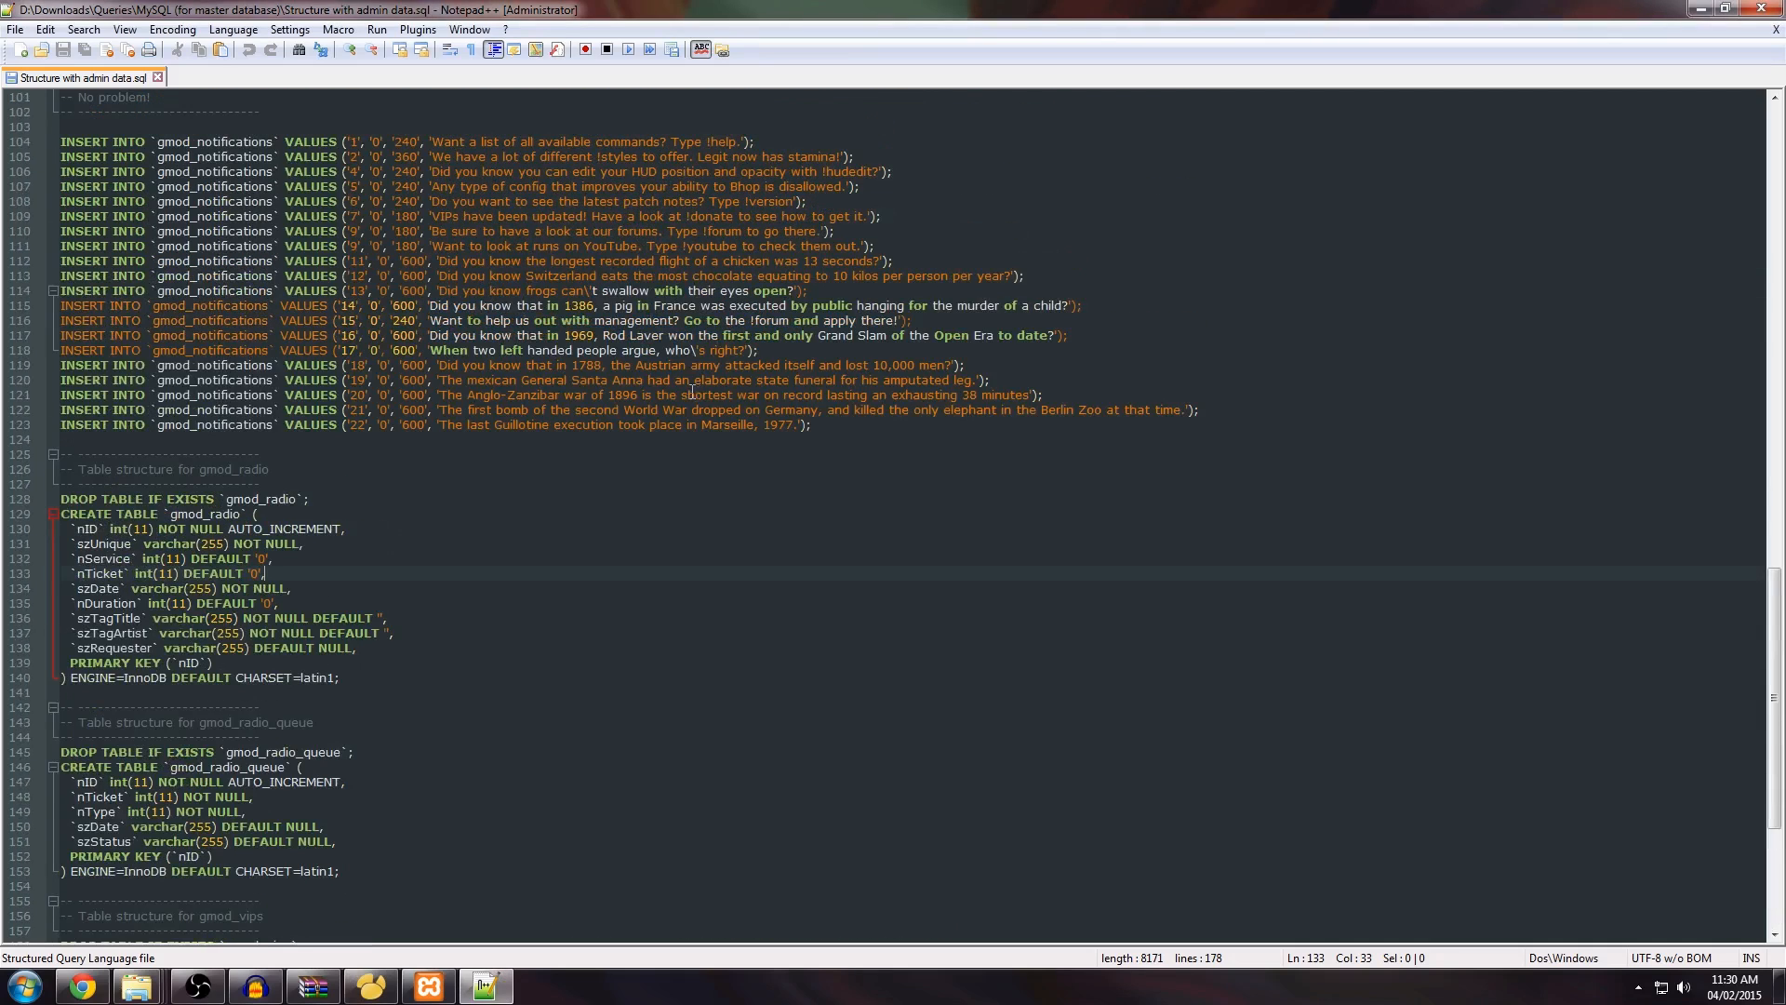
pyautogui.click(429, 986)
pyautogui.click(715, 741)
pyautogui.click(371, 986)
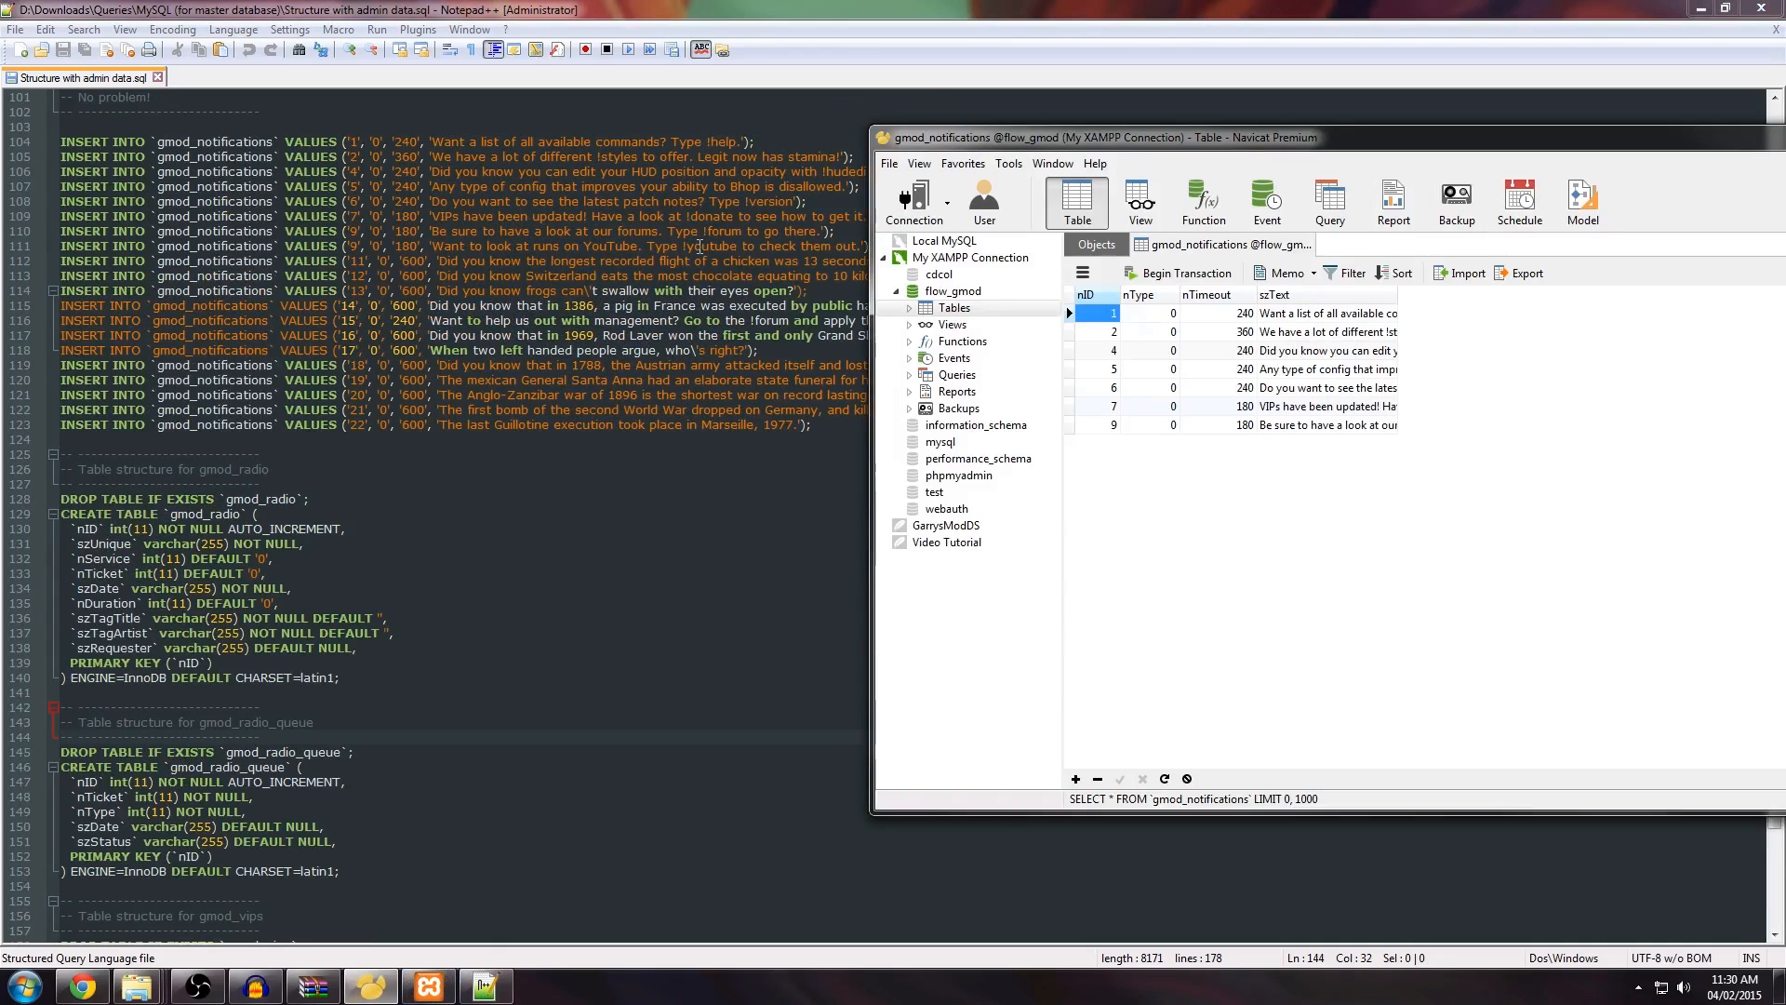
pyautogui.doubleClick(351, 246)
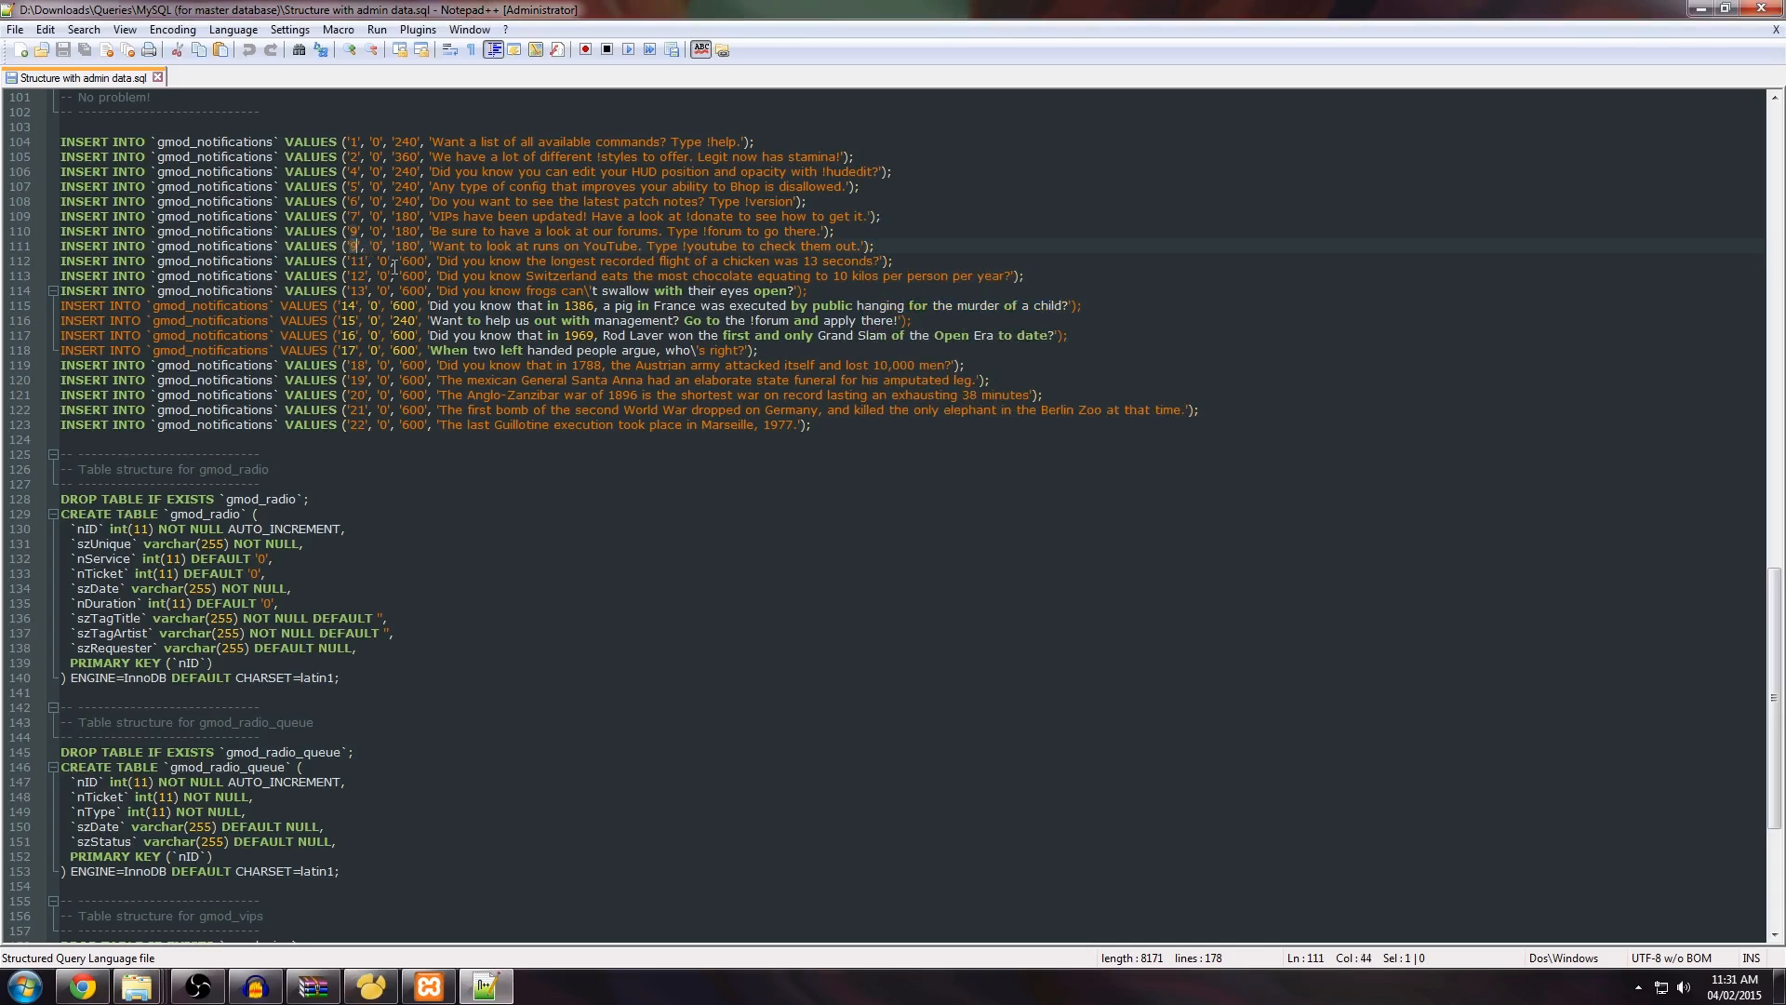
# Step: Close Structure with admin data.sql, exit Notepad++, and move the Navicat window left
pyautogui.click(158, 81)
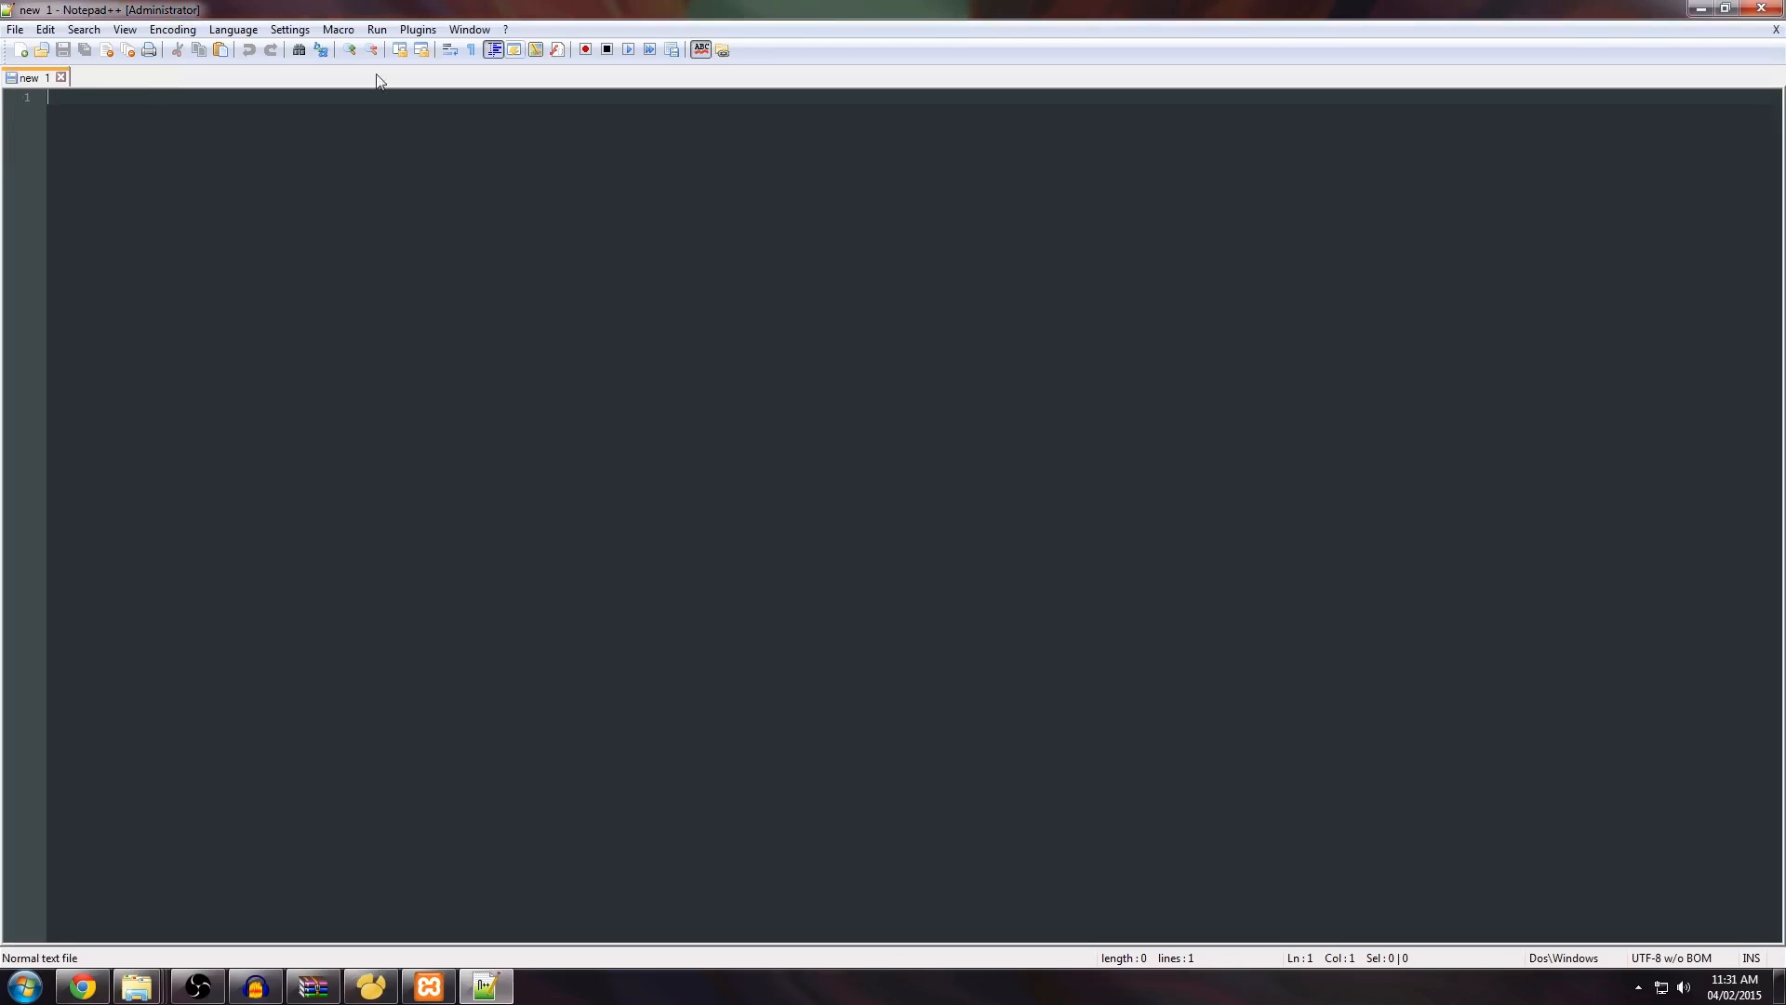
pyautogui.click(1700, 8)
pyautogui.moveTo(1310, 139); pyautogui.dragTo(813, 130)
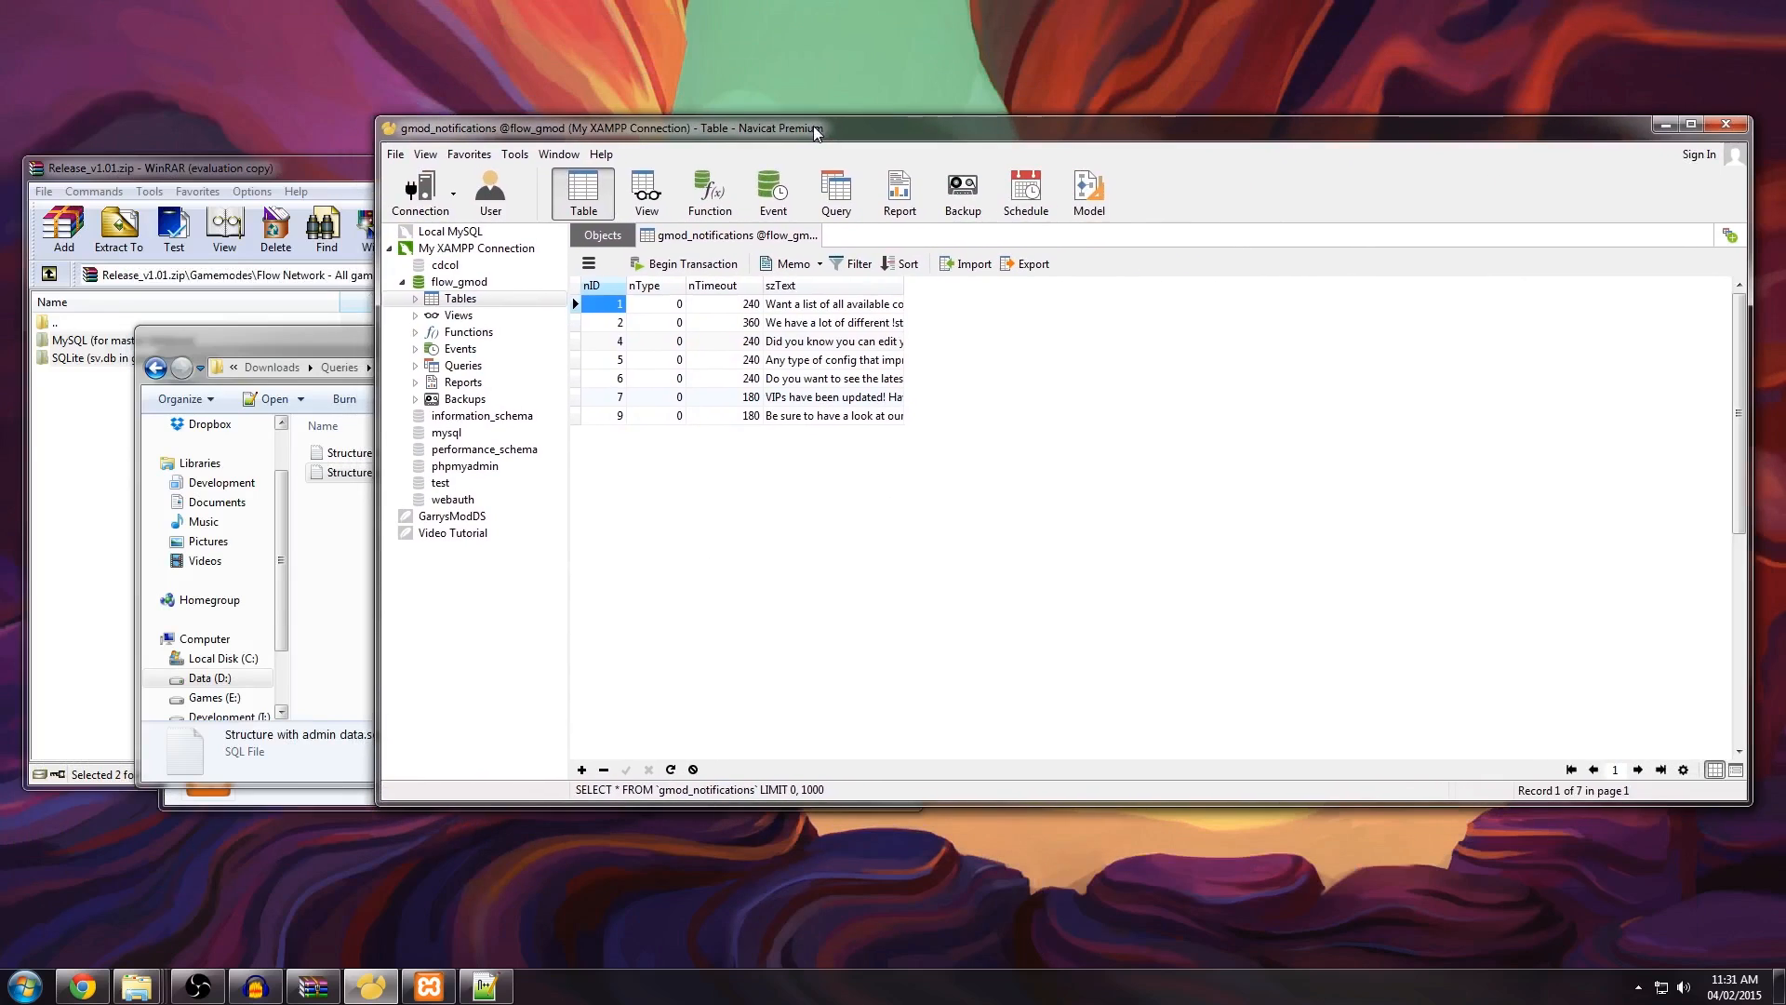
# Step: Close the gmod_notifications tab and delete all five gmod tables from flow_gmod
pyautogui.middleClick(791, 242)
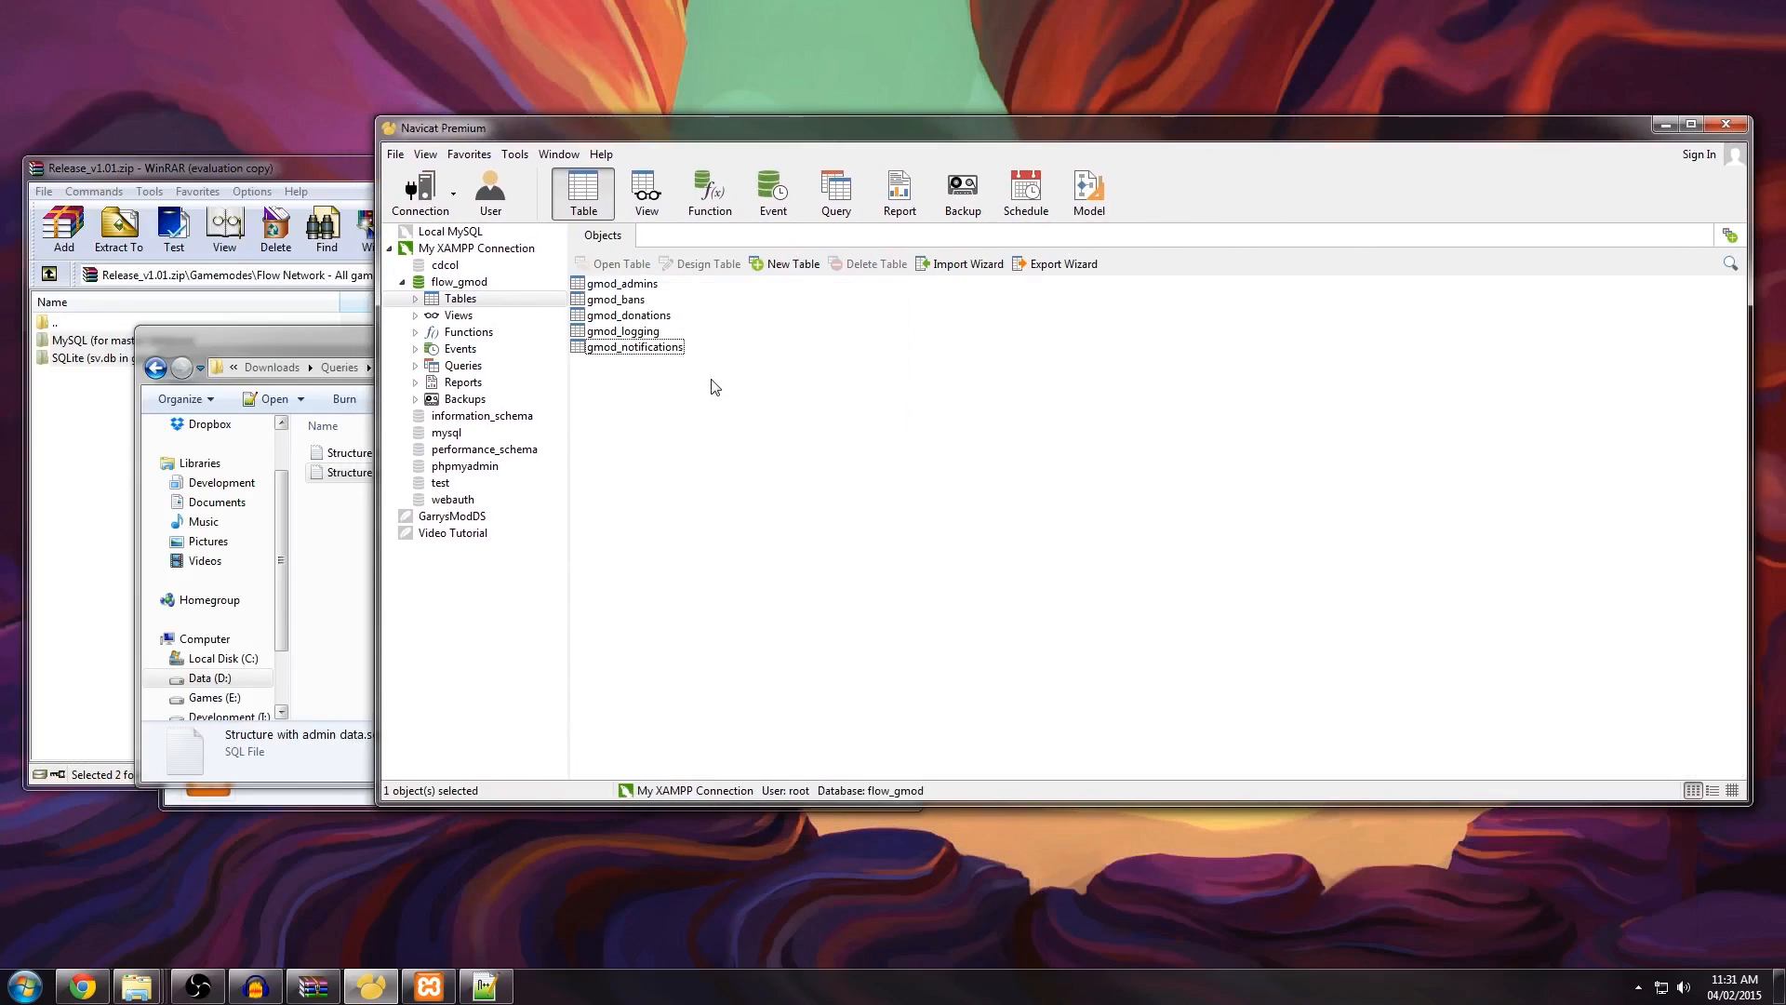
pyautogui.rightClick(485, 297)
pyautogui.click(454, 303)
pyautogui.moveTo(857, 432); pyautogui.dragTo(570, 275)
pyautogui.press('Delete')
pyautogui.press('Return')
pyautogui.rightClick(779, 391)
pyautogui.click(724, 409)
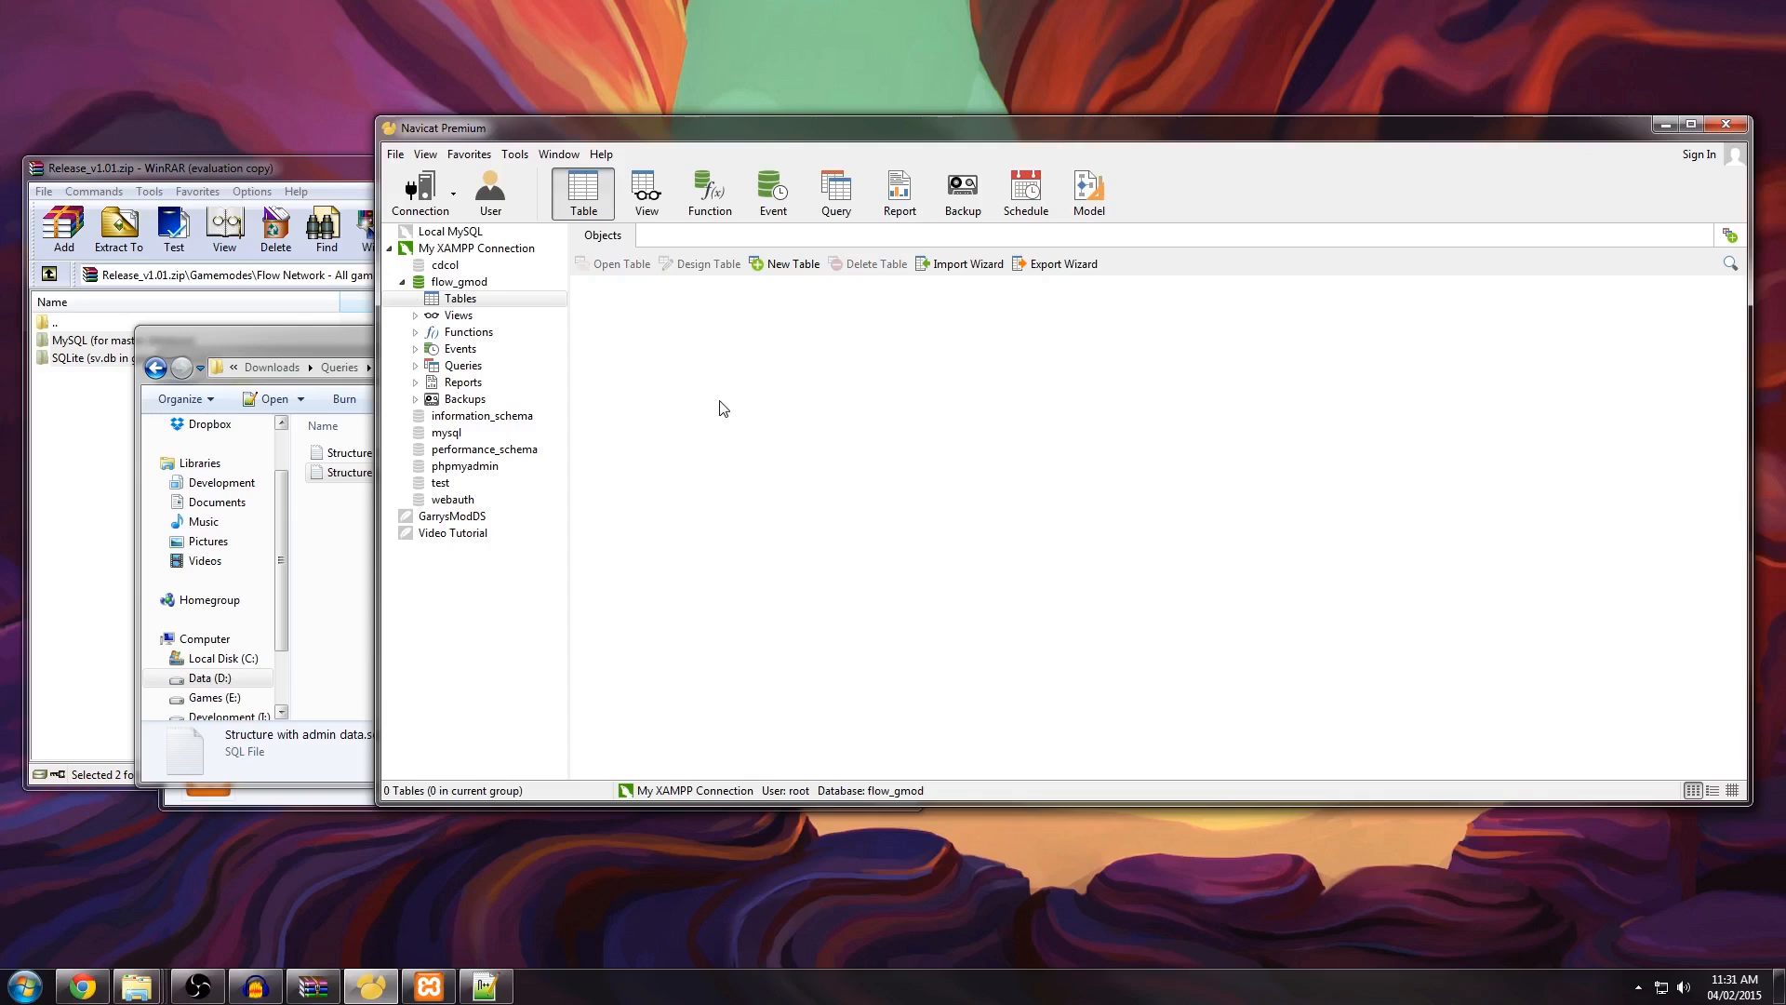
pyautogui.click(360, 348)
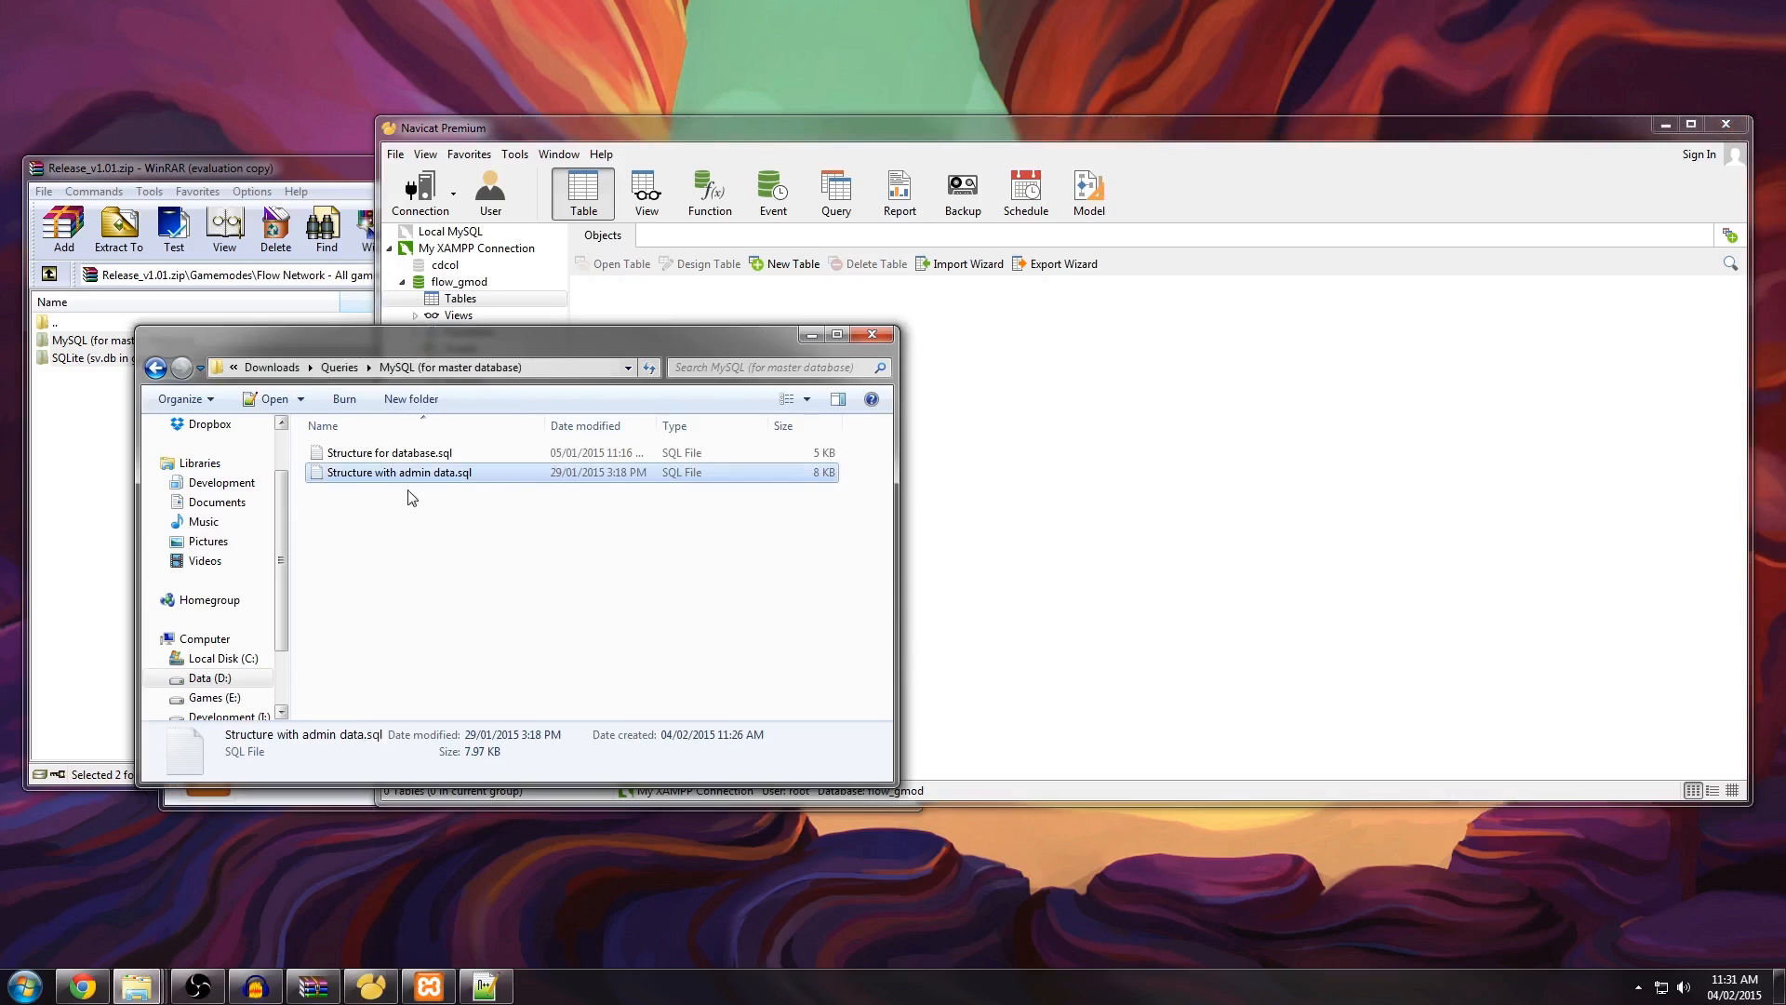
# Step: Open Structure with admin data.sql in Notepad++ and maximize the window
pyautogui.click(352, 484)
pyautogui.rightClick(383, 472)
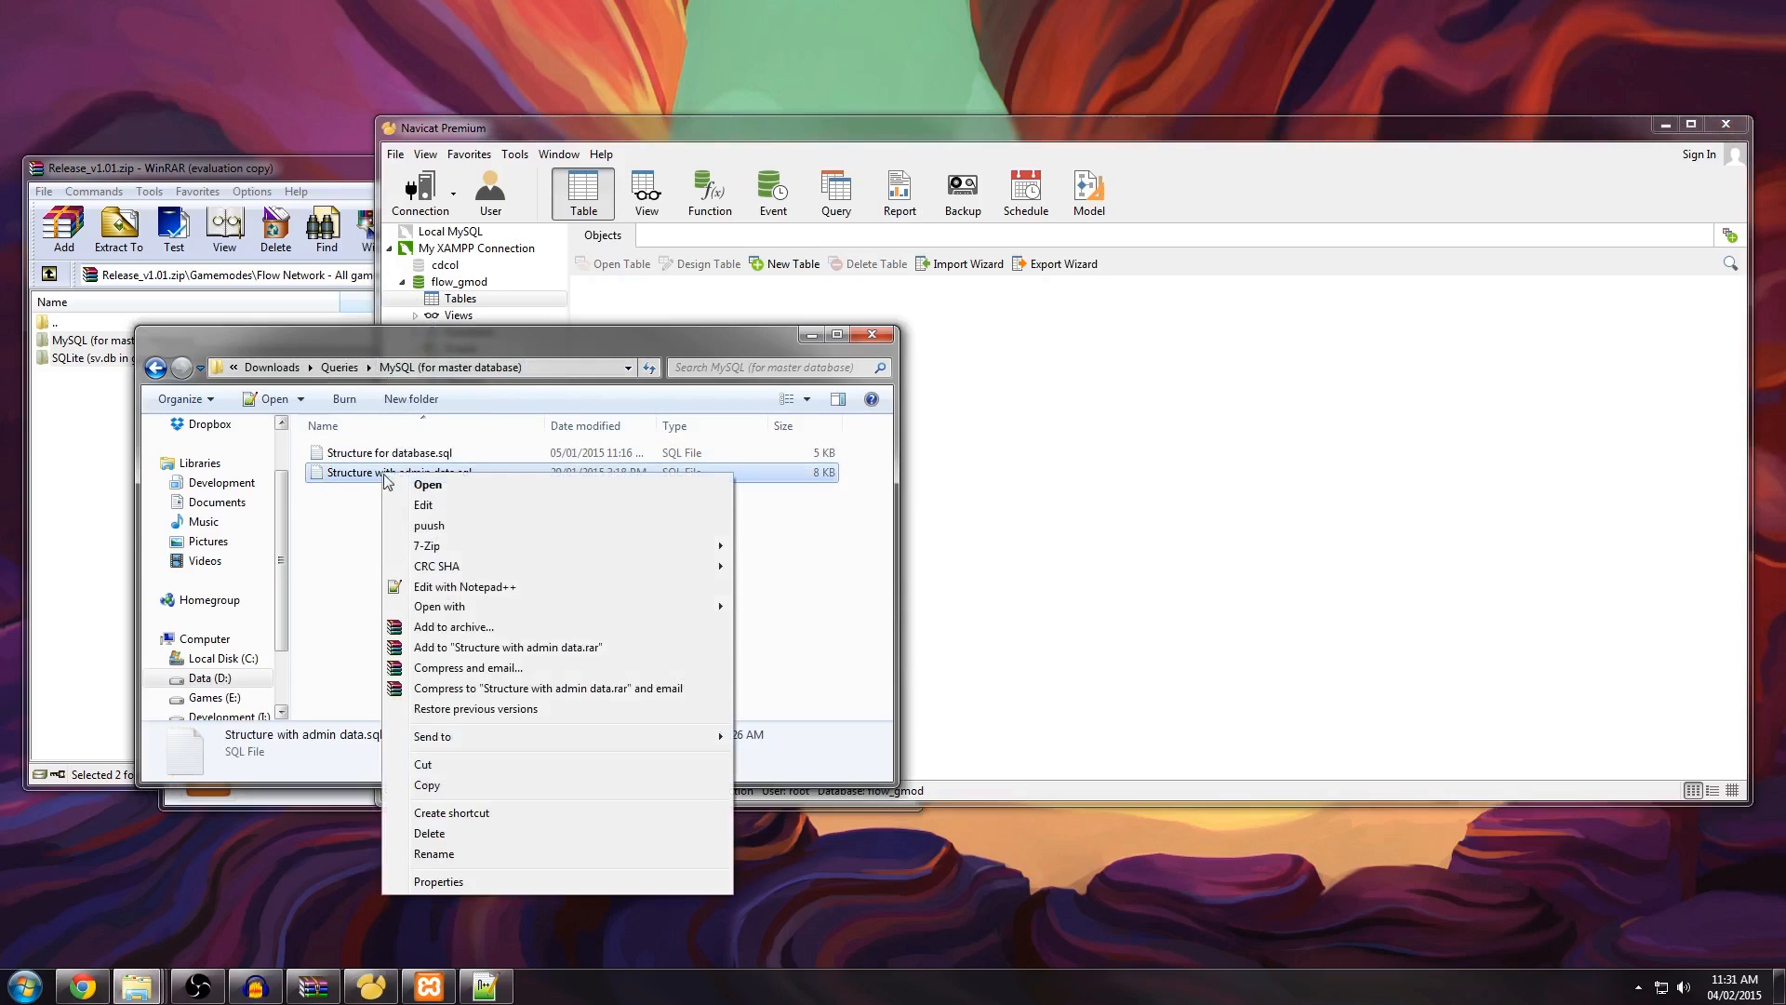
pyautogui.click(465, 583)
pyautogui.scroll(-9, 616, 431)
pyautogui.scroll(6, 615, 432)
pyautogui.moveTo(1069, 10); pyautogui.dragTo(1038, 335)
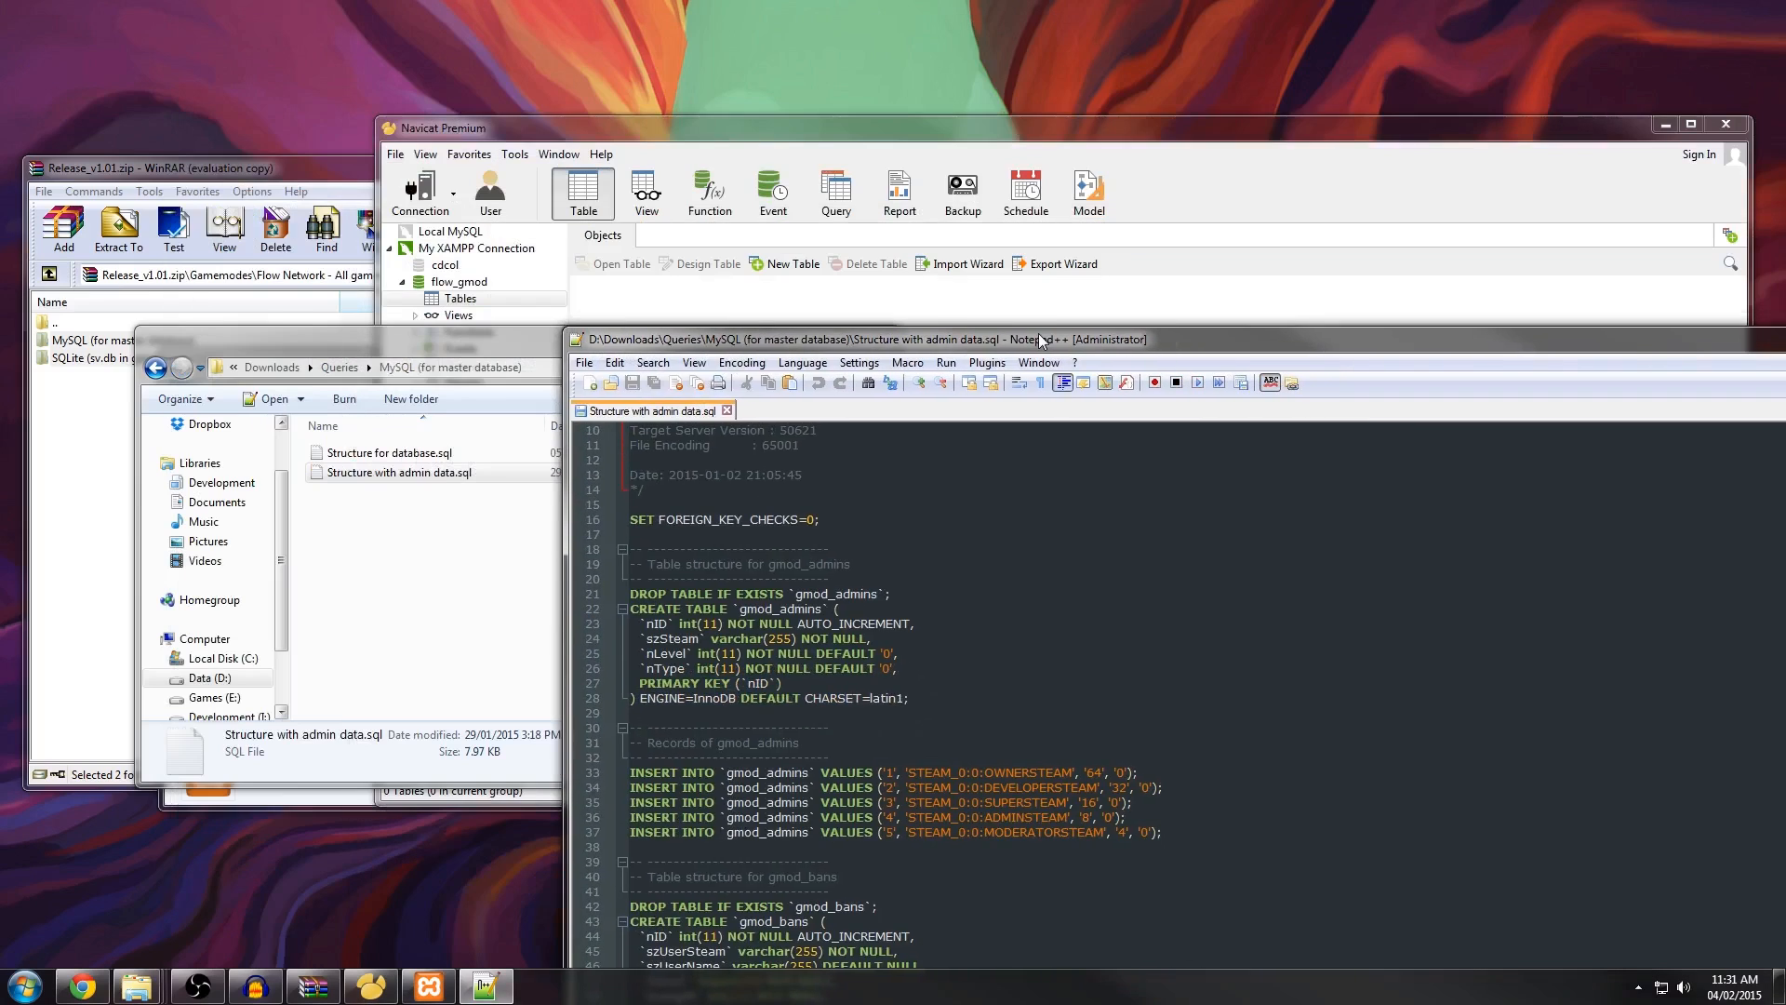
pyautogui.moveTo(760, 338); pyautogui.dragTo(492, 3)
pyautogui.scroll(-20, 597, 394)
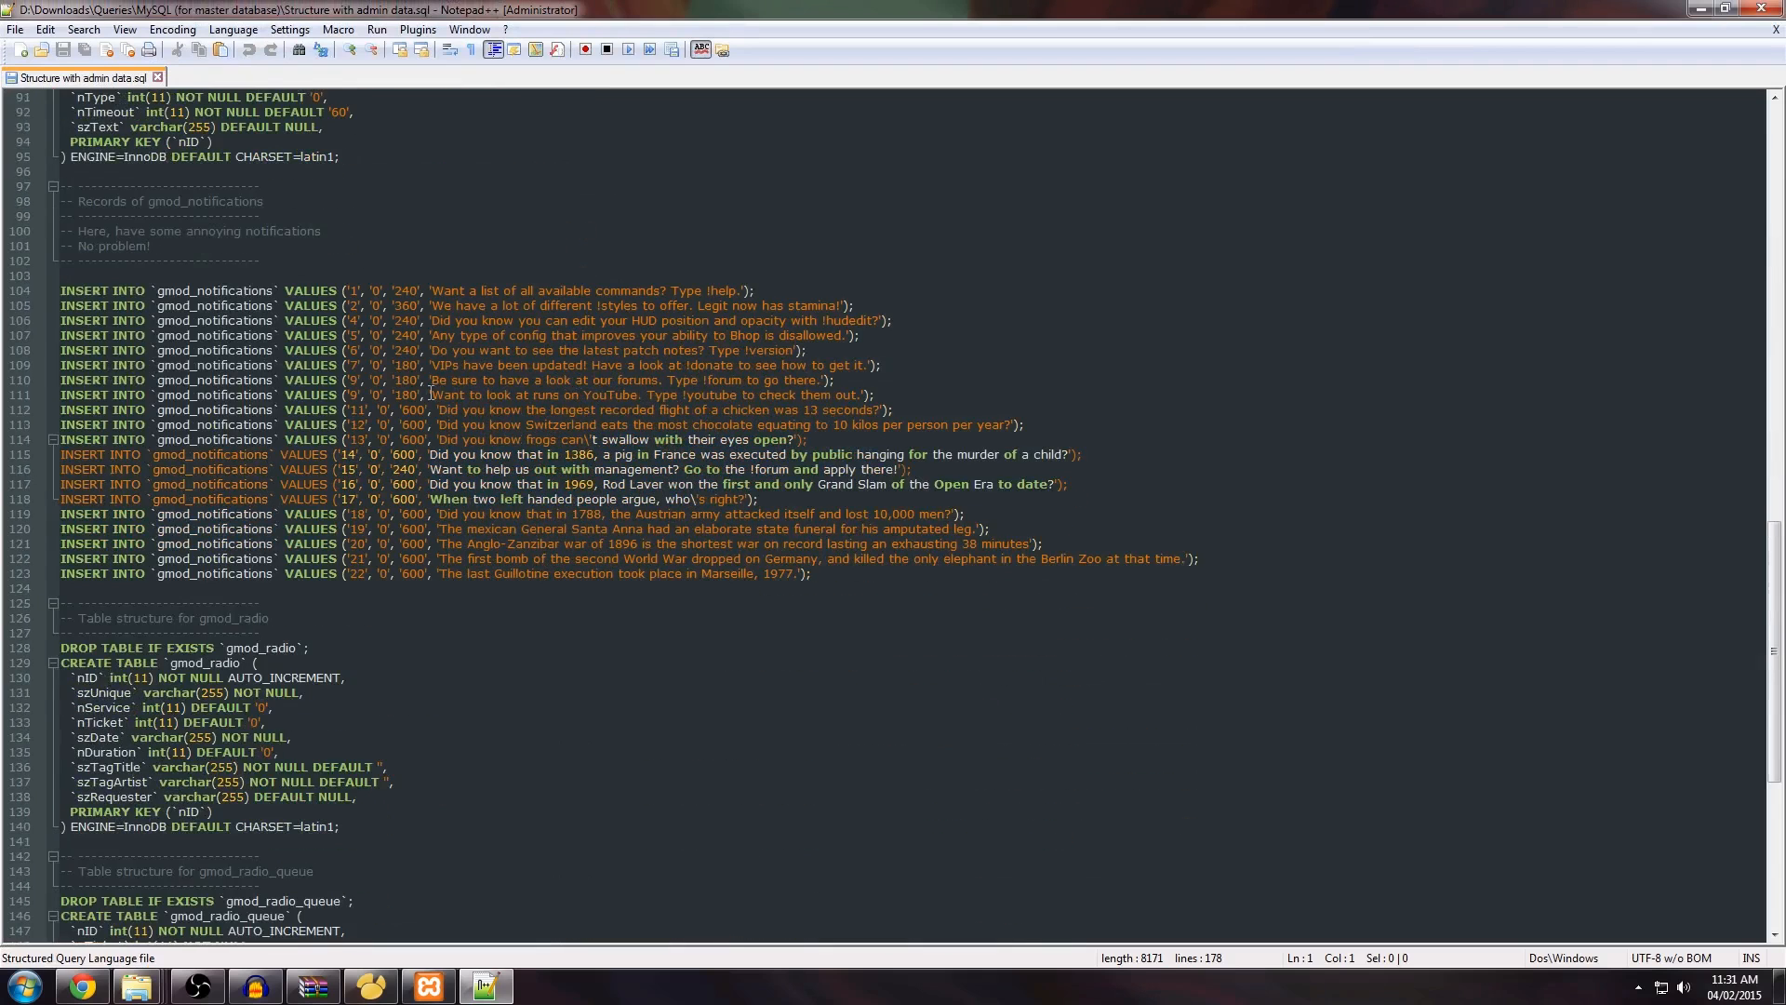
# Step: Change line 111's duplicate notification id to 10, save the script, and exit Notepad++
pyautogui.click(353, 396)
pyautogui.write('10')
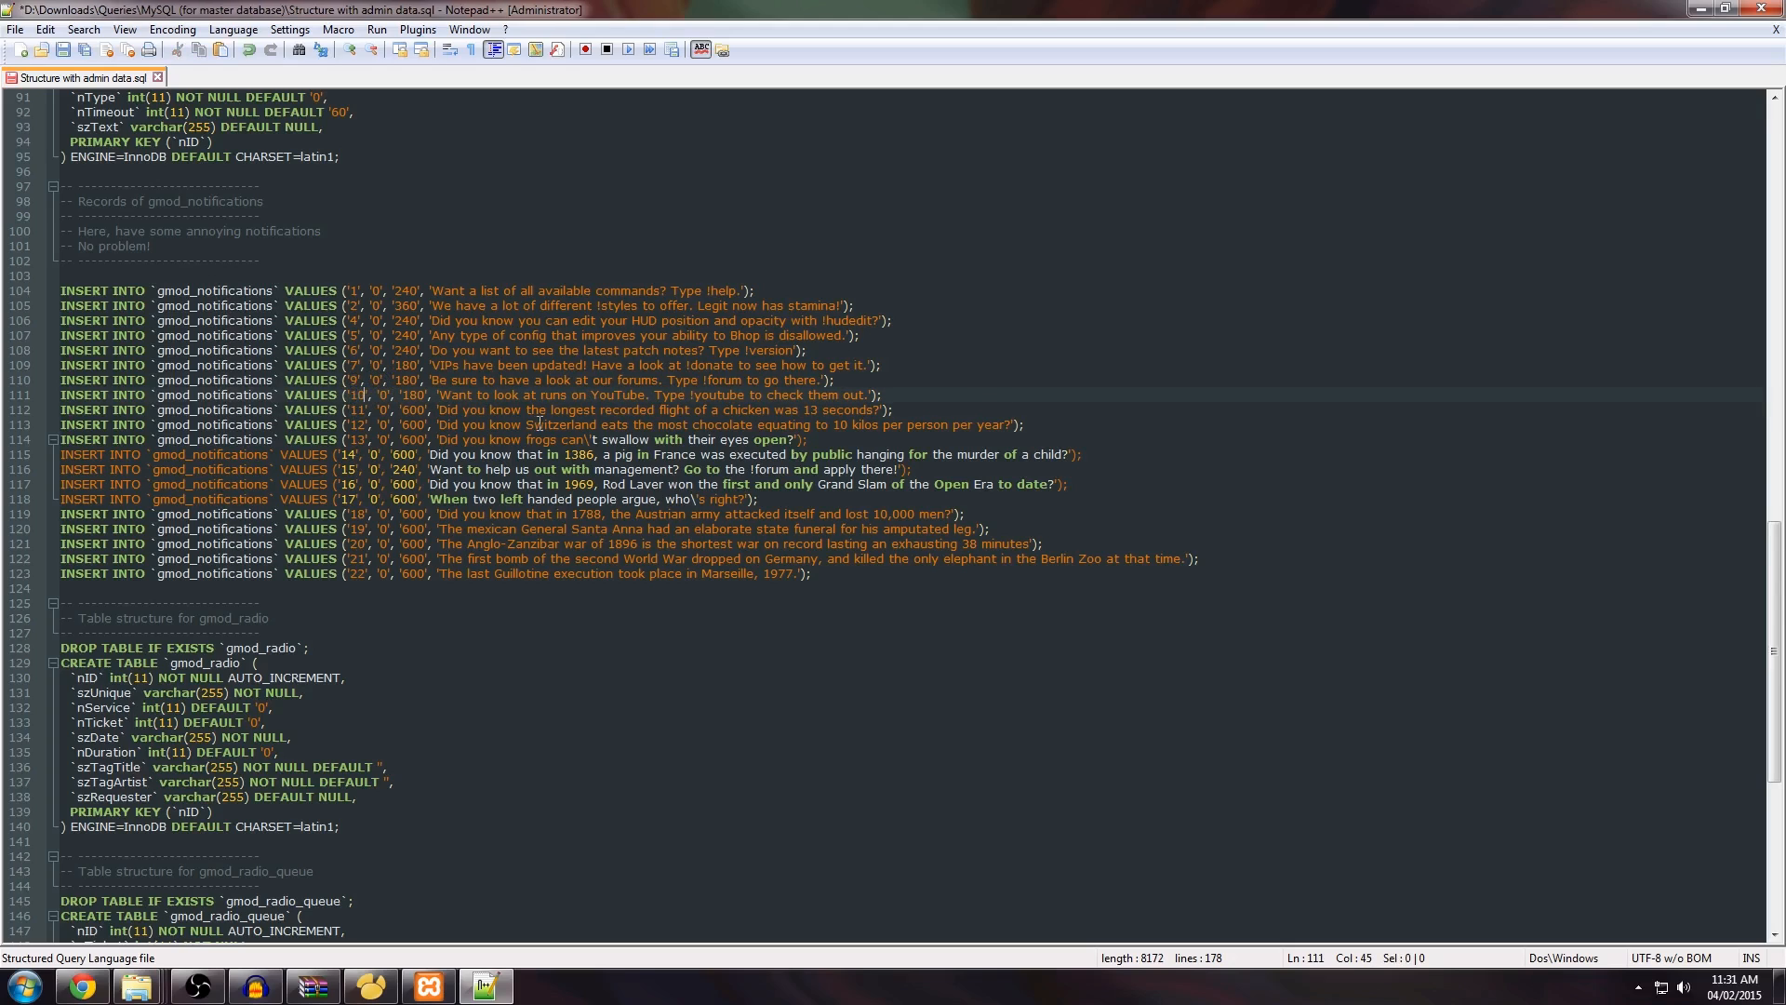
pyautogui.click(371, 410)
pyautogui.hotkey('ctrl', 's')
pyautogui.scroll(-1, 457, 396)
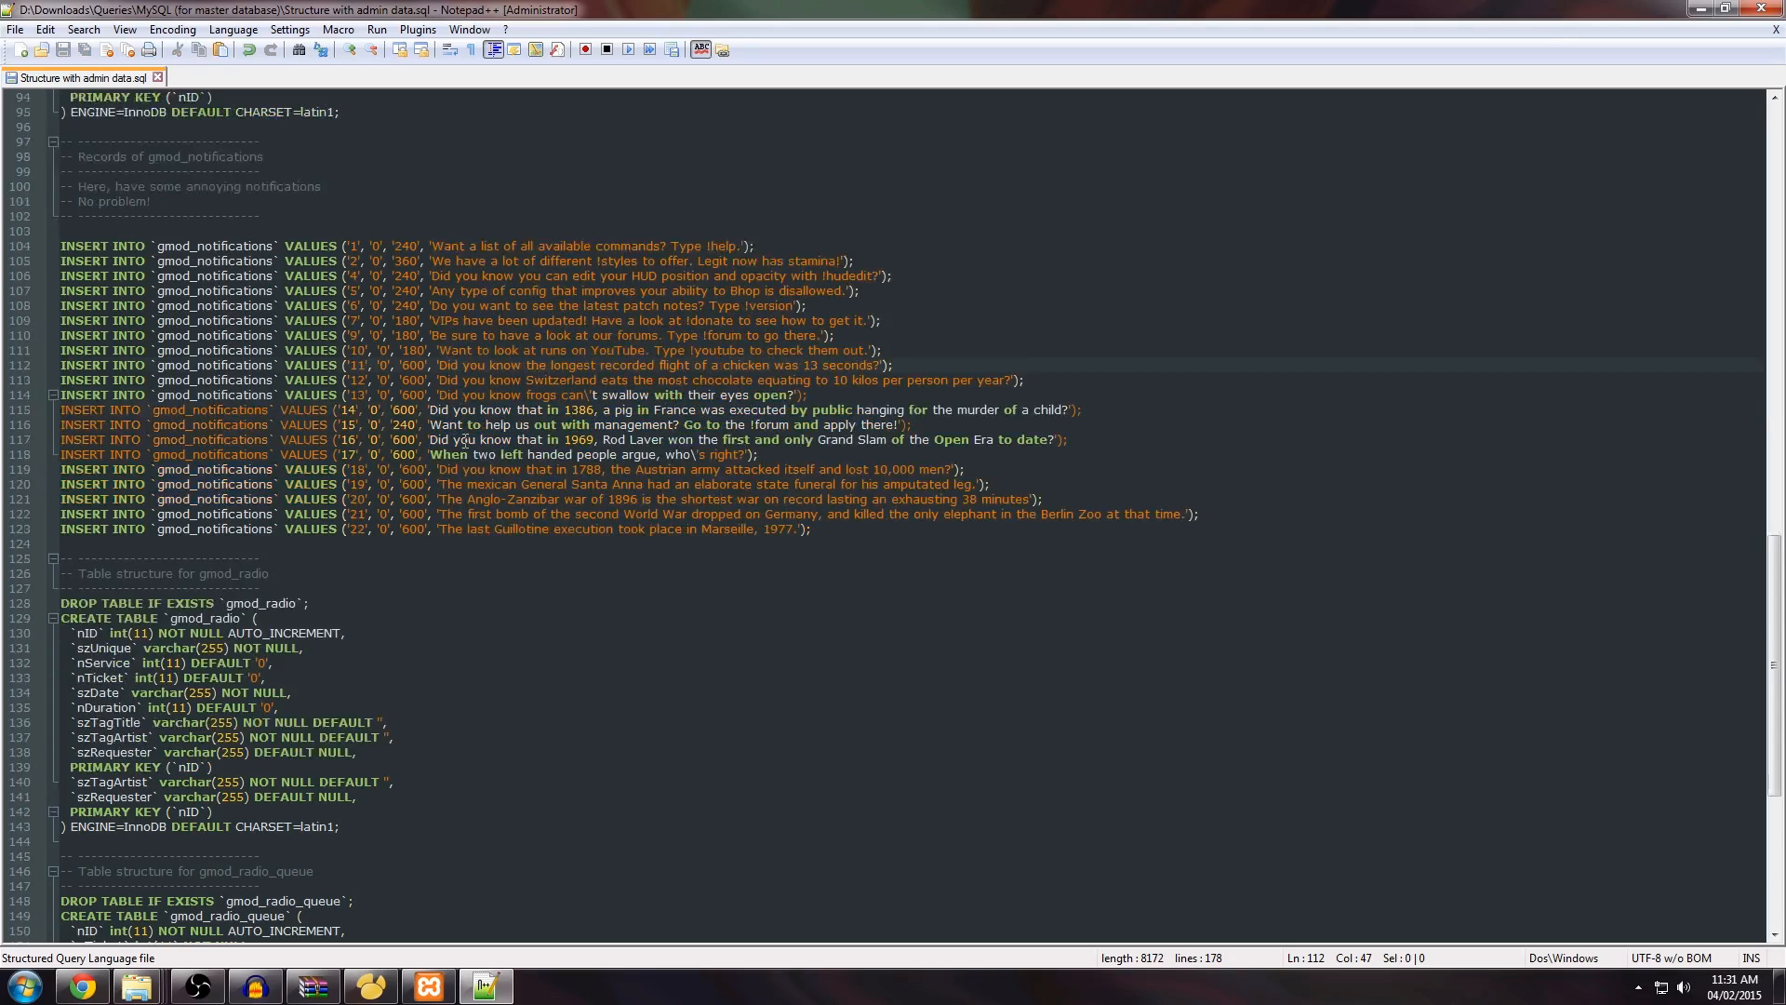
pyautogui.click(160, 79)
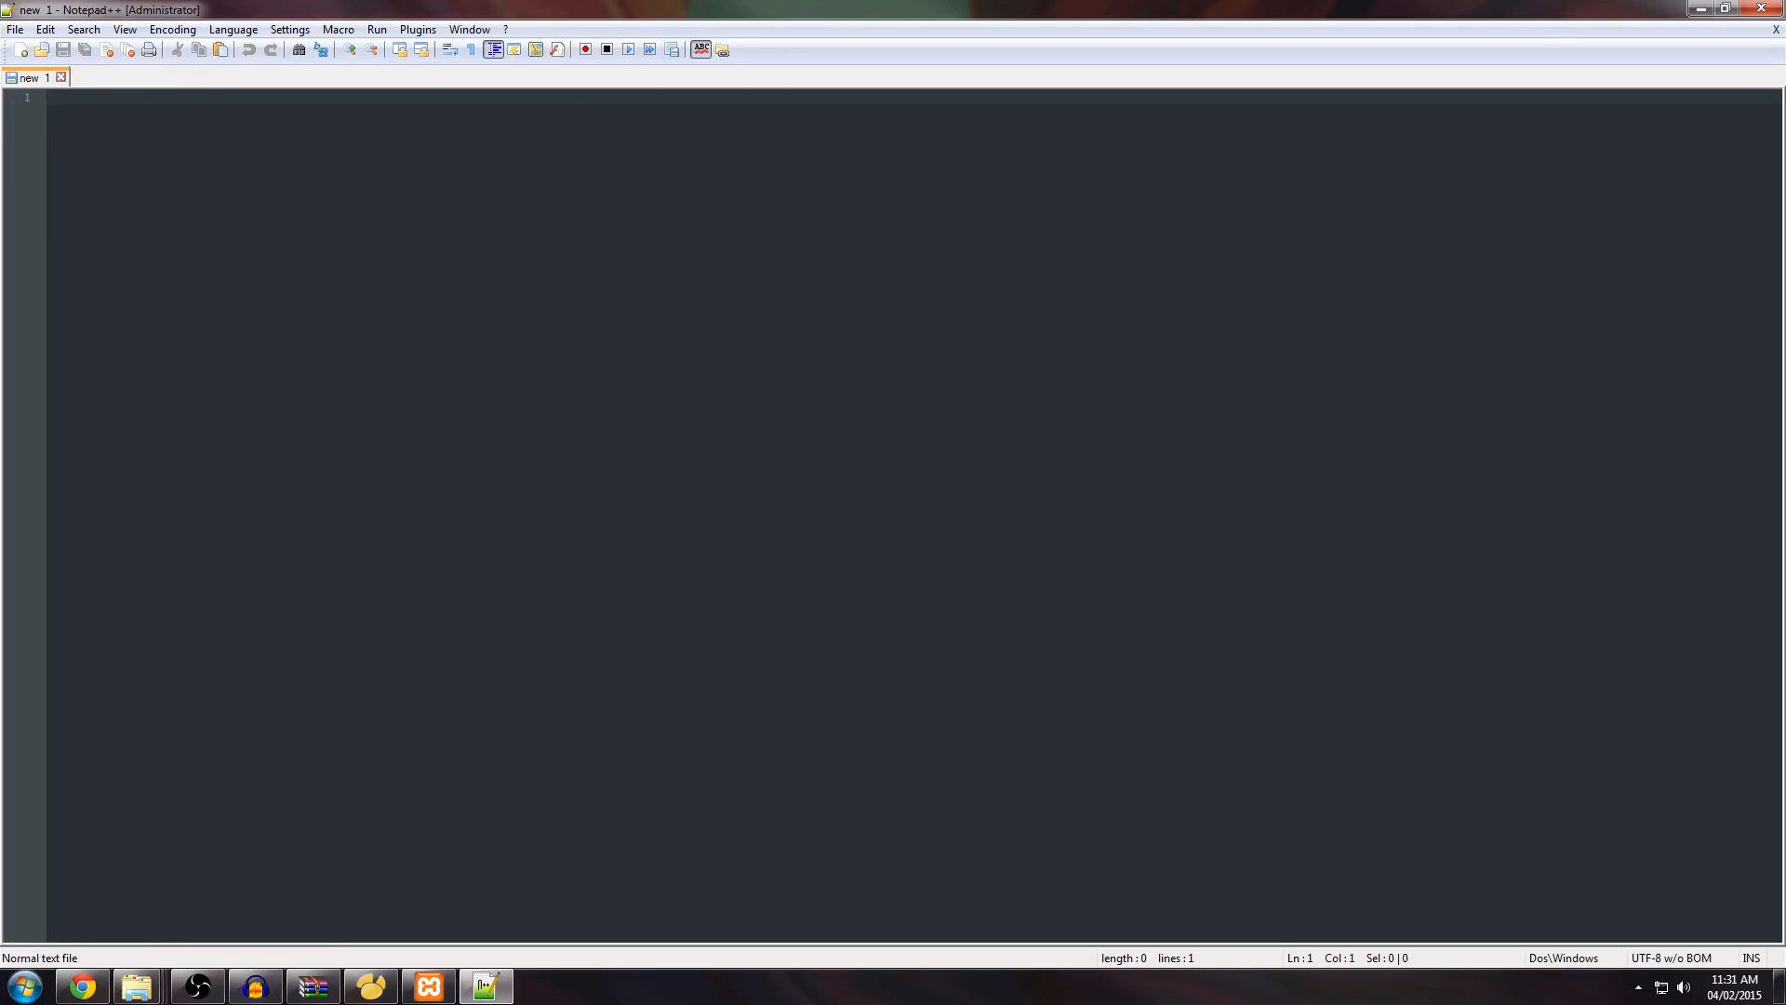
pyautogui.click(1748, 9)
# Step: Run Structure with admin data.sql on flow_gmod with Navicat's Execute SQL File
pyautogui.rightClick(1119, 466)
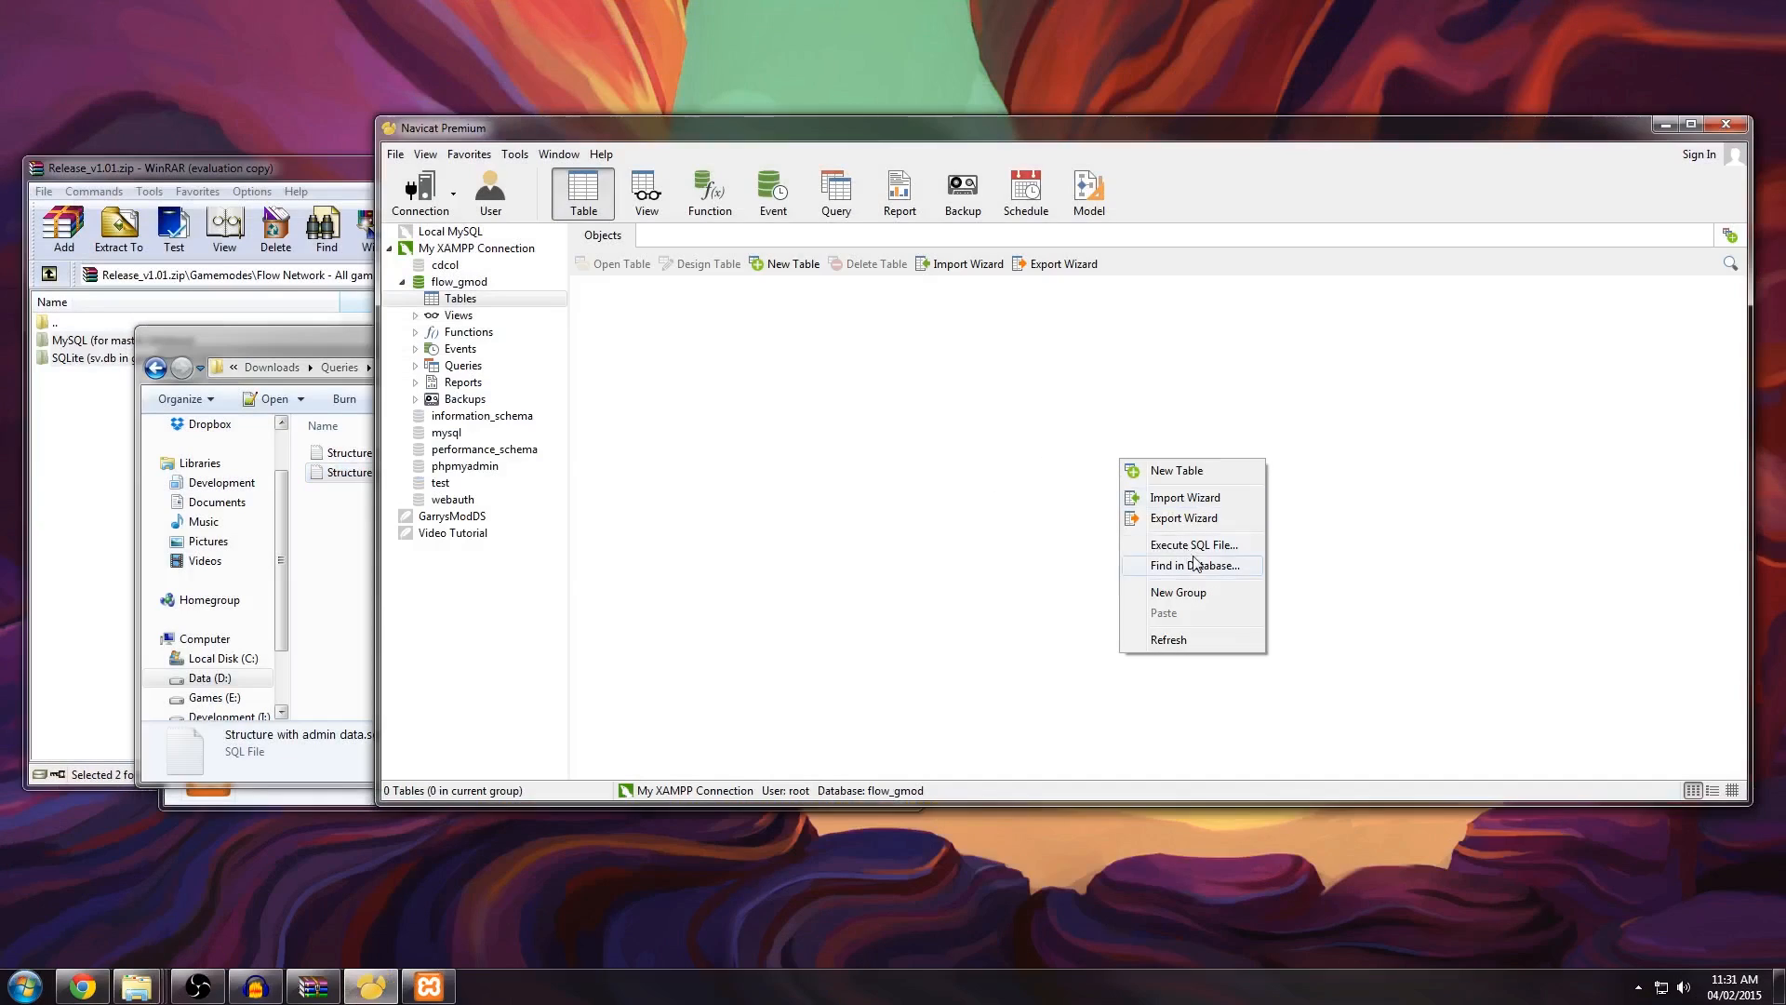
pyautogui.click(1176, 544)
pyautogui.click(1041, 440)
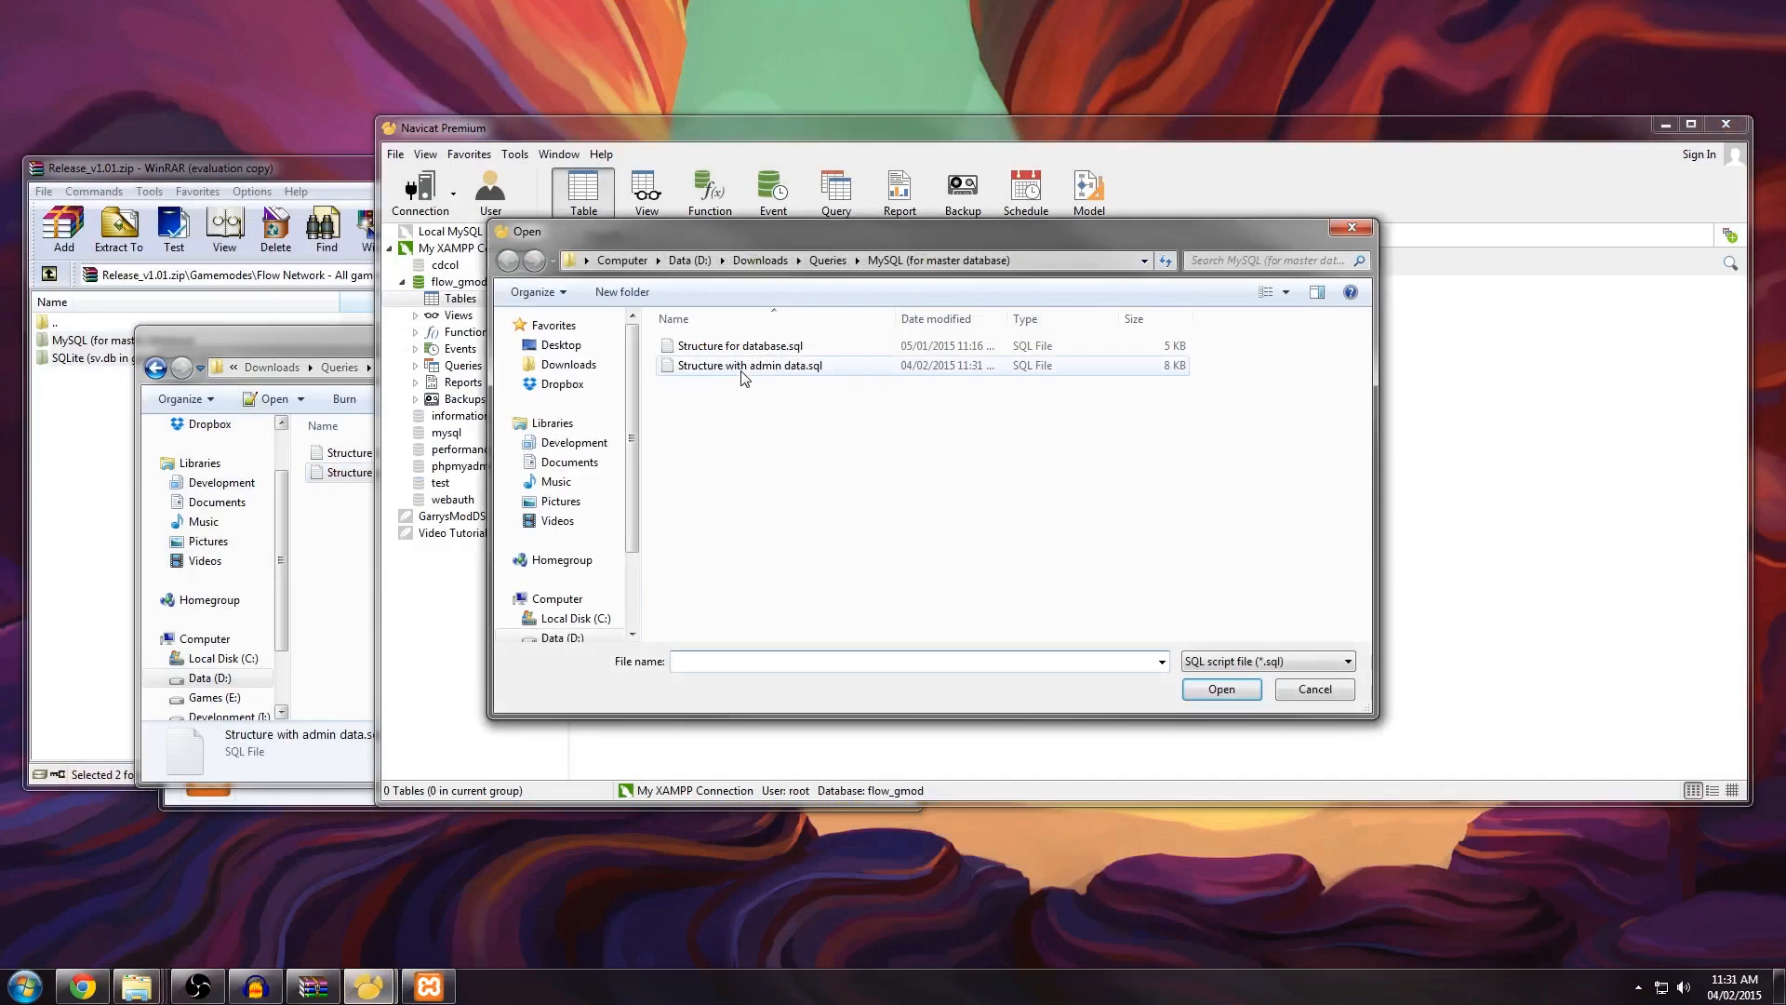
pyautogui.doubleClick(749, 365)
pyautogui.click(991, 623)
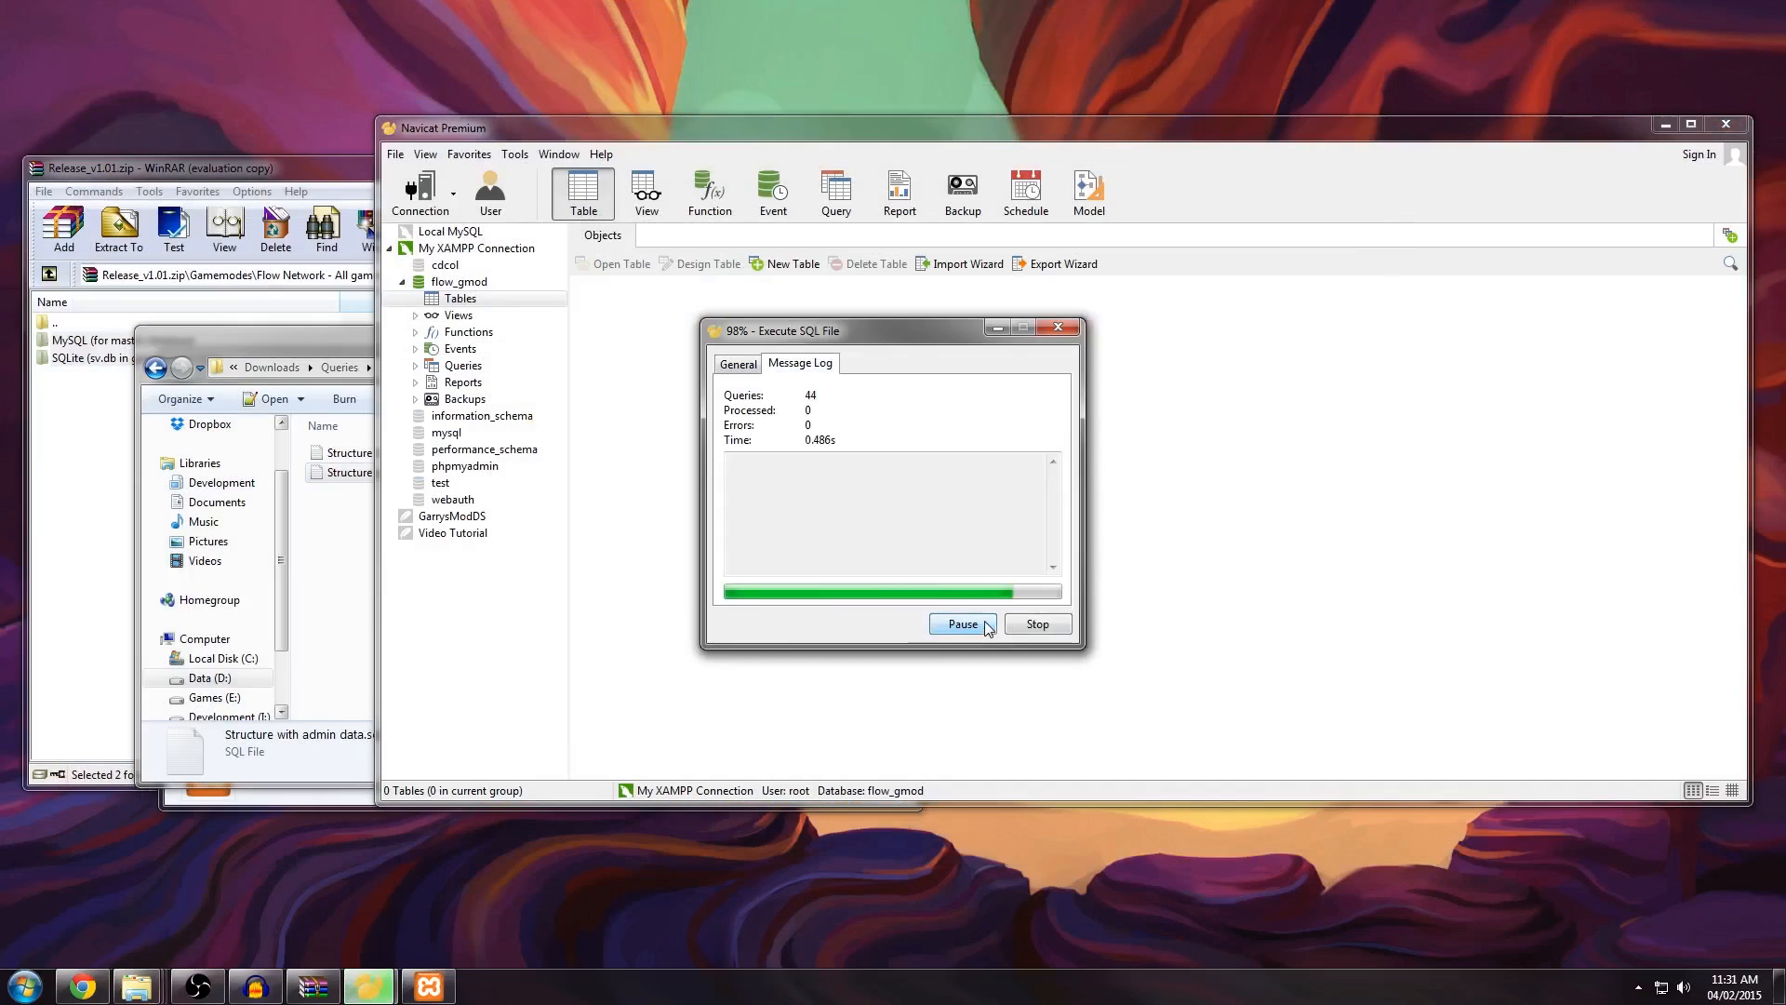
# Step: Close the execution window, show the new tables, and open gmod_admins with szSteam widened
pyautogui.click(1037, 623)
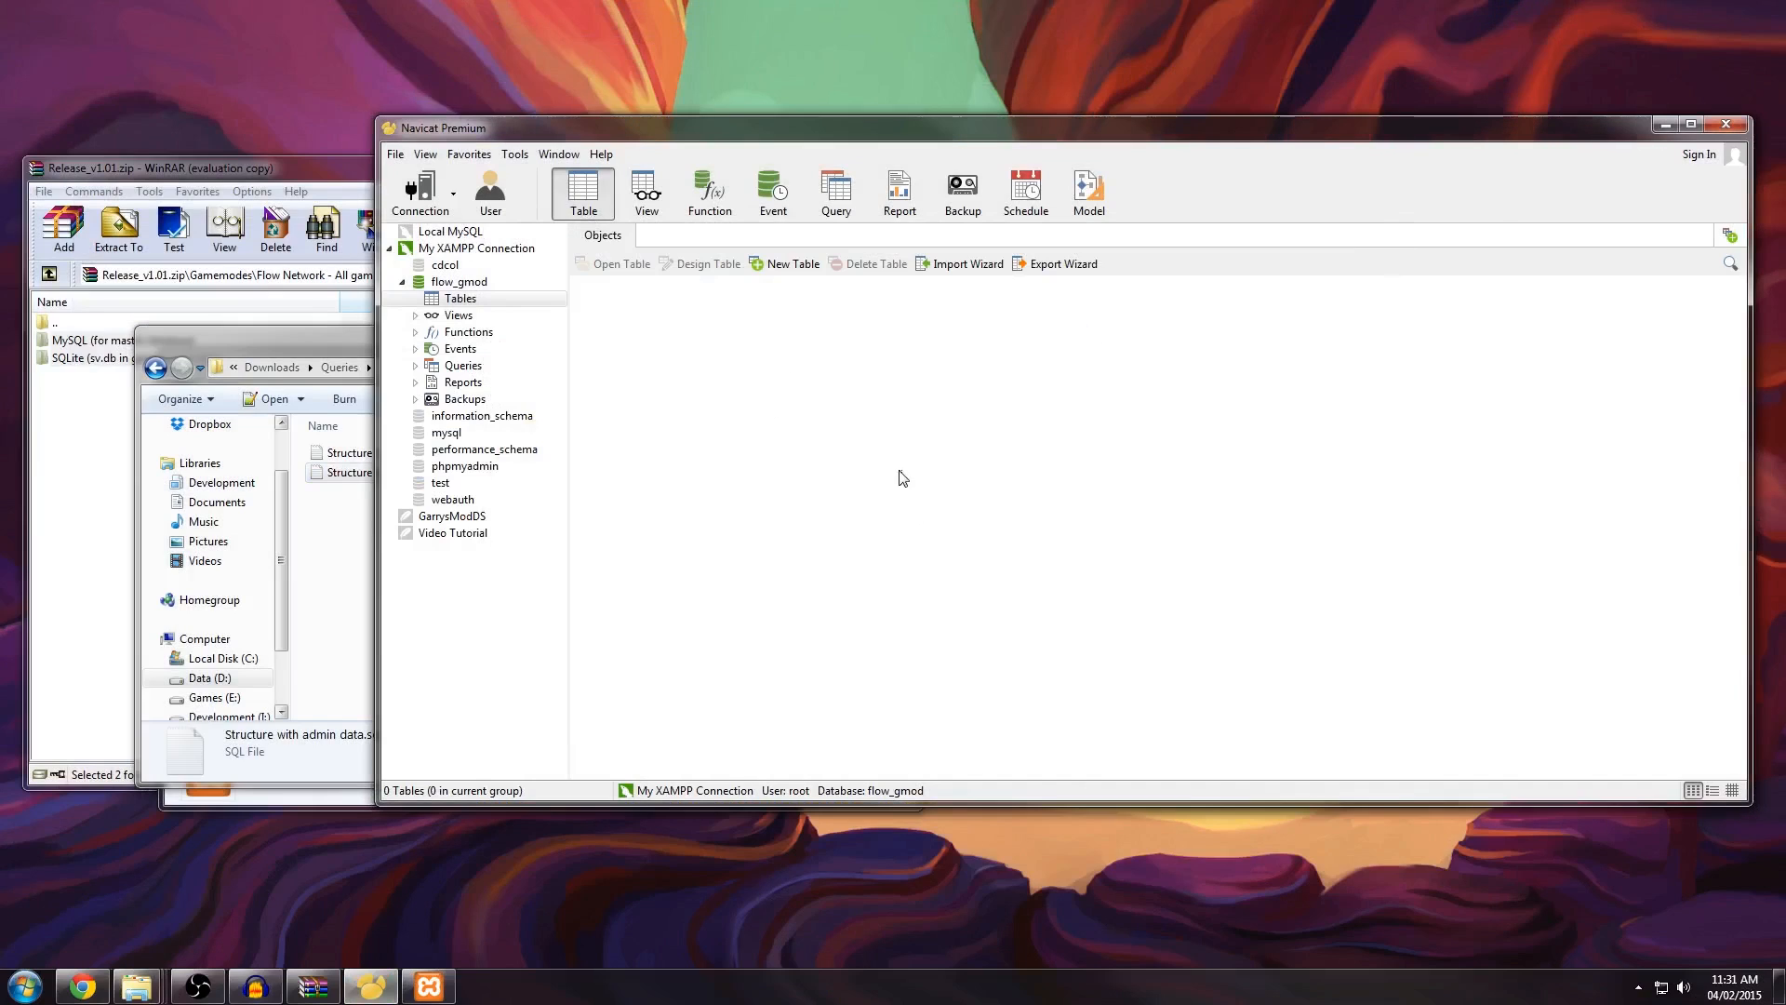
pyautogui.click(622, 395)
pyautogui.click(699, 369)
pyautogui.doubleClick(653, 285)
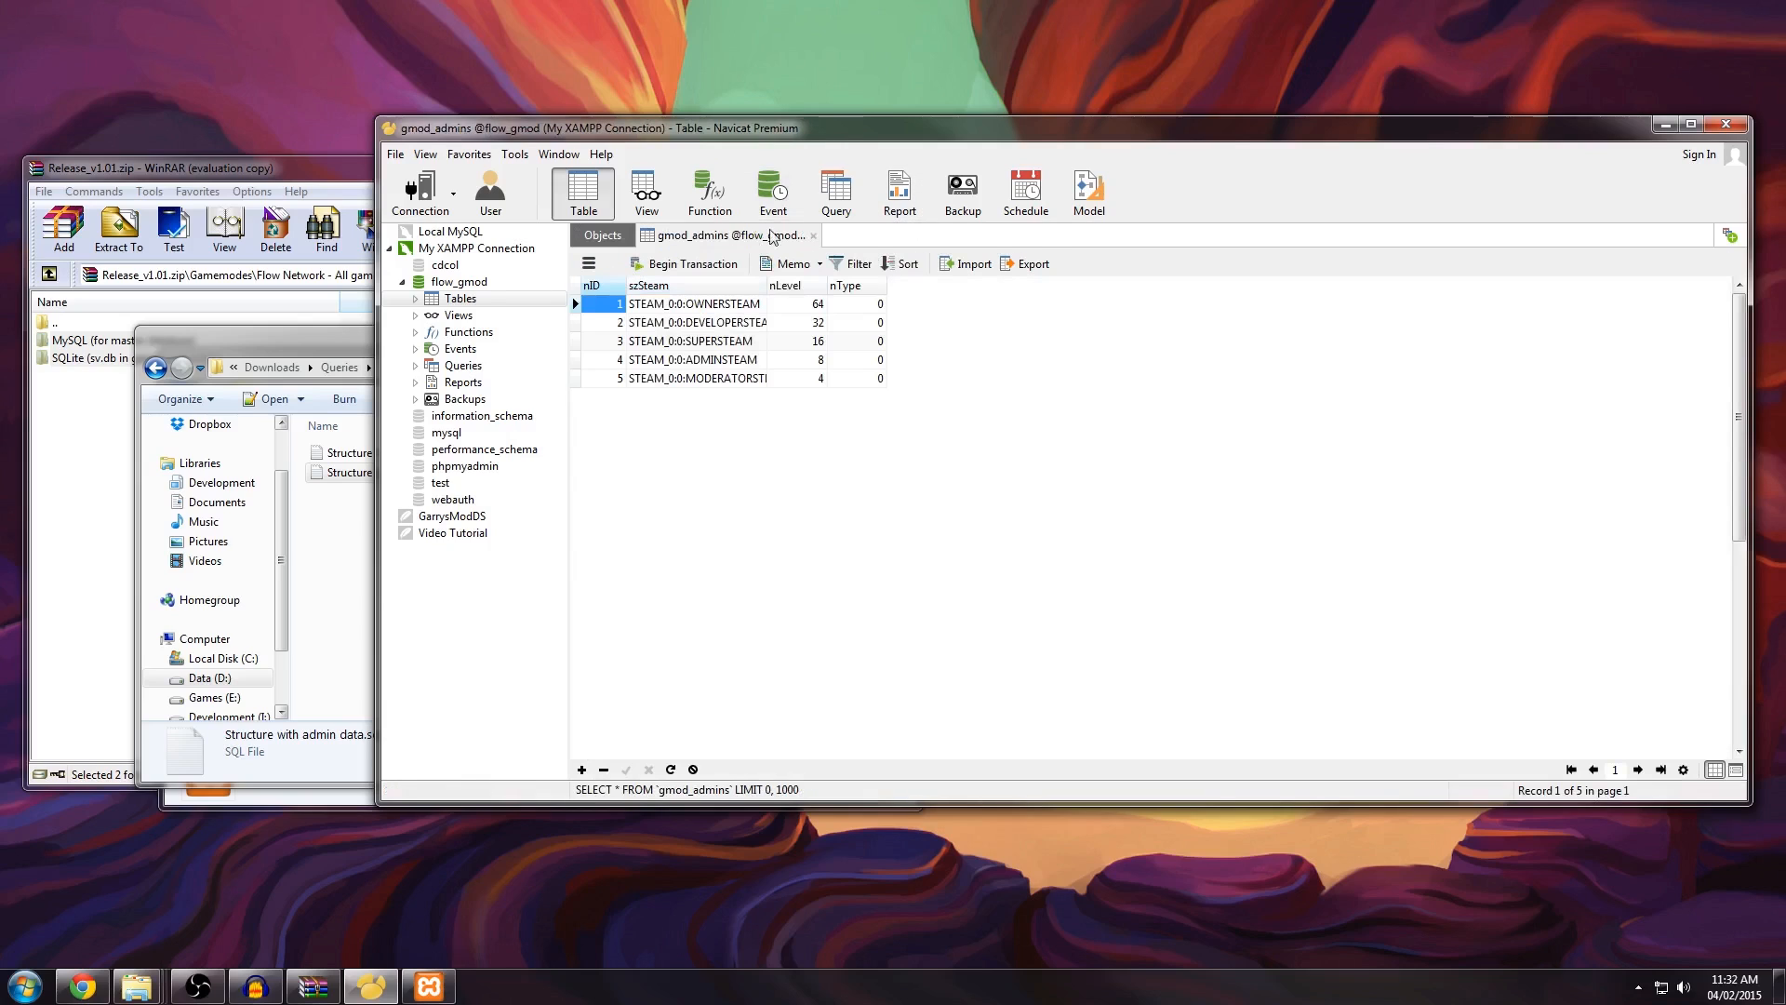
pyautogui.doubleClick(766, 286)
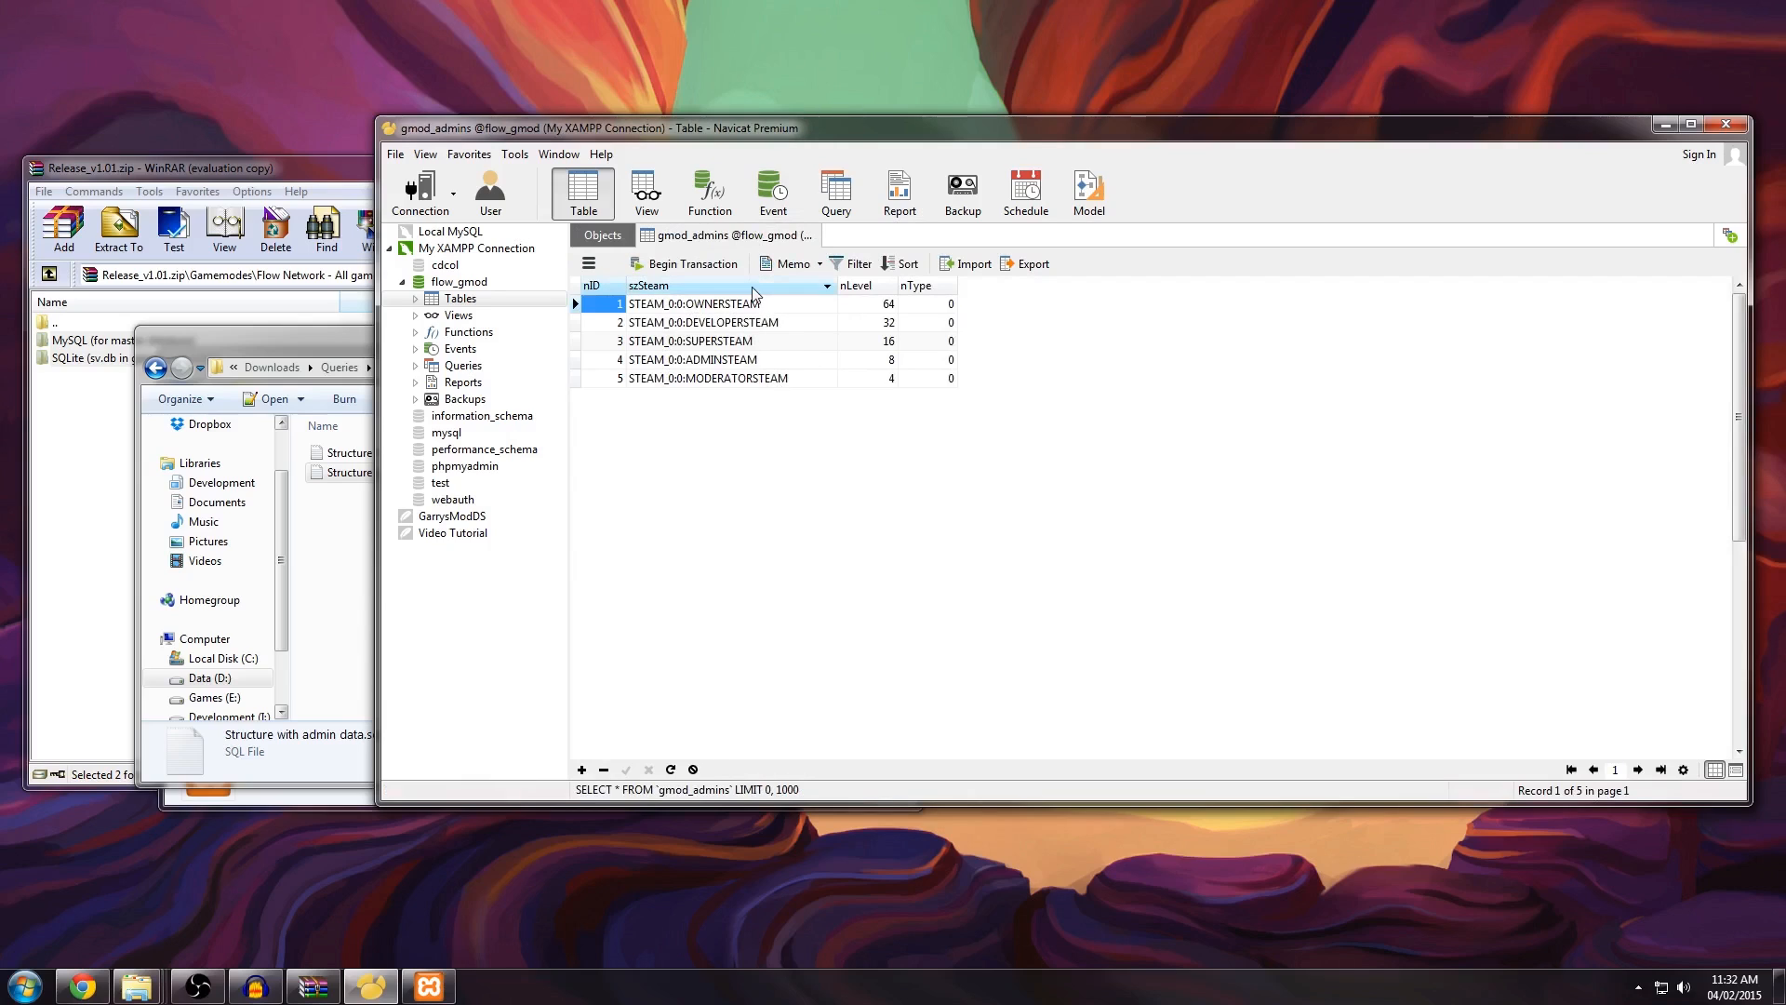
# Step: Review the admin rows: DEVELOPERSTEAM level 32, ADMINSTEAM 8, MODERATORSTEAM 4, and the OWNERSTEAM placeholder
pyautogui.click(788, 306)
pyautogui.click(863, 322)
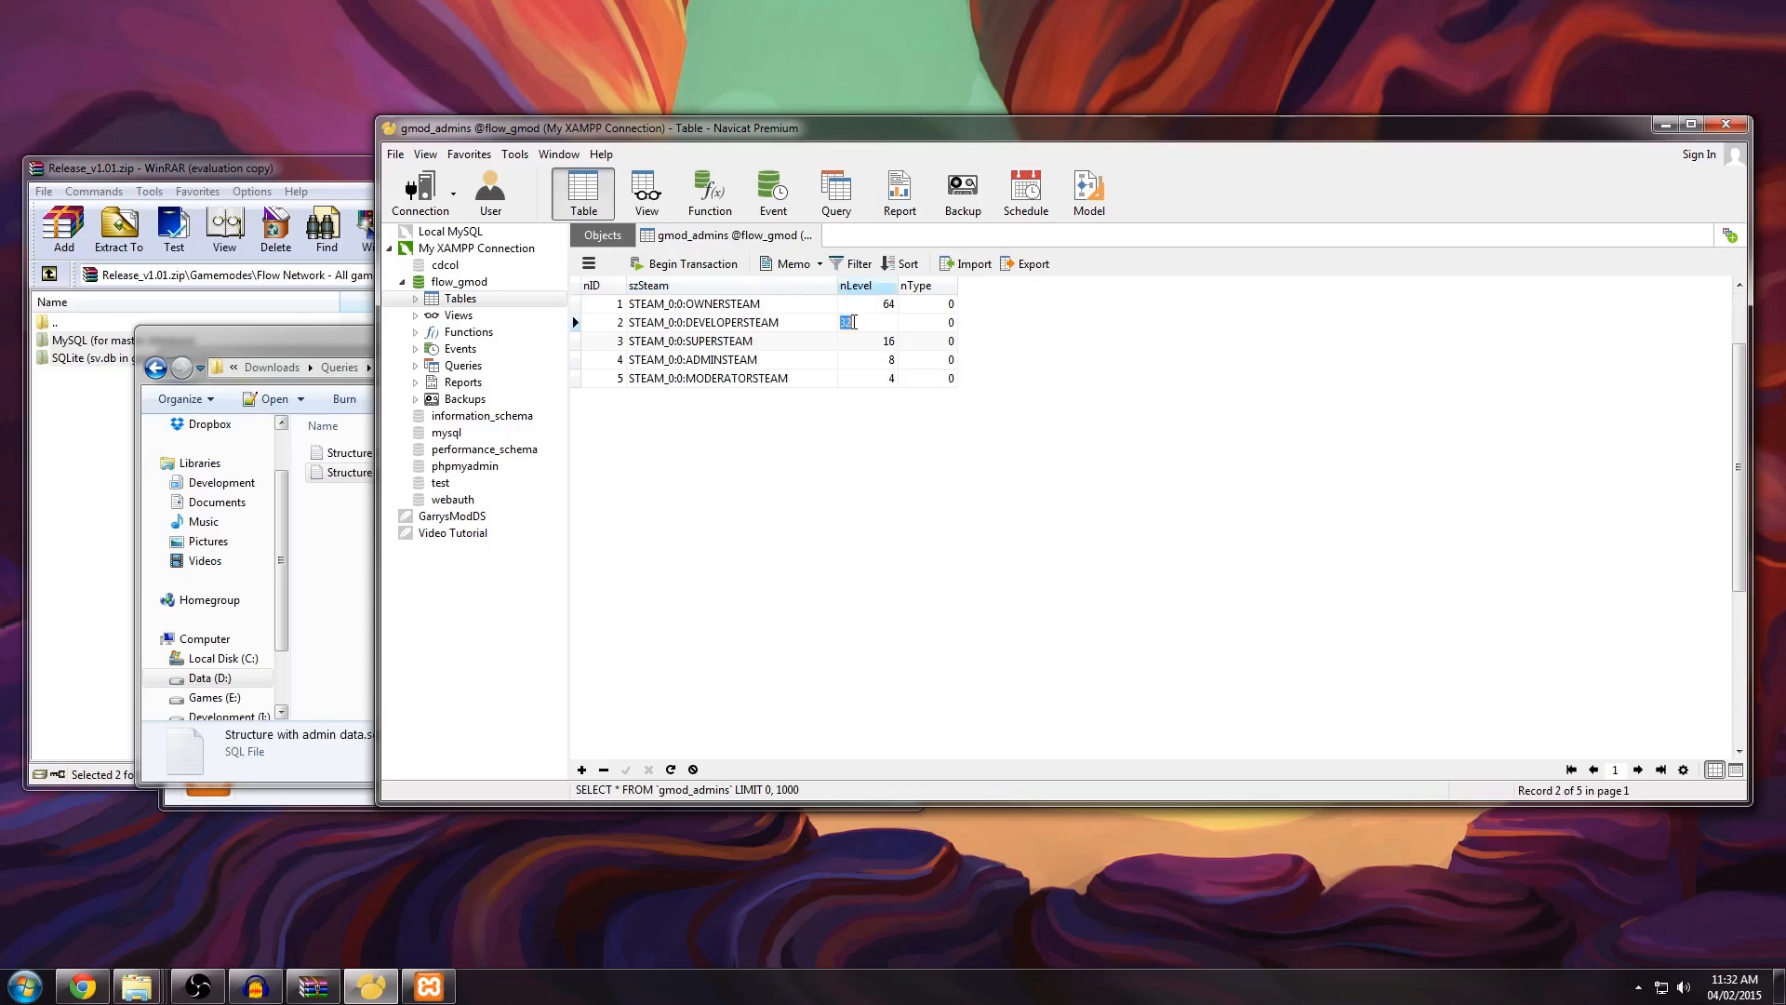
pyautogui.click(865, 352)
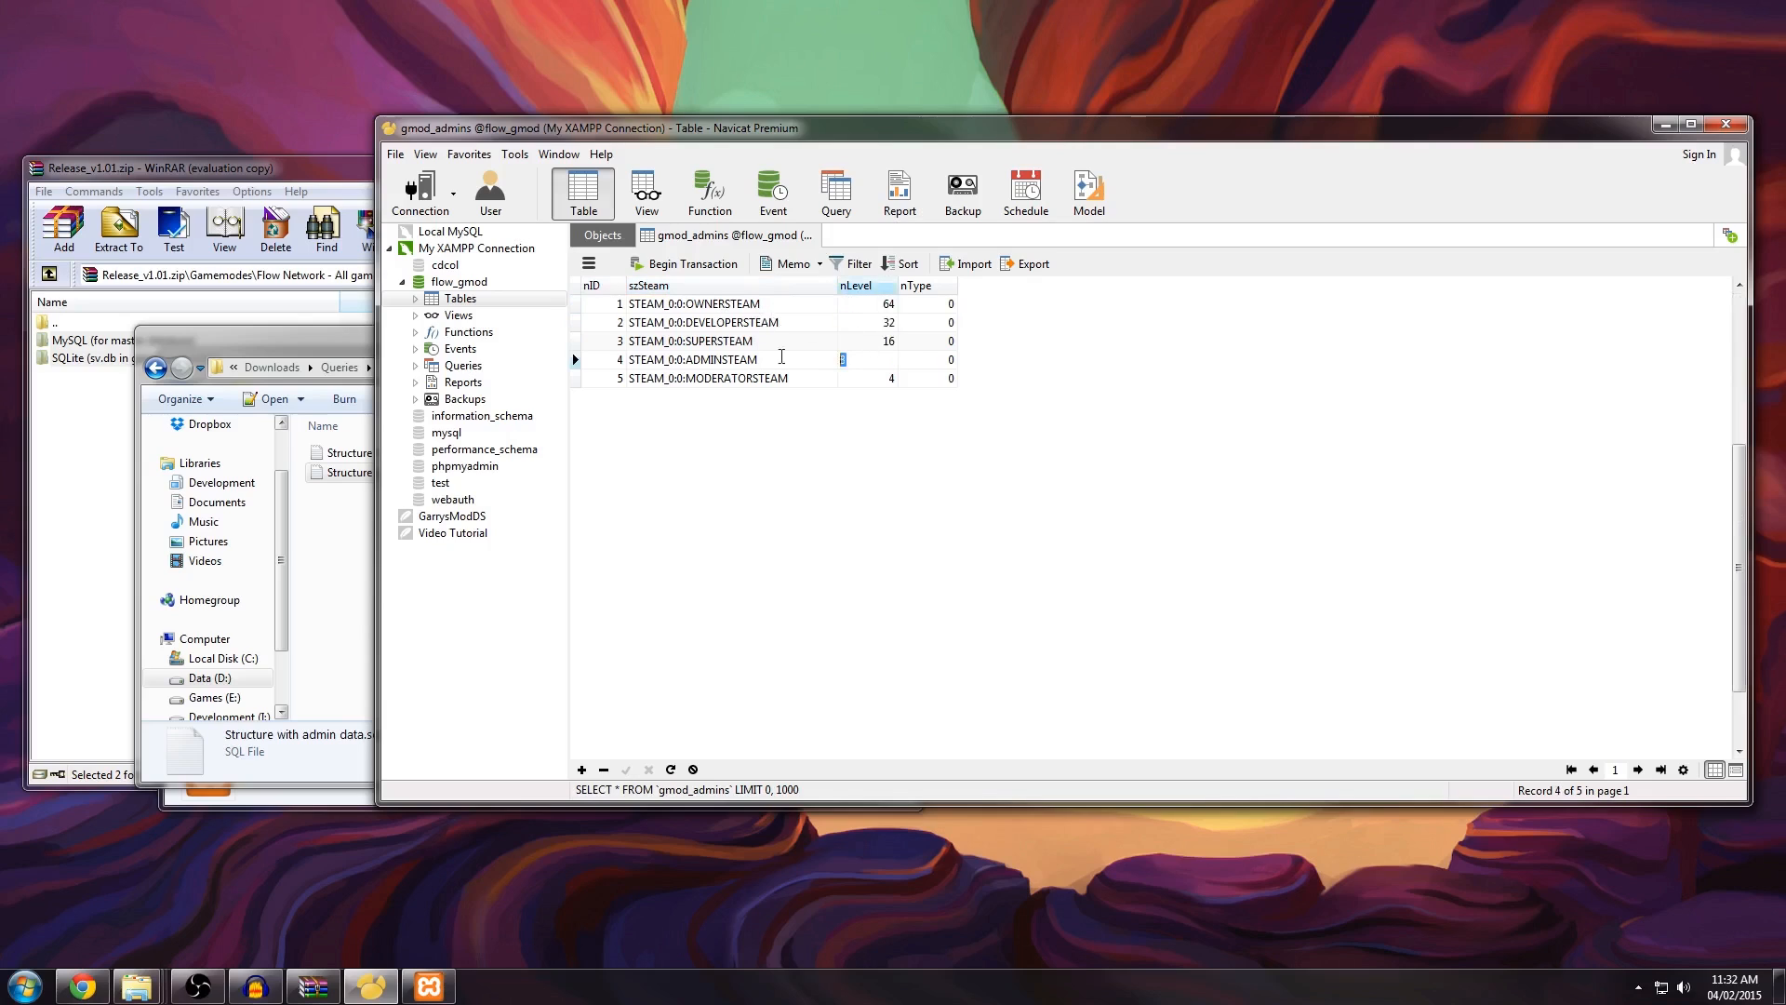
pyautogui.click(875, 378)
pyautogui.click(785, 380)
pyautogui.click(785, 361)
pyautogui.click(785, 346)
pyautogui.click(789, 325)
pyautogui.click(790, 308)
pyautogui.moveTo(797, 306); pyautogui.dragTo(629, 306)
pyautogui.click(803, 307)
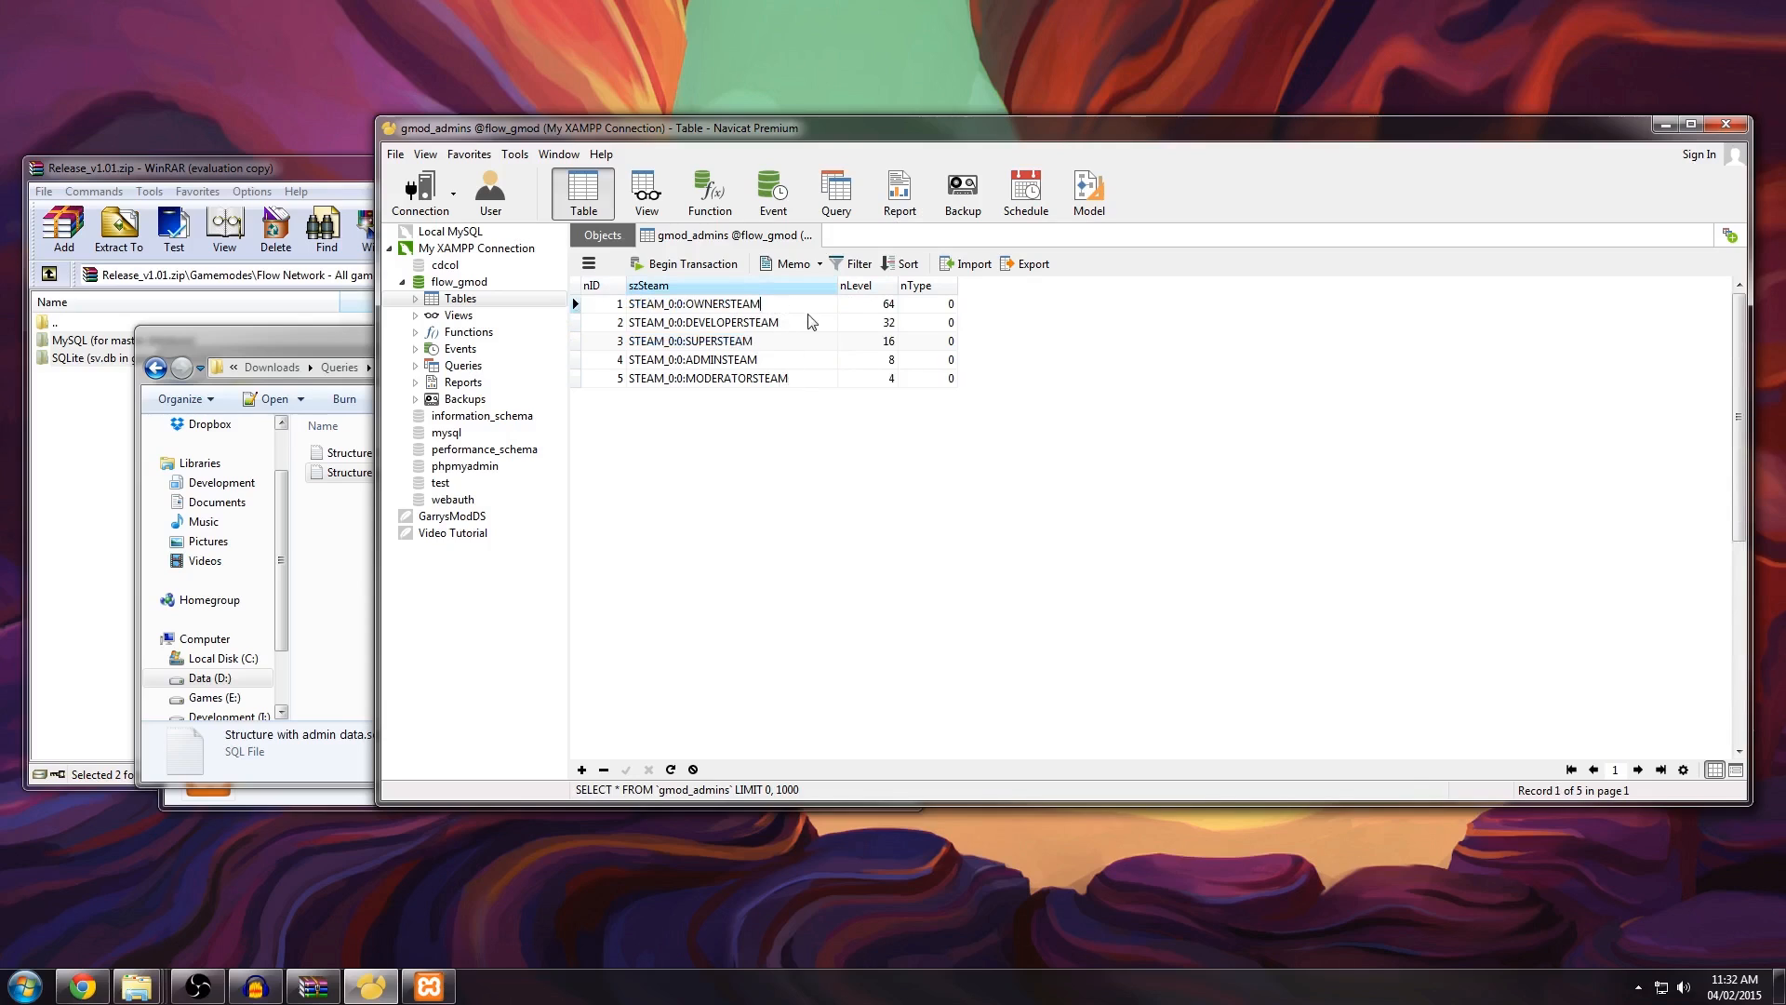
# Step: Close the gmod_admins table and select gmod_notifications in the flow_gmod table list
pyautogui.click(813, 239)
pyautogui.click(622, 283)
pyautogui.click(629, 315)
pyautogui.click(648, 348)
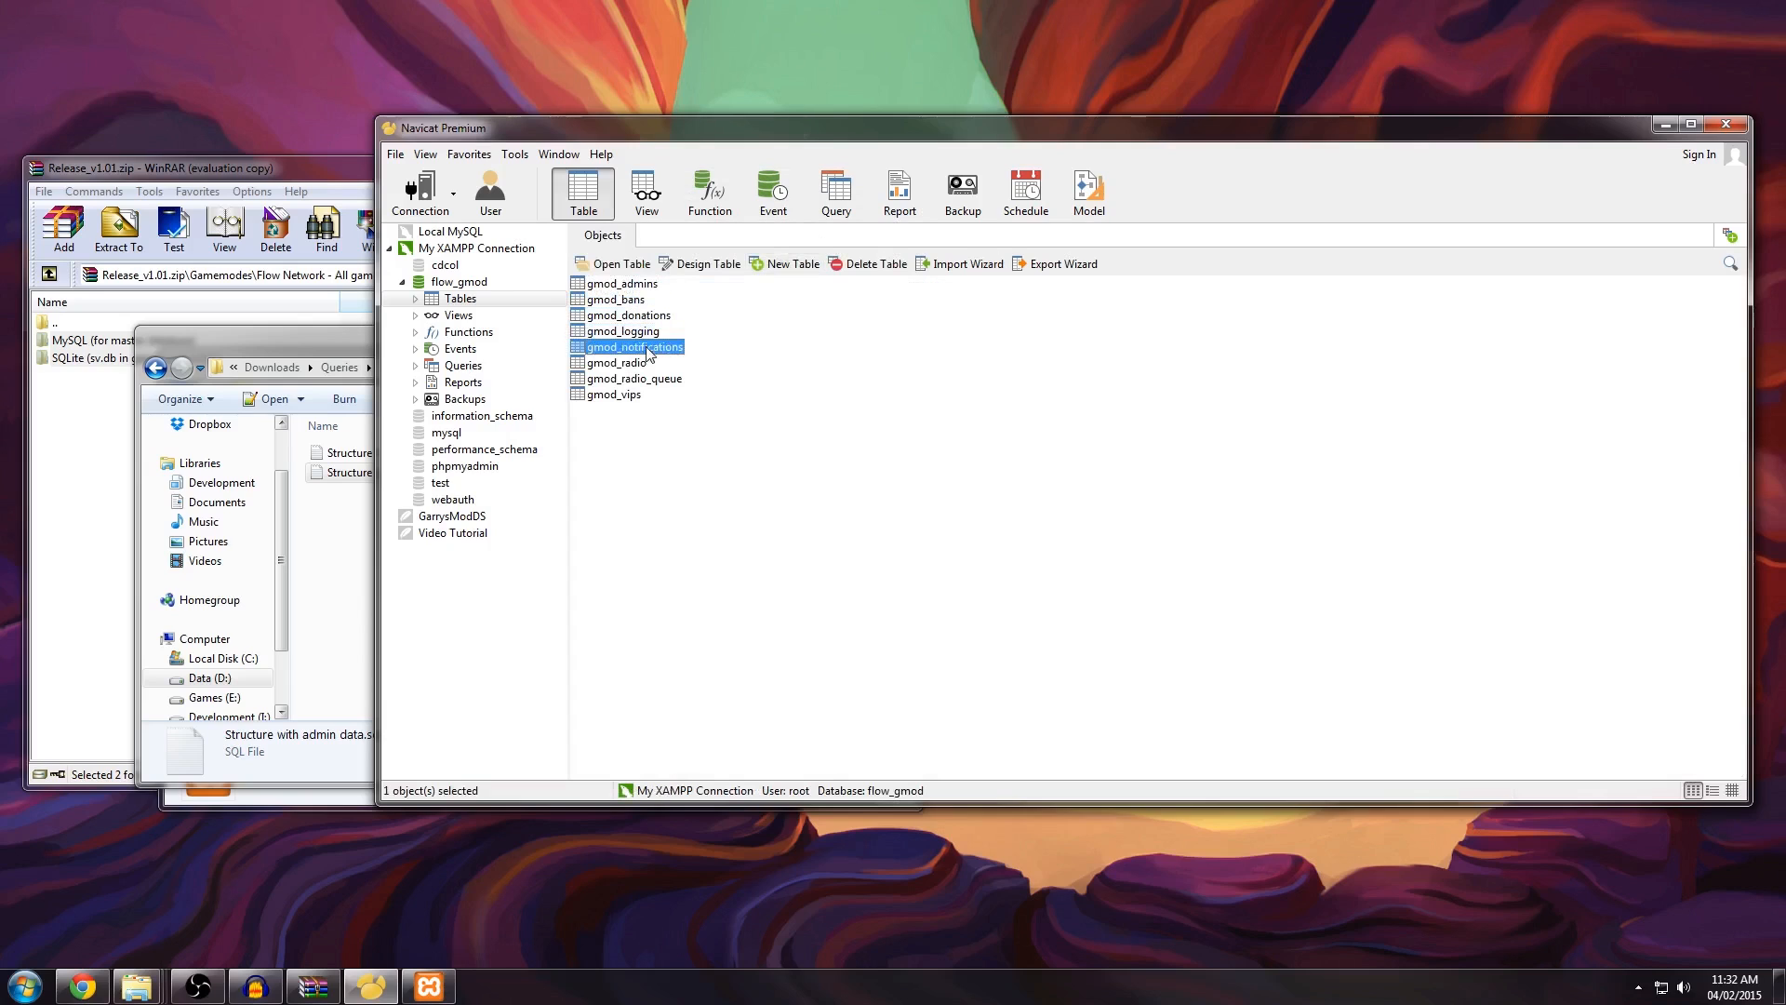
pyautogui.doubleClick(649, 350)
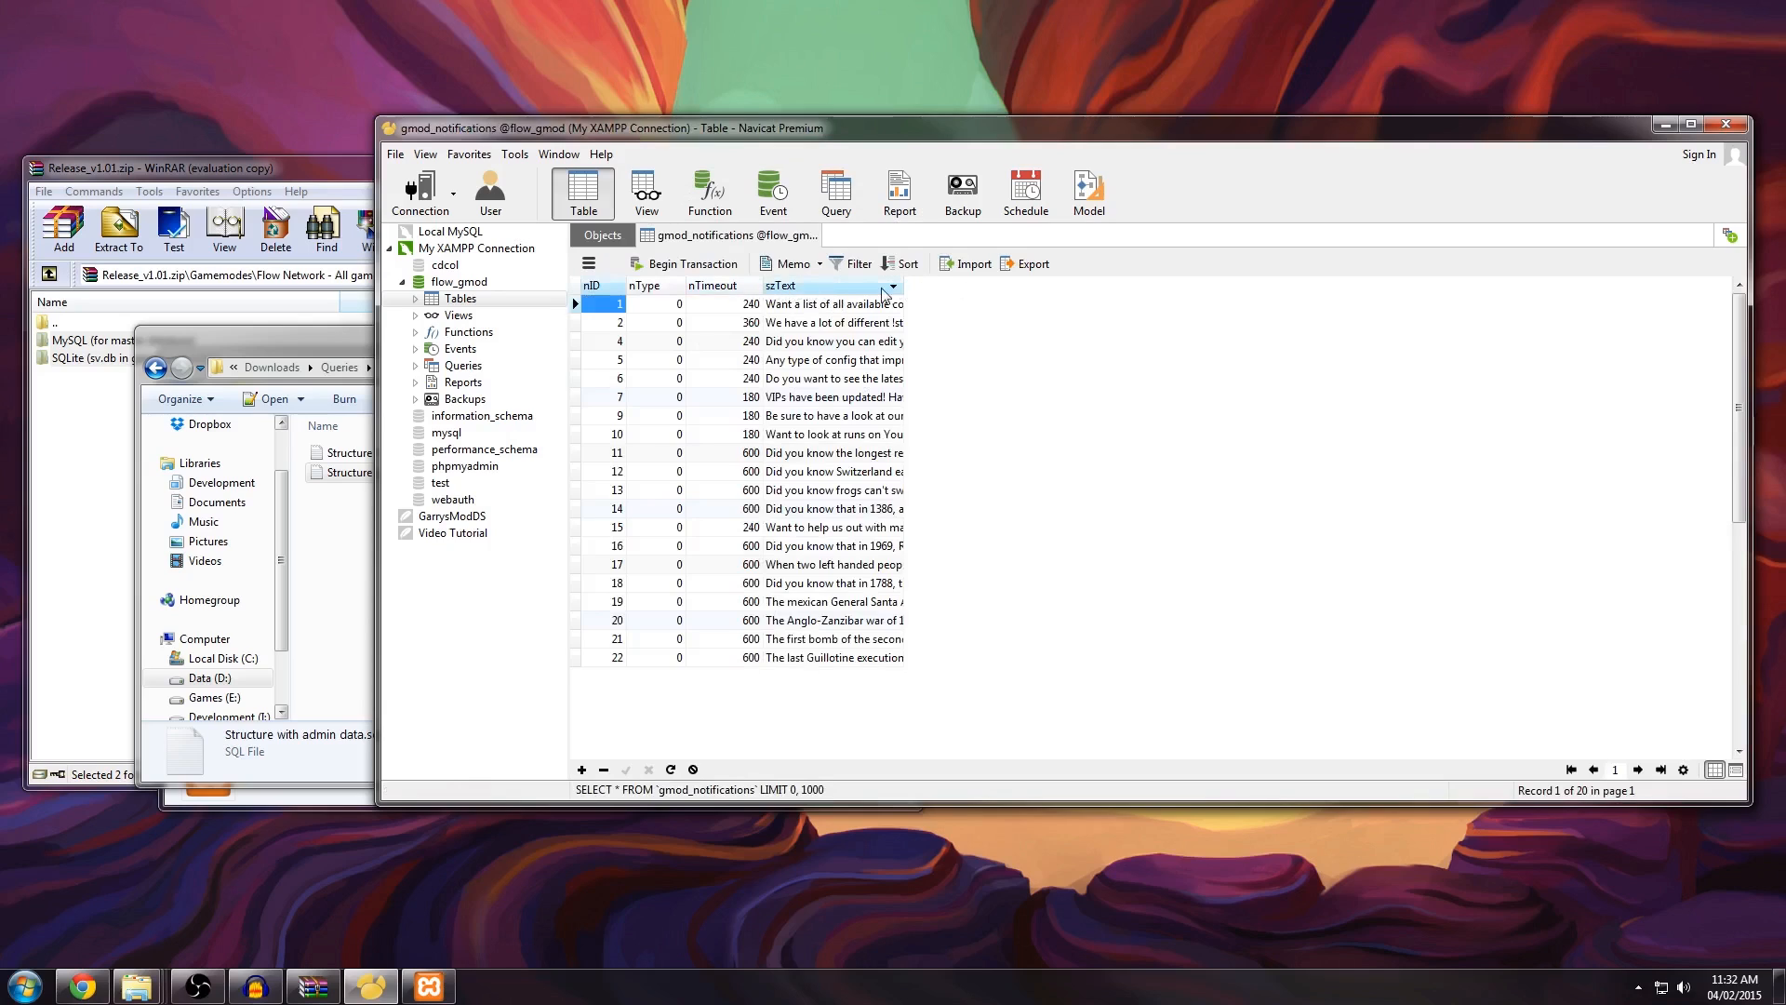
pyautogui.scroll(-19, 893, 400)
pyautogui.scroll(10, 896, 398)
pyautogui.scroll(9, 896, 398)
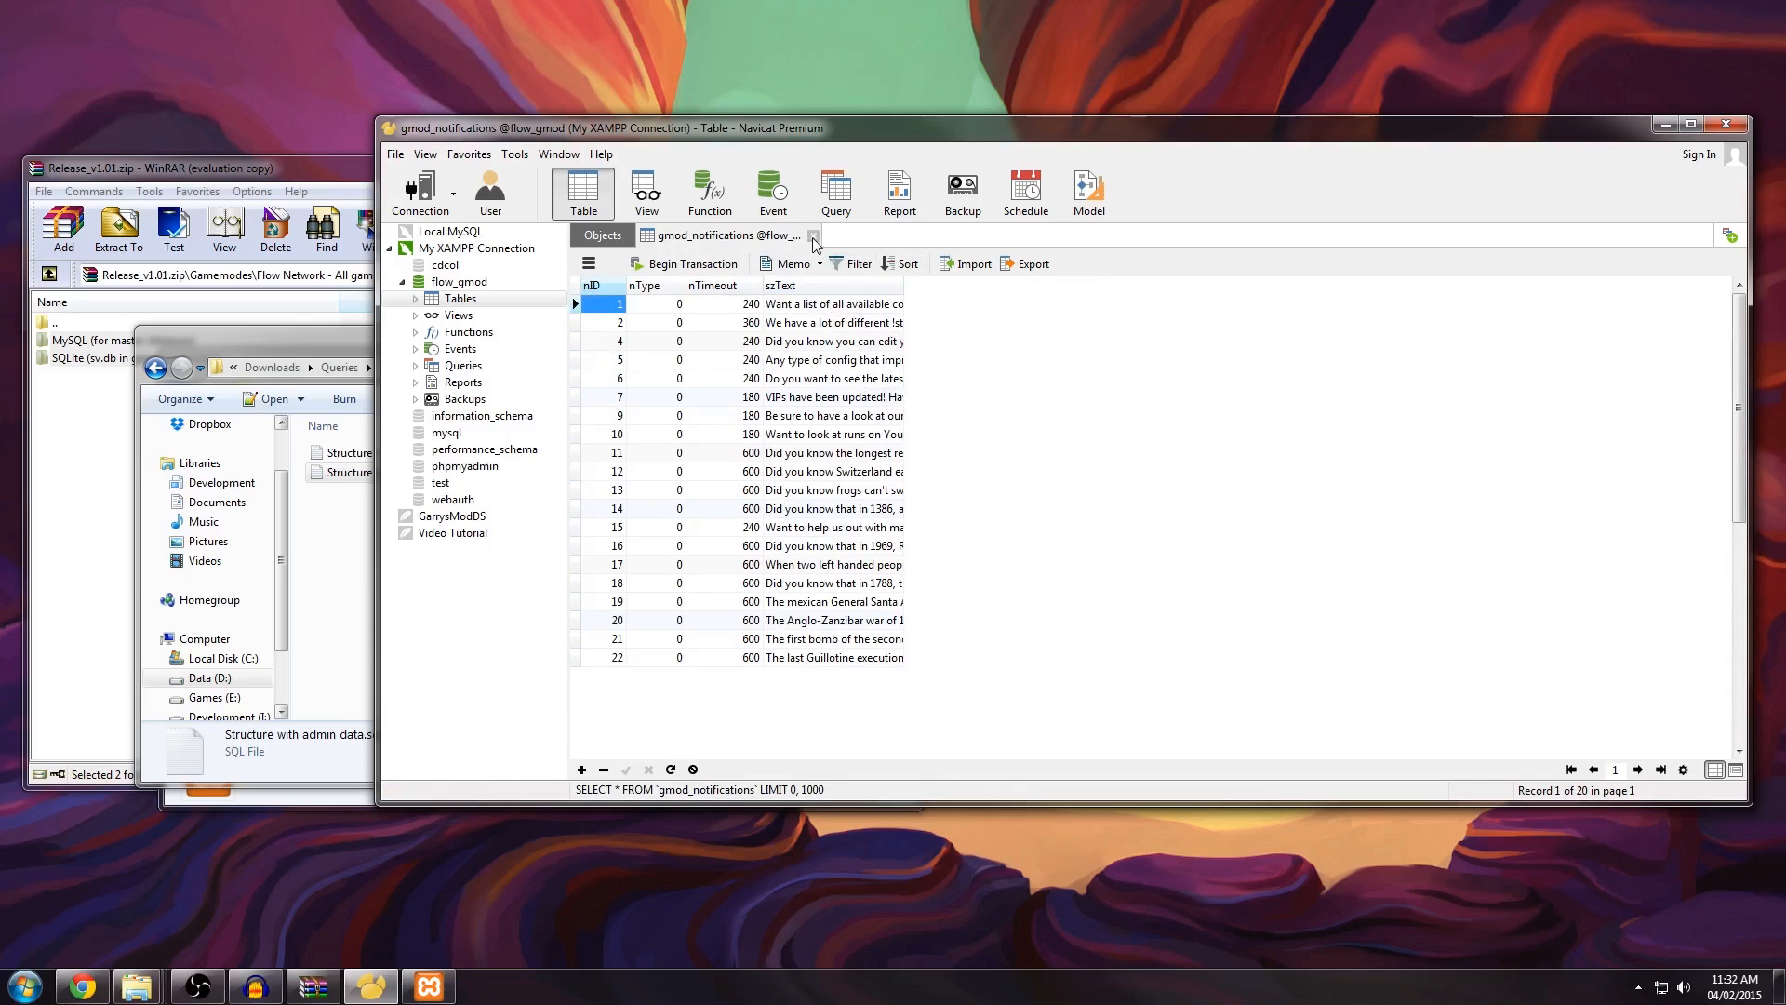
pyautogui.click(812, 235)
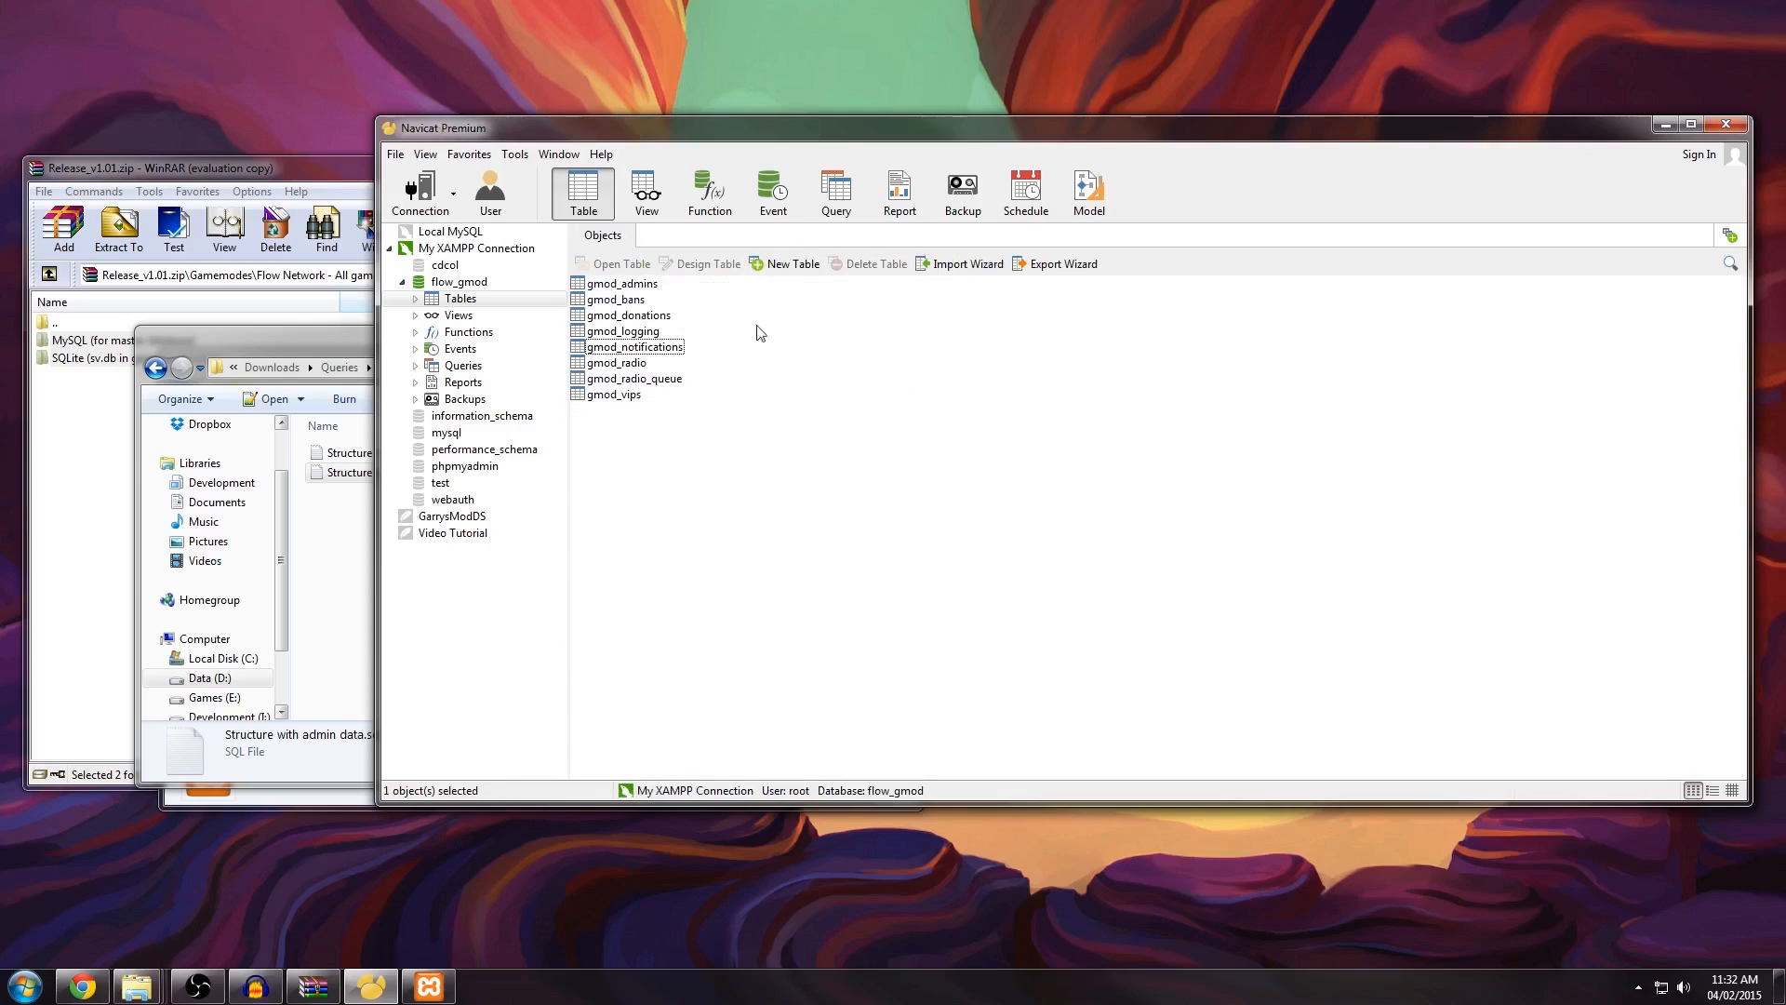
pyautogui.doubleClick(614, 394)
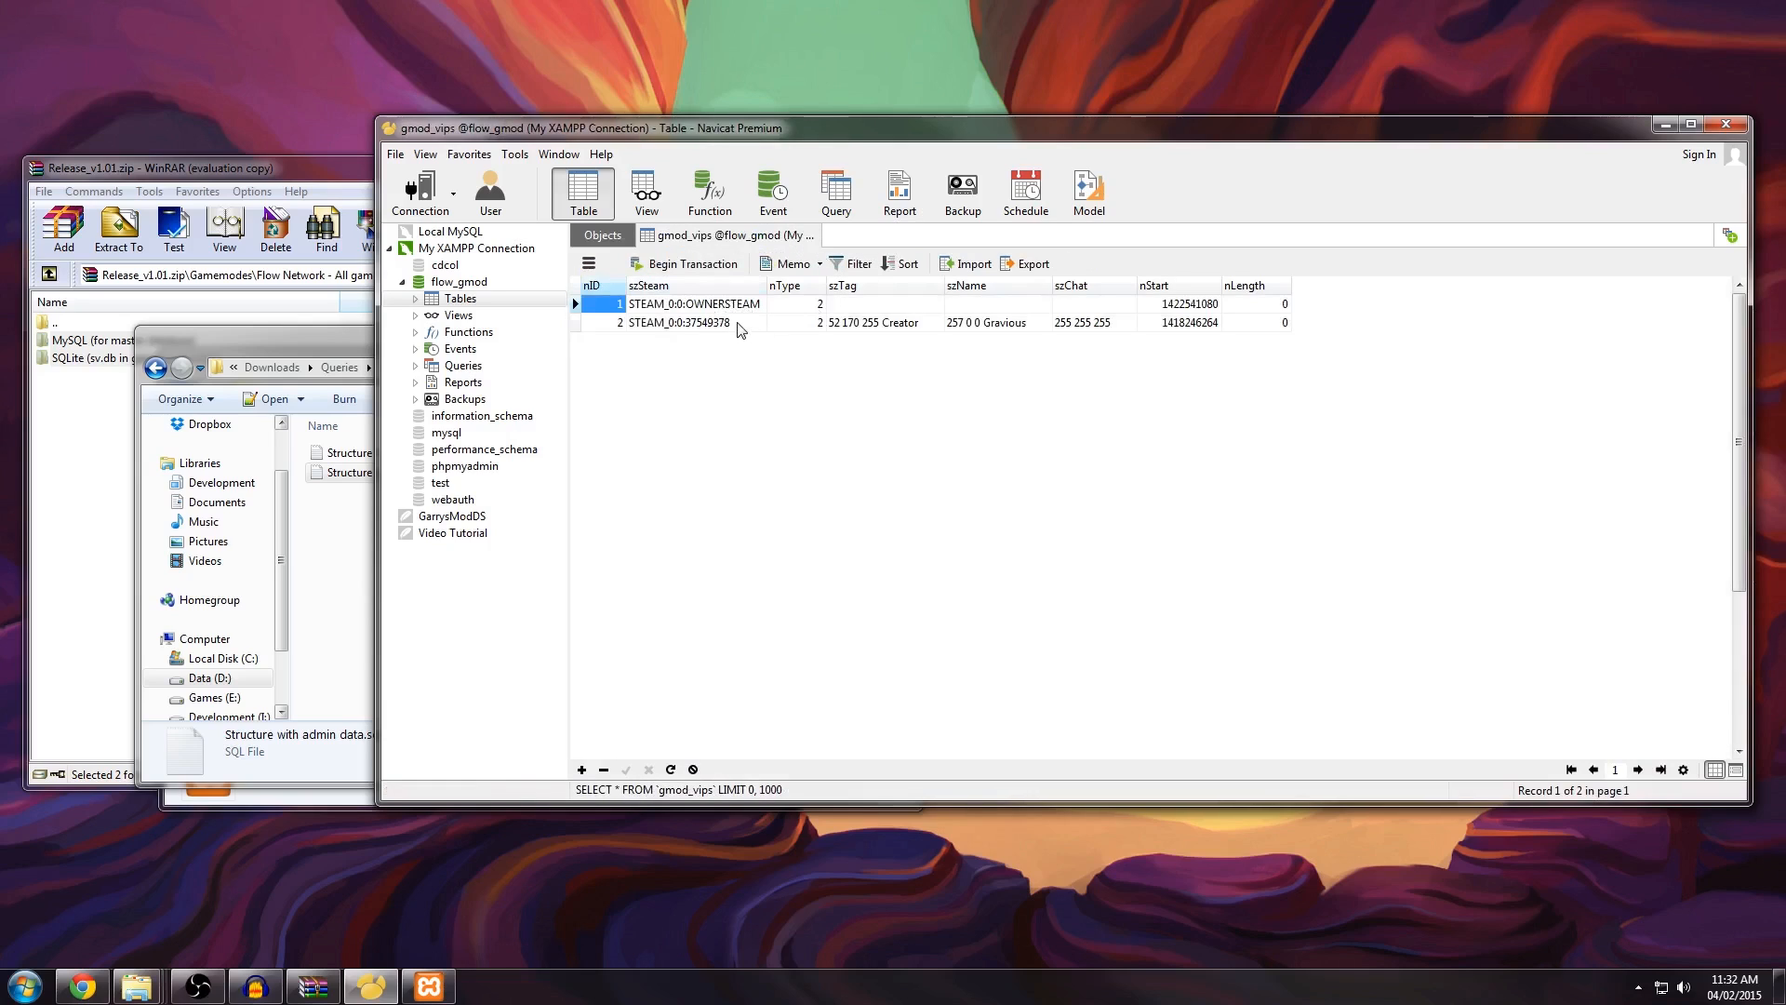
pyautogui.doubleClick(765, 322)
pyautogui.press('Tab')
pyautogui.press('Tab')
pyautogui.press('Tab')
pyautogui.press('Tab')
pyautogui.press('Tab')
pyautogui.press('Tab')
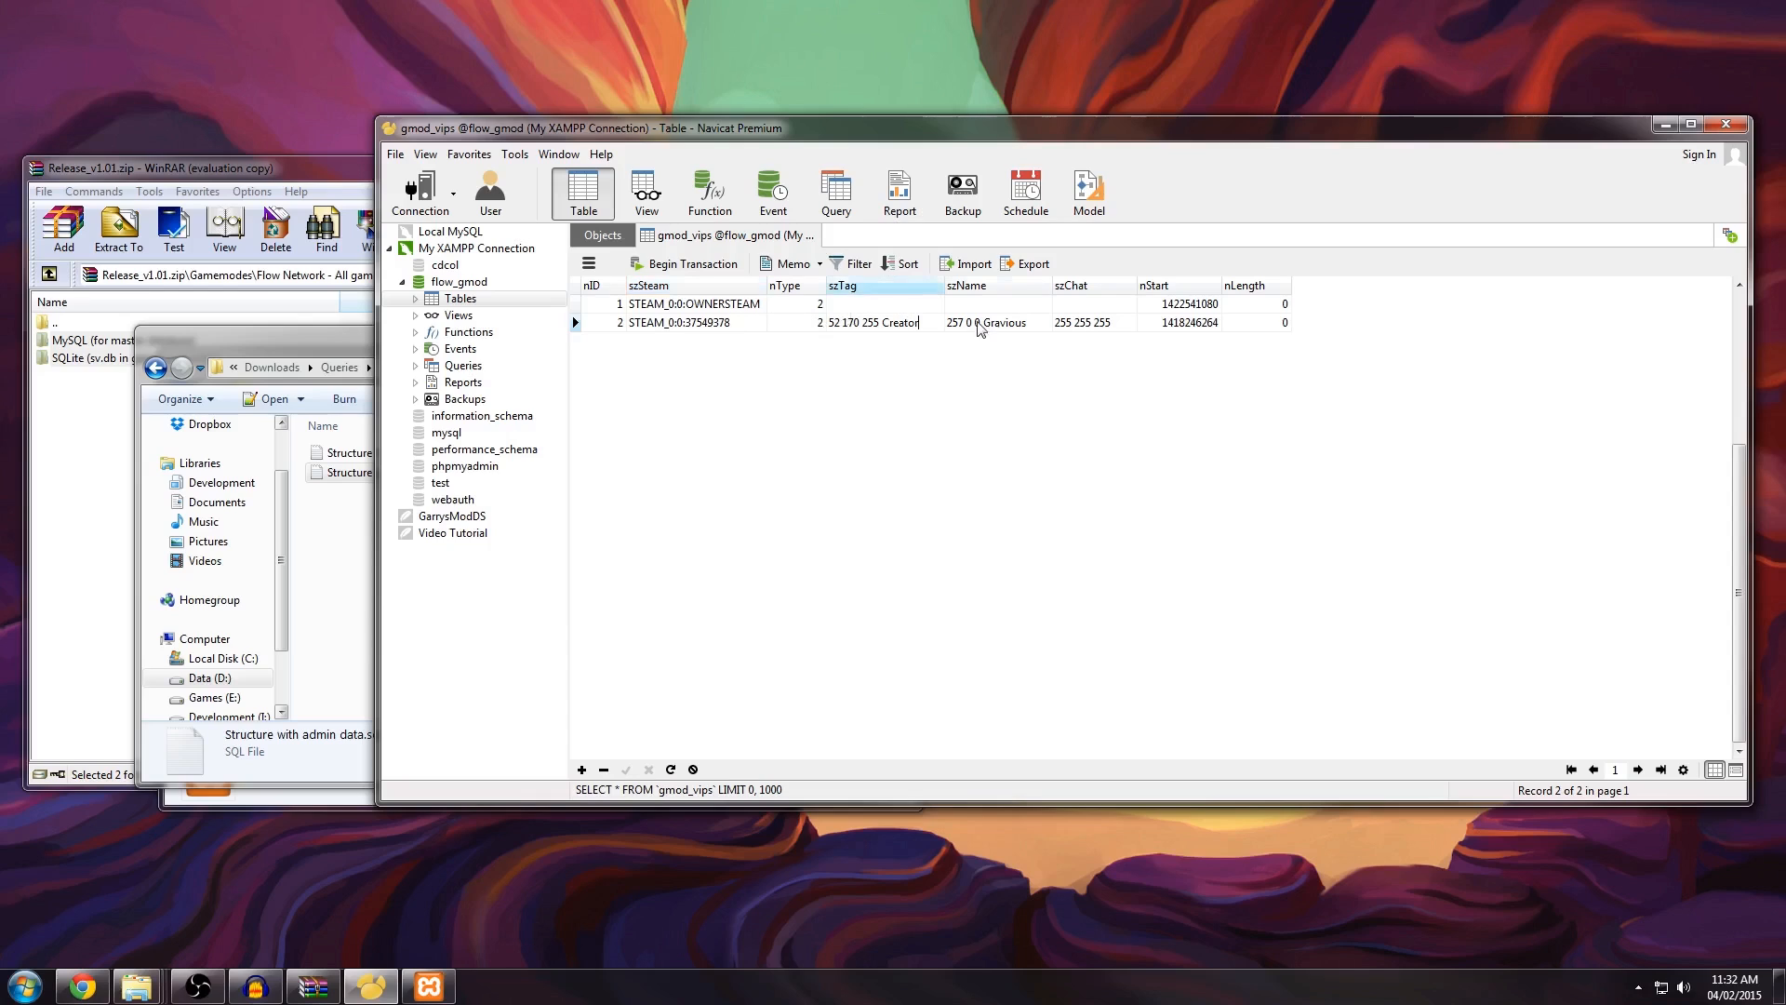
pyautogui.click(1279, 306)
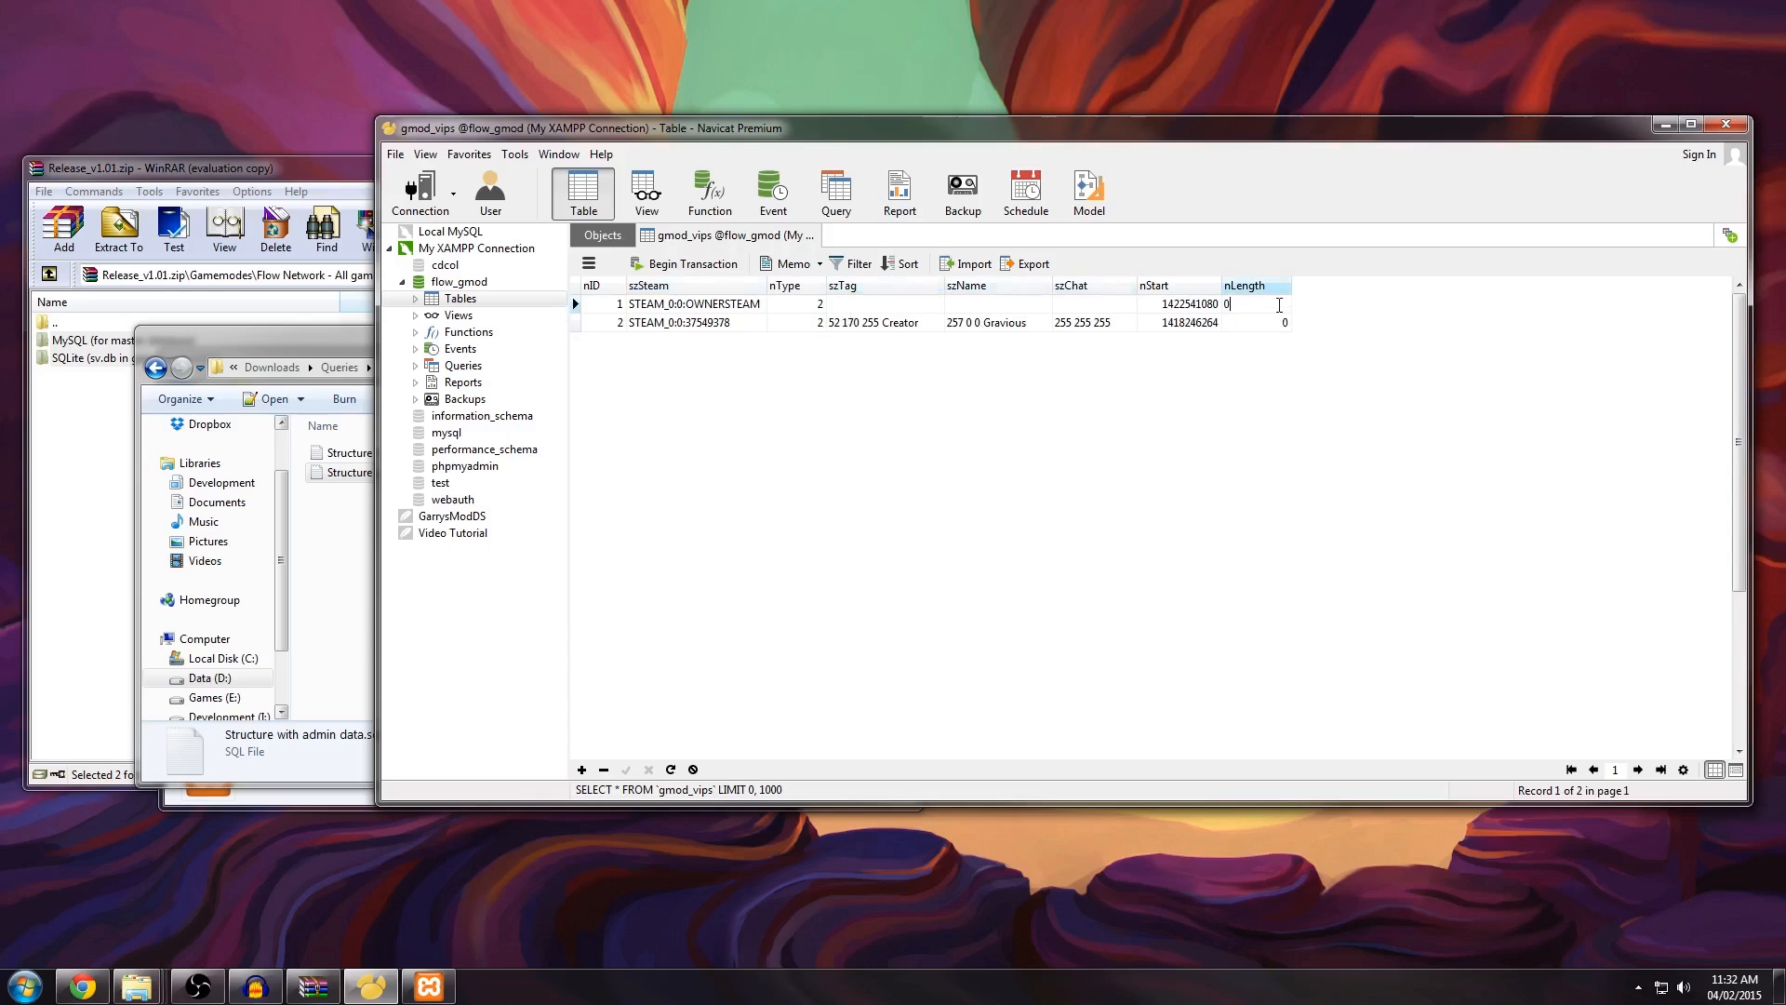
pyautogui.moveTo(760, 305)
pyautogui.mouseDown()
pyautogui.moveTo(546, 300)
pyautogui.moveTo(766, 304)
pyautogui.mouseUp()
pyautogui.doubleClick(762, 303)
pyautogui.doubleClick(760, 301)
pyautogui.click(761, 303)
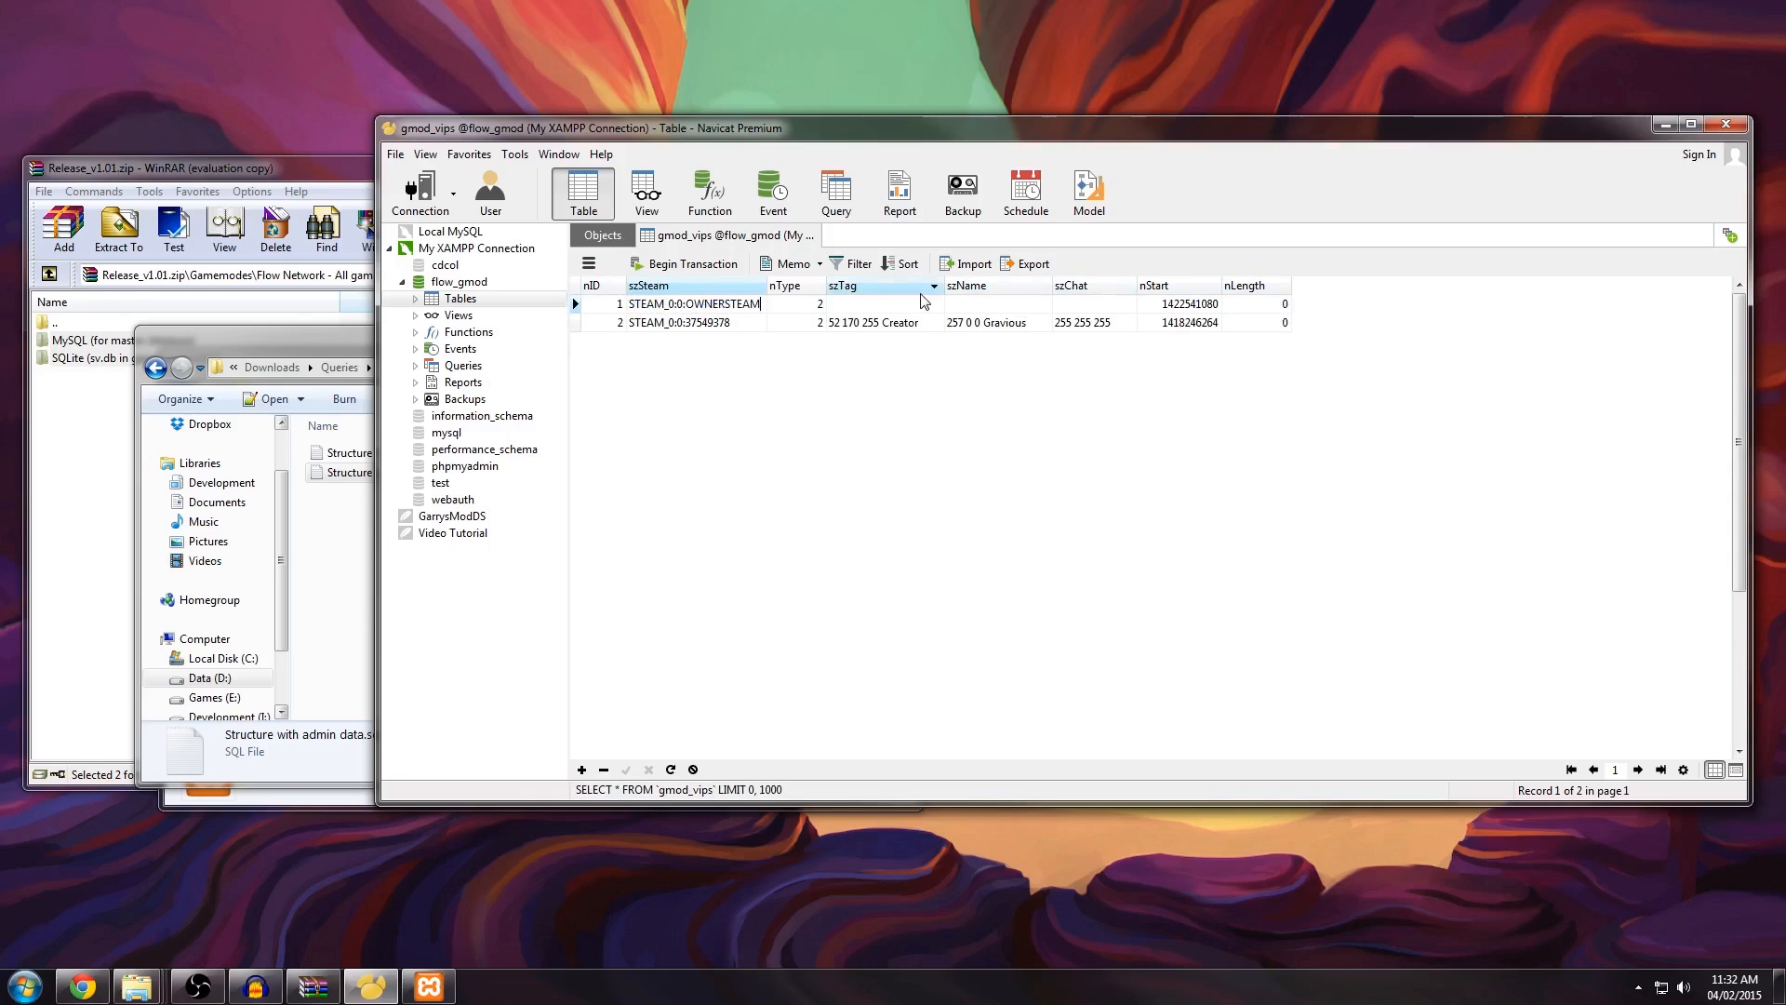
pyautogui.click(811, 236)
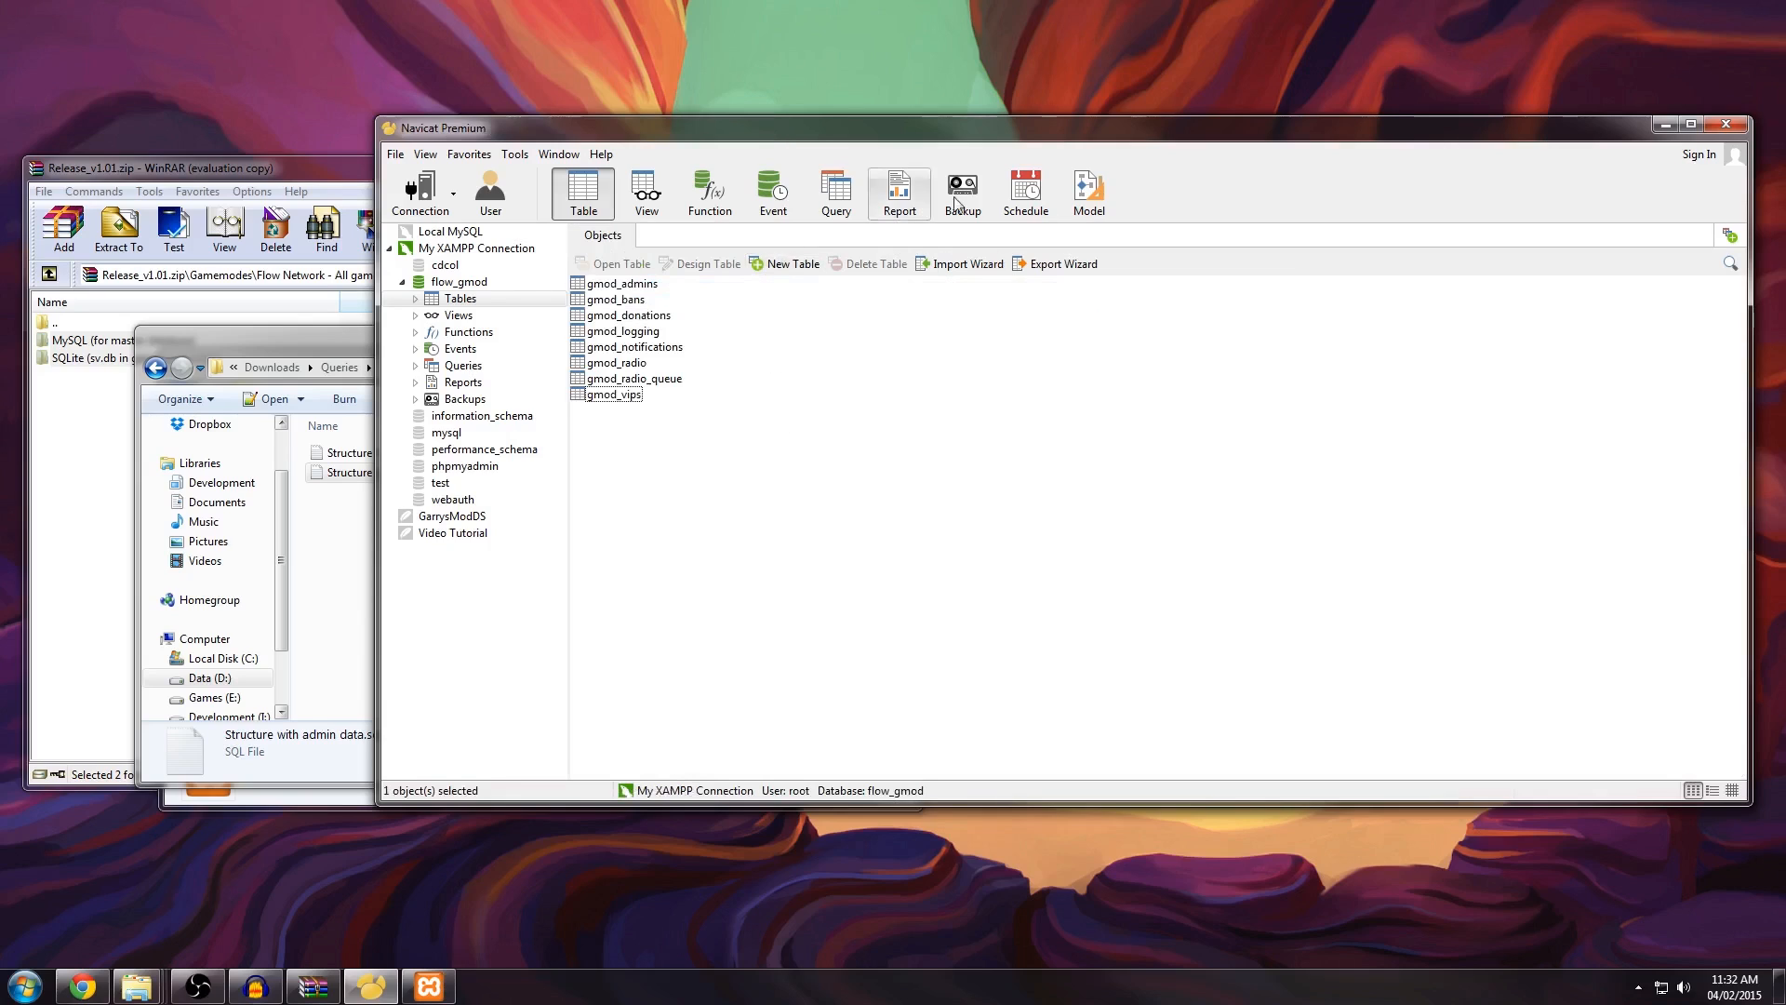
# Step: Close My XAMPP Connection and Navicat, close the queries and Web folder windows, and minimize XAMPP
pyautogui.rightClick(469, 249)
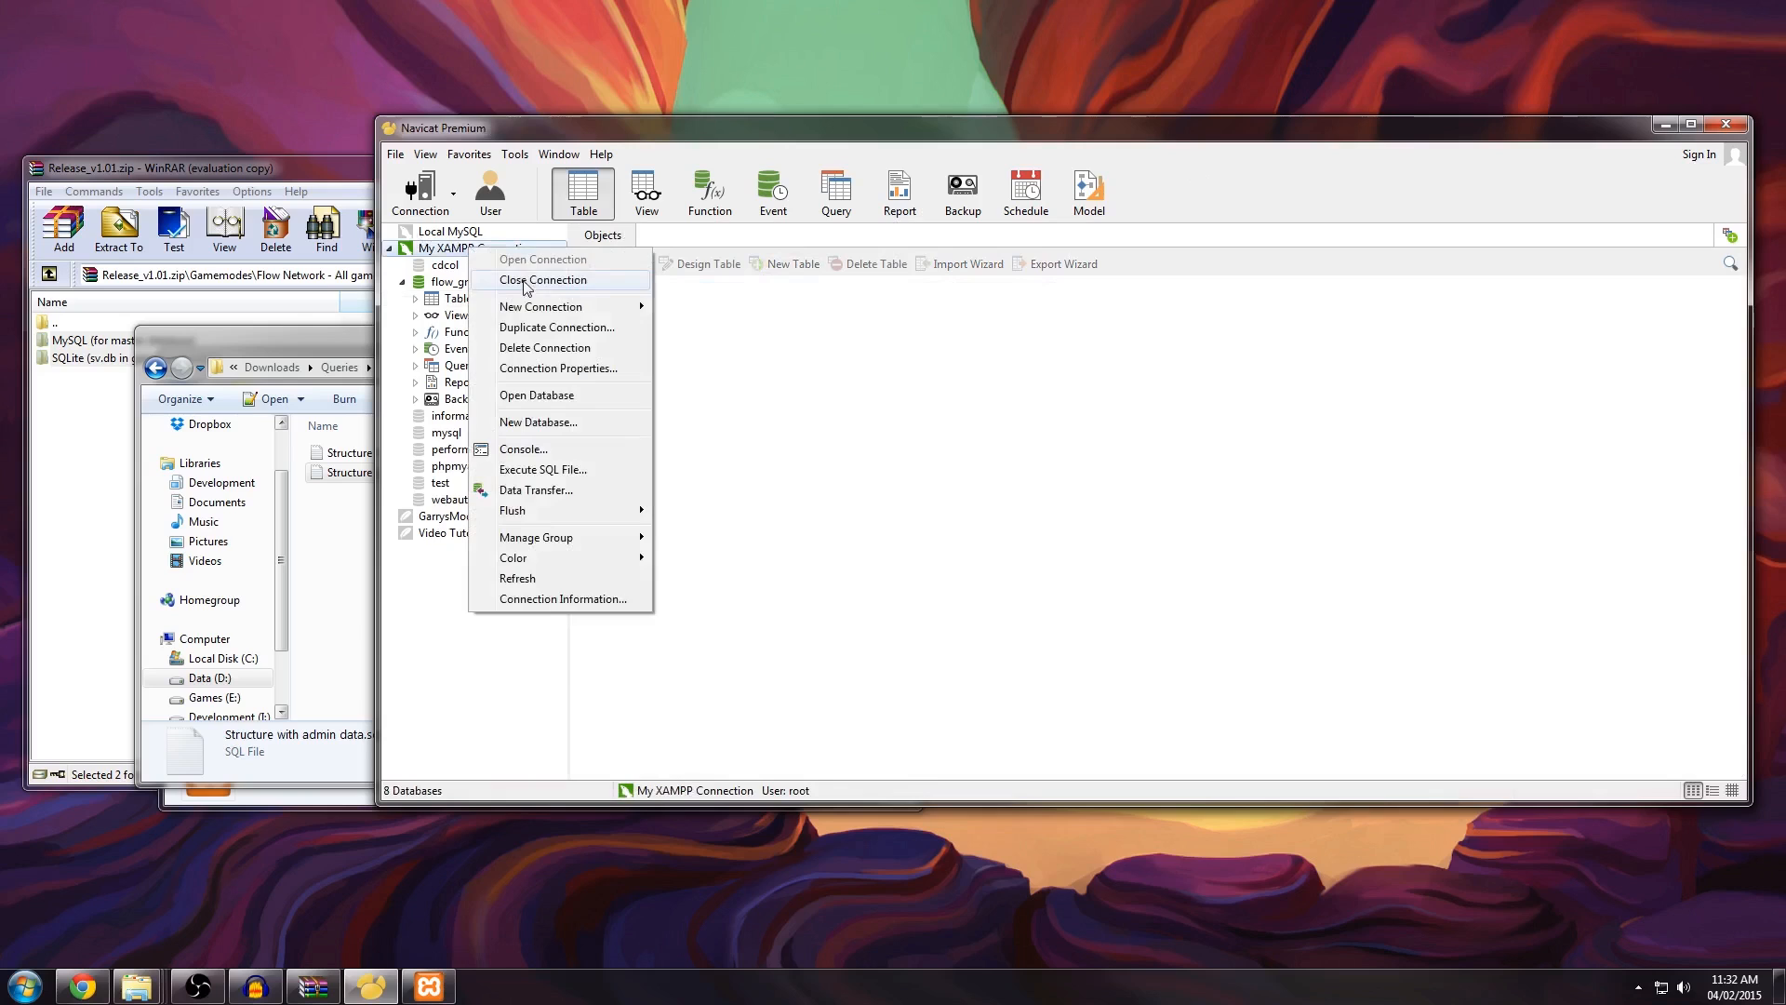
pyautogui.click(533, 280)
pyautogui.click(1725, 125)
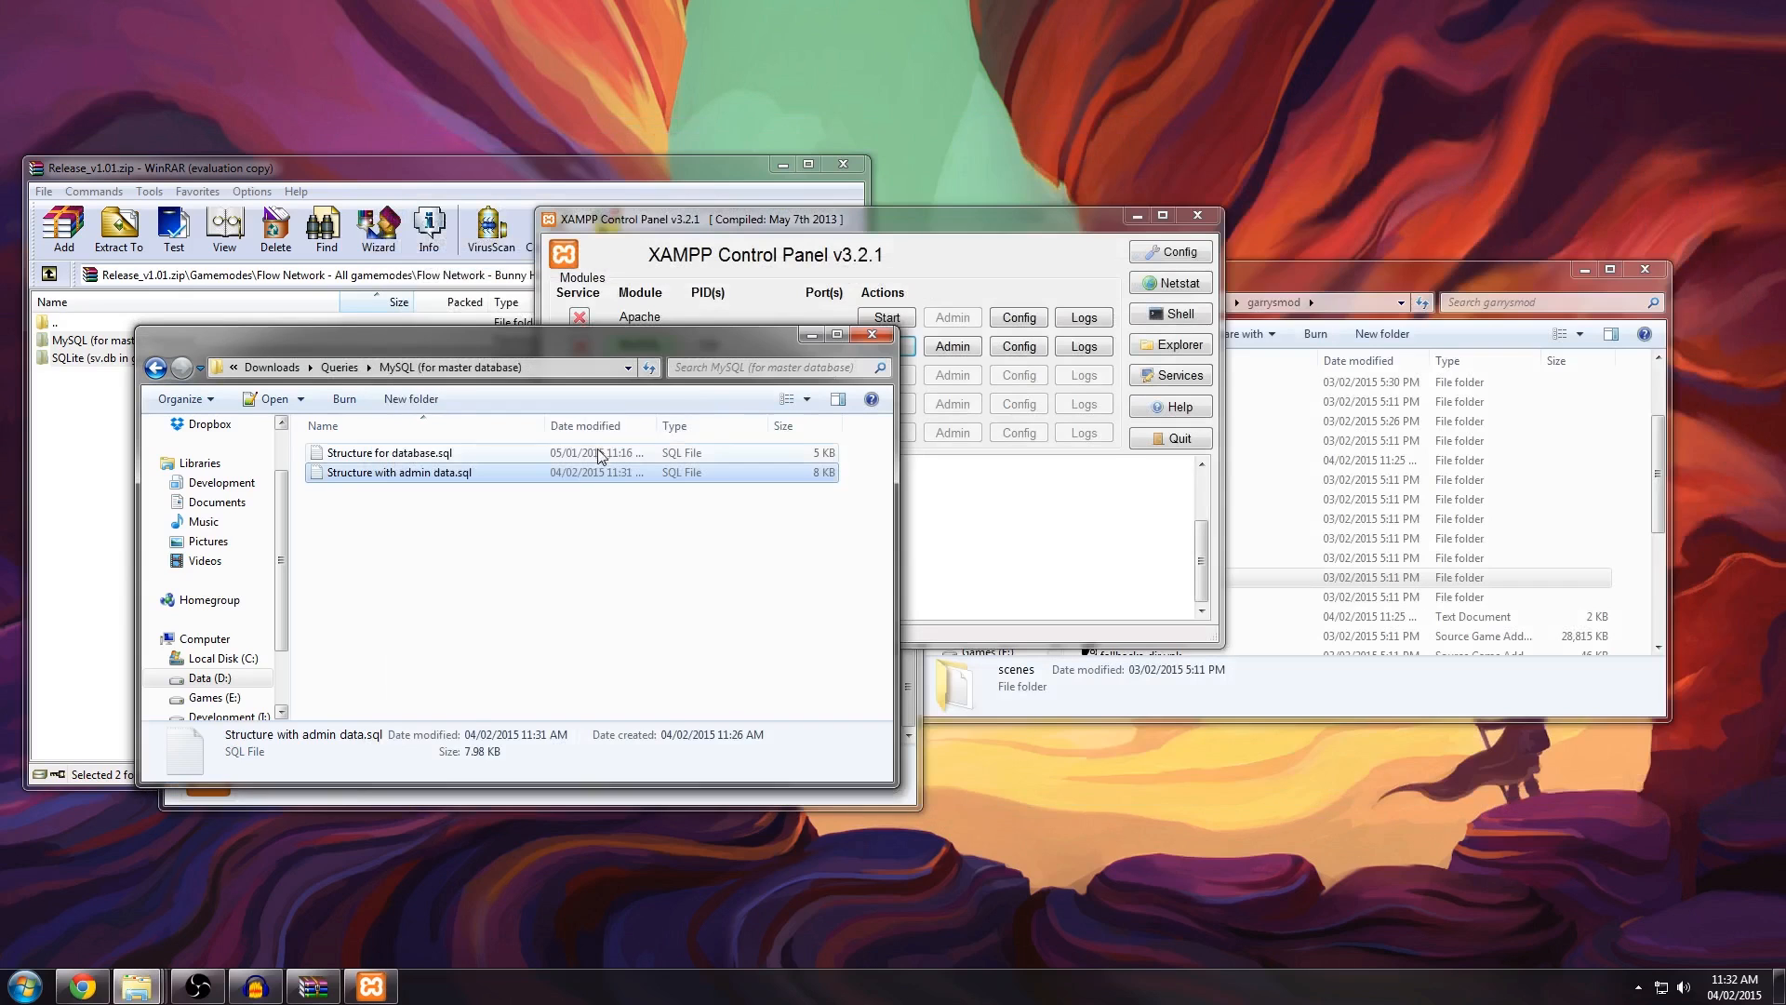
pyautogui.click(871, 334)
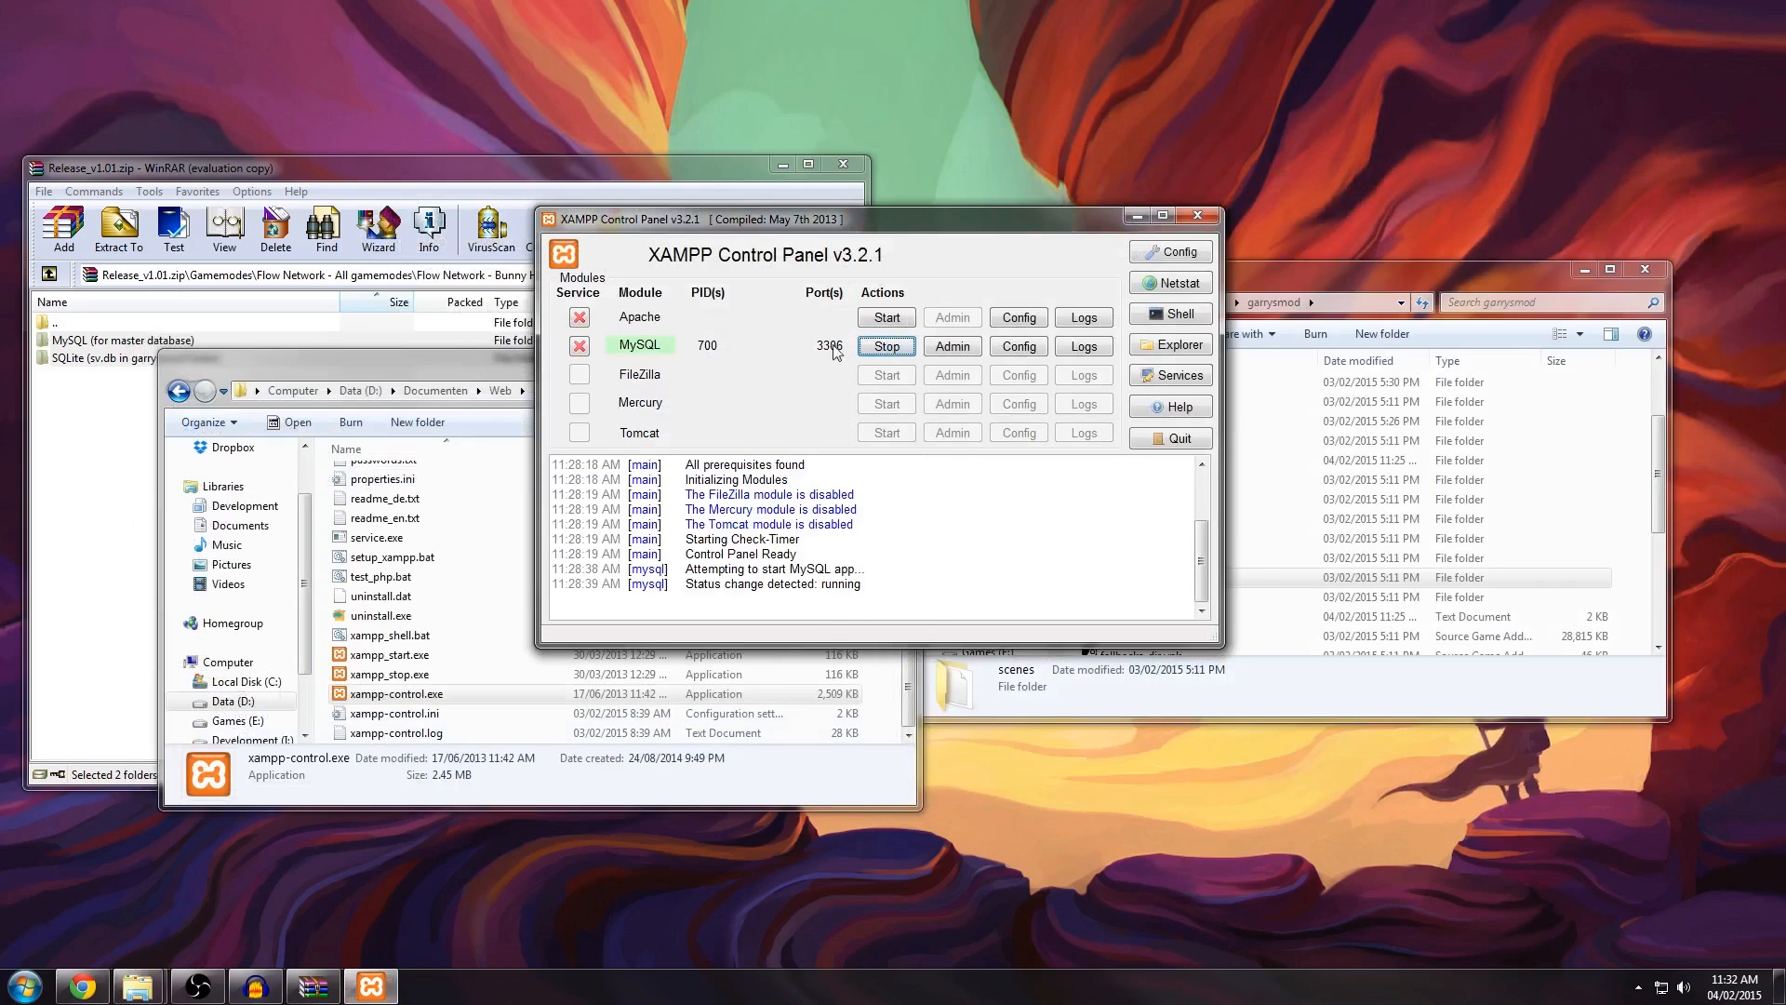
pyautogui.click(1137, 216)
pyautogui.click(895, 357)
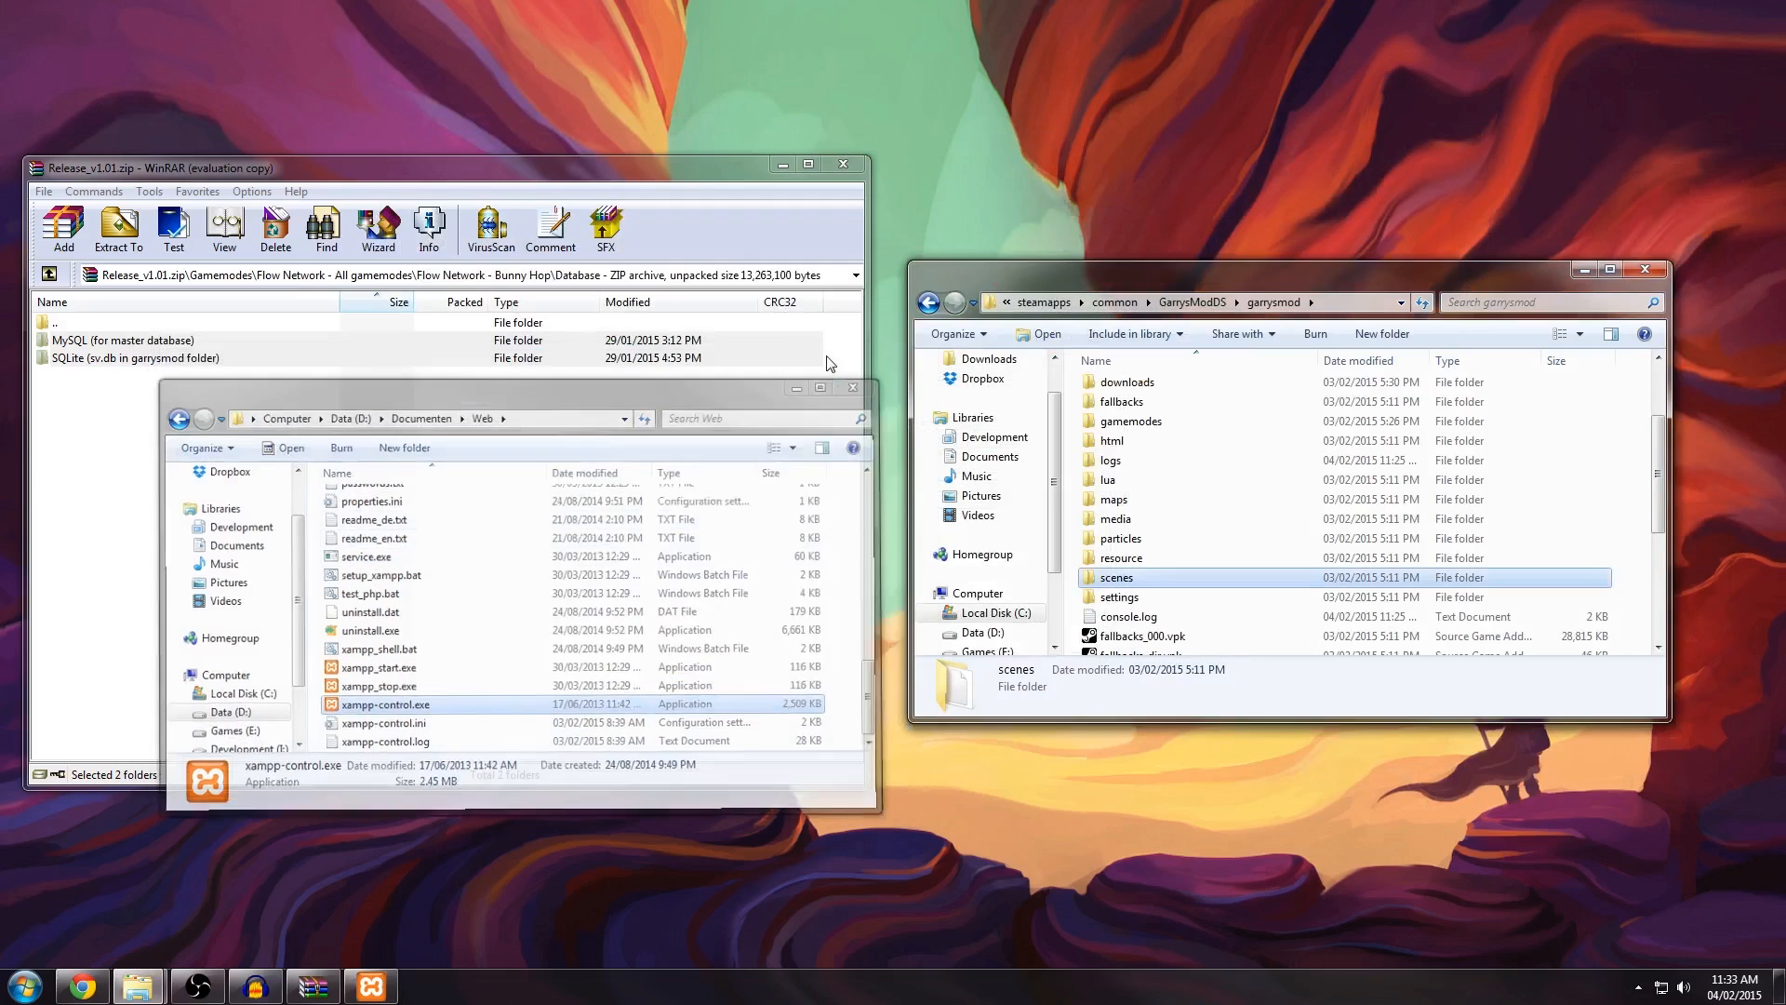
# Step: Copy bhop_ents.lua from the archive's Essential files\lua\autorun into garrysmod\lua\autorun
pyautogui.doubleClick(242, 329)
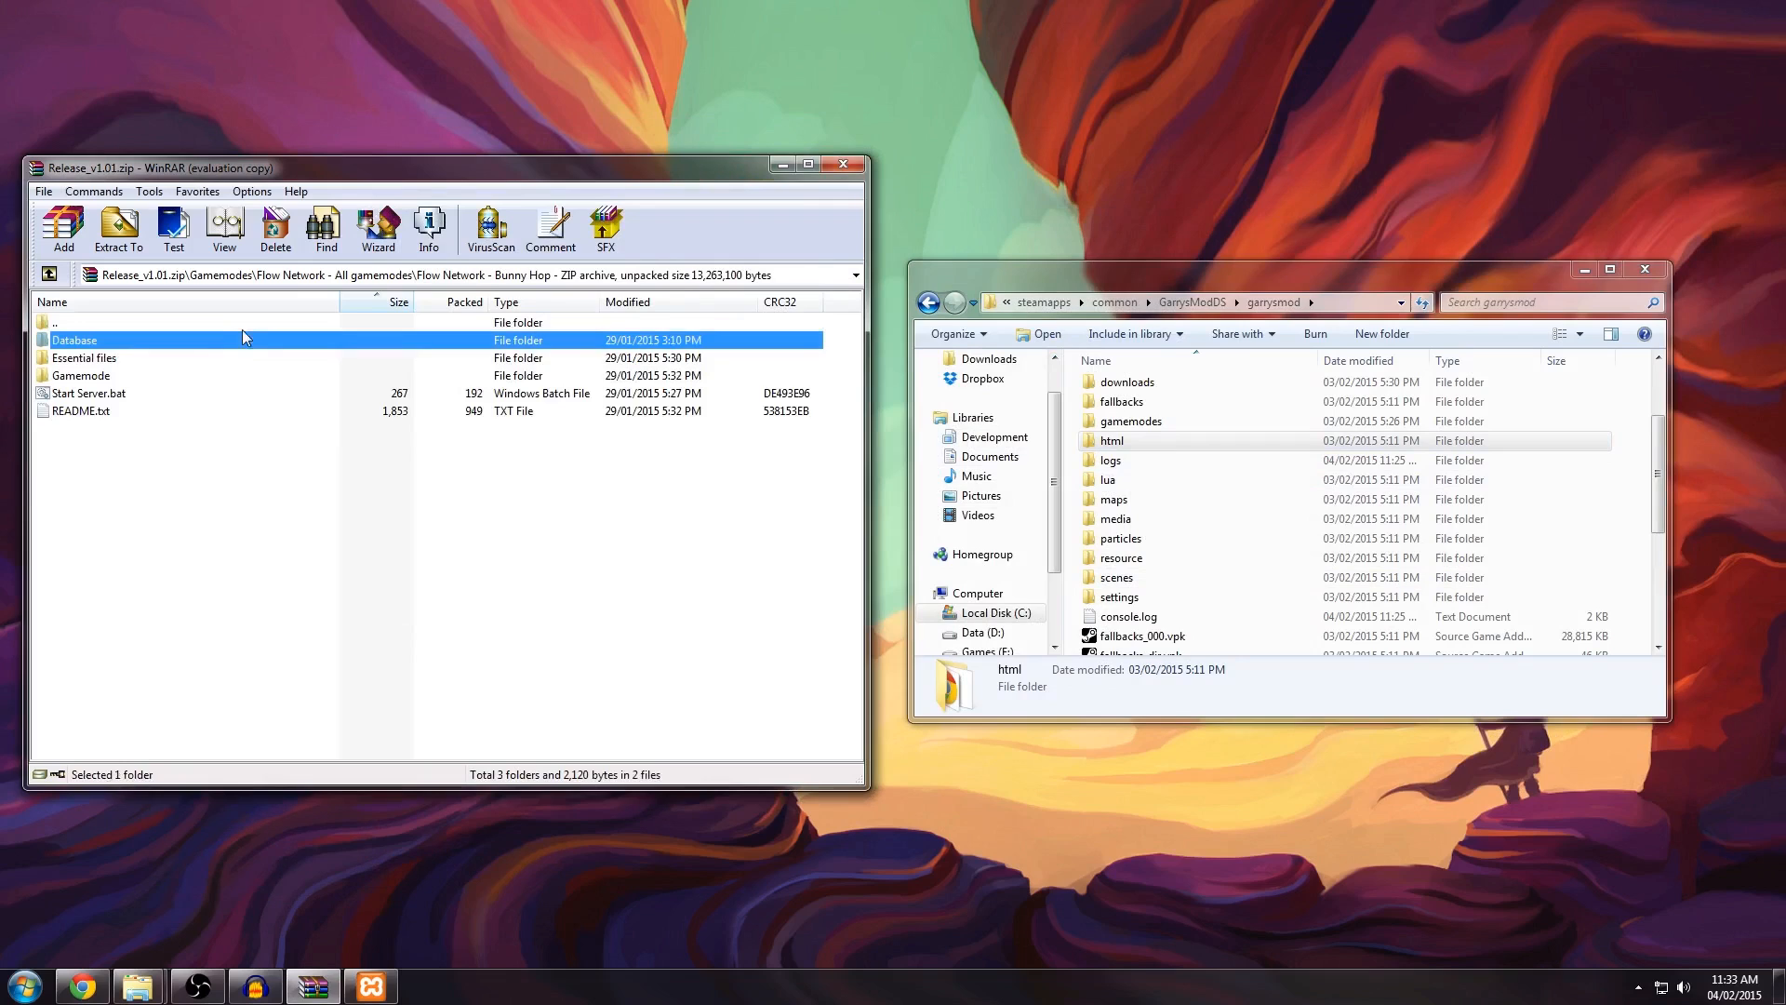
pyautogui.click(174, 359)
pyautogui.doubleClick(100, 359)
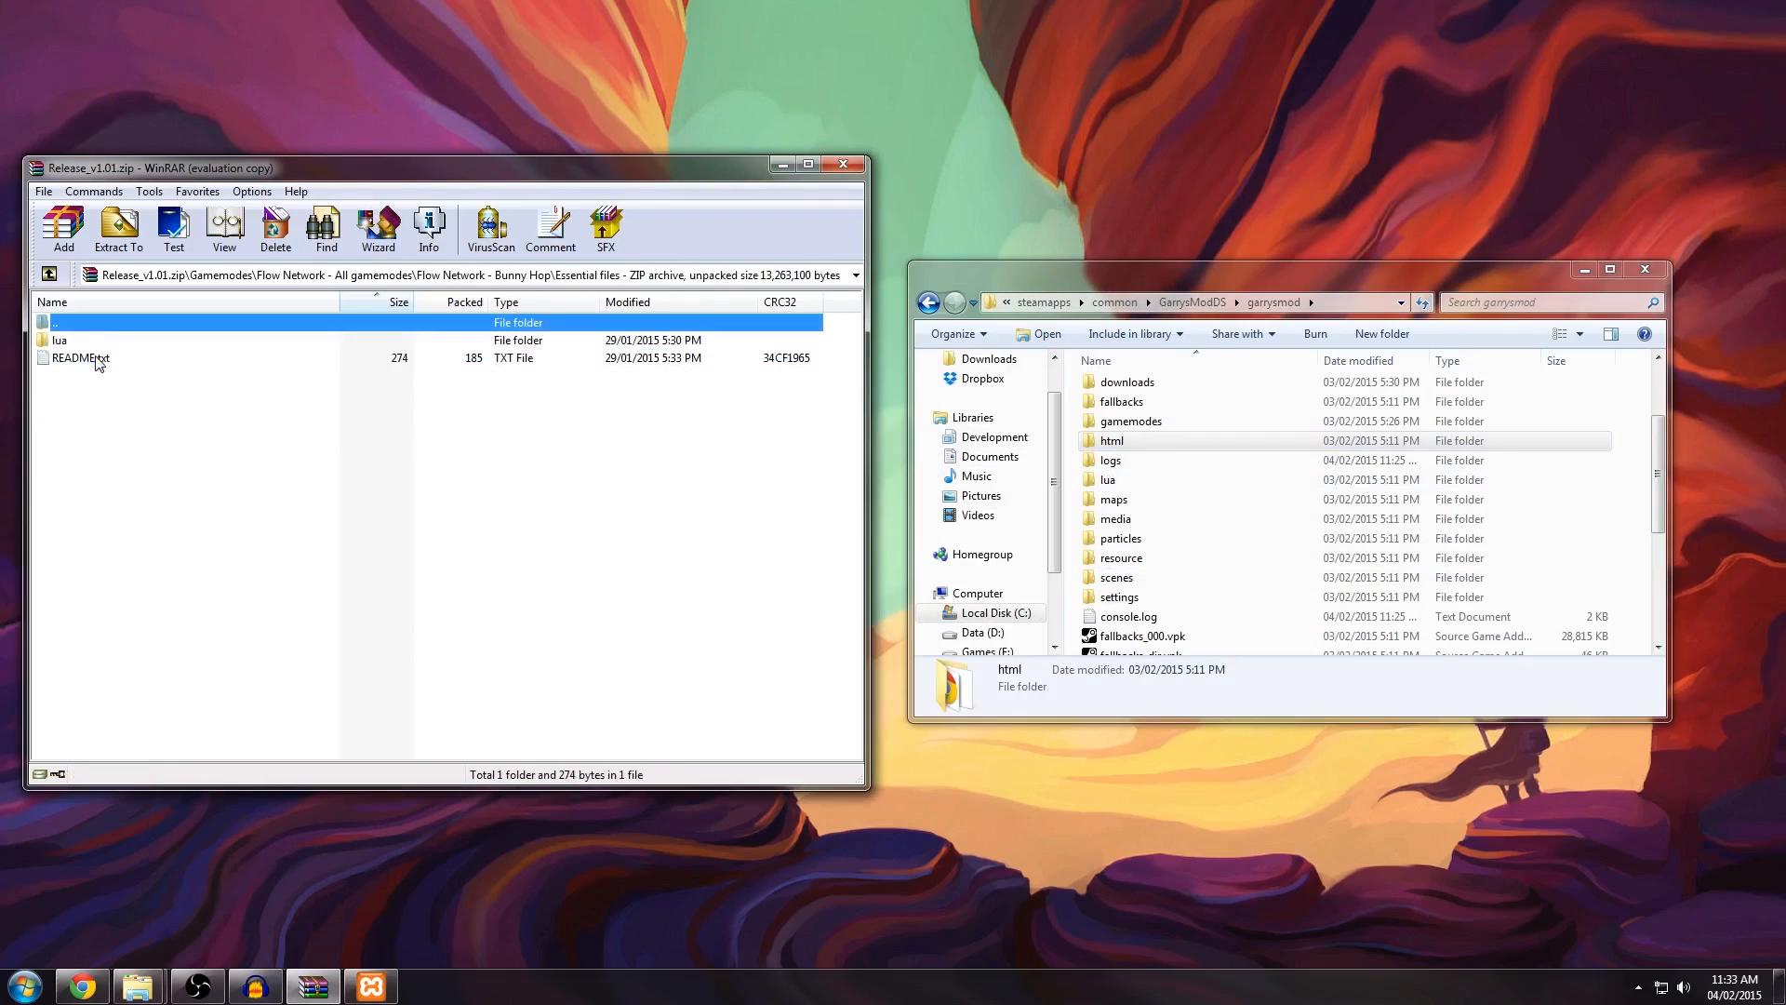
pyautogui.doubleClick(1109, 479)
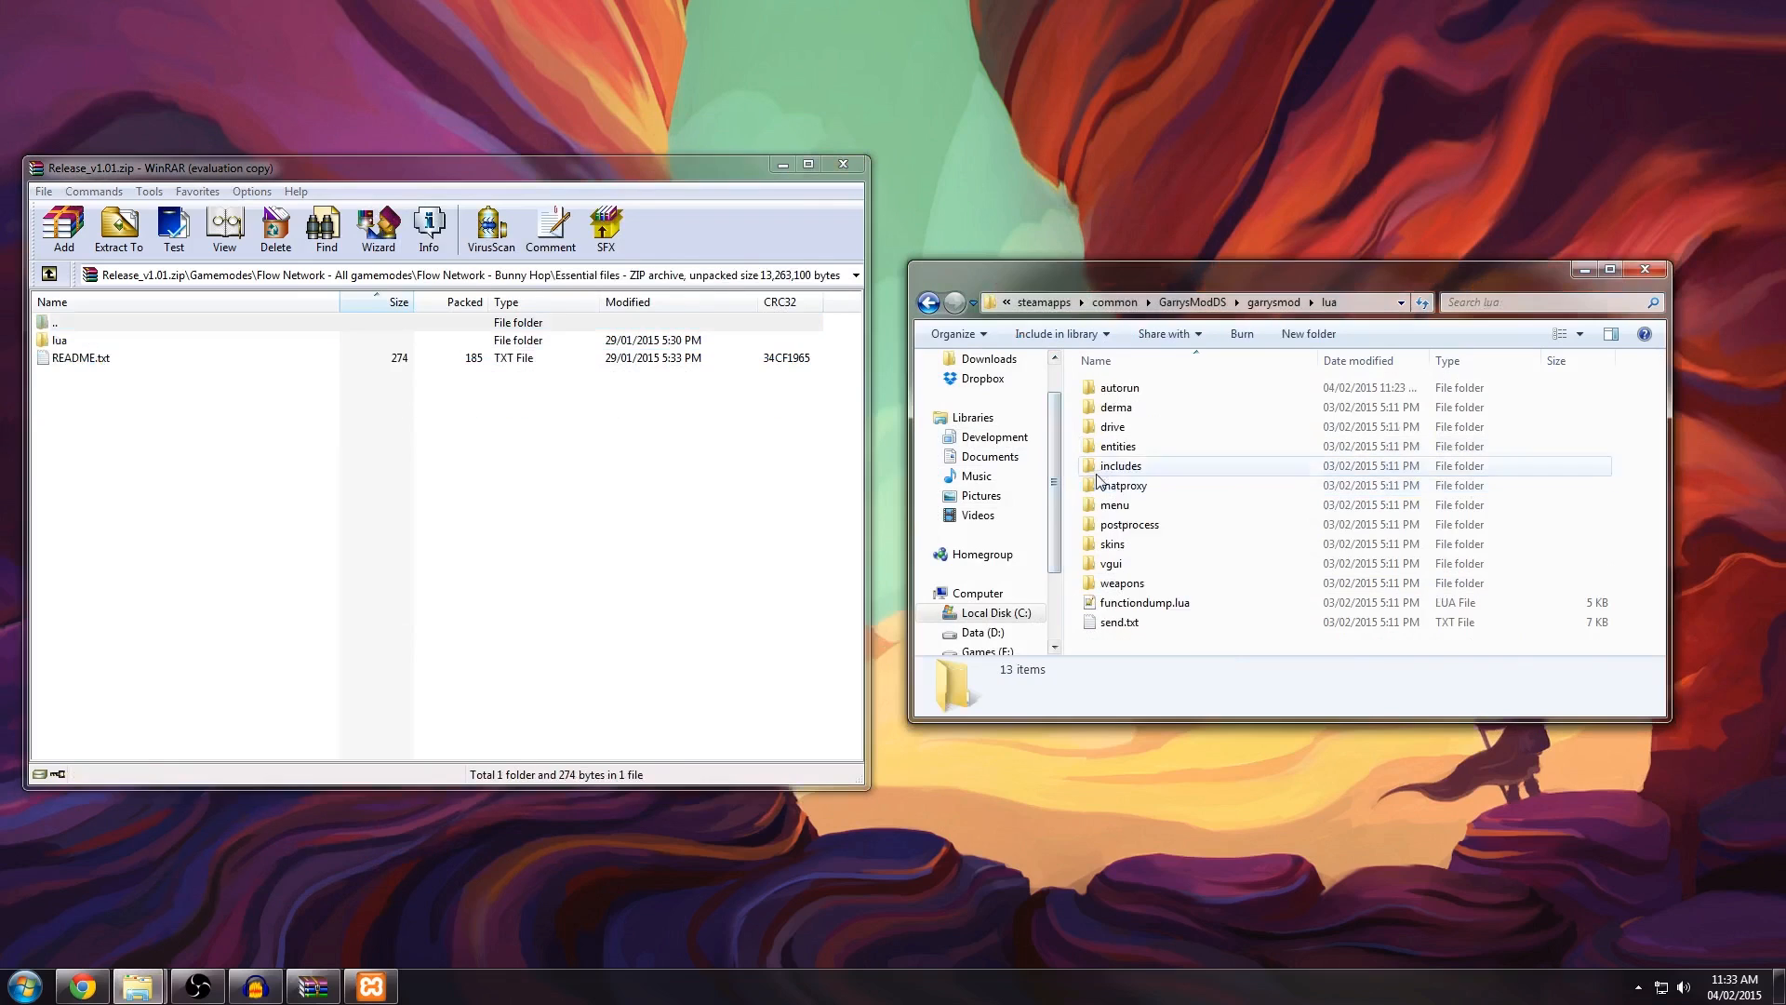
pyautogui.doubleClick(1137, 388)
pyautogui.doubleClick(112, 342)
pyautogui.doubleClick(98, 342)
pyautogui.moveTo(93, 343); pyautogui.dragTo(1213, 621)
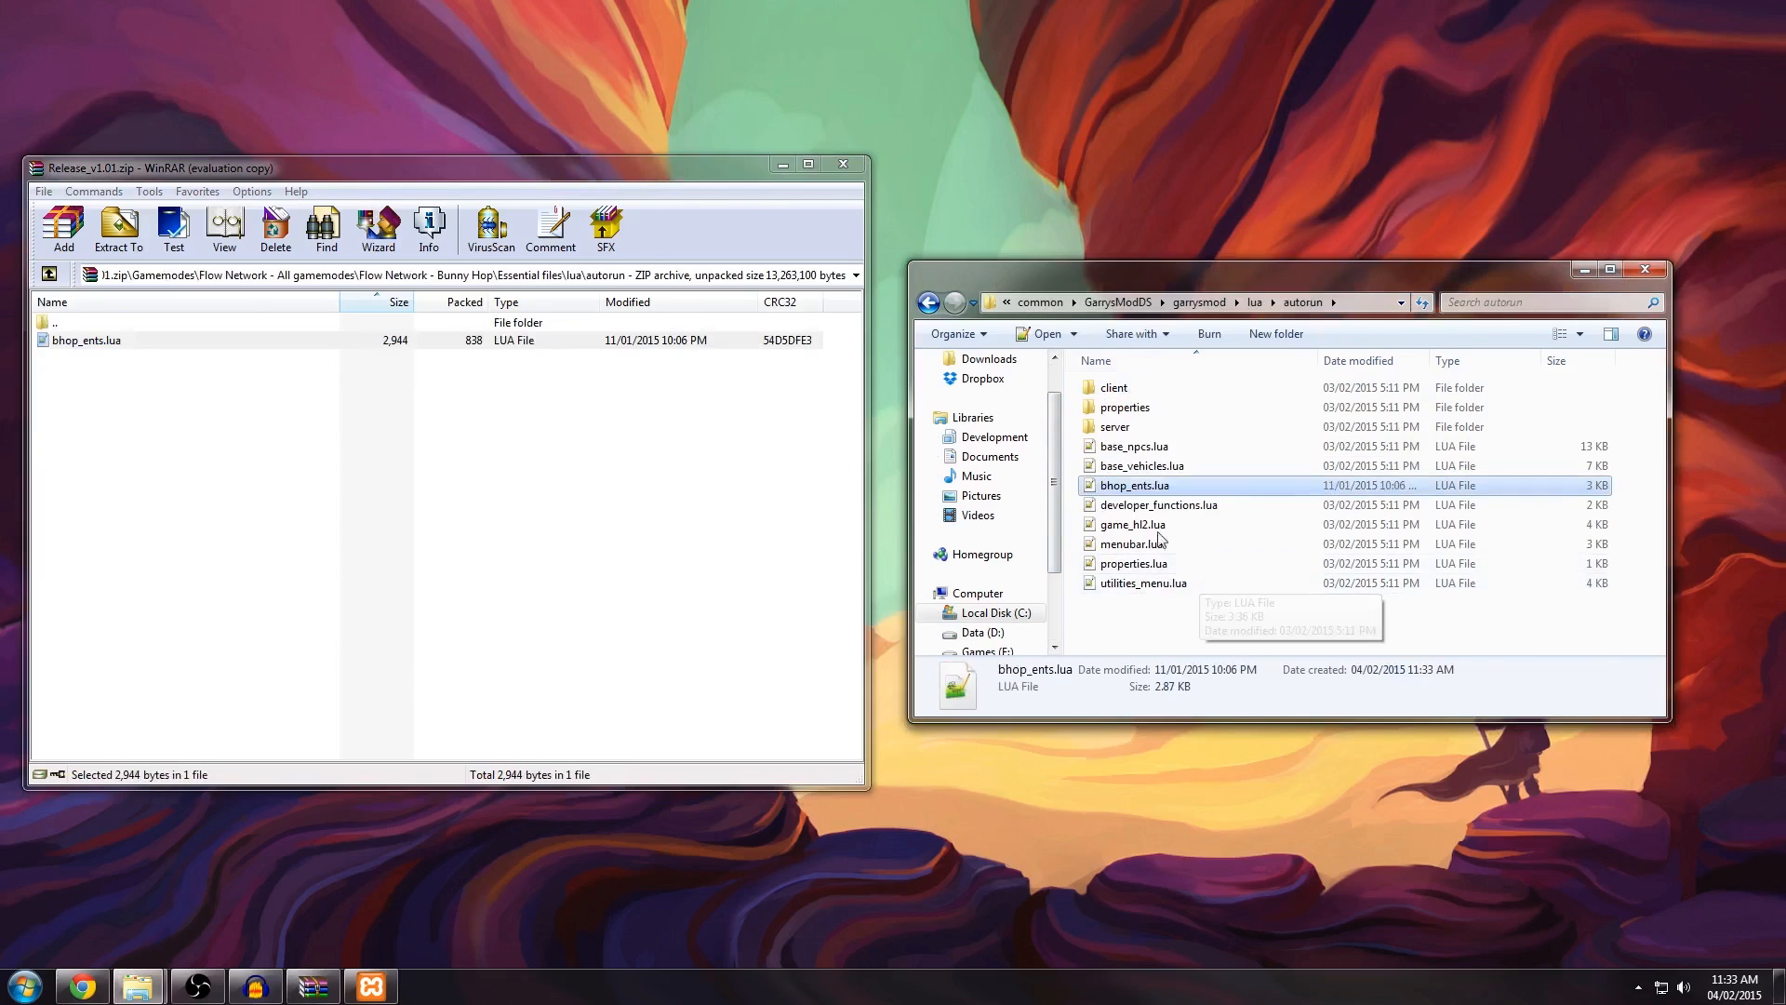
# Step: Return to the garrysmod folder and open gamemodes\bhop\gamemode in Explorer
pyautogui.click(1162, 303)
pyautogui.click(1190, 305)
pyautogui.click(1191, 305)
pyautogui.doubleClick(143, 321)
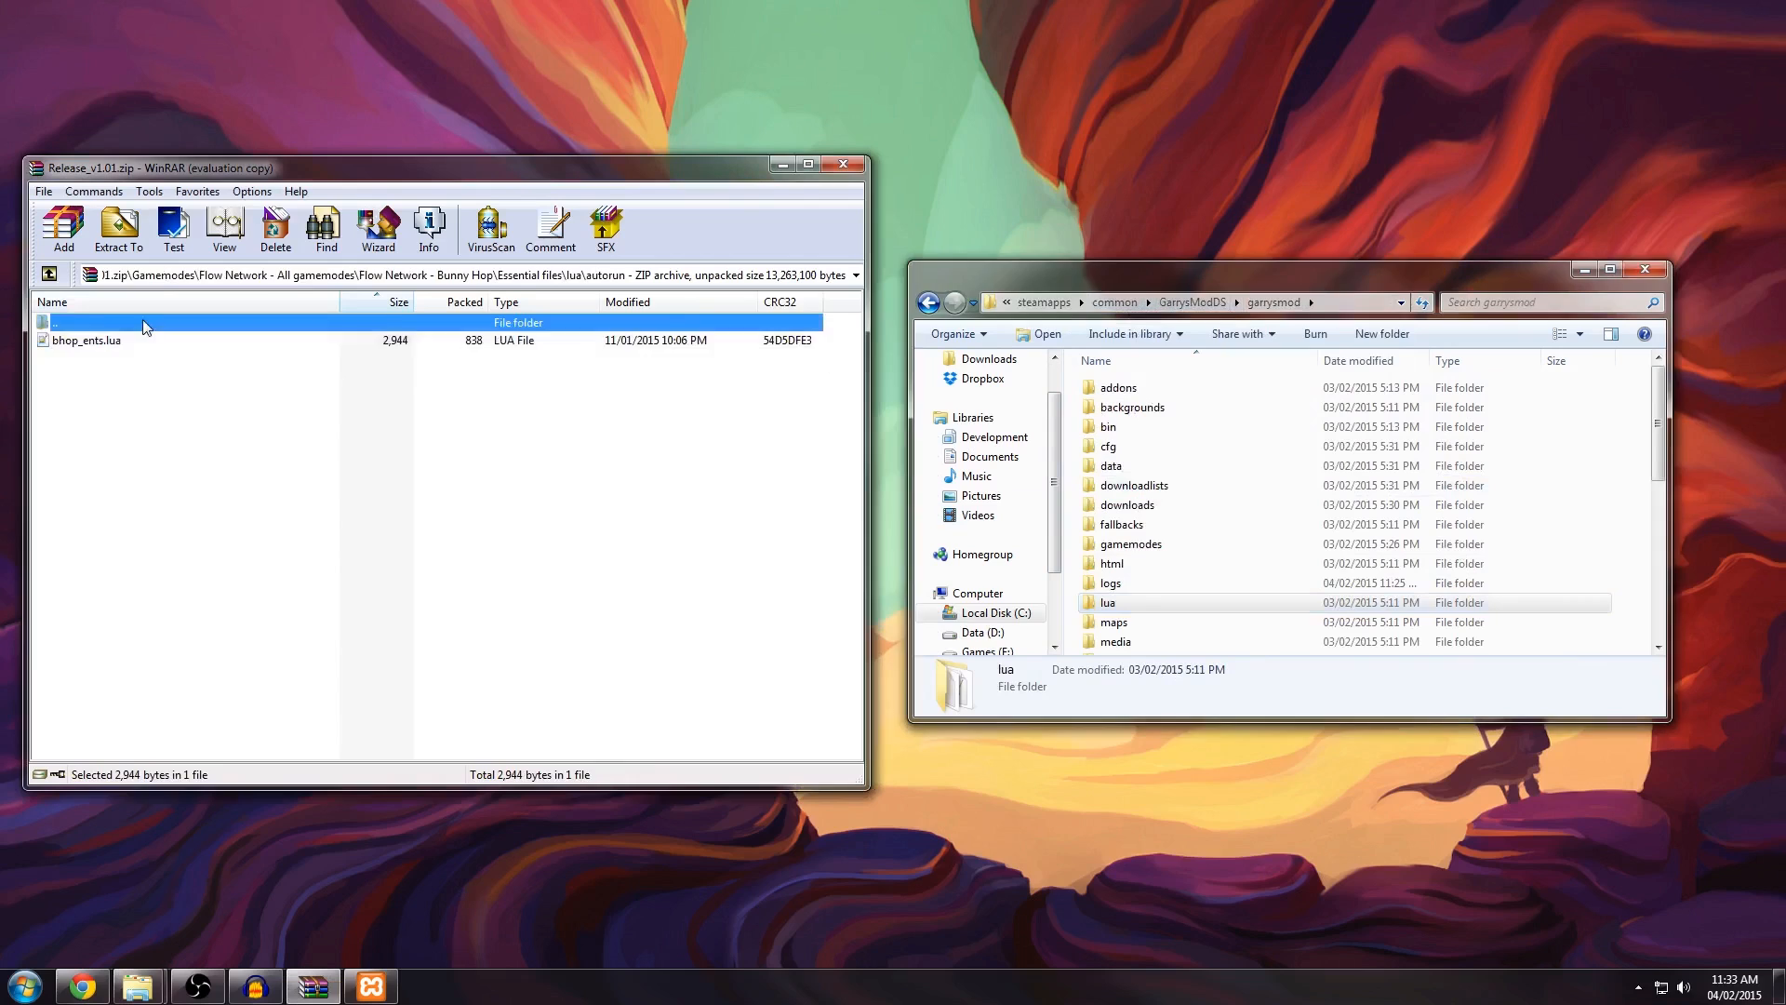
pyautogui.doubleClick(143, 321)
pyautogui.doubleClick(142, 321)
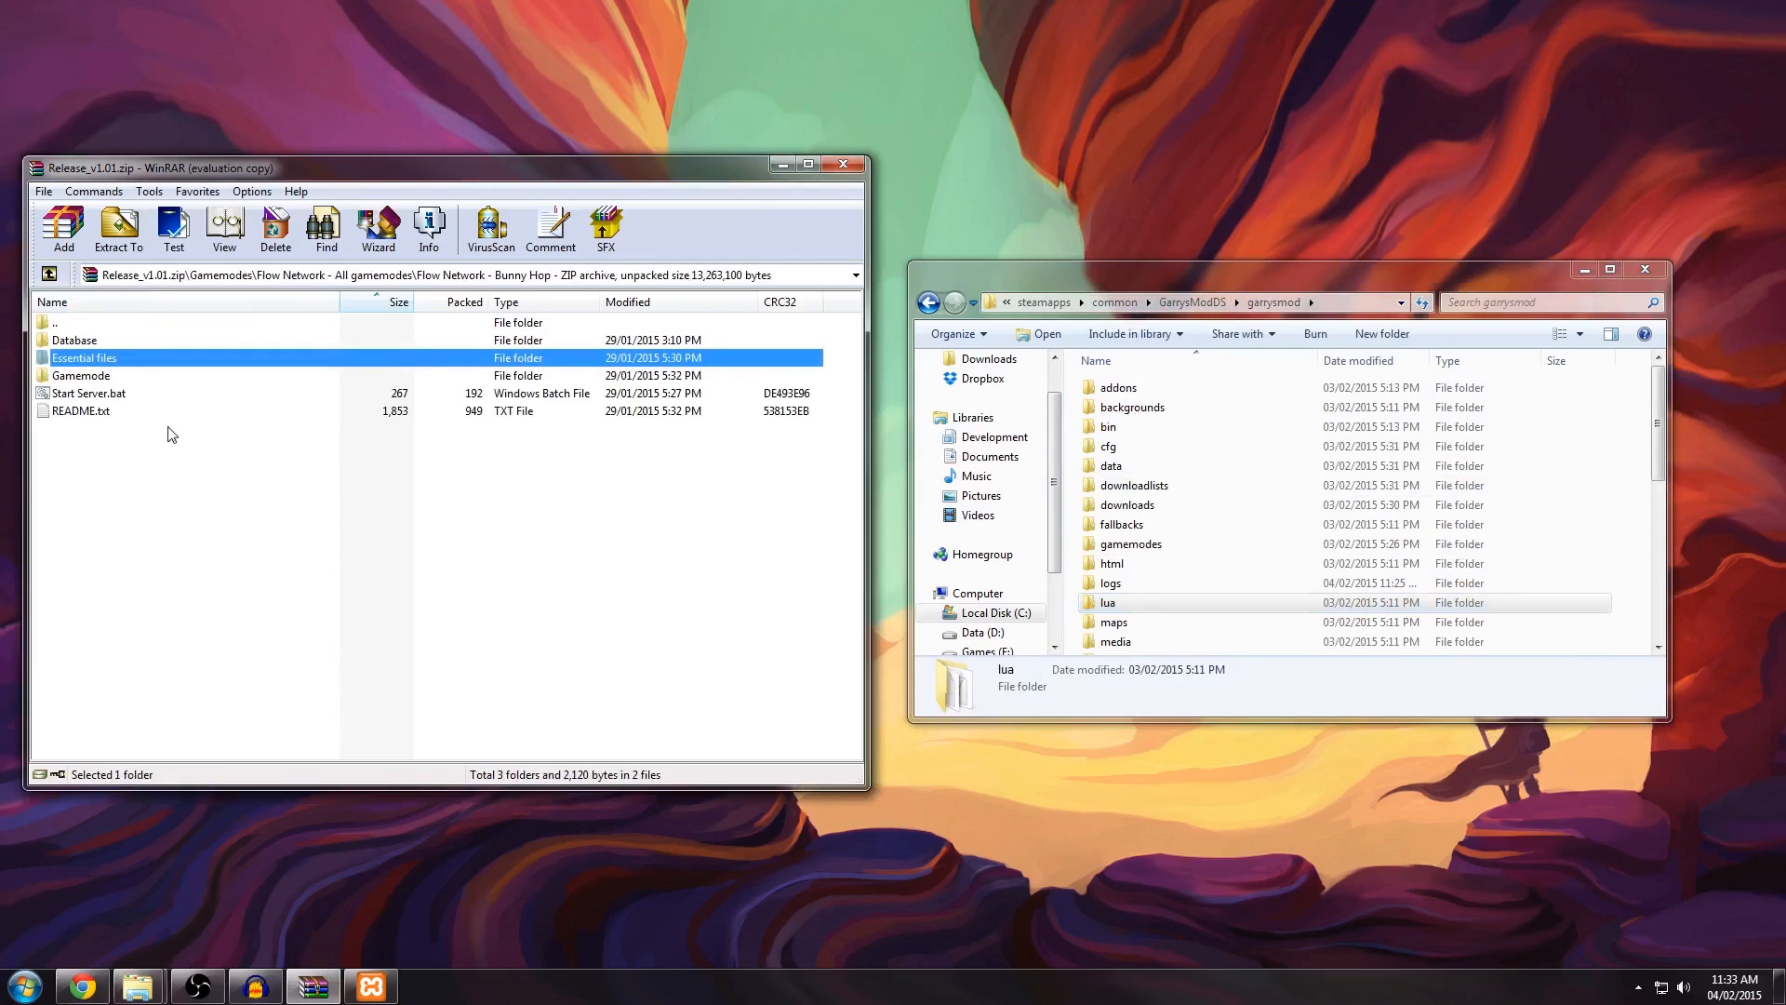
pyautogui.moveTo(294, 534); pyautogui.dragTo(298, 534)
pyautogui.click(1070, 527)
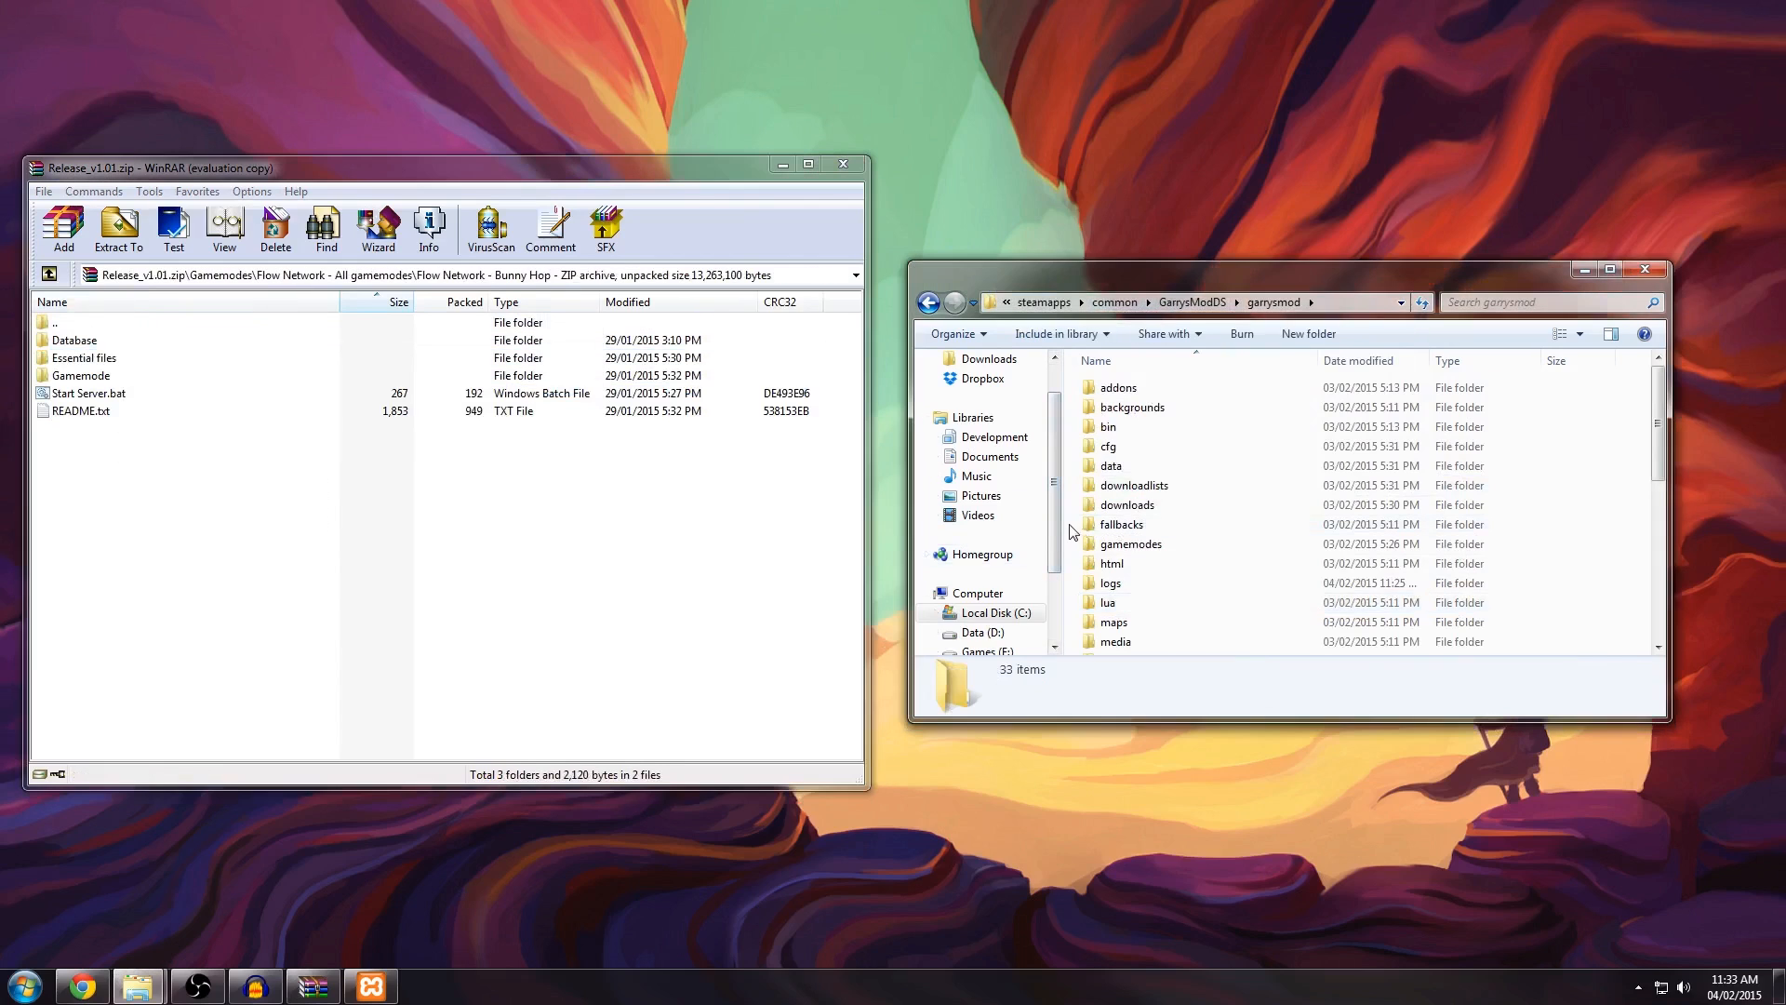
pyautogui.doubleClick(1153, 545)
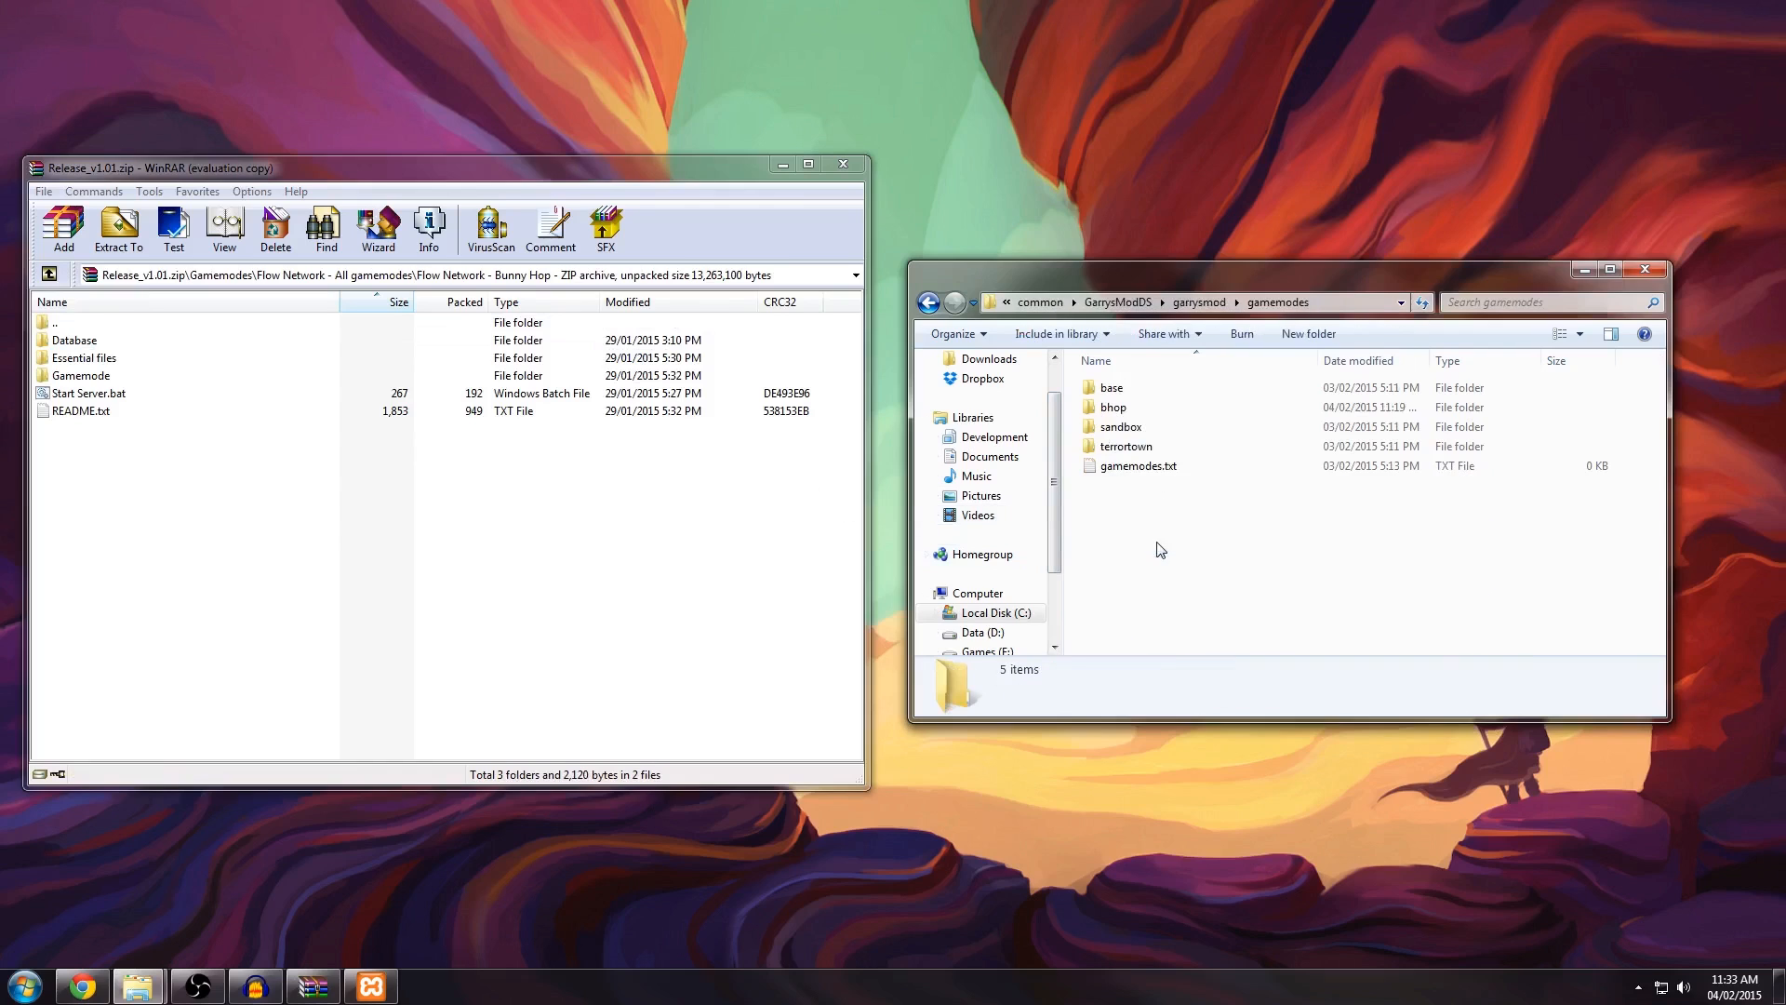
pyautogui.doubleClick(1158, 408)
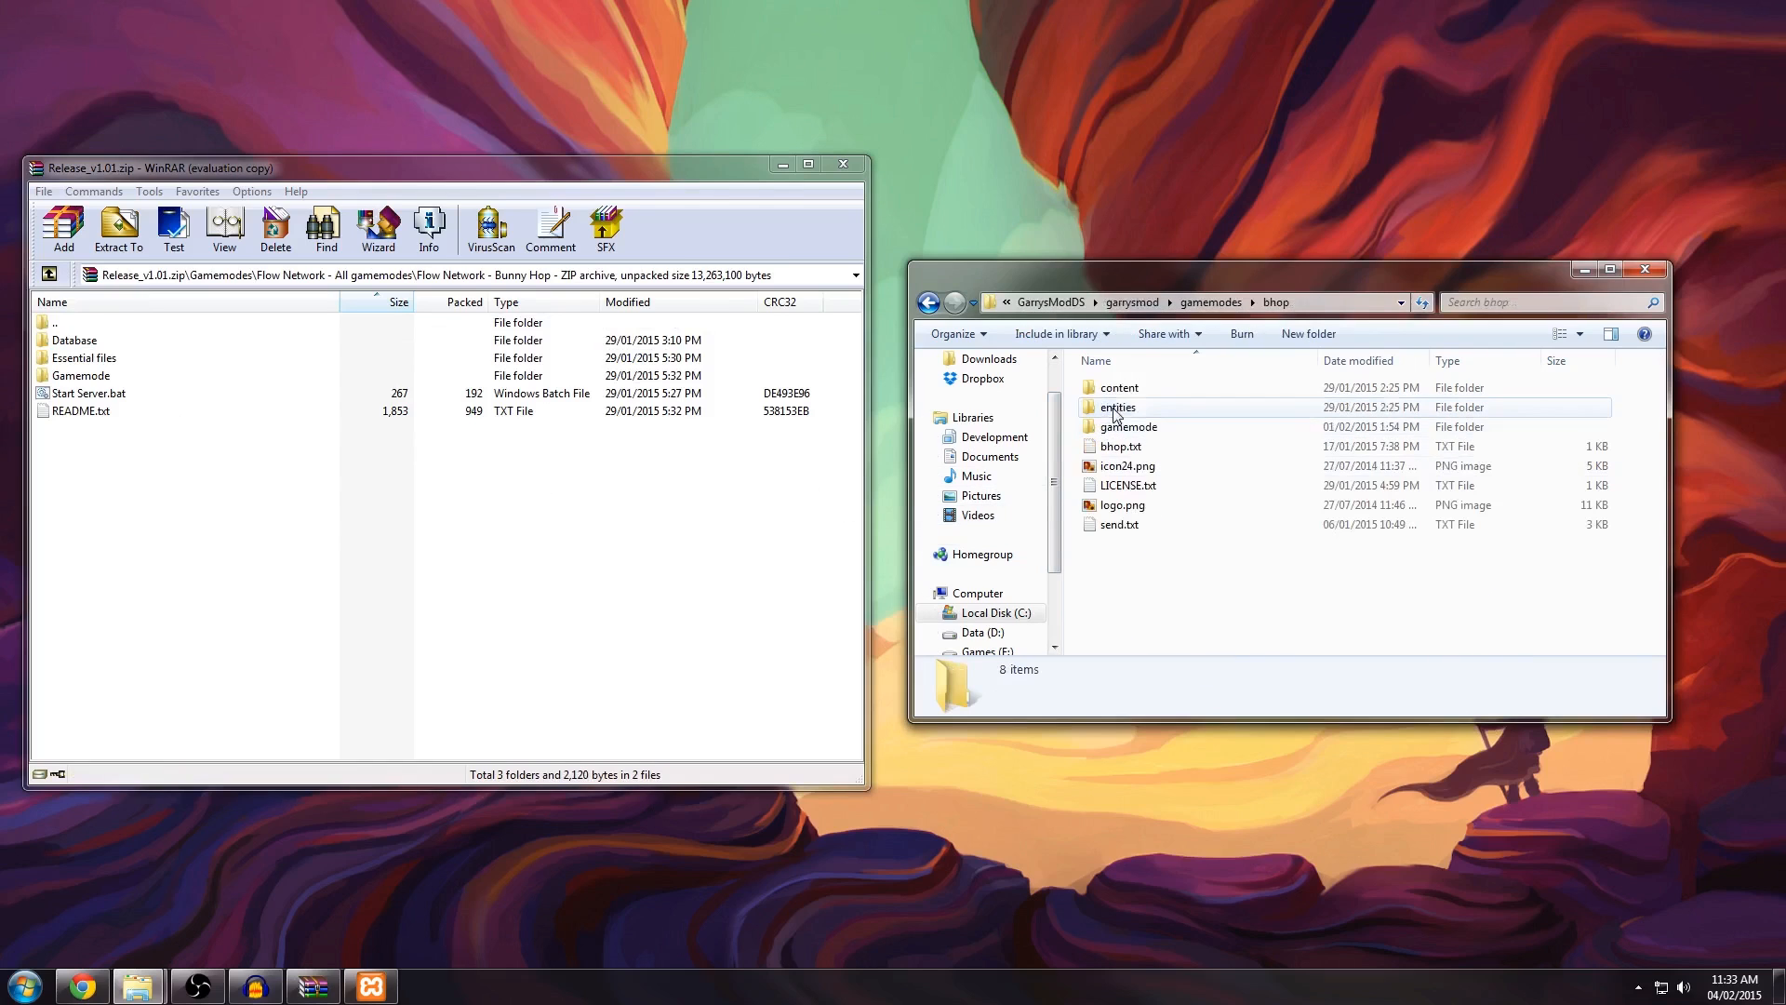
pyautogui.doubleClick(1163, 428)
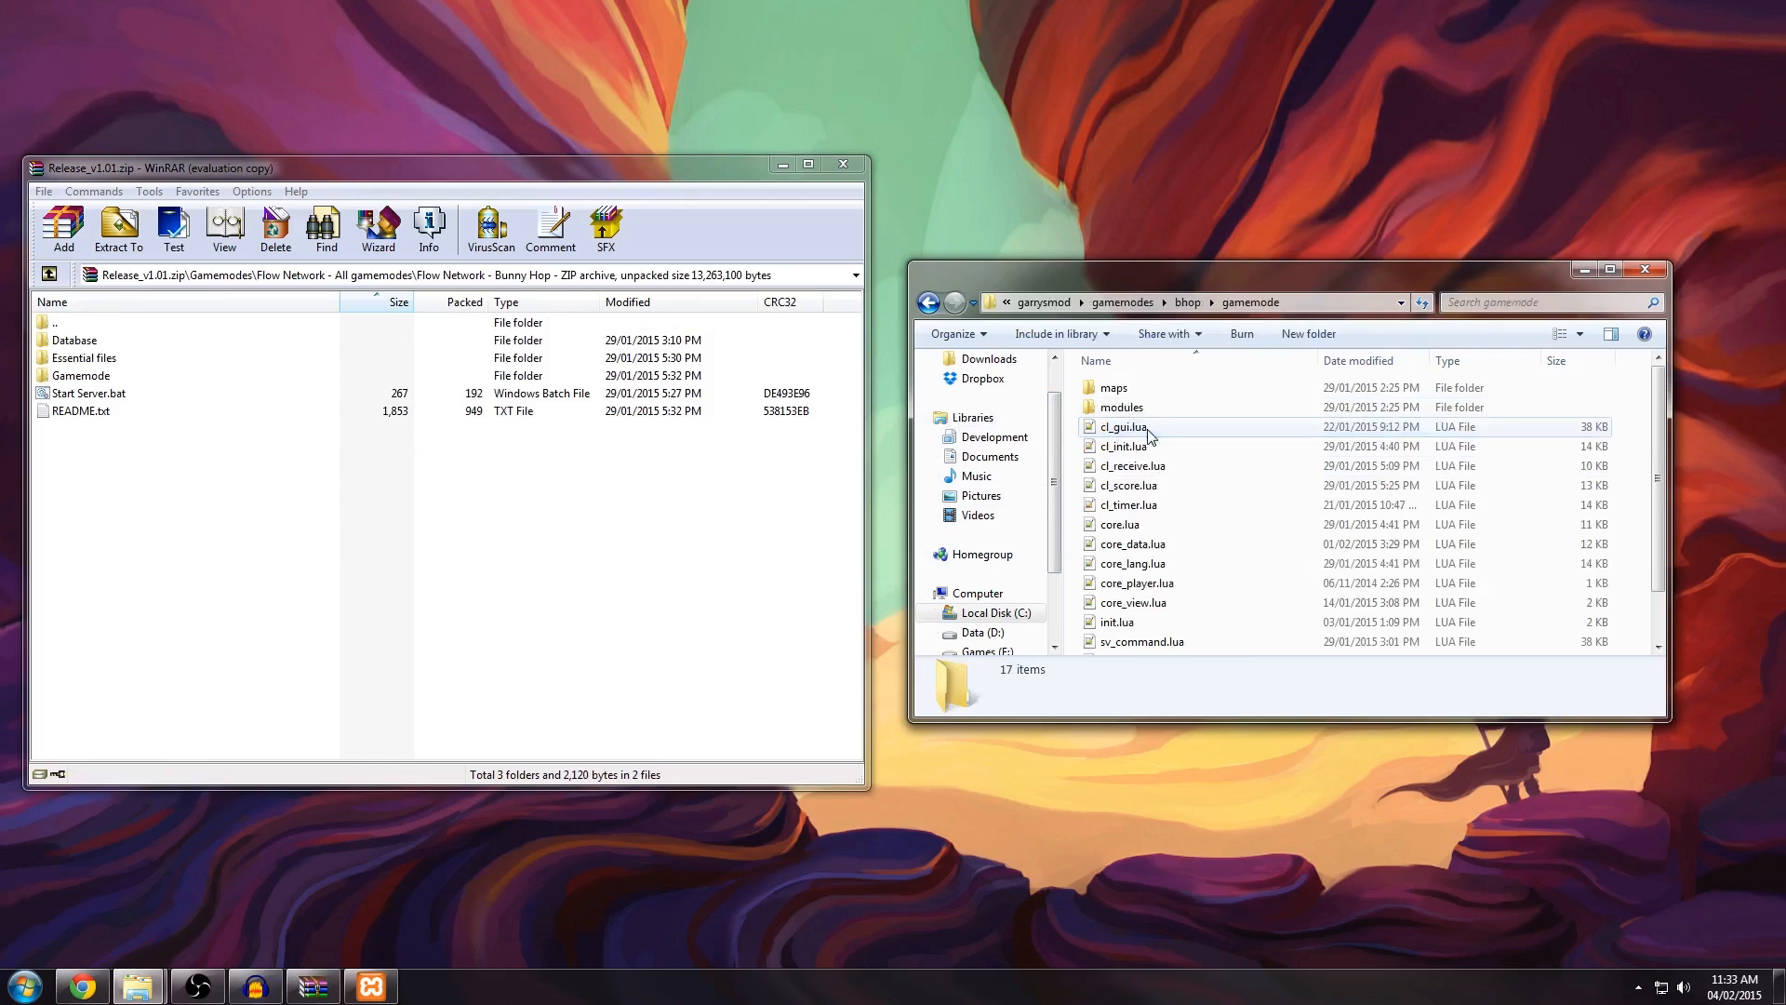
# Step: Back the archive up to All gamemodes, close WinRAR, and center the gamemode folder window
pyautogui.click(605, 474)
pyautogui.click(80, 358)
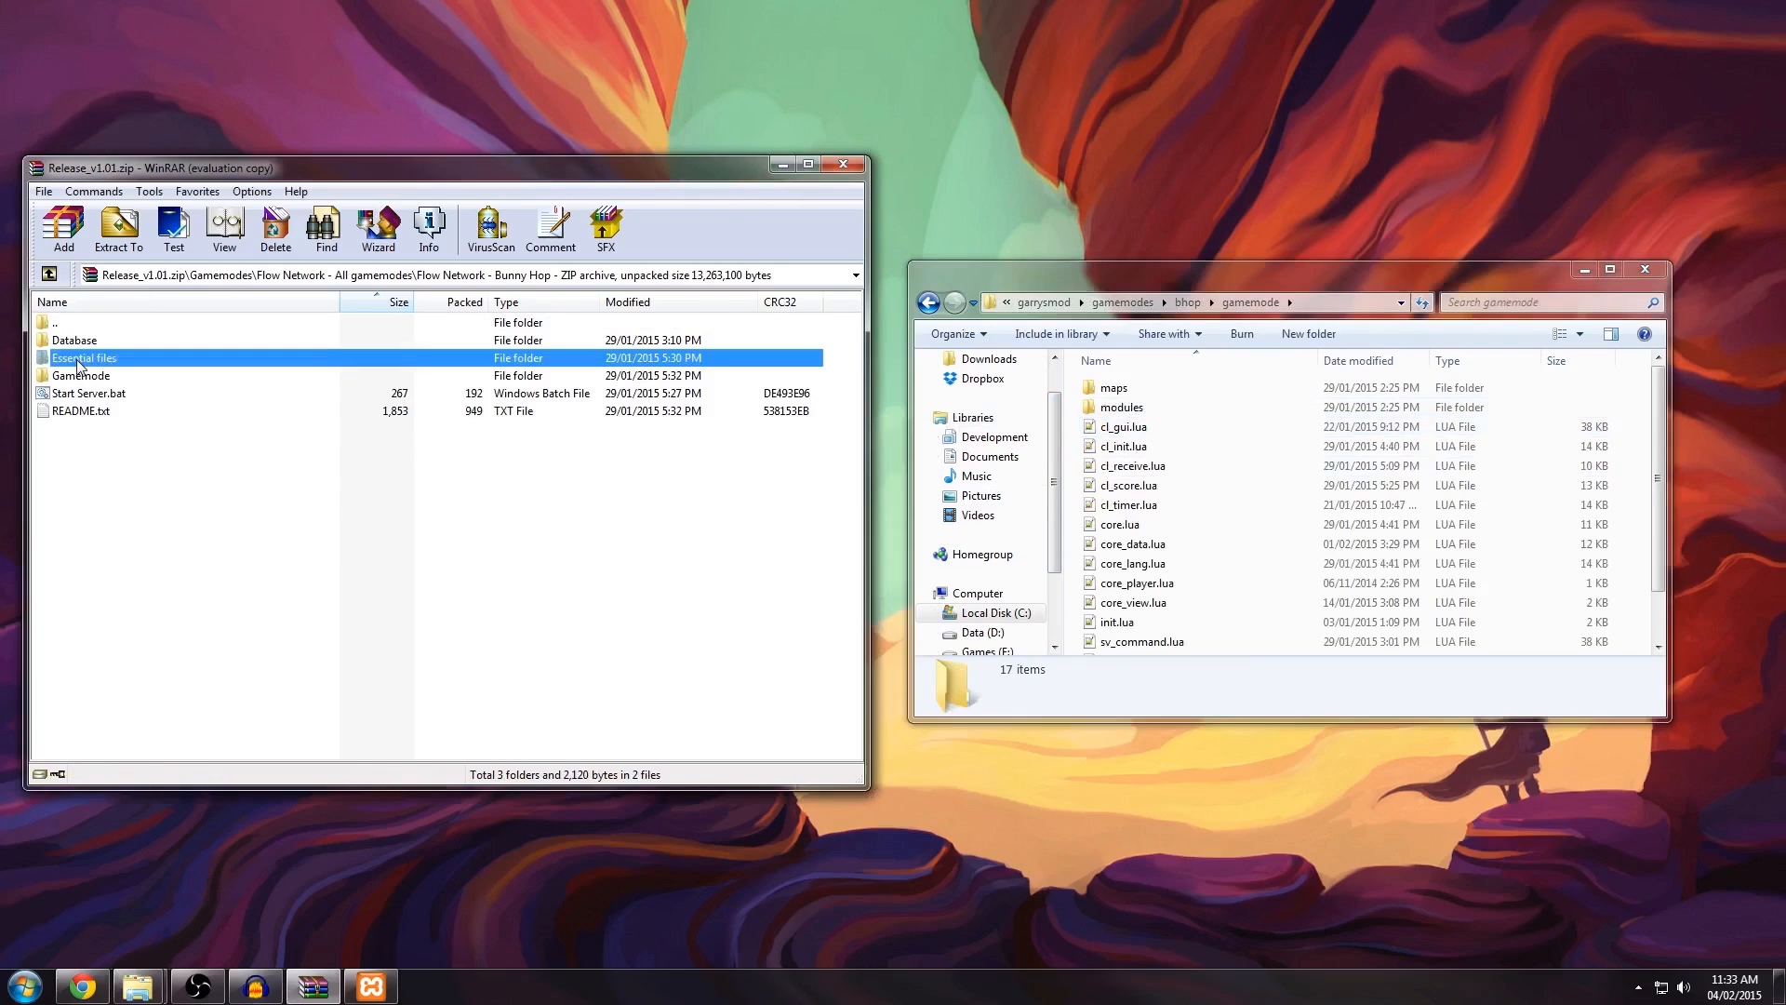
pyautogui.click(87, 343)
pyautogui.doubleClick(88, 325)
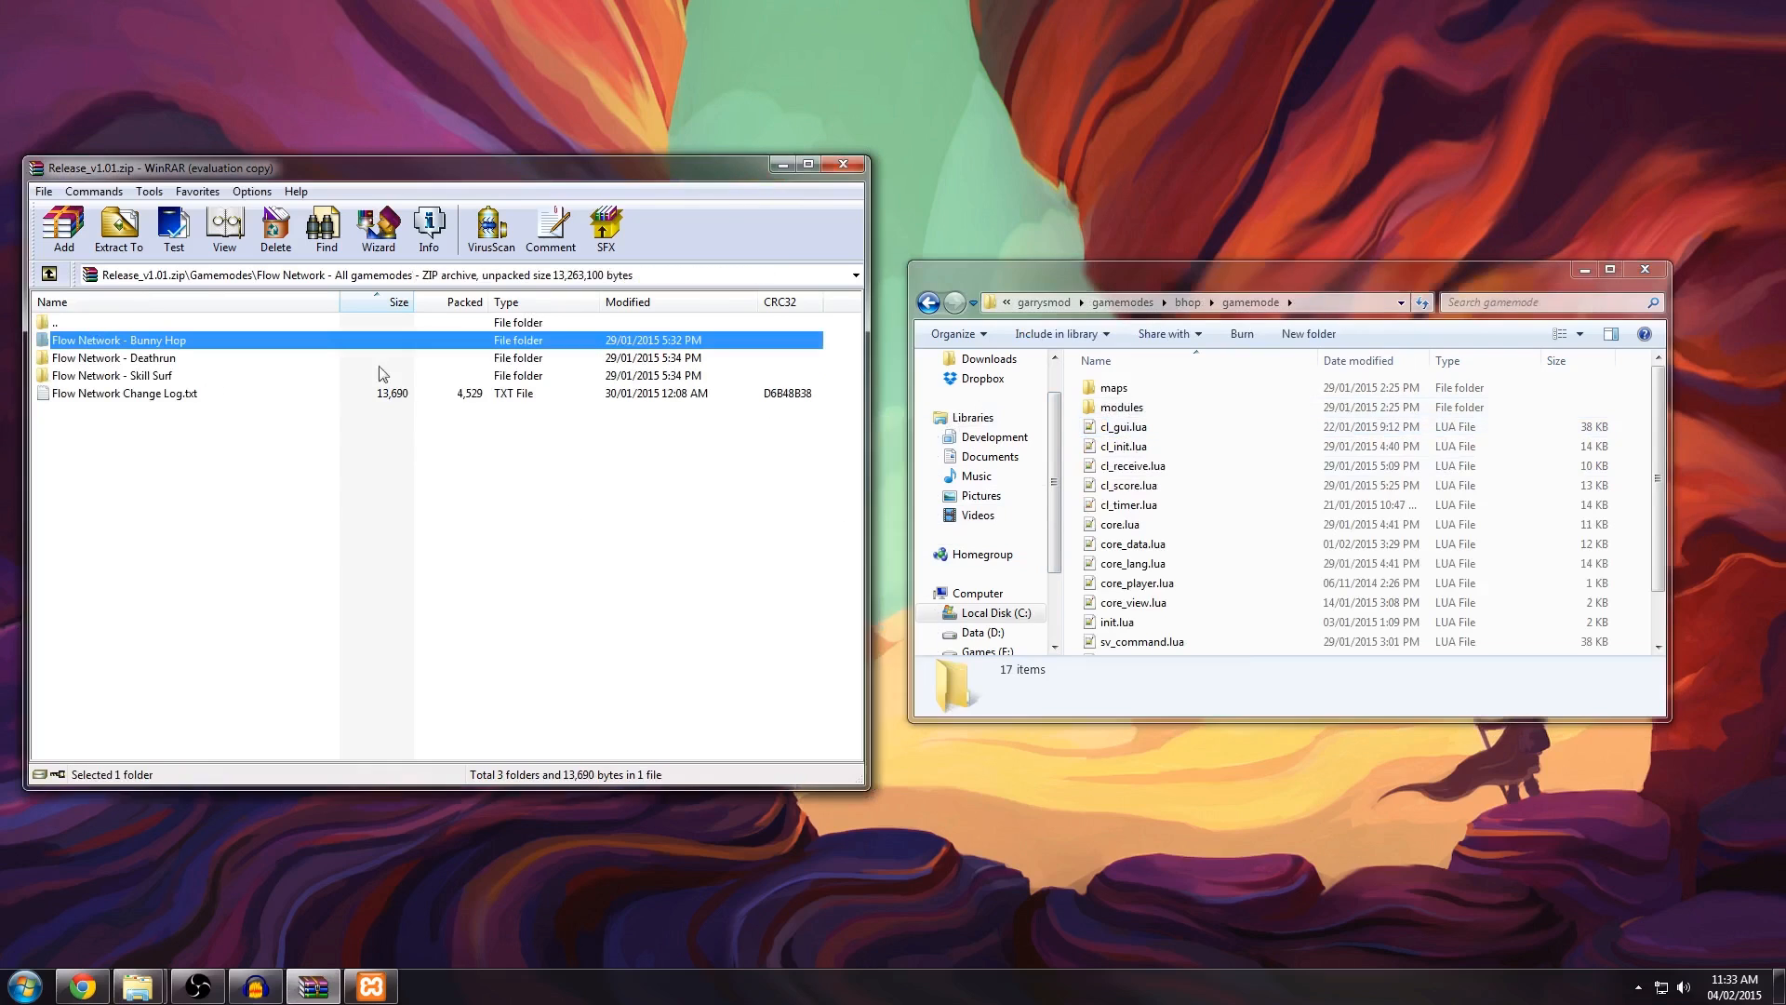
pyautogui.click(849, 168)
pyautogui.moveTo(1121, 279); pyautogui.dragTo(696, 261)
pyautogui.click(825, 419)
pyautogui.scroll(-1, 825, 418)
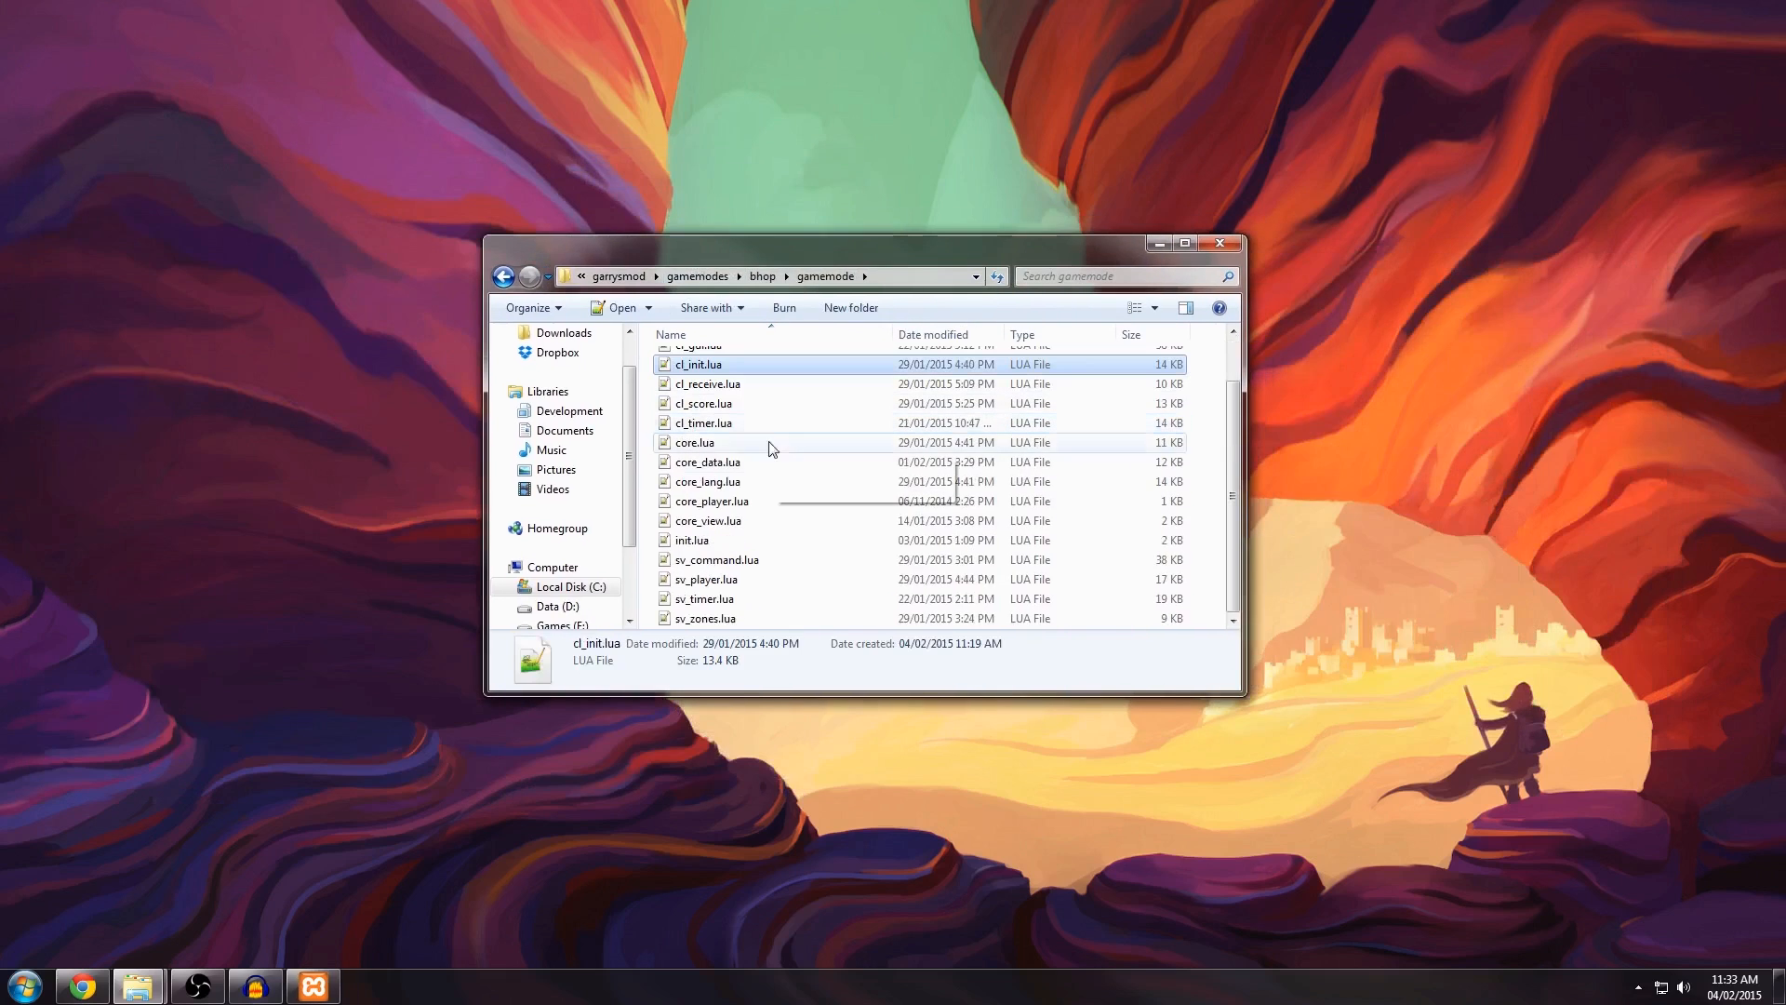
# Step: Open core.lua and core_data.lua from the gamemode folder in Notepad++
pyautogui.doubleClick(705, 443)
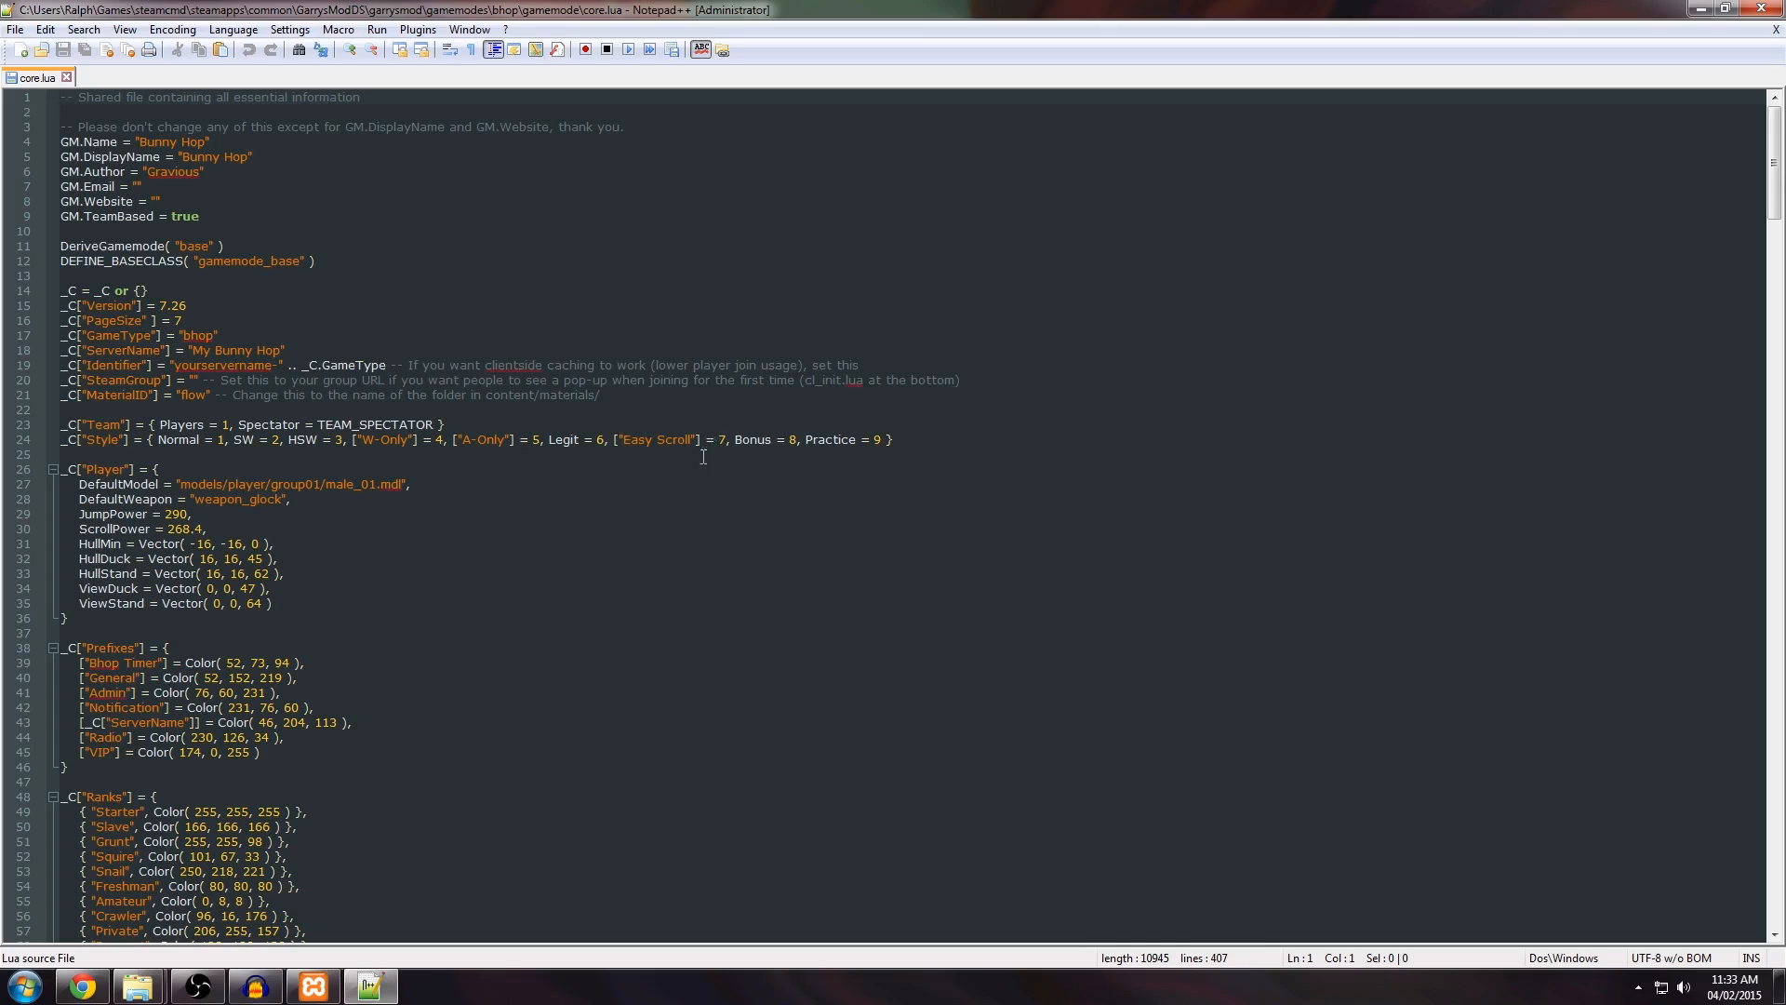
pyautogui.moveTo(137, 986)
pyautogui.click(112, 884)
pyautogui.click(708, 462)
pyautogui.doubleClick(708, 462)
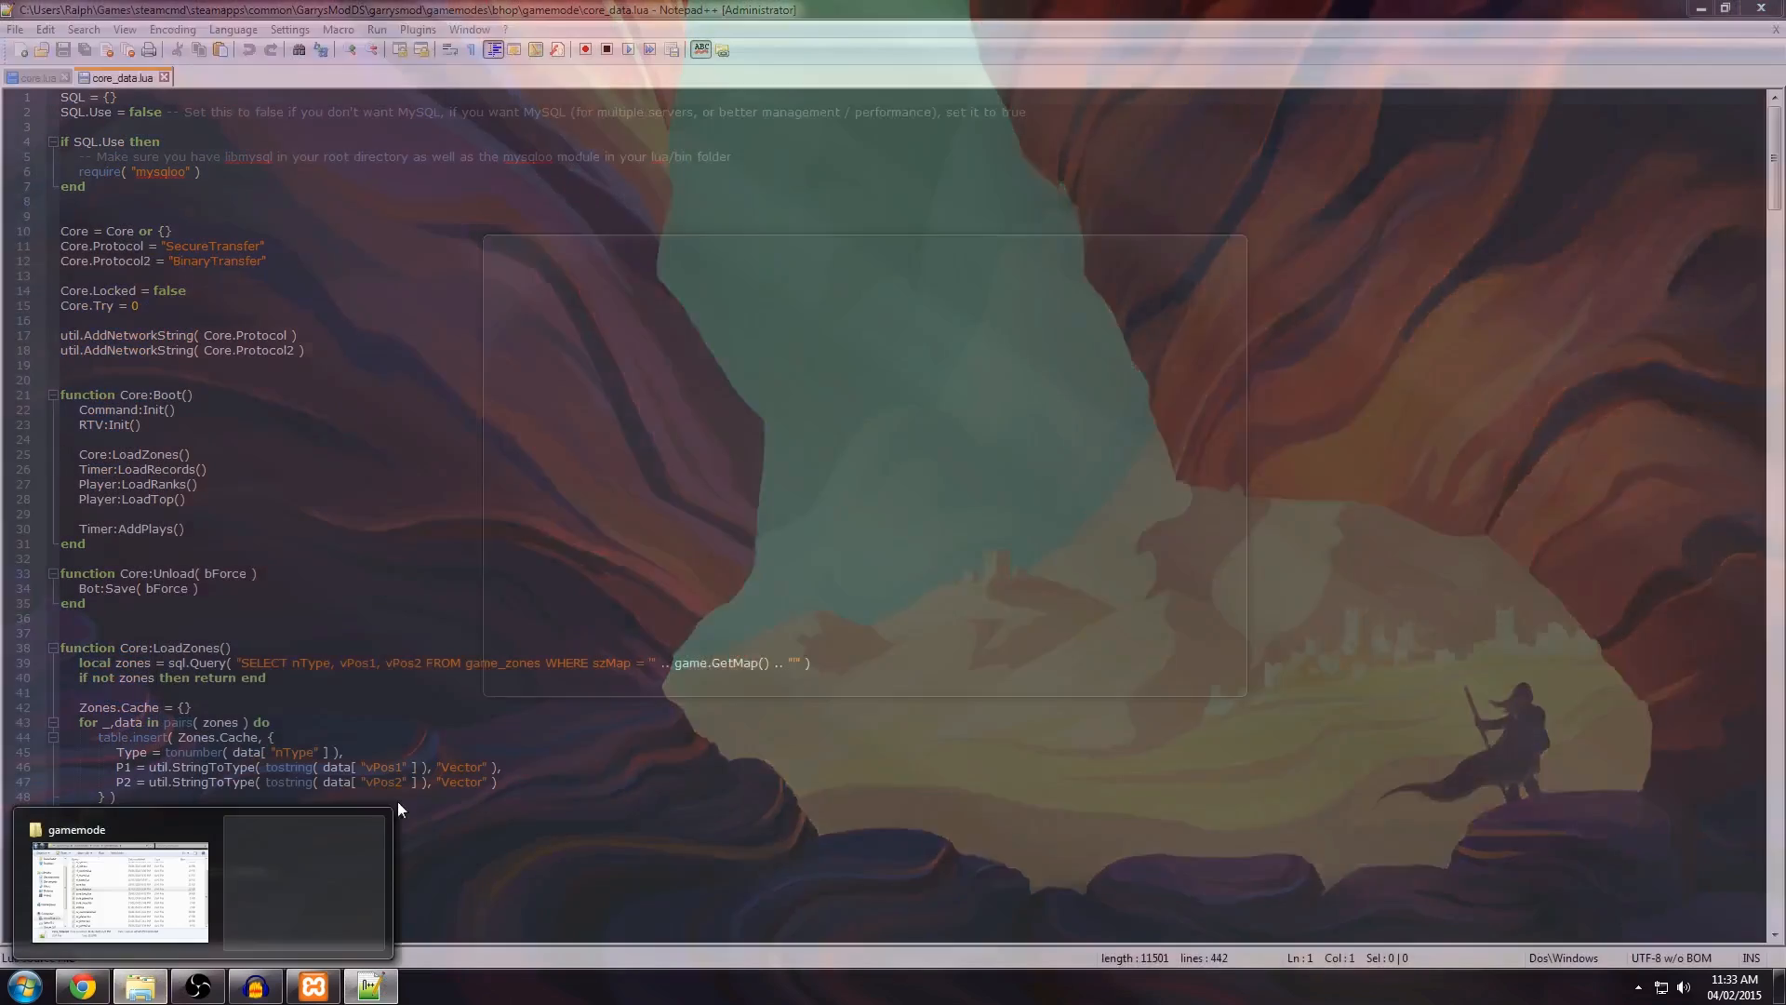
# Step: Change SQL.Use from false to true in core_data.lua and save
pyautogui.click(284, 350)
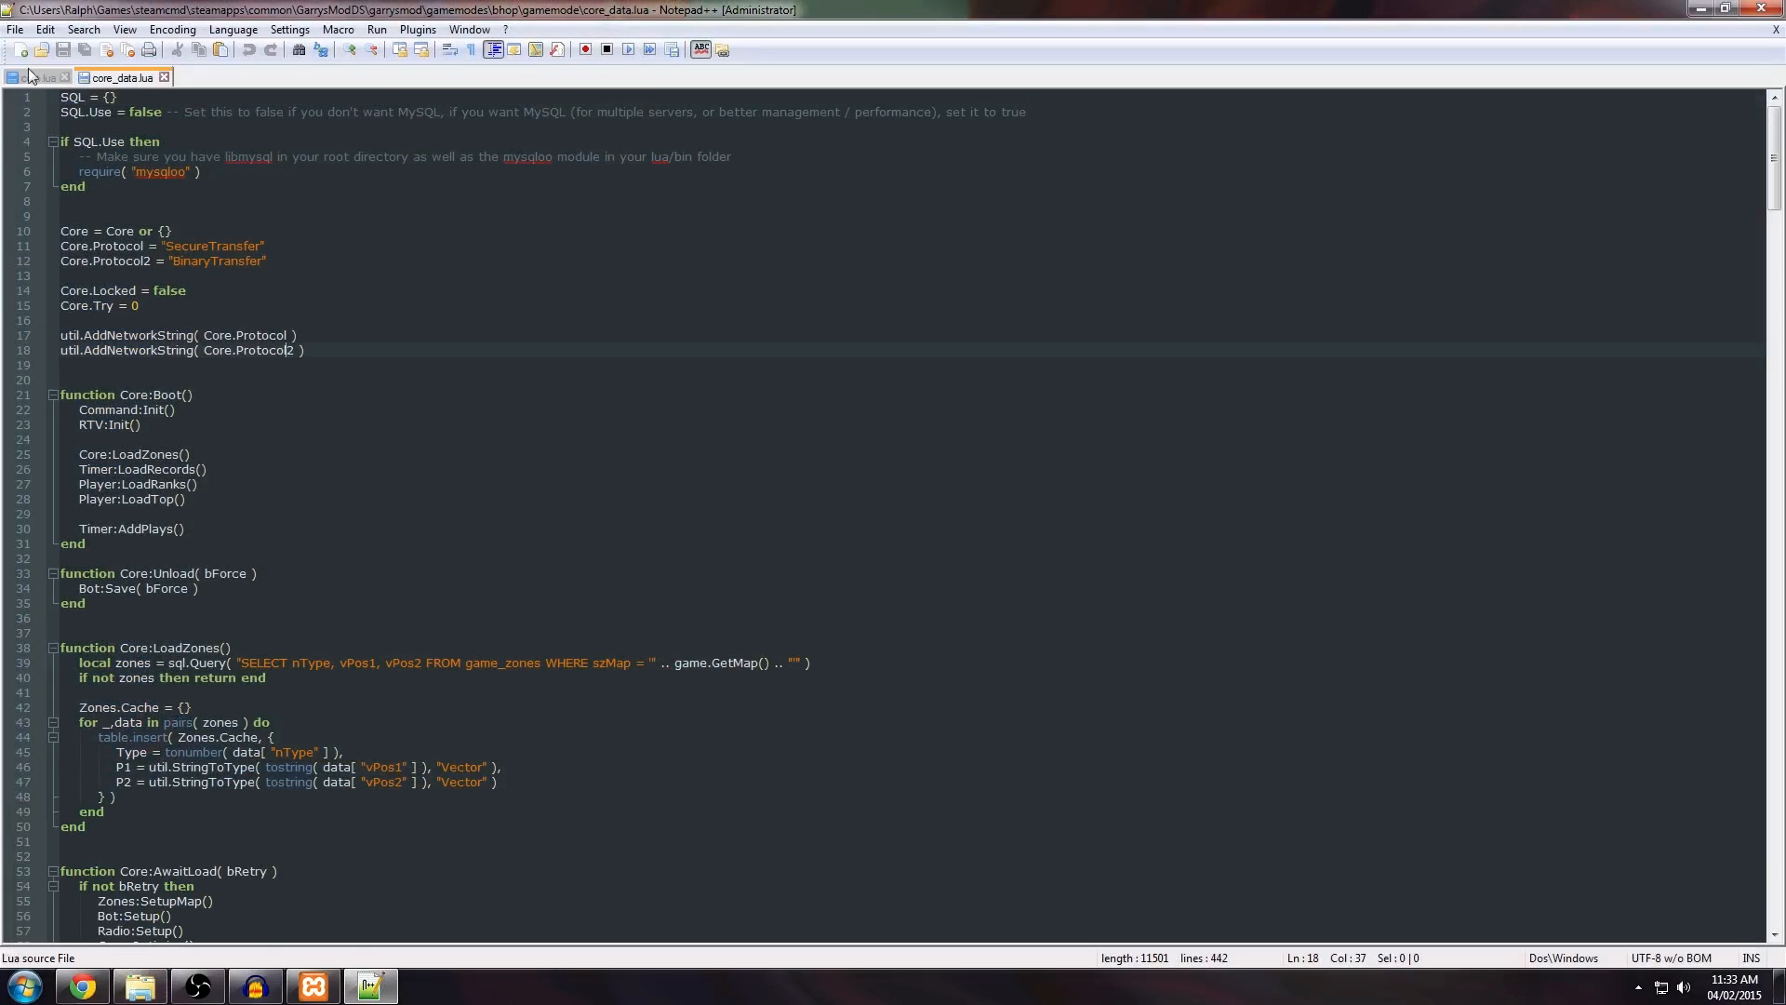
pyautogui.click(206, 124)
pyautogui.doubleClick(141, 112)
pyautogui.write('true')
pyautogui.hotkey('ctrl', 's')
# Step: Review the SQL.Use check and the mysqloo require on line 6
pyautogui.moveTo(125, 146); pyautogui.dragTo(81, 146)
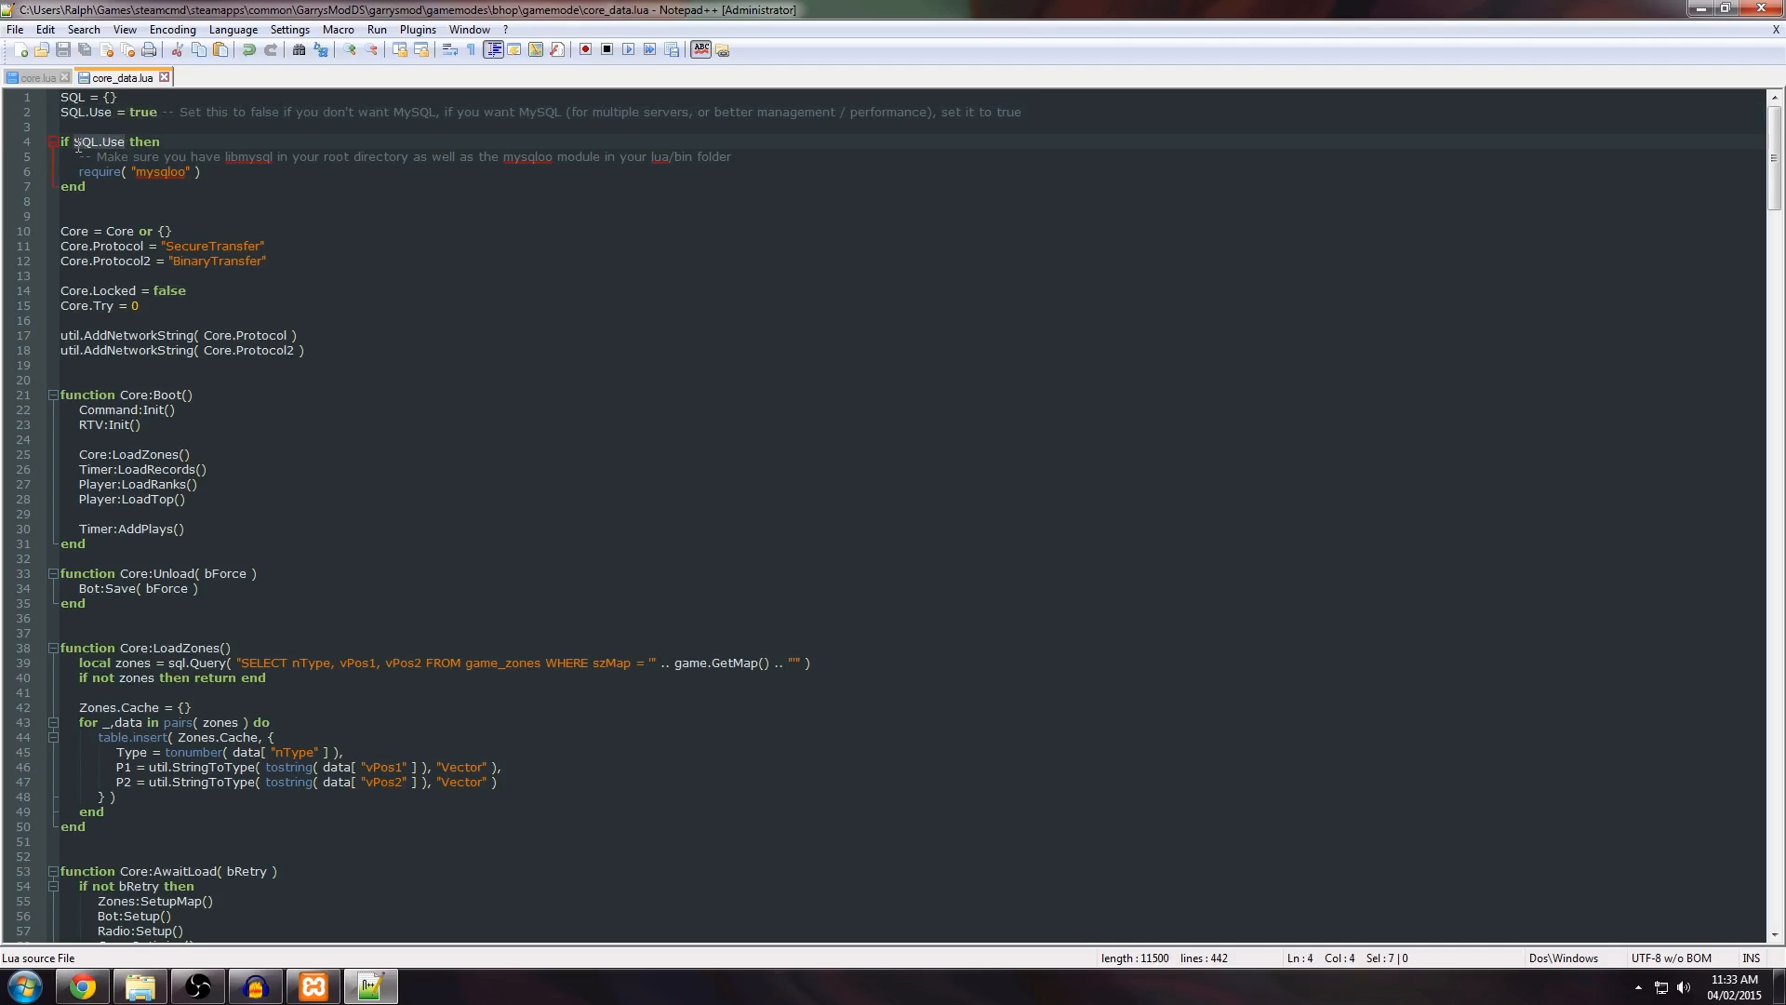
pyautogui.moveTo(231, 172); pyautogui.dragTo(79, 173)
pyautogui.click(205, 172)
pyautogui.doubleClick(166, 172)
pyautogui.moveTo(187, 173); pyautogui.dragTo(791, 155)
pyautogui.click(837, 151)
# Step: Browse a file window from the gamemode folder up to the GarrysModDS server folder
pyautogui.click(140, 986)
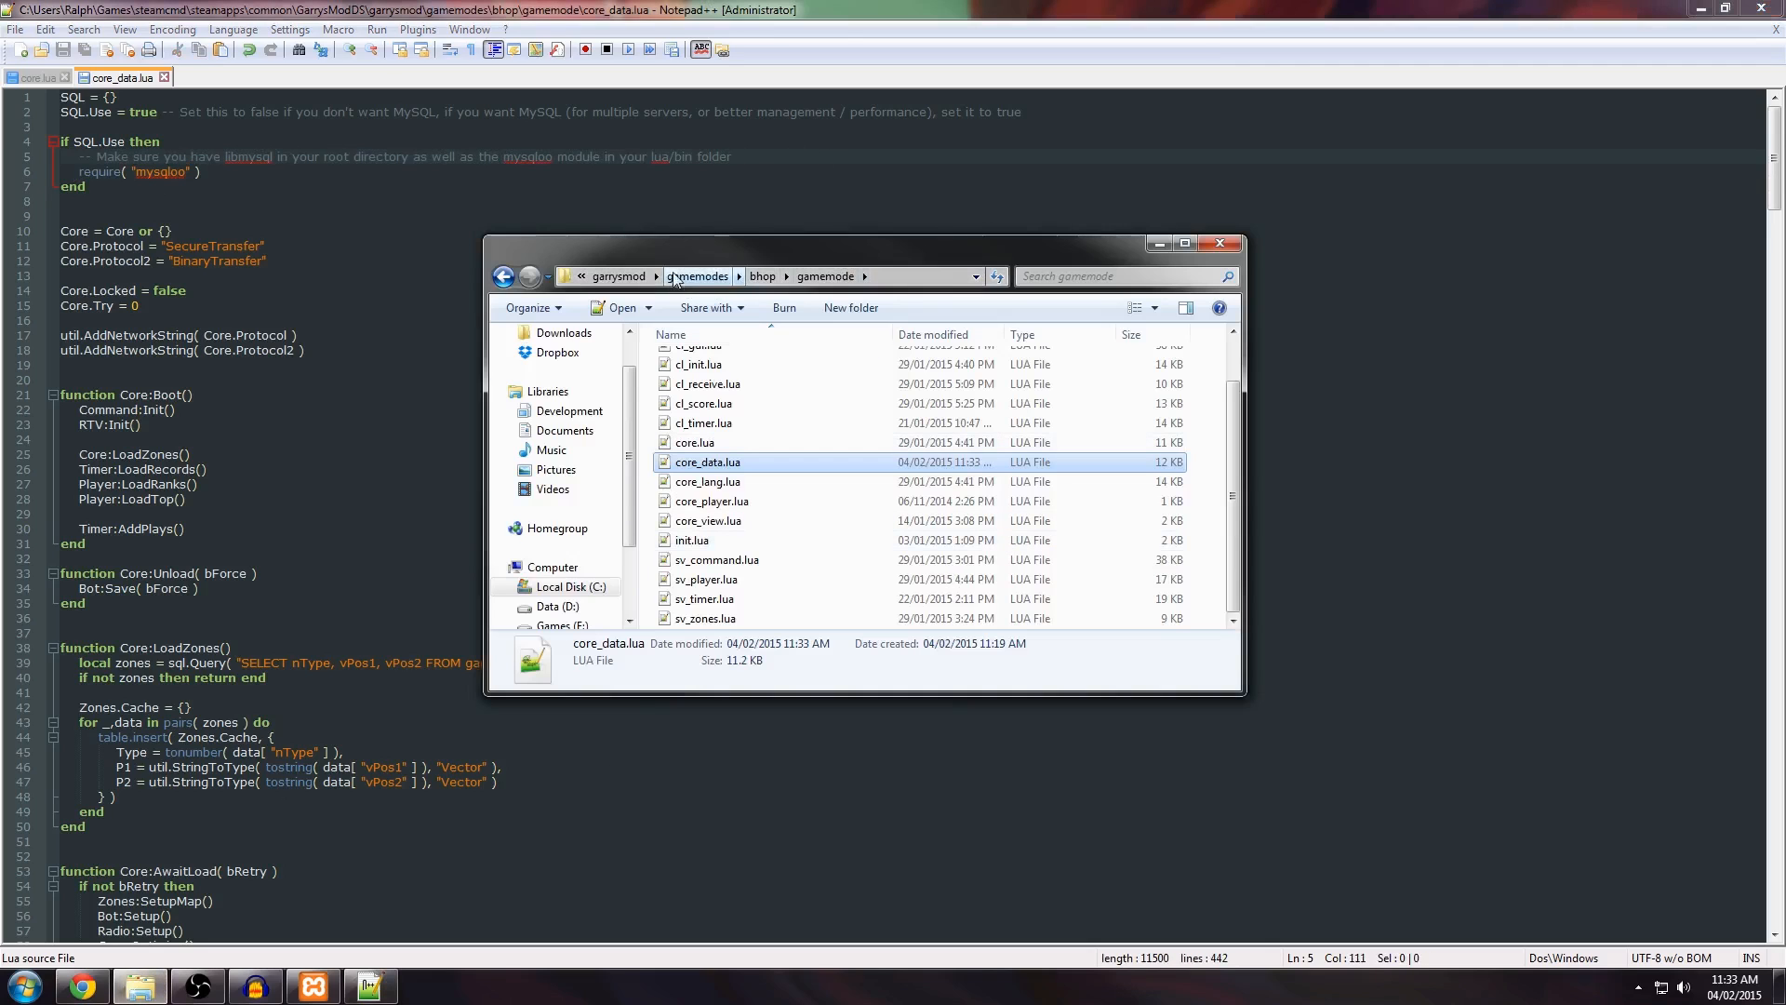
pyautogui.click(638, 277)
pyautogui.click(751, 275)
pyautogui.click(788, 533)
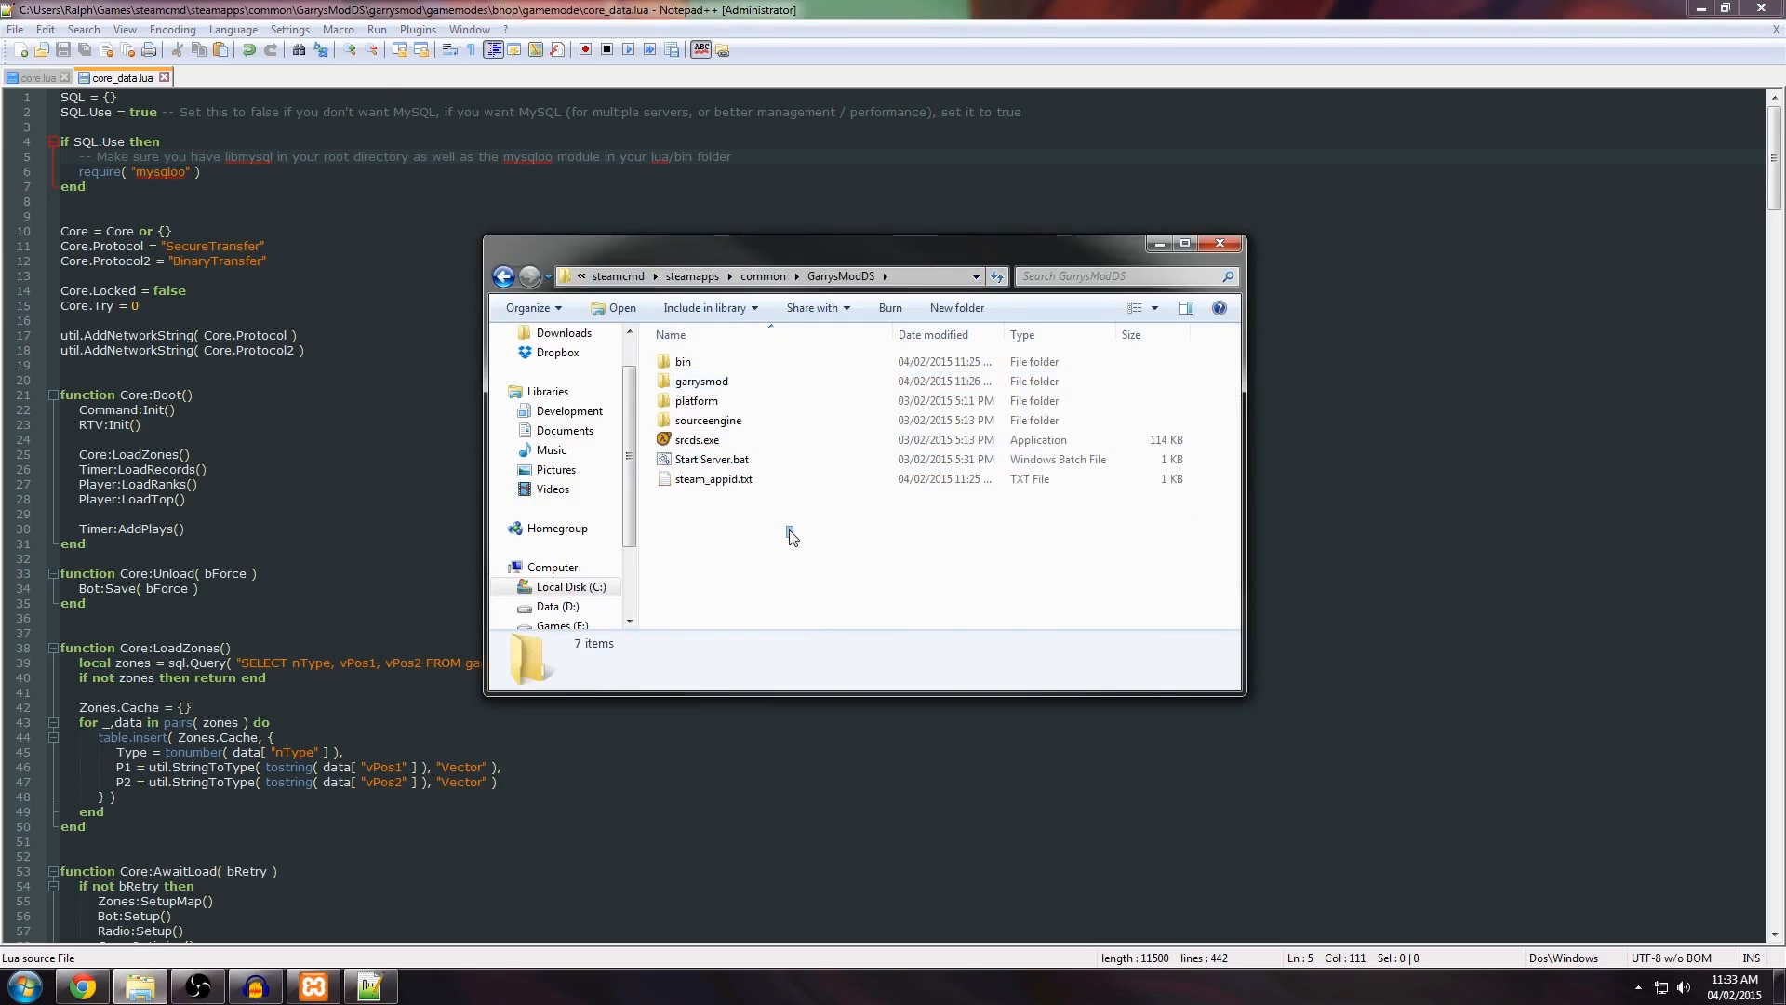
# Step: Bring Chrome to the front and start a Facepunch search in a new tab, then close it
pyautogui.click(82, 986)
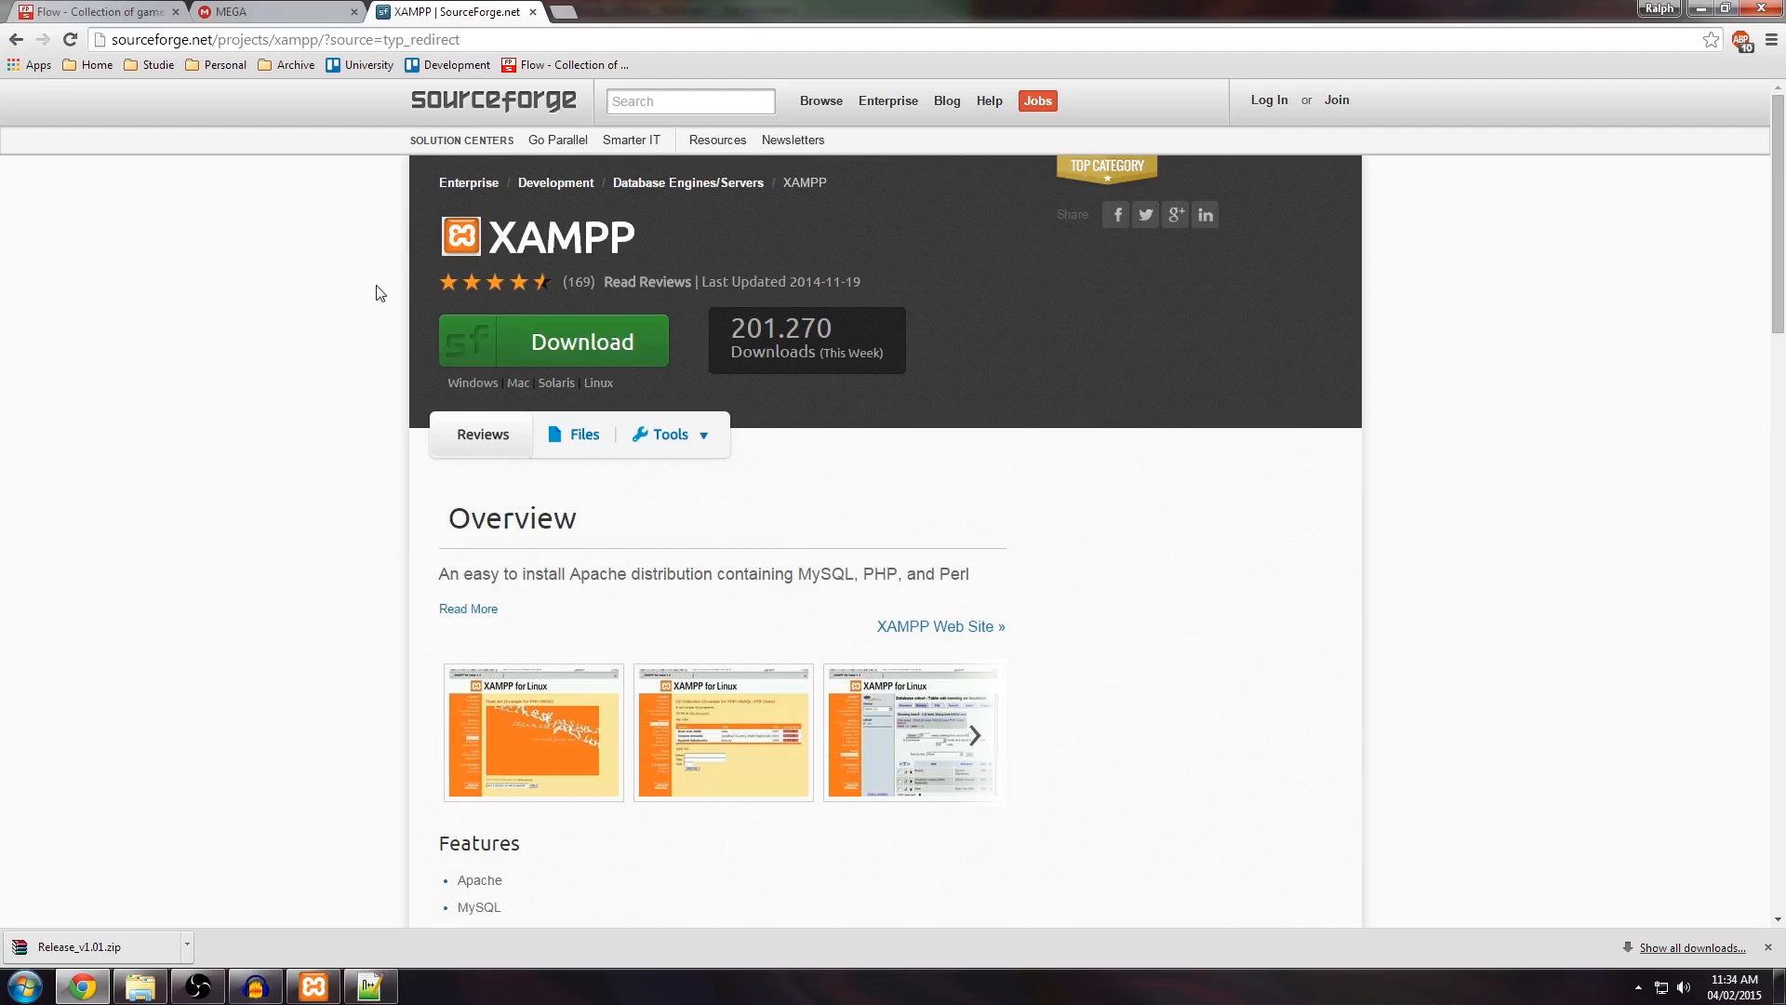
pyautogui.click(563, 13)
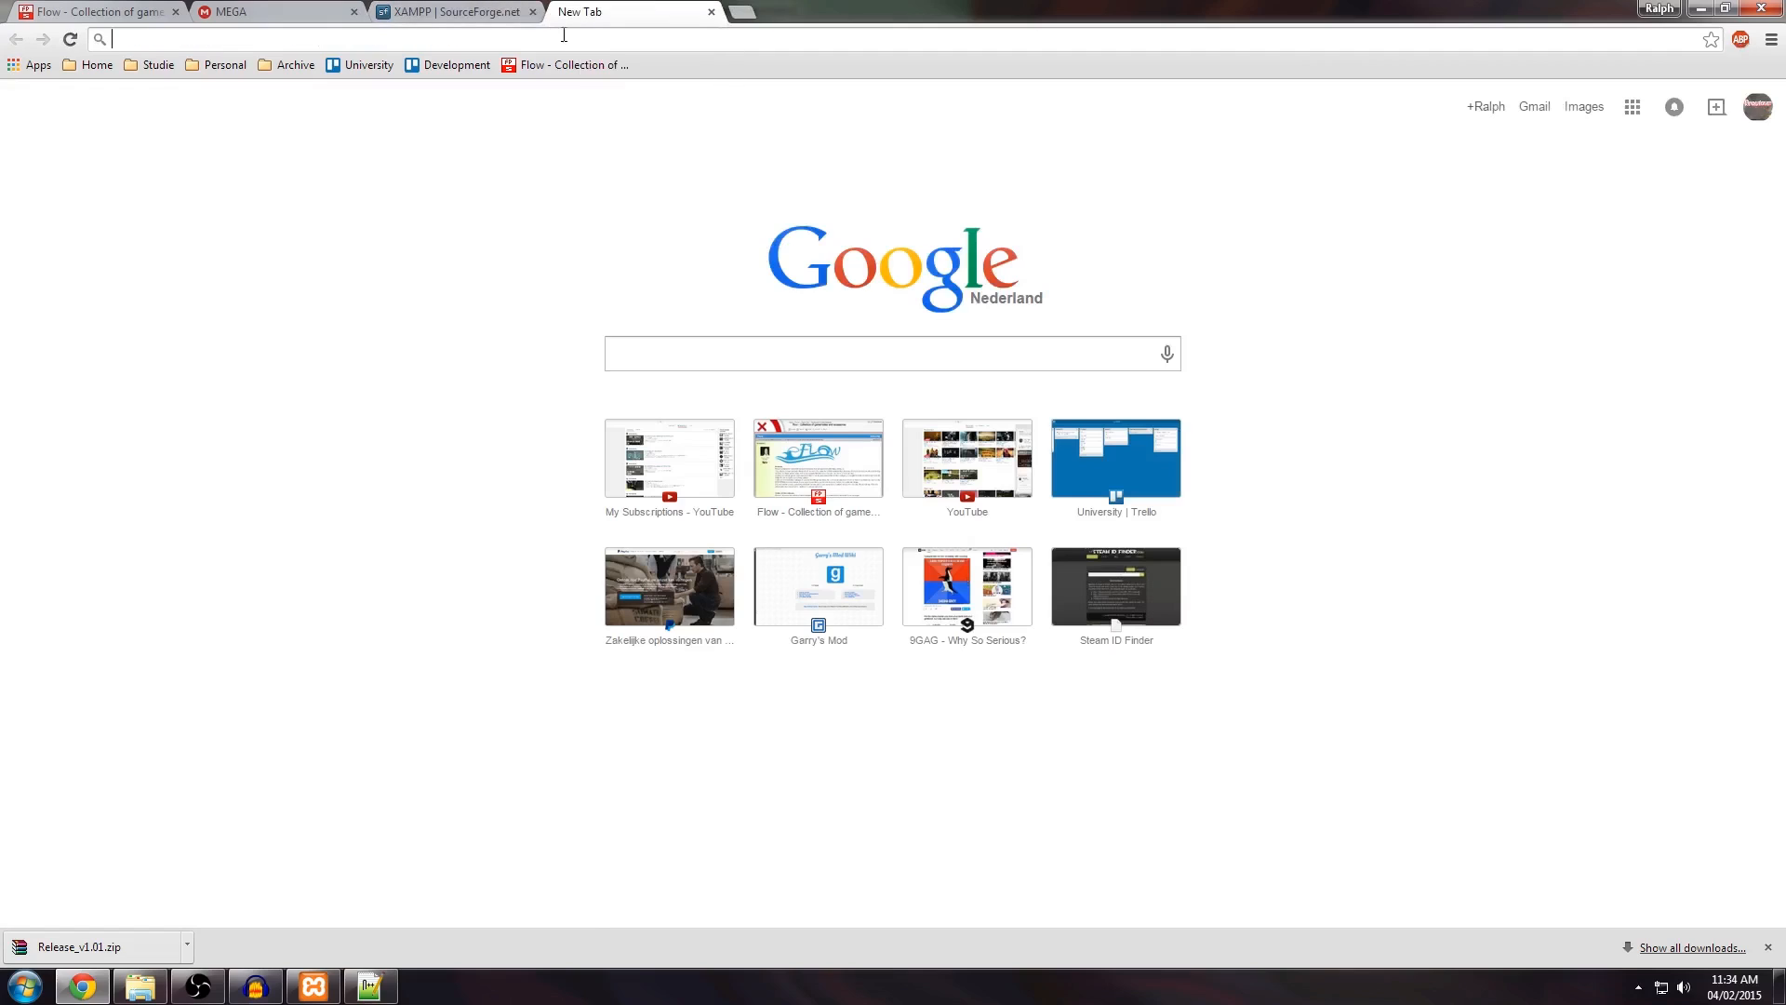
pyautogui.write('facebook.com')
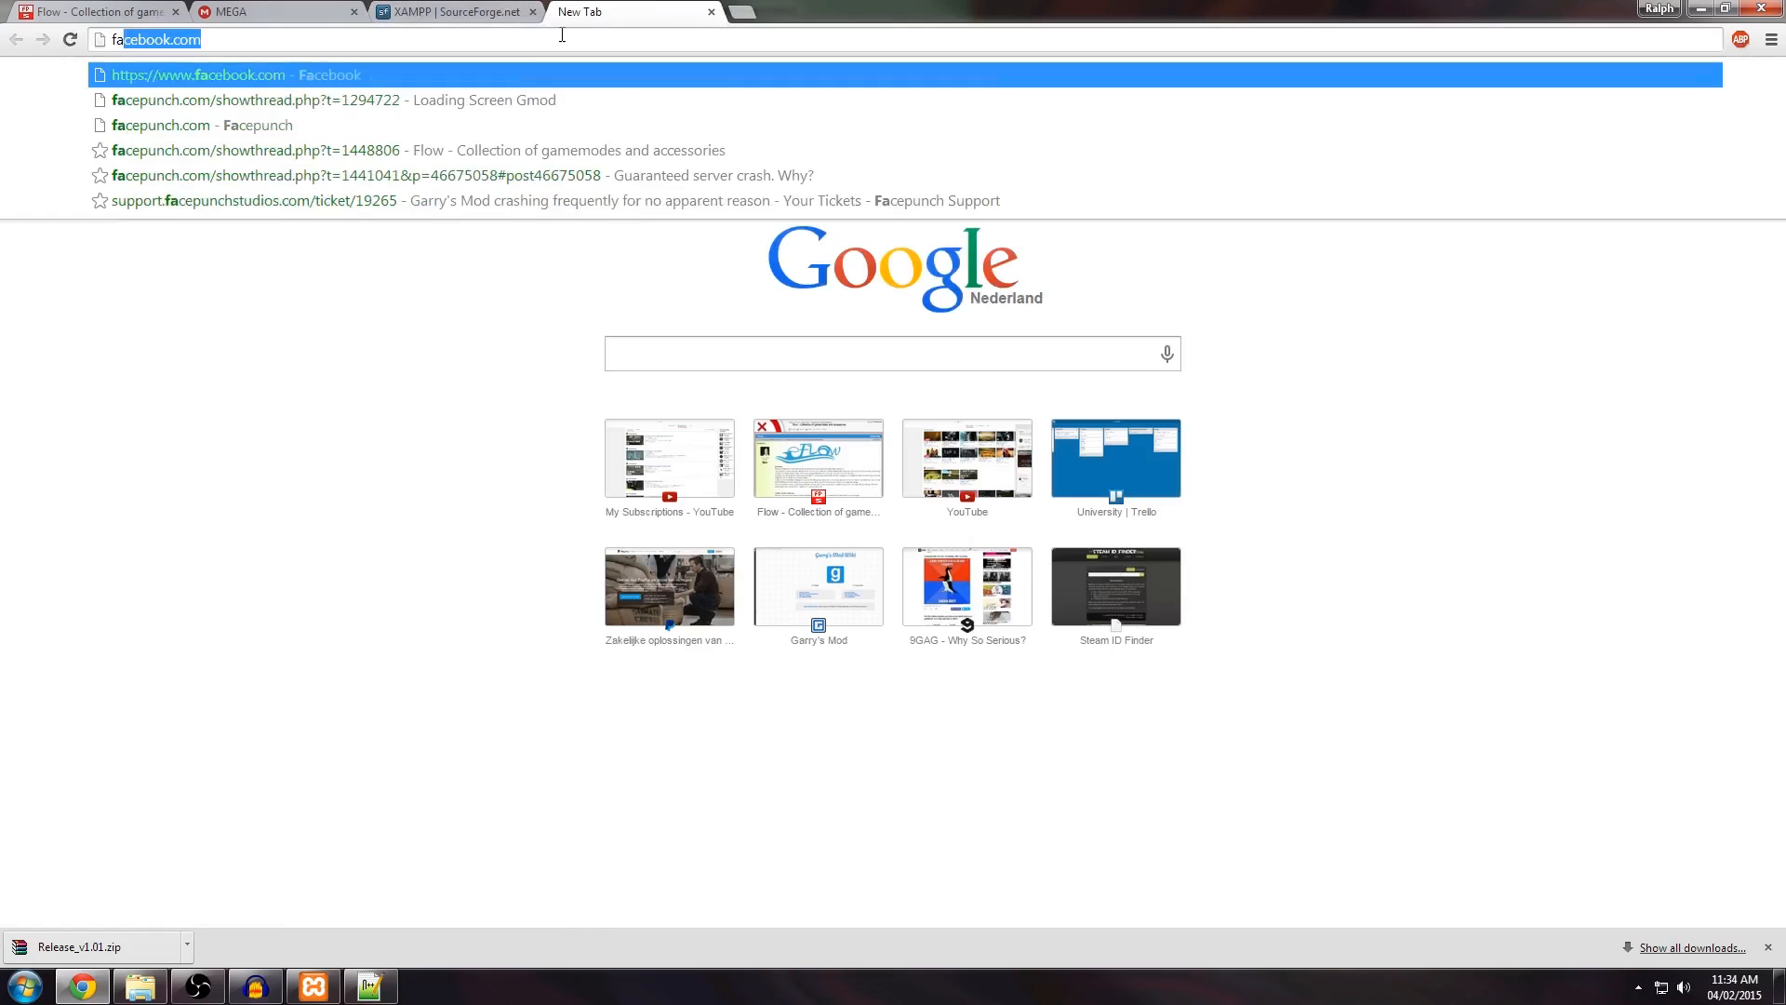
pyautogui.press('Down')
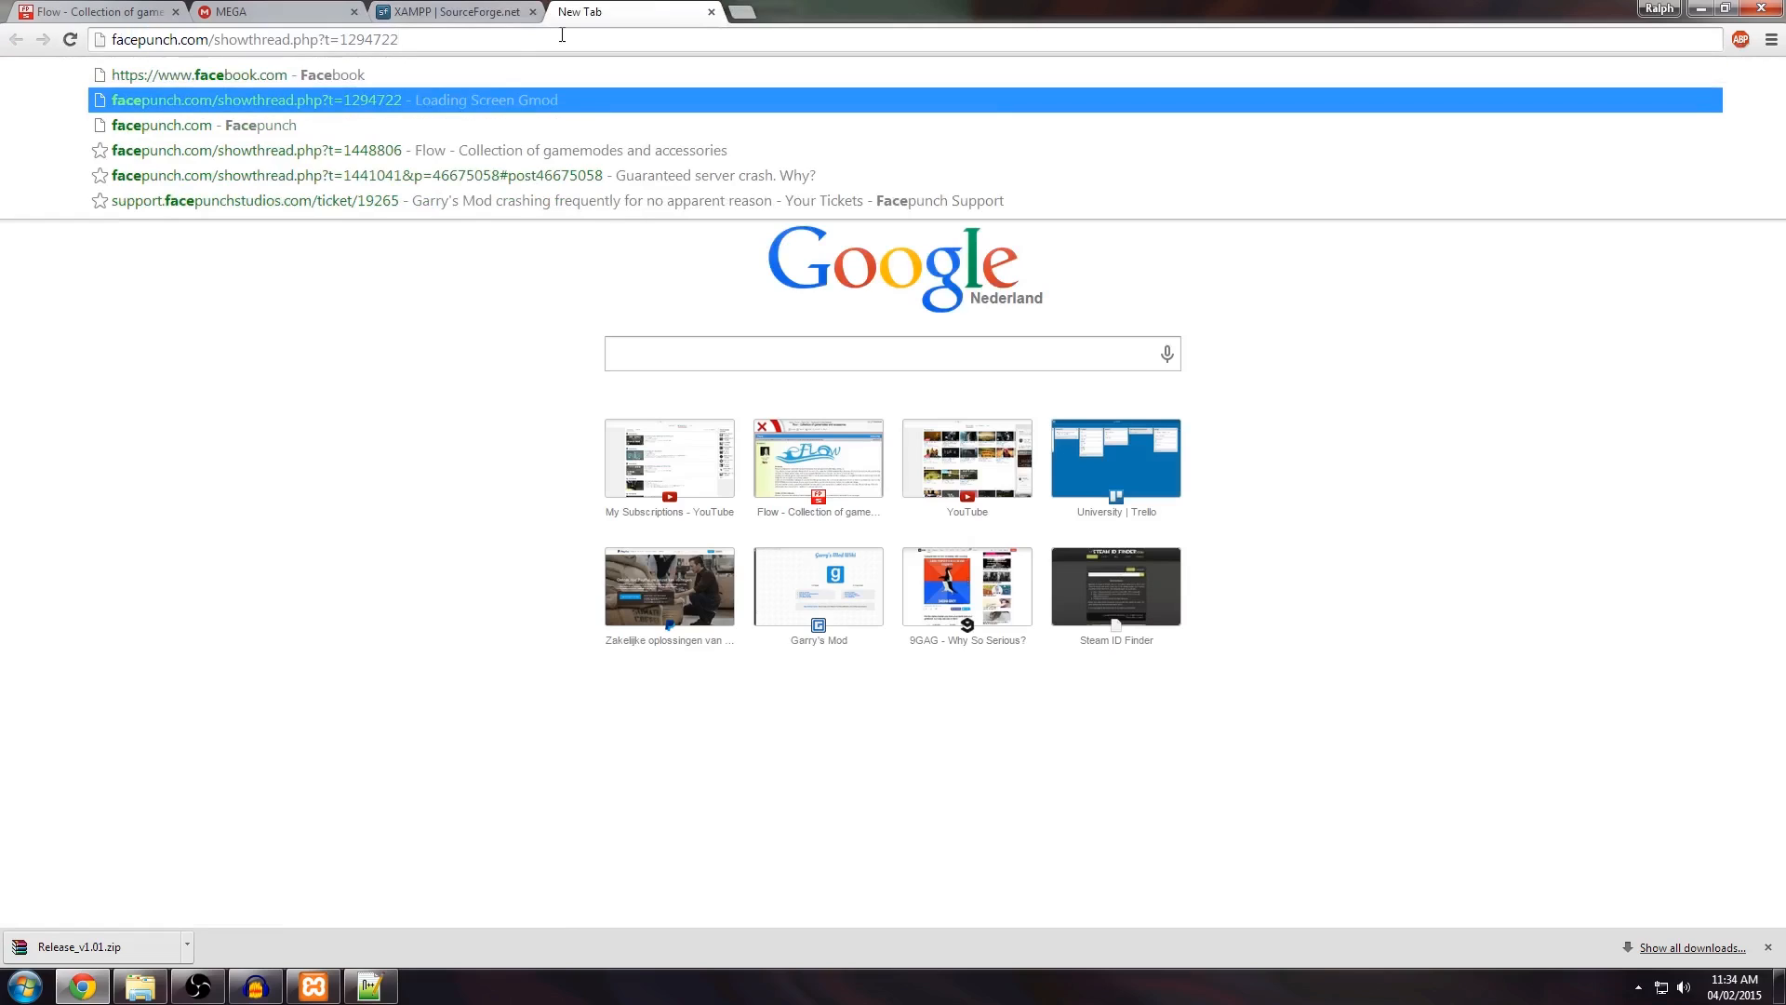
pyautogui.moveTo(496, 39)
pyautogui.mouseDown()
pyautogui.moveTo(194, 40)
pyautogui.moveTo(483, 38)
pyautogui.mouseUp()
pyautogui.middleClick(650, 12)
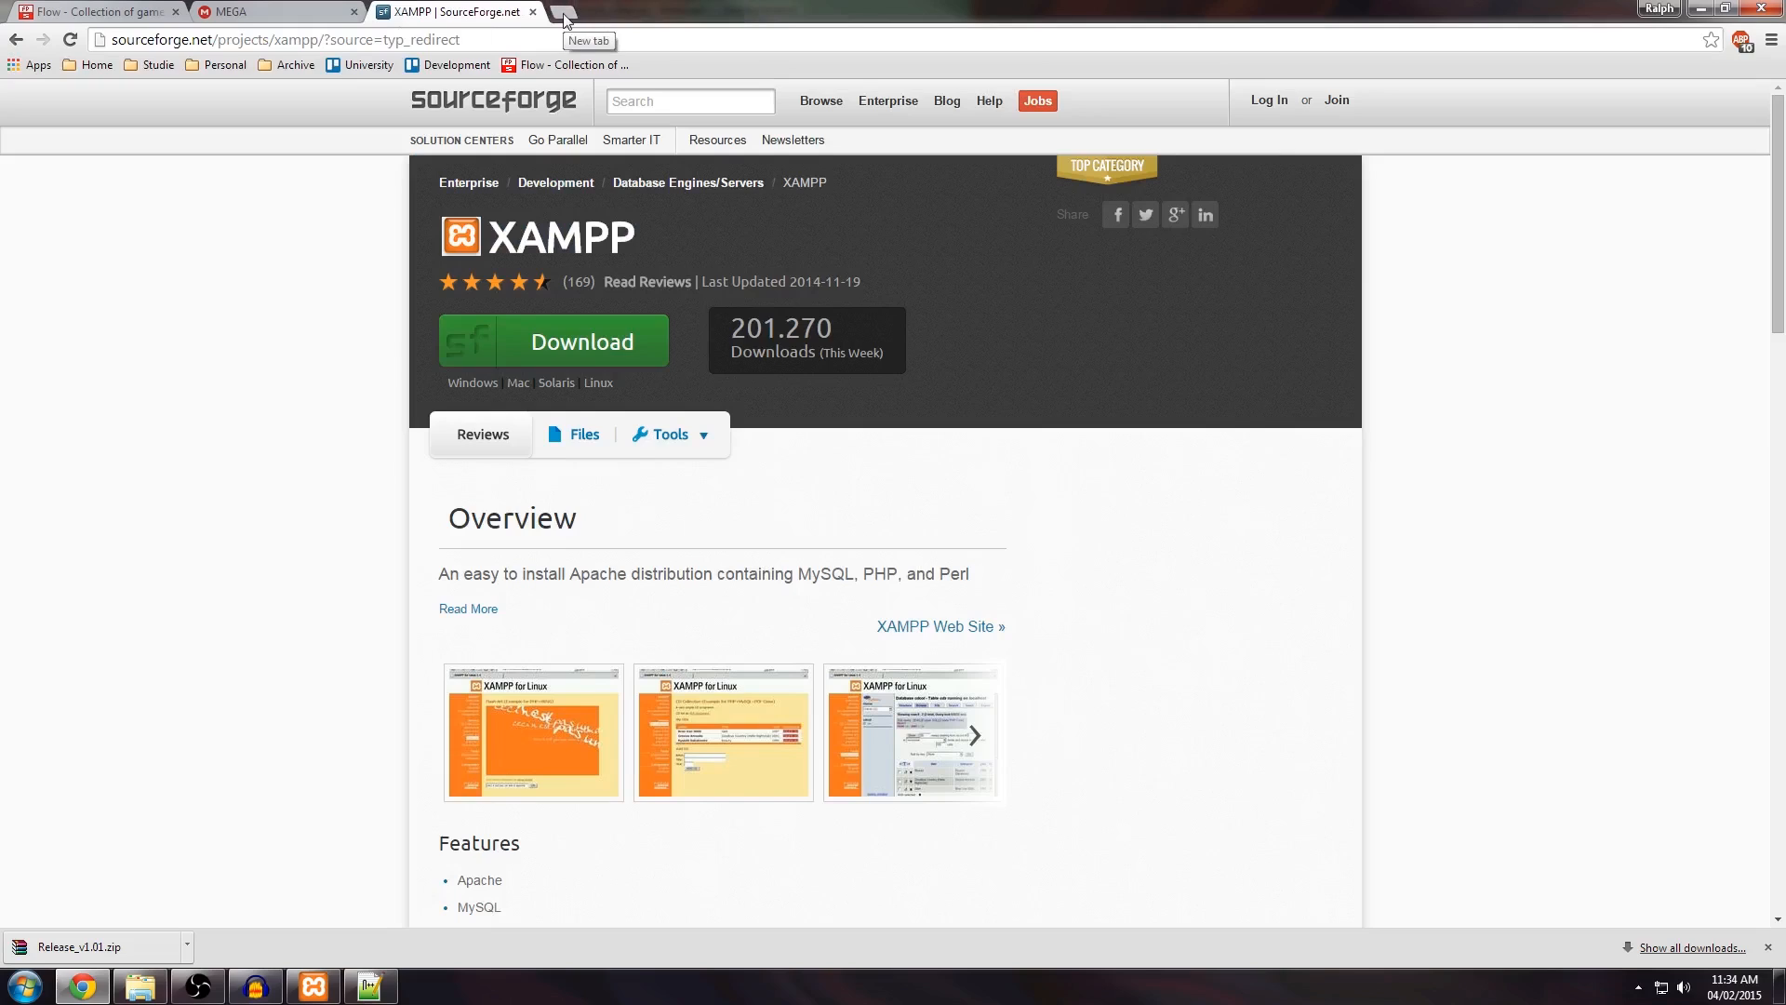
# Step: In a new tab, run the suggested Google search for MySQLOO v8.1 Facepunch
pyautogui.click(563, 12)
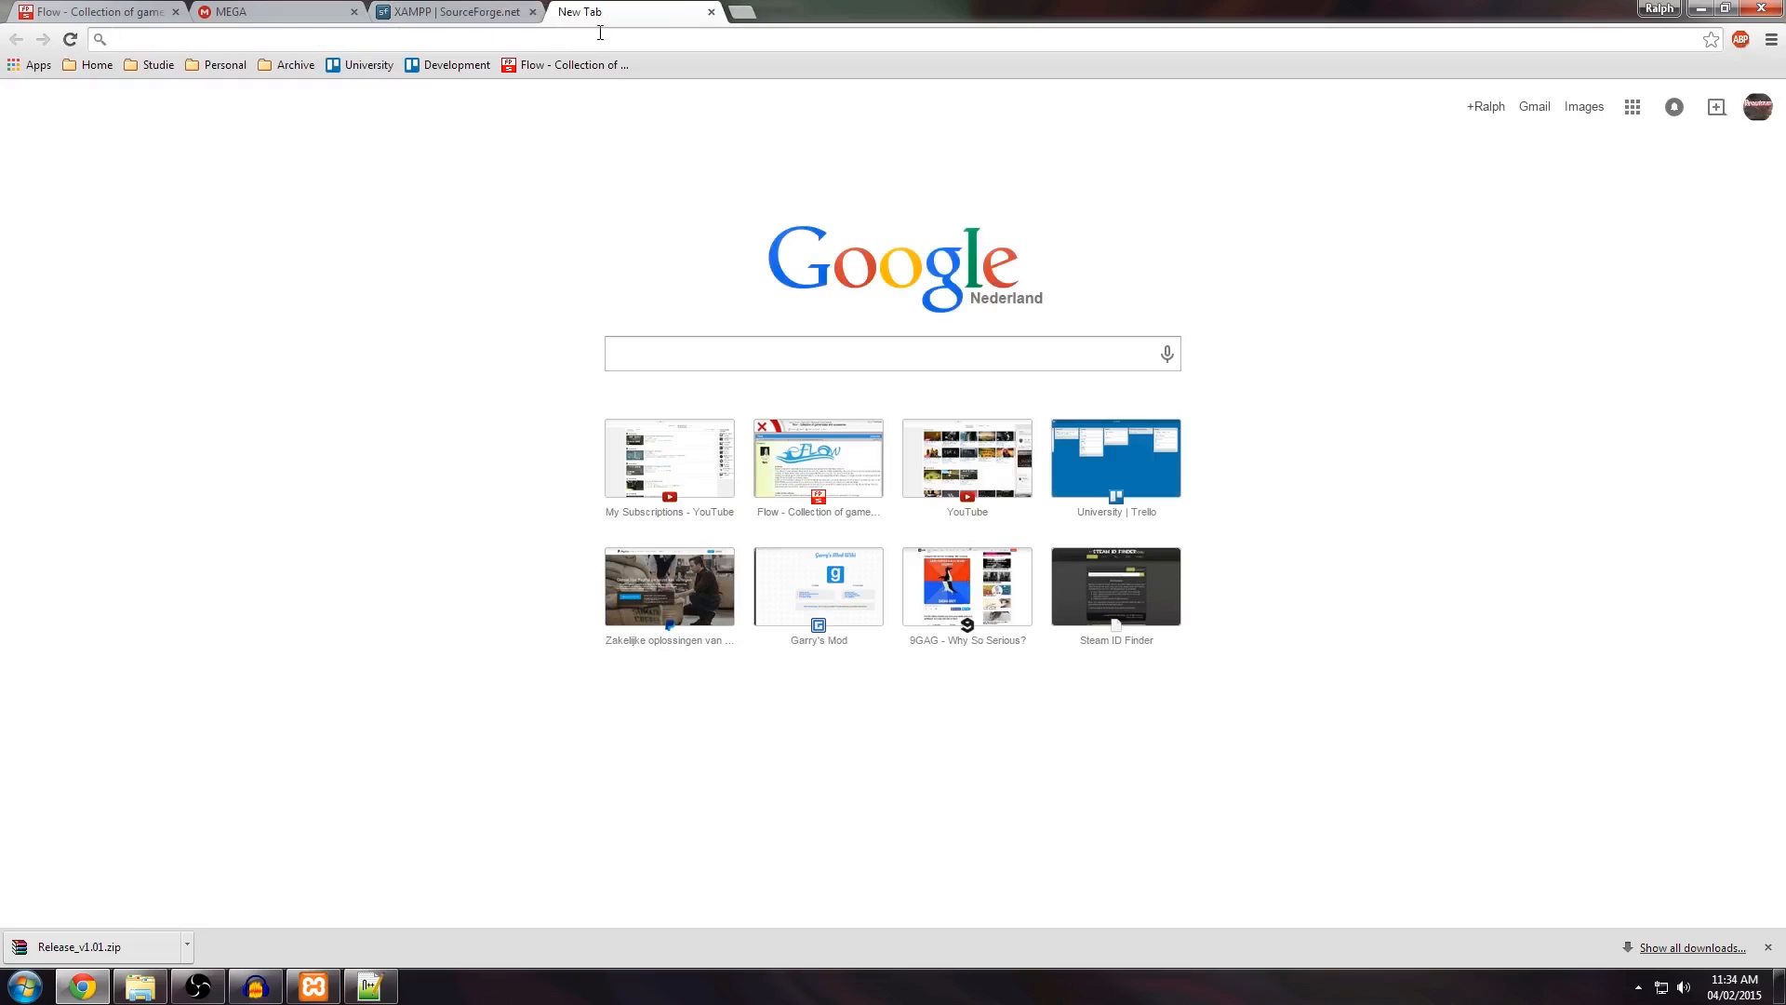
pyautogui.write('facepunch.com')
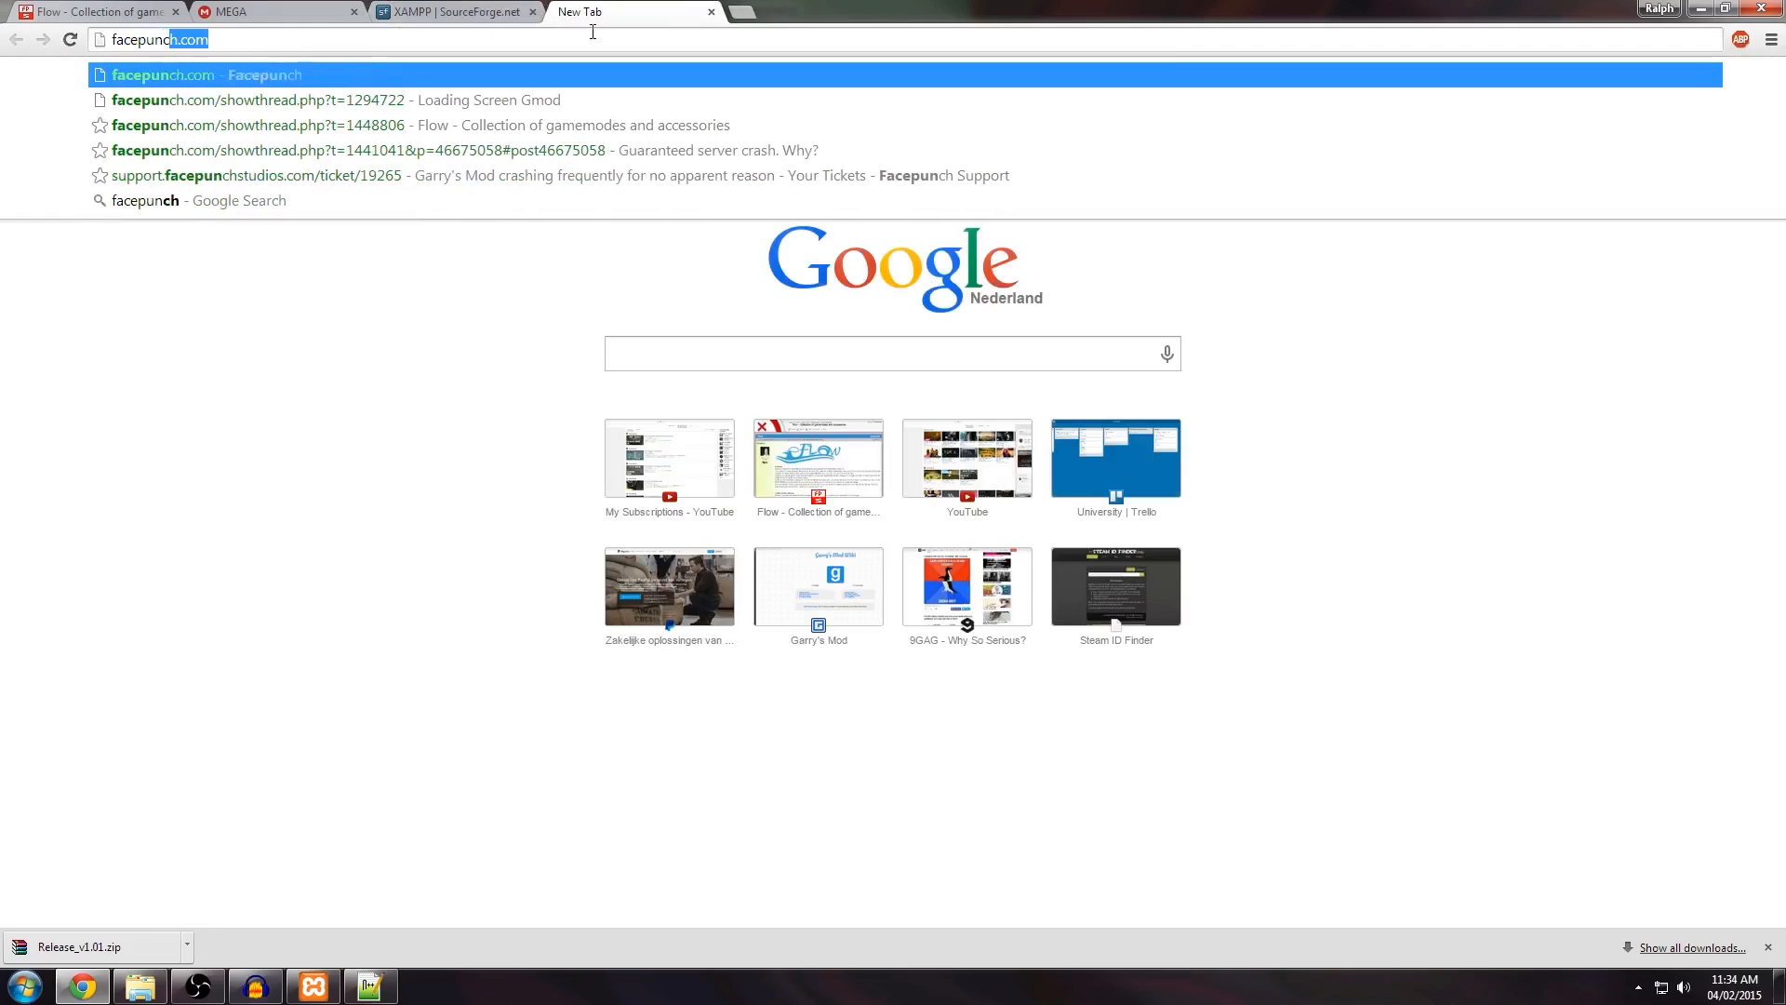
pyautogui.hotkey('ctrl', 'a')
pyautogui.write('my')
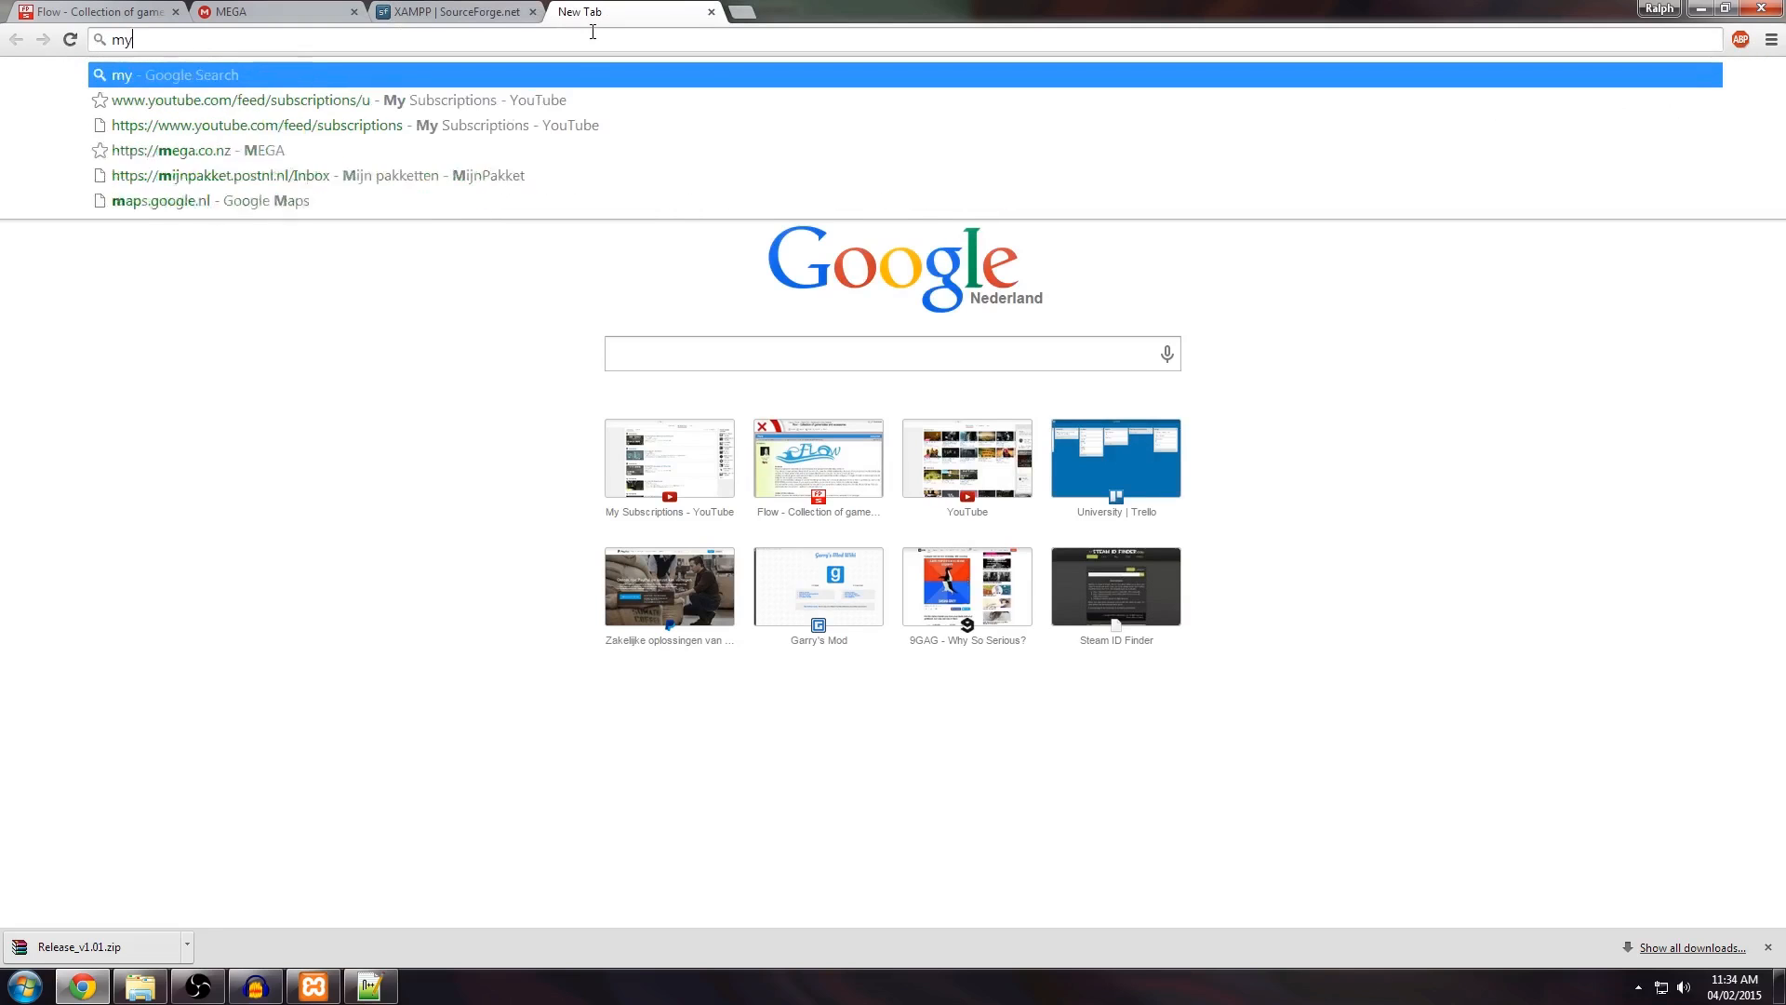
pyautogui.write('SQLOO')
pyautogui.press('Down')
pyautogui.press('Return')
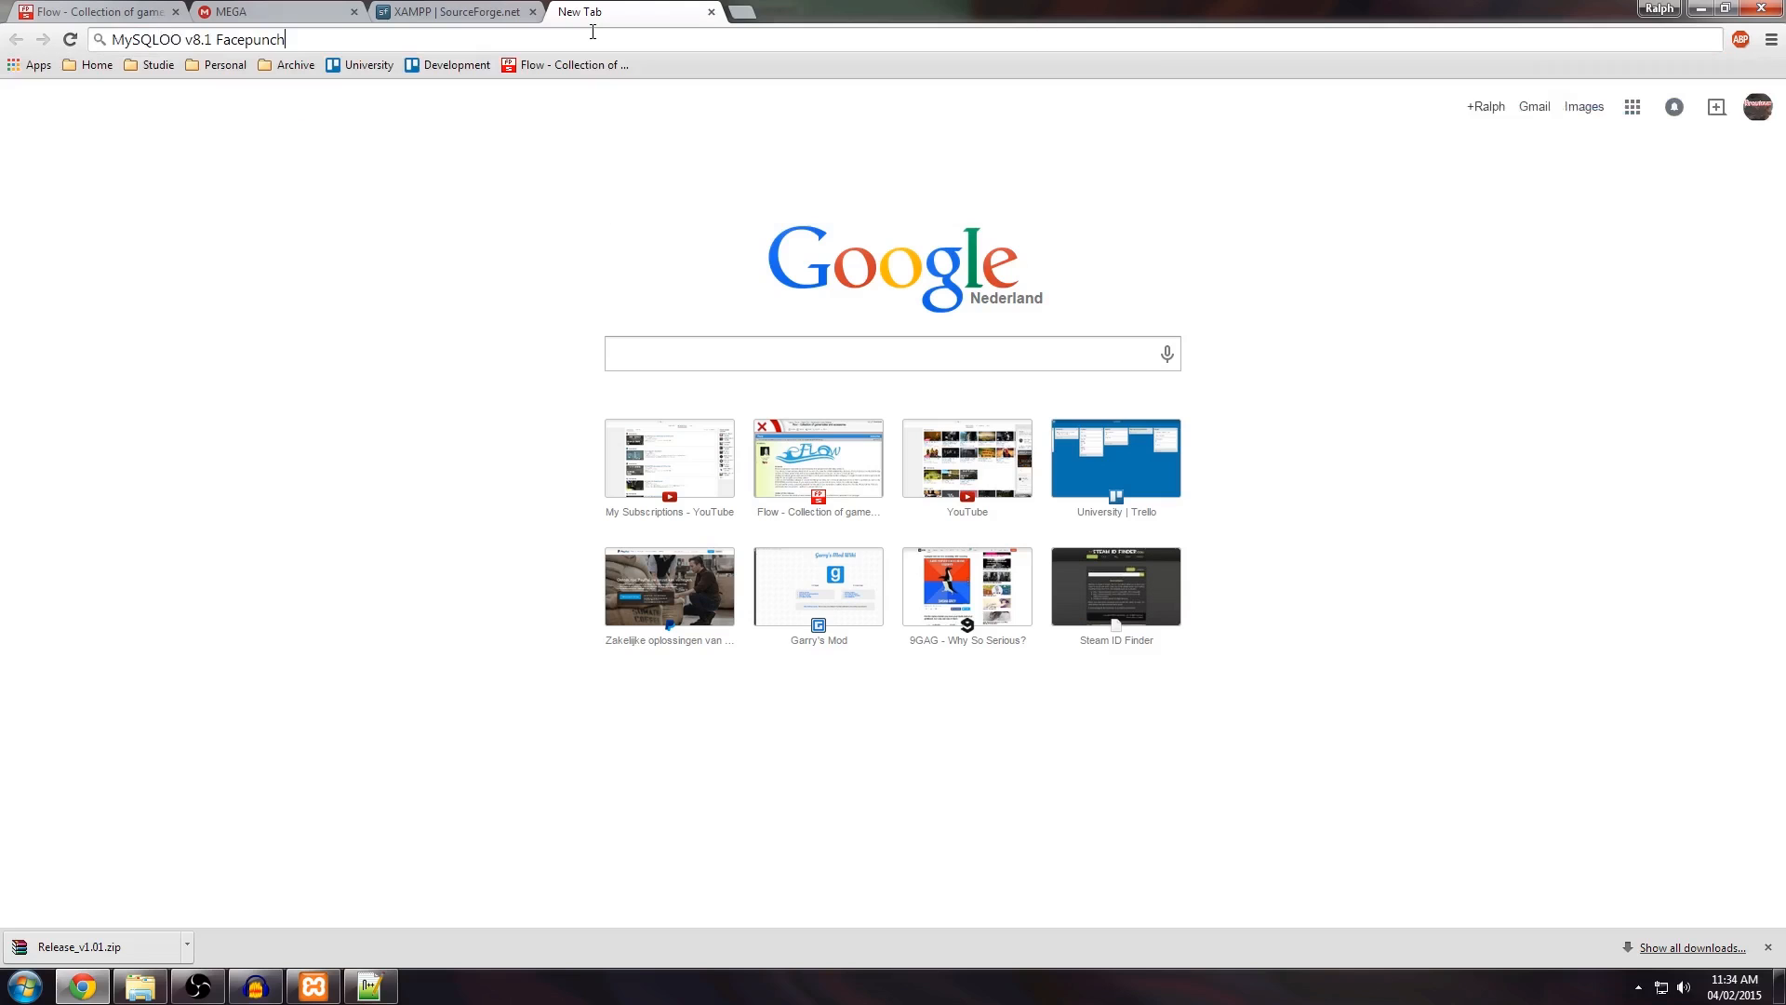
pyautogui.scroll(-7, 307, 251)
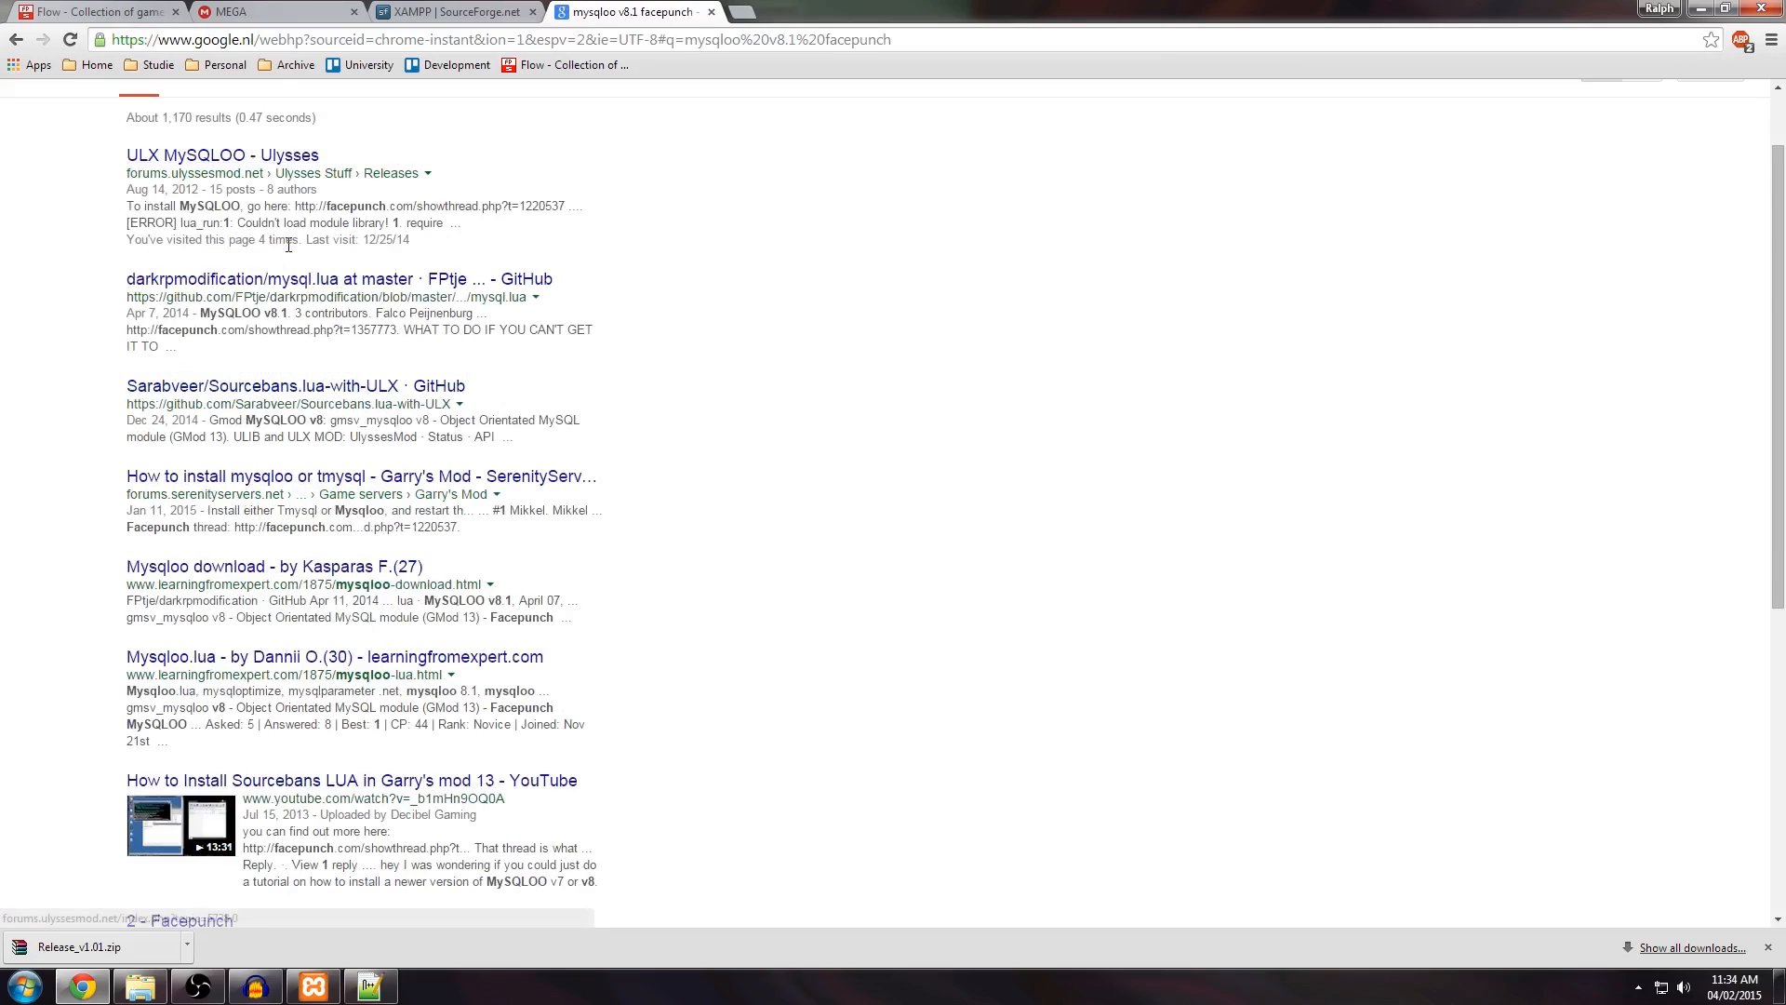
pyautogui.scroll(8, 288, 244)
# Step: Refine the Google query to 'MySQLOO v.8.1 FacePunch' and search again
pyautogui.moveTo(238, 105); pyautogui.dragTo(453, 112)
pyautogui.click(372, 43)
pyautogui.write('v8.1')
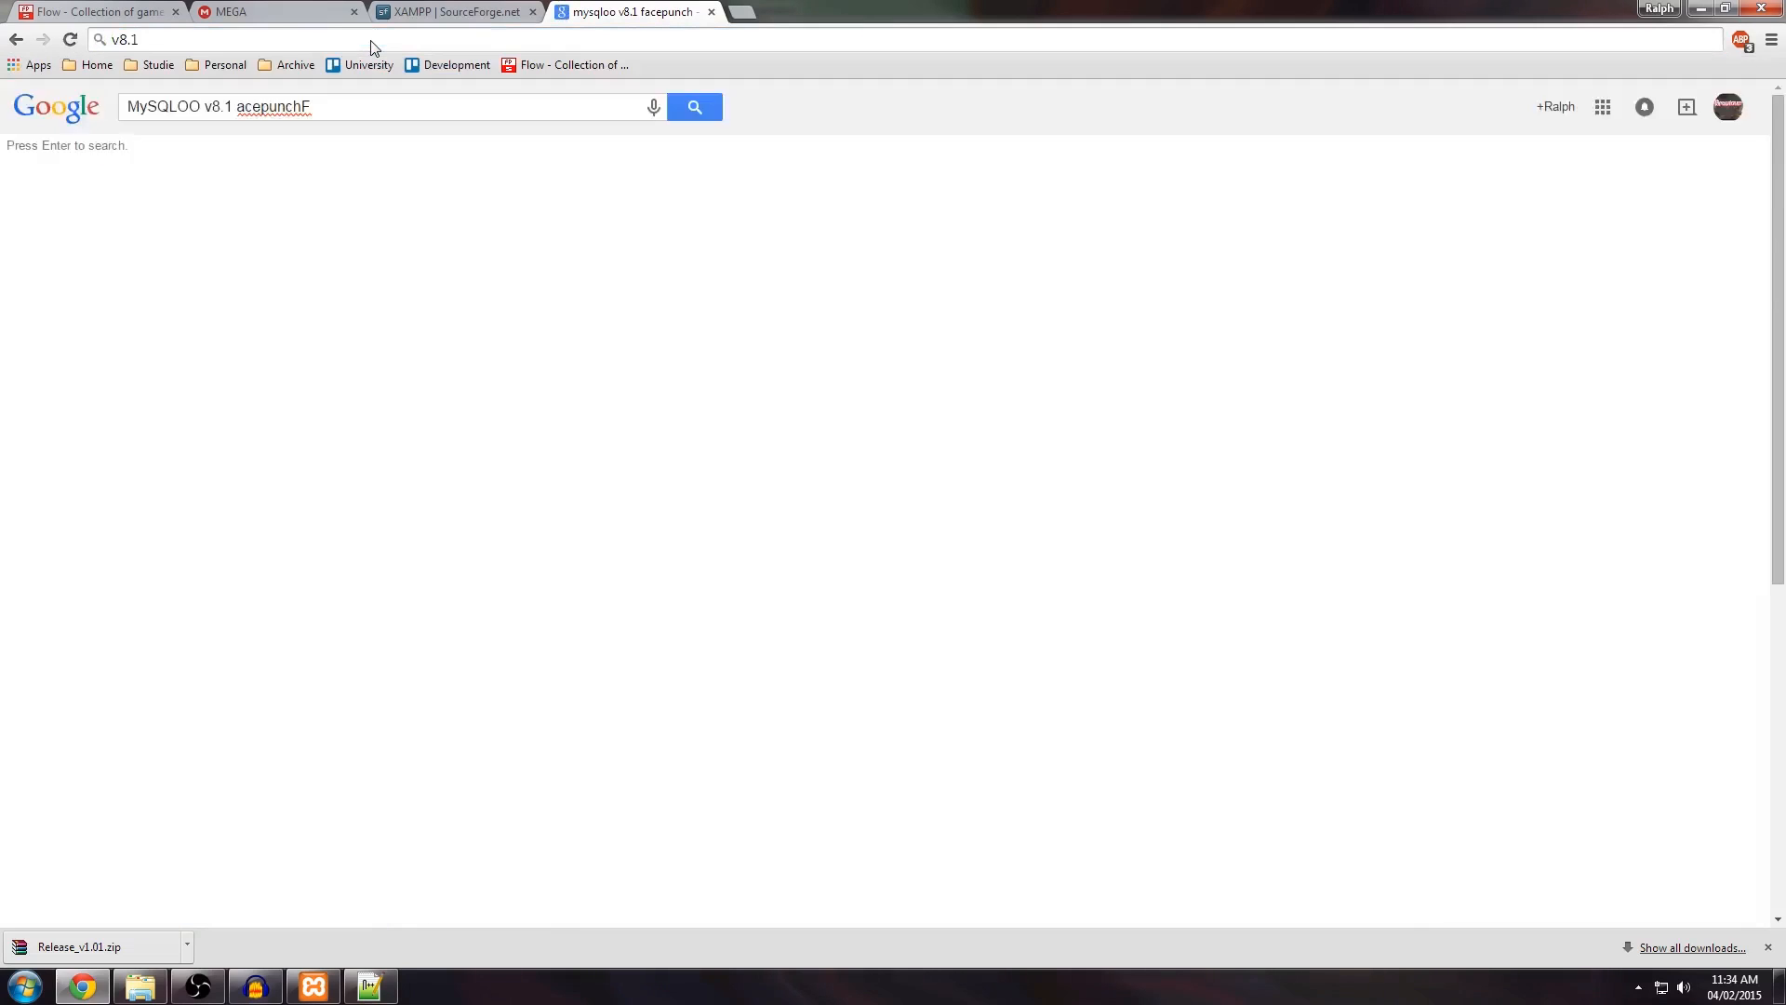
pyautogui.press('Return')
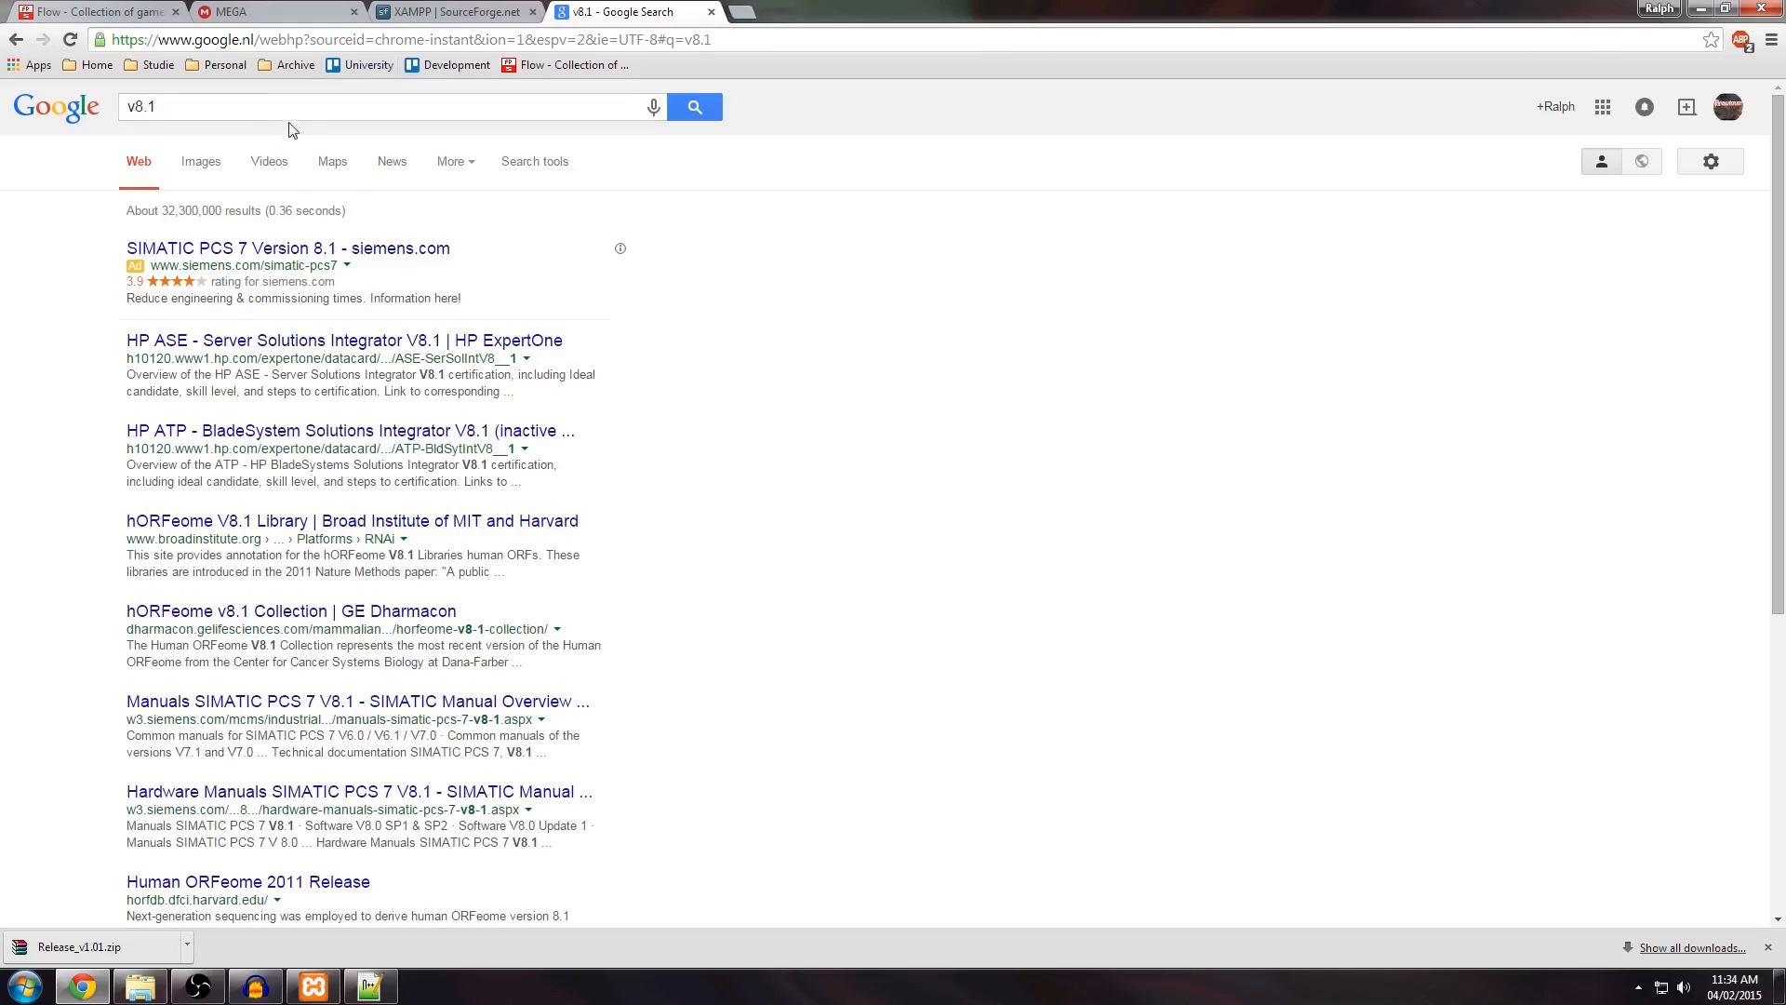
pyautogui.click(321, 41)
pyautogui.click(328, 102)
pyautogui.click(352, 43)
pyautogui.write('v')
pyautogui.press('BackSpace')
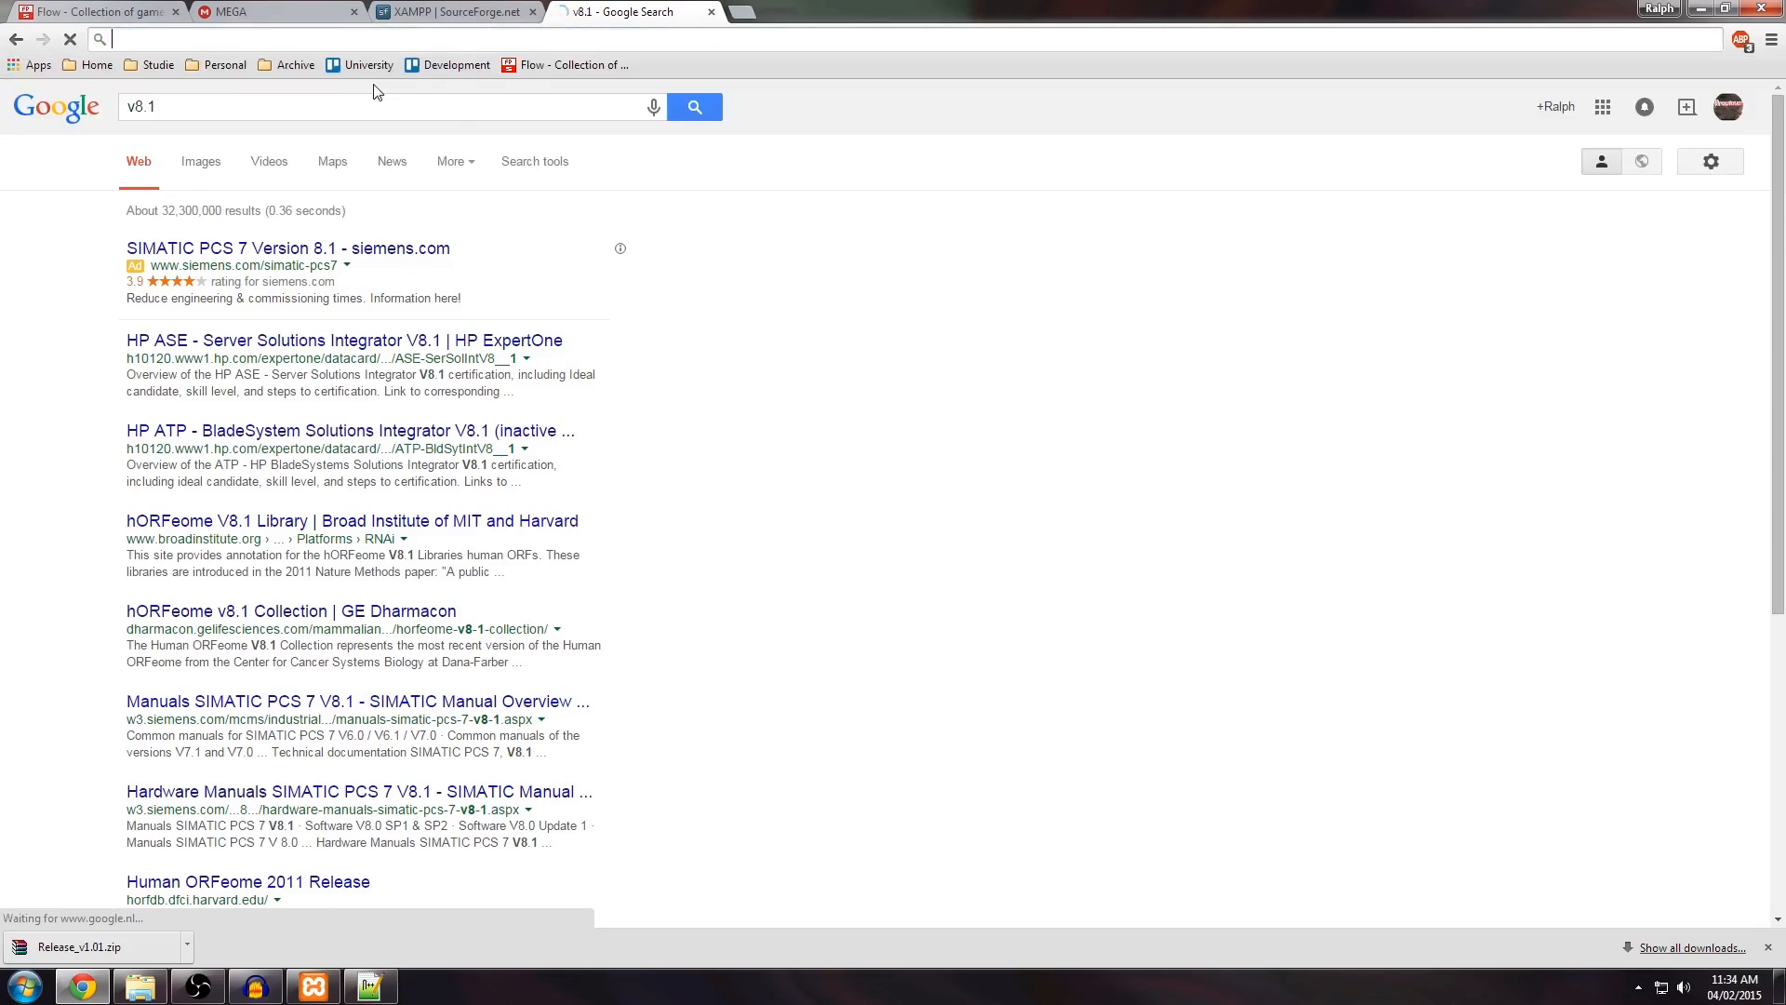
pyautogui.write('MySQLOO v.8.1 FacePunch')
pyautogui.press('Return')
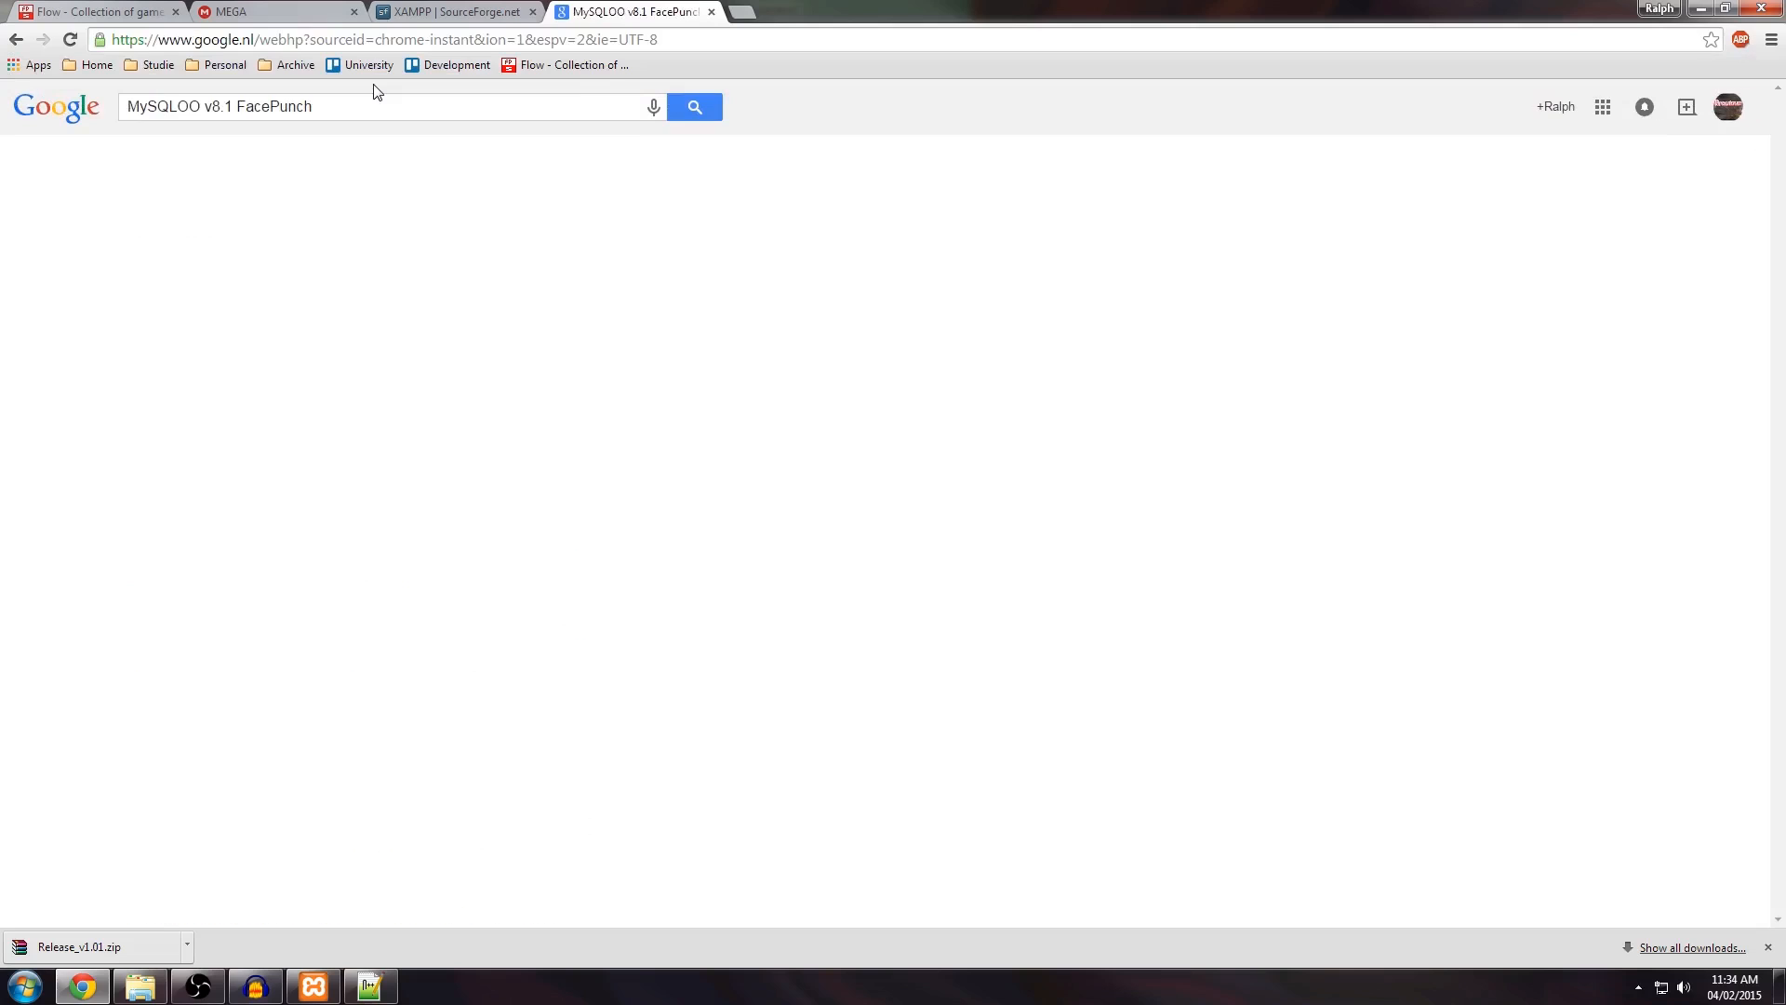
pyautogui.press('BackSpace')
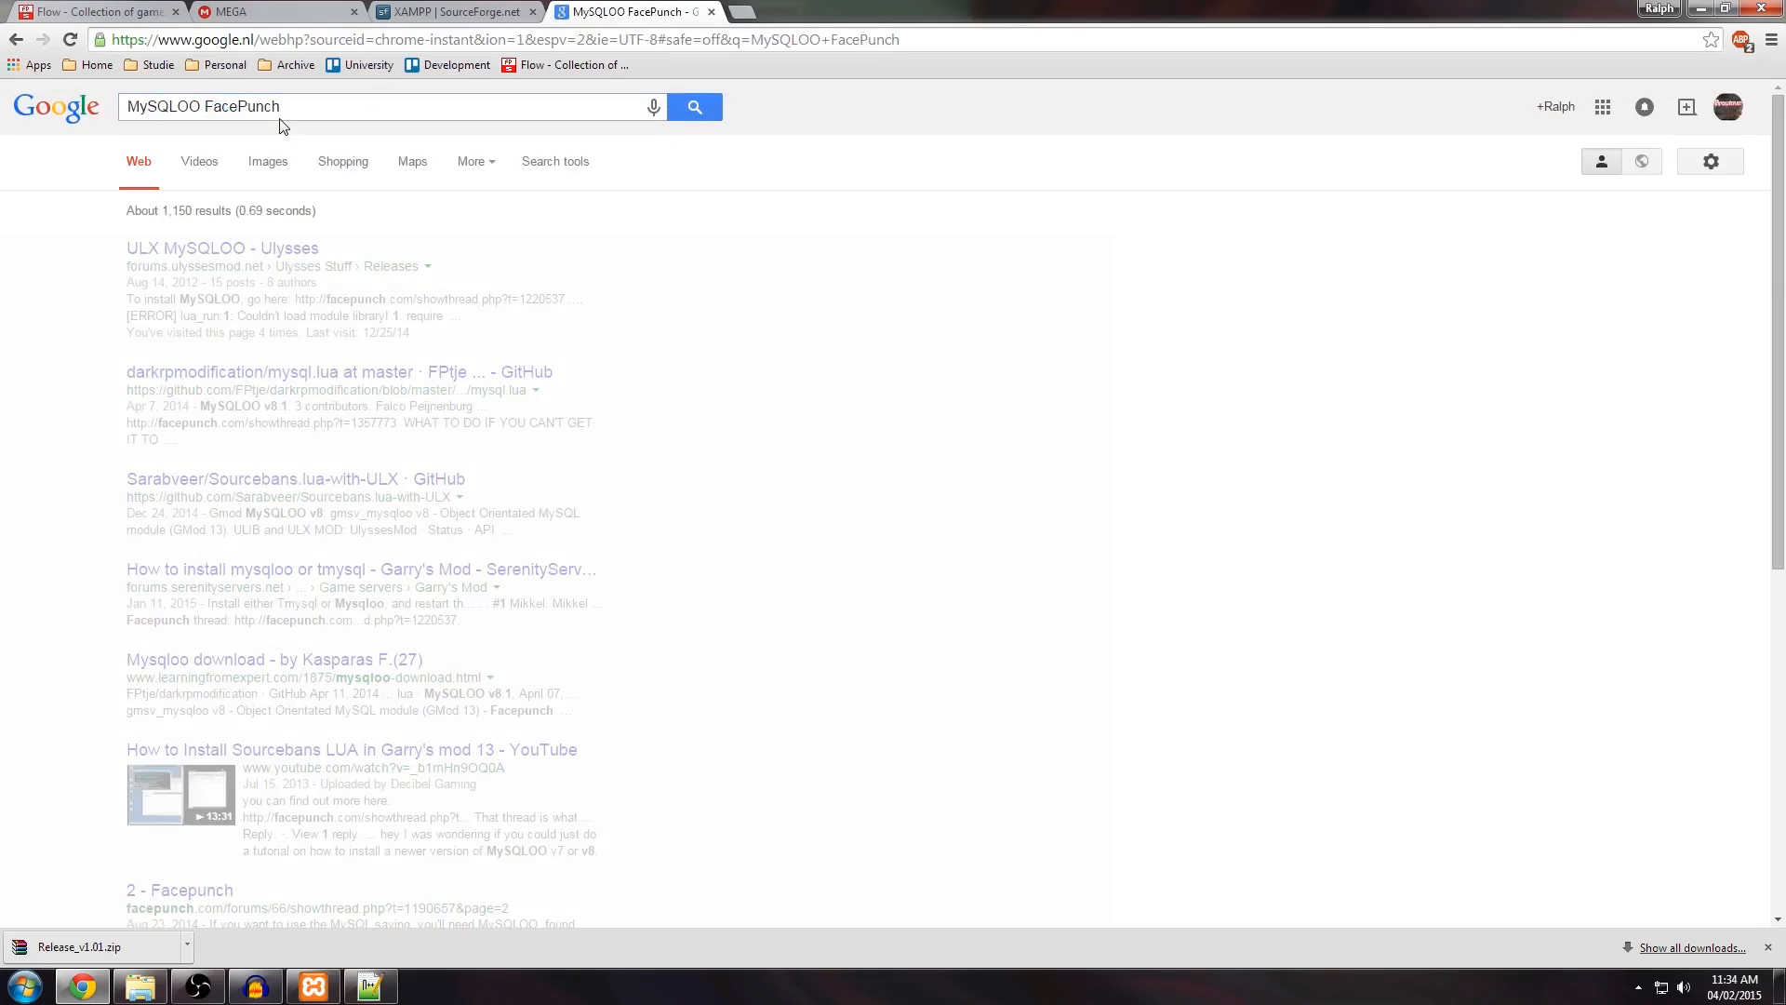
# Step: Trim the query down to just 'MySQLOO' and scroll through the results
pyautogui.scroll(-1, 344, 388)
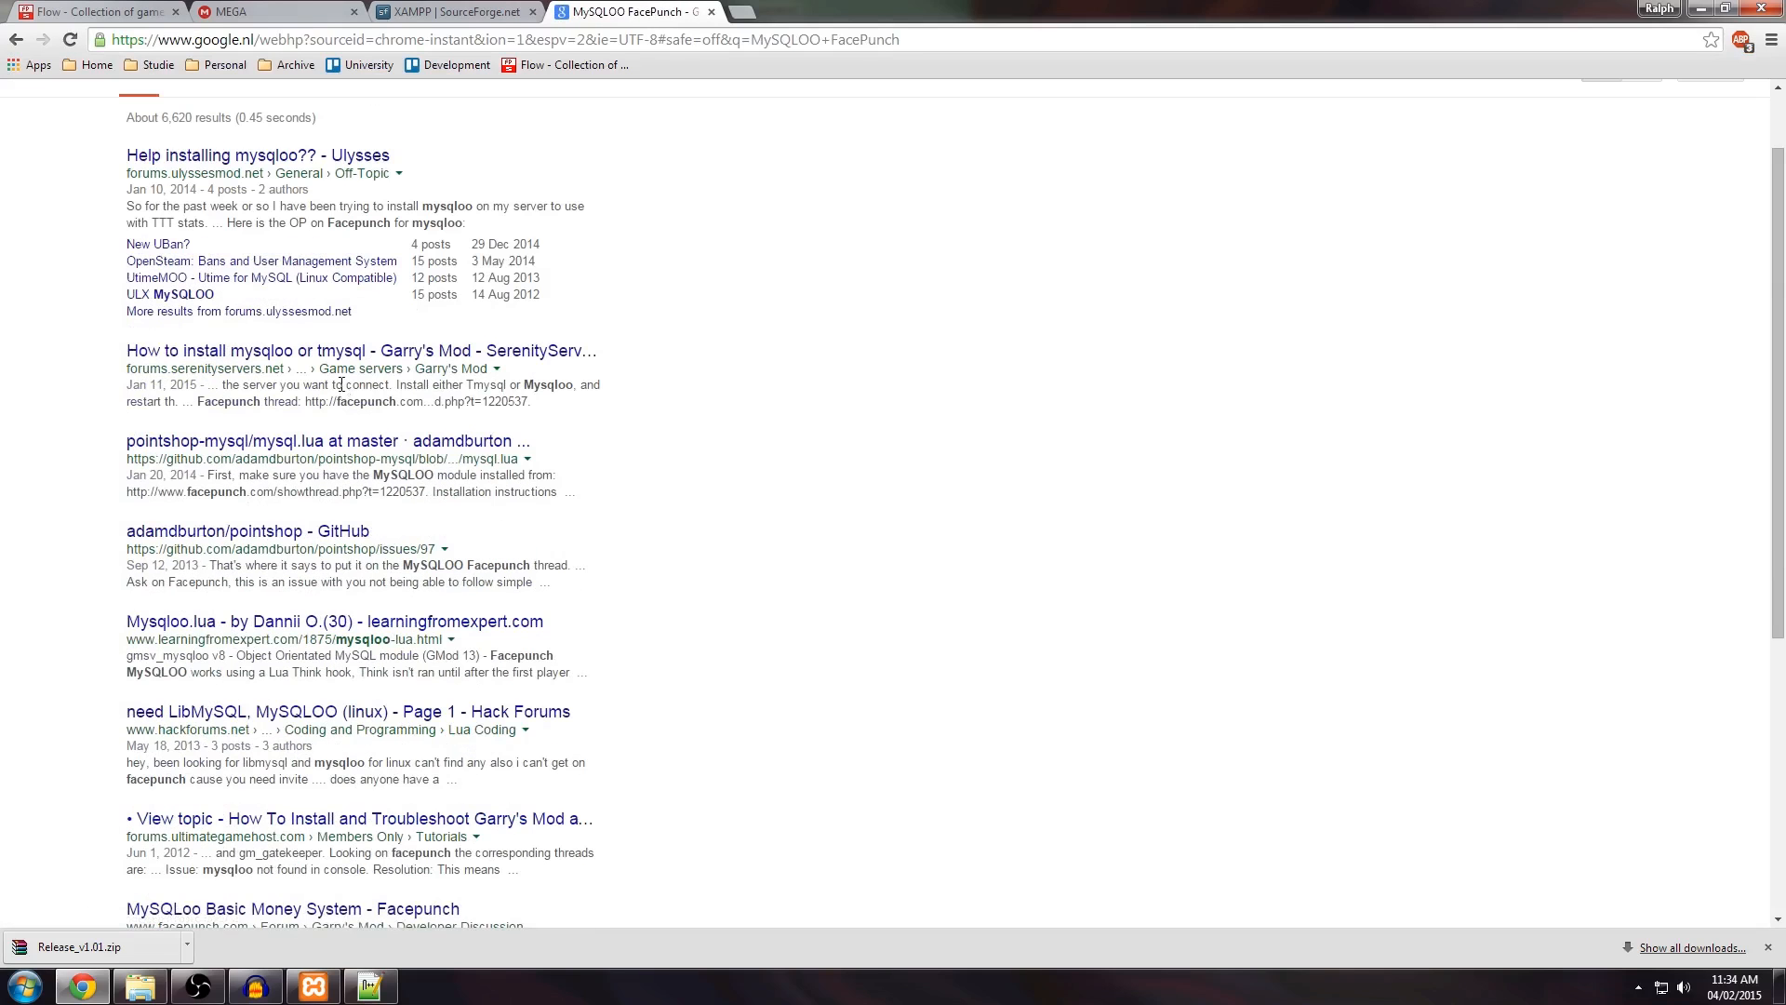
pyautogui.scroll(-5, 342, 384)
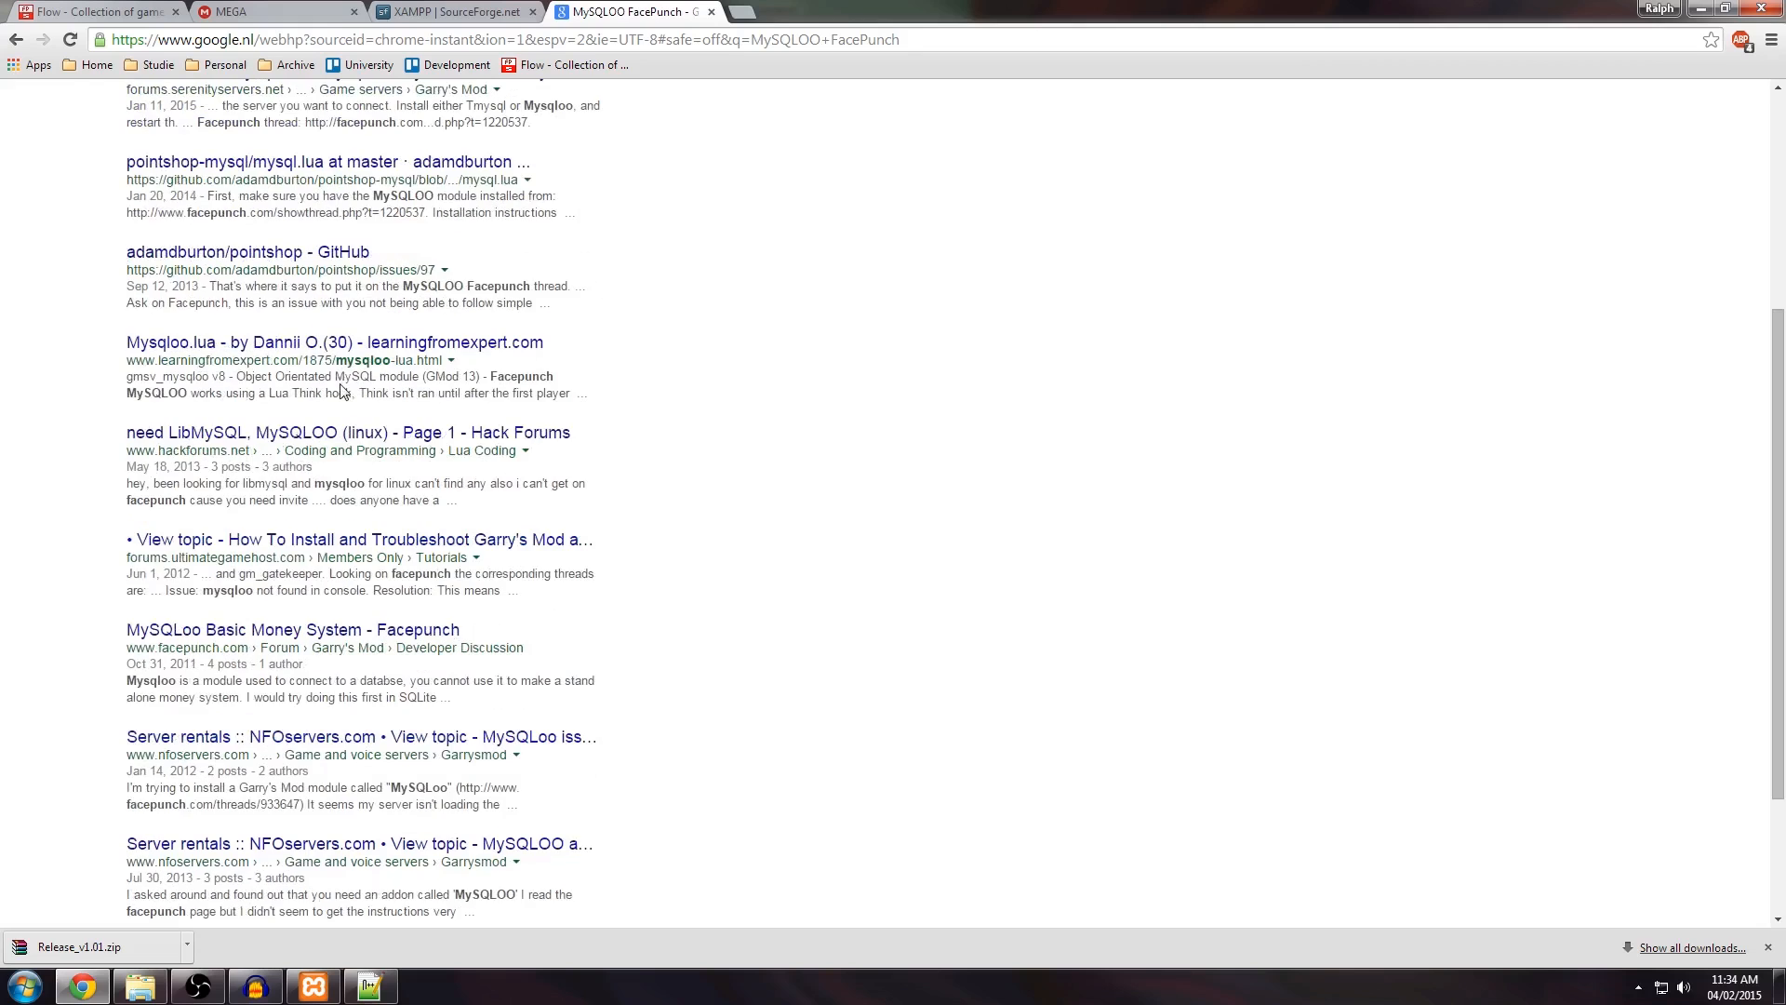
pyautogui.scroll(6, 341, 384)
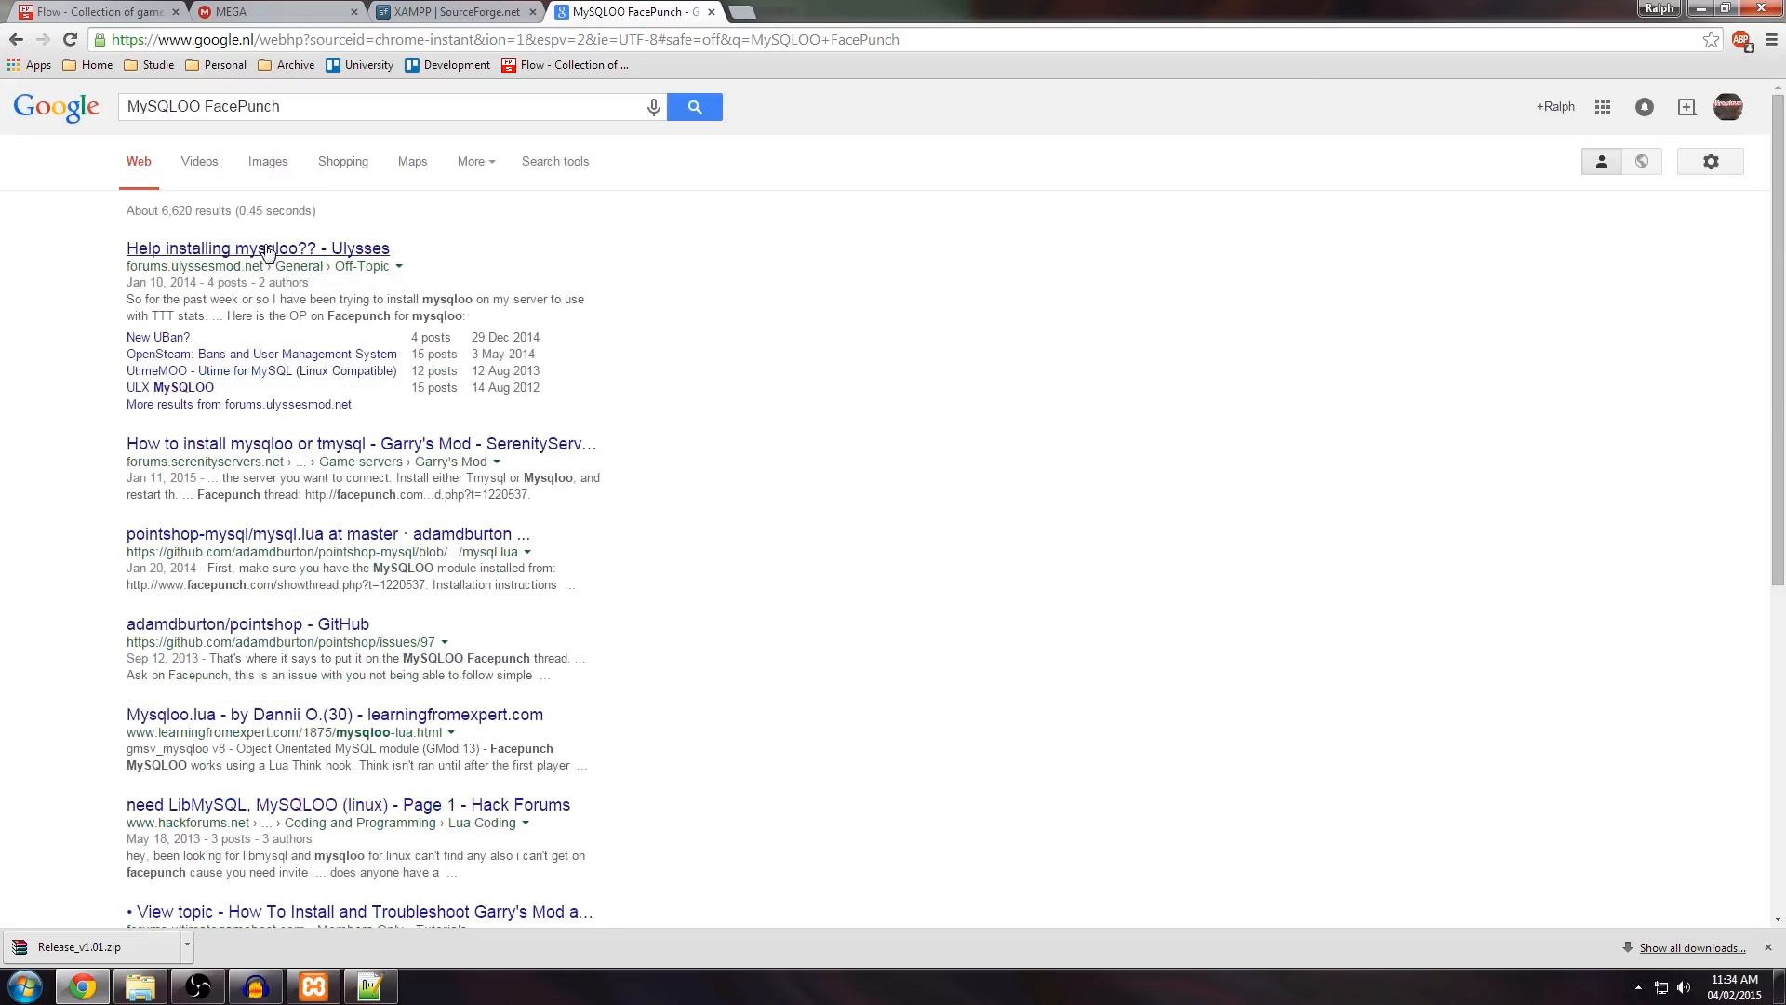
pyautogui.moveTo(203, 108); pyautogui.dragTo(443, 104)
pyautogui.press('BackSpace')
pyautogui.press('Return')
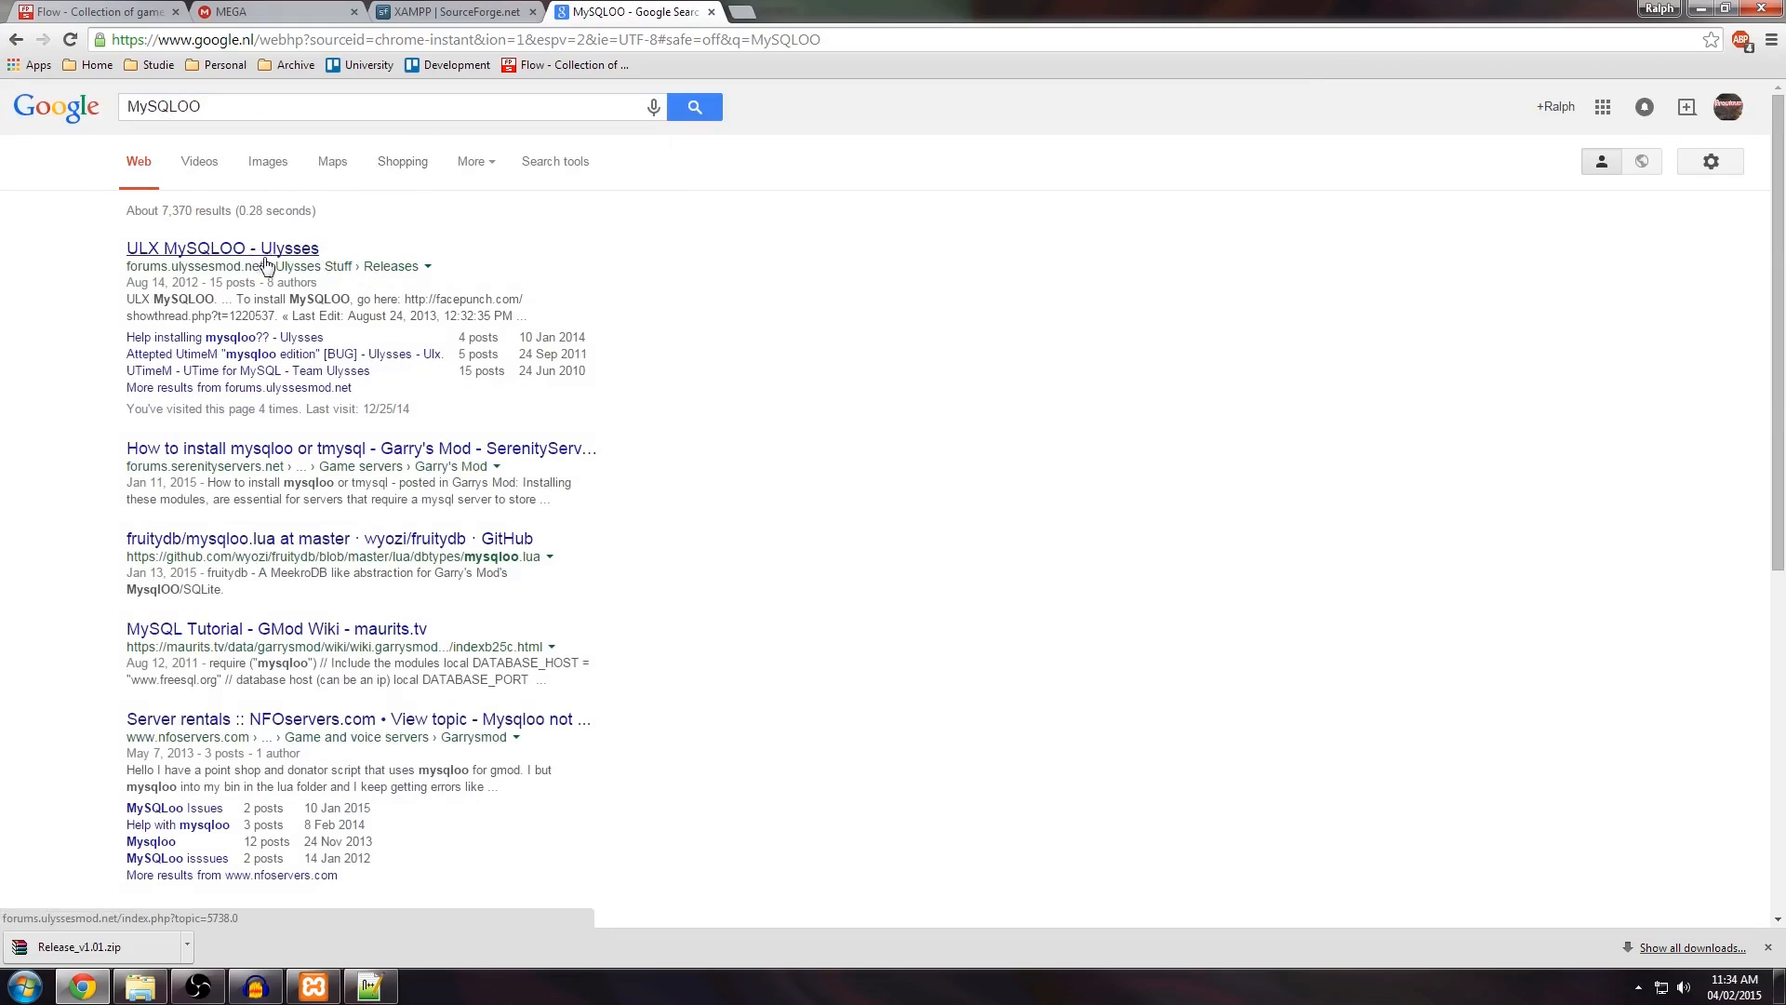
pyautogui.scroll(-4, 282, 251)
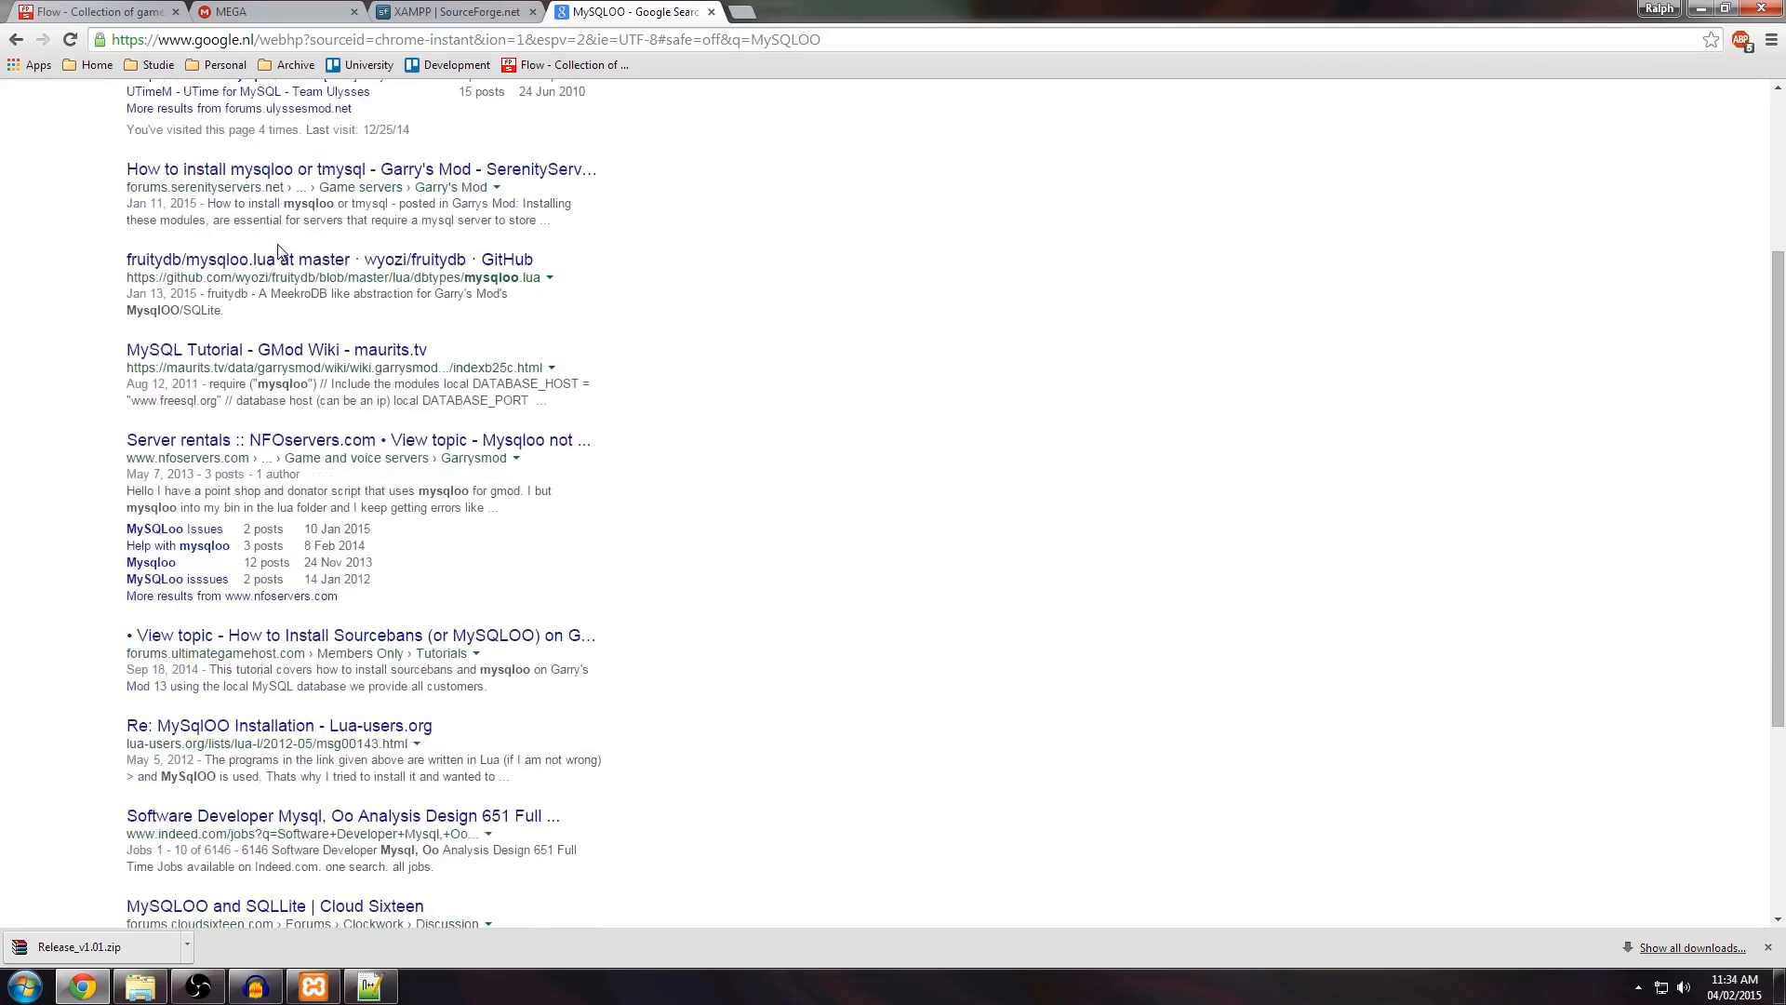
pyautogui.scroll(-2, 279, 246)
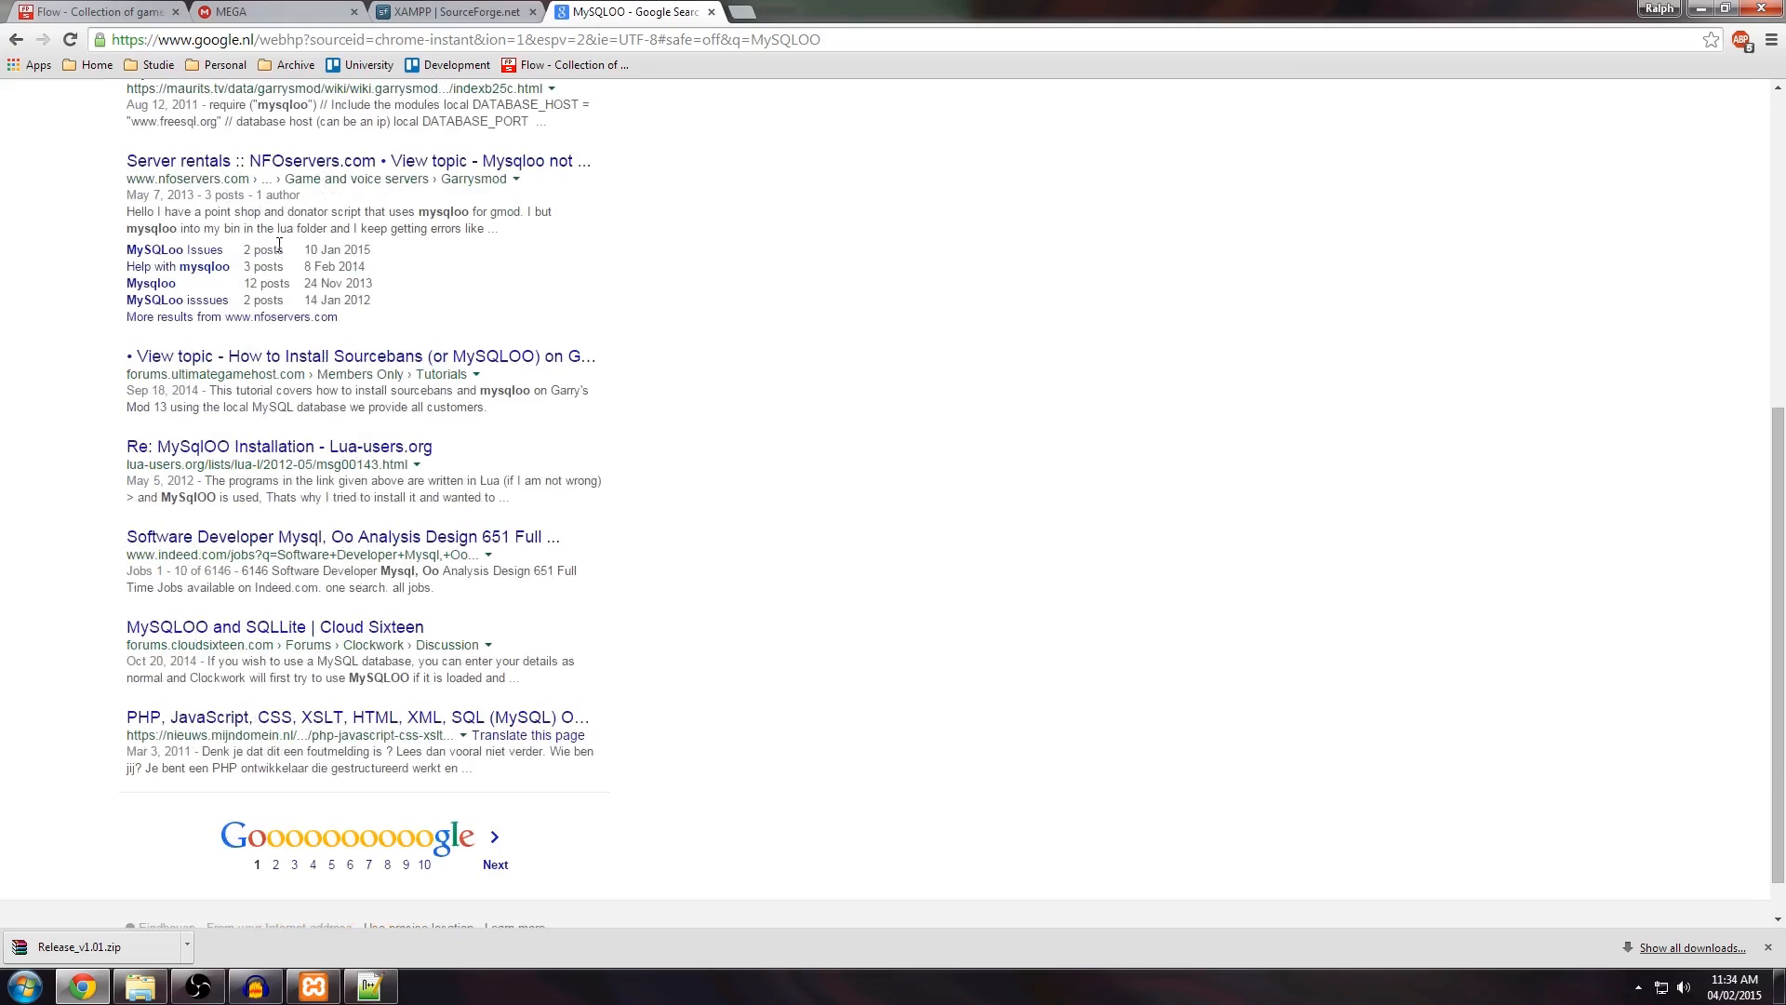
# Step: Open the NFOservers control panel in a new tab and close the MySQLOO results tab
pyautogui.hotkey('ctrl', 't')
pyautogui.write('control')
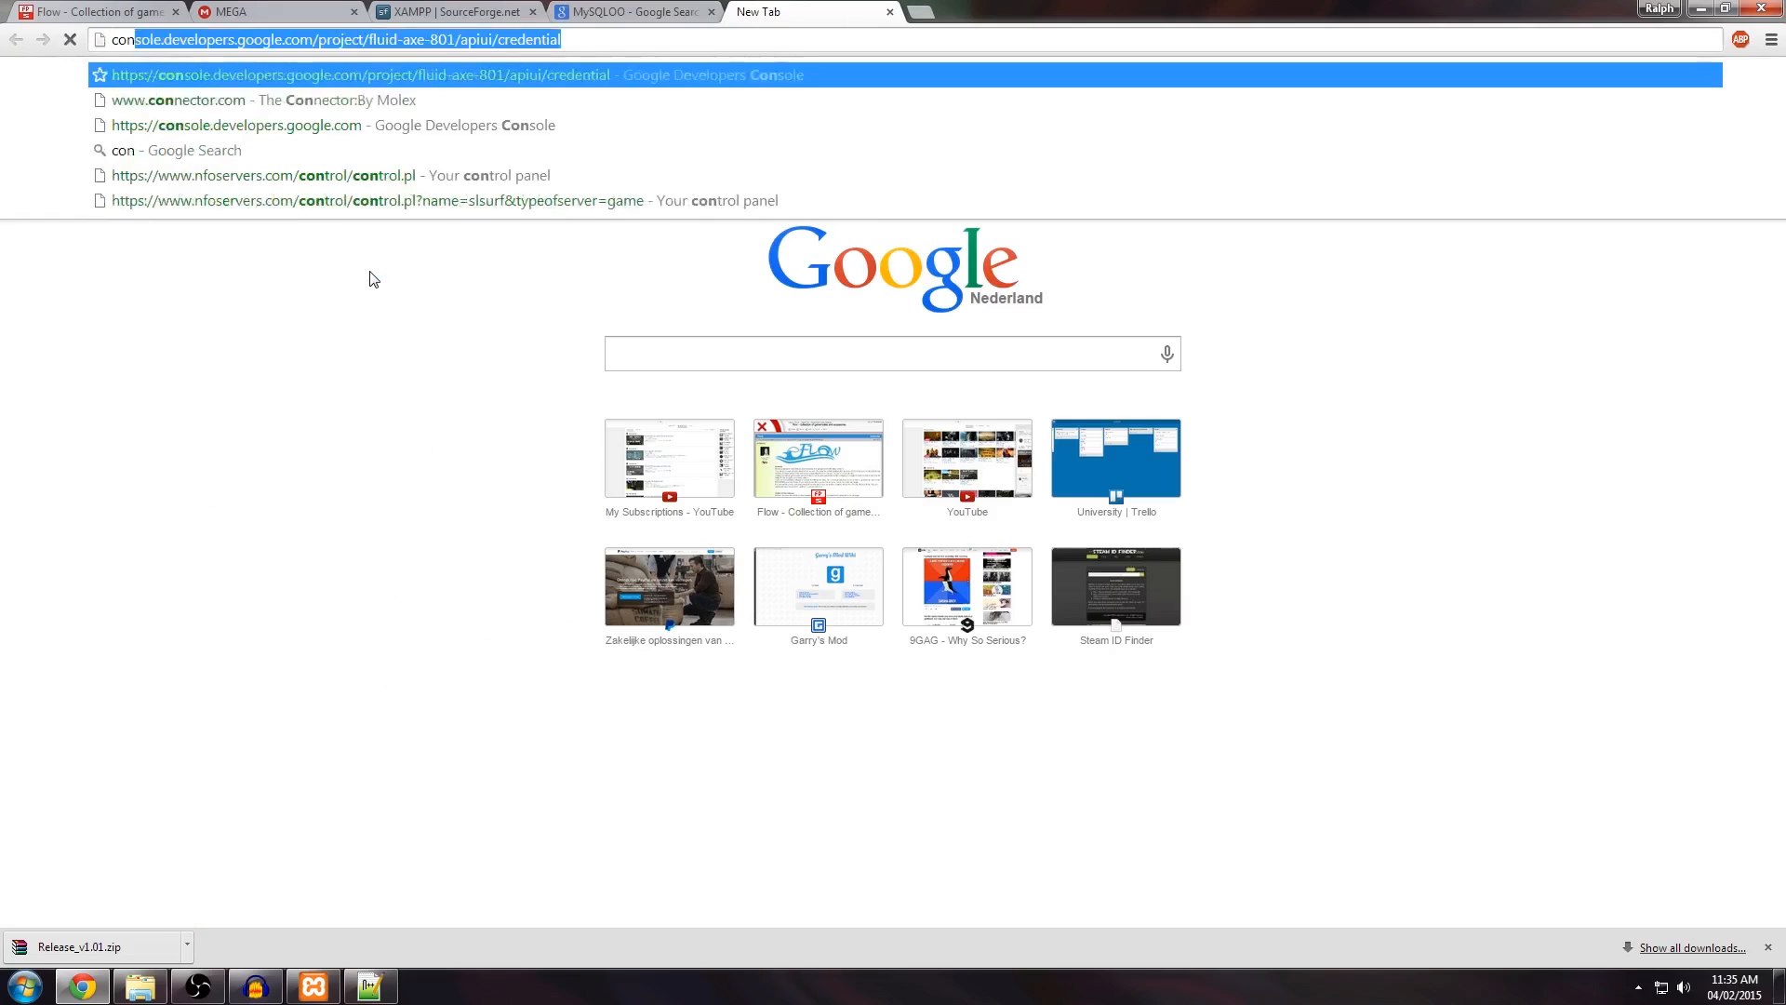
pyautogui.press('Delete')
pyautogui.press('Return')
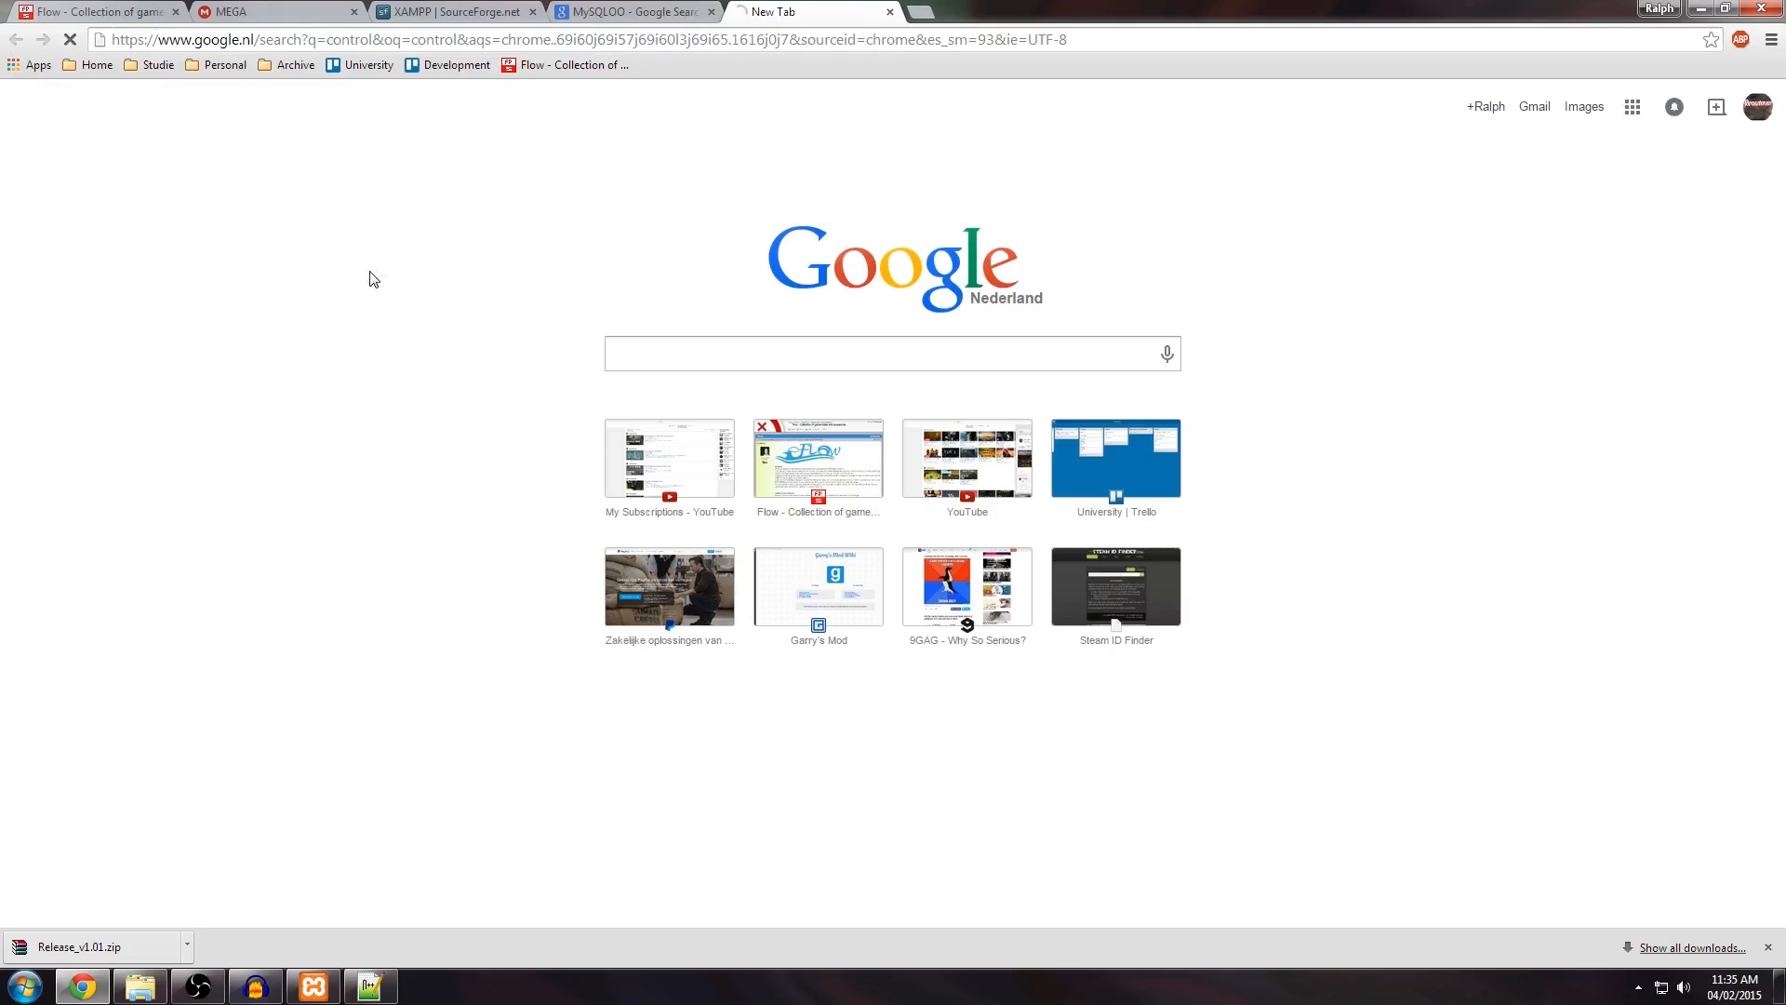
pyautogui.click(543, 46)
pyautogui.write('control')
pyautogui.press('Down')
pyautogui.press('Down')
pyautogui.press('Return')
pyautogui.click(630, 11)
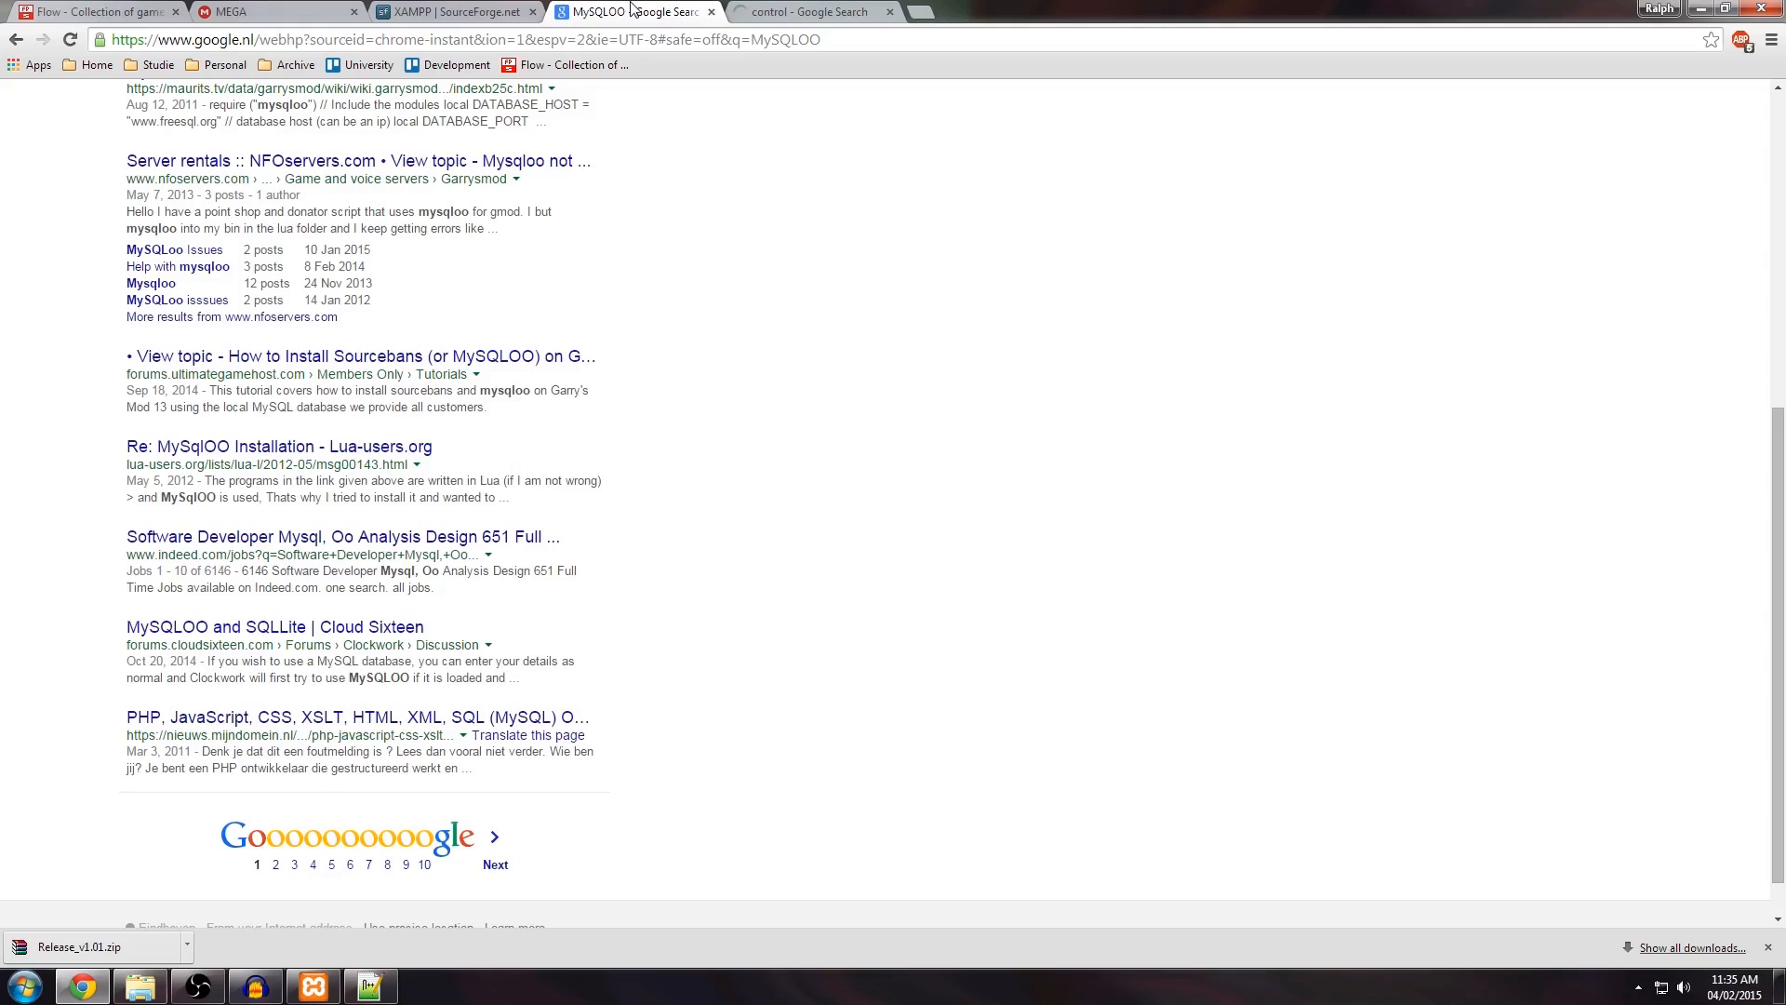
pyautogui.hotkey('ctrl', 'w')
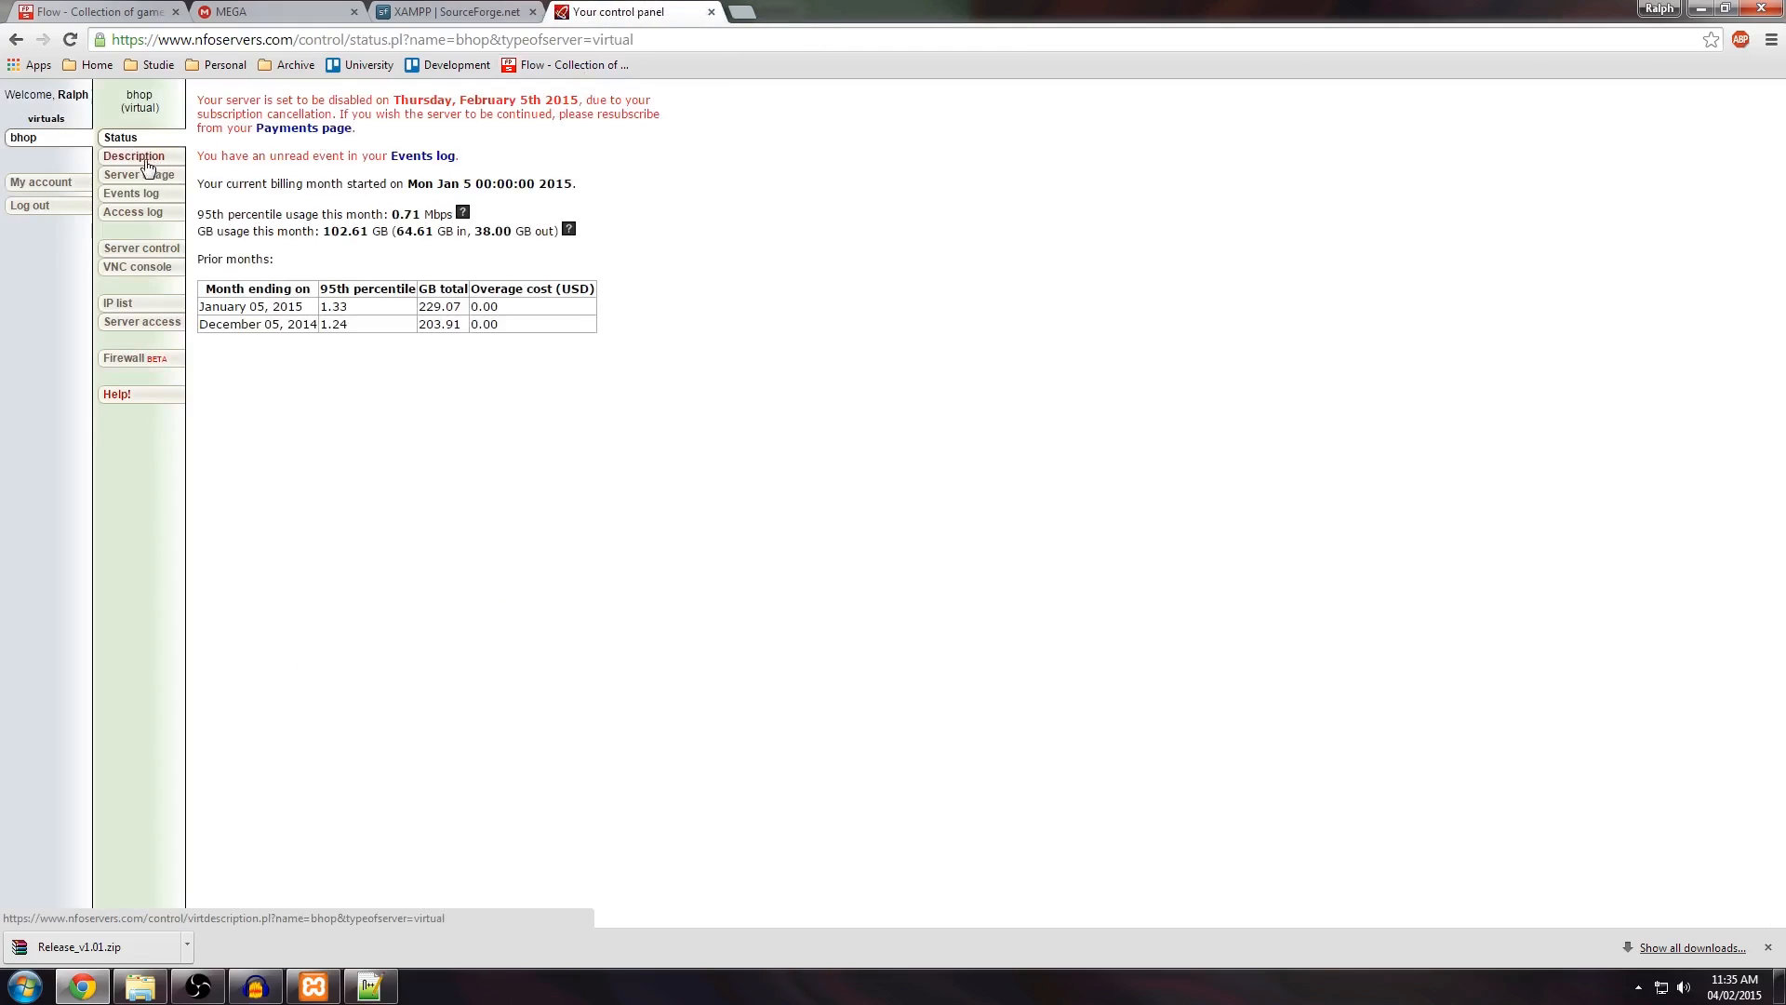
# Step: View the server control page, then close it and start a fresh tab
pyautogui.click(146, 248)
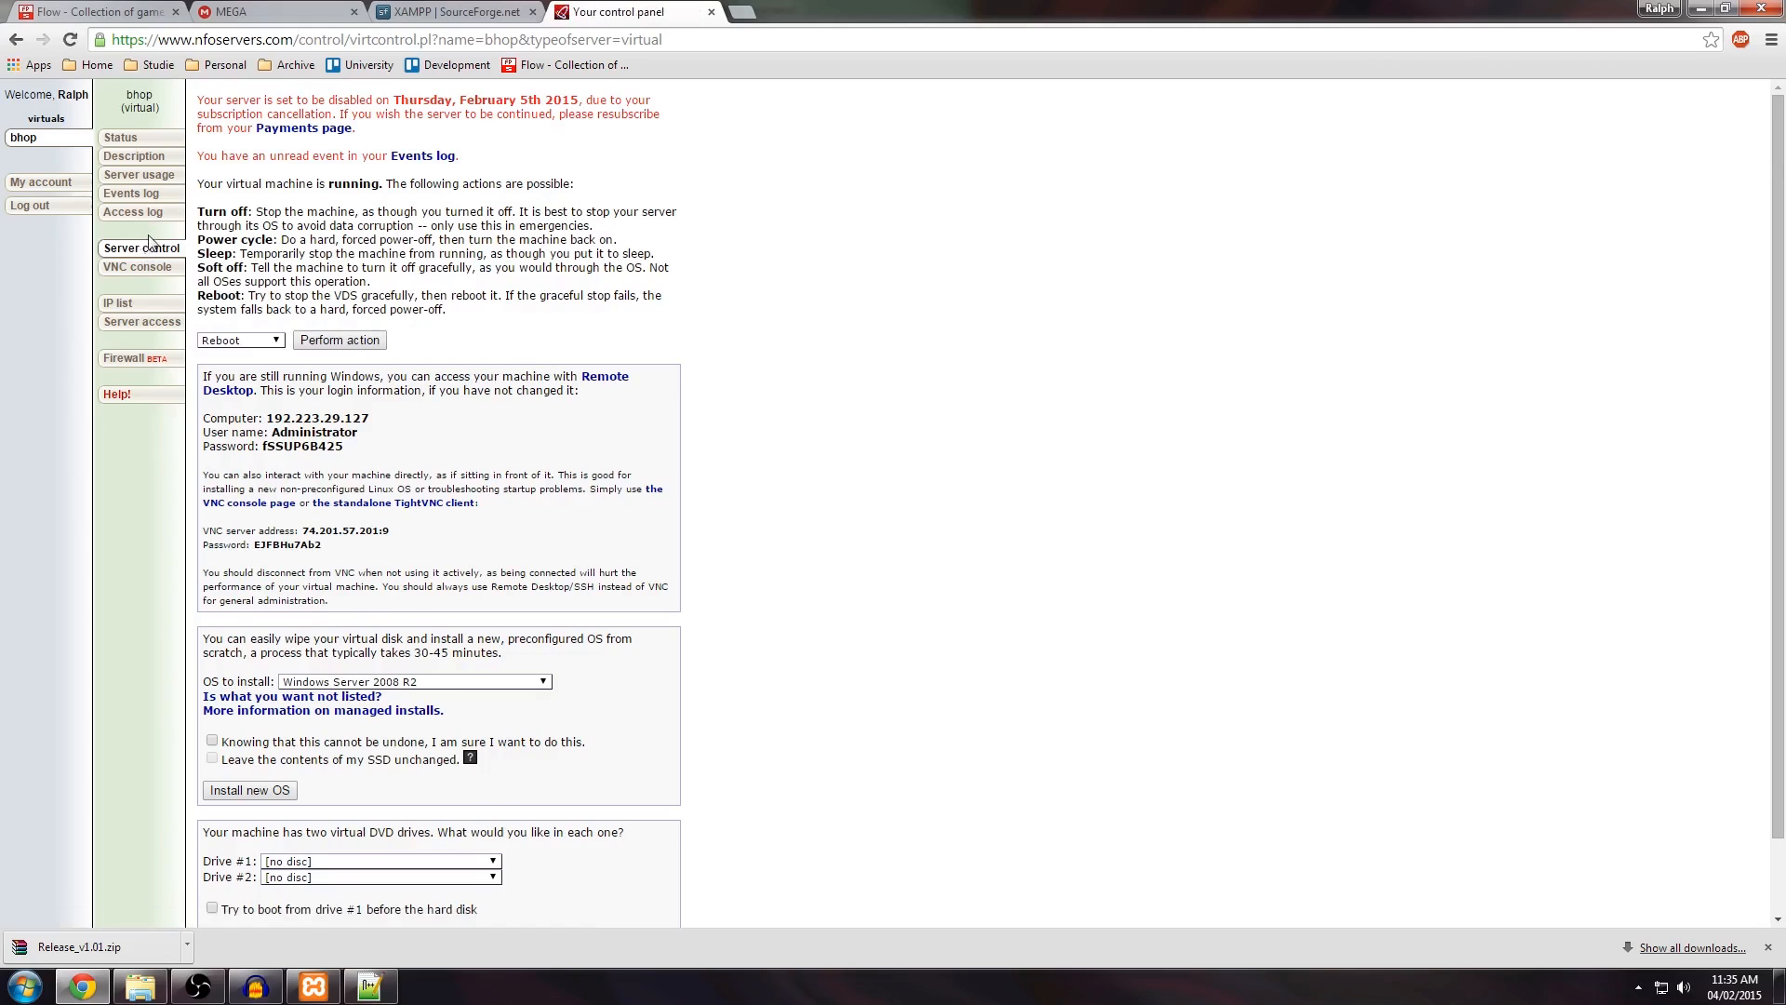
pyautogui.scroll(-1, 149, 240)
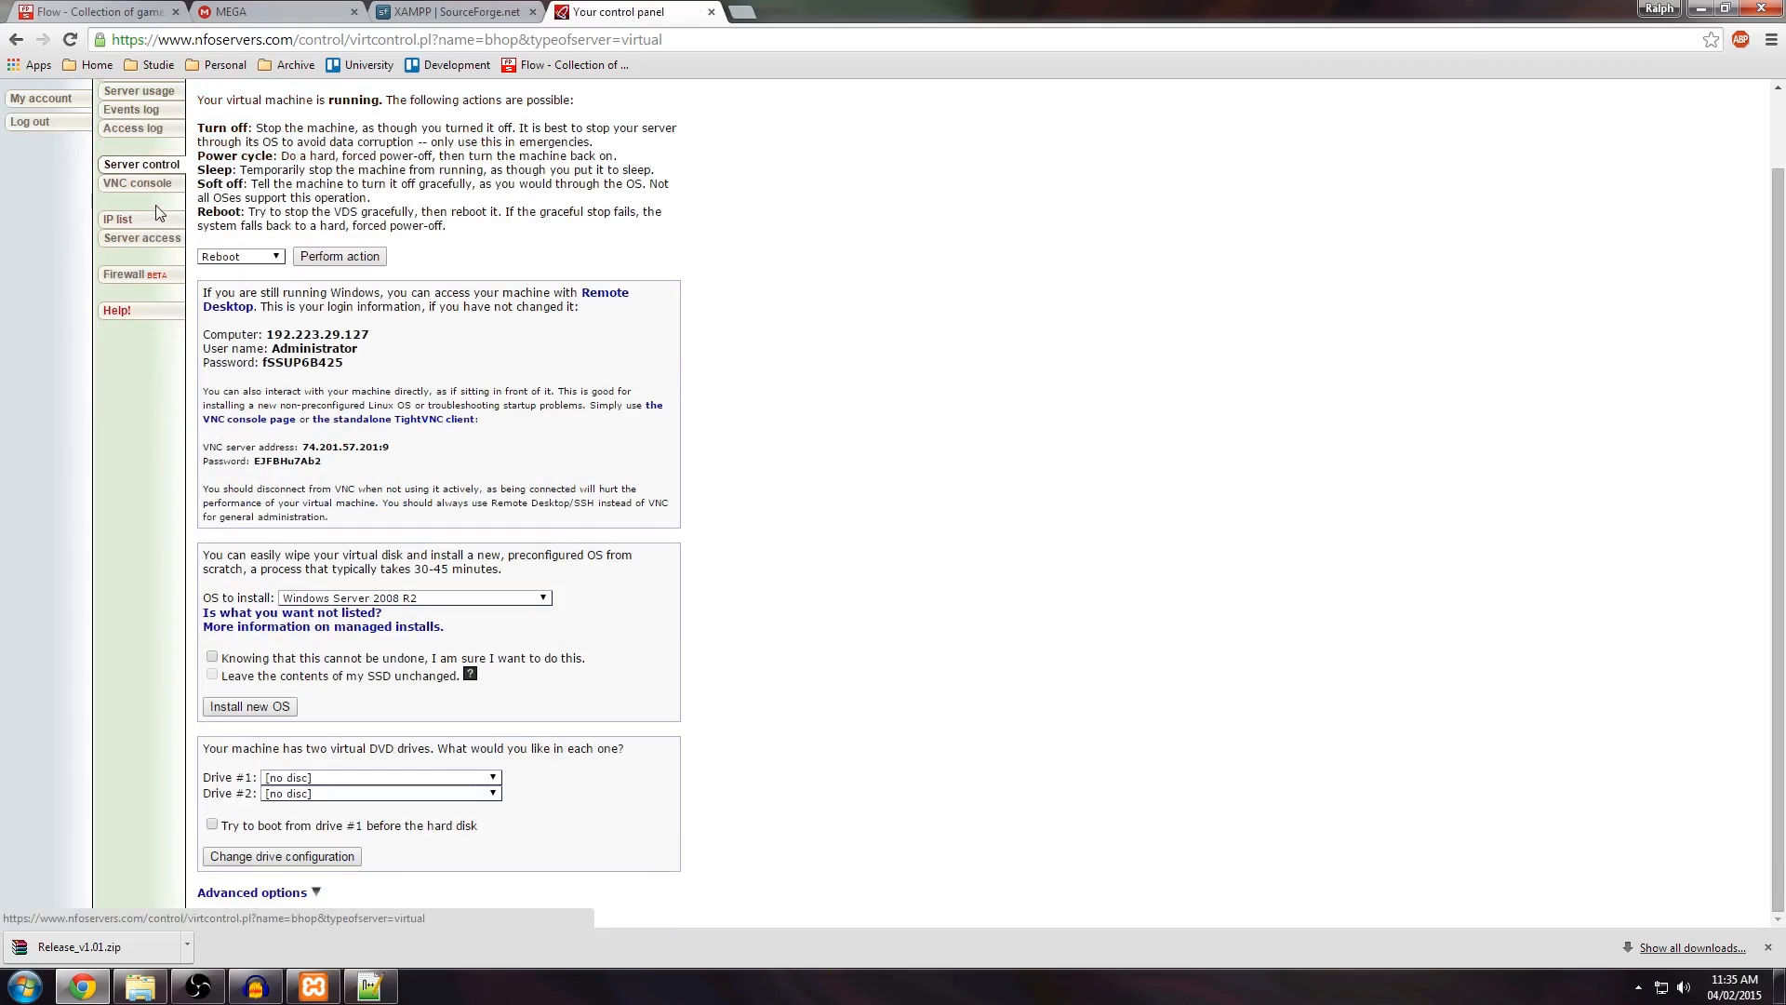
pyautogui.hotkey('ctrl', 'w')
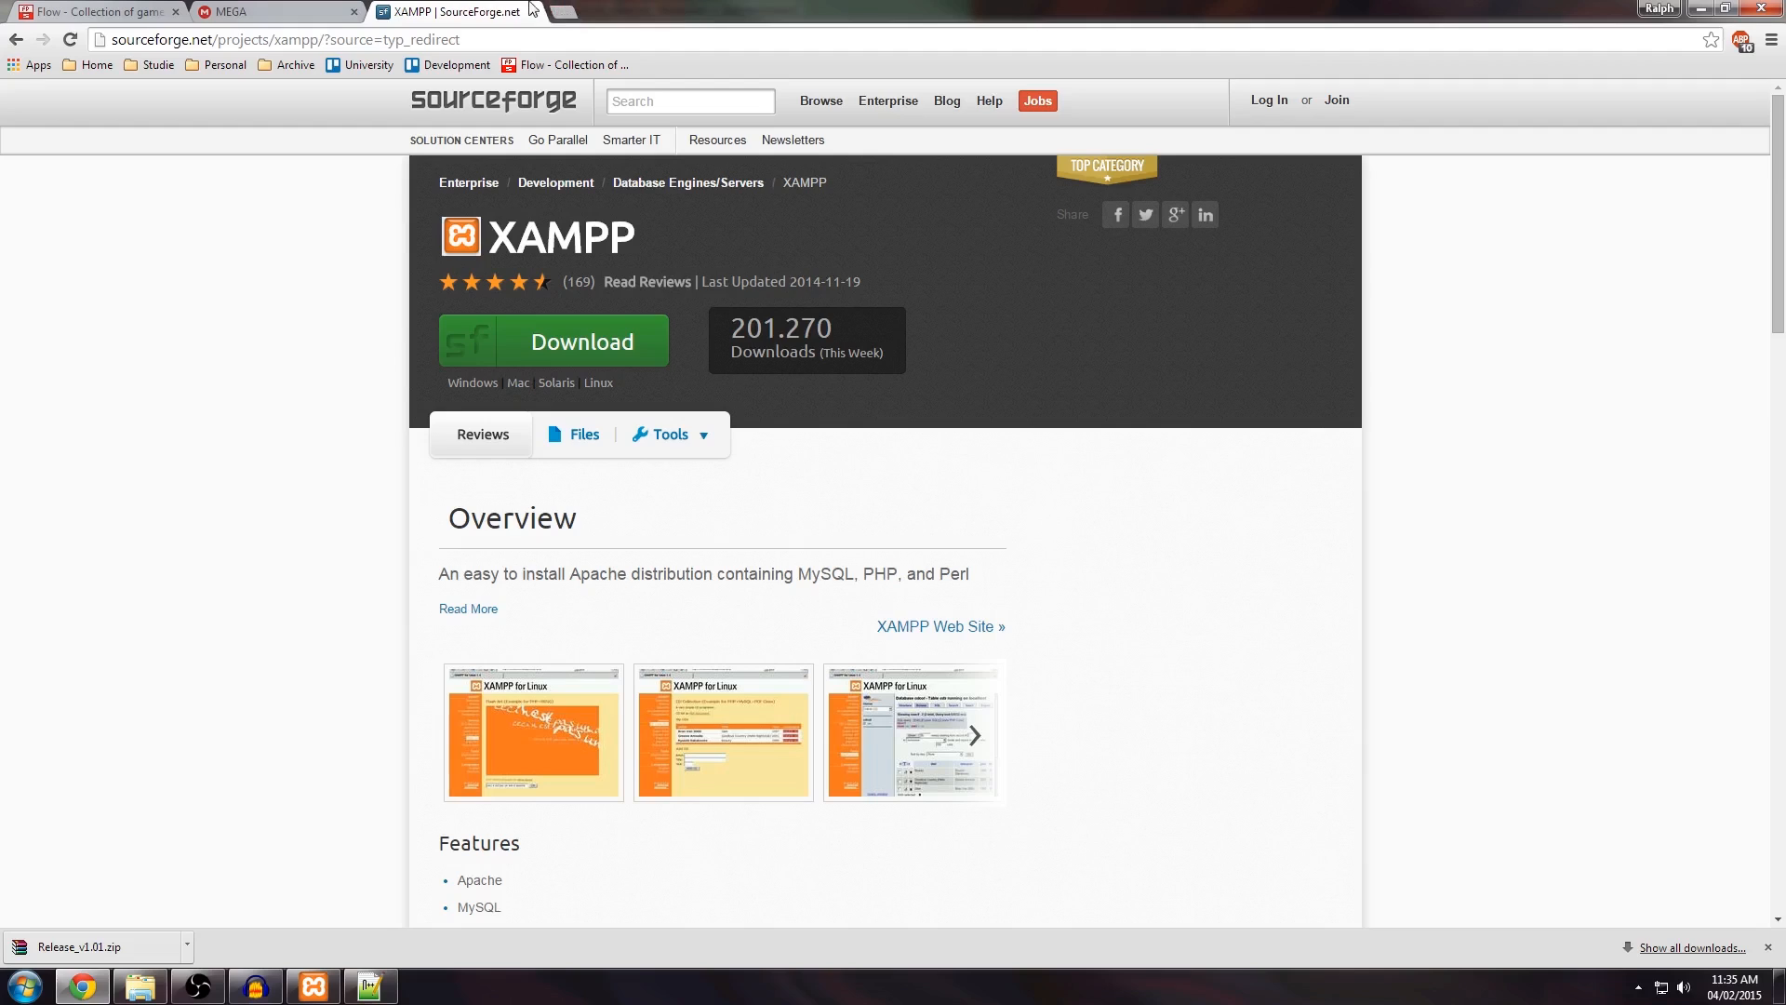
pyautogui.click(563, 13)
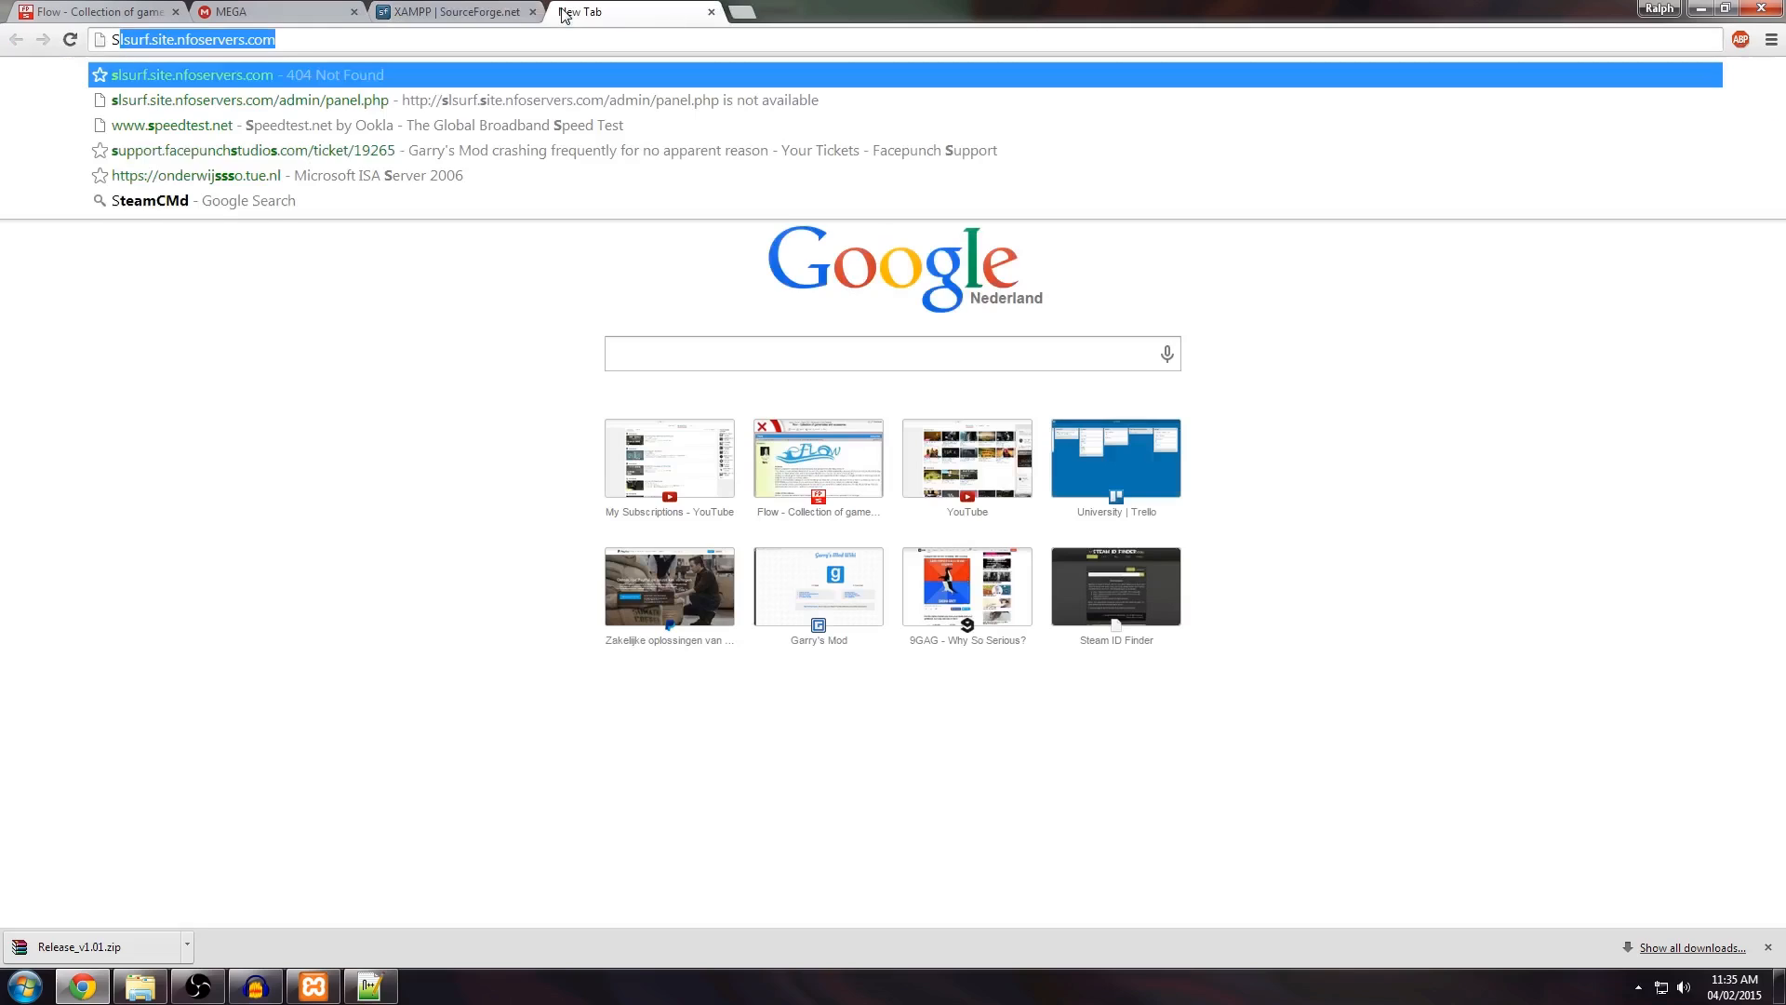
# Step: From the Flow thread, go to Gamemode & Addon Releases and find 'MySQL' on the page
pyautogui.click(798, 435)
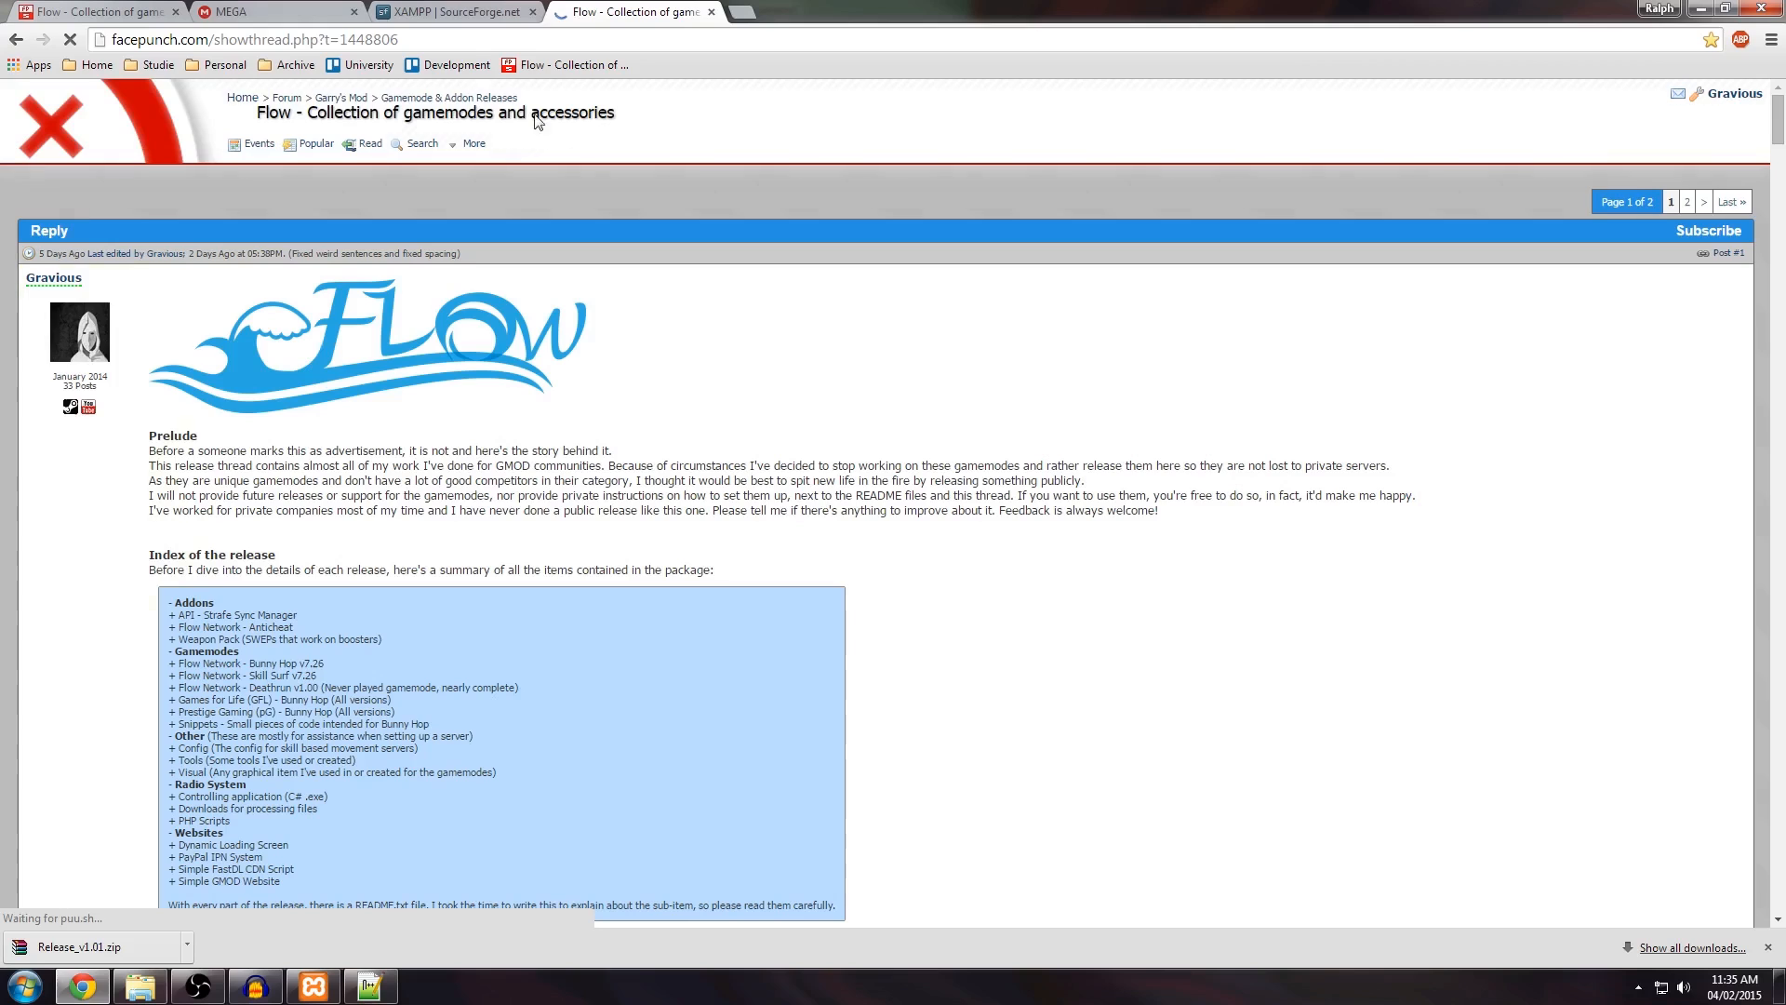
pyautogui.click(477, 99)
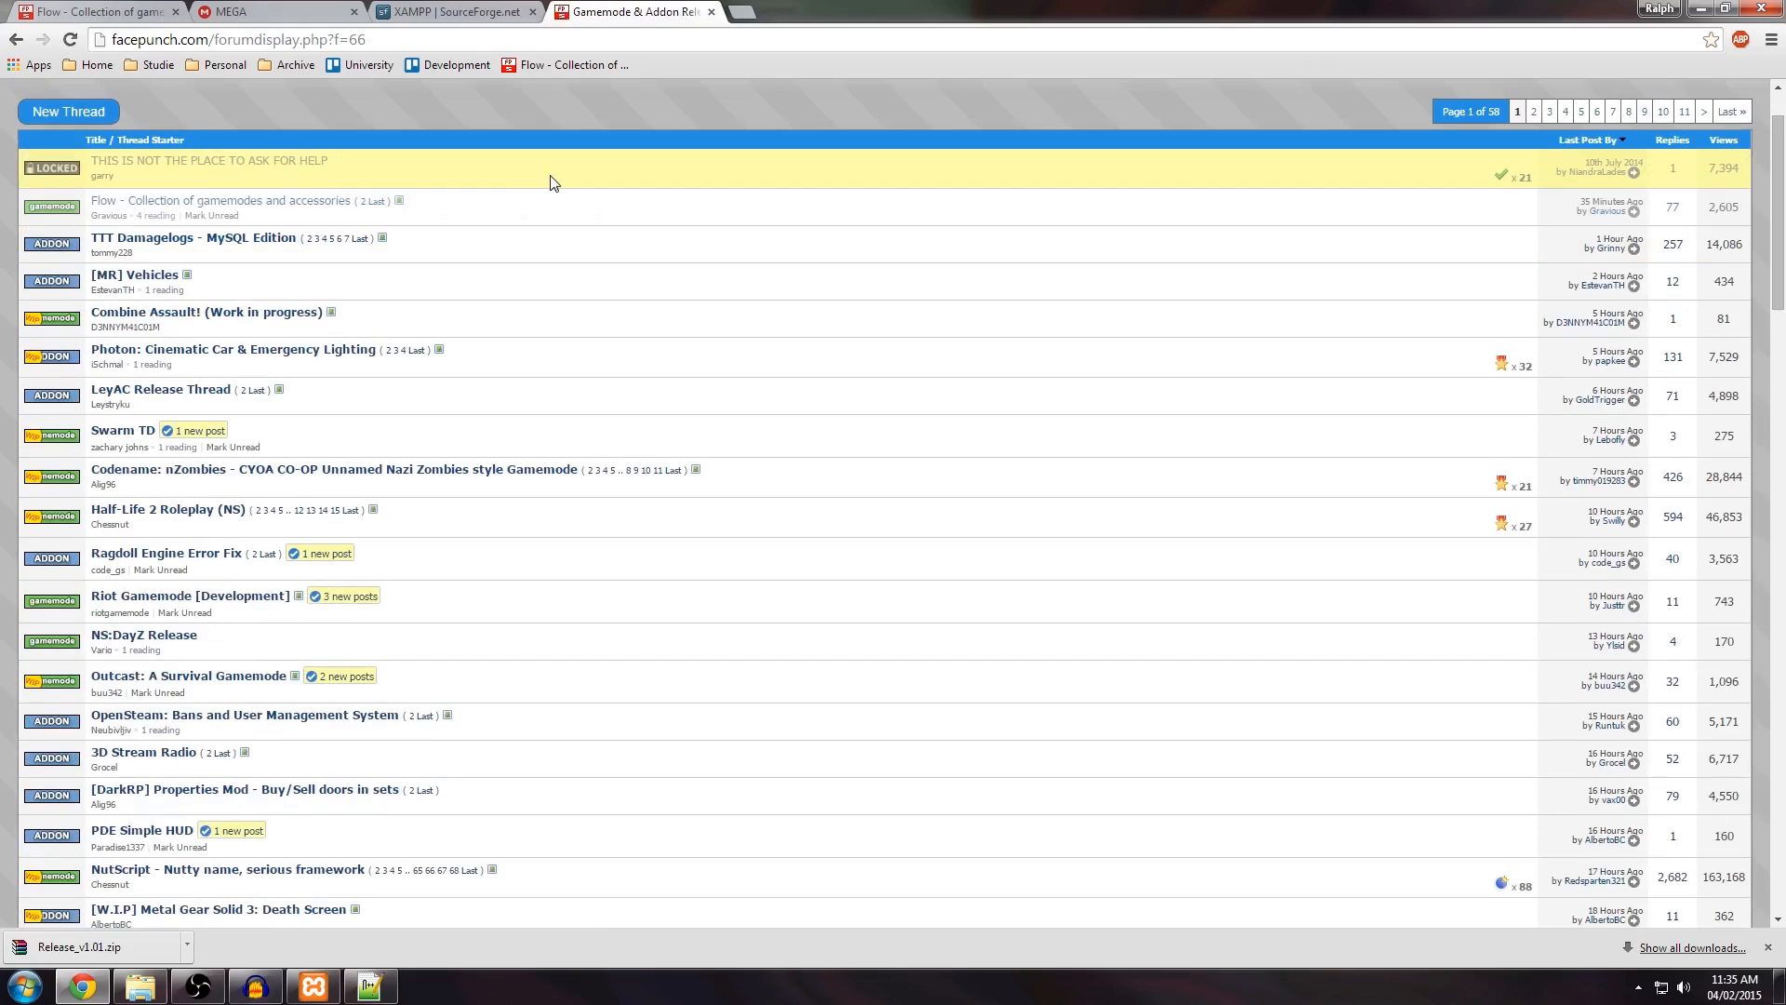
pyautogui.scroll(-1, 554, 182)
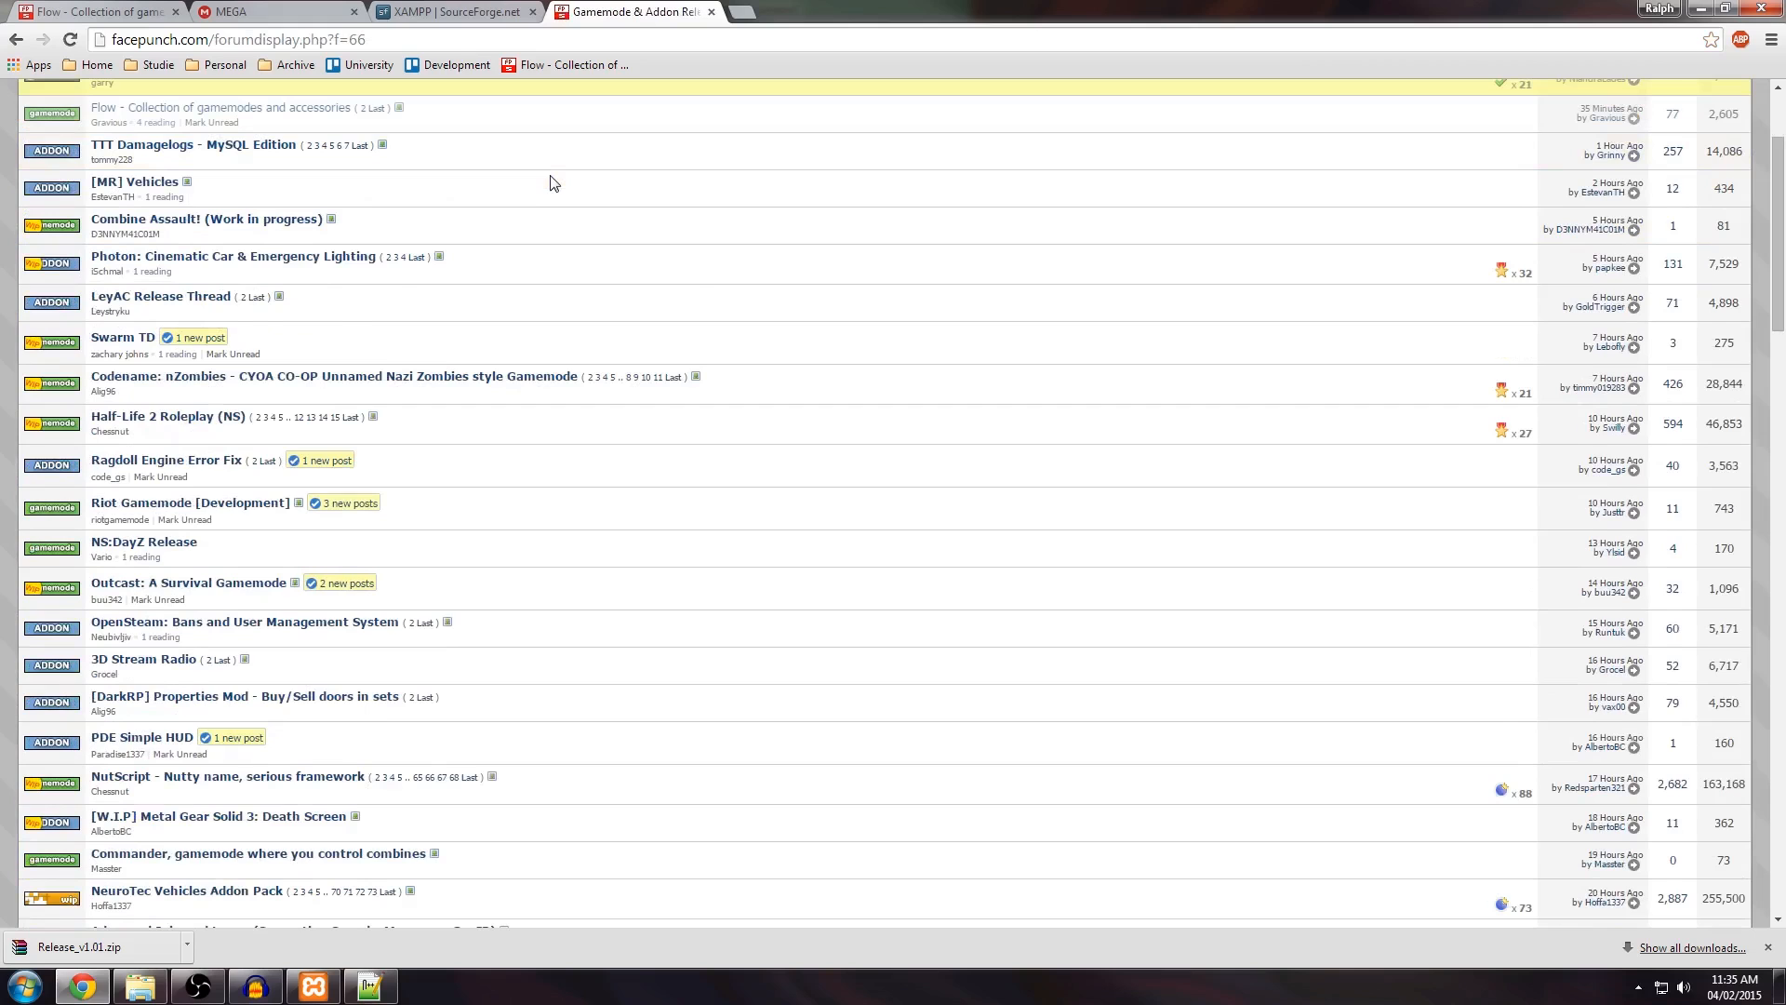
pyautogui.scroll(-1, 553, 182)
pyautogui.scroll(-4, 553, 182)
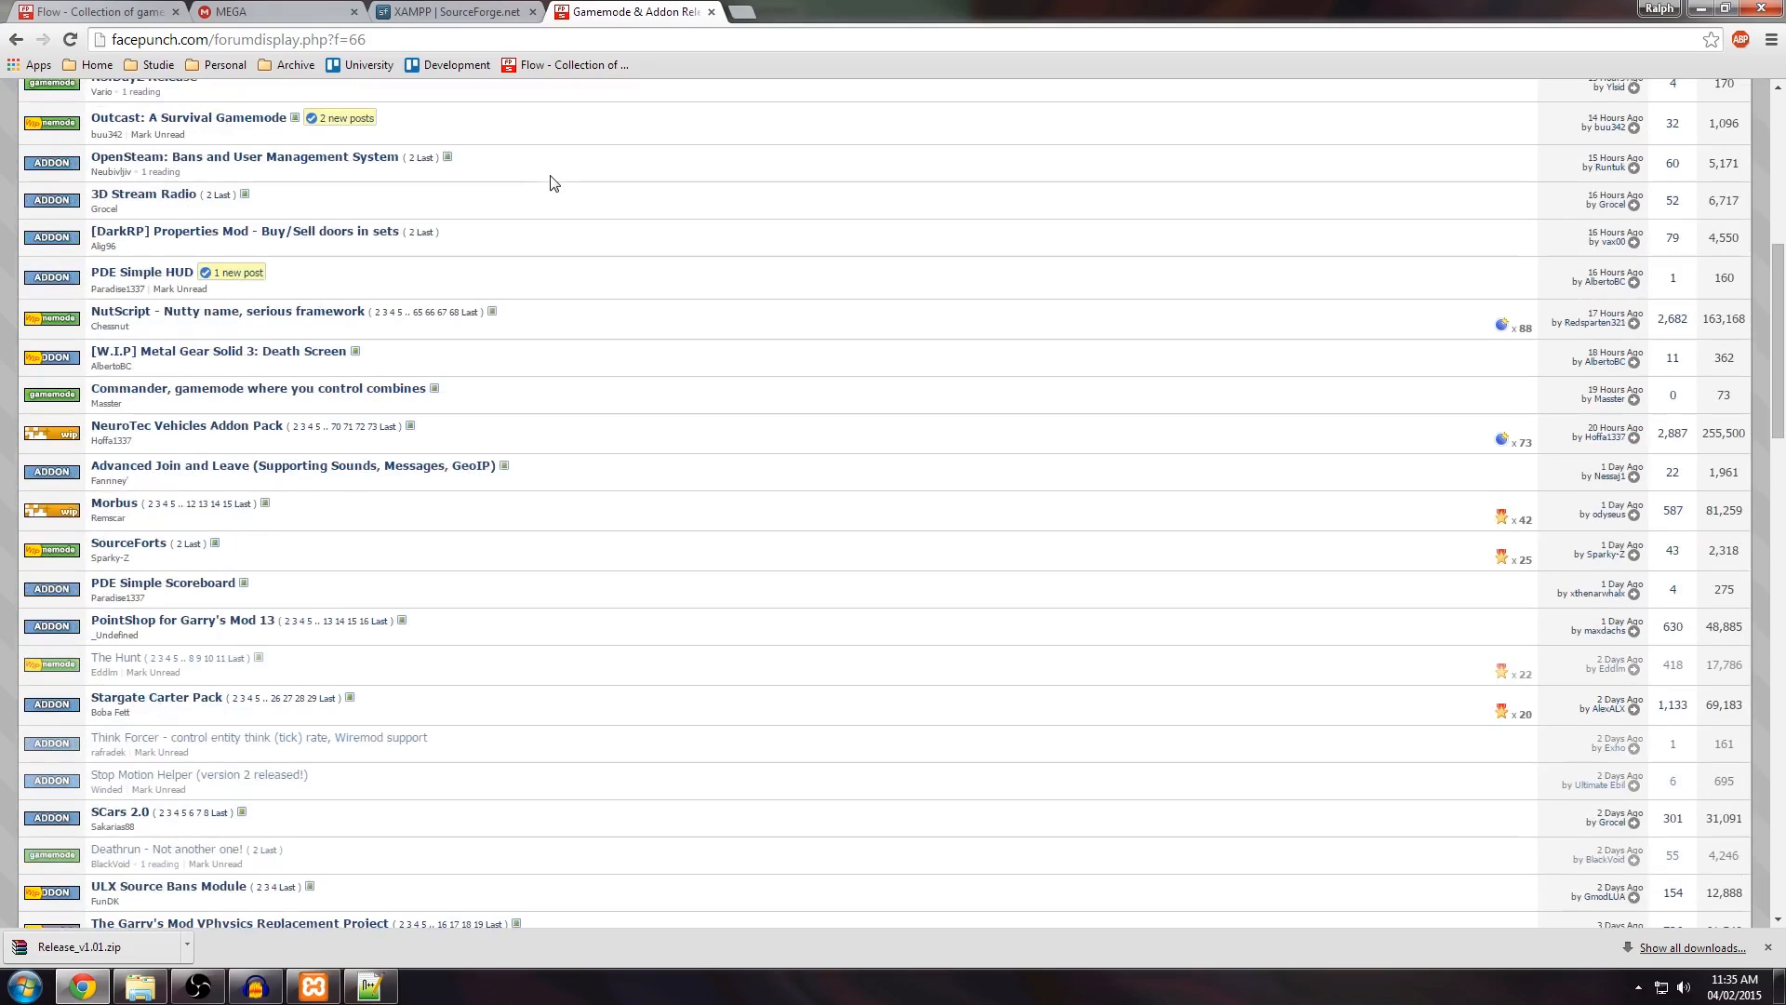
pyautogui.scroll(-5, 553, 182)
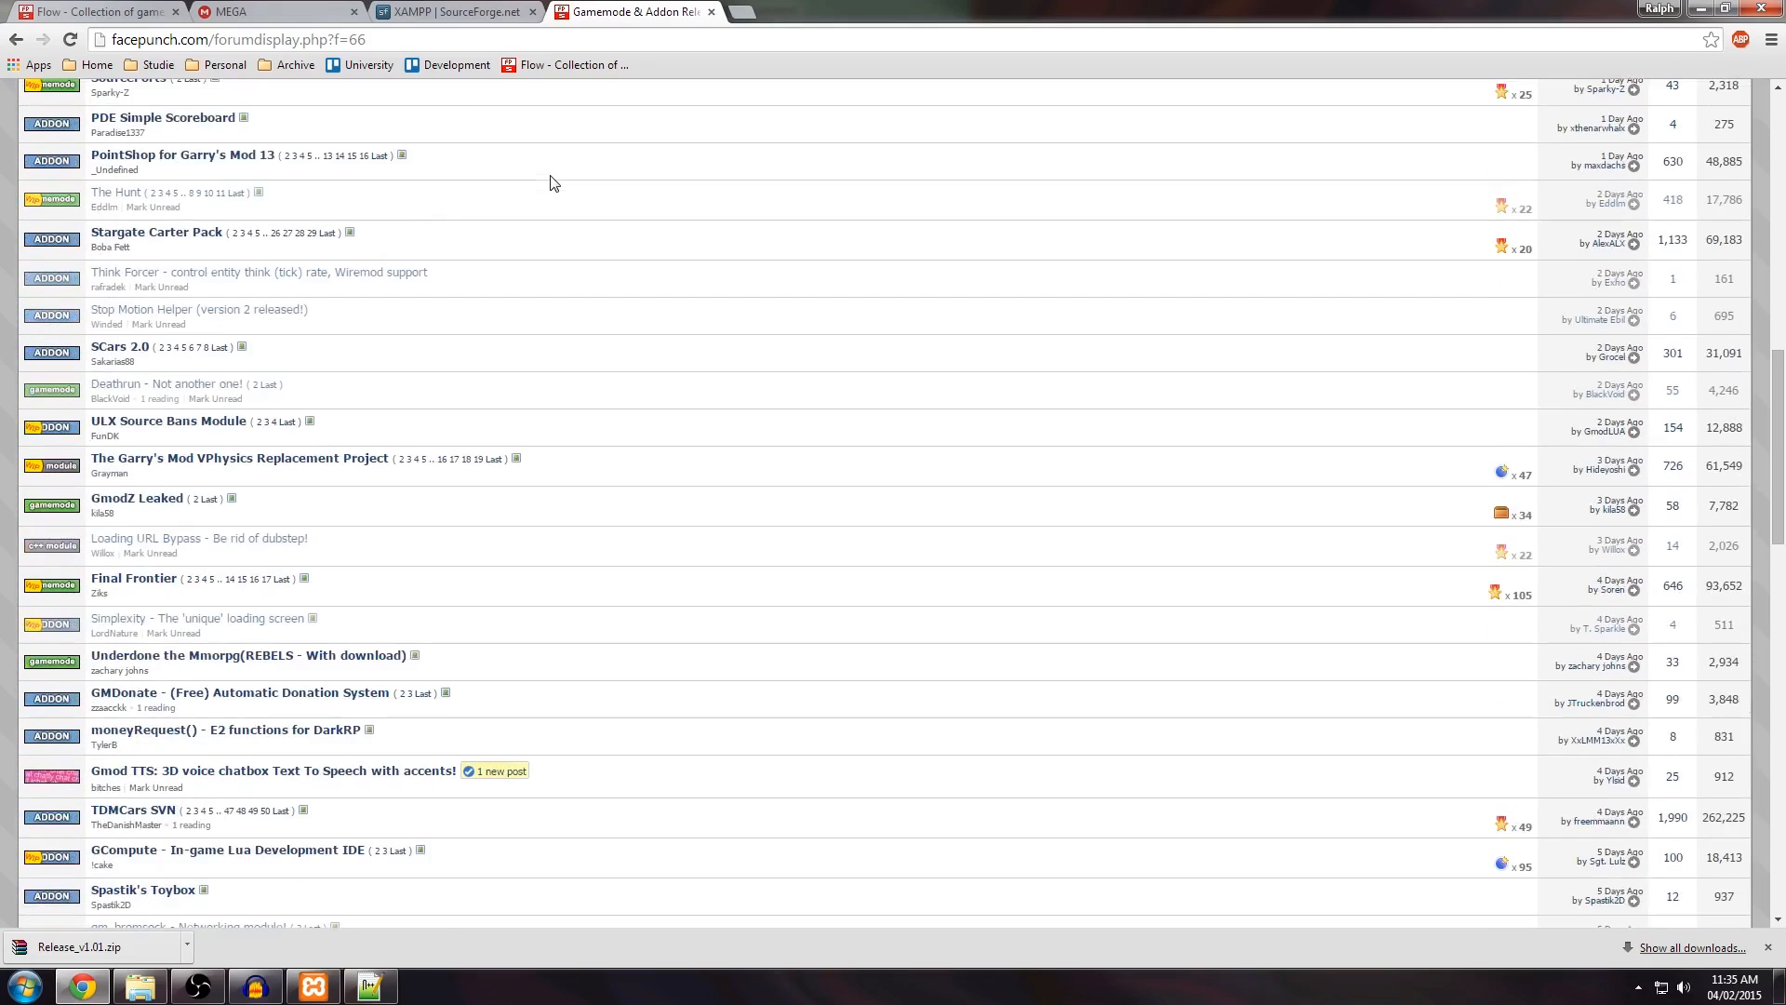
pyautogui.hotkey('ctrl', 'f')
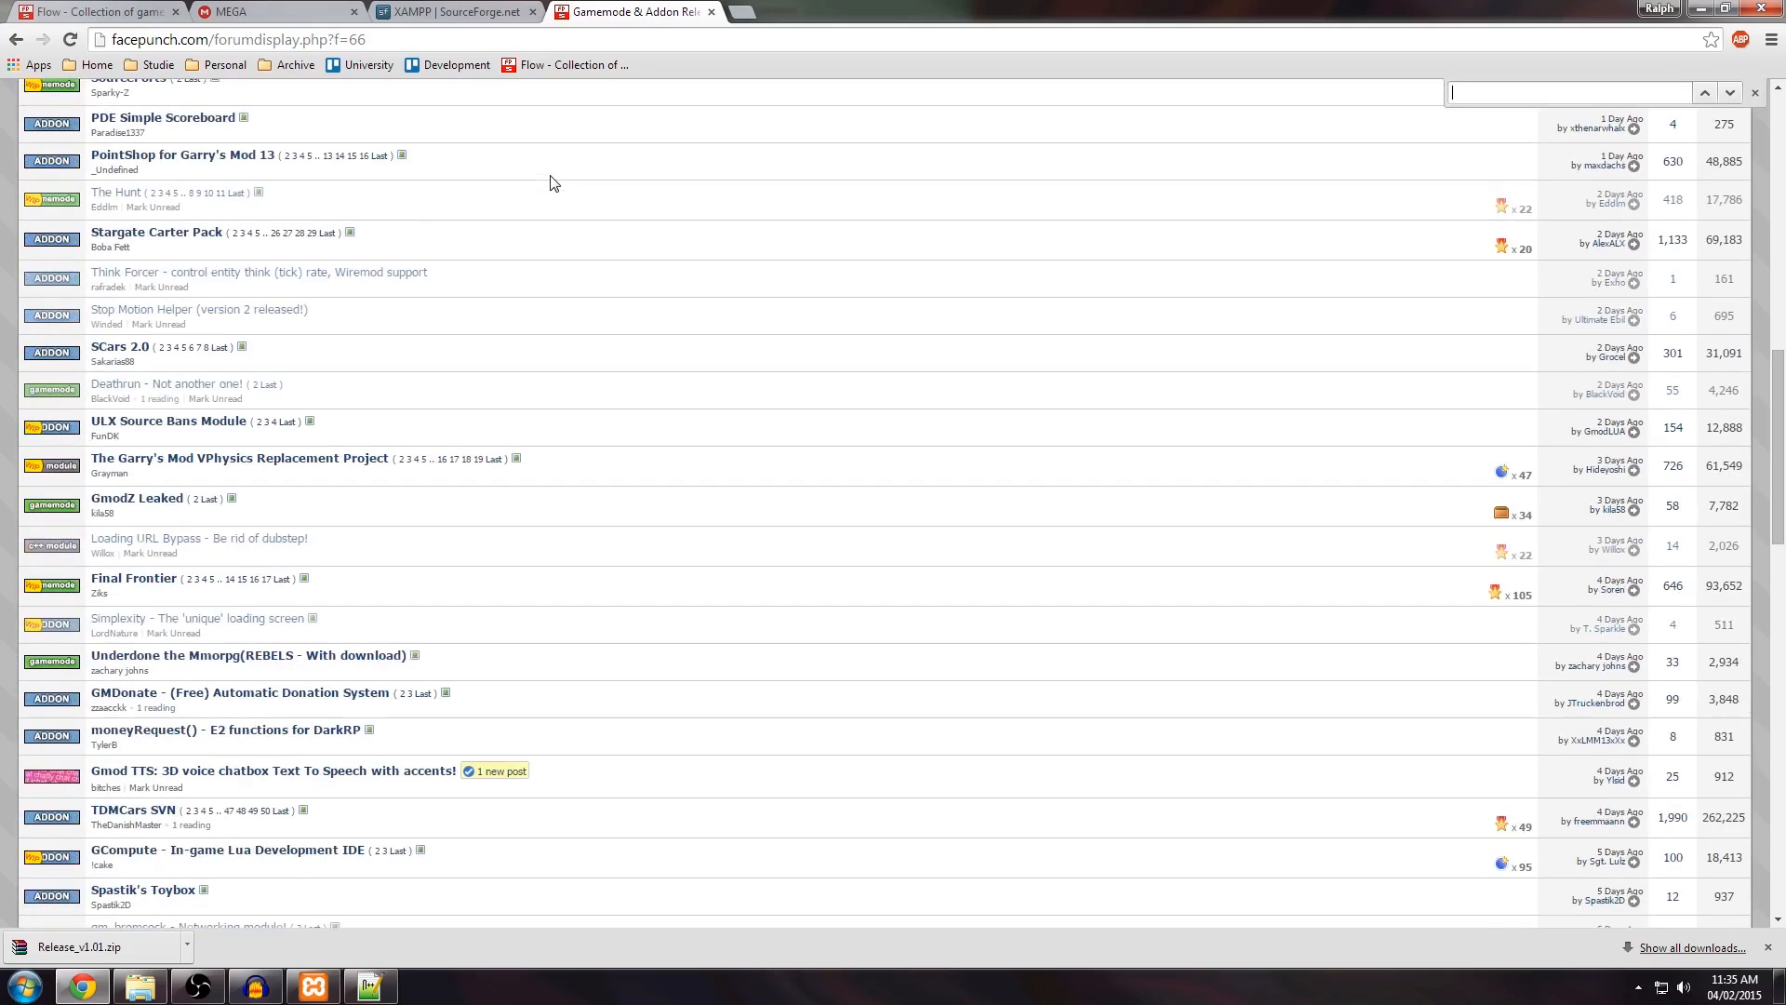
pyautogui.write('MySQL')
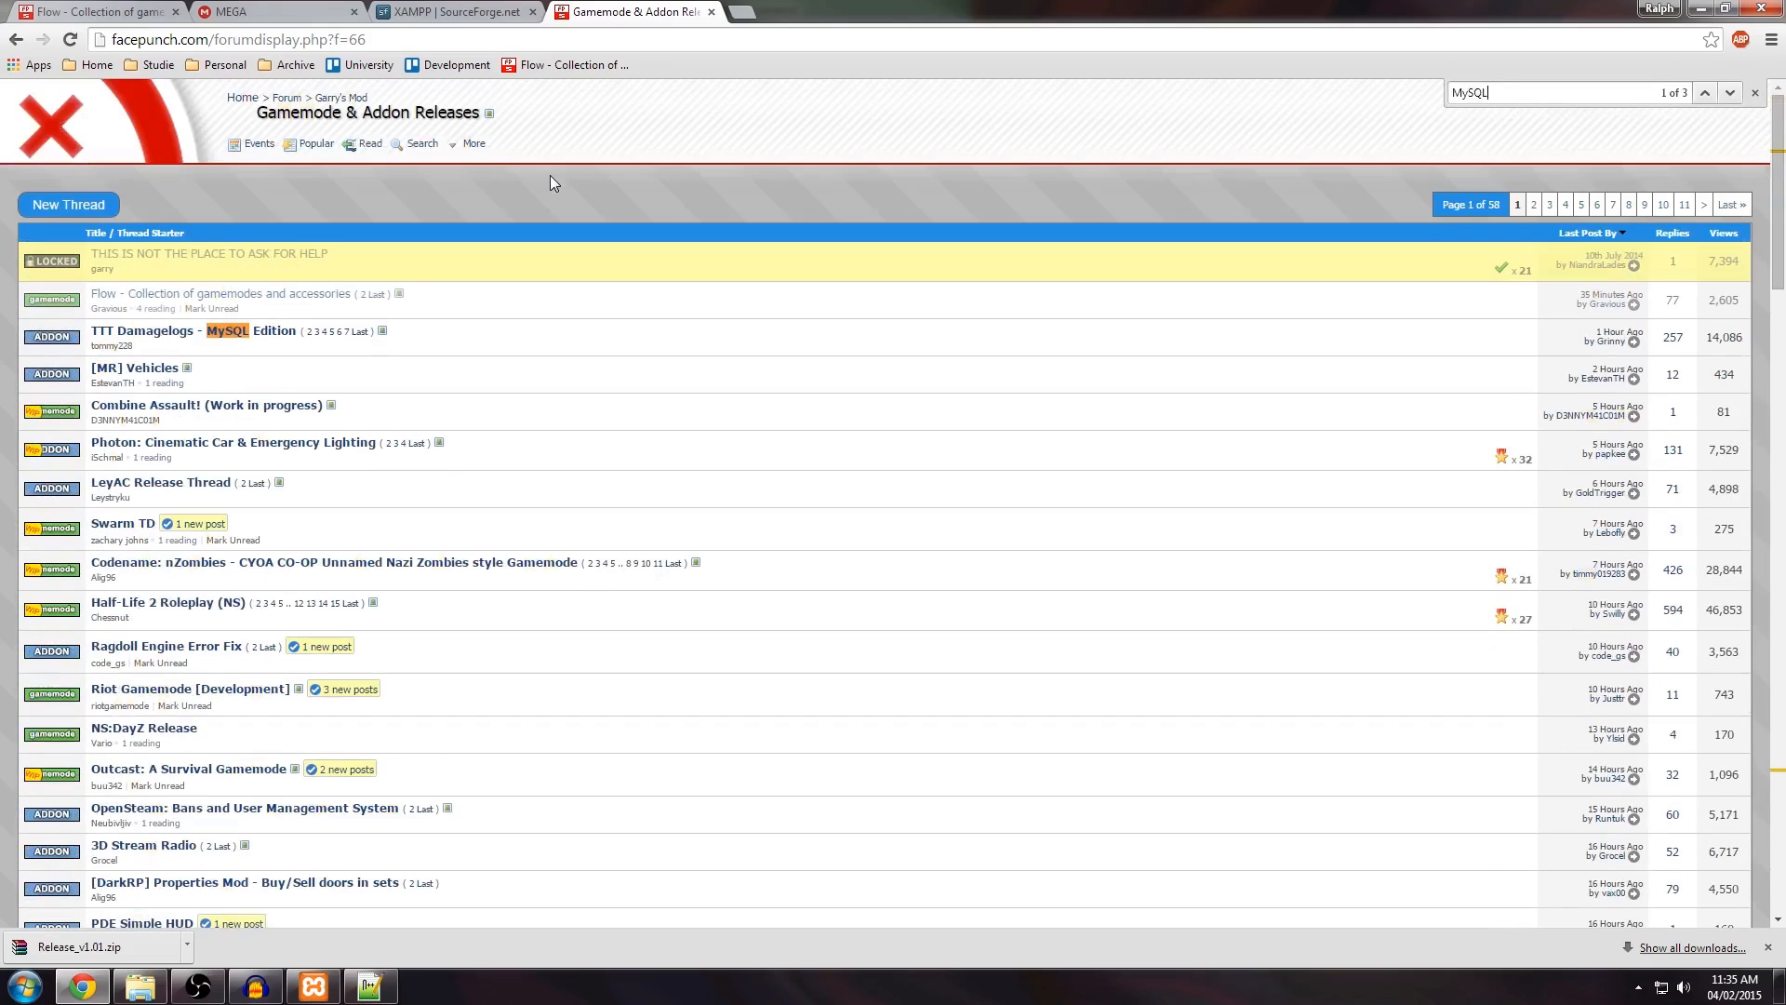
pyautogui.press('Return')
pyautogui.press('Return')
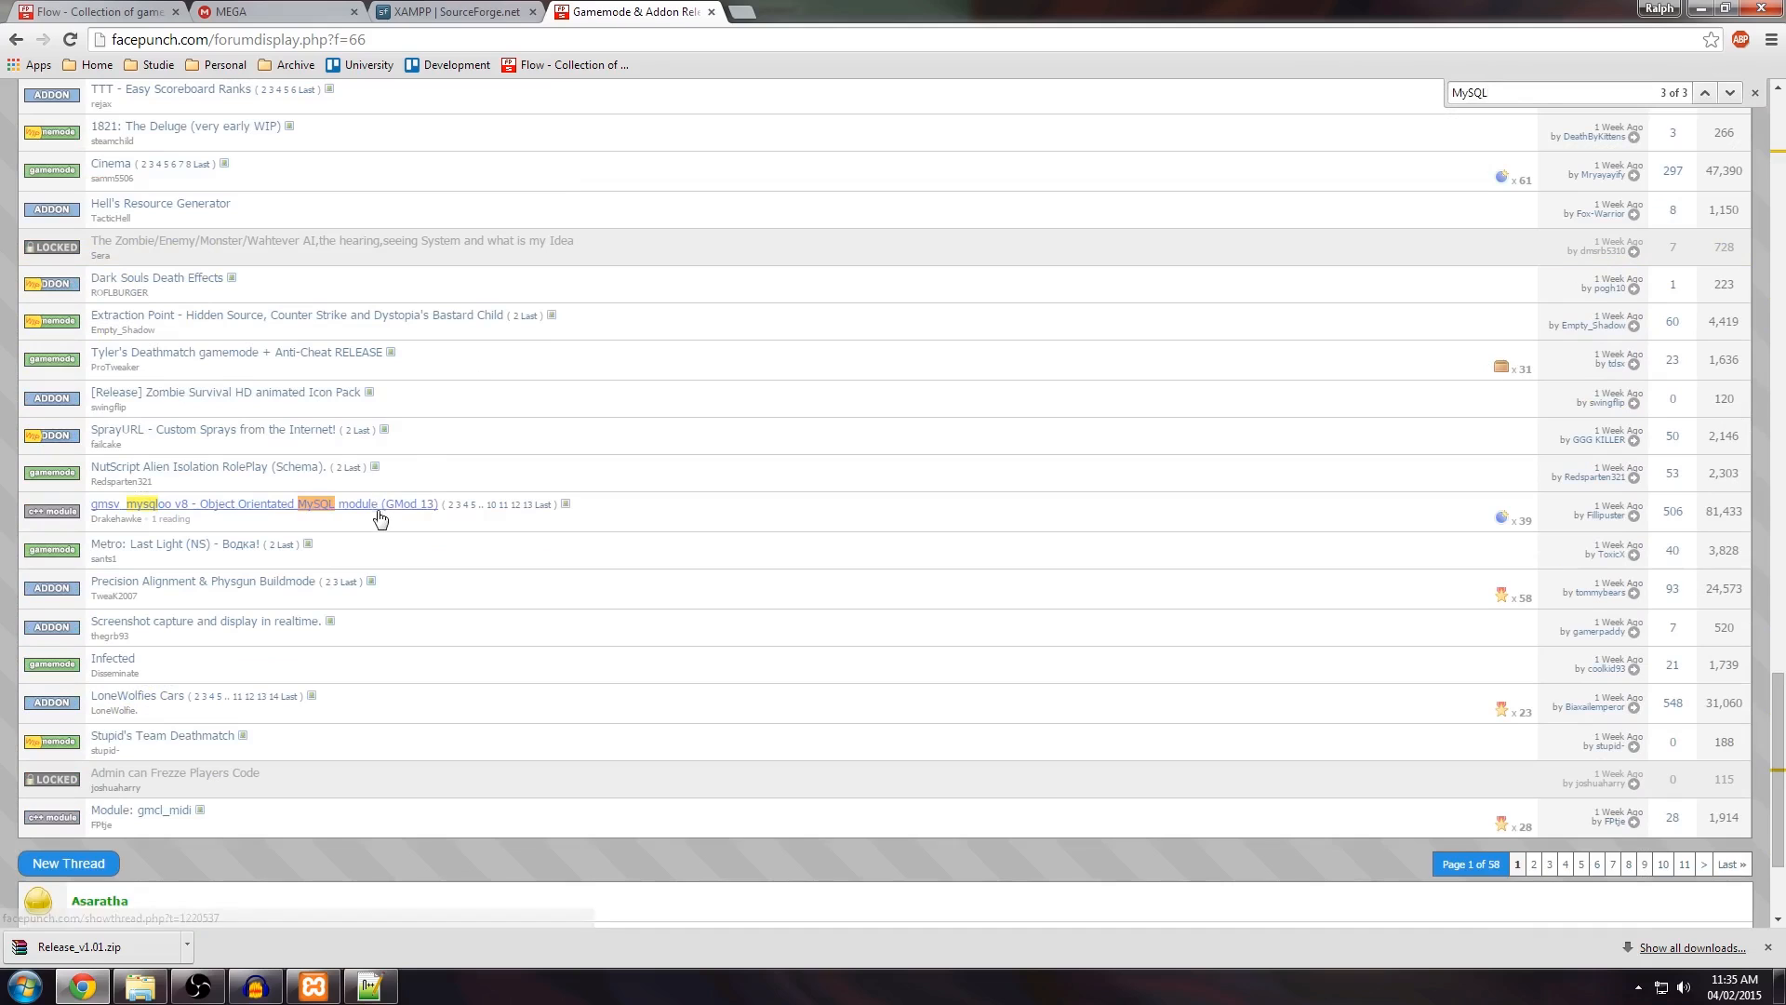
# Step: Open the mysqloo v8 thread and follow its link to the updated module thread
pyautogui.middleClick(541, 511)
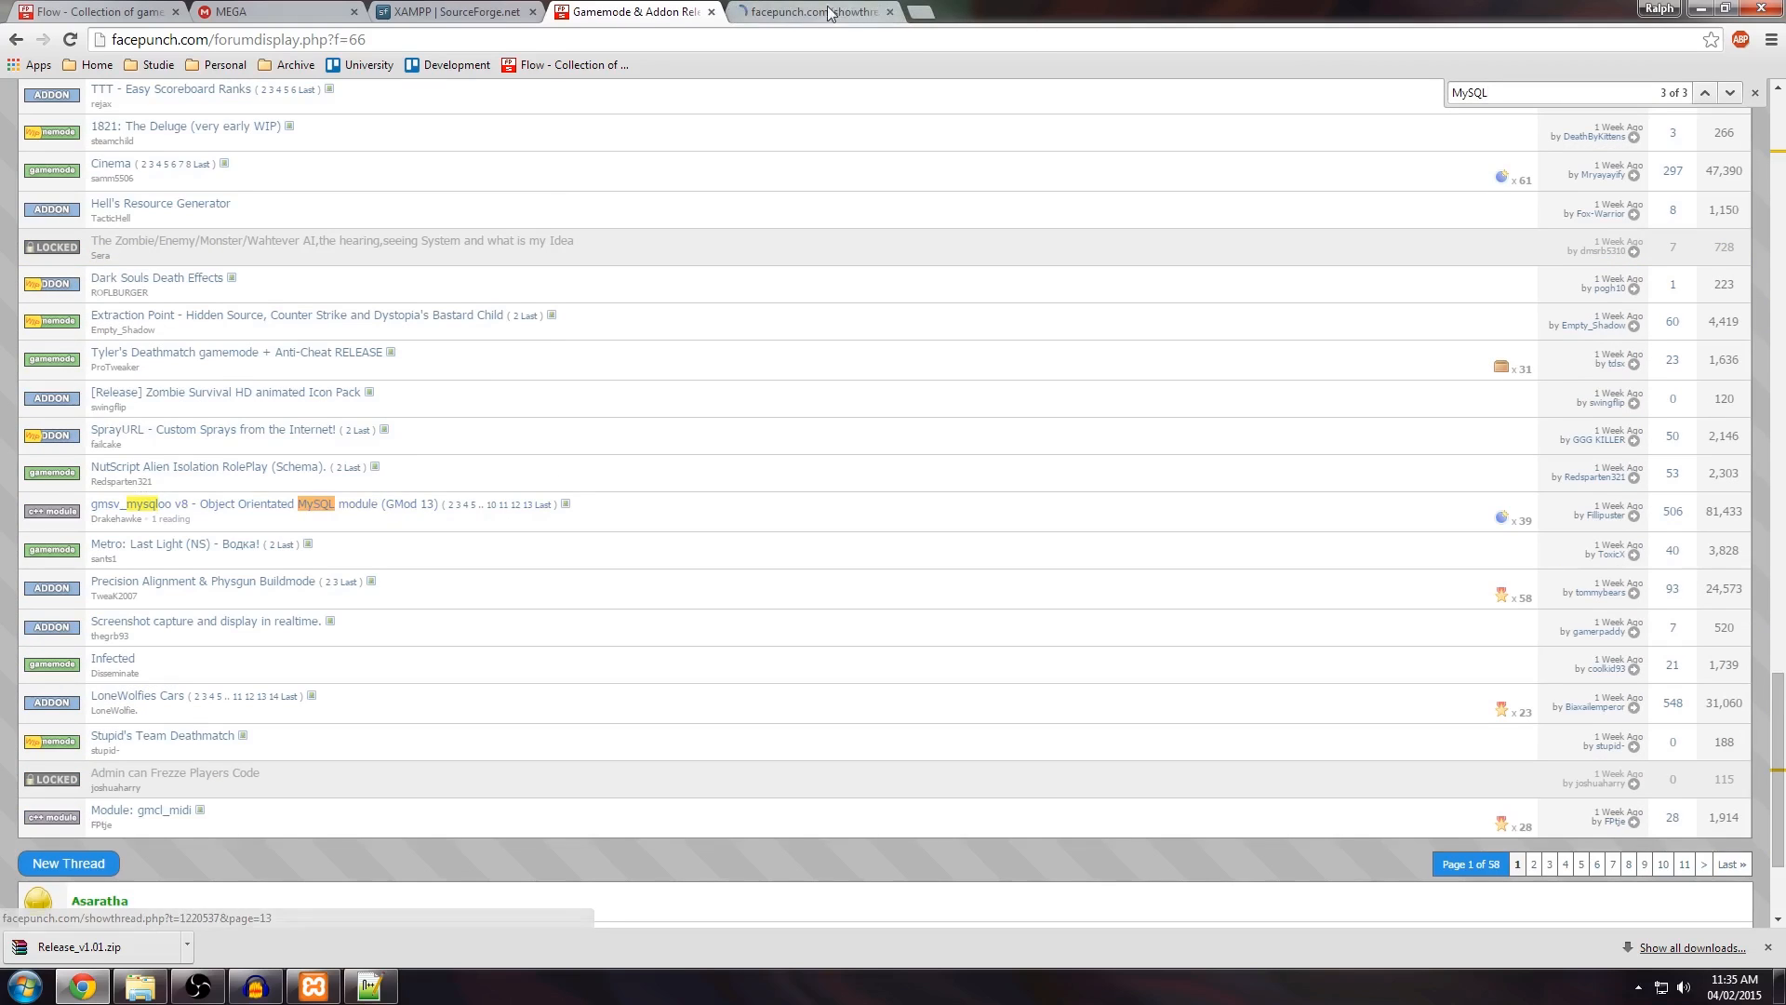
pyautogui.hotkey('ctrl', 'Tab')
pyautogui.scroll(-10, 712, 408)
pyautogui.scroll(-6, 711, 408)
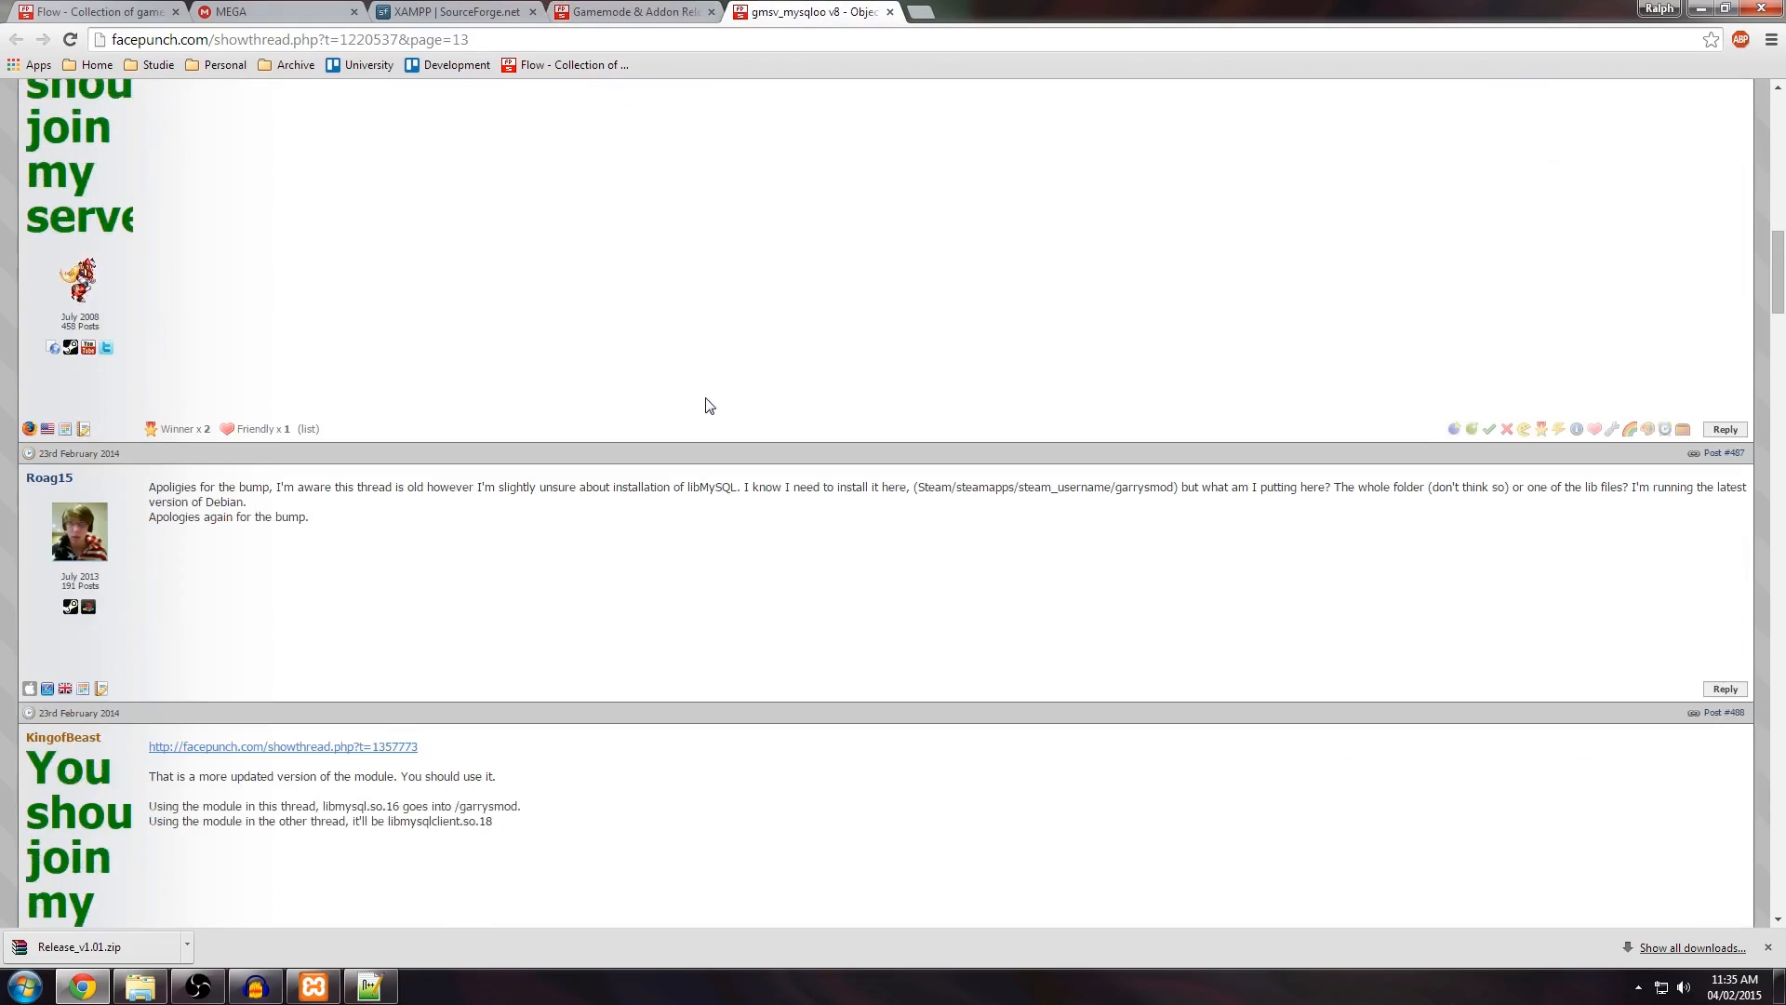
pyautogui.click(394, 468)
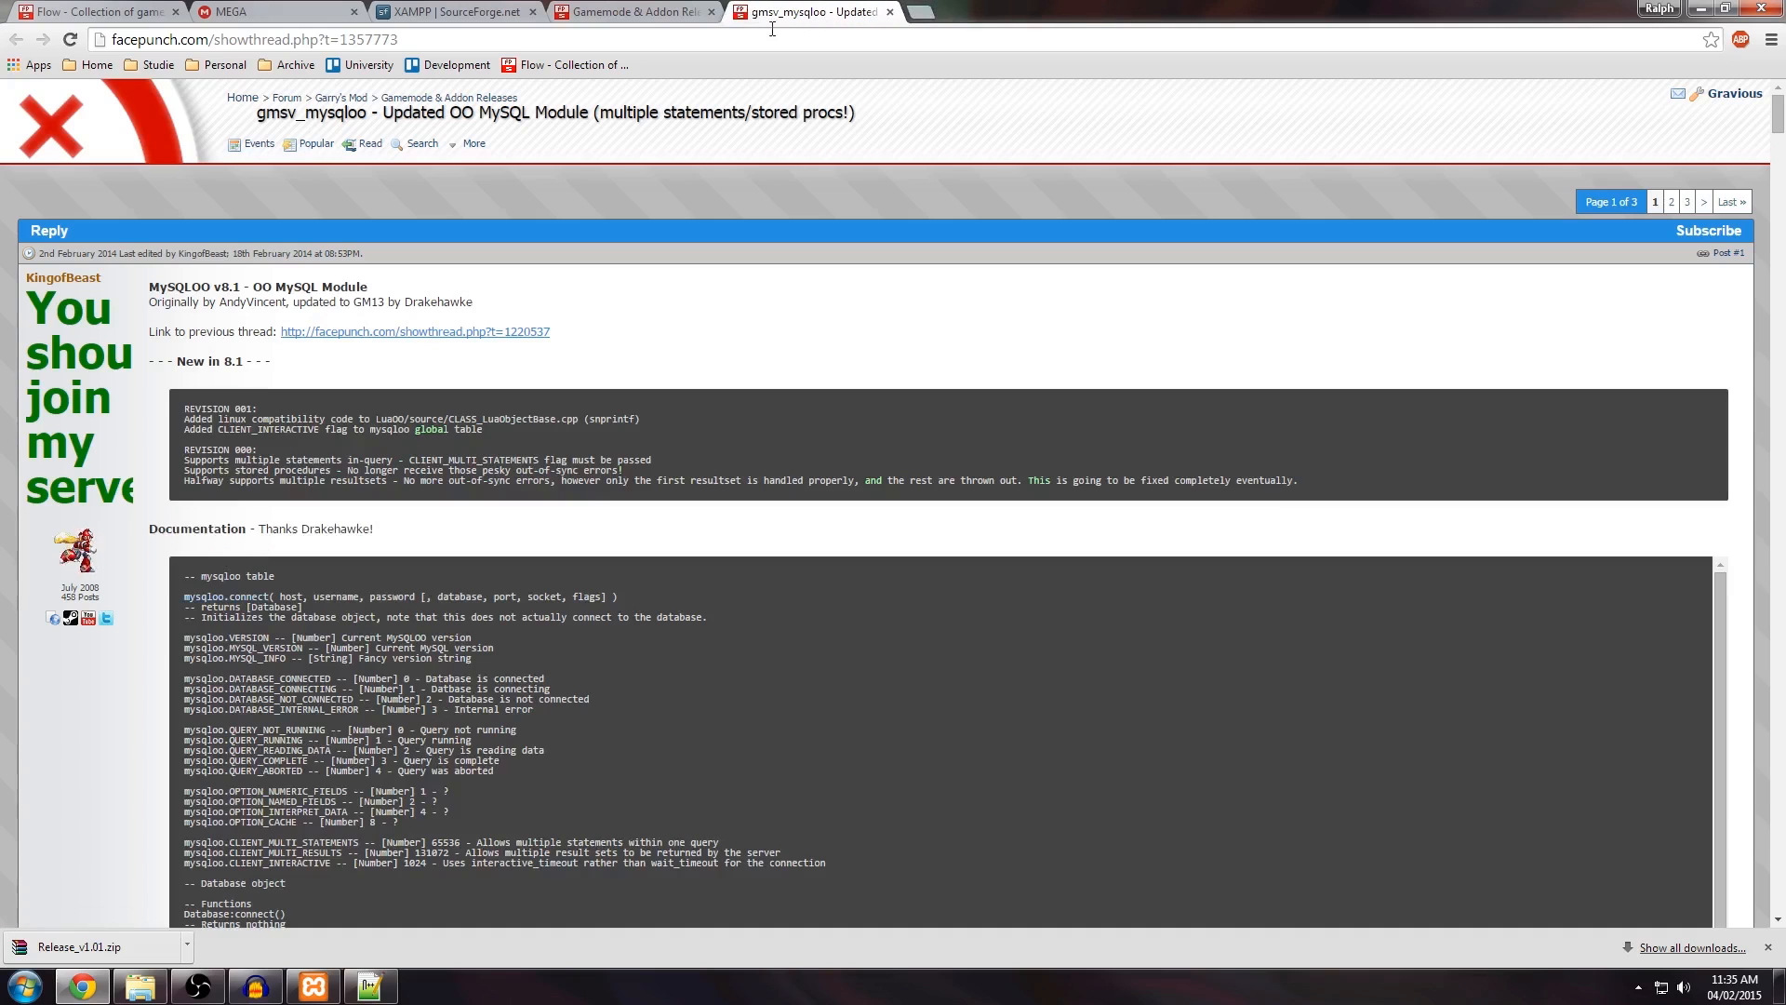
pyautogui.click(649, 15)
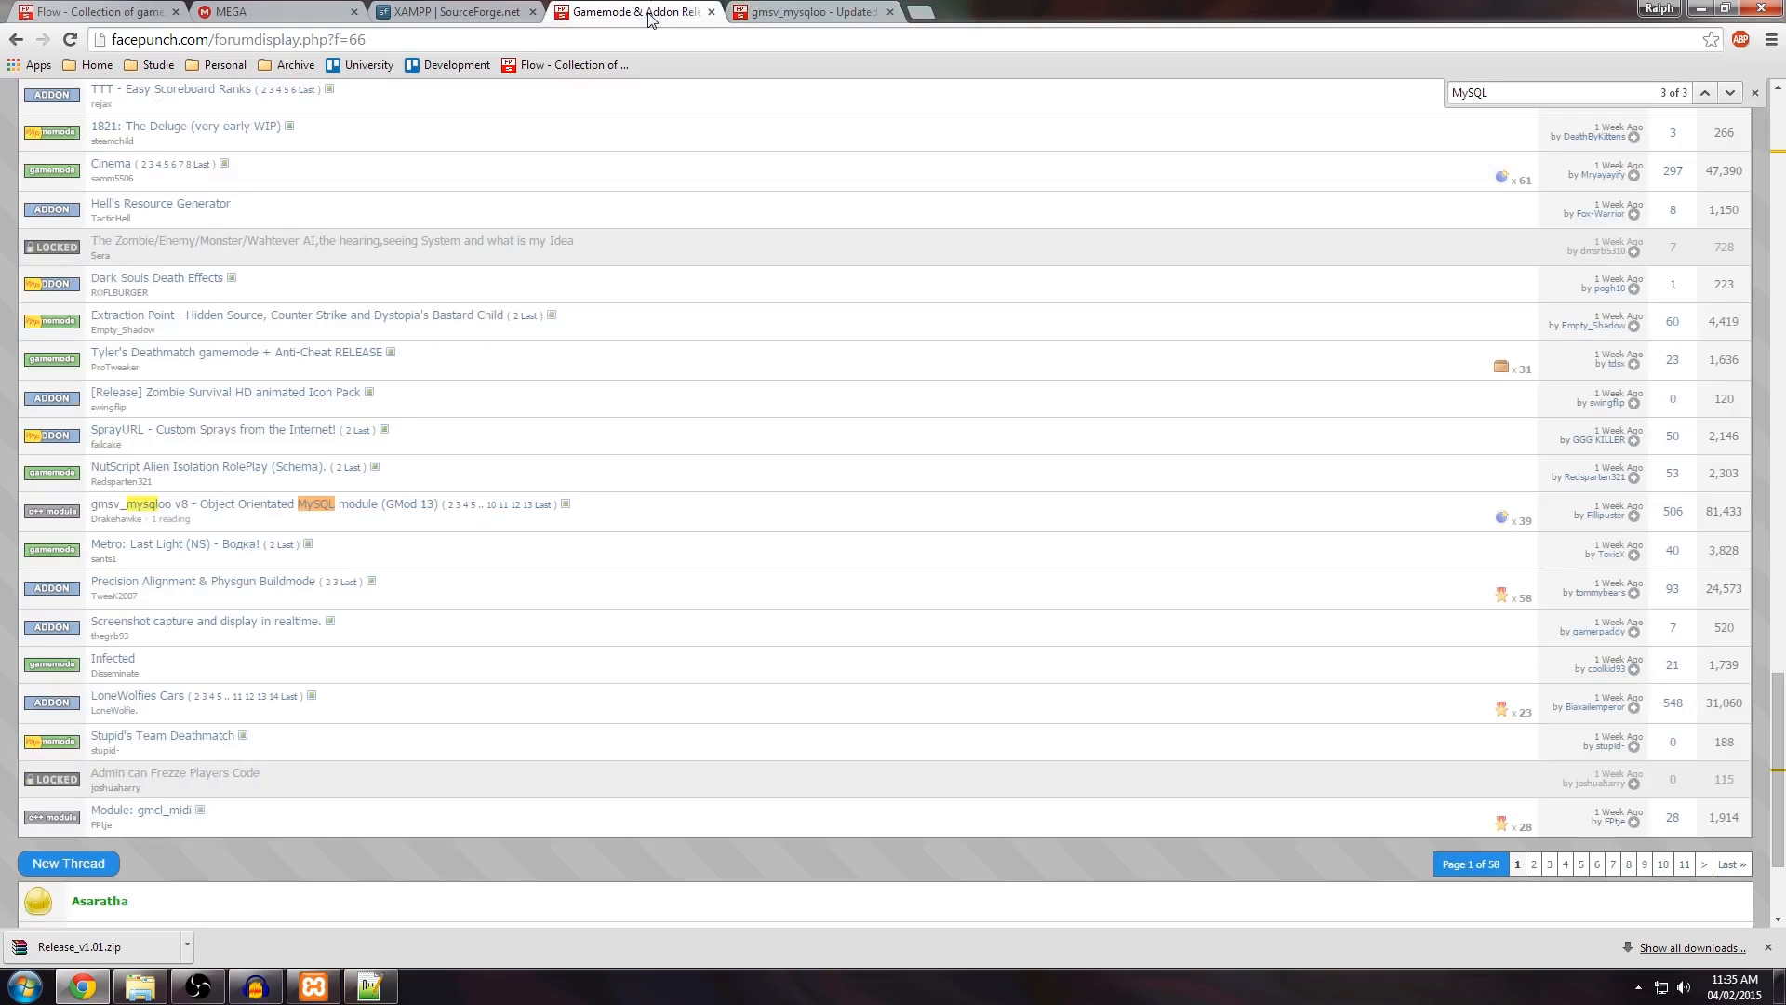
# Step: Close the Gamemode & Addon Releases tab and return to the gmsv_mysqloo thread
pyautogui.middleClick(649, 15)
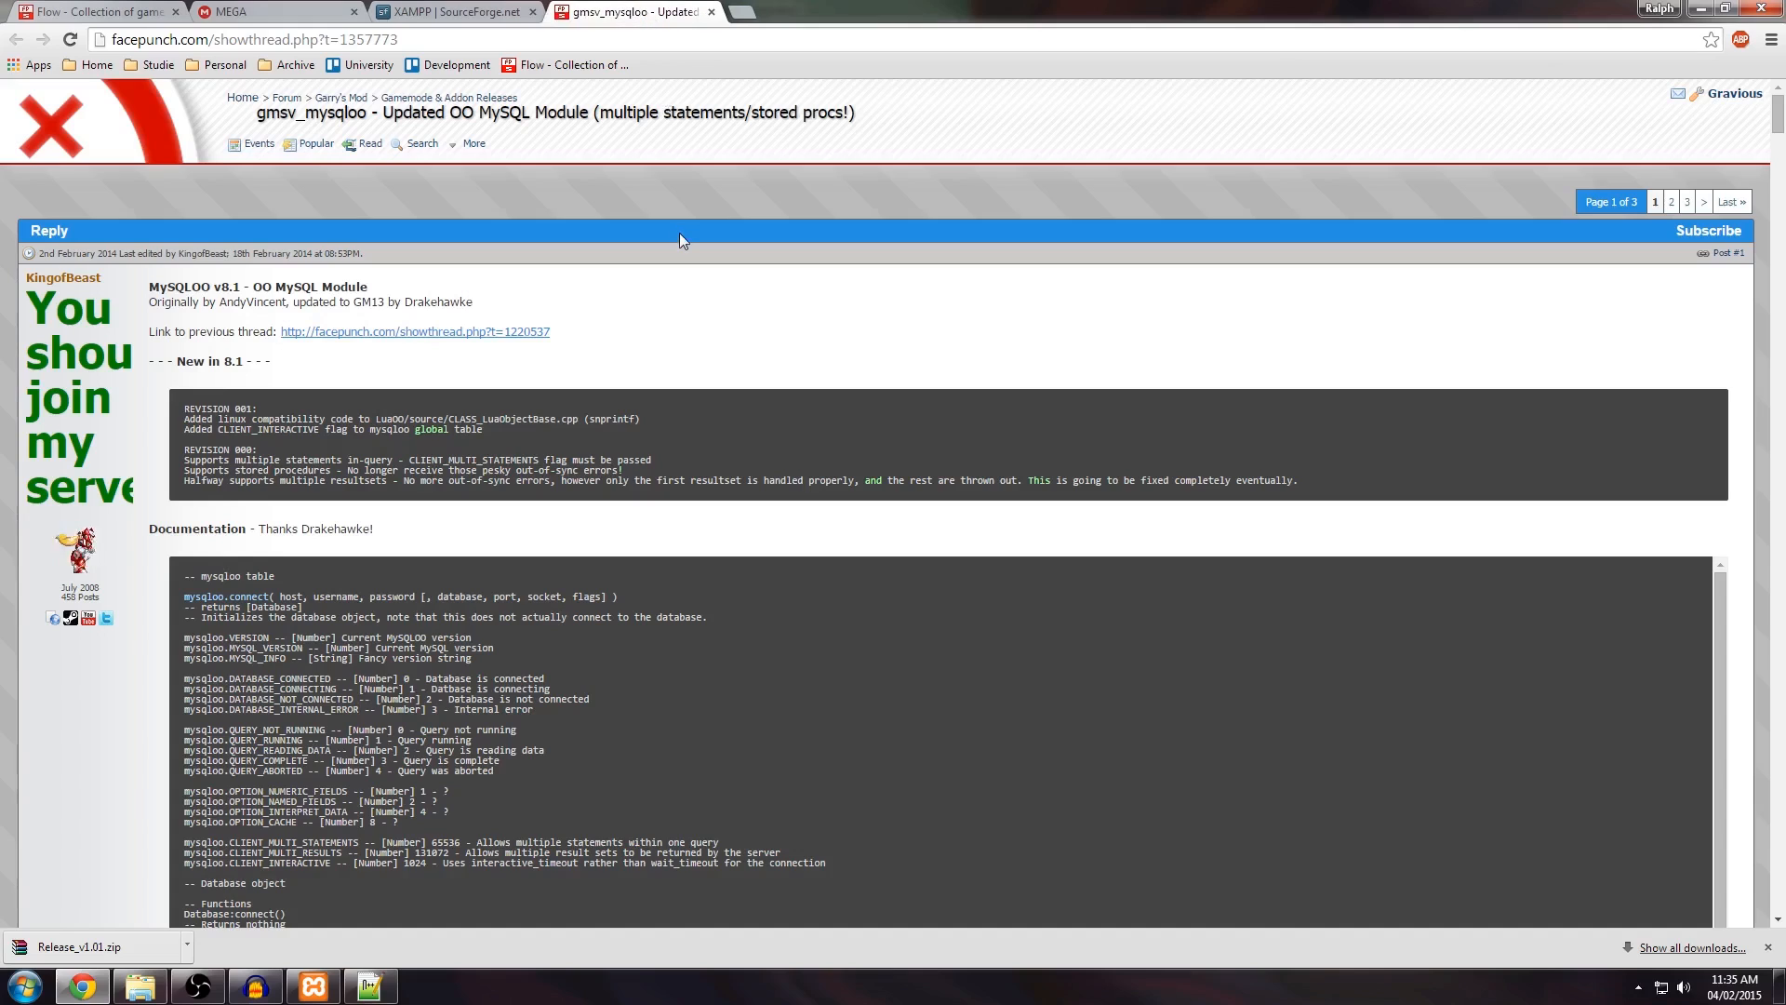
pyautogui.click(502, 6)
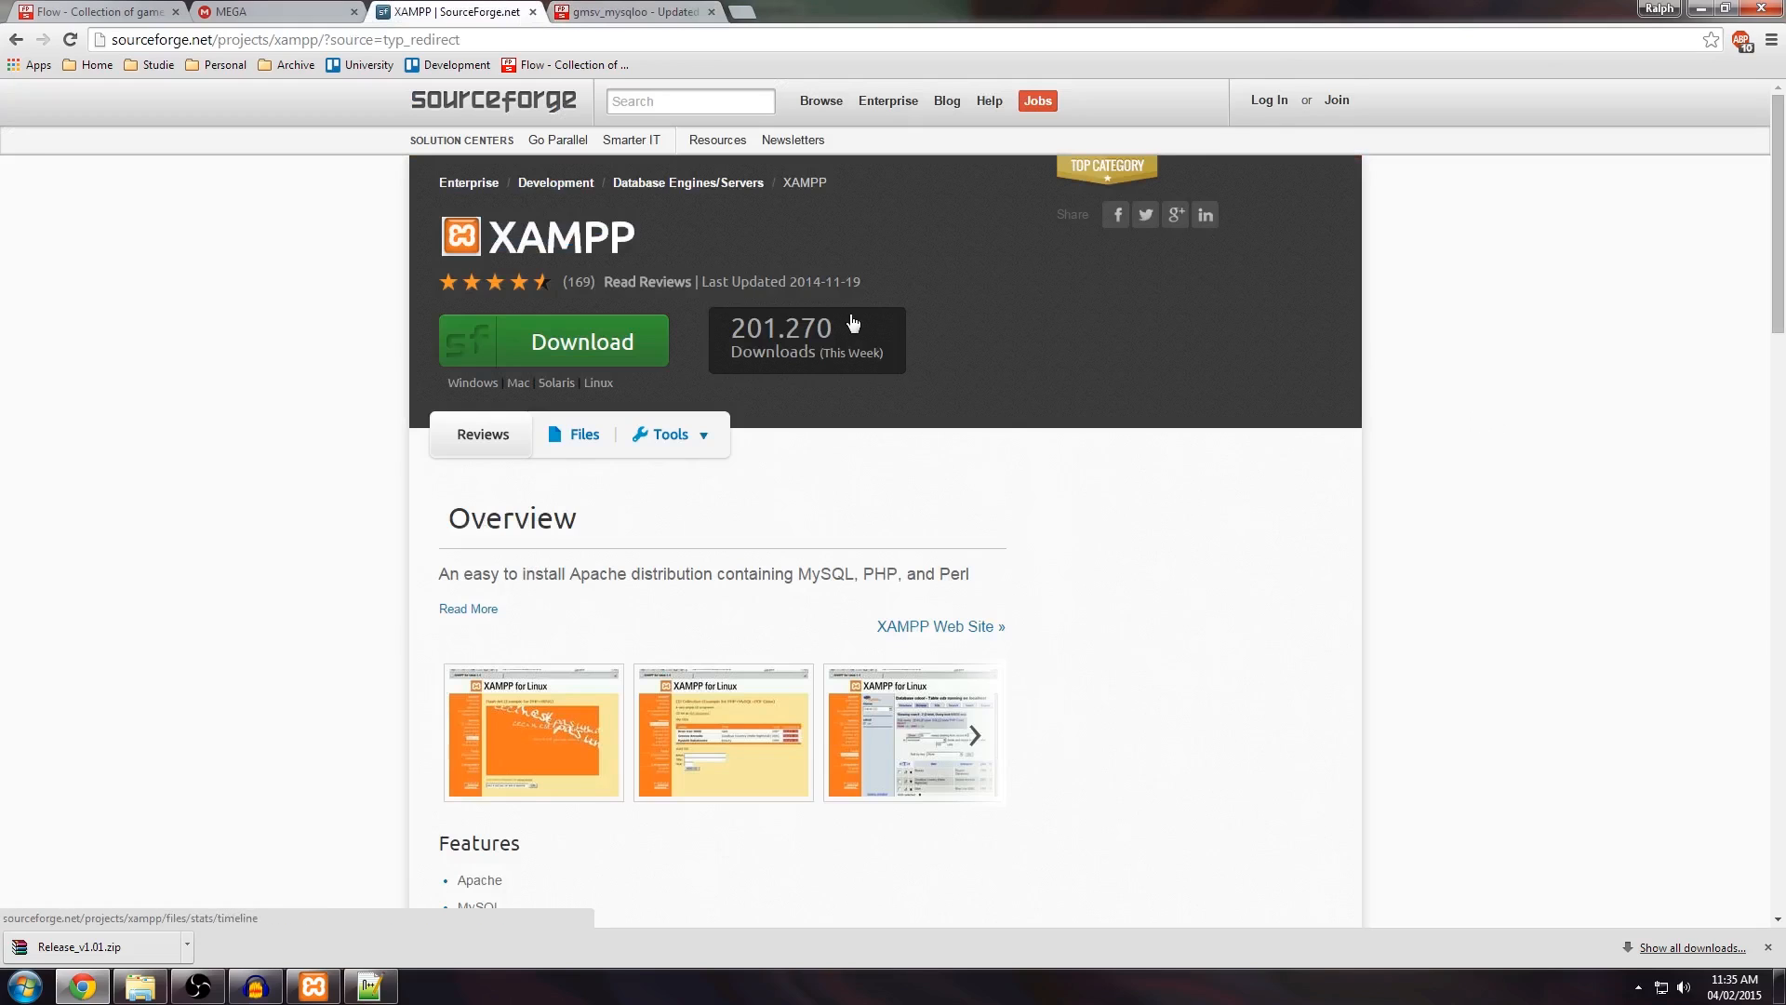
pyautogui.click(642, 15)
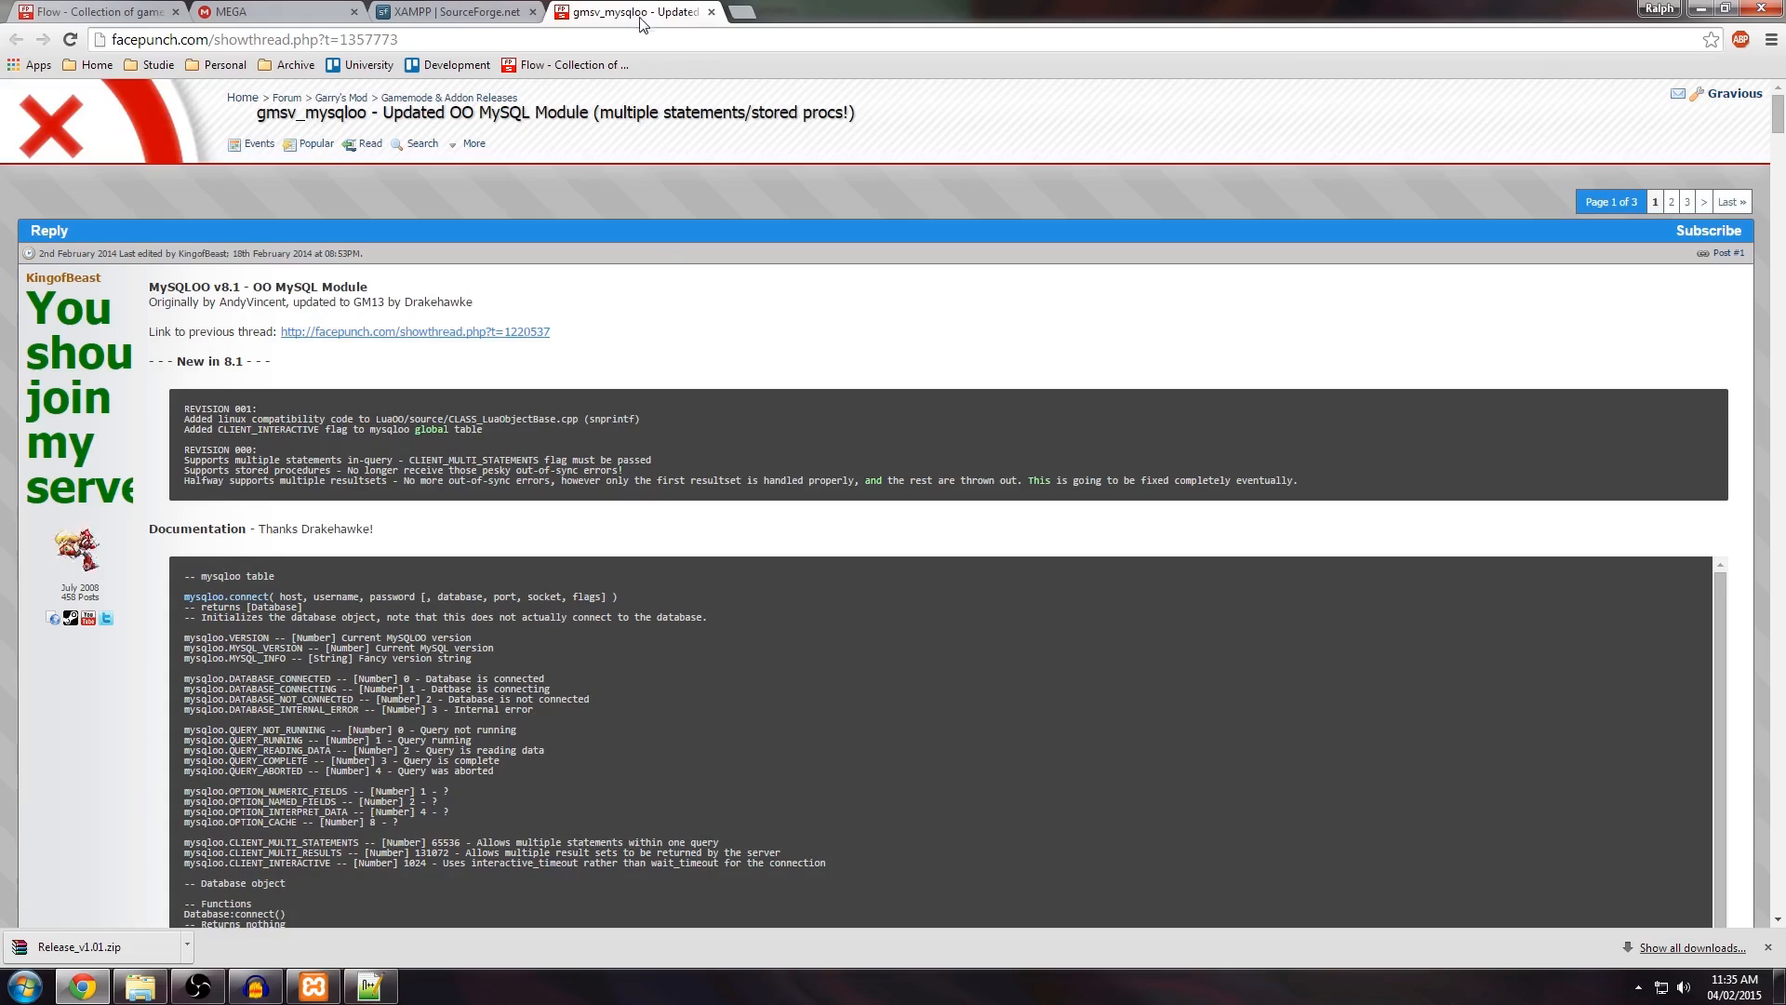
pyautogui.moveTo(257, 112); pyautogui.dragTo(859, 118)
pyautogui.click(861, 119)
# Step: Scroll the gmsv_mysqloo thread down to its Download & Installation section
pyautogui.scroll(-1, 762, 259)
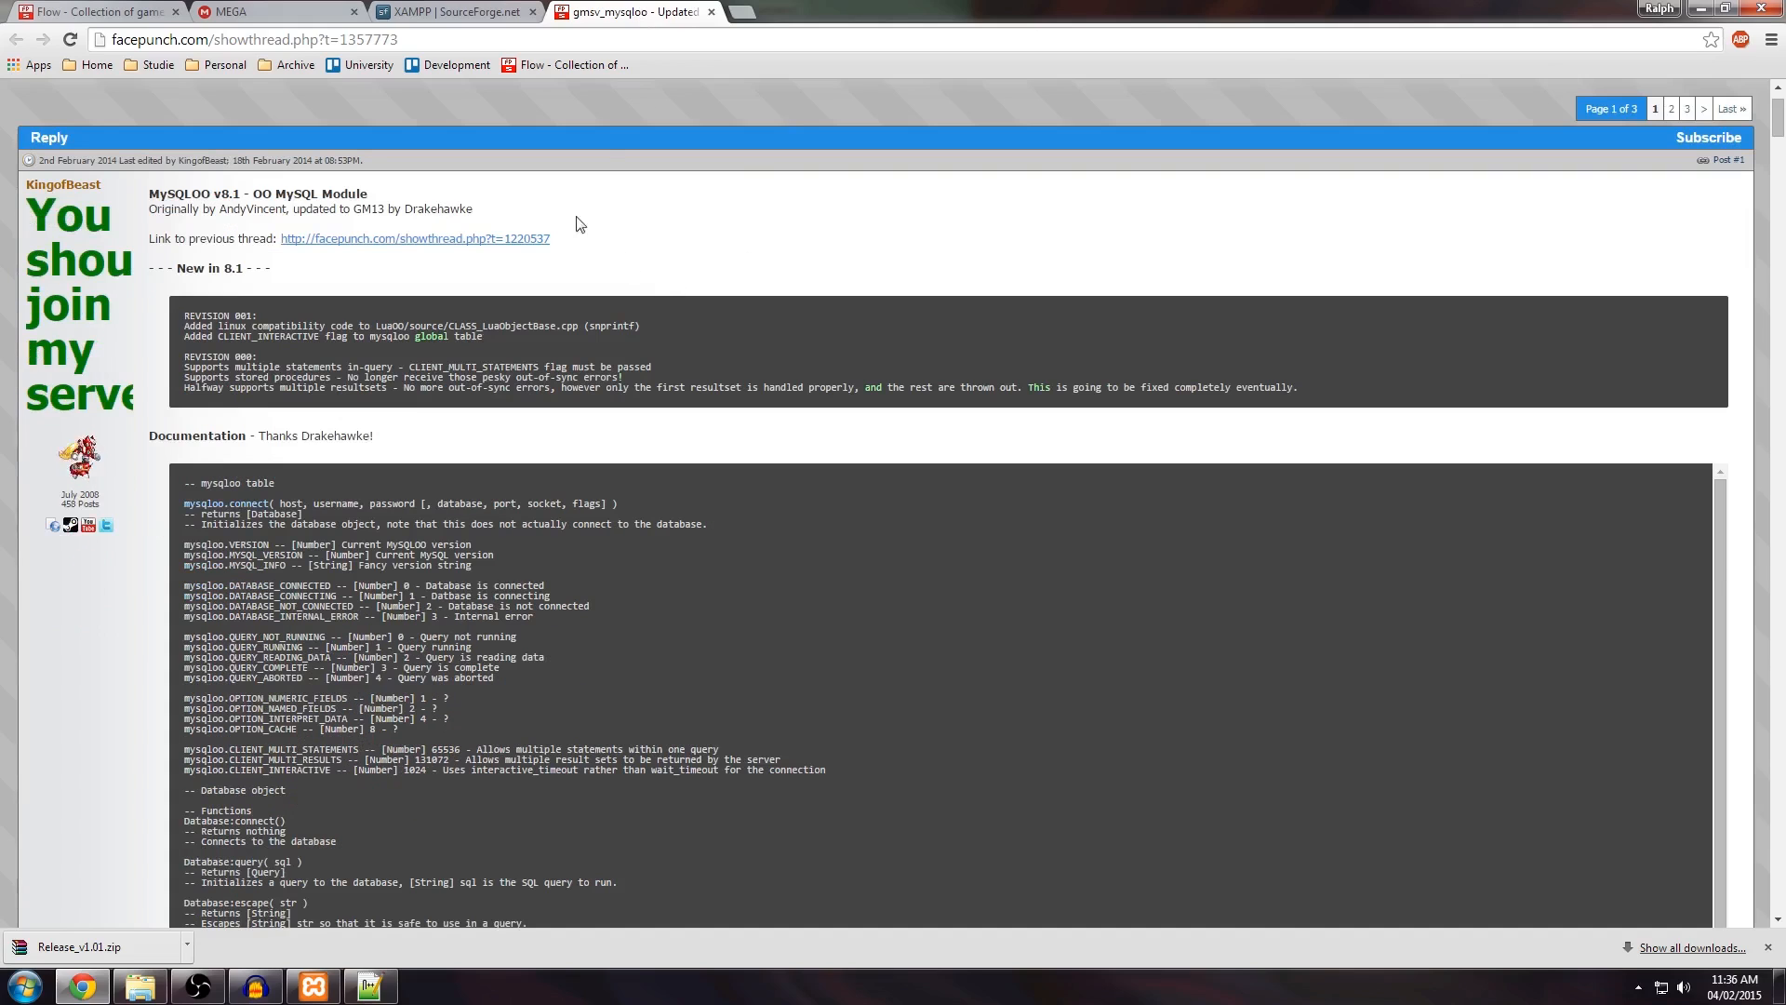
pyautogui.click(429, 39)
pyautogui.click(430, 37)
pyautogui.scroll(-1, 558, 225)
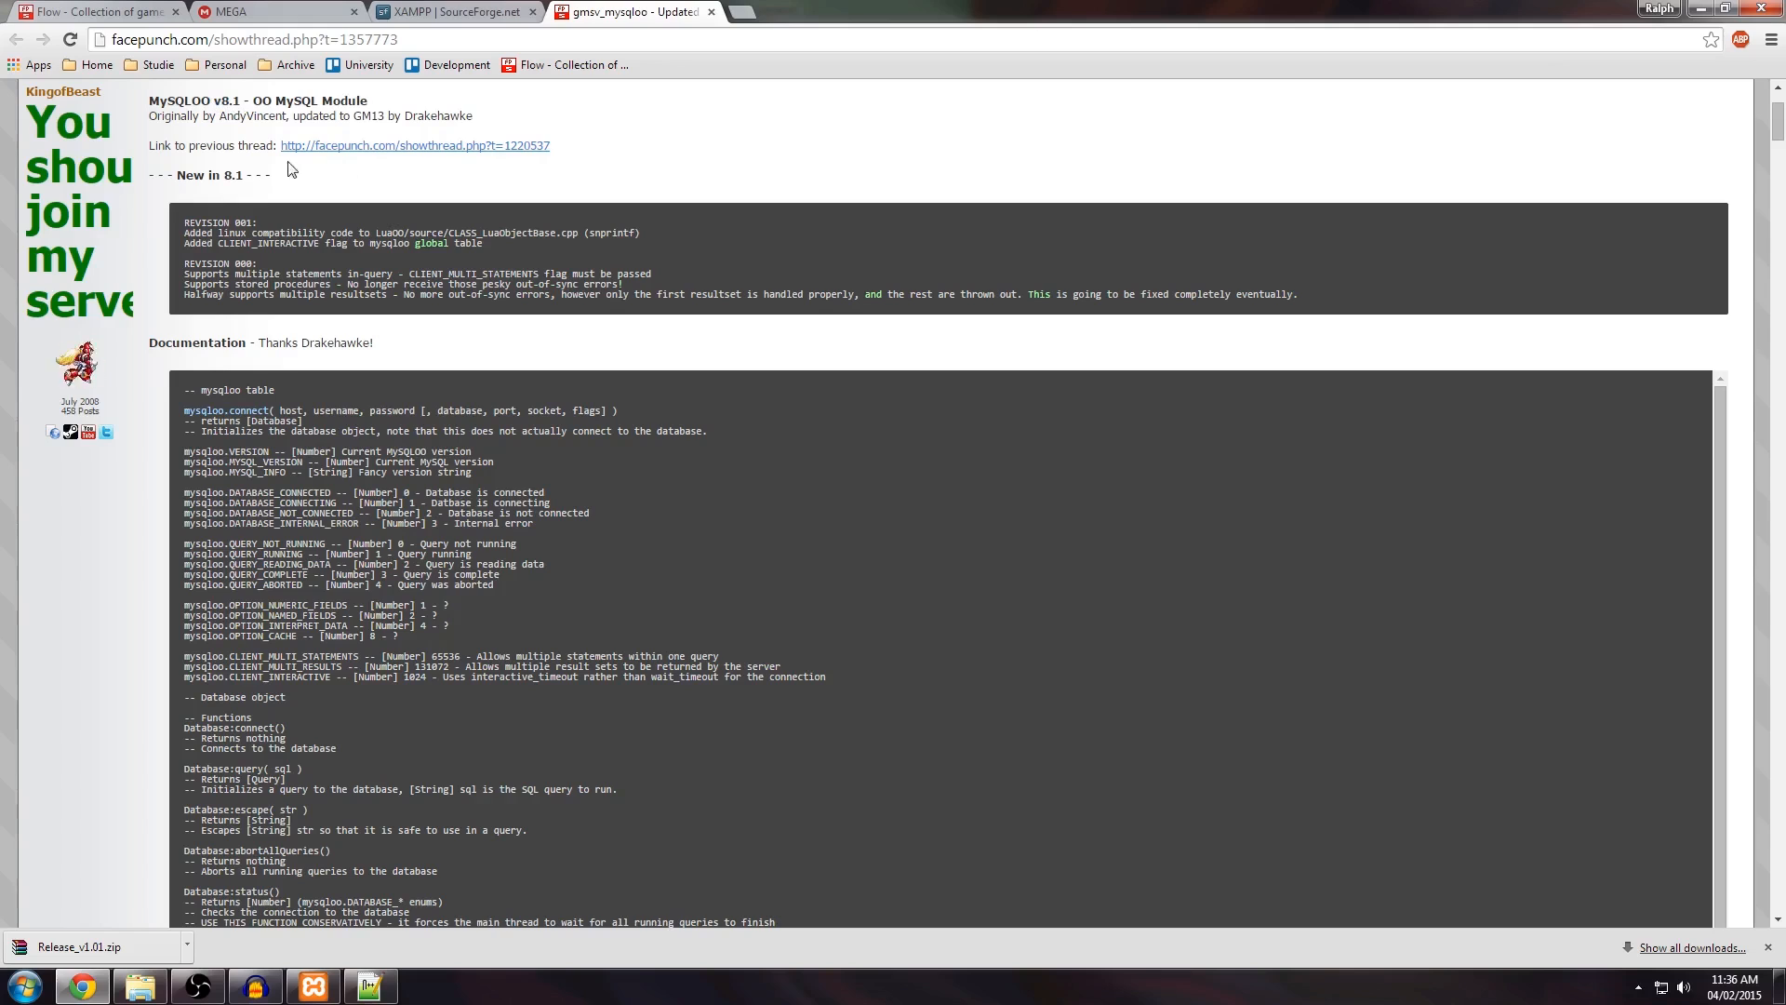
pyautogui.scroll(-1, 373, 200)
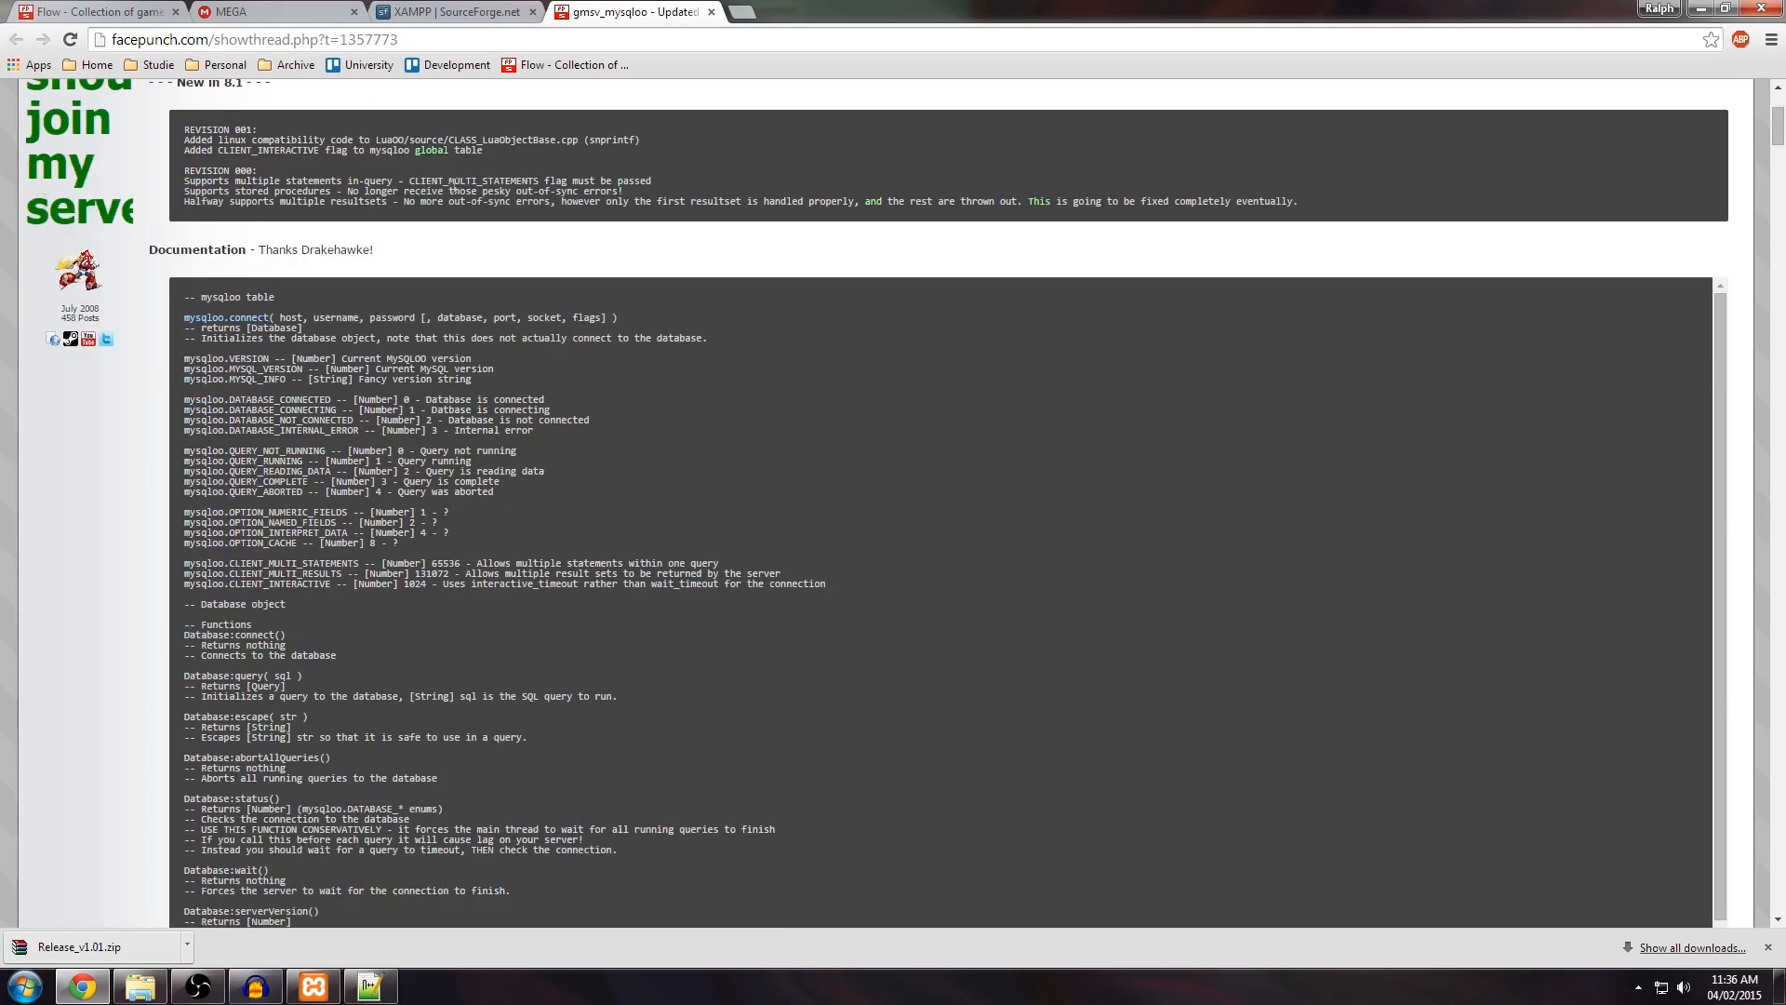
pyautogui.scroll(-1, 549, 216)
pyautogui.scroll(-10, 537, 205)
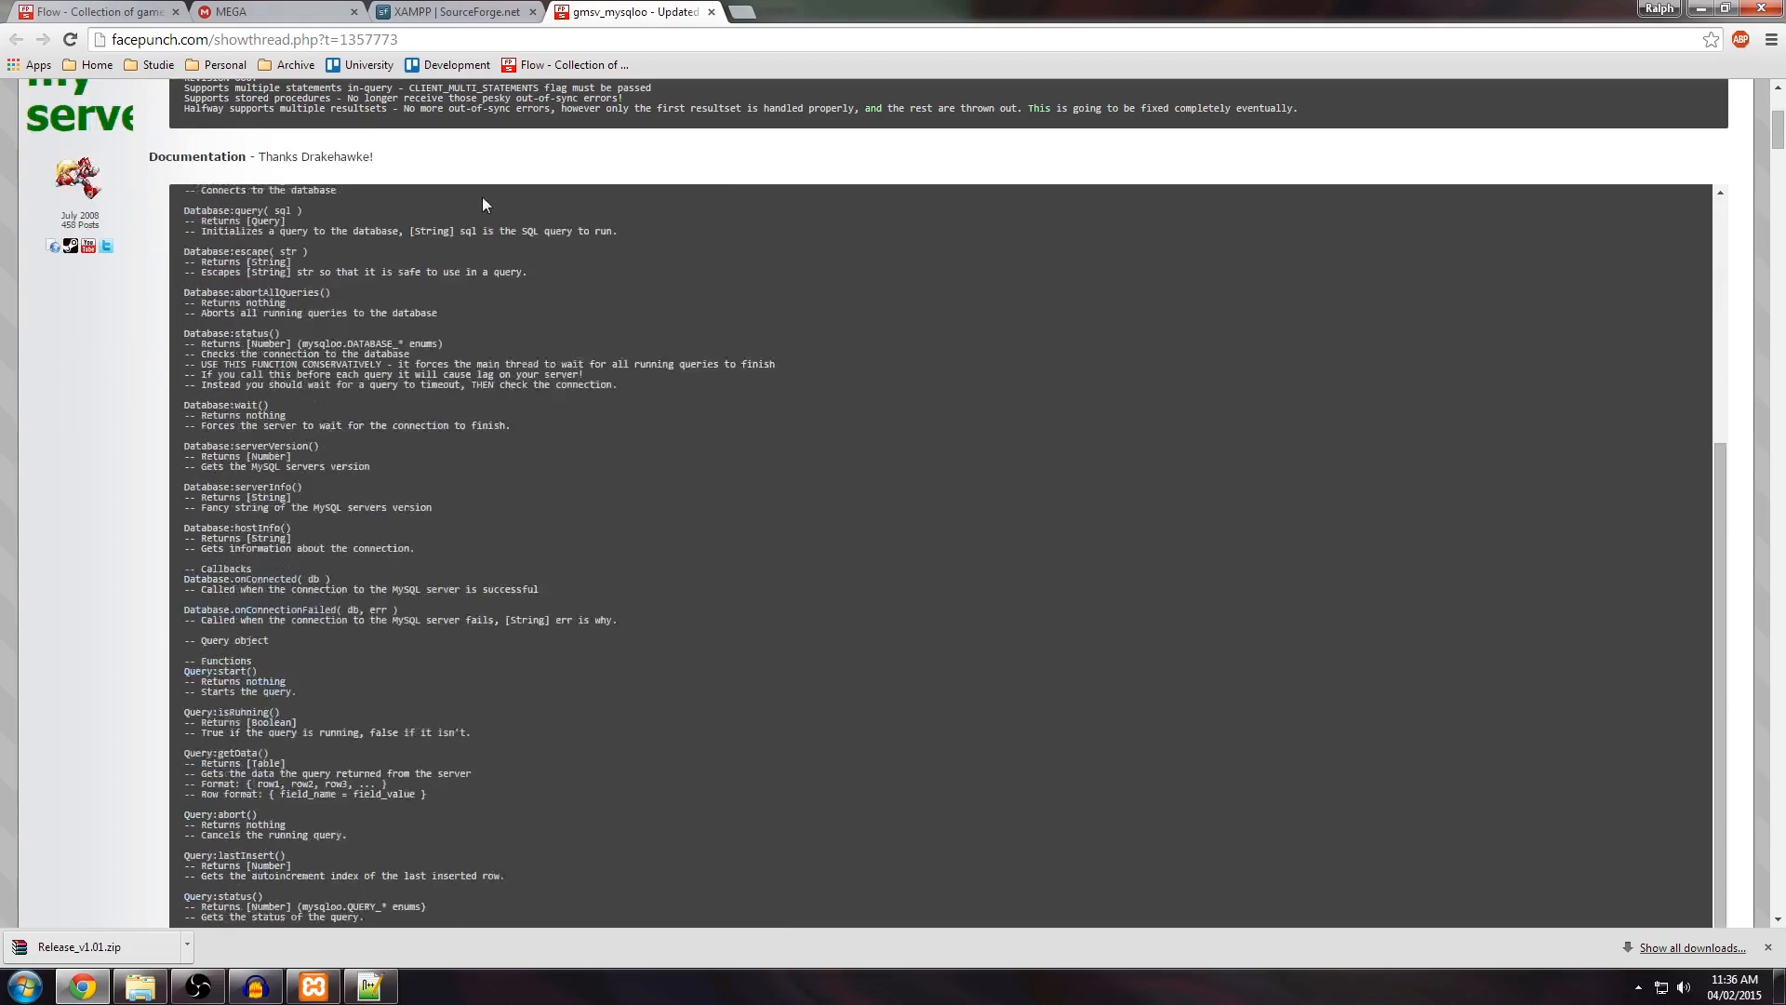
pyautogui.scroll(-3, 175, 188)
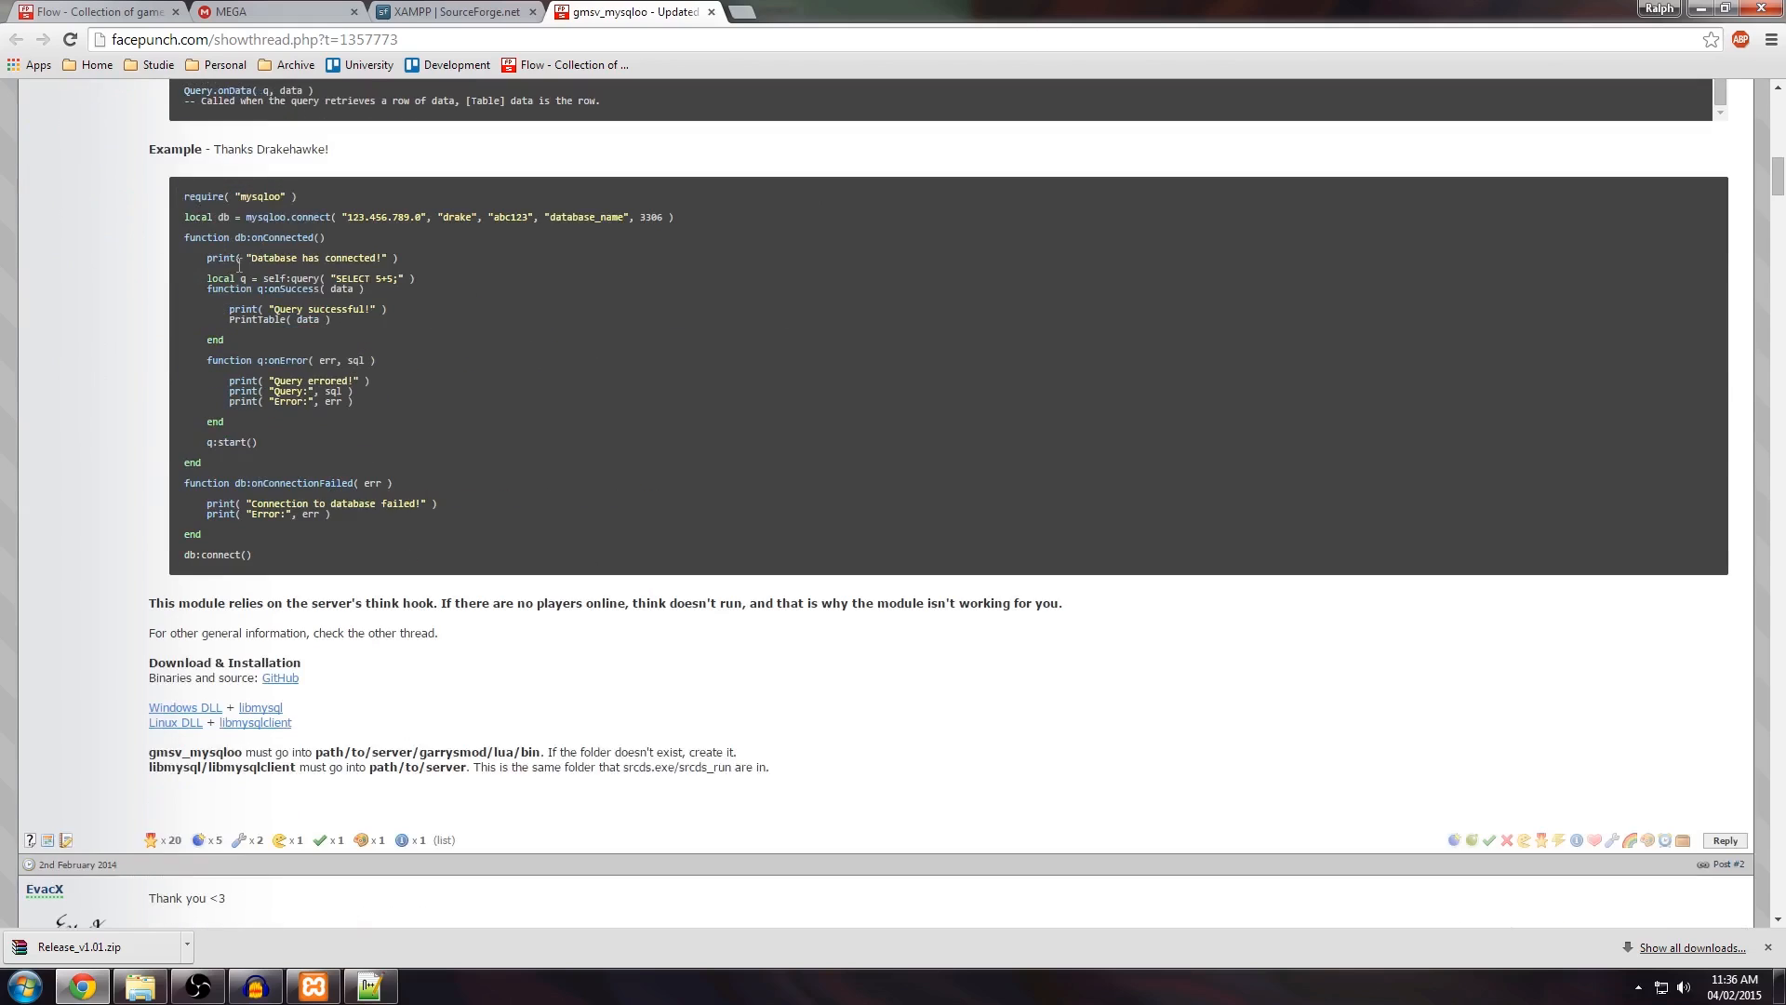
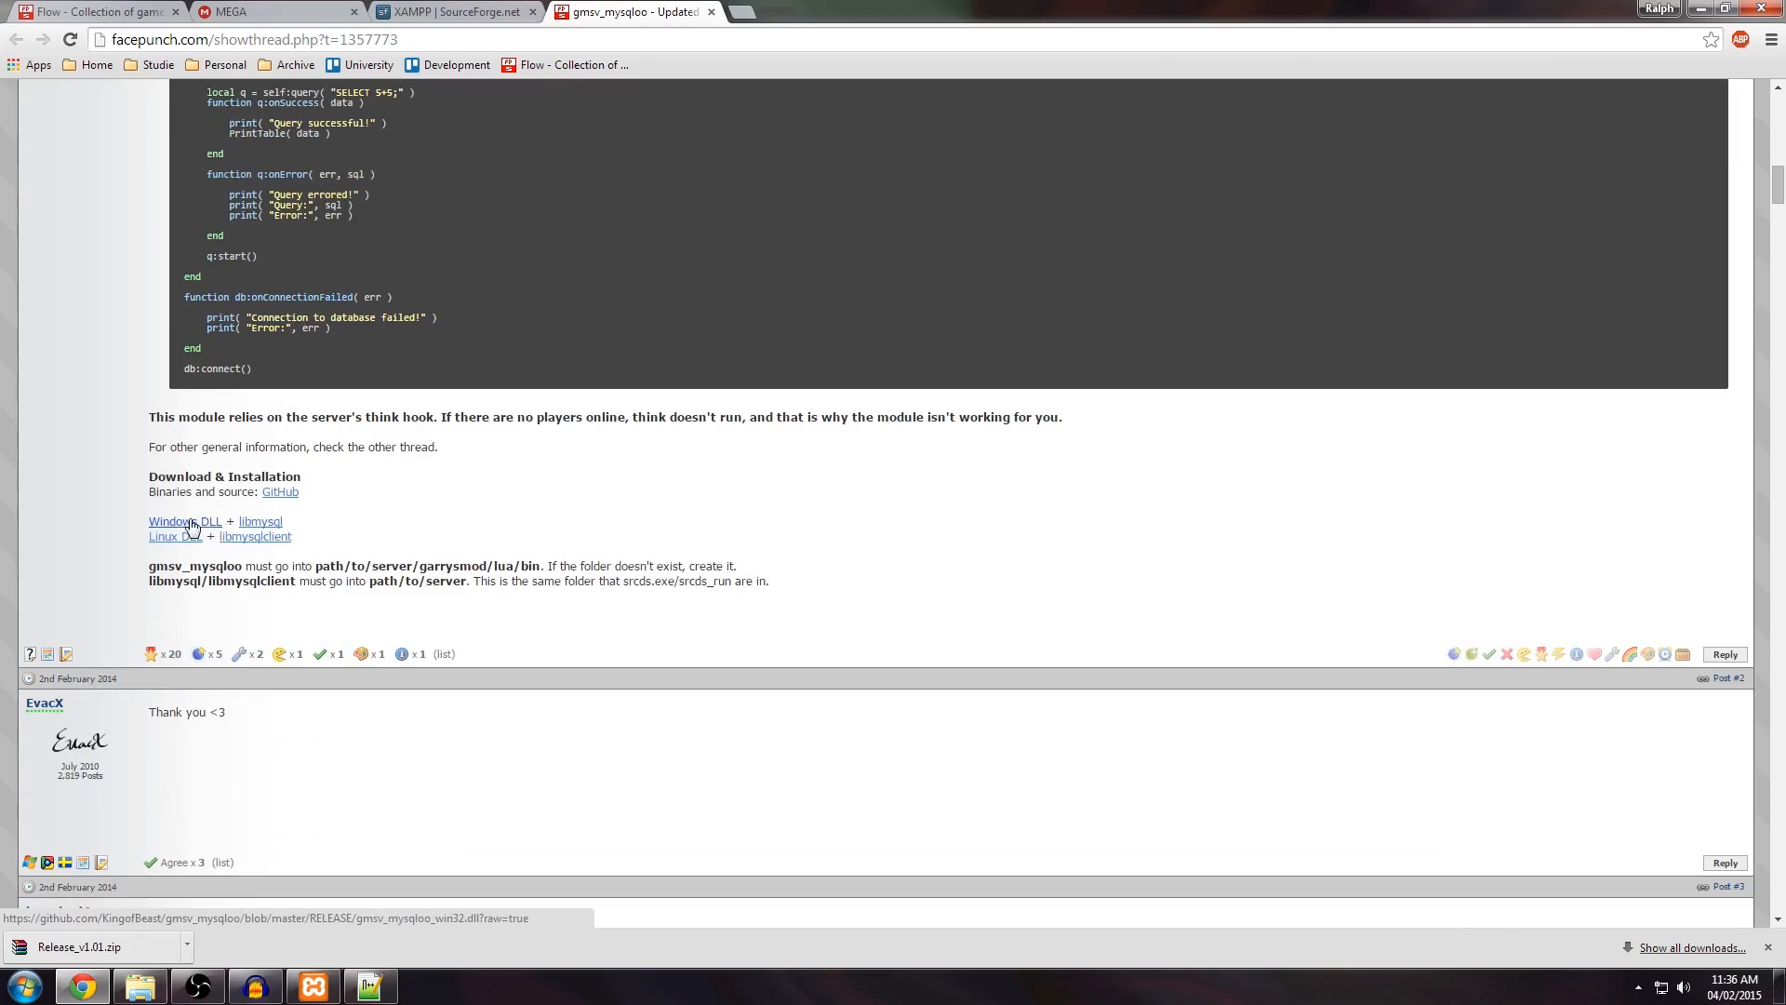
# Step: Download gmsv_mysqloo_win32.dll, keeping it past the warning, and libmysql_win32.zip
pyautogui.click(194, 523)
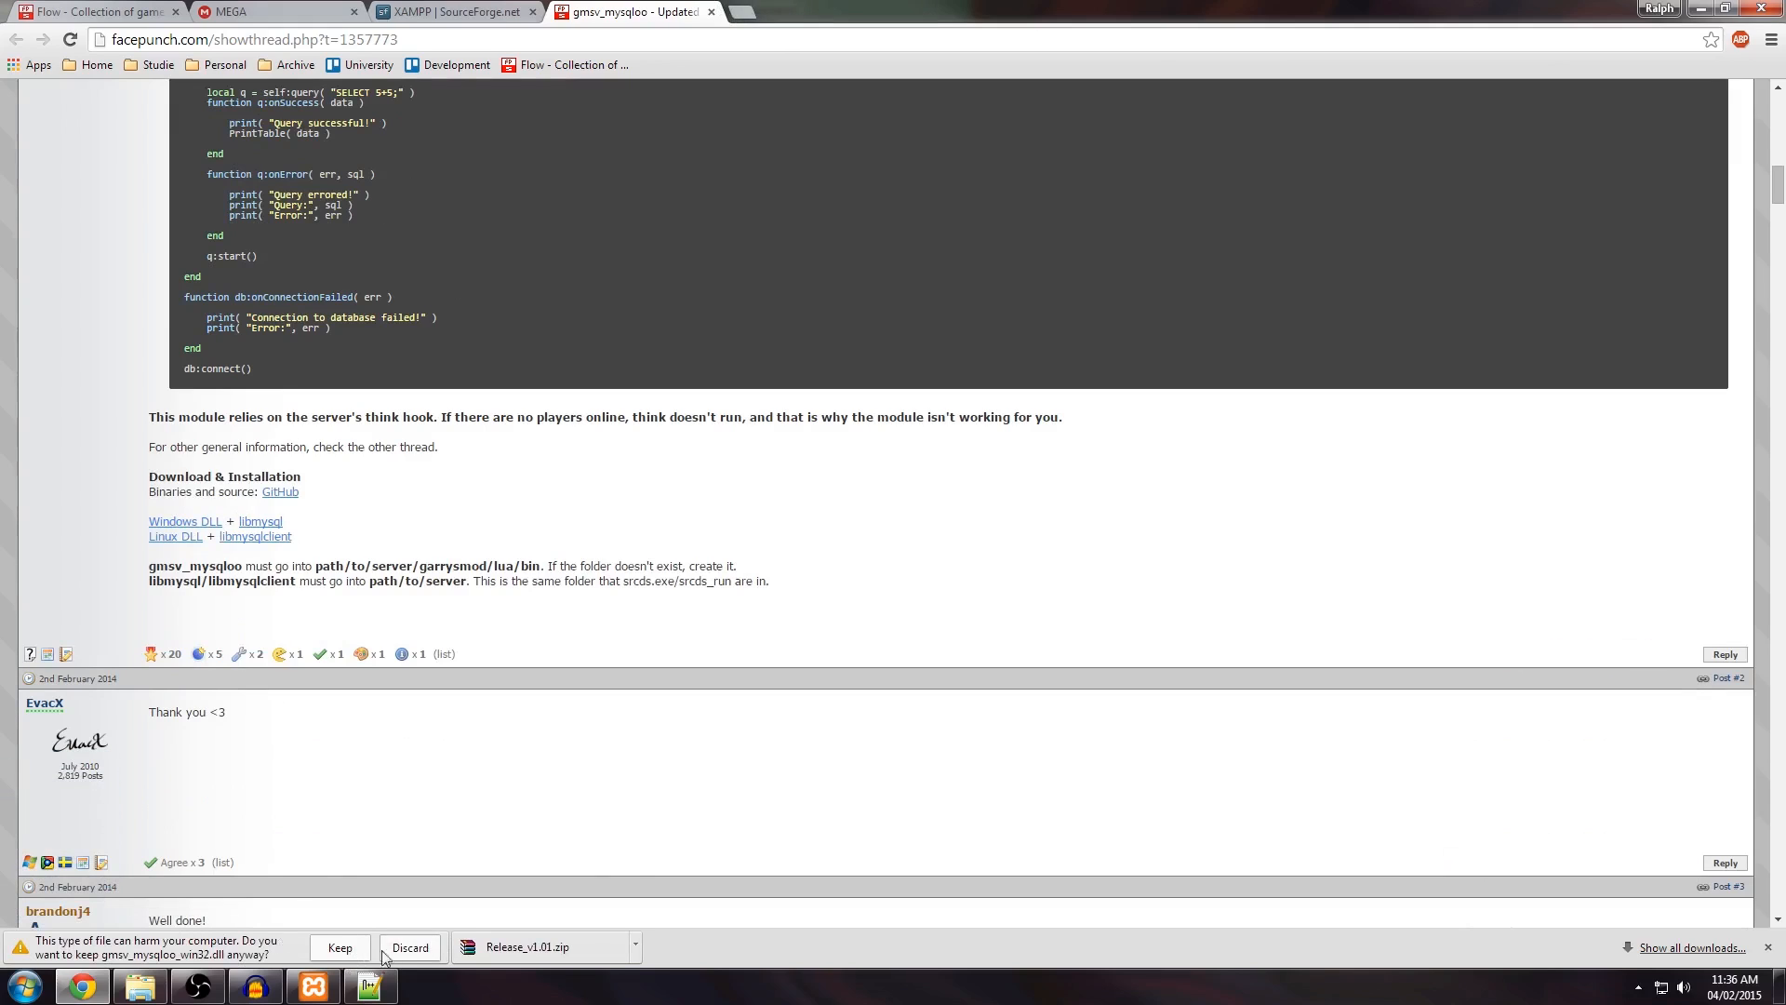
pyautogui.click(342, 947)
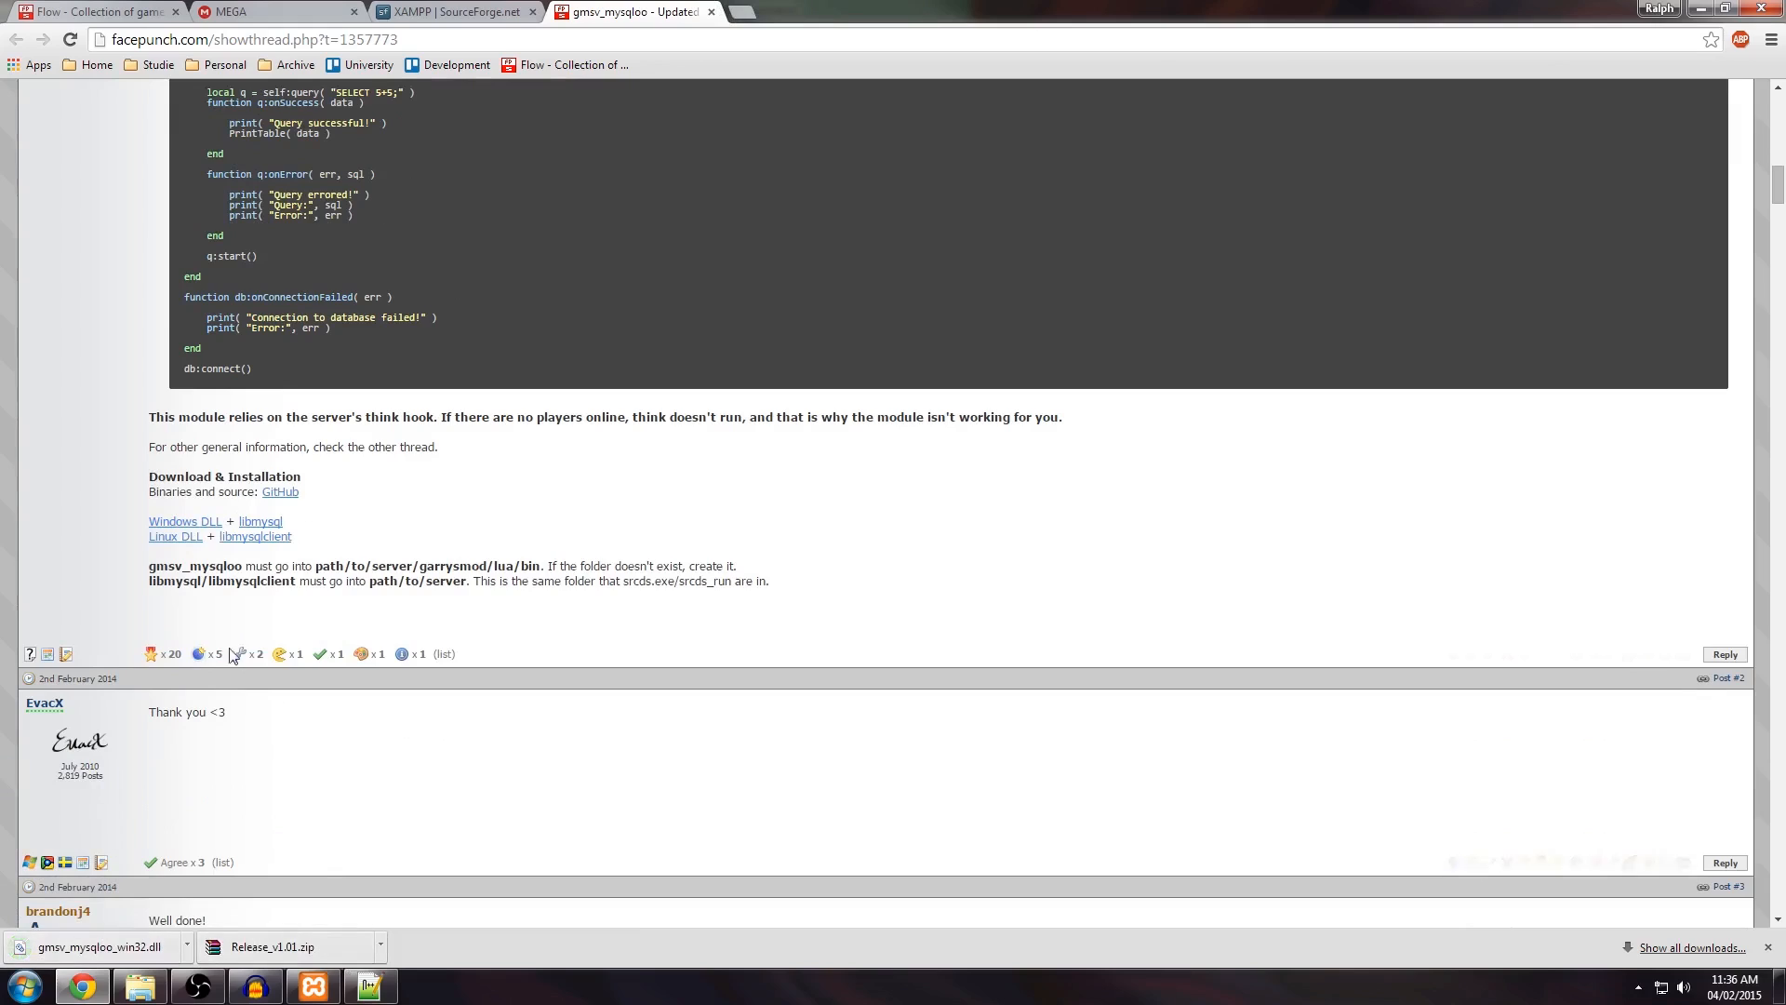
pyautogui.click(268, 523)
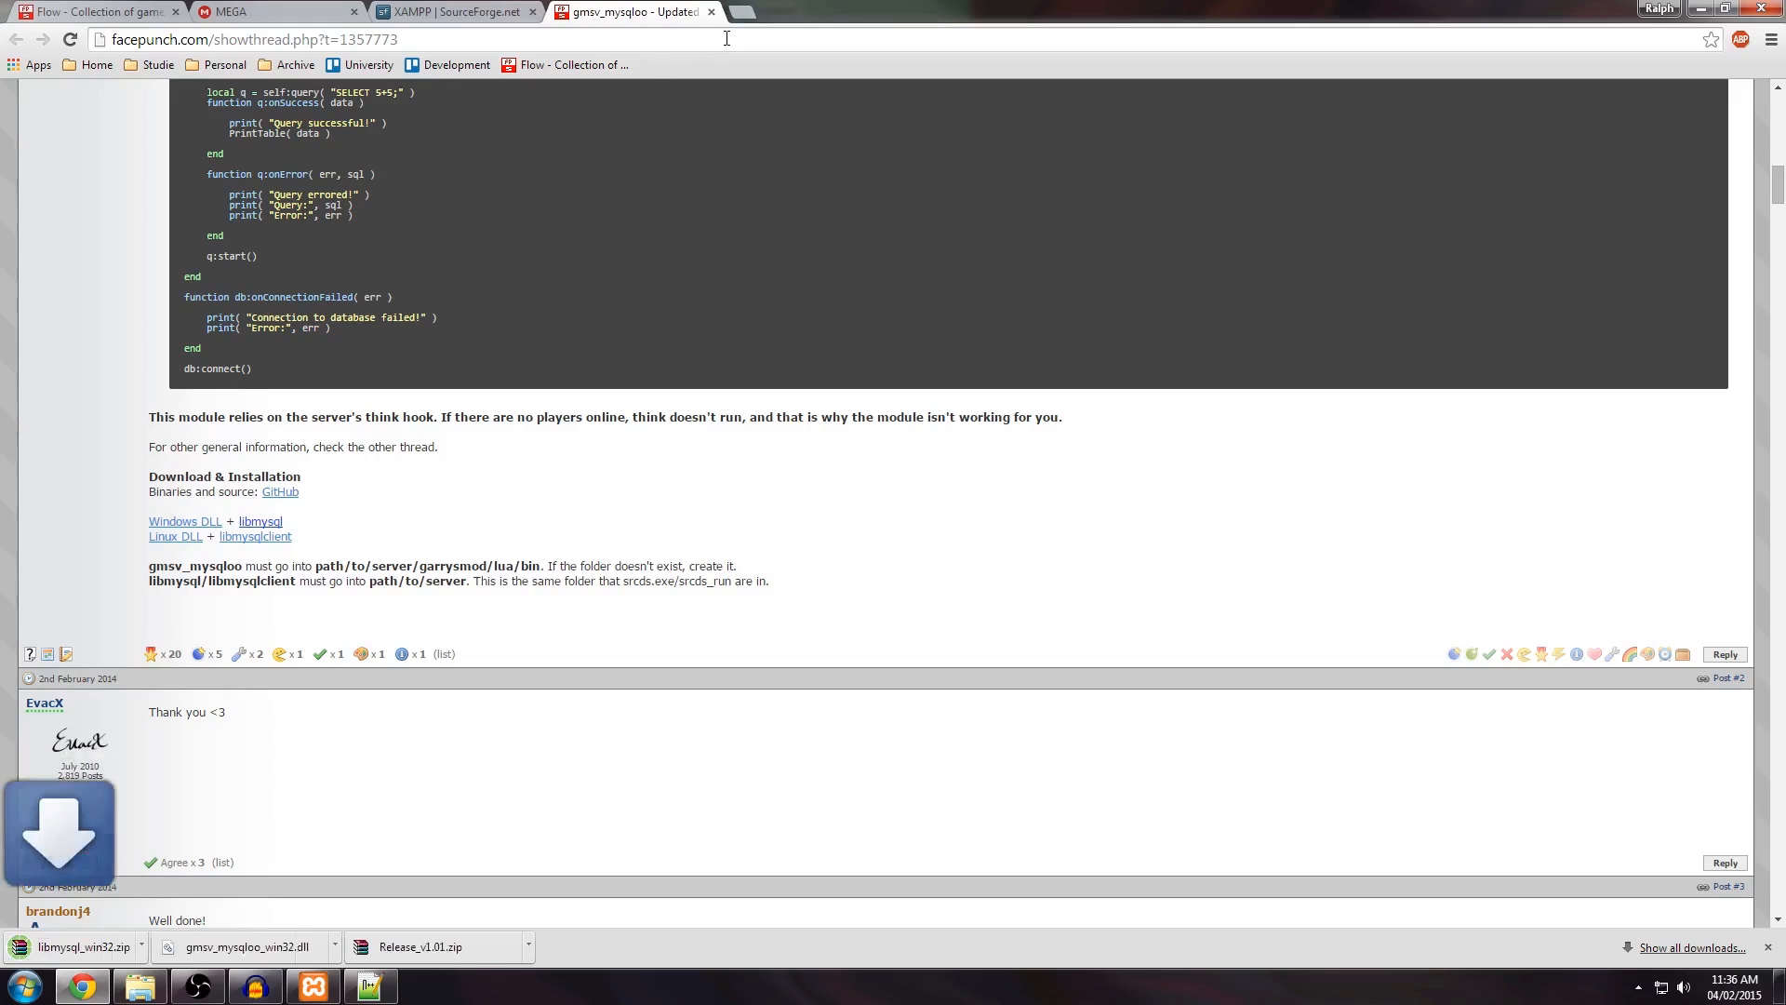
# Step: Move the server folder window aside and open the downloaded libmysql archive
pyautogui.click(146, 982)
pyautogui.moveTo(693, 246); pyautogui.dragTo(978, 234)
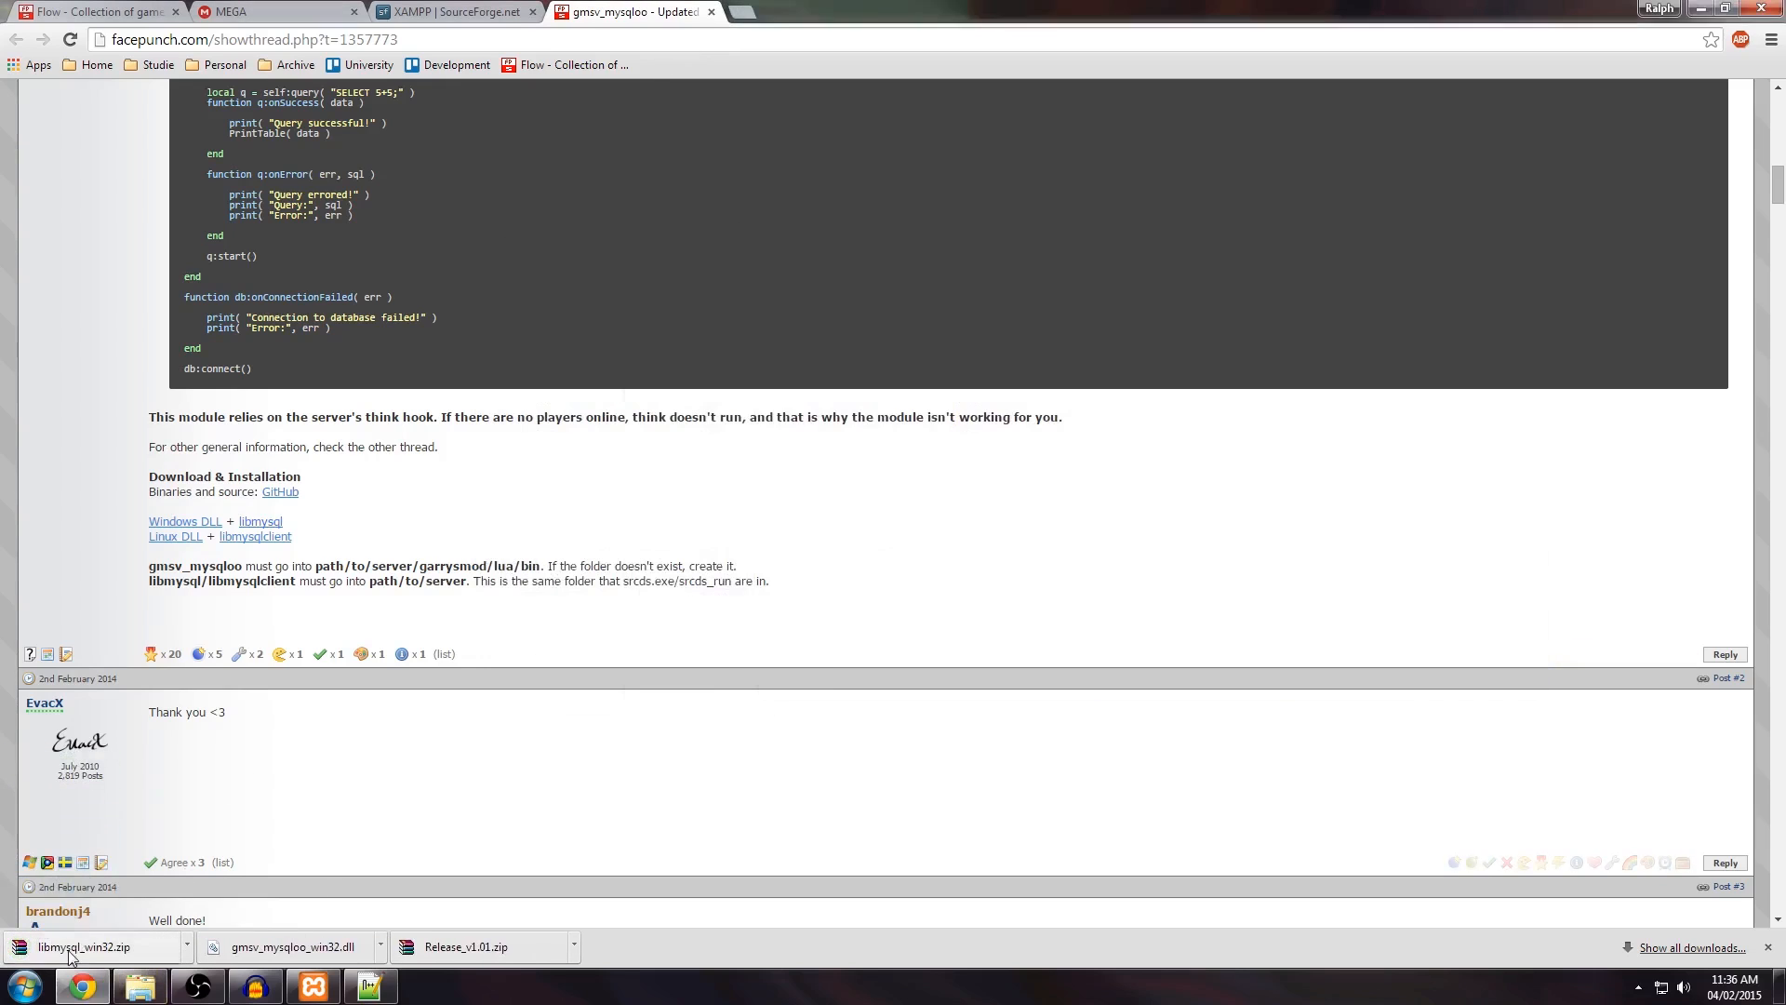
pyautogui.click(71, 948)
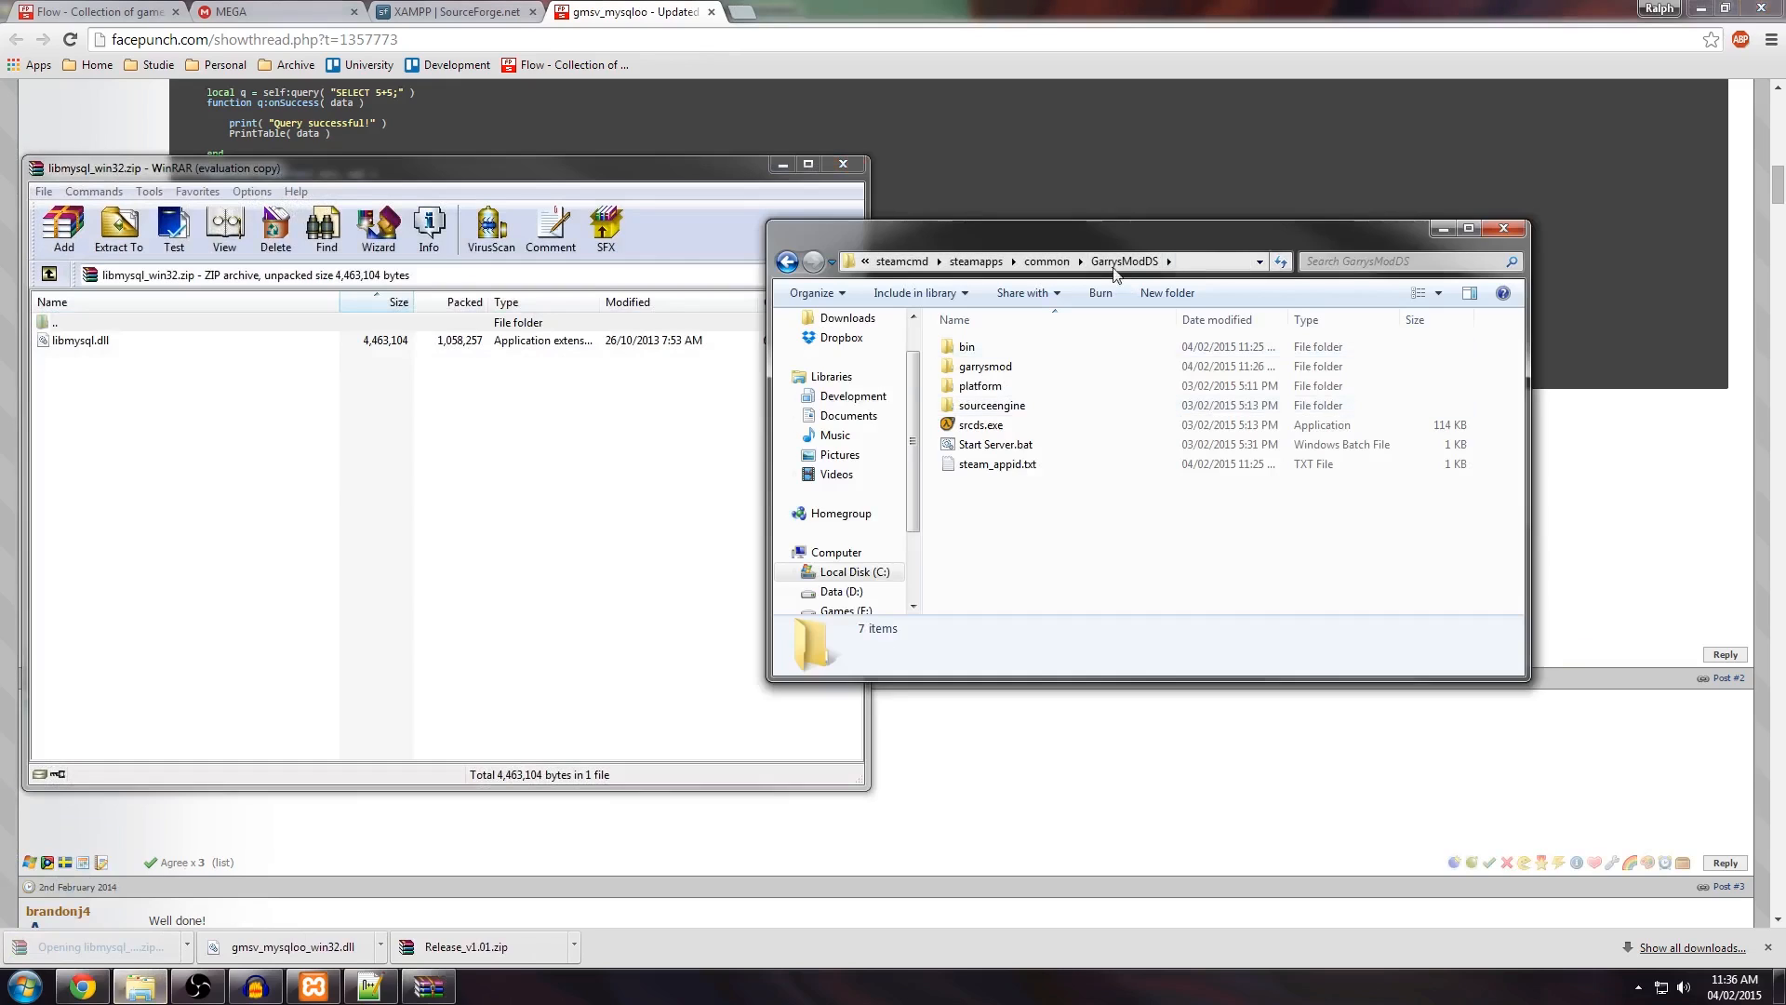
# Step: Extract libmysql.dll from the archive into the GarrysModDS server folder
pyautogui.click(992, 510)
pyautogui.click(984, 426)
pyautogui.moveTo(380, 342); pyautogui.dragTo(441, 344)
pyautogui.moveTo(1164, 543); pyautogui.dragTo(1164, 543)
pyautogui.click(652, 497)
pyautogui.click(842, 165)
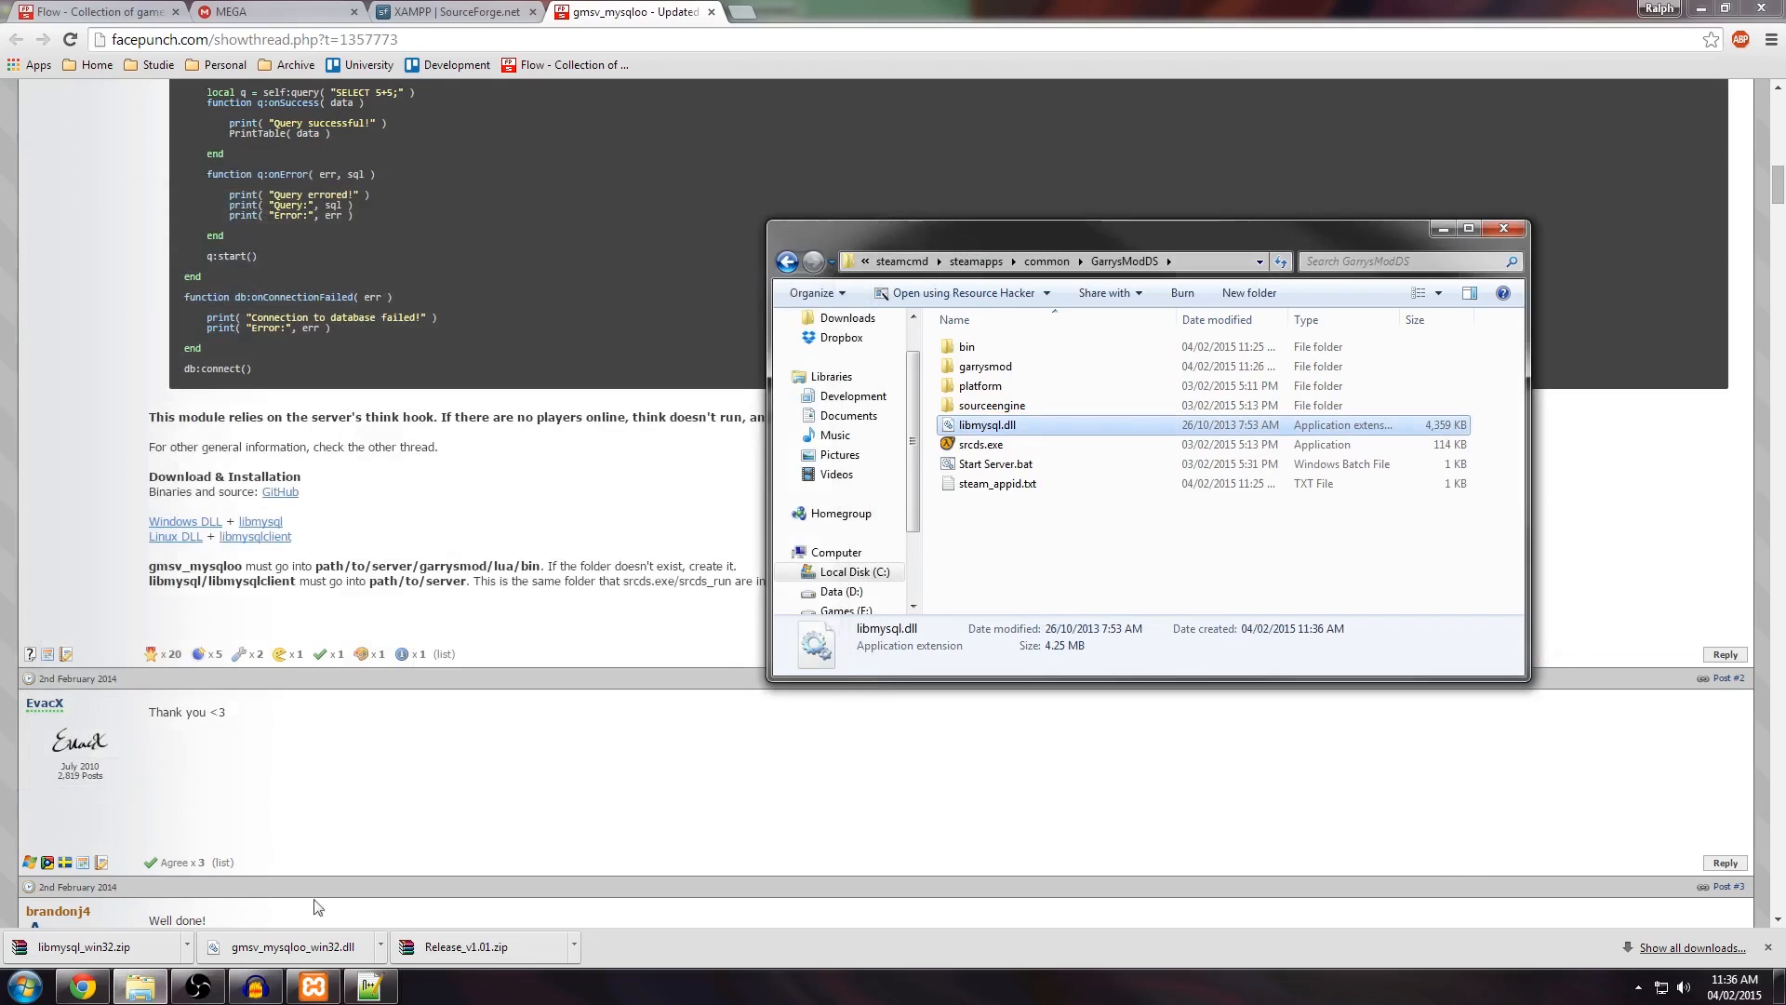
# Step: Show the downloaded gmsv_mysqloo_win32.dll in its Downloads folder
pyautogui.click(382, 946)
pyautogui.click(413, 900)
pyautogui.moveTo(1231, 266); pyautogui.dragTo(614, 249)
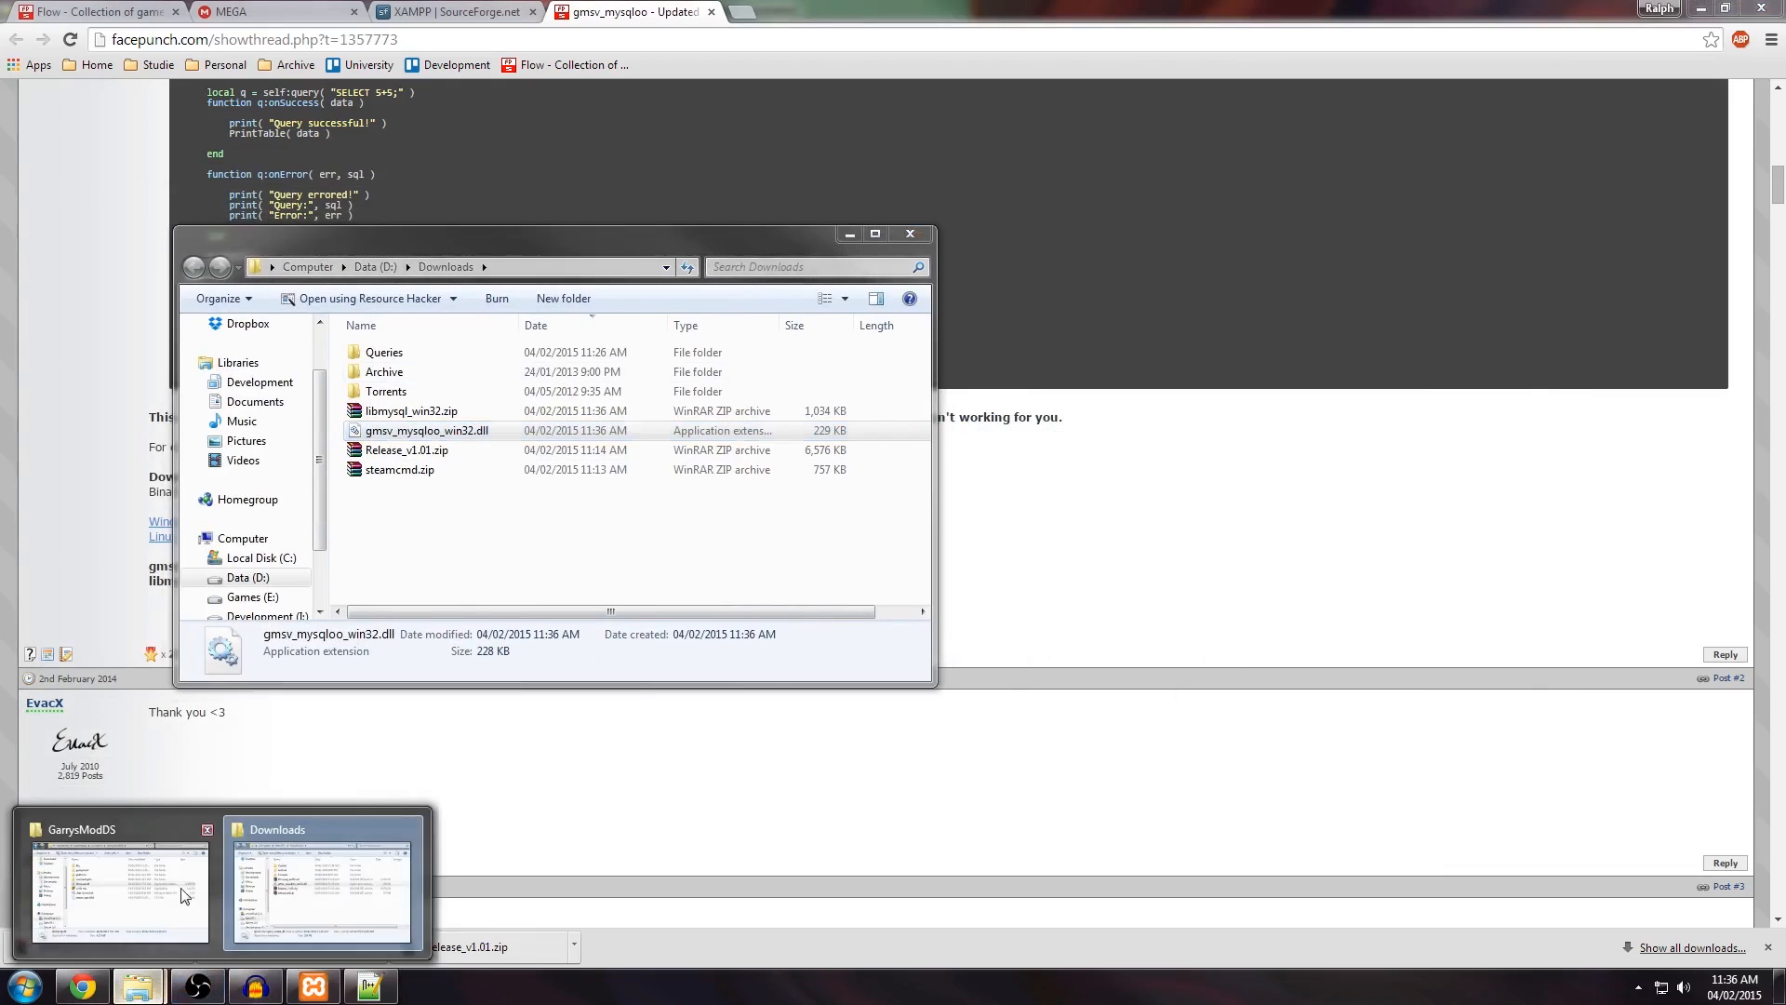
# Step: Create a new folder named bin inside garrysmod\lua
pyautogui.click(232, 888)
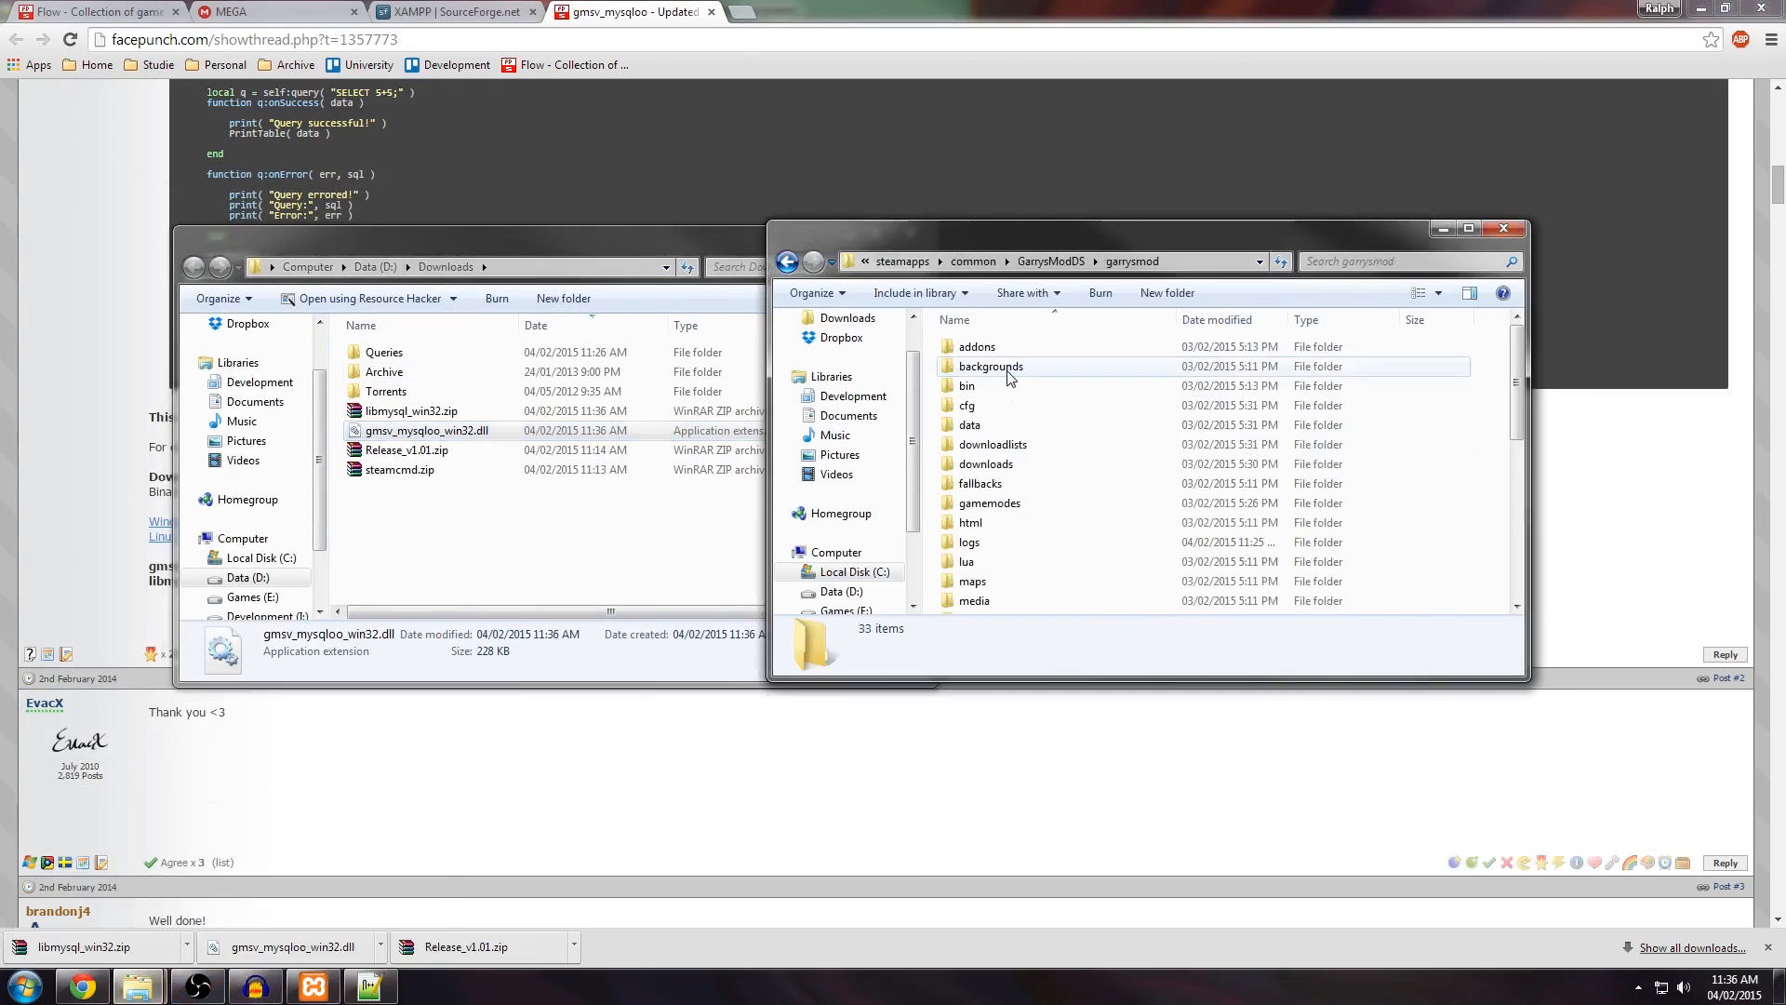
pyautogui.doubleClick(965, 560)
pyautogui.rightClick(1011, 595)
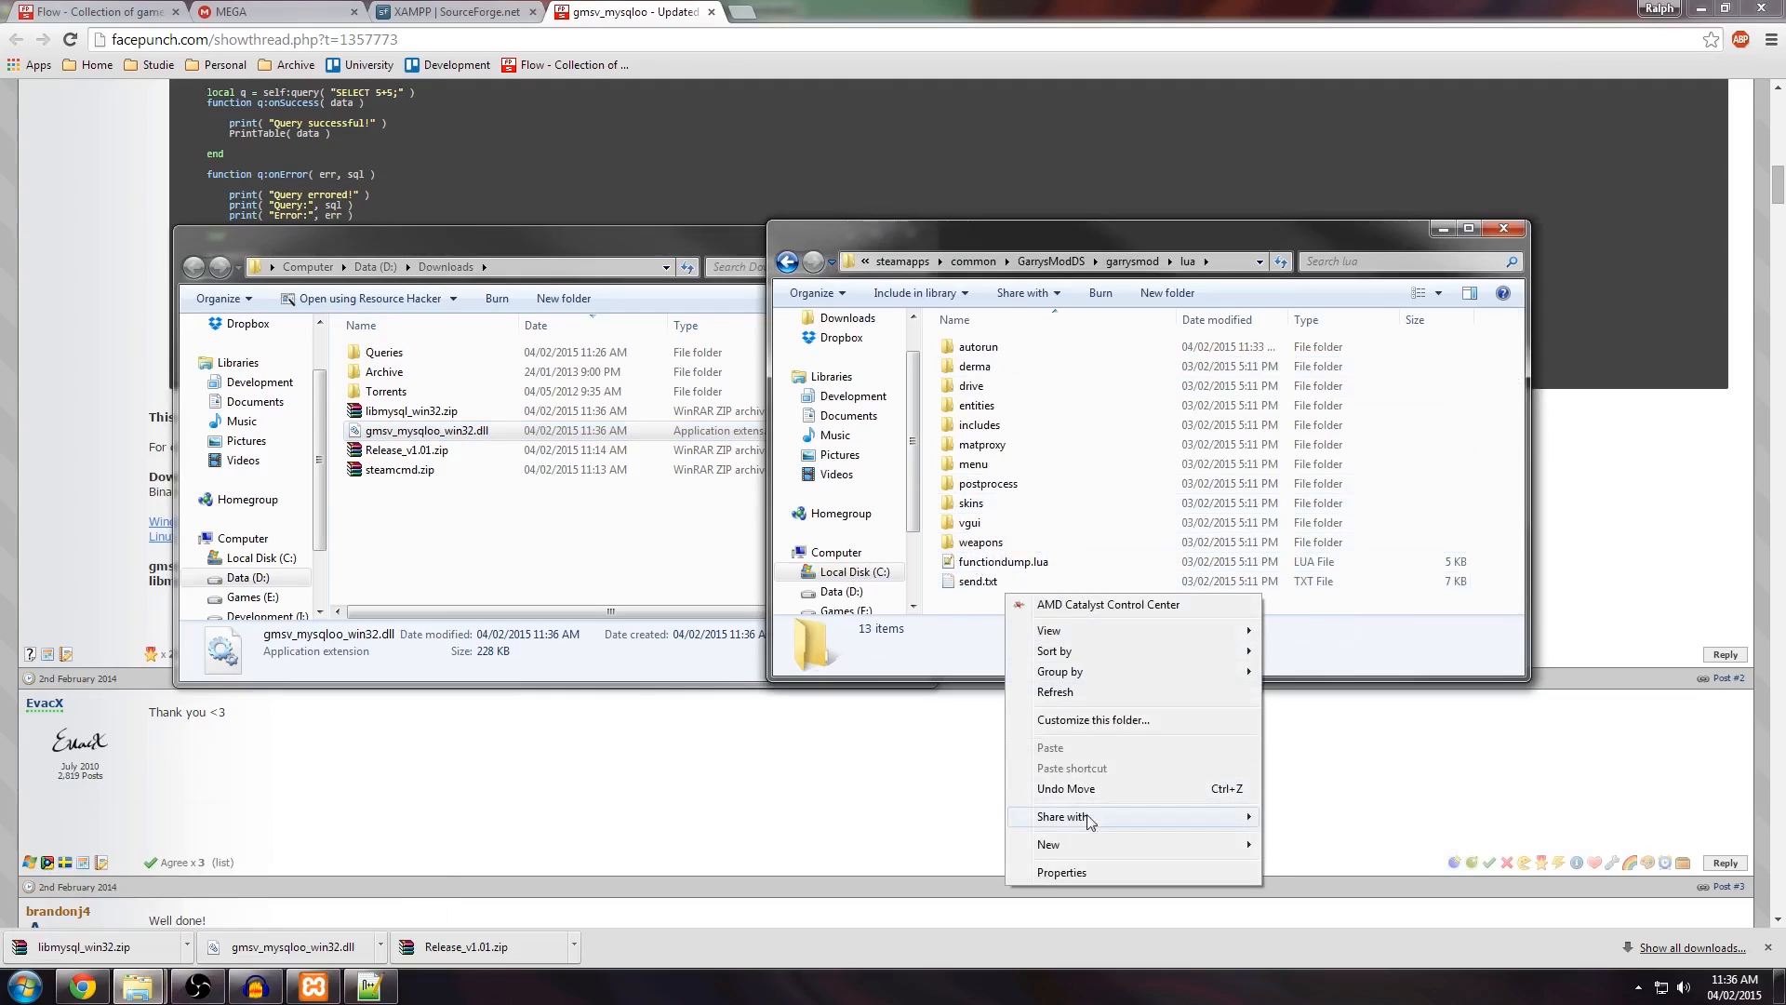
pyautogui.moveTo(1197, 846)
pyautogui.click(1324, 575)
pyautogui.write('bin')
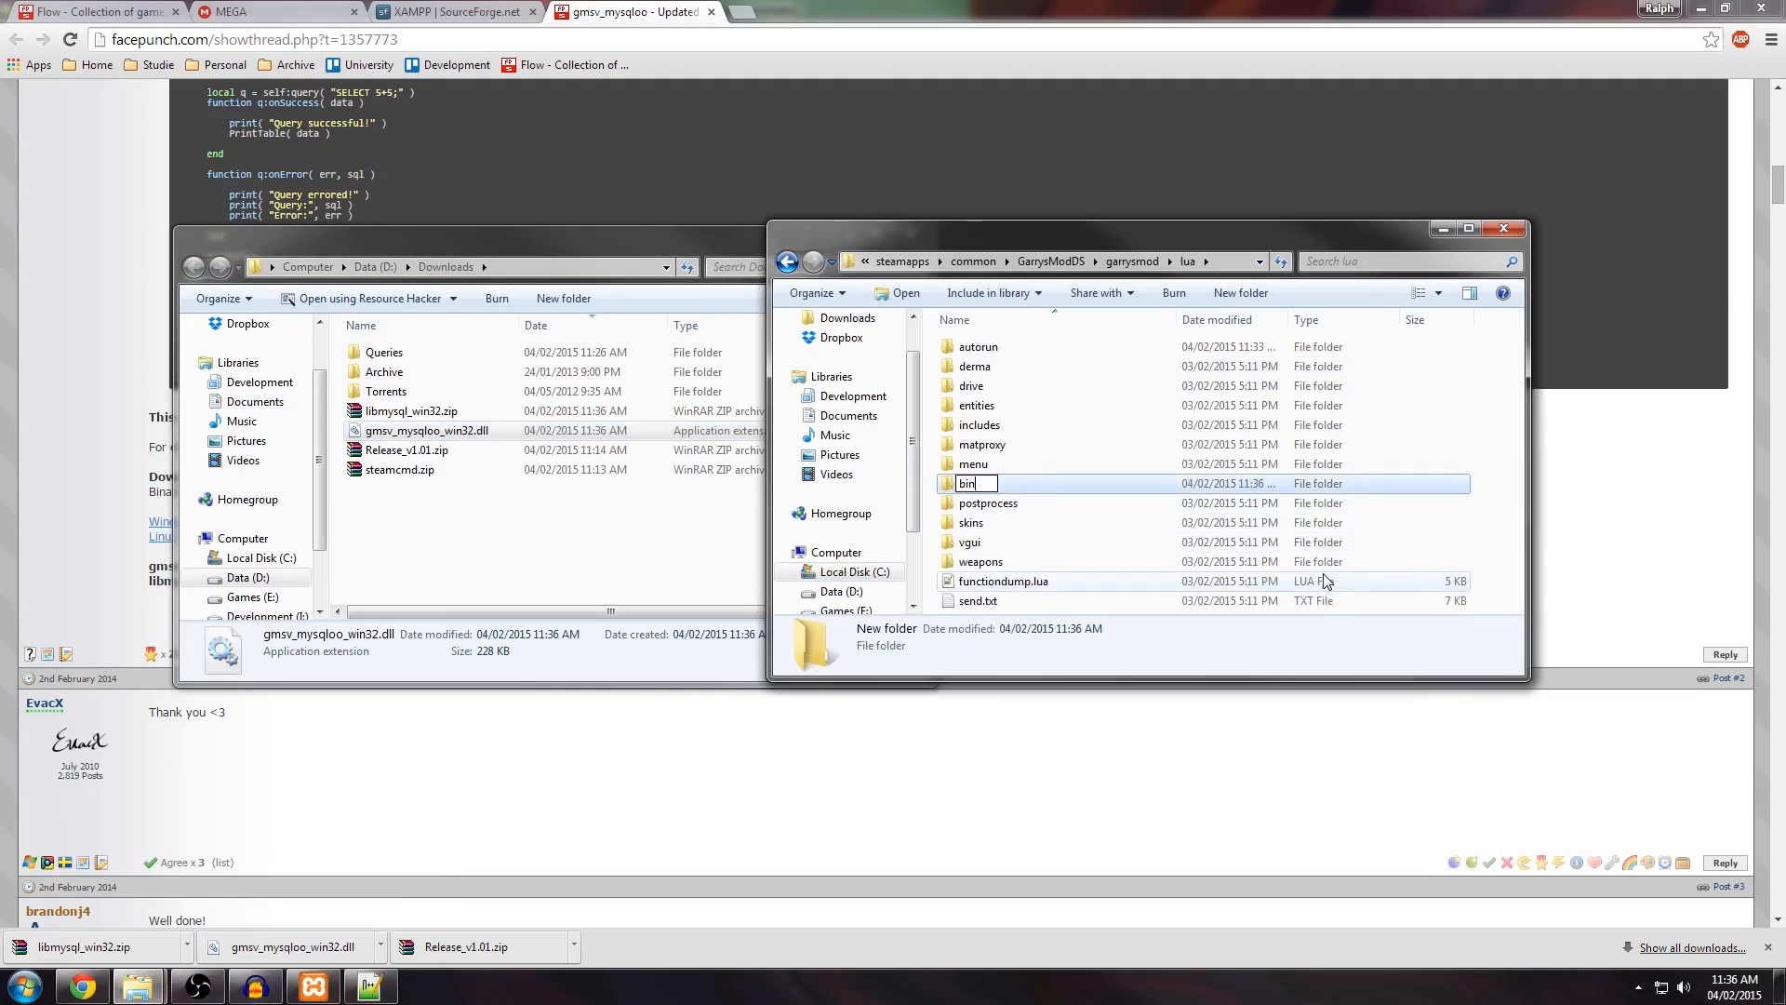
pyautogui.press('Return')
# Step: Copy gmsv_mysqloo_win32.dll into the bin folder and close the Downloads window
pyautogui.doubleClick(961, 365)
pyautogui.moveTo(426, 429); pyautogui.dragTo(1116, 465)
pyautogui.click(547, 438)
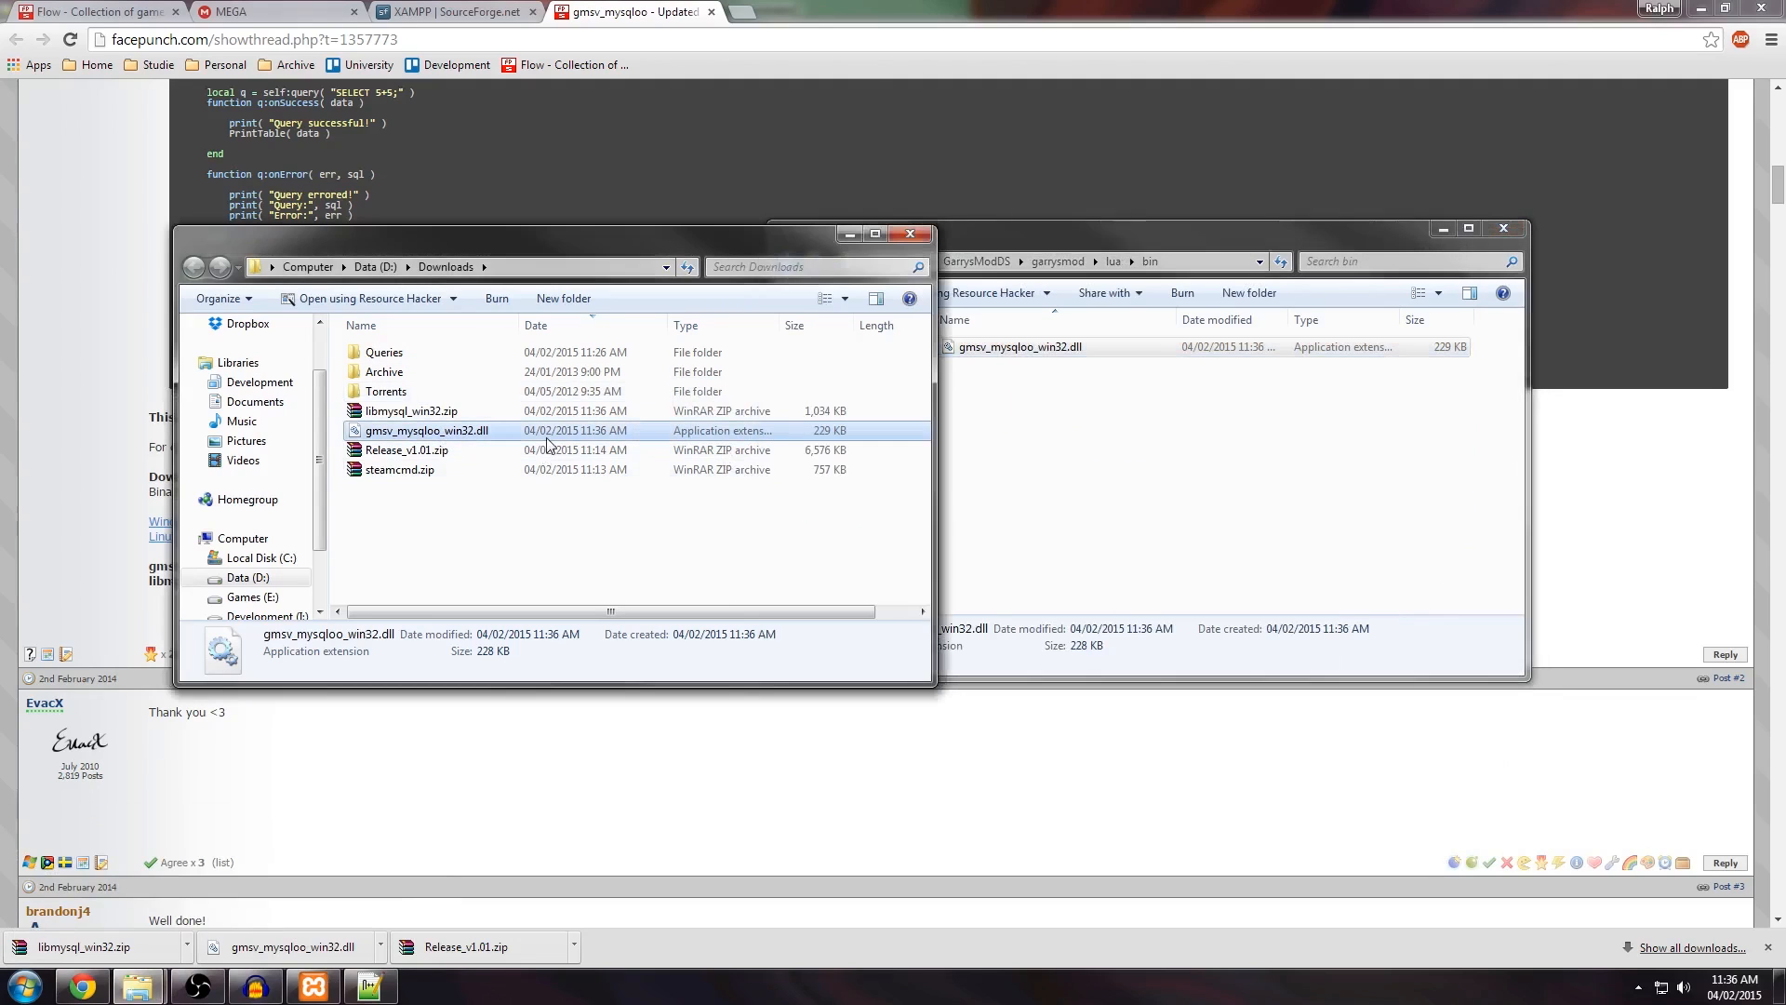
pyautogui.click(909, 233)
pyautogui.moveTo(1002, 232); pyautogui.dragTo(830, 236)
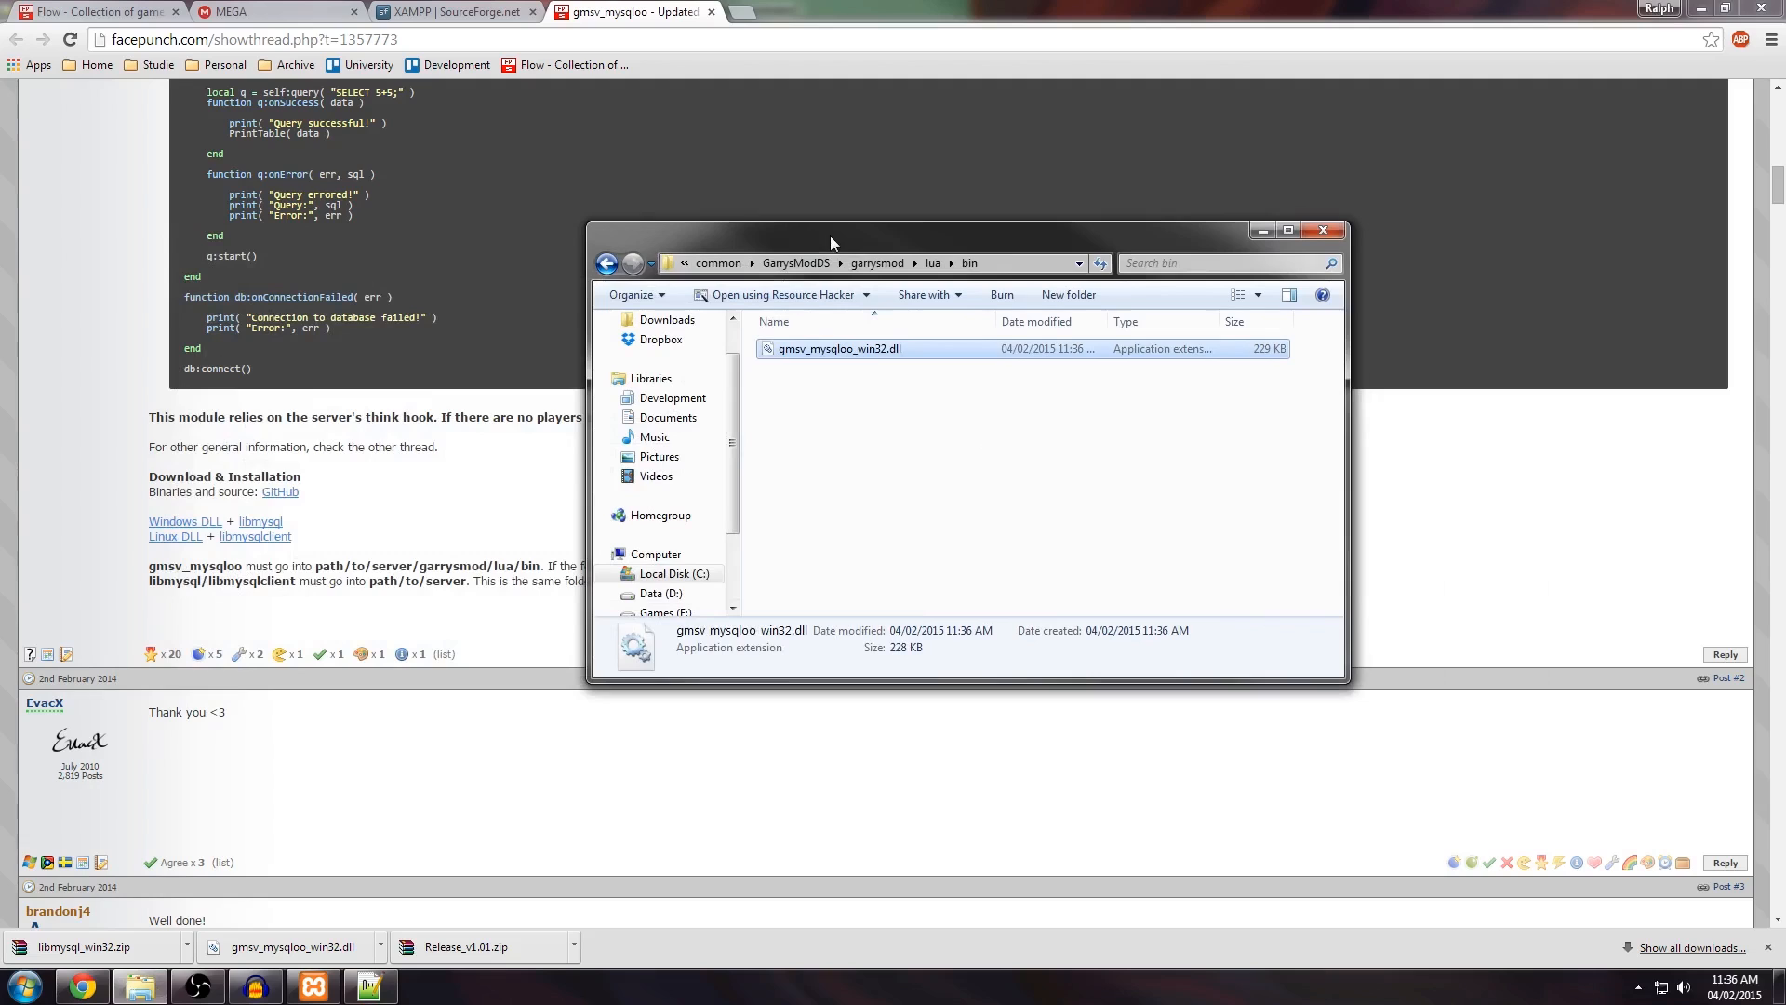
pyautogui.click(796, 262)
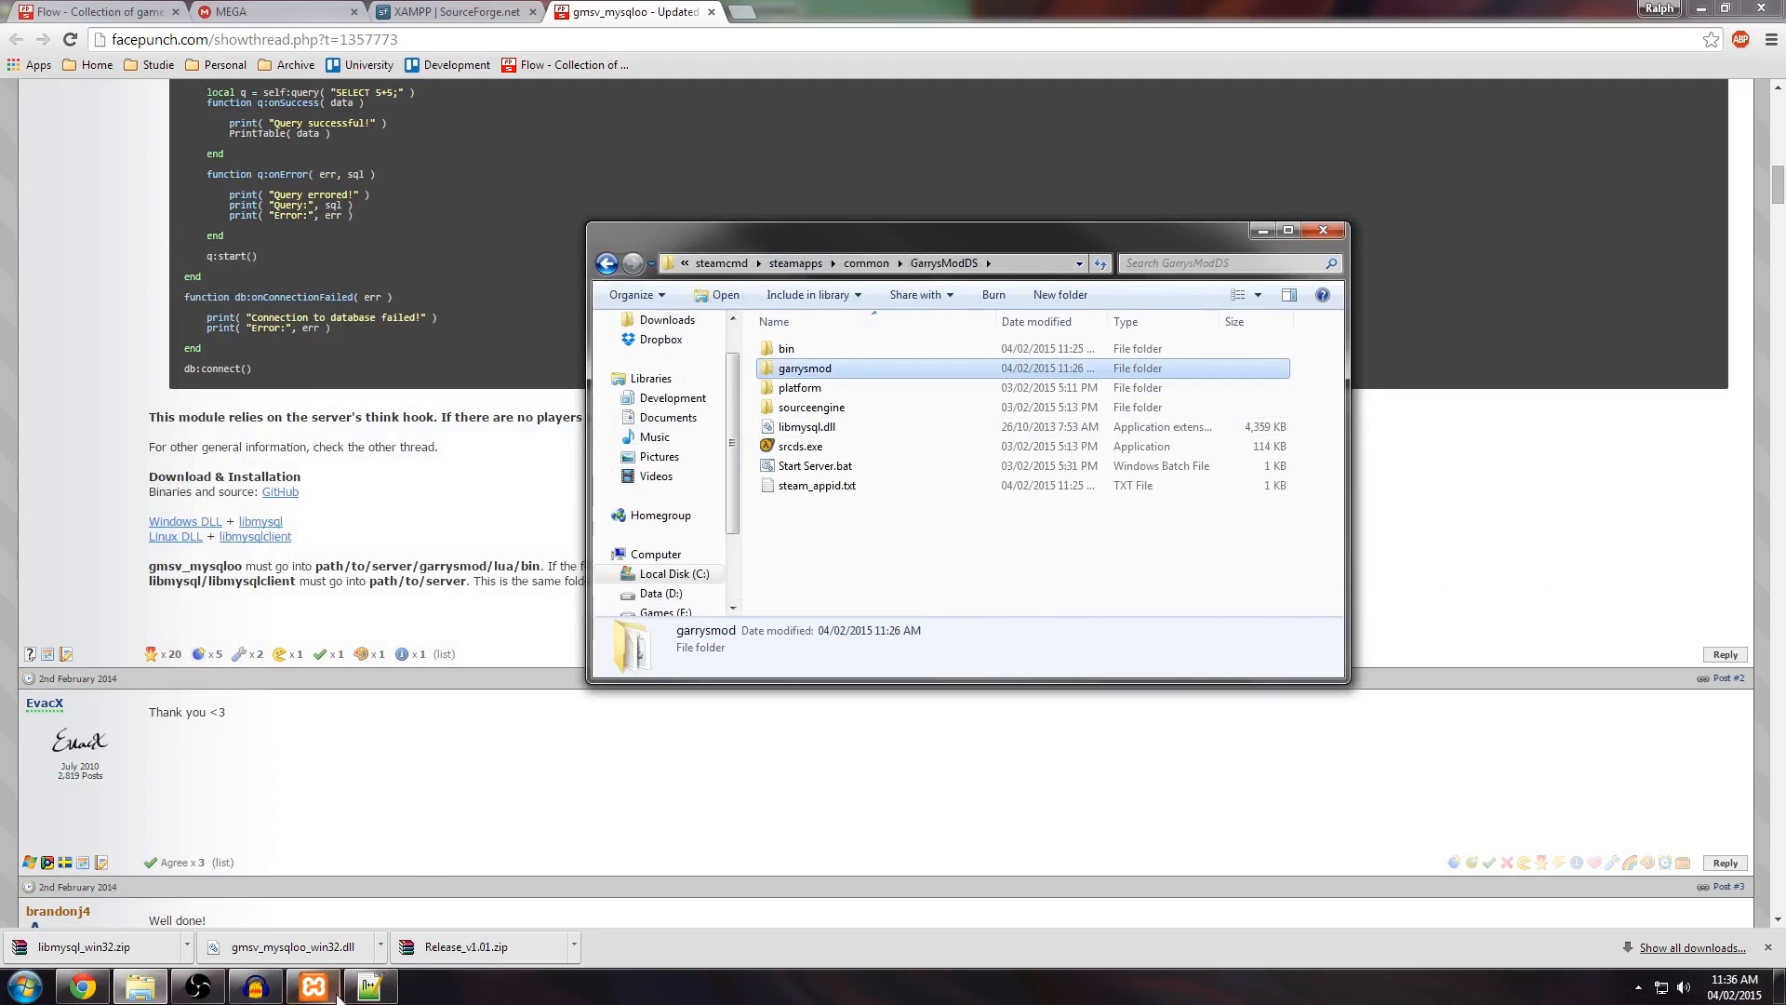
pyautogui.click(372, 987)
# Step: Check the mysqloo require line in core_data.lua and scroll down to SQLDetails
pyautogui.click(151, 174)
pyautogui.moveTo(202, 173); pyautogui.dragTo(109, 173)
pyautogui.click(197, 176)
pyautogui.scroll(-6, 311, 298)
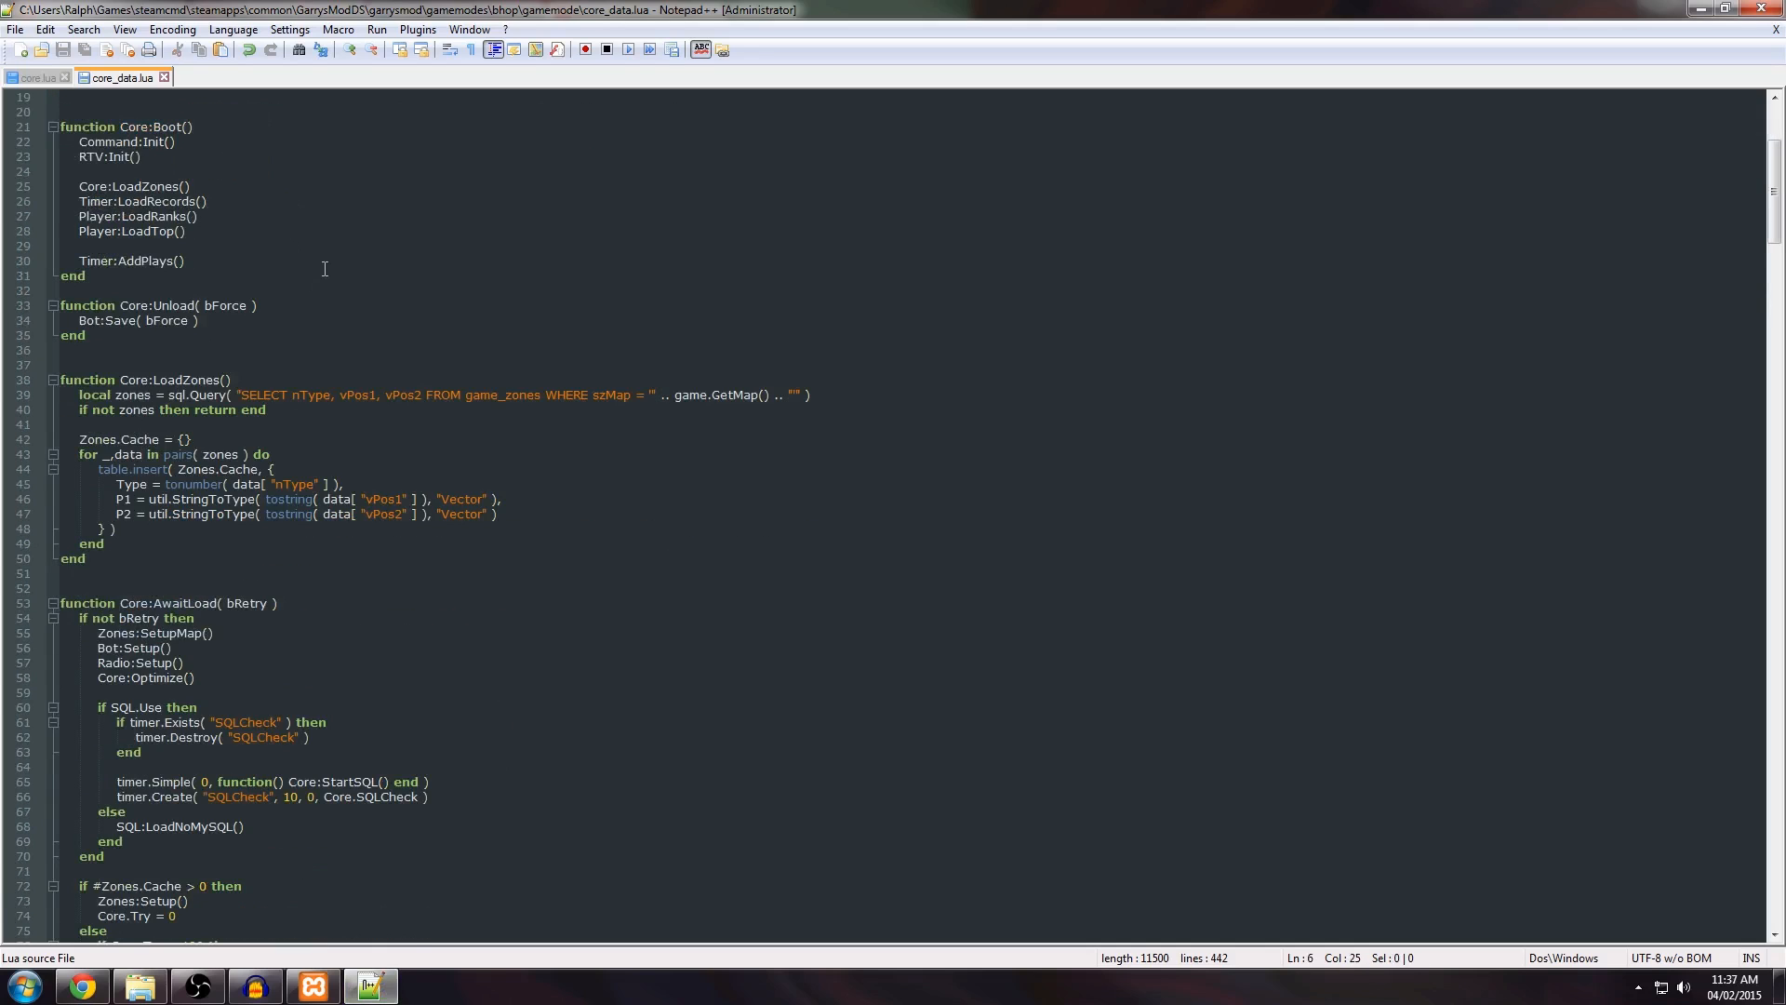
pyautogui.scroll(-20, 325, 269)
pyautogui.scroll(-20, 325, 268)
pyautogui.scroll(-8, 325, 269)
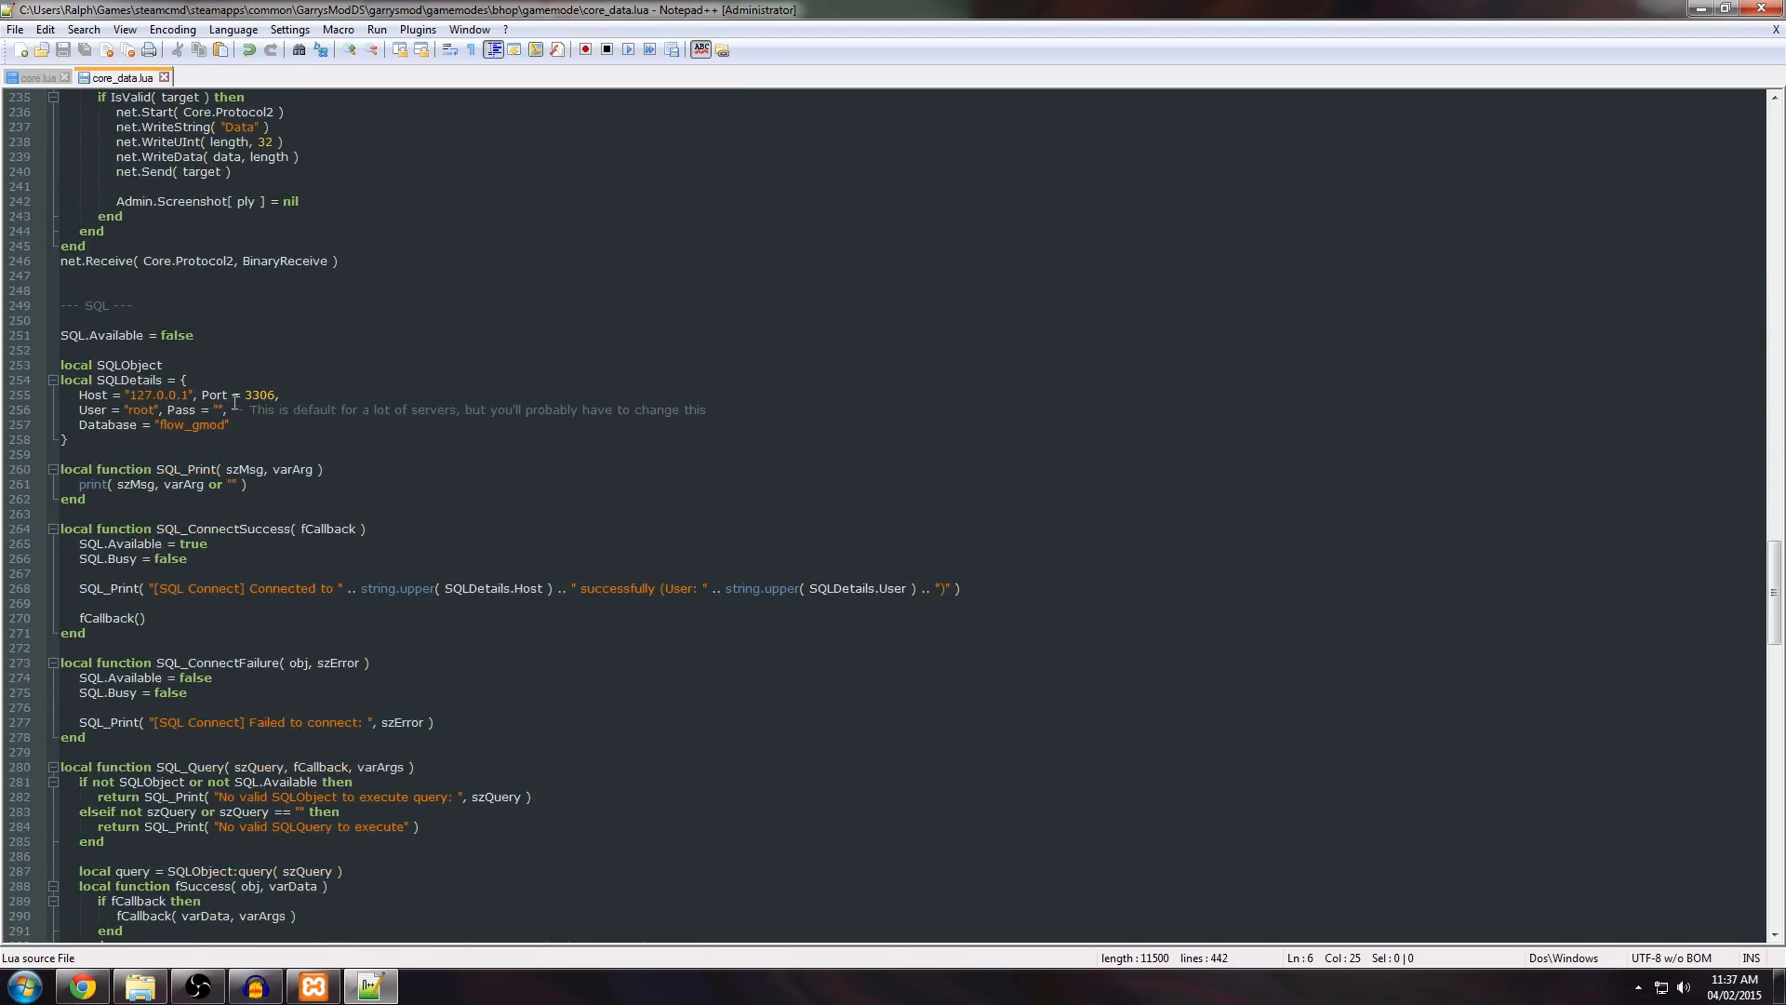
# Step: Review the Host, user root and database name, undo a test edit, and close core_data.lua
pyautogui.moveTo(133, 395); pyautogui.dragTo(179, 396)
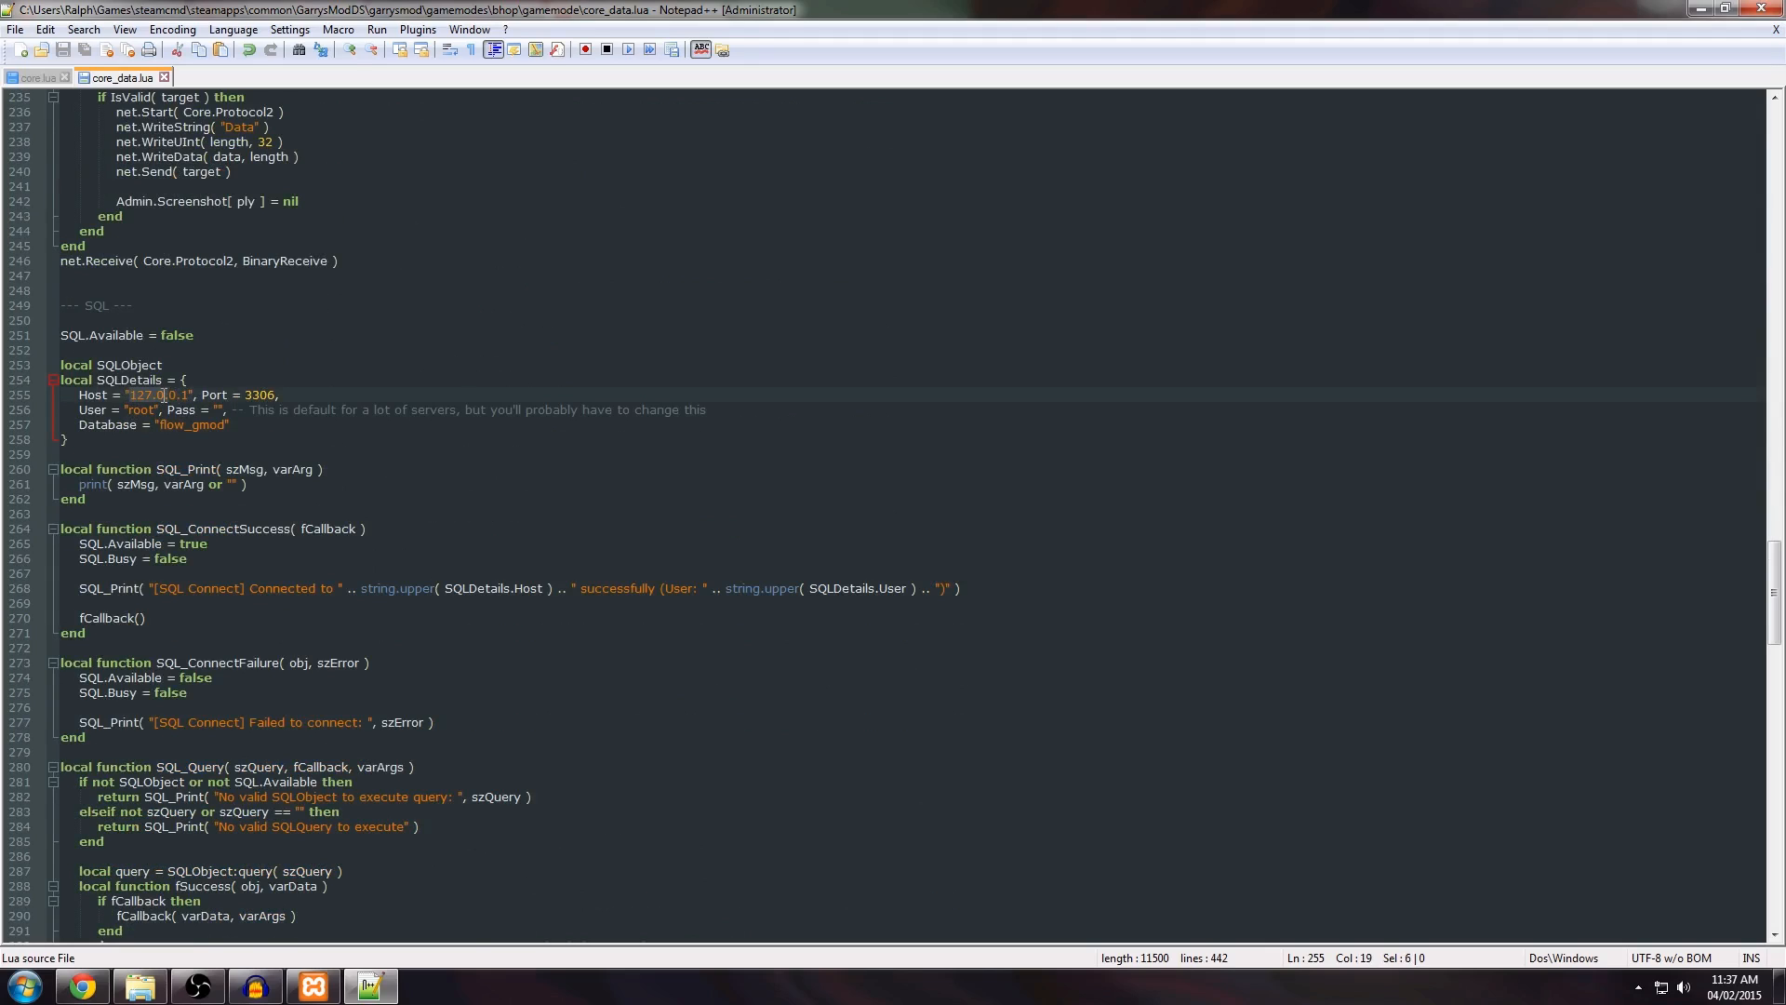
pyautogui.doubleClick(141, 410)
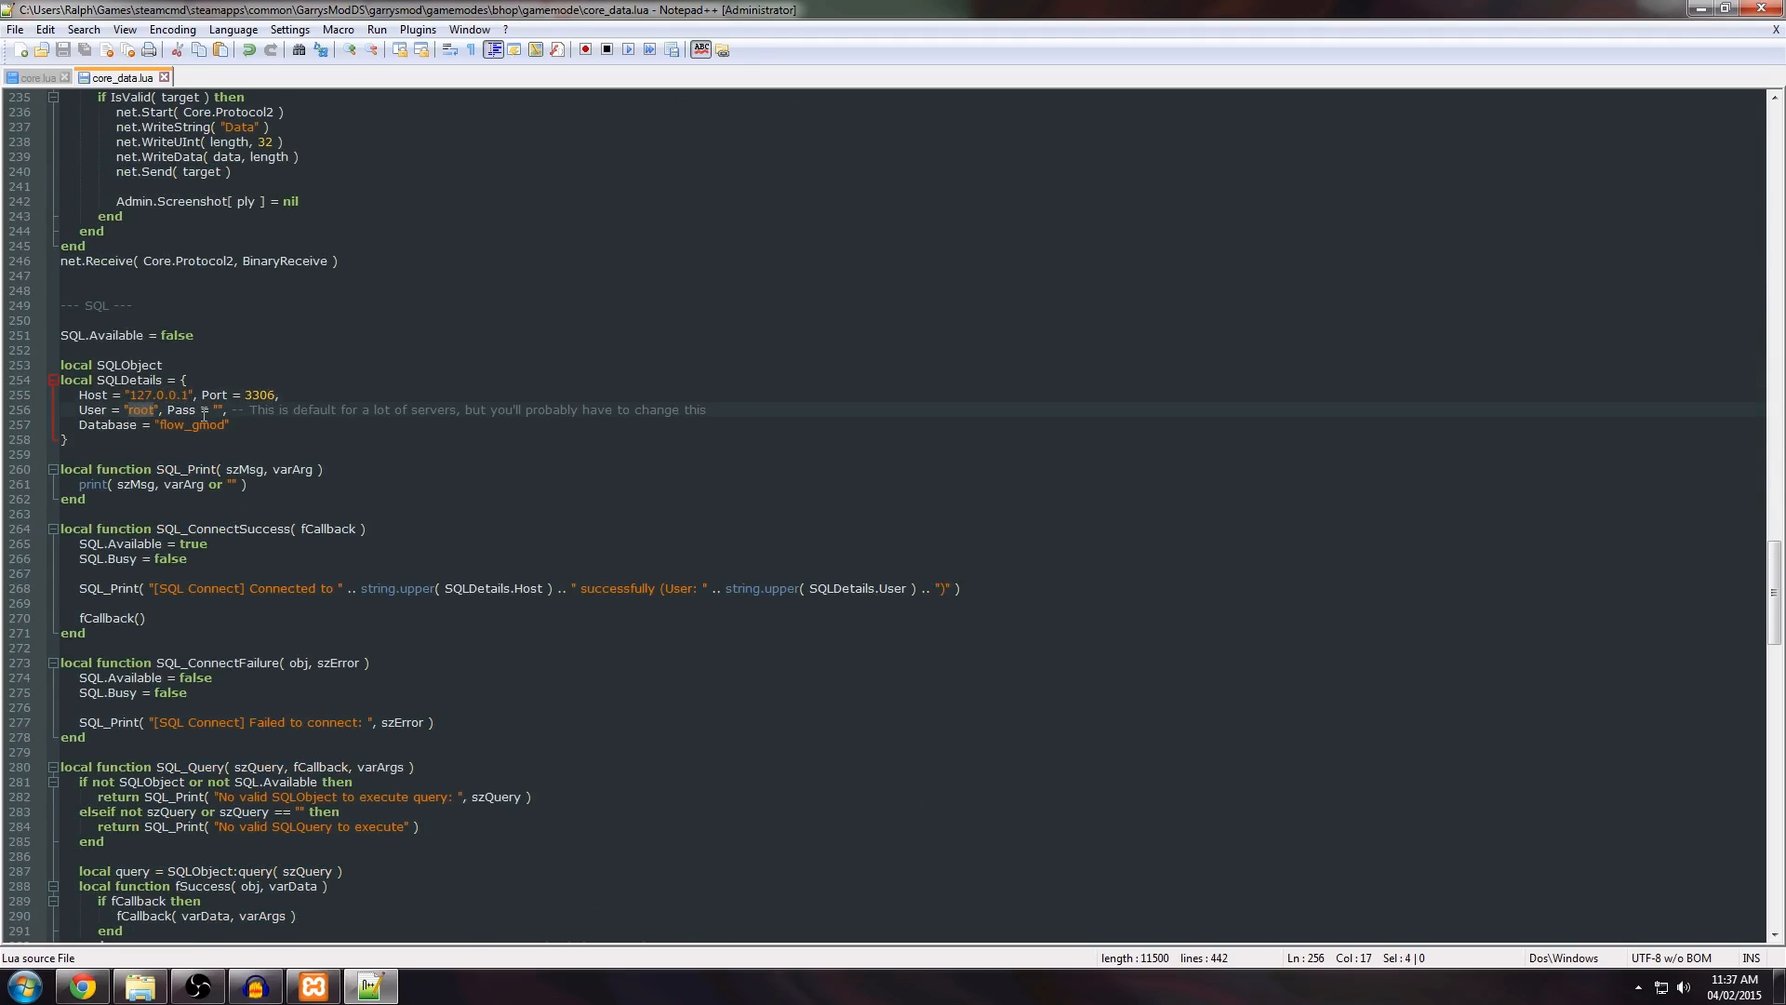
pyautogui.click(160, 425)
pyautogui.write('change')
pyautogui.hotkey('ctrl', 'z')
pyautogui.hotkey('ctrl', 'z')
pyautogui.click(164, 77)
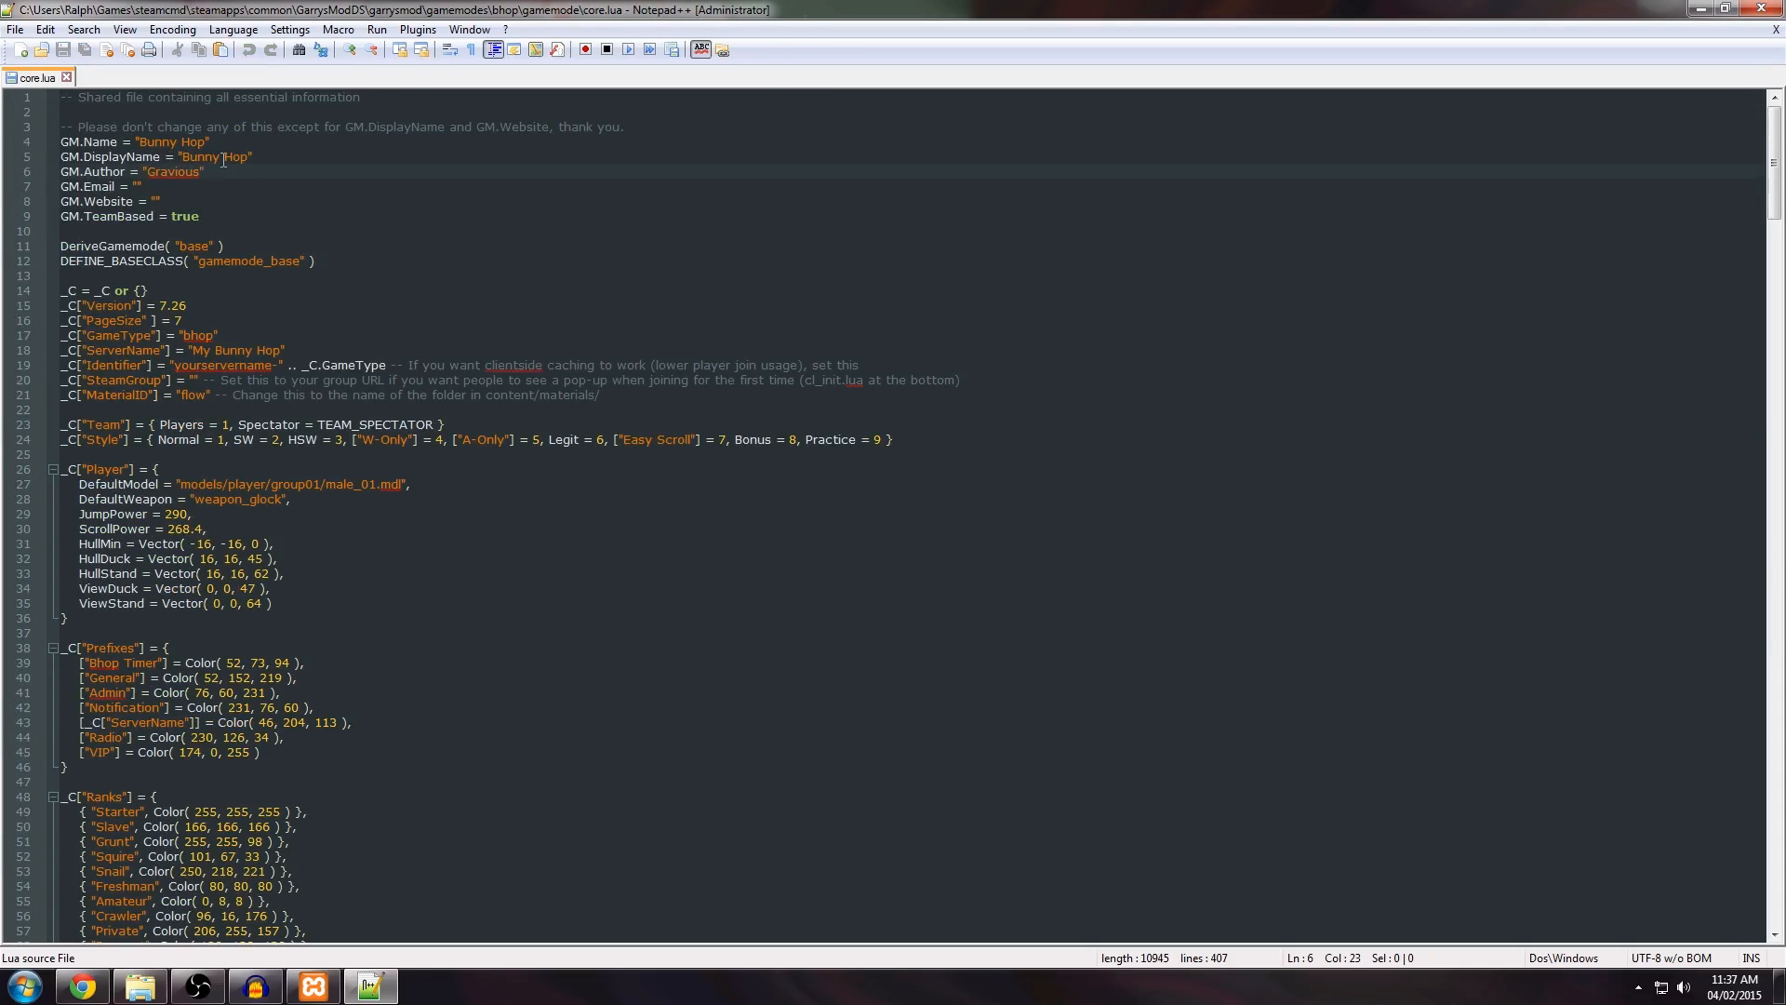
# Step: Change GM.DisplayName in core.lua to 'Testing my Bunny Hop'
pyautogui.scroll(-2, 188, 156)
pyautogui.scroll(2, 251, 236)
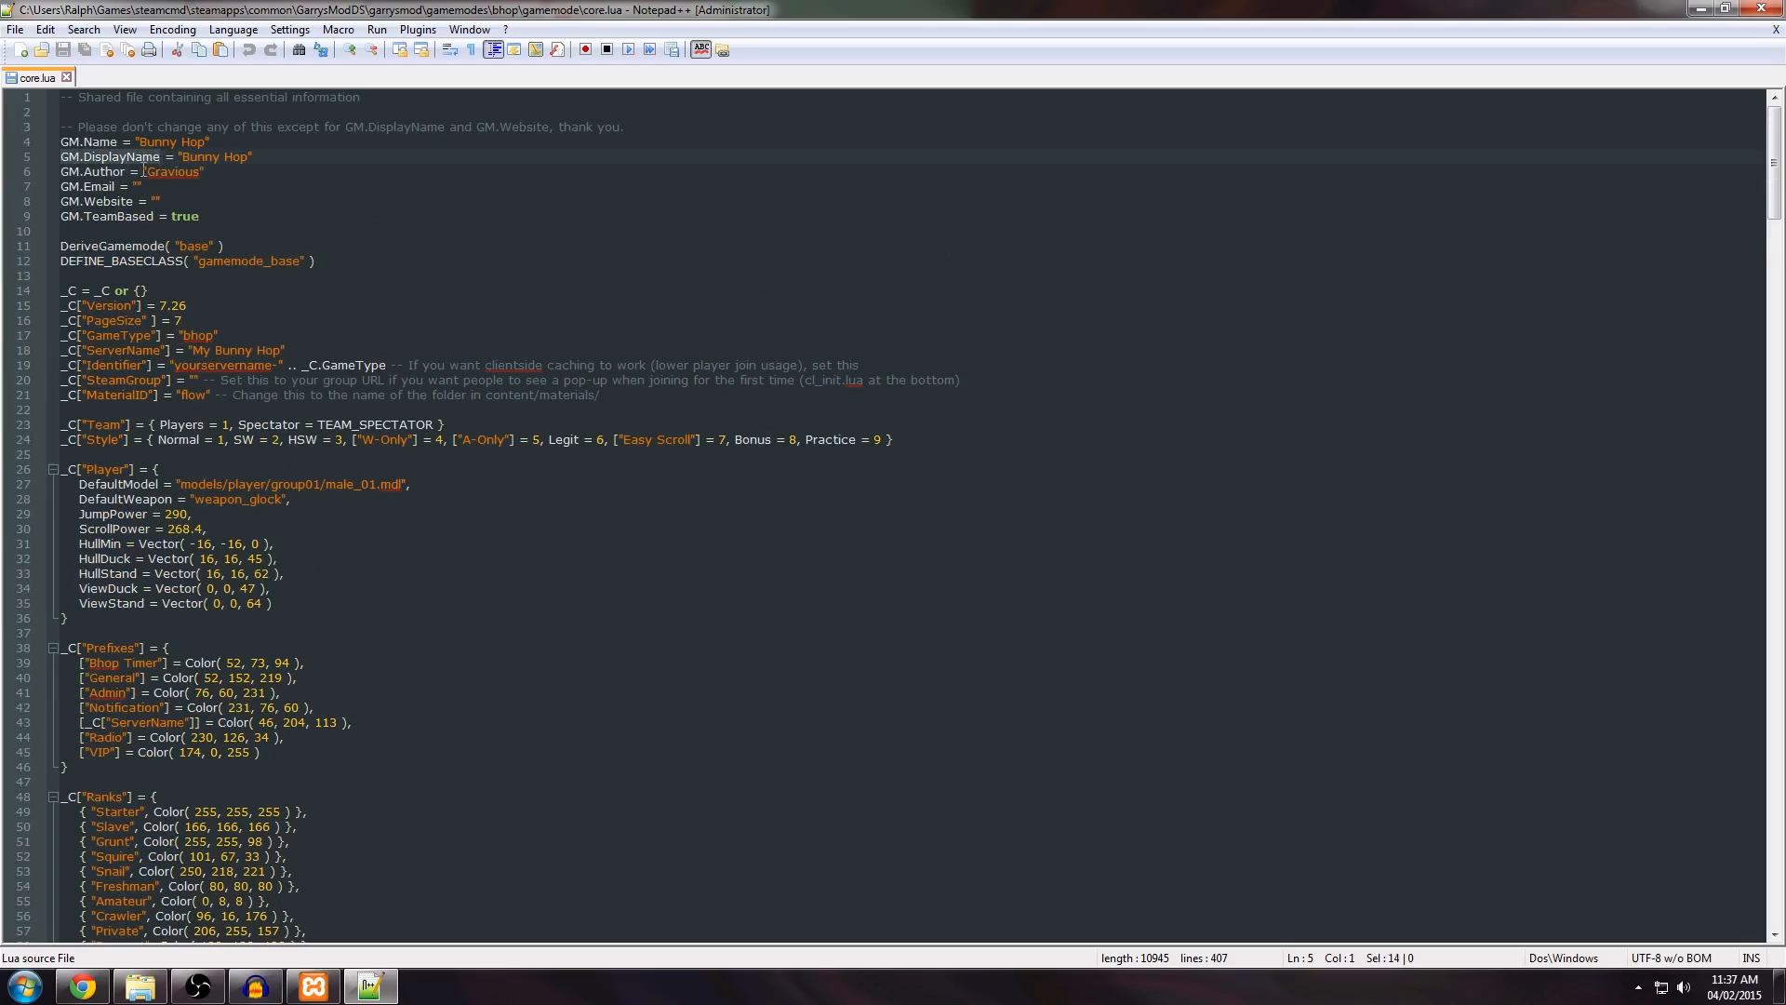
pyautogui.click(182, 155)
pyautogui.write('Testing my')
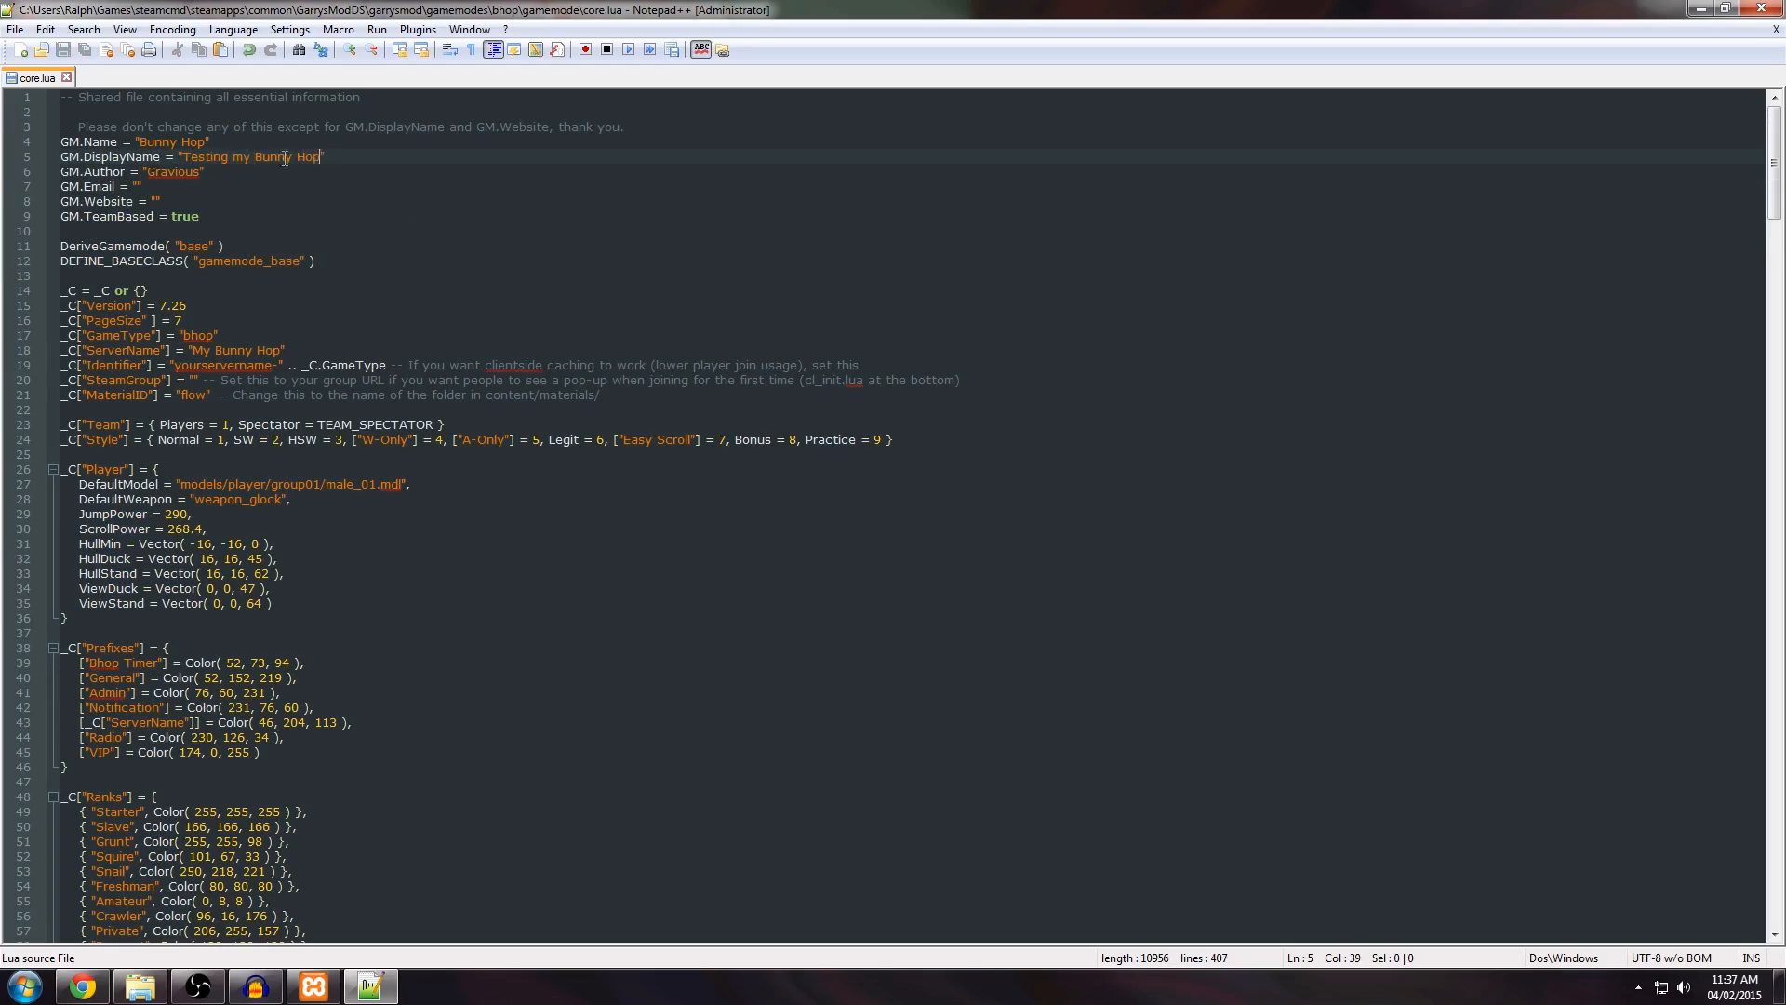
# Step: Highlight the Version setting value 7.26 in core.lua
pyautogui.click(222, 215)
pyautogui.click(244, 304)
pyautogui.moveTo(155, 305)
pyautogui.mouseDown()
pyautogui.moveTo(226, 300)
pyautogui.moveTo(160, 306)
pyautogui.mouseUp()
pyautogui.click(247, 302)
pyautogui.click(210, 308)
pyautogui.rightClick(194, 300)
pyautogui.click(209, 306)
# Step: Try editing the version number, undoing each change back to 7.26
pyautogui.press('BackSpace')
pyautogui.write('7')
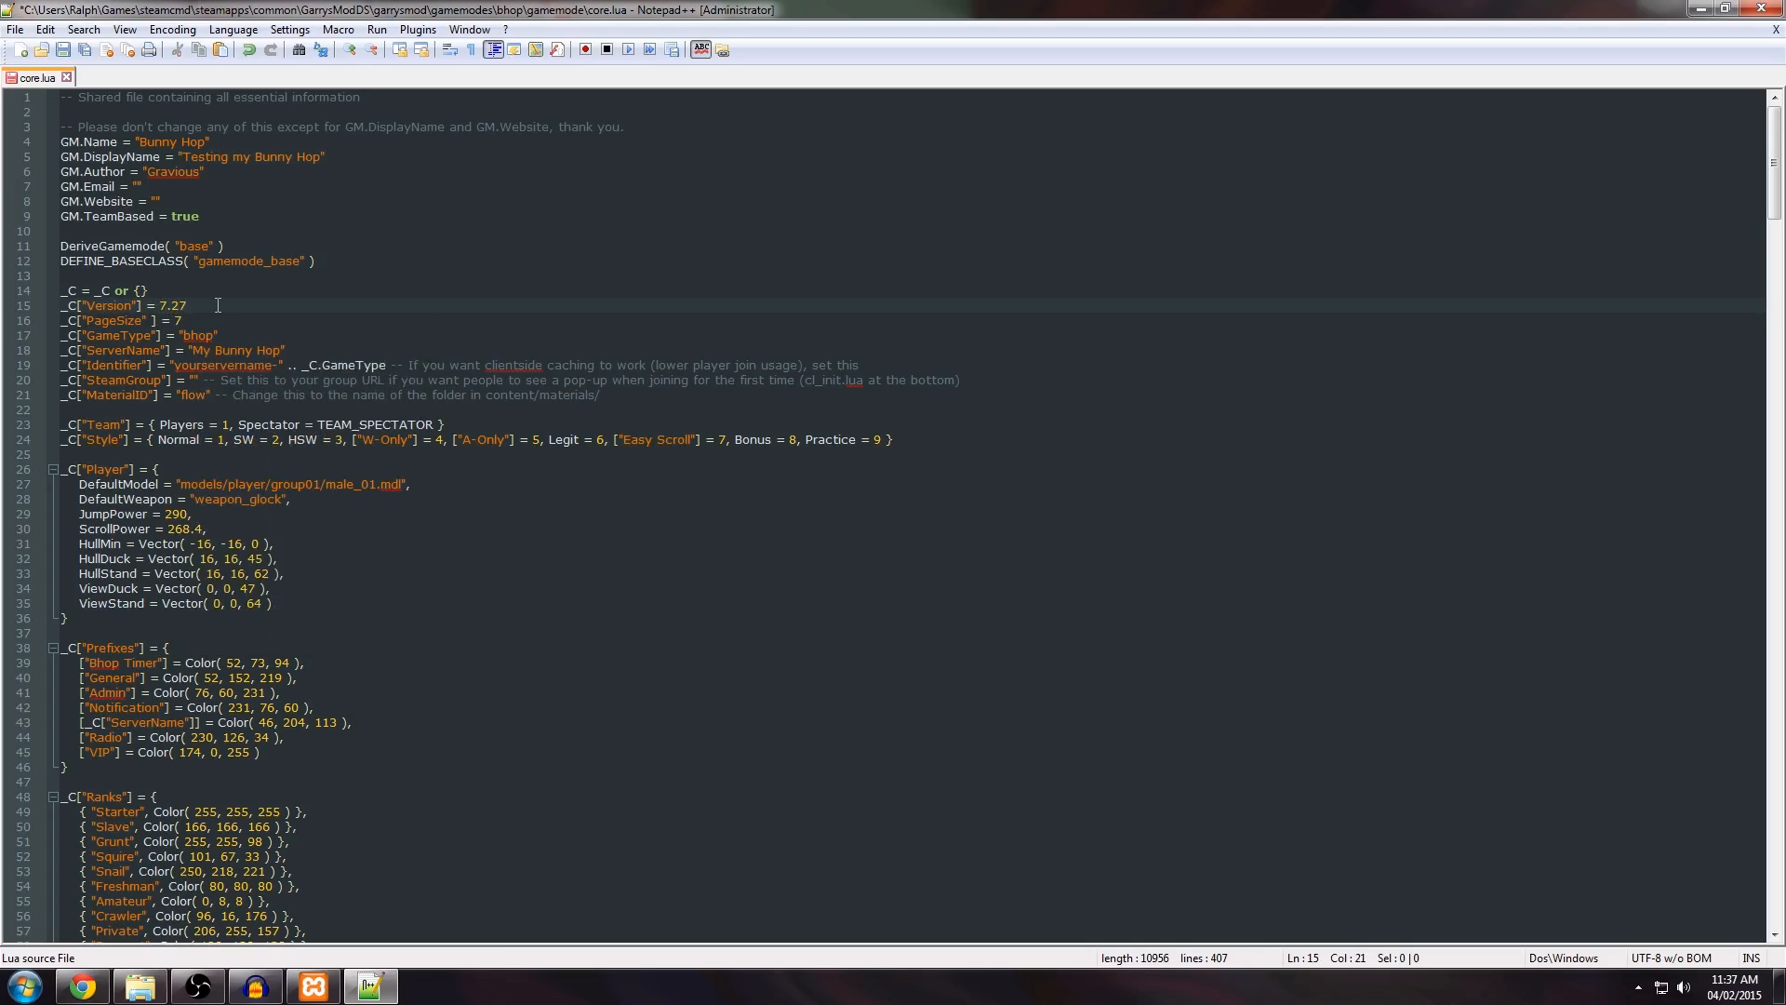
pyautogui.hotkey('ctrl', 'z')
pyautogui.hotkey('ctrl', 'z')
pyautogui.hotkey('ctrl', 'z')
pyautogui.press('Left')
pyautogui.press('BackSpace')
pyautogui.write('8')
pyautogui.hotkey('ctrl', 'z')
pyautogui.hotkey('ctrl', 'z')
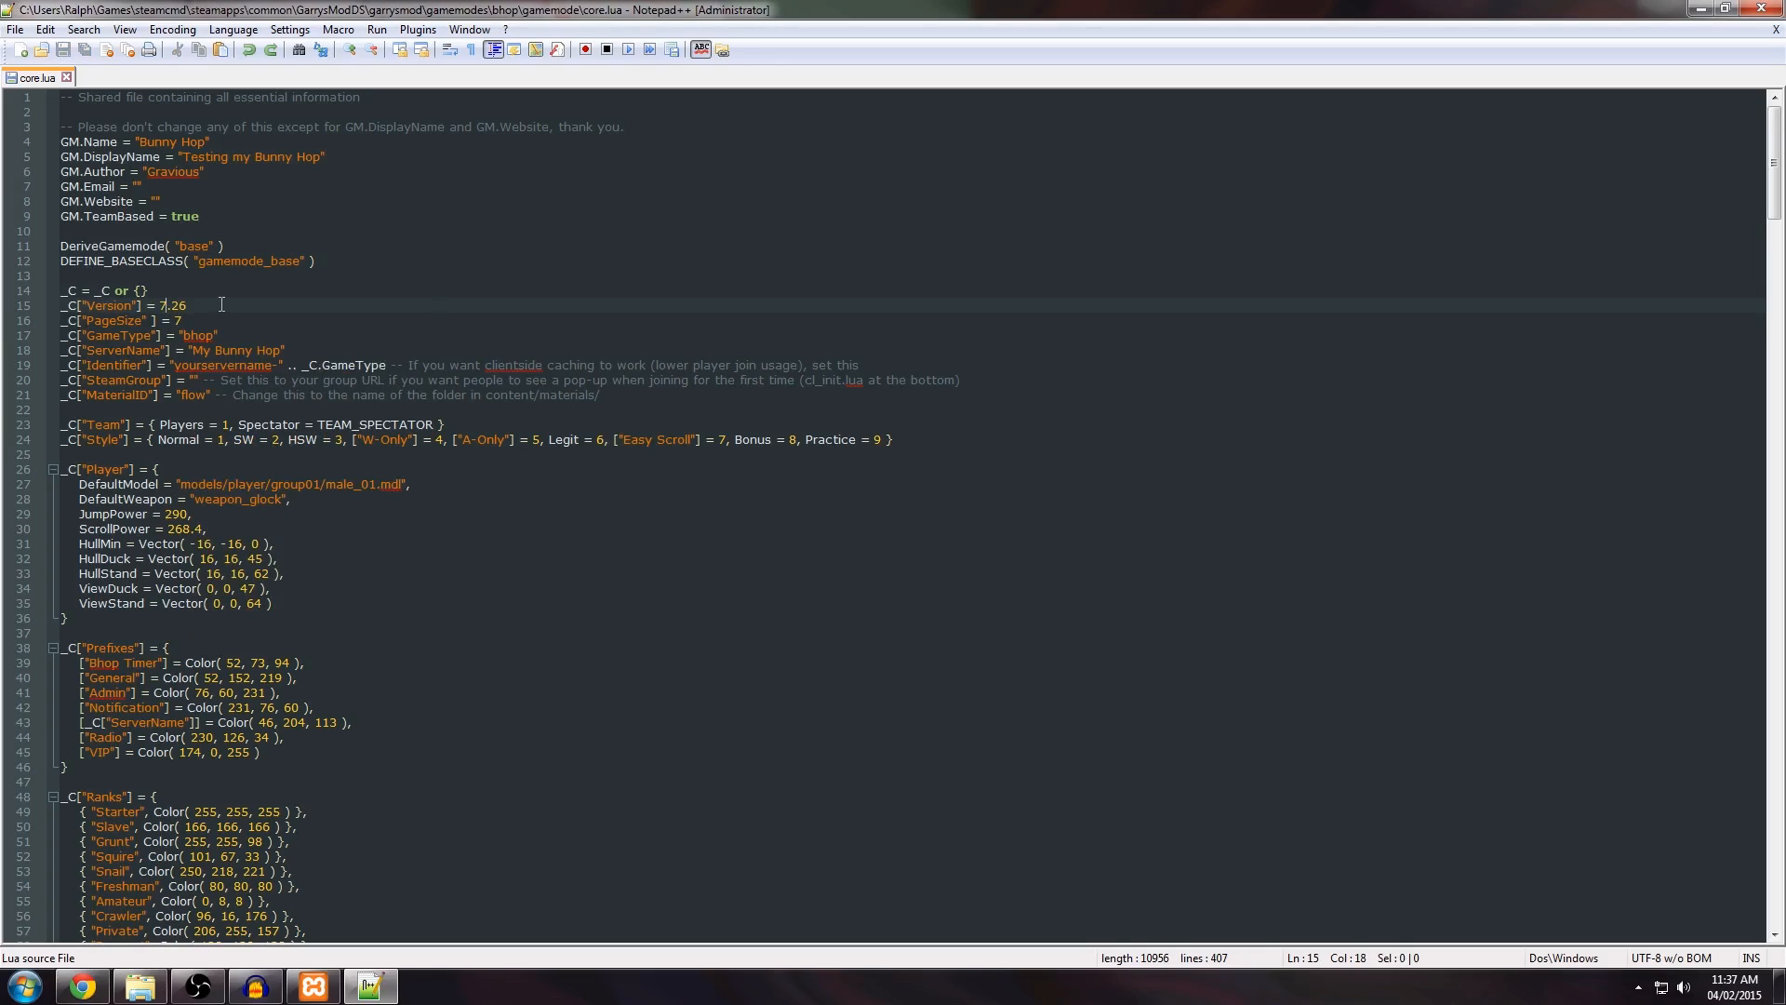
# Step: Point out the PageSize setting and delete the space before its closing bracket
pyautogui.moveTo(183, 320); pyautogui.dragTo(60, 306)
pyautogui.click(284, 317)
pyautogui.click(230, 320)
pyautogui.click(154, 320)
pyautogui.press('Left')
pyautogui.press('BackSpace')
# Step: Highlight the GameType value bhop in core.lua
pyautogui.moveTo(223, 334); pyautogui.dragTo(151, 334)
pyautogui.click(231, 332)
pyautogui.doubleClick(198, 336)
# Step: Browse to garrysmod\gamemodes\bhop\content\materials\flow to match the MaterialID, then return to bhop
pyautogui.click(140, 986)
pyautogui.doubleClick(836, 372)
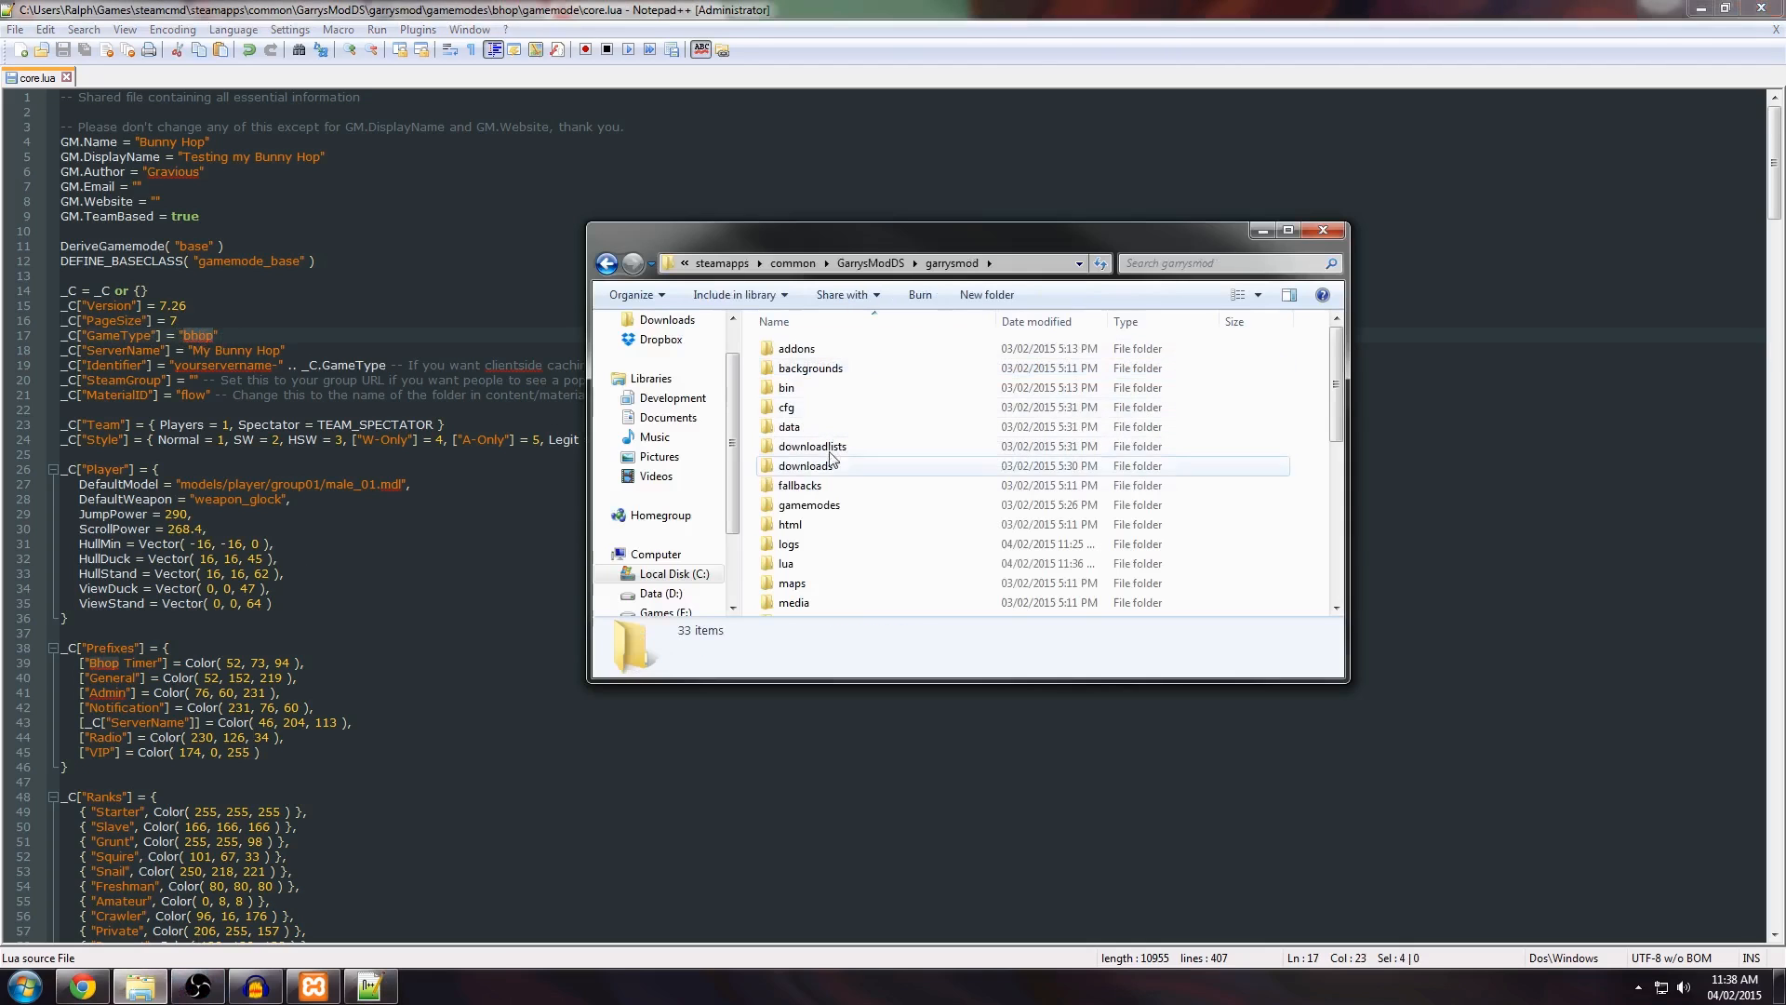
pyautogui.doubleClick(829, 505)
pyautogui.doubleClick(832, 370)
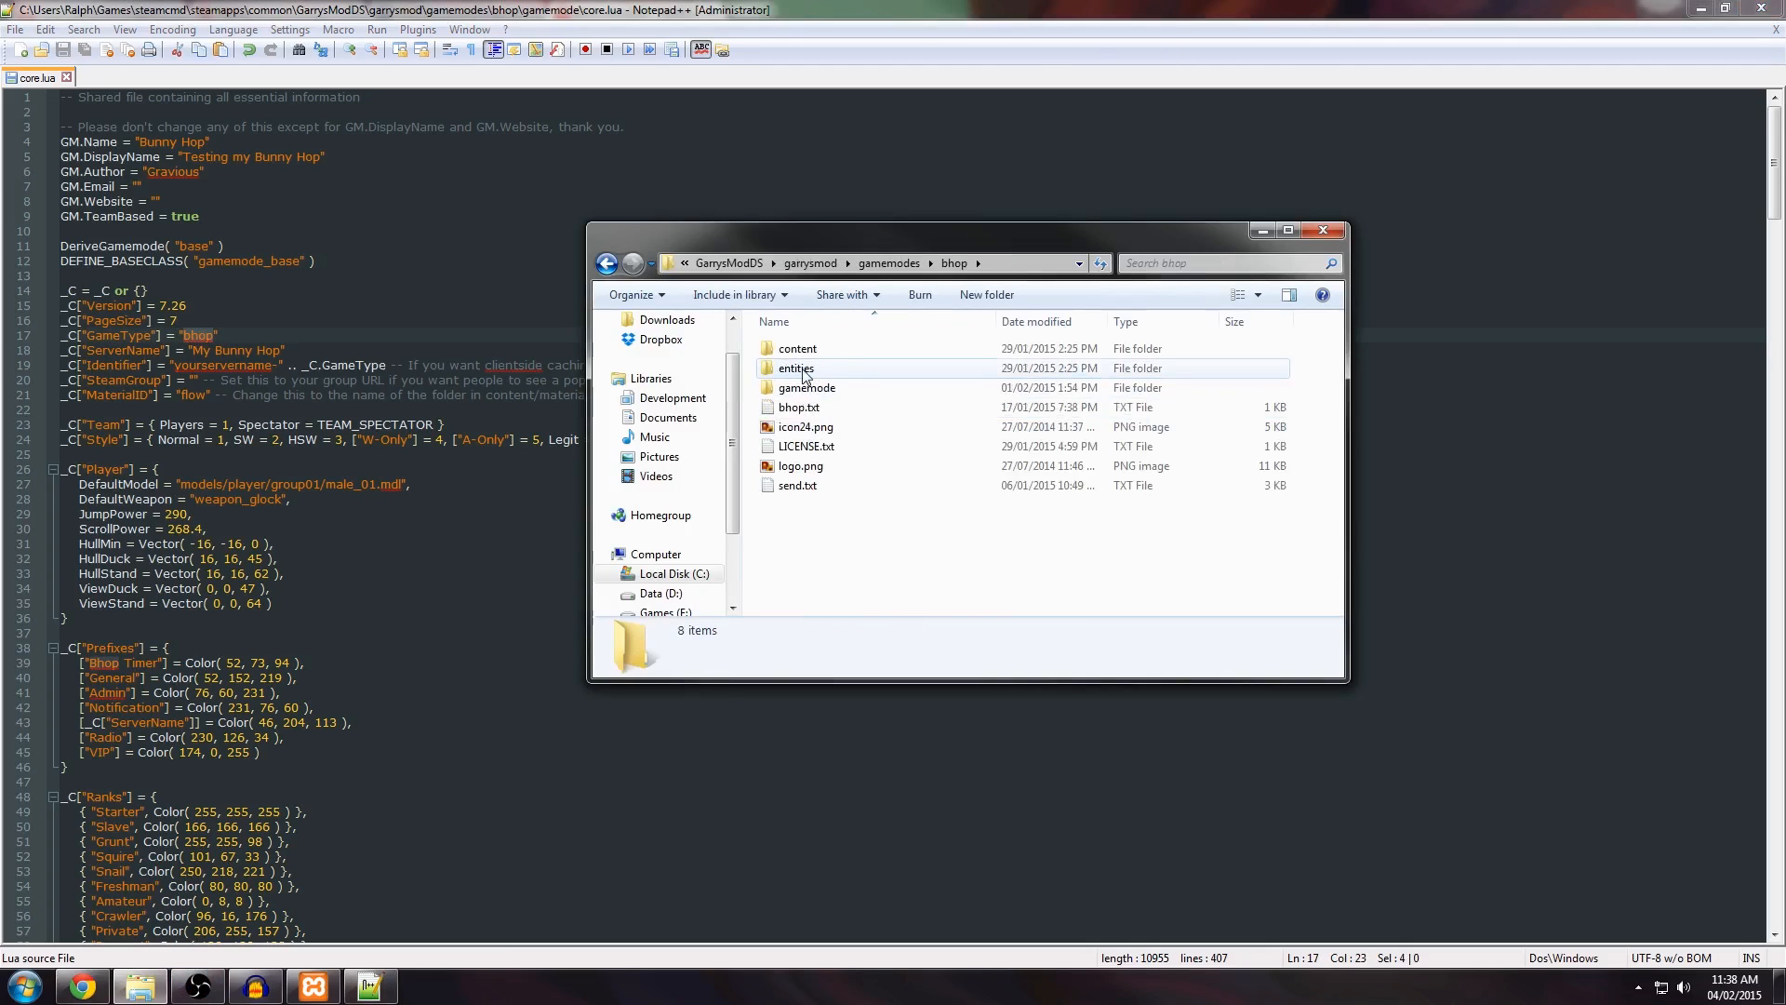
pyautogui.doubleClick(798, 349)
pyautogui.doubleClick(791, 353)
pyautogui.click(814, 353)
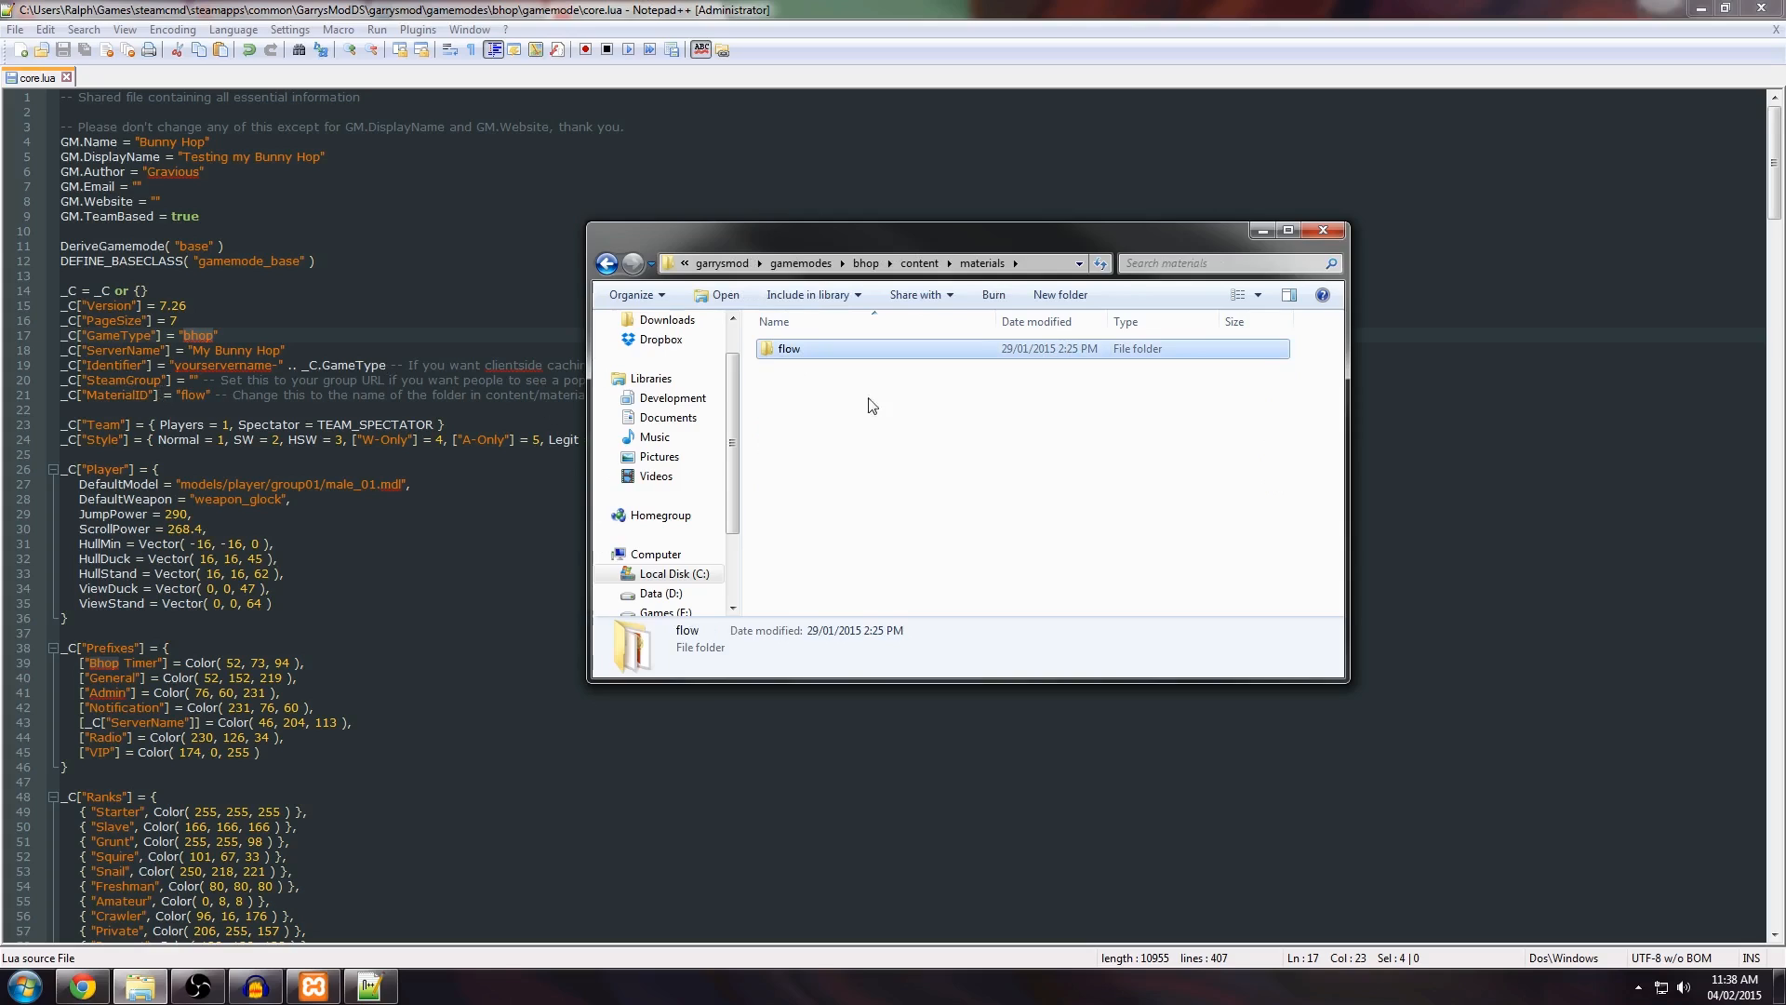
pyautogui.moveTo(820, 377)
pyautogui.mouseDown()
pyautogui.moveTo(784, 342)
pyautogui.moveTo(791, 369)
pyautogui.mouseUp()
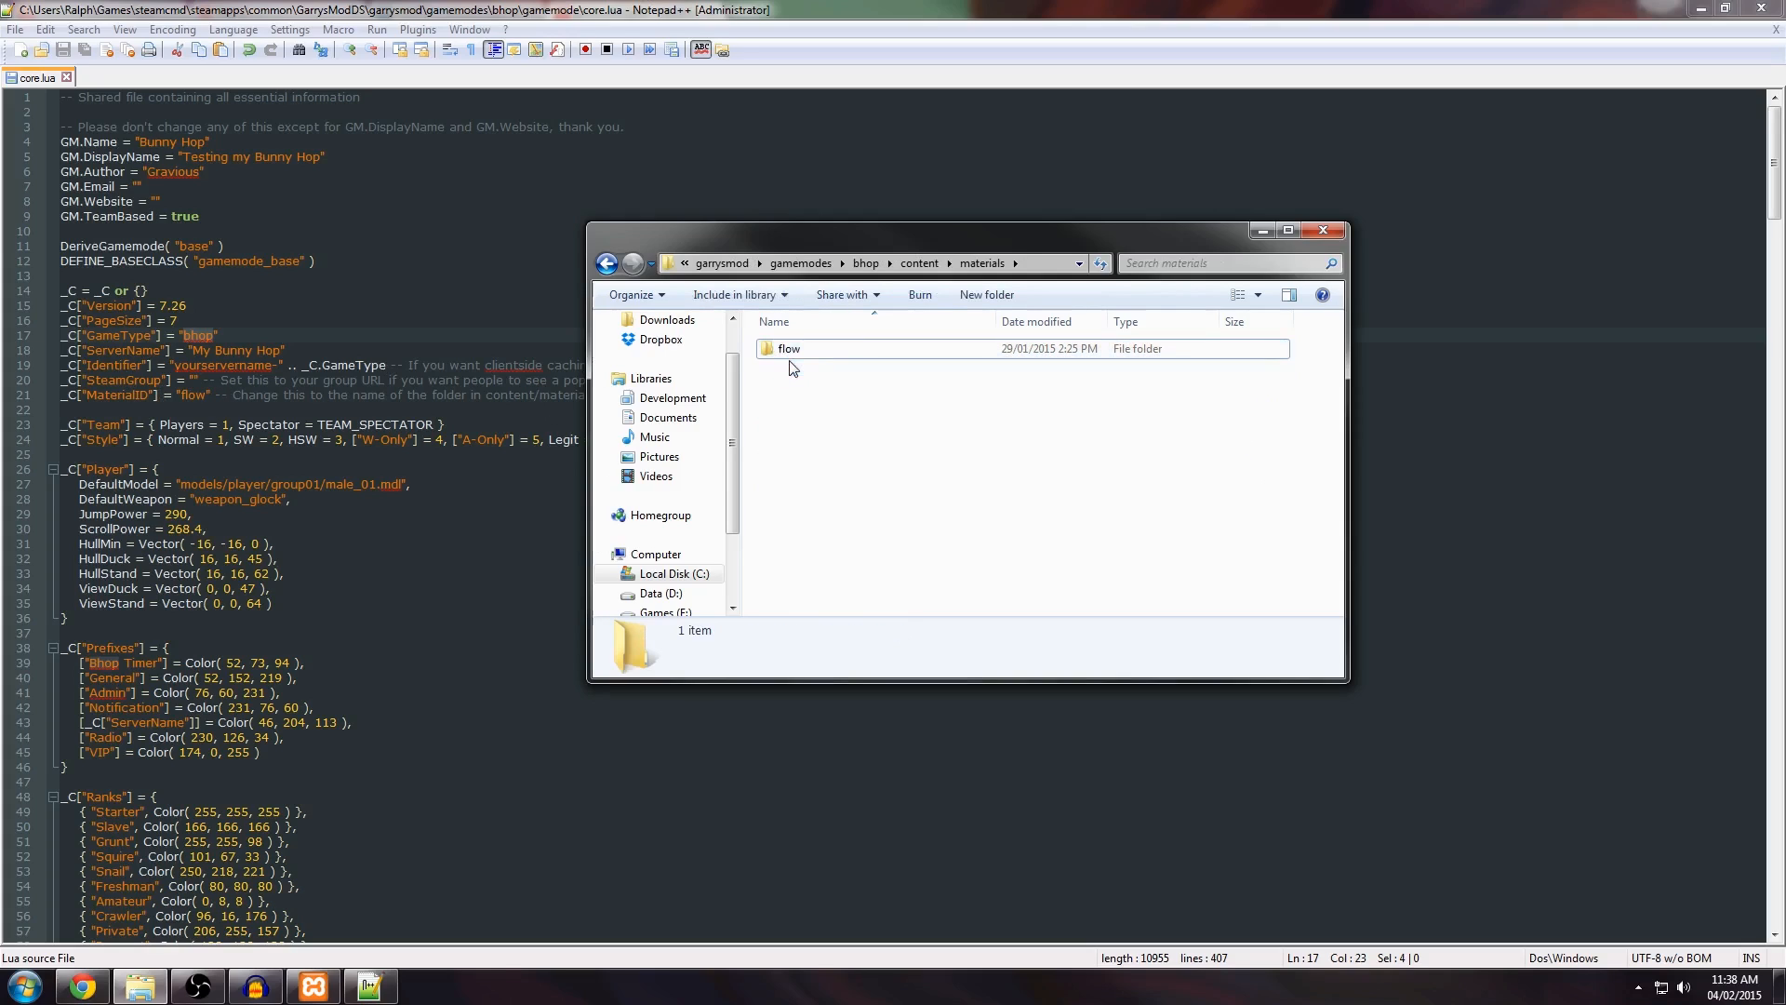
pyautogui.click(793, 351)
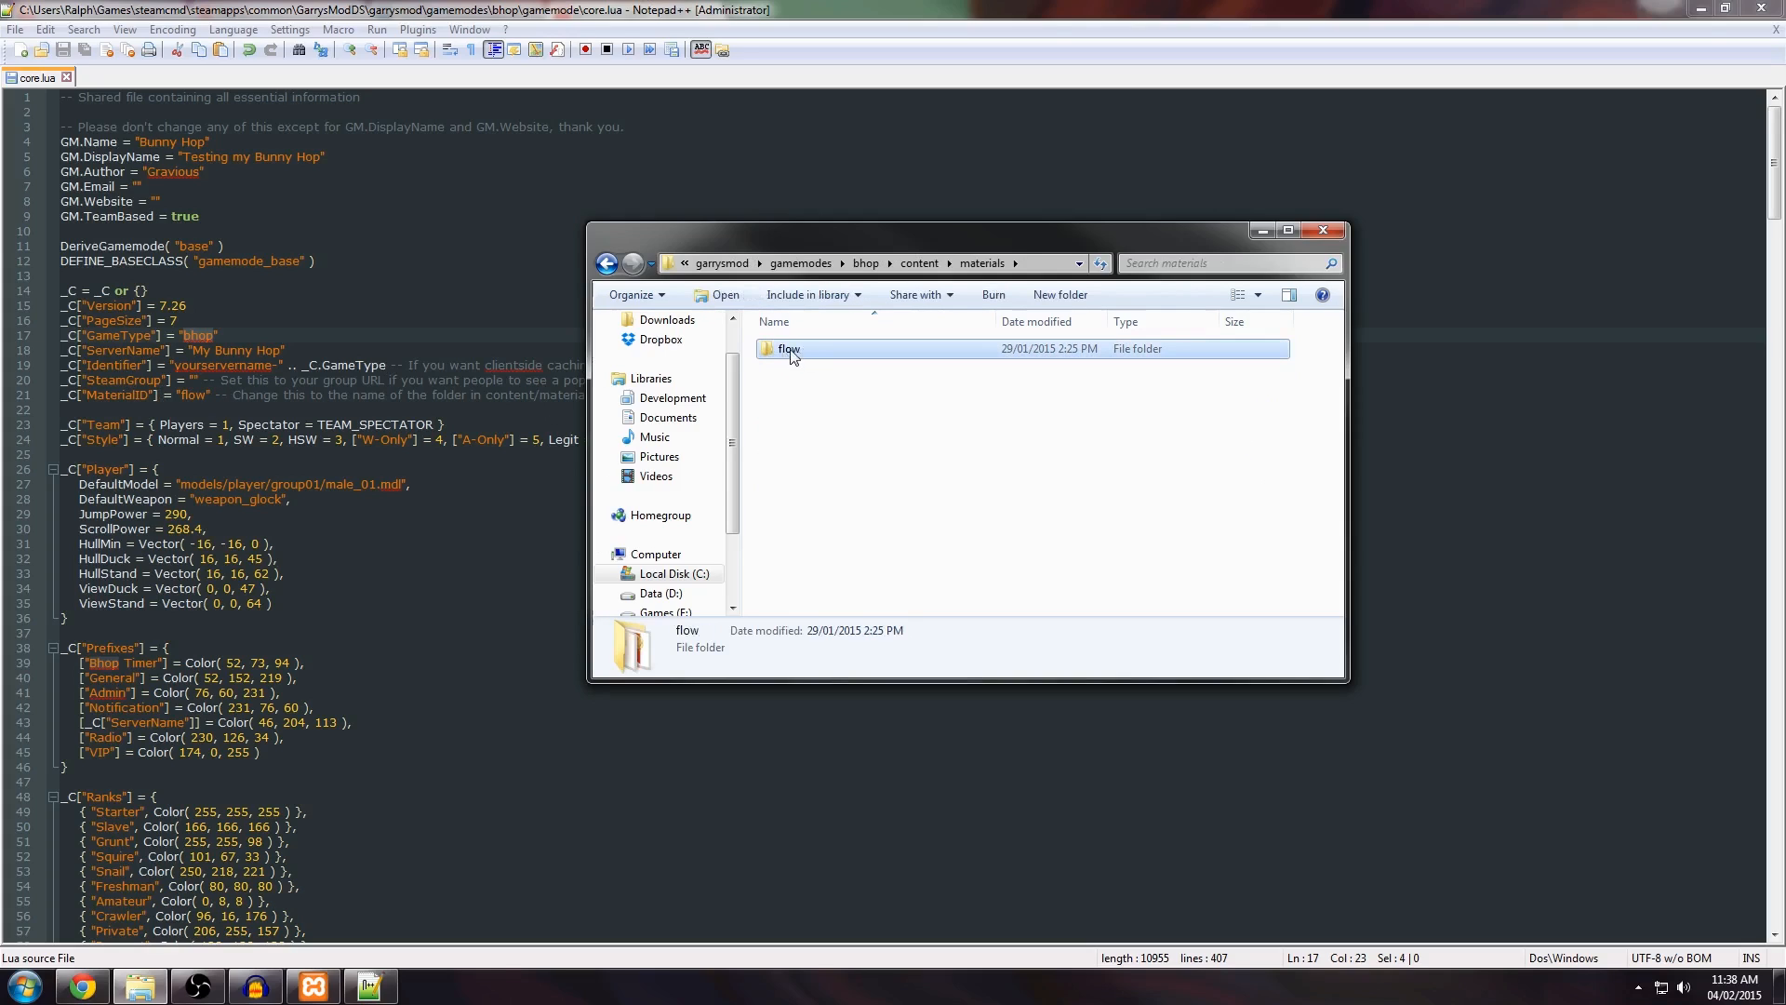
pyautogui.click(185, 395)
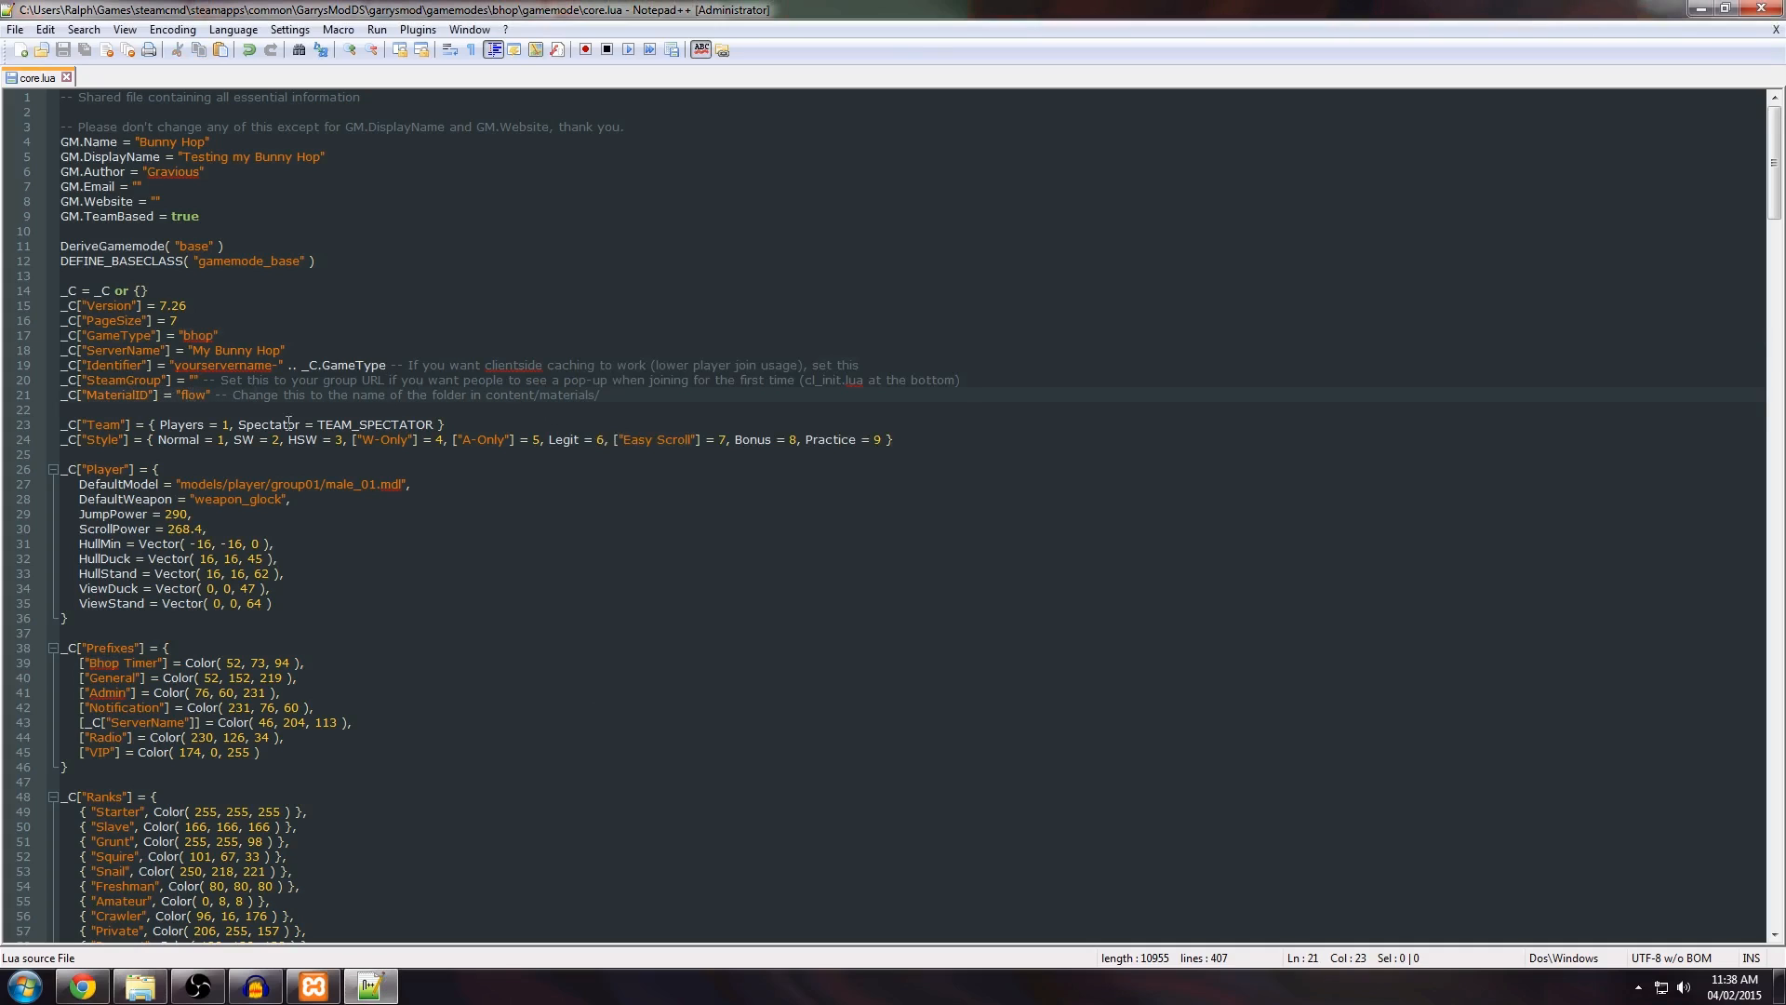
pyautogui.click(148, 989)
pyautogui.click(867, 265)
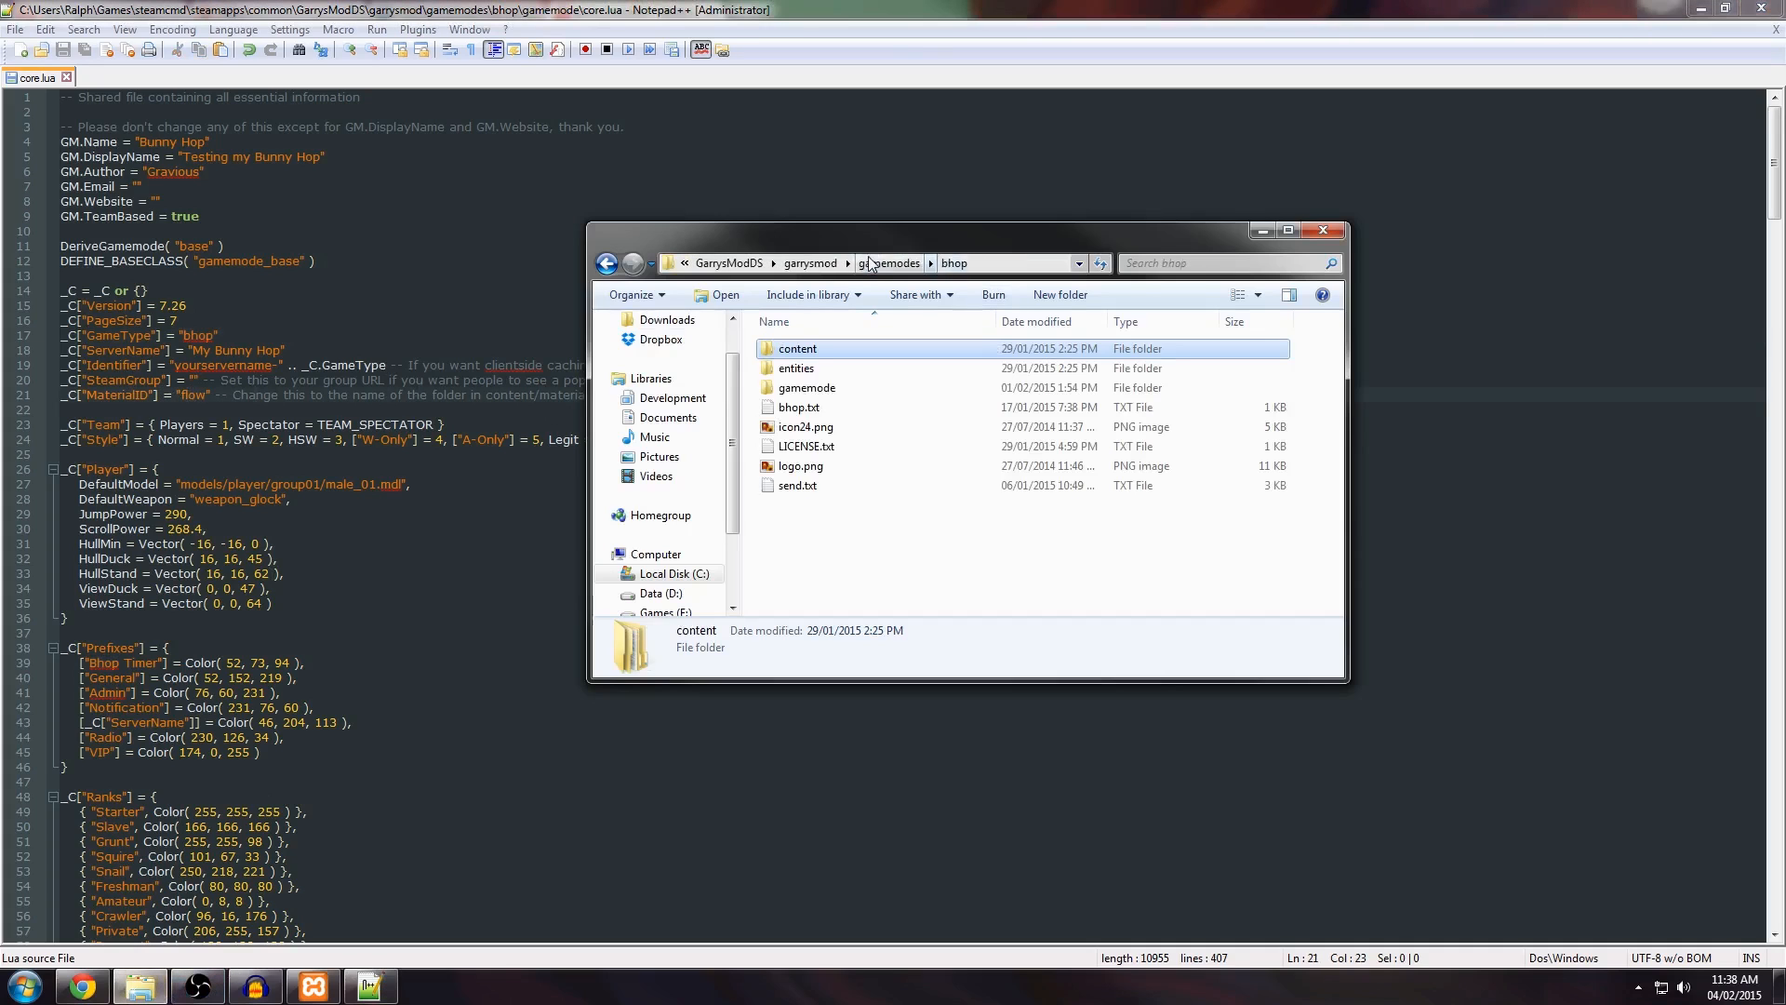
# Step: Replace the yourservername Identifier with 'banana' and save core.lua
pyautogui.click(192, 363)
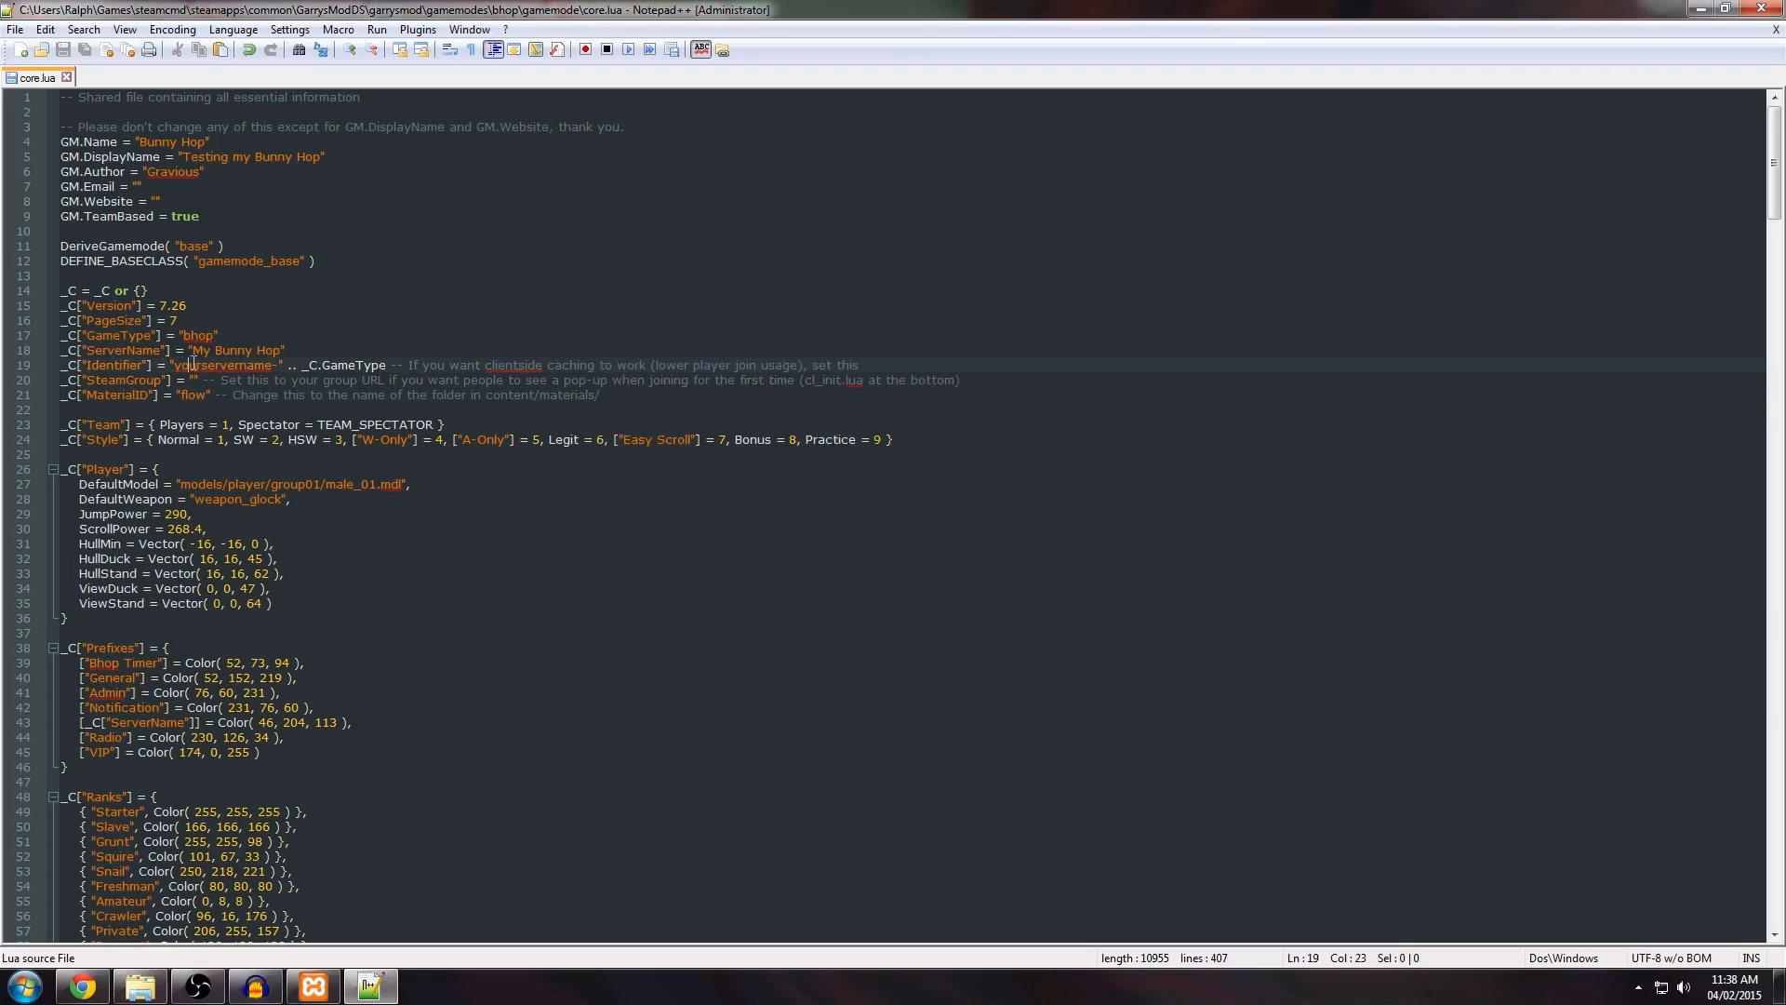
pyautogui.doubleClick(213, 363)
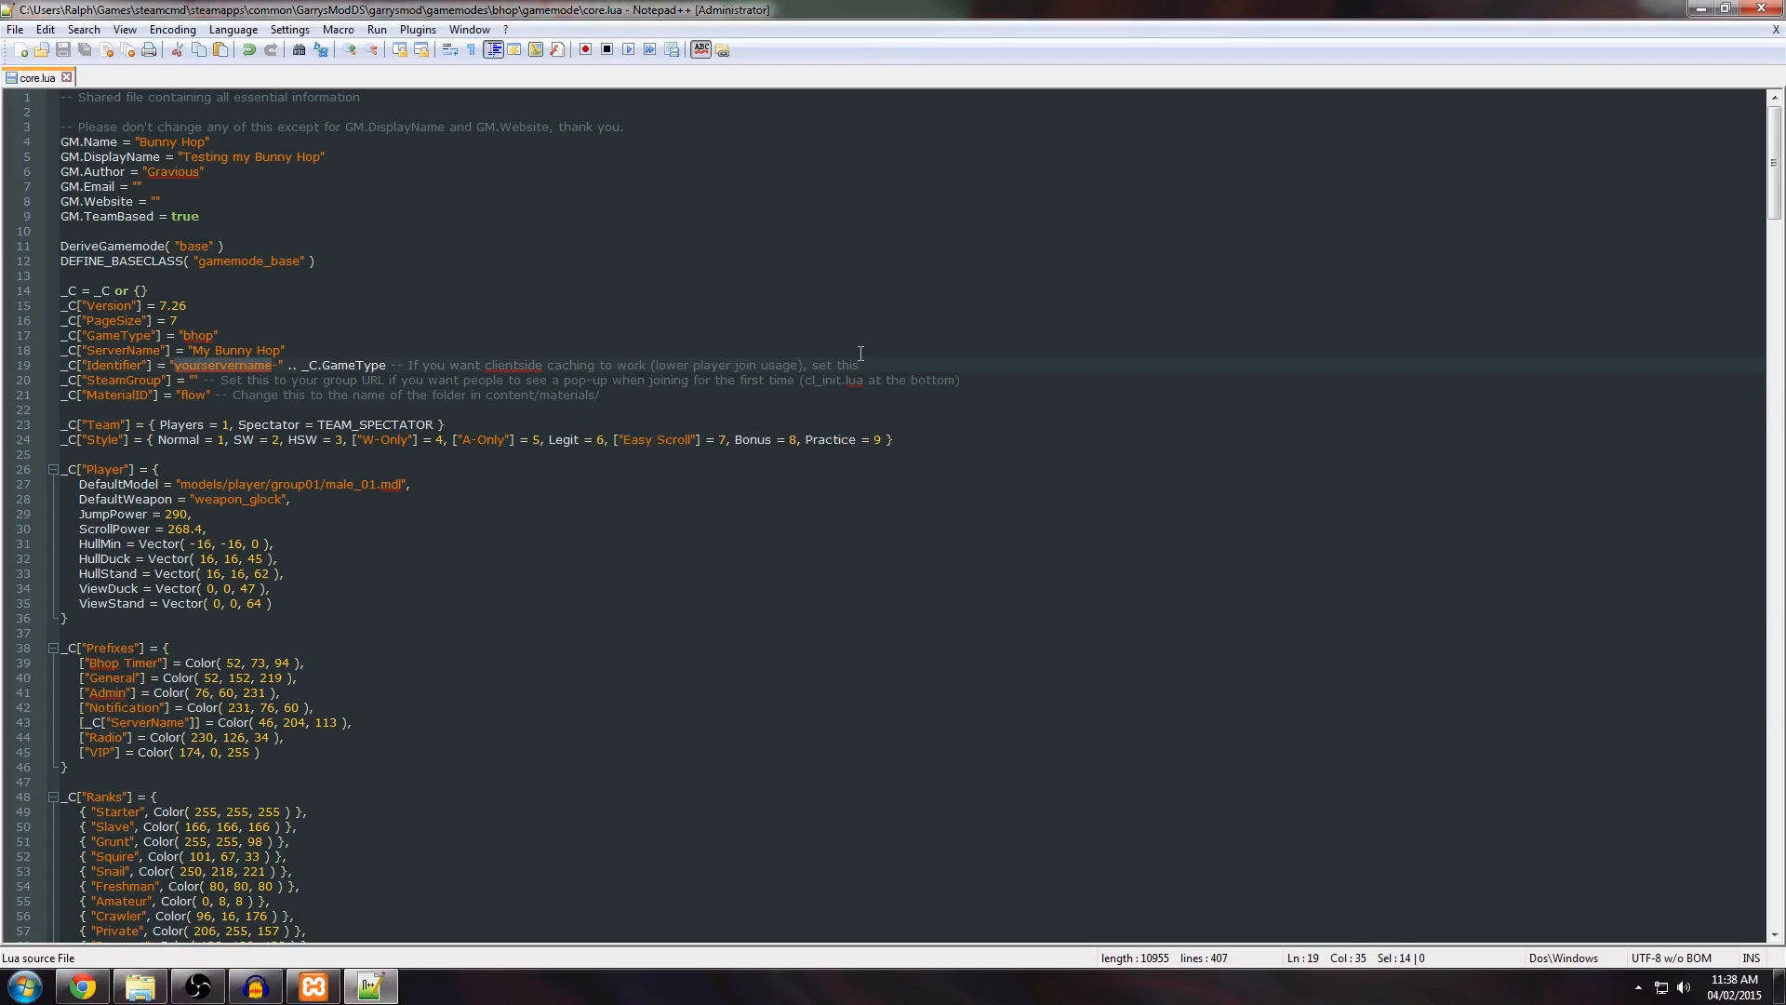
pyautogui.write('banana')
pyautogui.hotkey('ctrl', 's')
# Step: Try changing the Identifier to 'flownetwork', then undo it back to banana
pyautogui.doubleClick(204, 365)
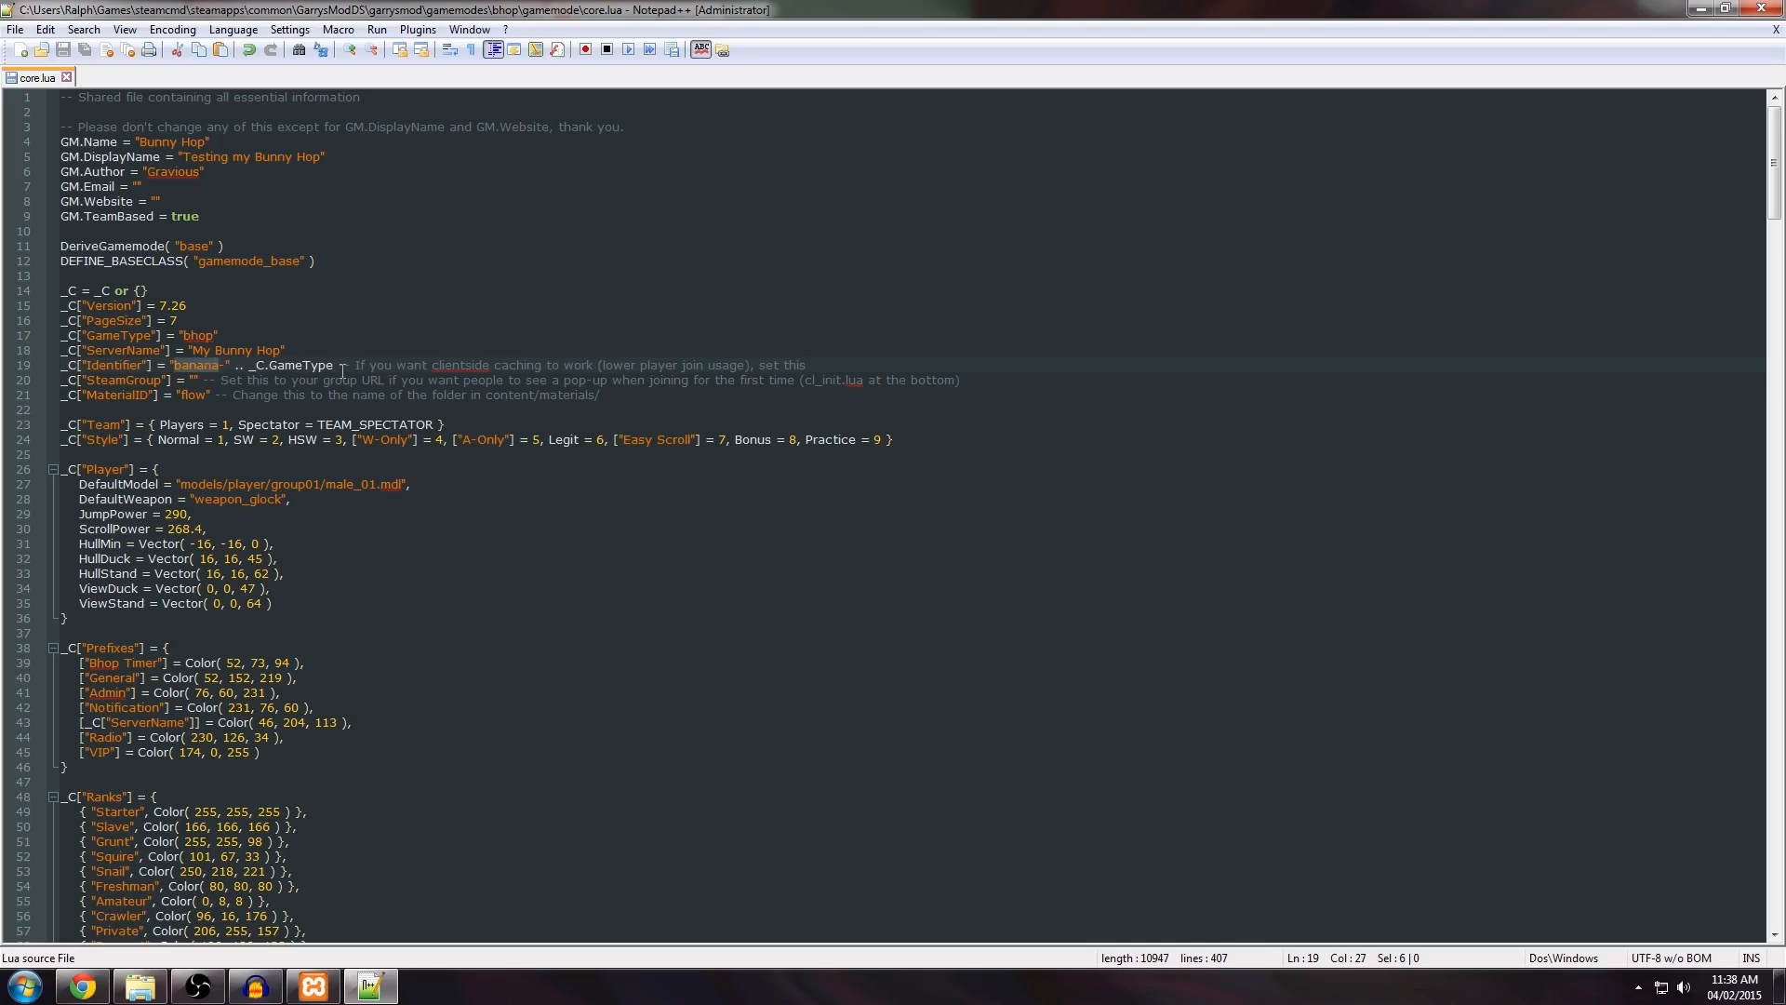
pyautogui.write('flownetwork')
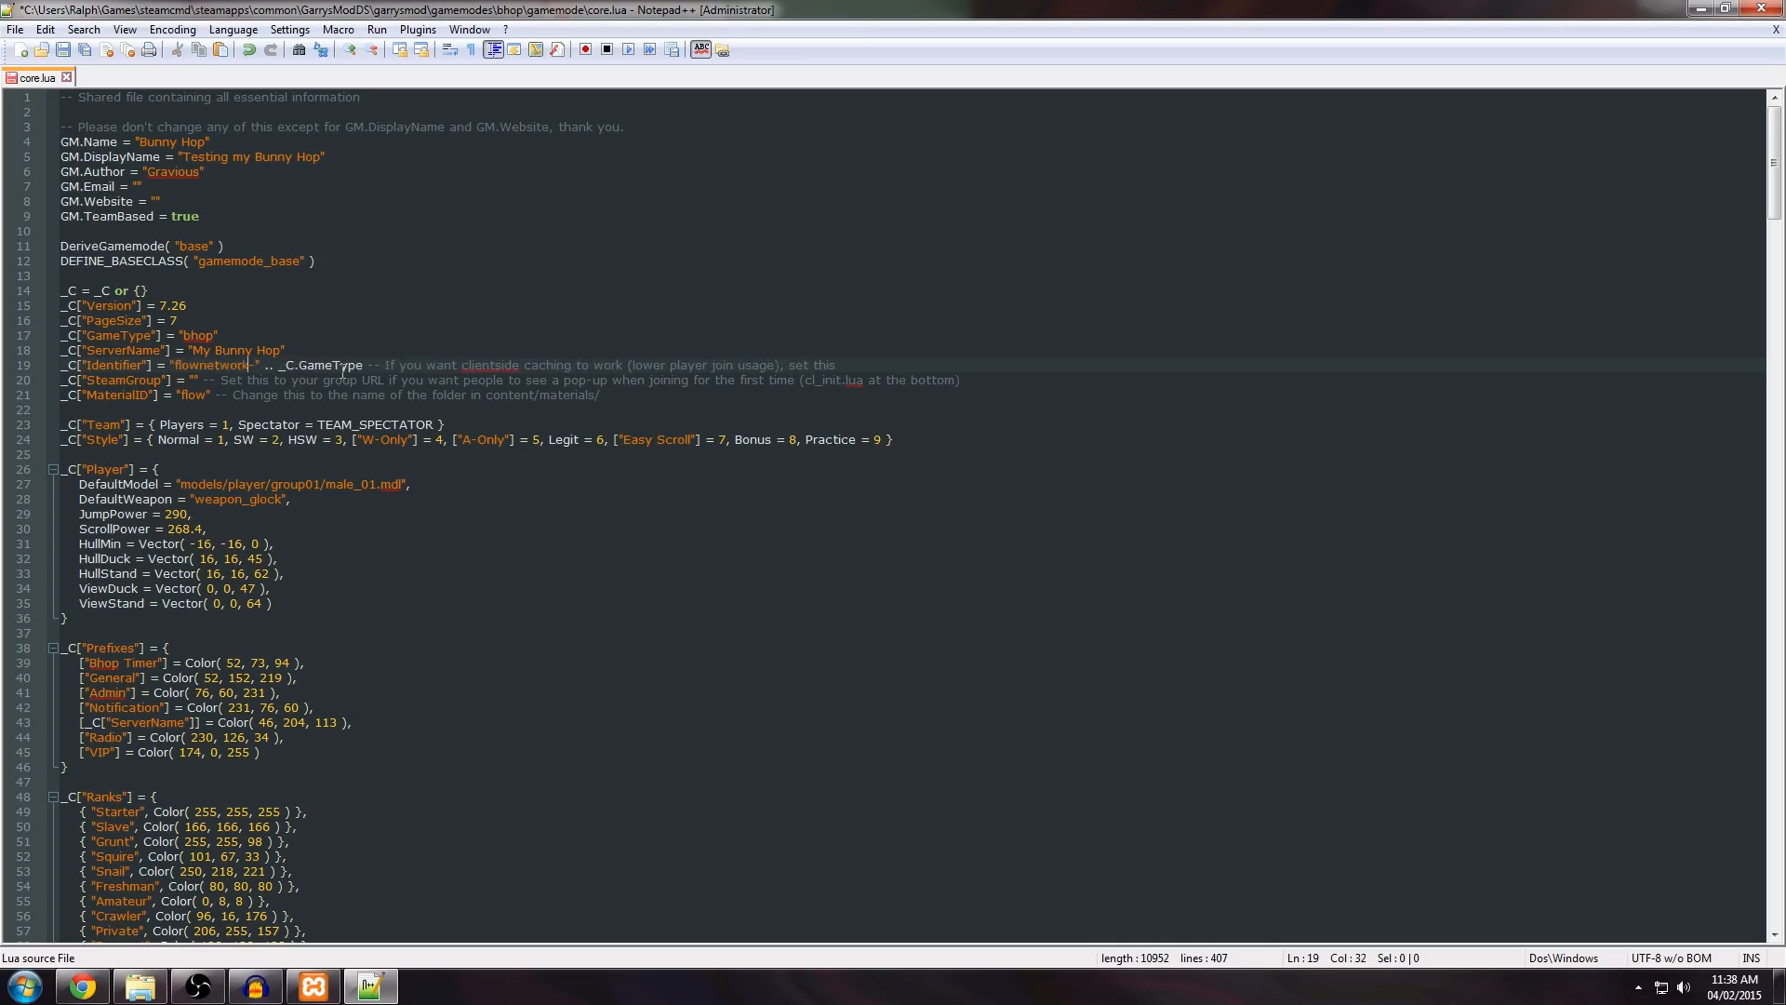
pyautogui.hotkey('ctrl', 'z')
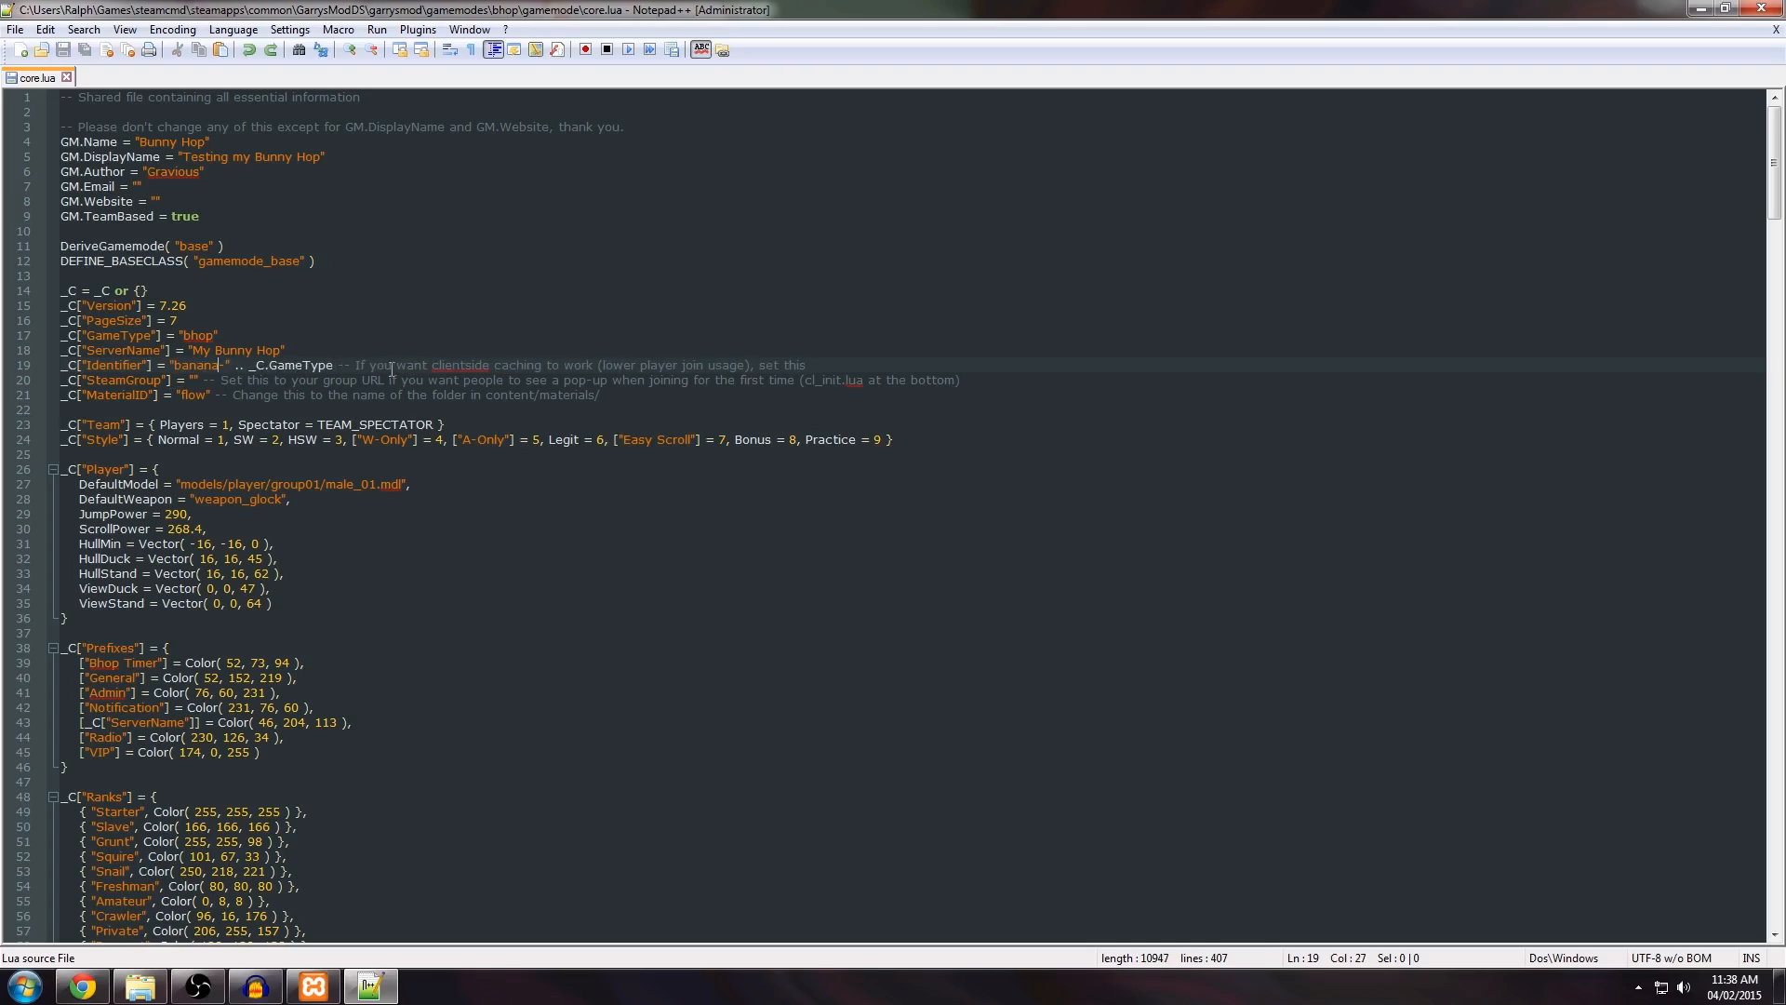
pyautogui.moveTo(192, 350); pyautogui.dragTo(282, 350)
# Step: Change the ServerName on line 18 to 'Flow Network' and save core.lua
pyautogui.scroll(-1, 308, 327)
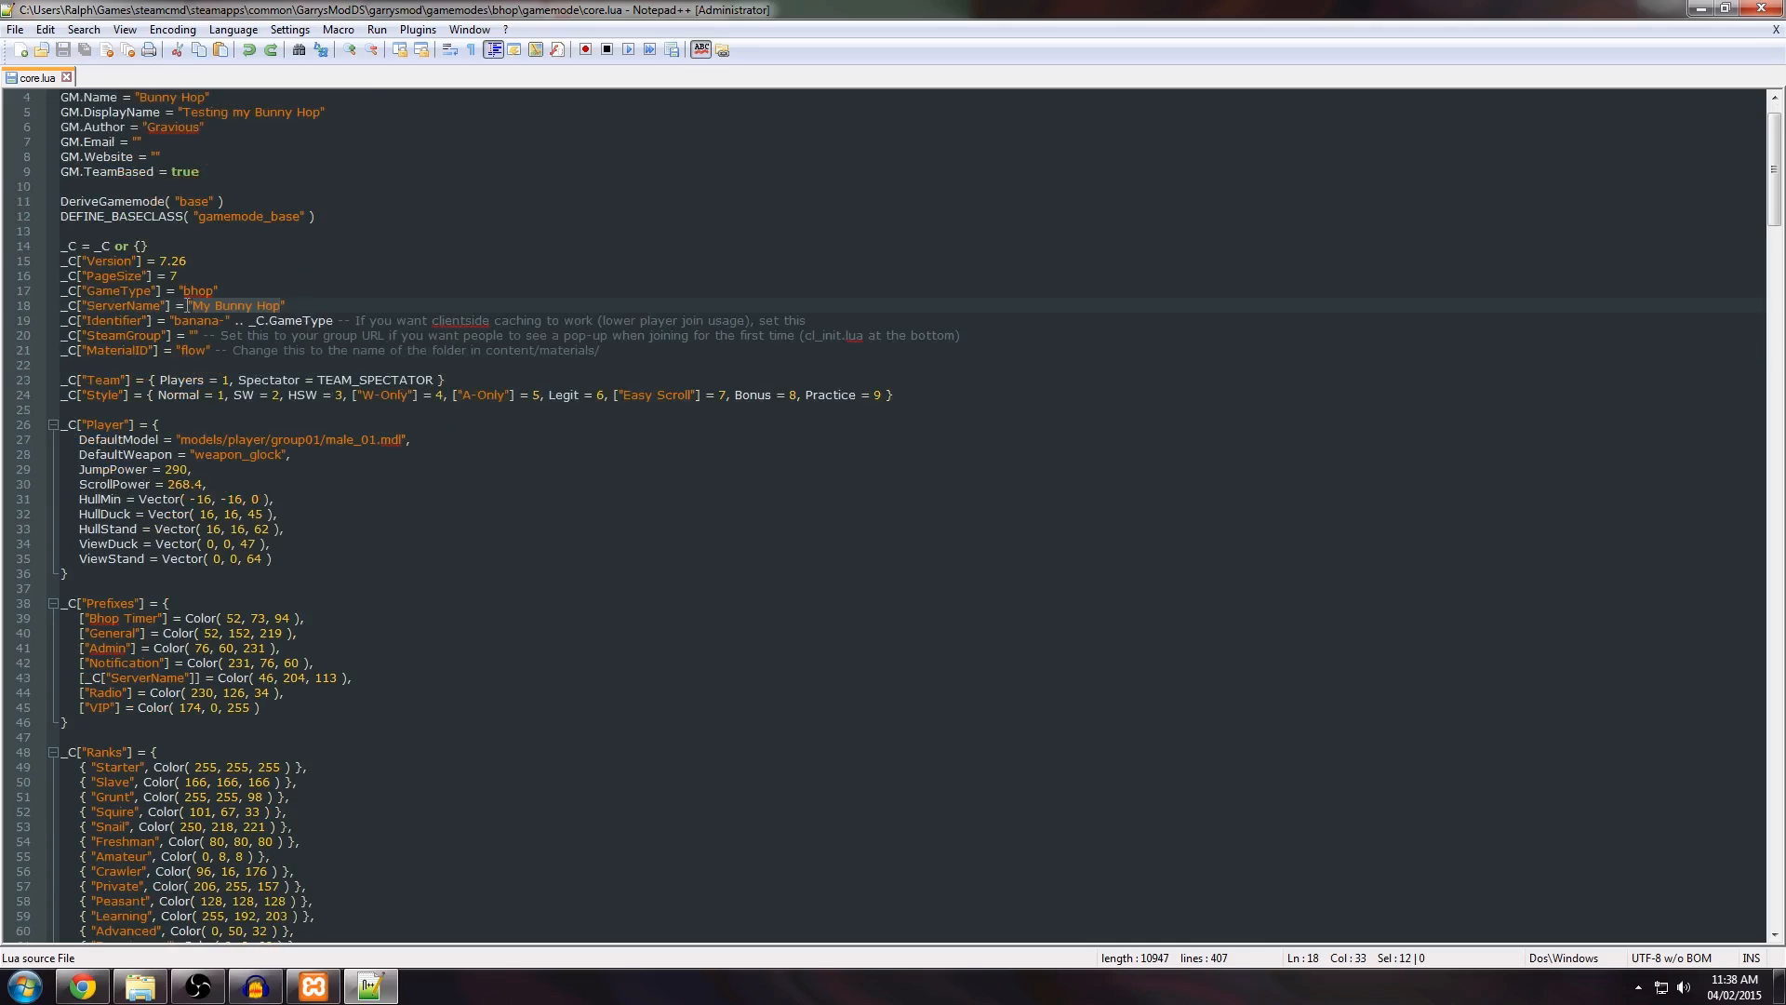
pyautogui.moveTo(84, 678); pyautogui.dragTo(196, 678)
pyautogui.click(179, 705)
pyautogui.moveTo(190, 305); pyautogui.dragTo(281, 305)
pyautogui.write('Flow Netw')
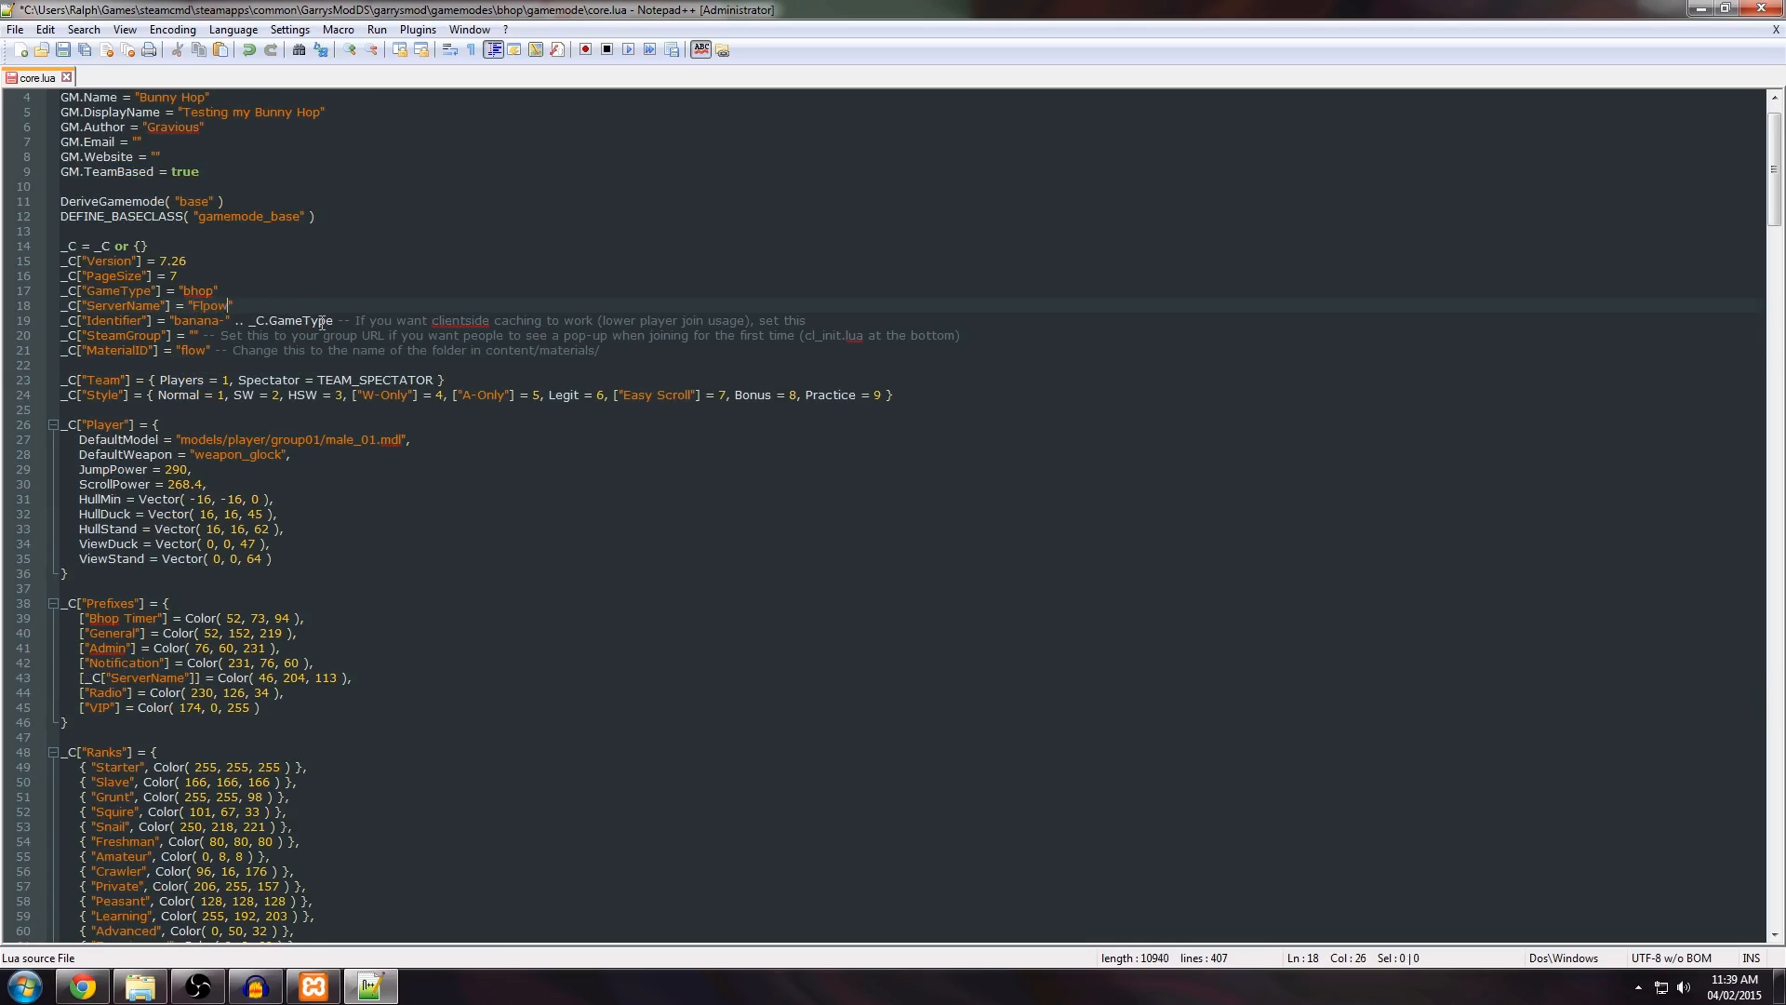
pyautogui.write('ork')
pyautogui.hotkey('ctrl', 's')
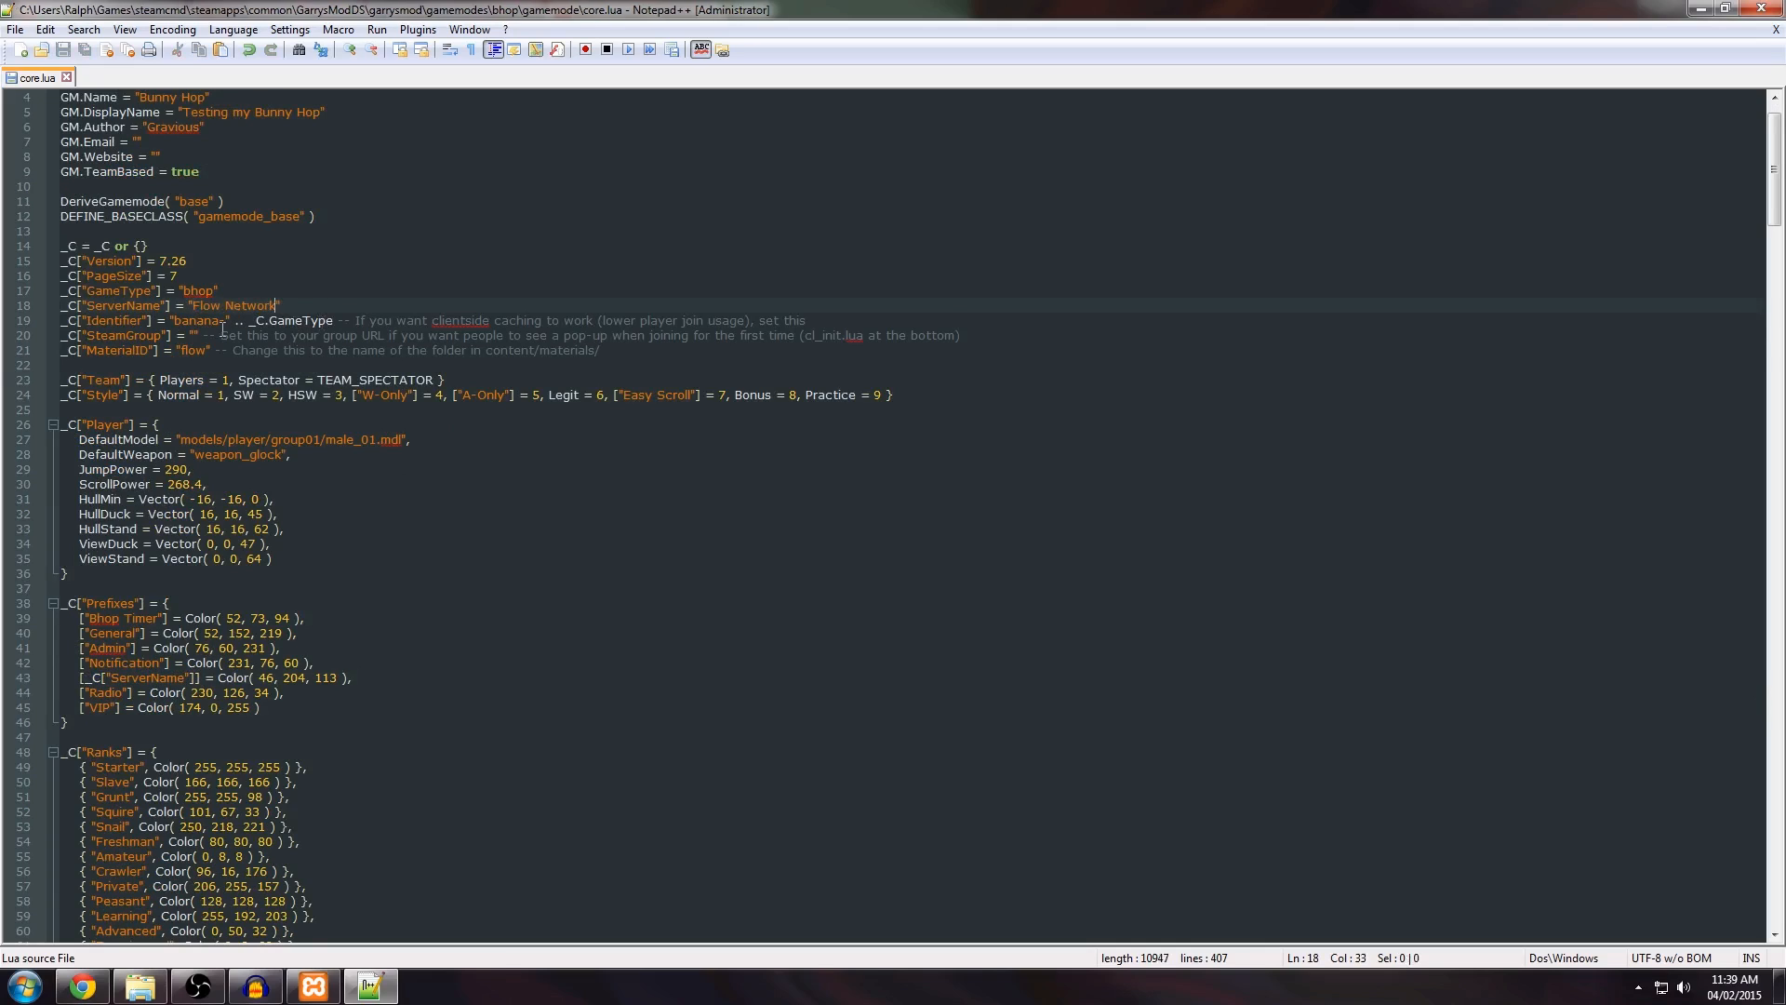
# Step: Inspect the empty SteamGroup value and scroll through core.lua
pyautogui.click(191, 334)
pyautogui.scroll(-1, 192, 335)
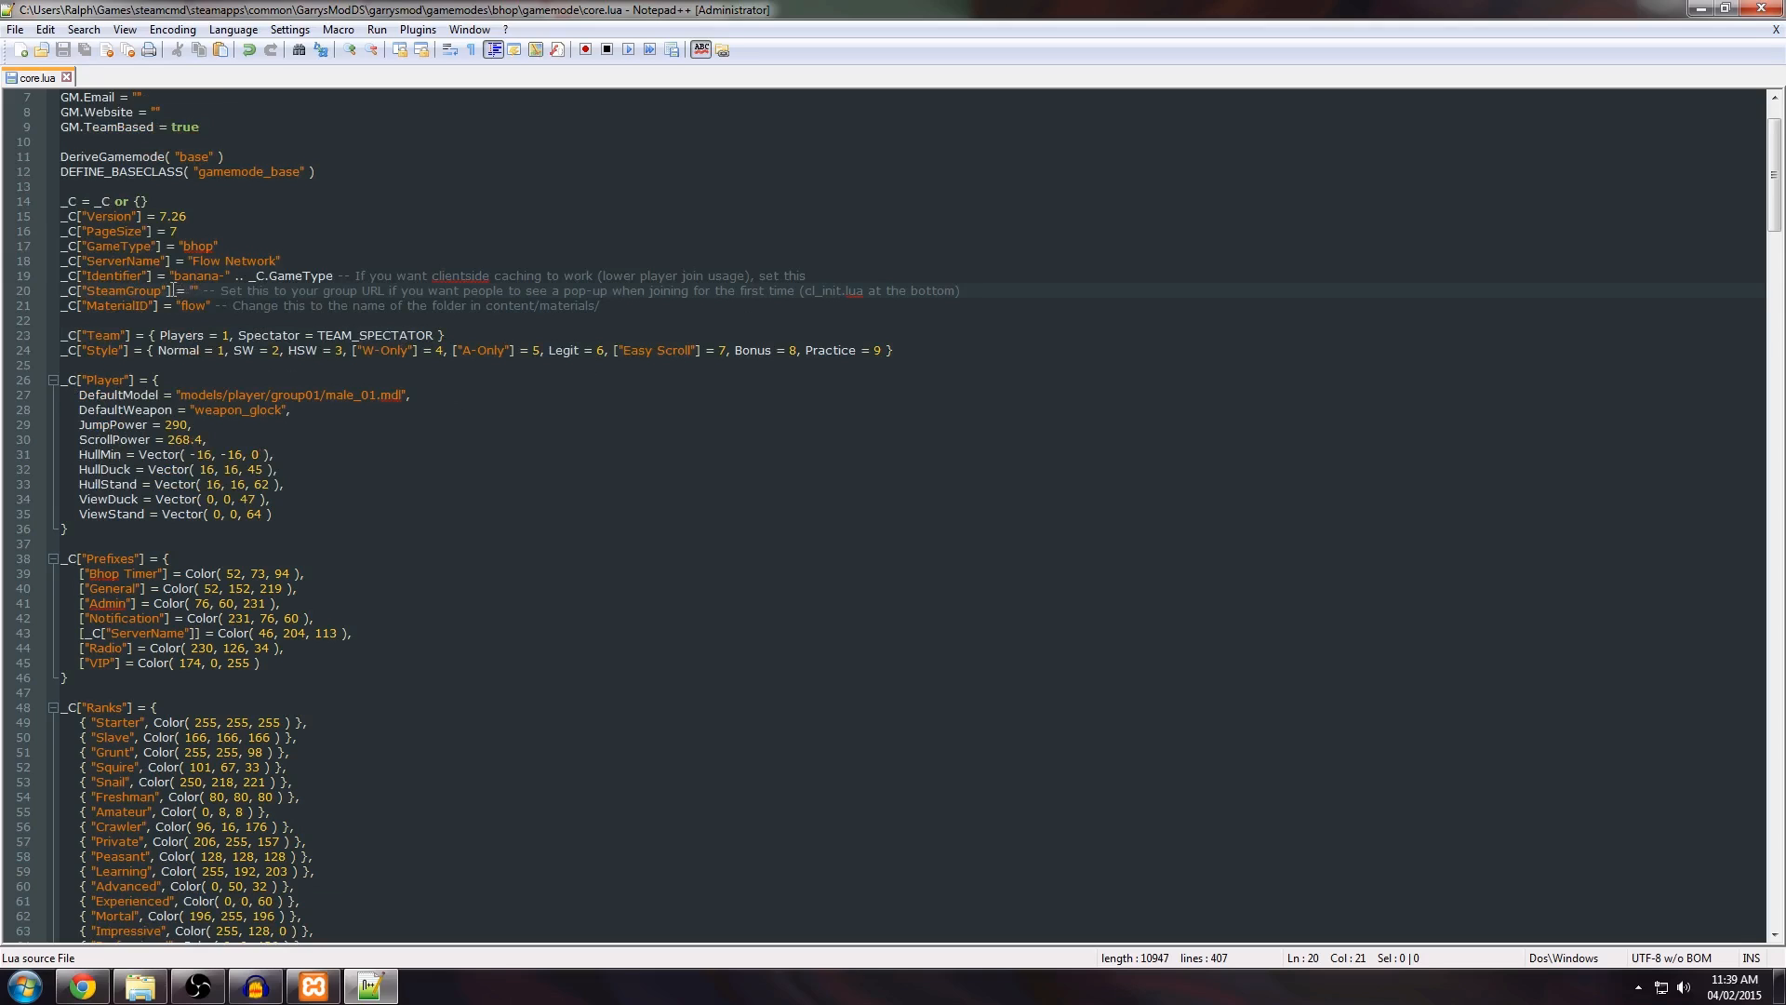
pyautogui.scroll(2, 281, 298)
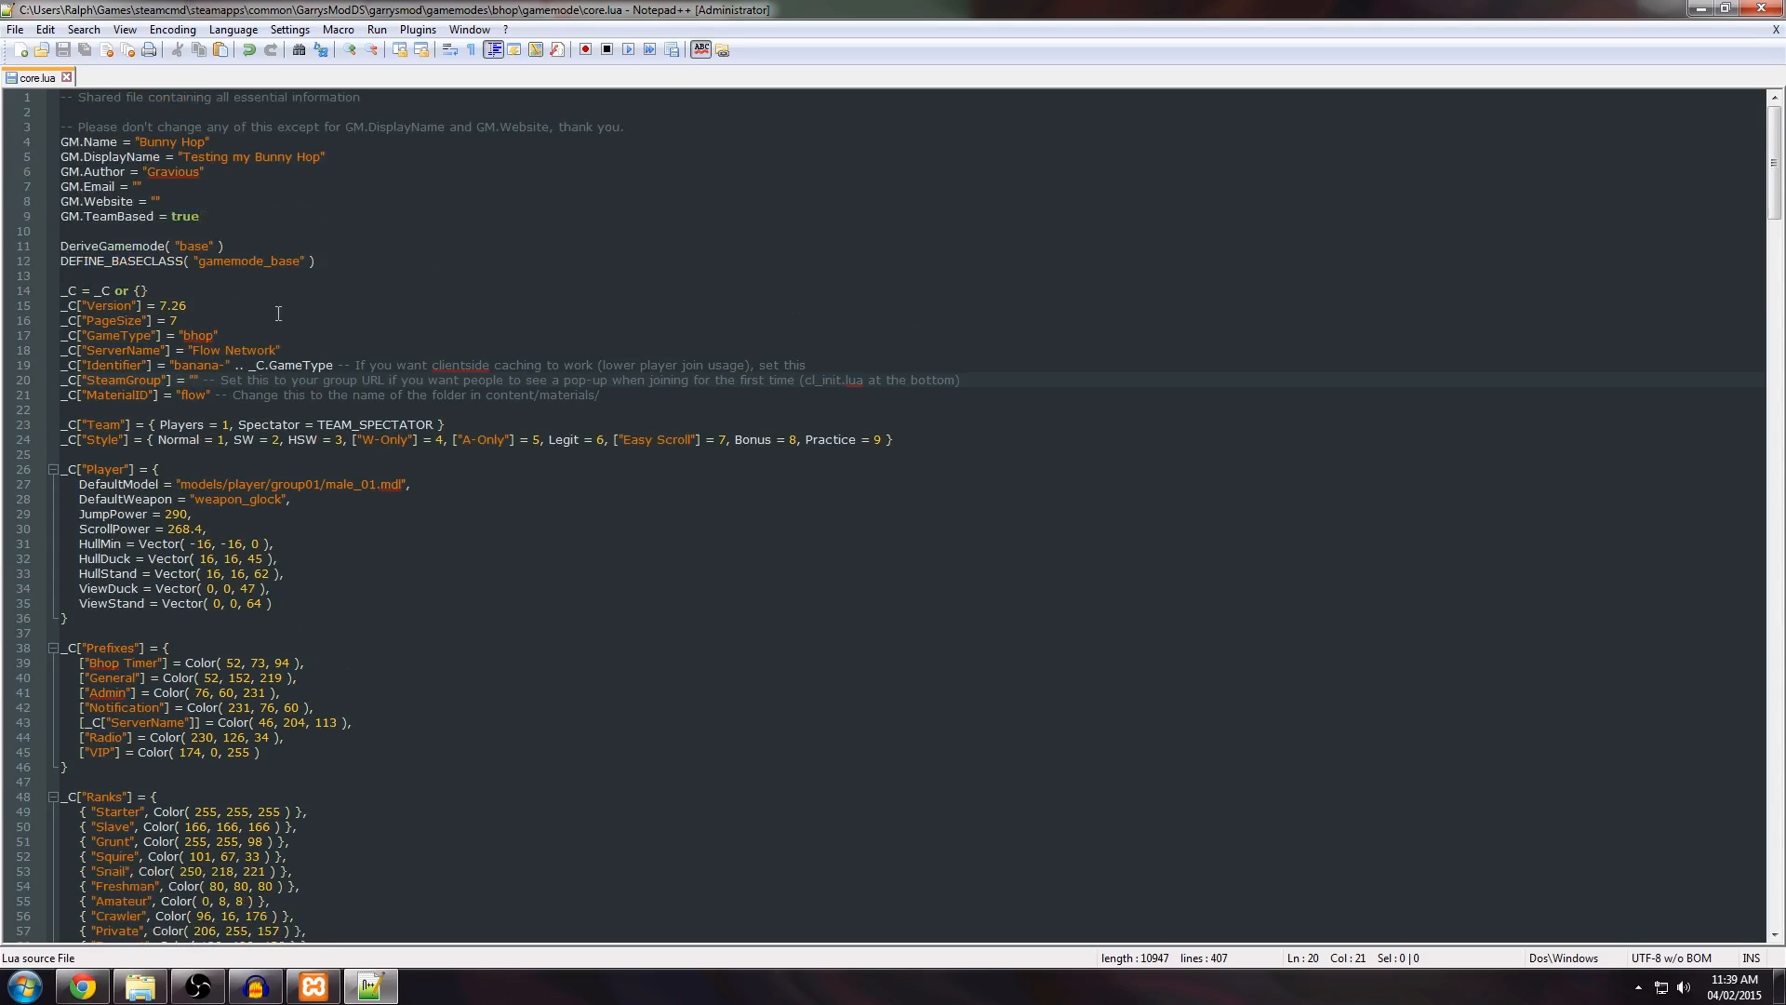
pyautogui.scroll(-2, 271, 315)
pyautogui.scroll(1, 271, 315)
pyautogui.scroll(-8, 411, 363)
pyautogui.scroll(9, 411, 364)
# Step: Close Notepad++ and run Start Server.bat from GarrysModDS, accepting the security warning
pyautogui.click(66, 76)
pyautogui.click(1752, 10)
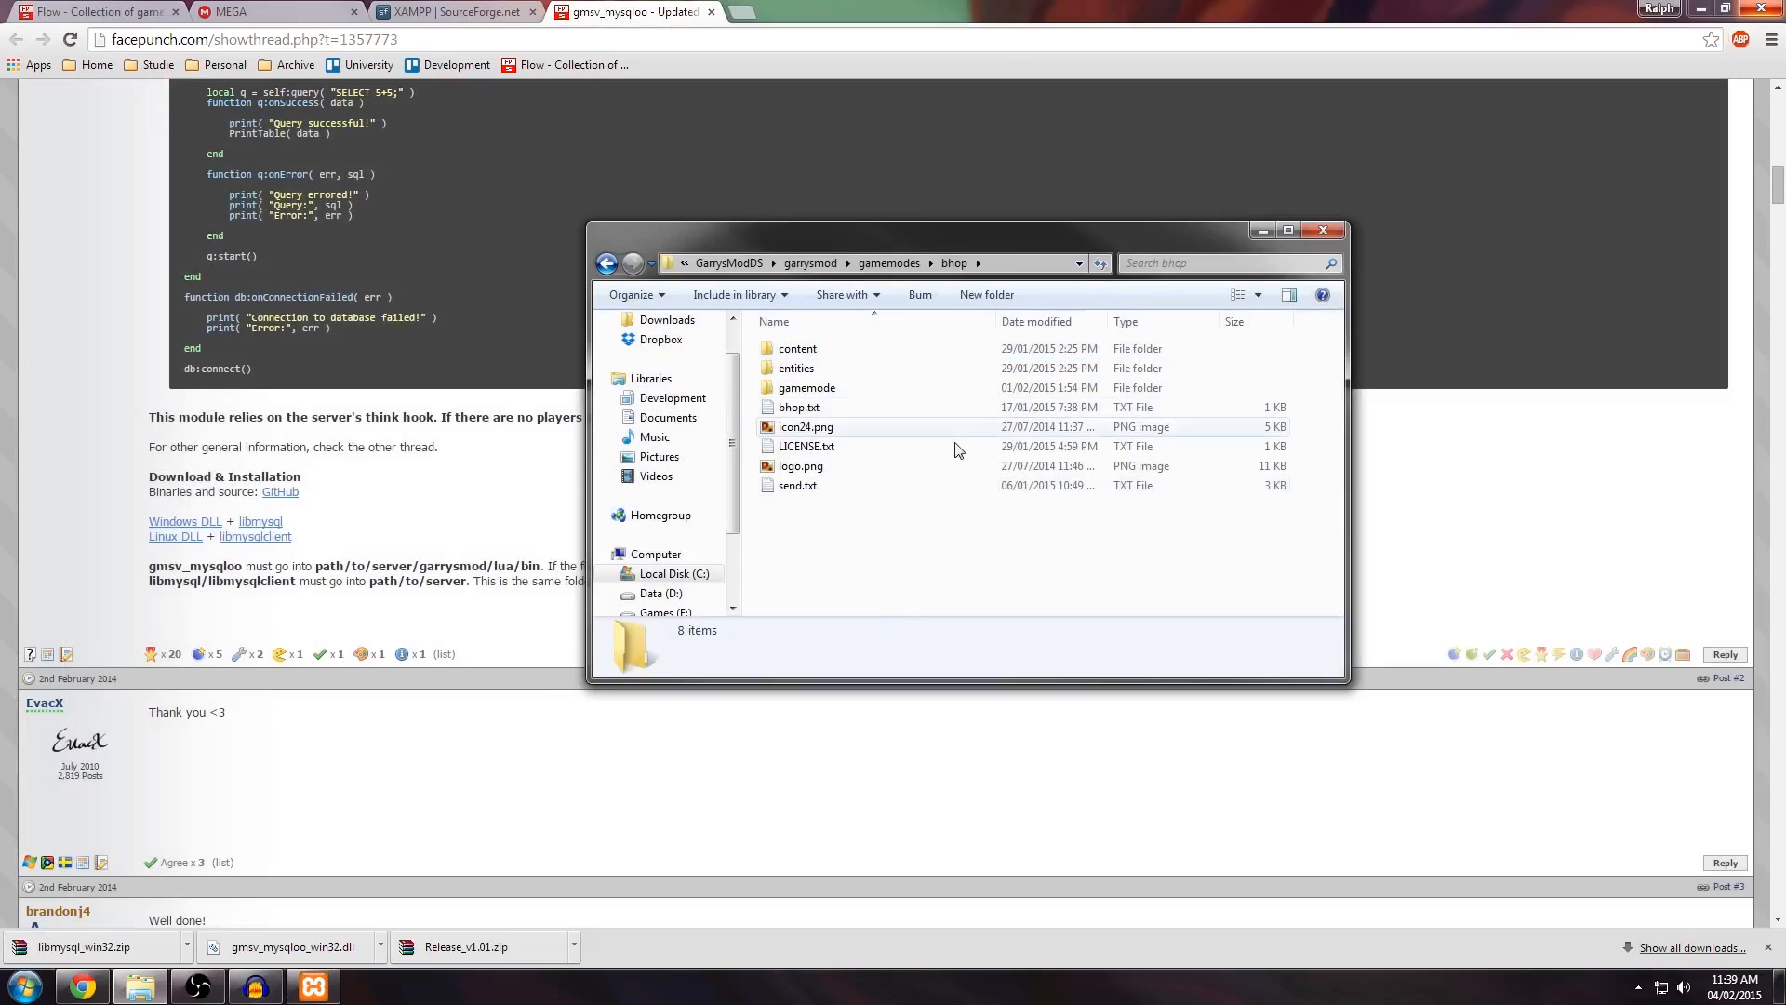
pyautogui.click(747, 266)
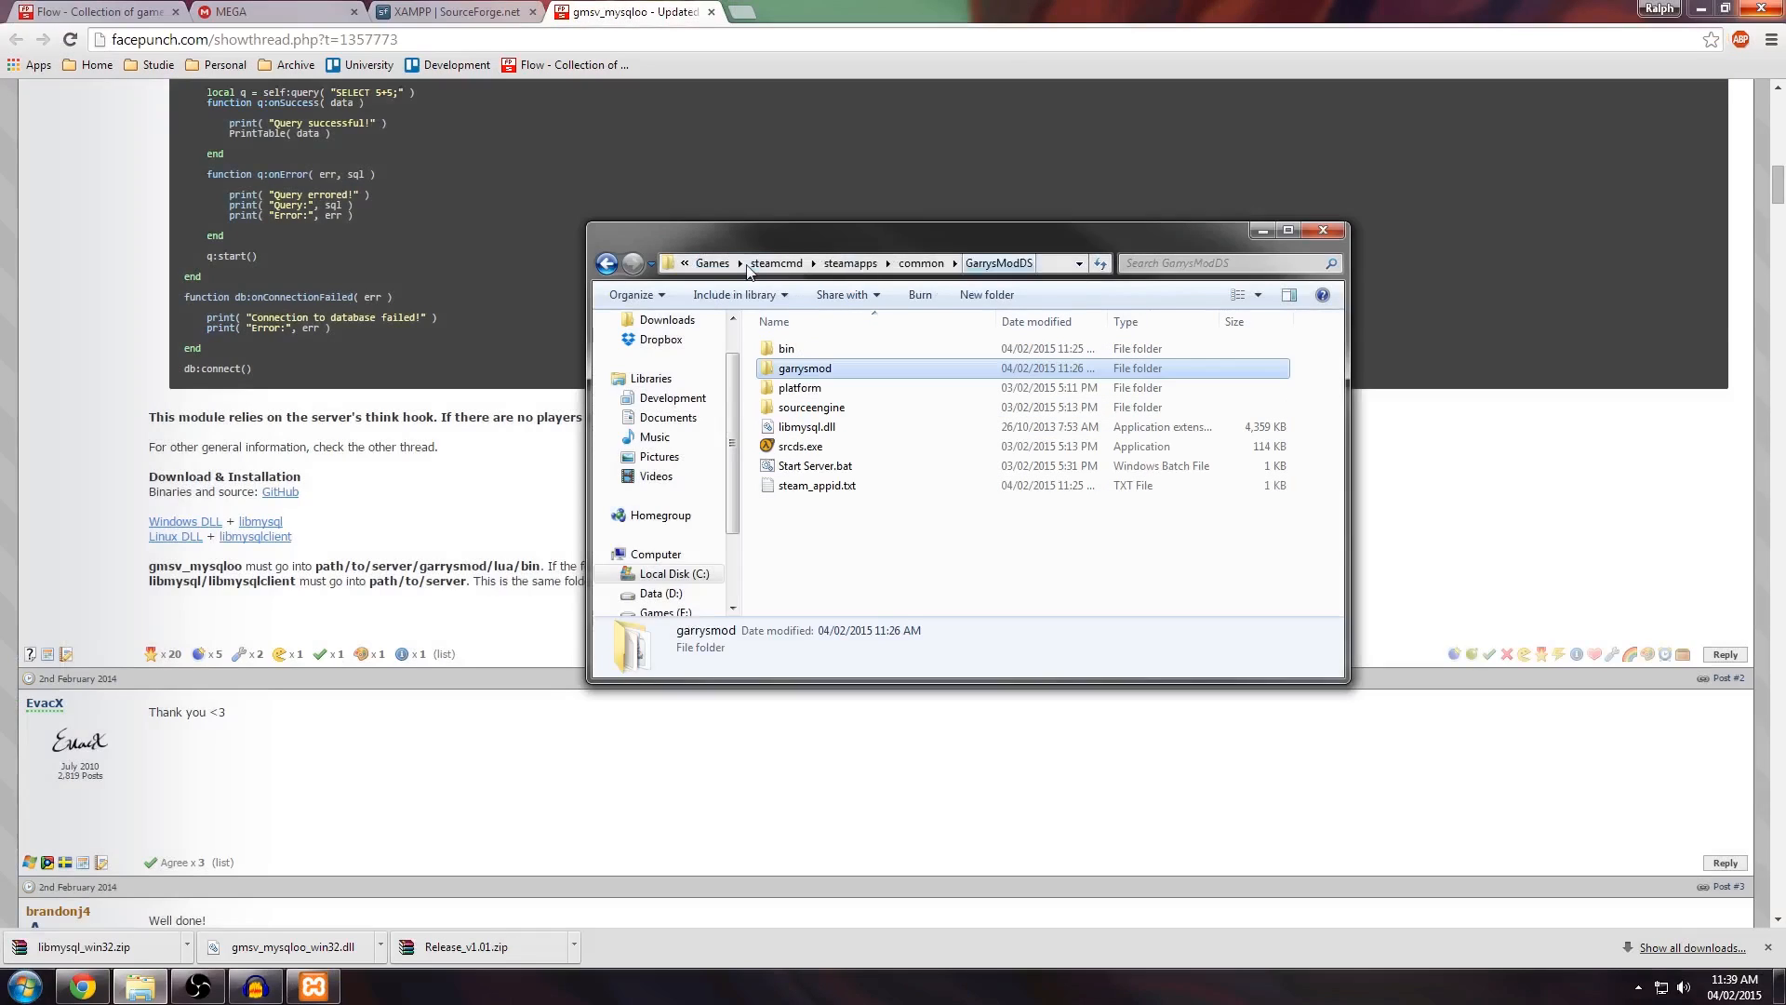
pyautogui.click(832, 466)
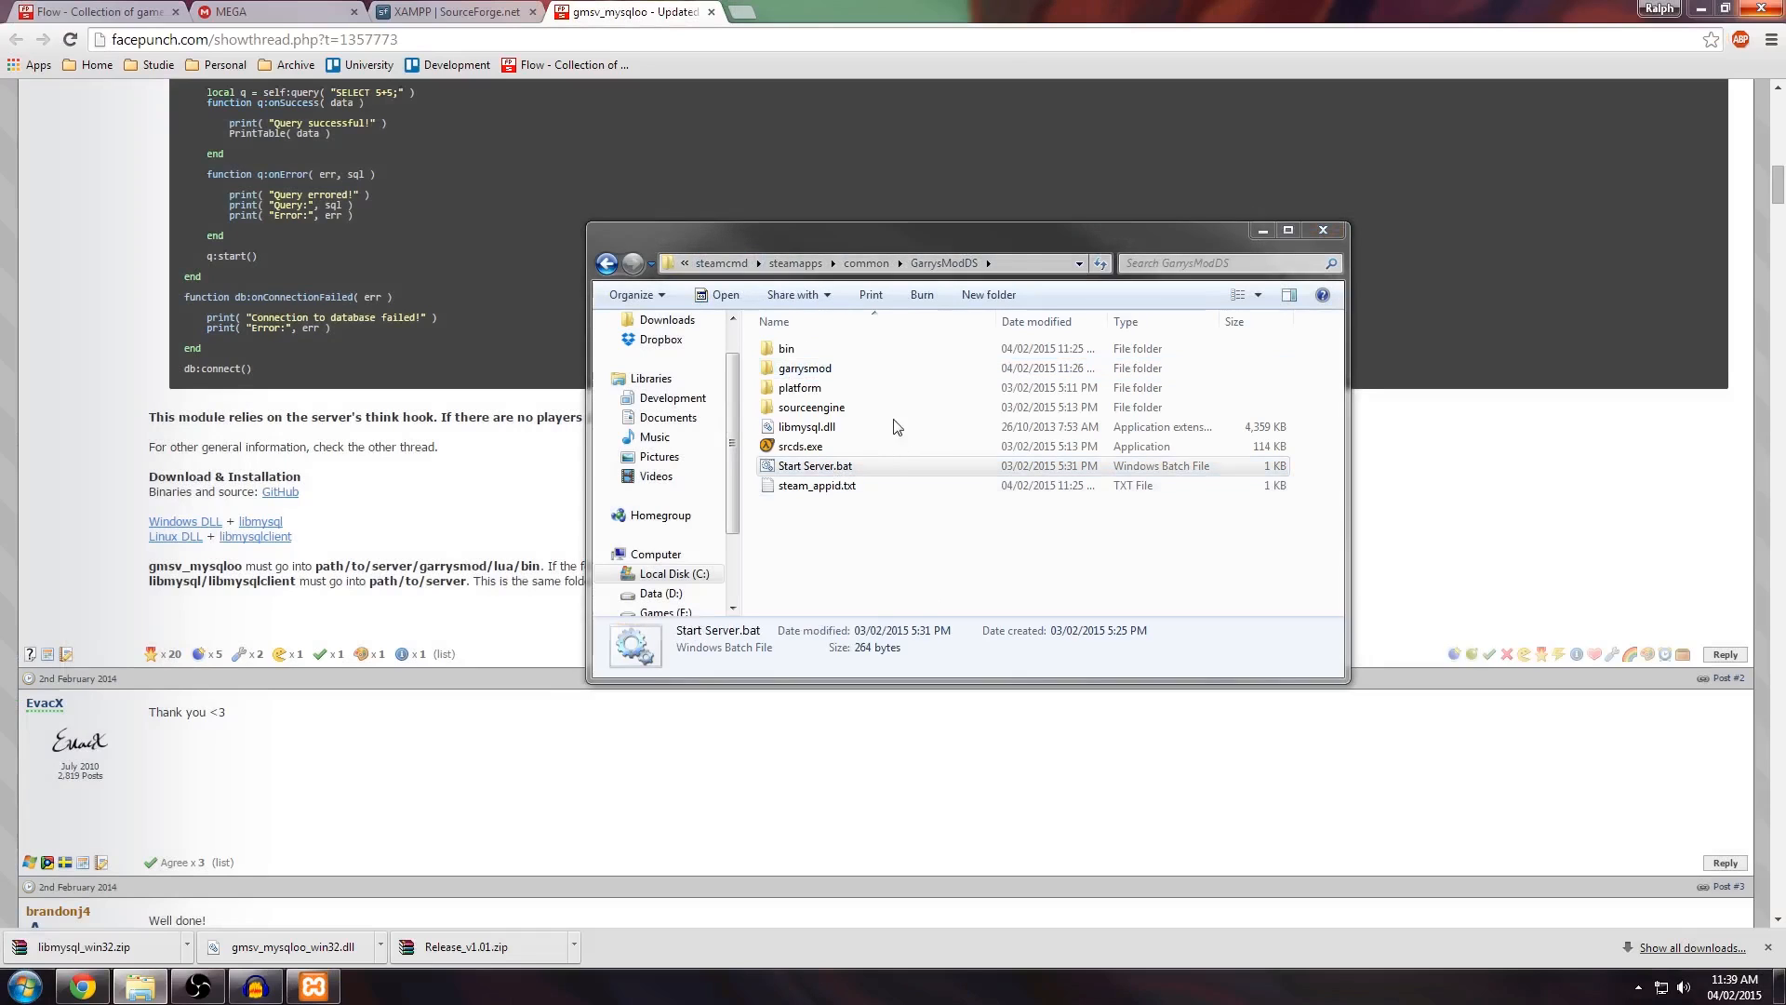
pyautogui.press('Return')
pyautogui.click(945, 507)
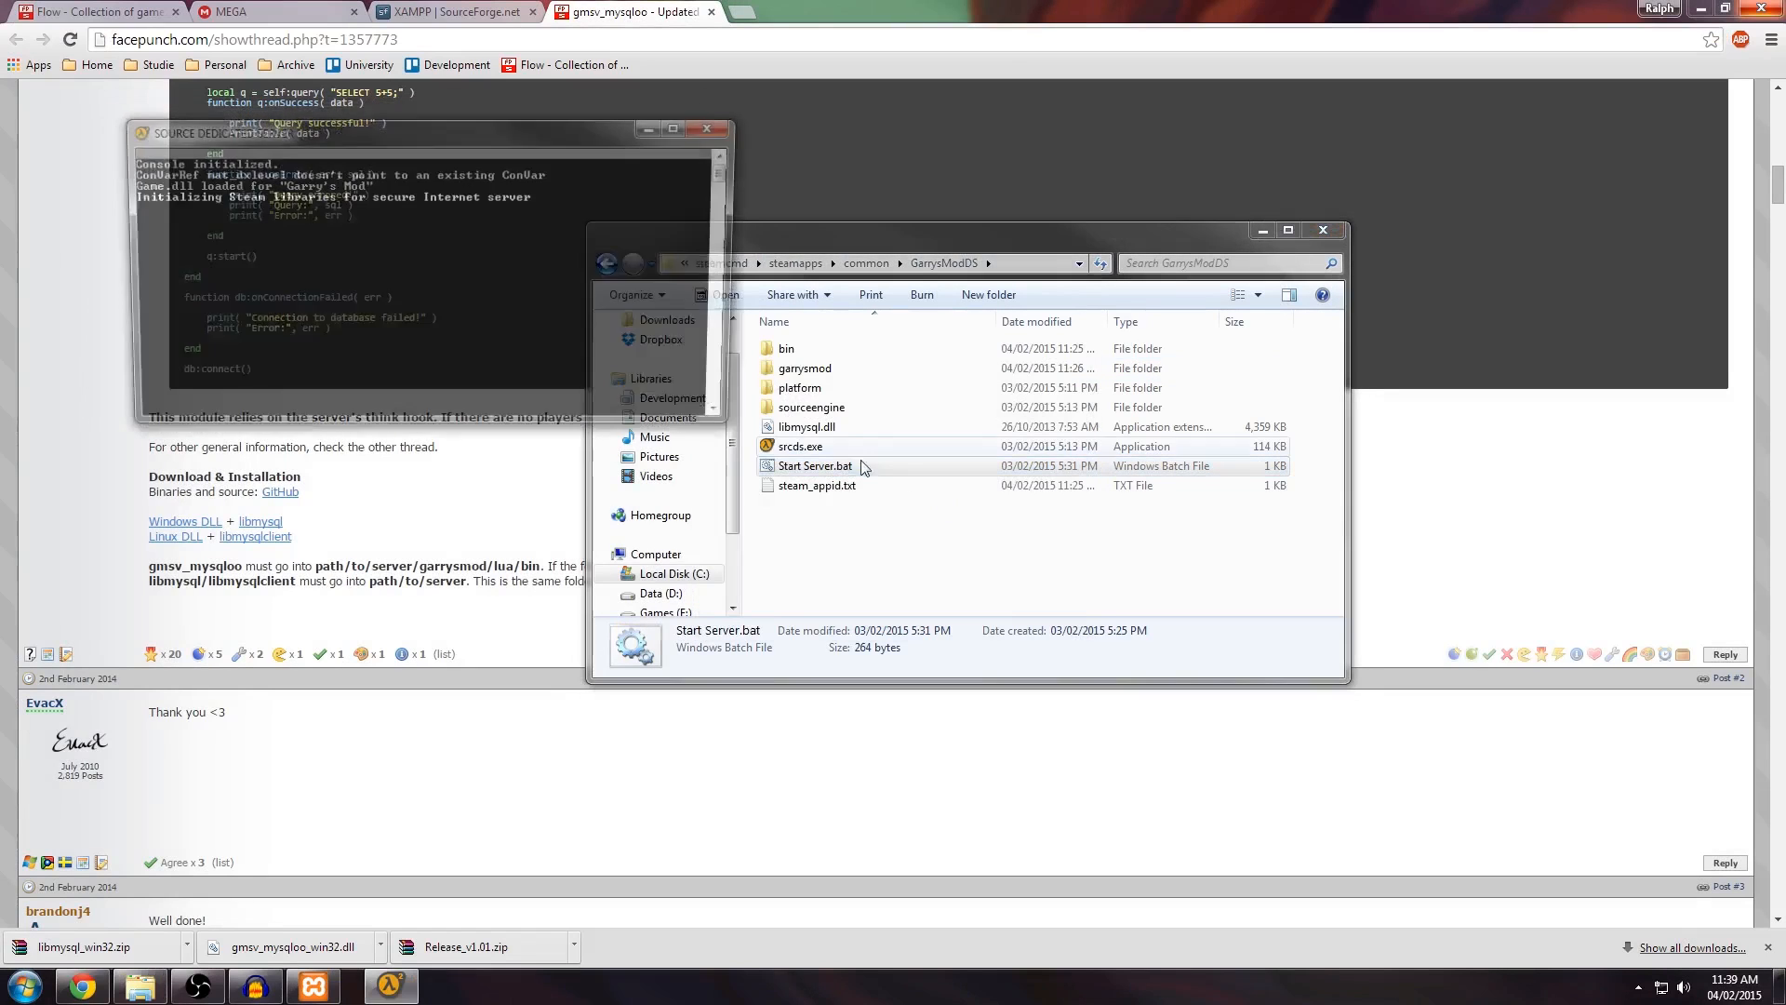
pyautogui.moveTo(393, 140); pyautogui.dragTo(845, 348)
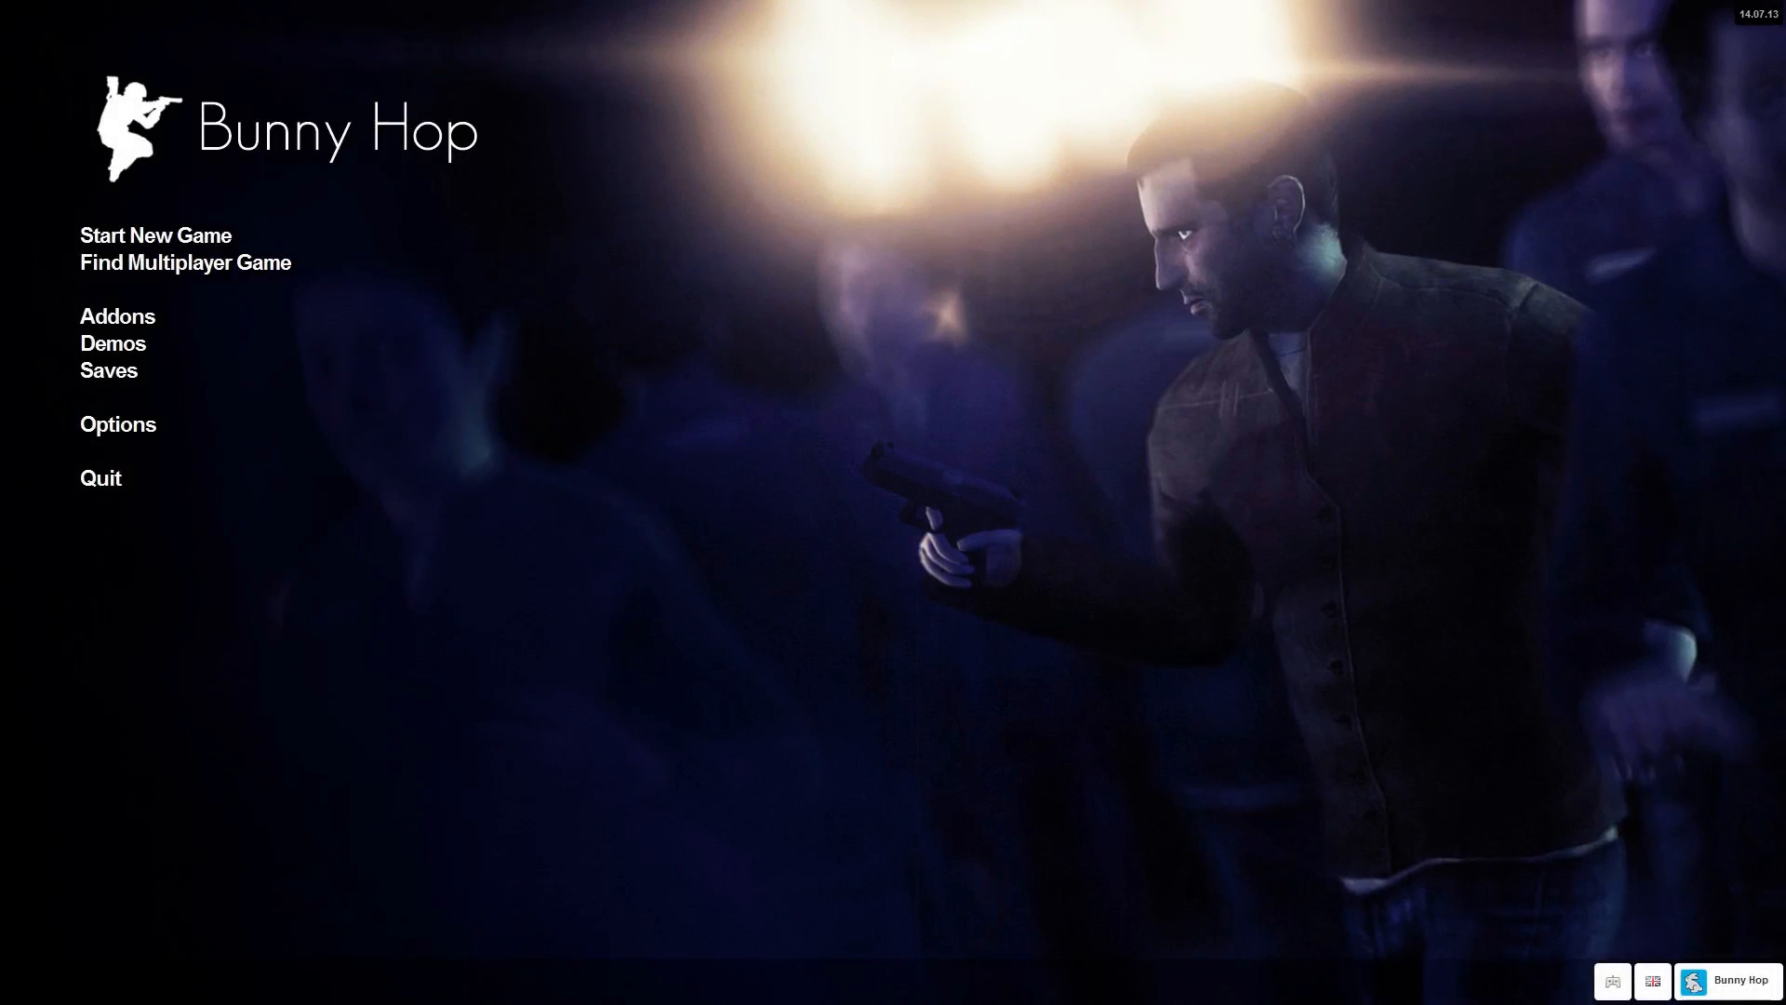
# Step: Find the Bunny Hop server 'This is a tutorial' under Local Network and join it
pyautogui.click(185, 263)
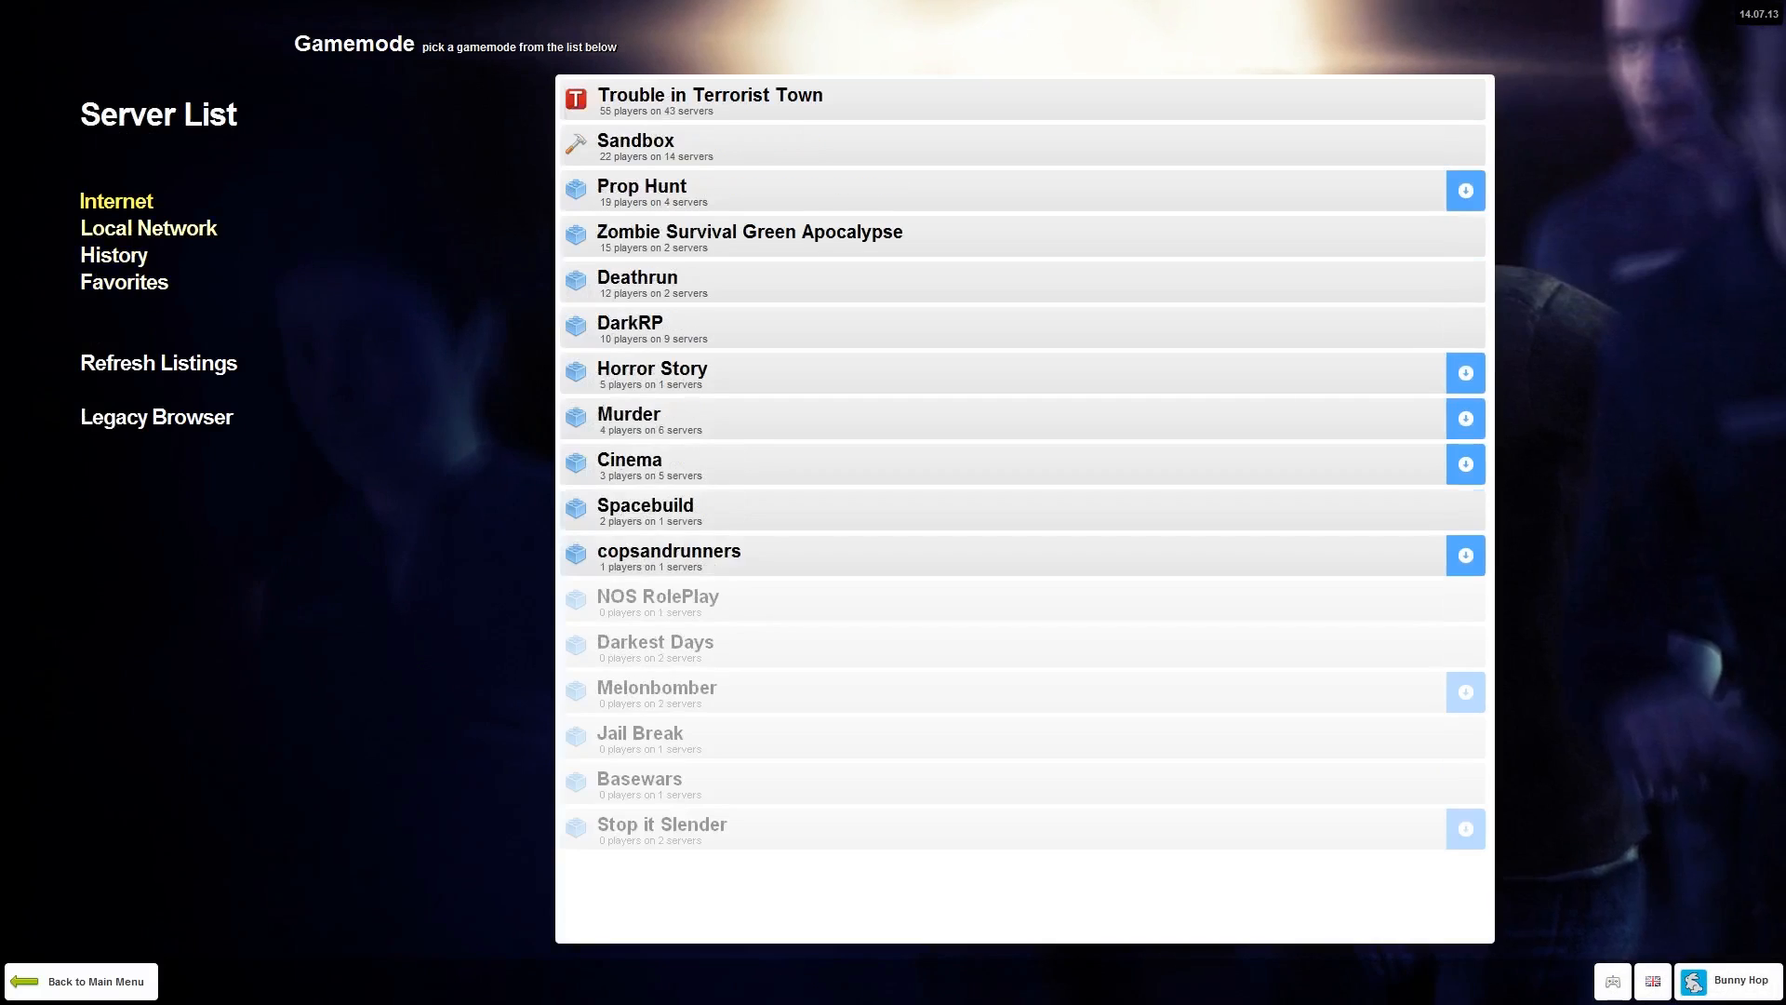
pyautogui.click(149, 228)
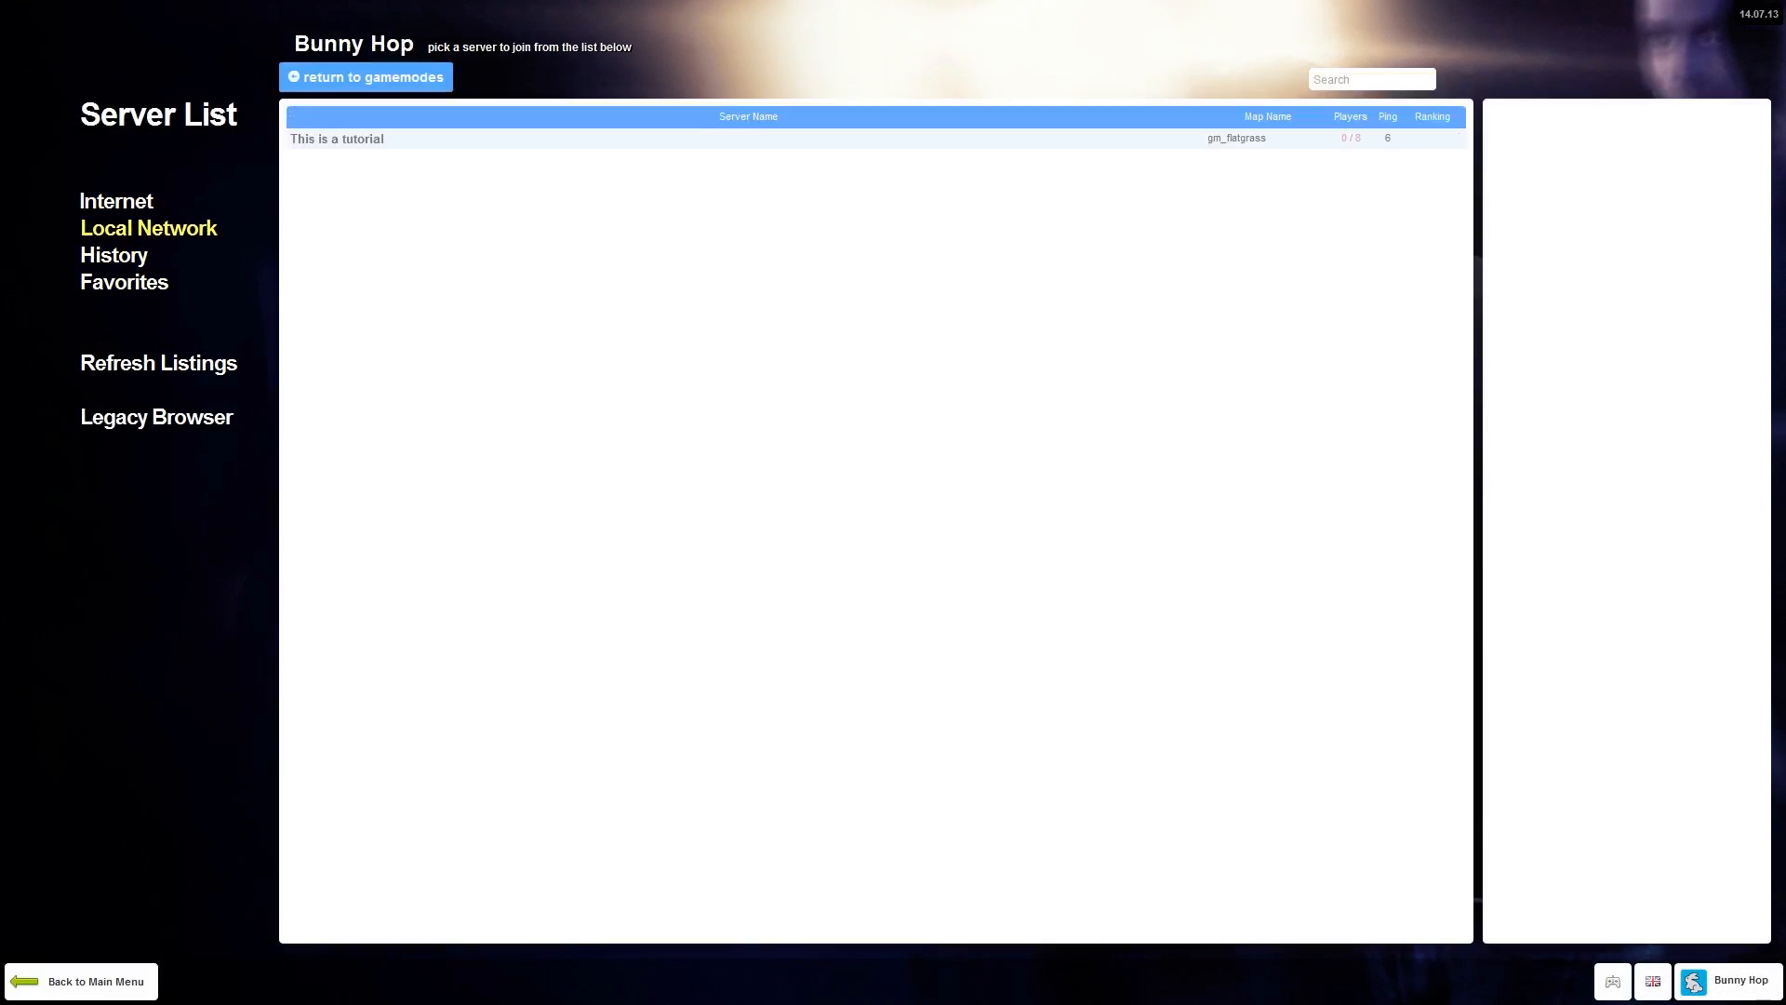
pyautogui.click(645, 96)
pyautogui.click(645, 138)
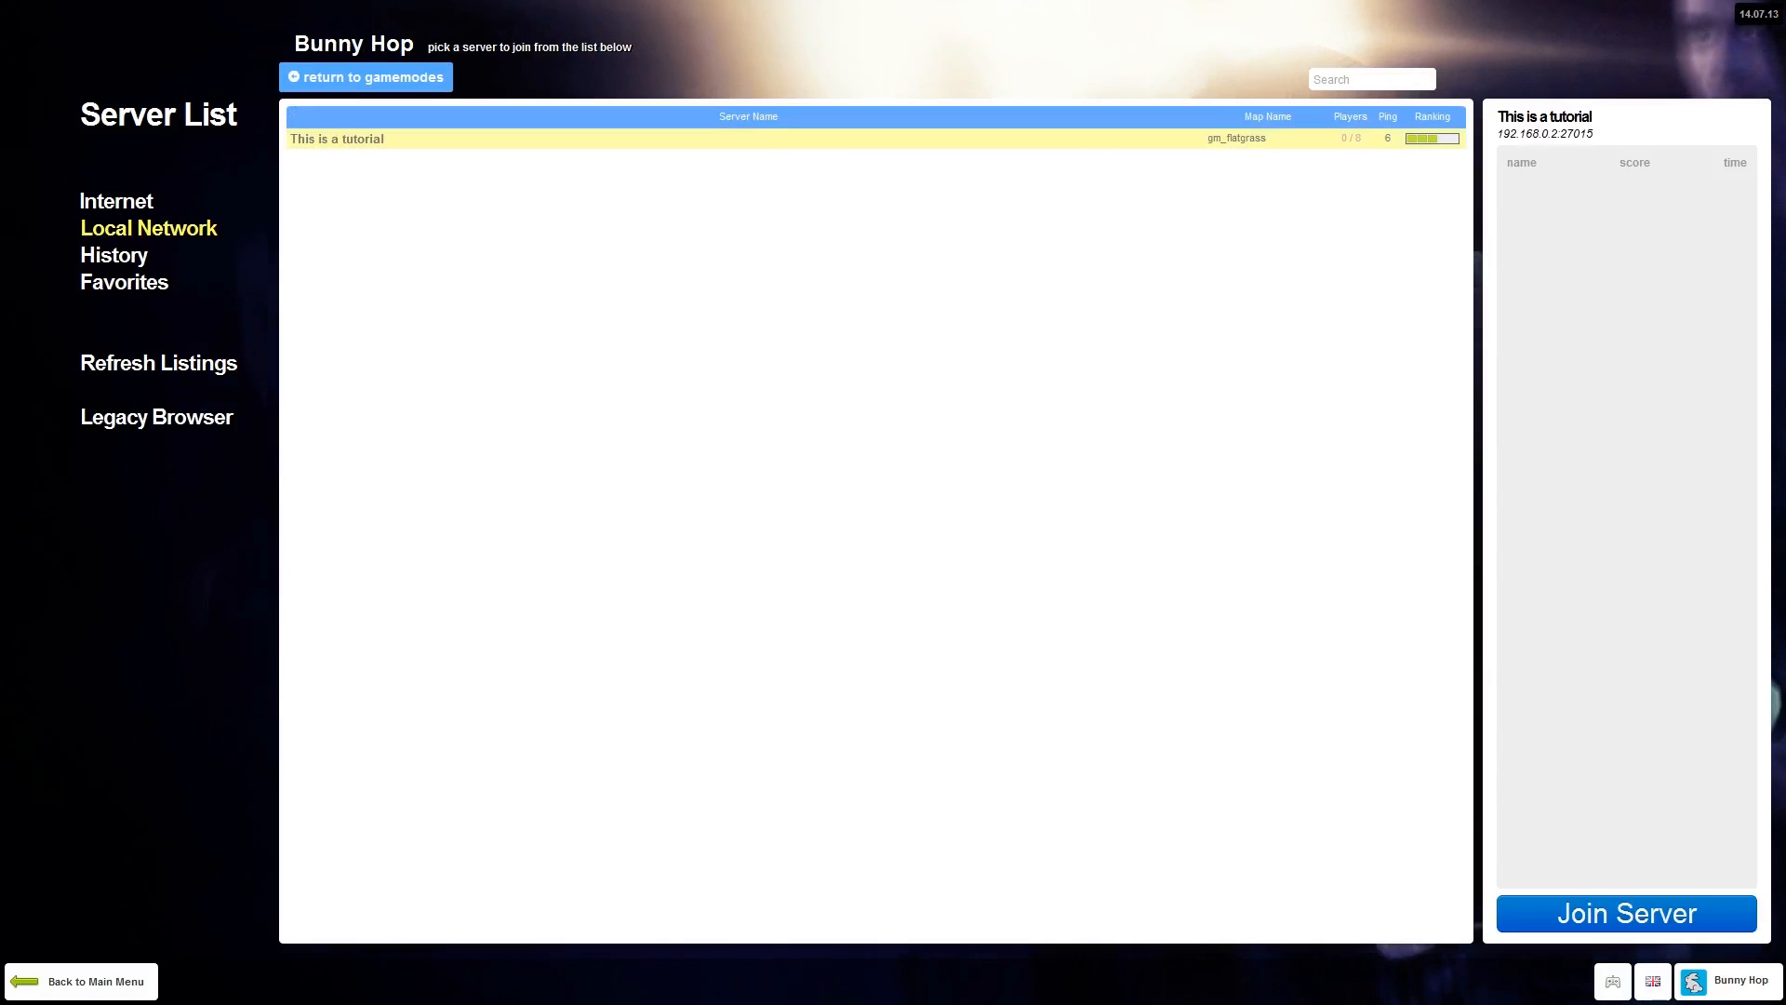
pyautogui.click(1626, 912)
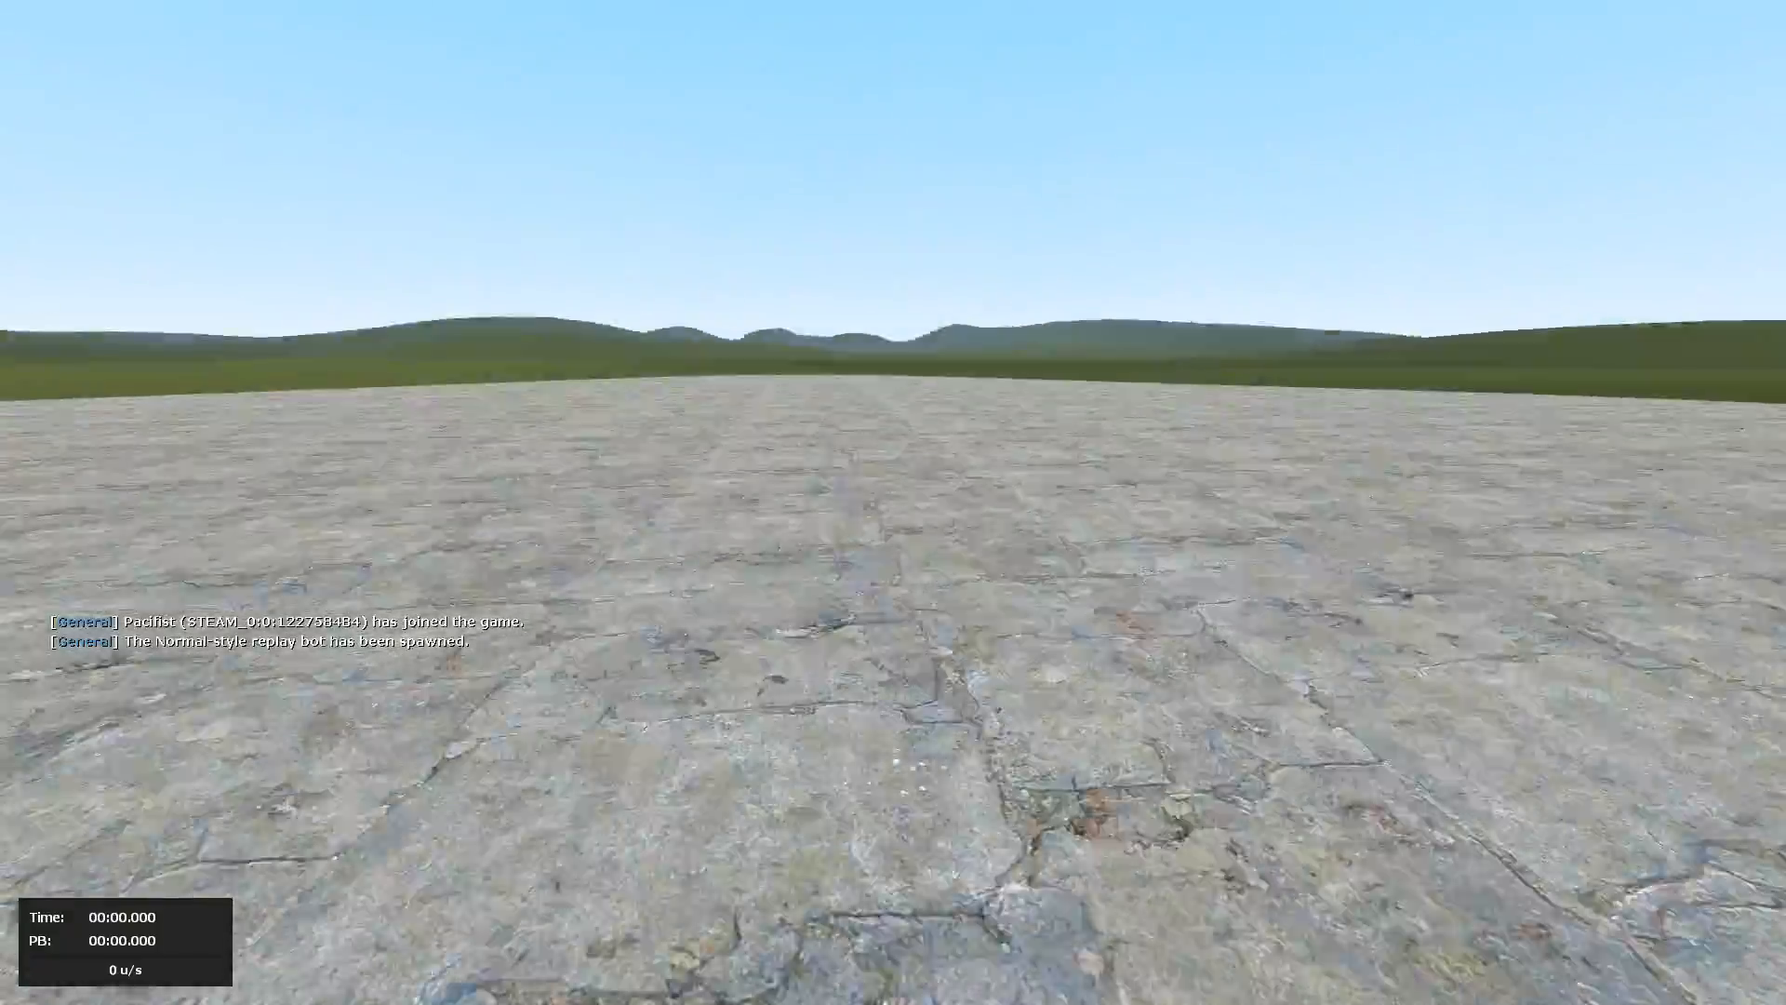
# Step: Run and strafe across the platform, checking the 'Testing my Bunny Hop' scoreboard
pyautogui.press('w')
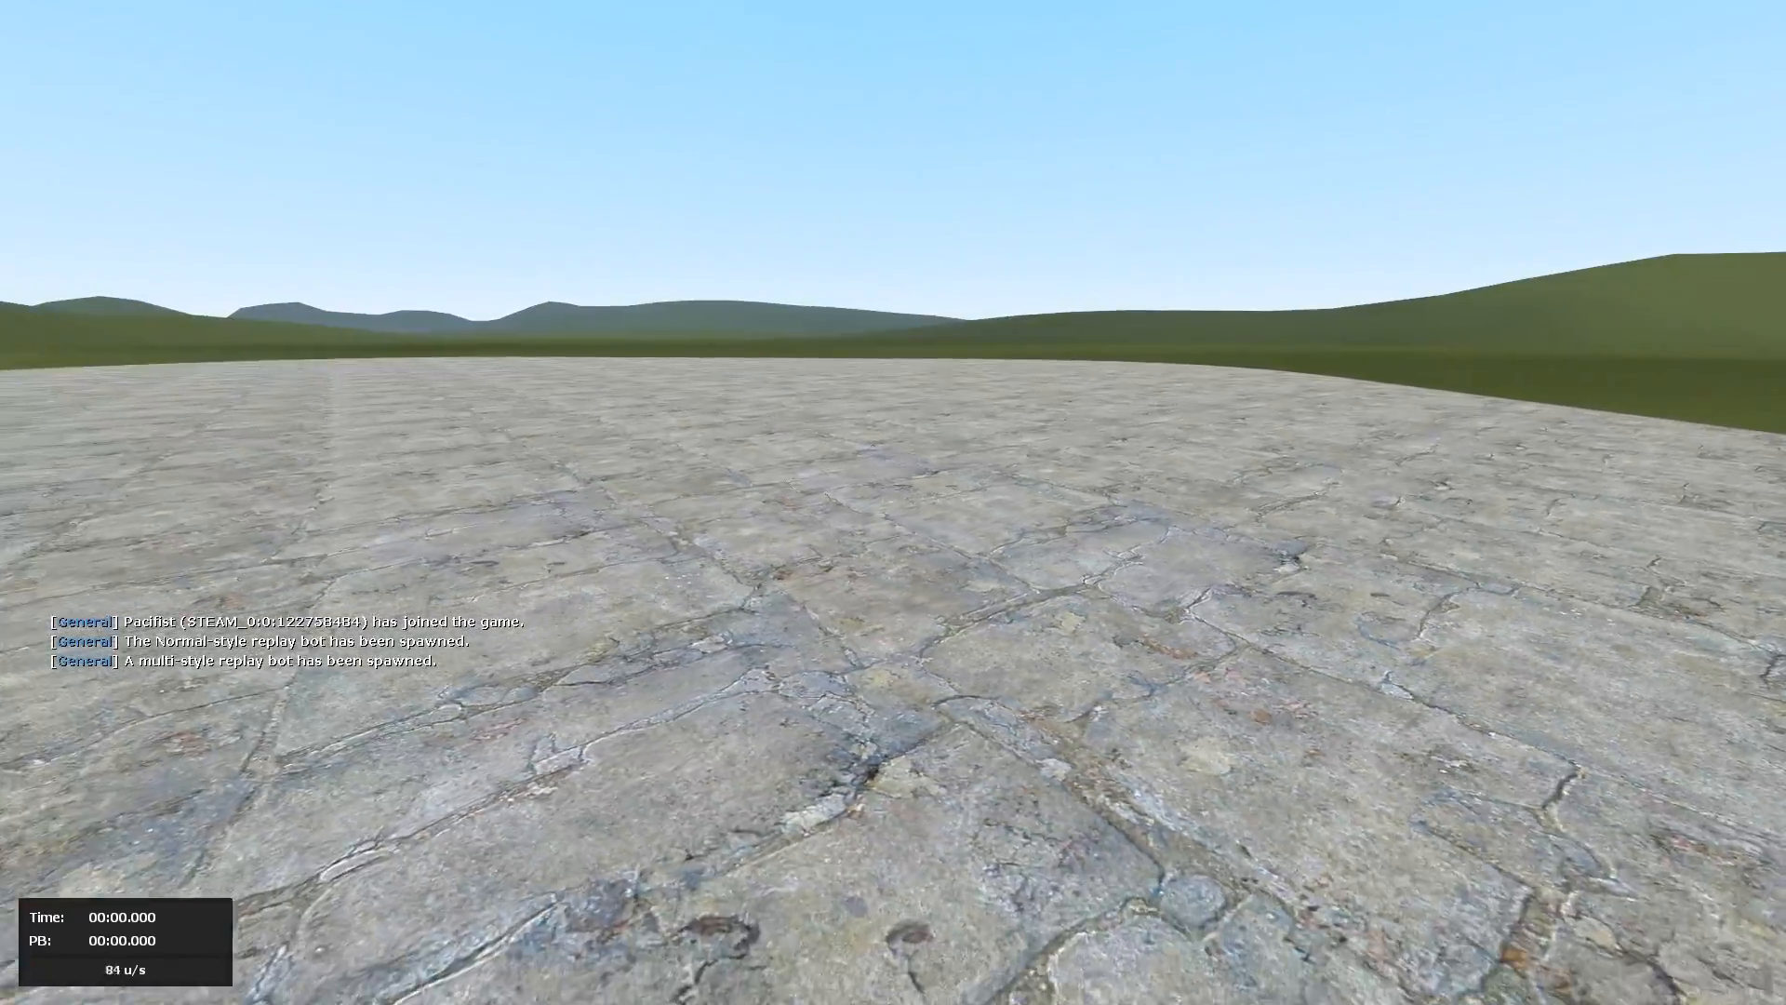
pyautogui.press('Tab')
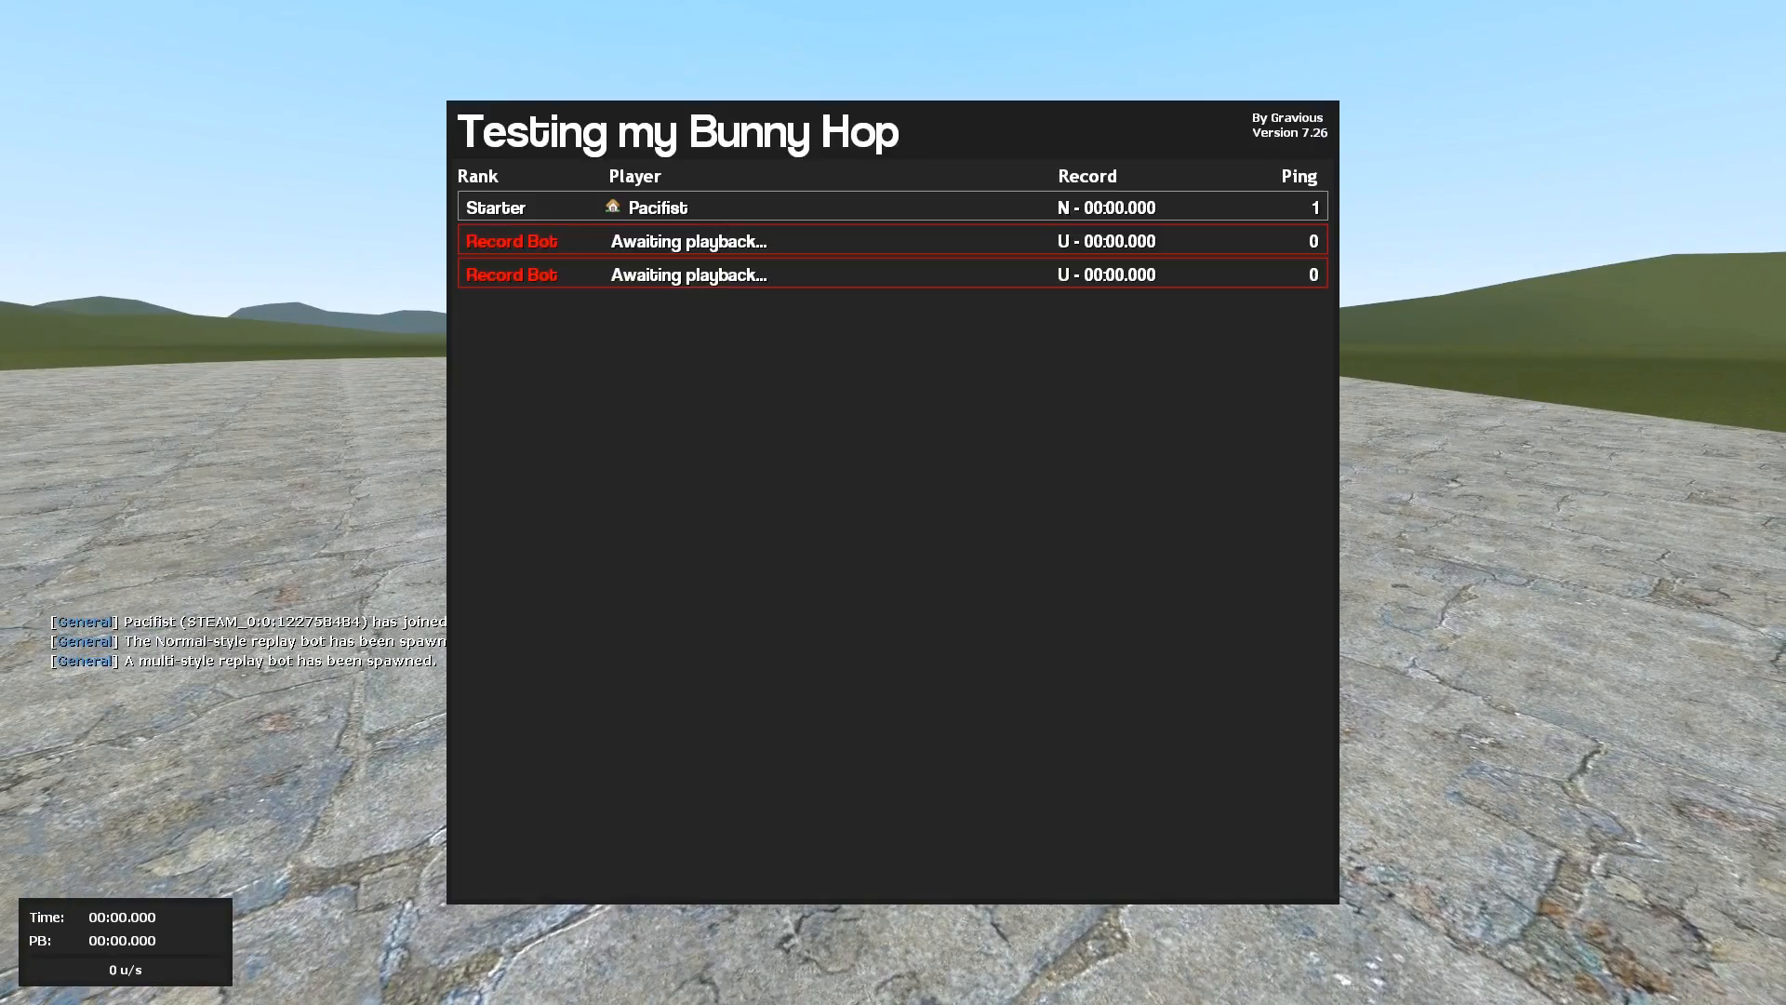
pyautogui.press('Tab')
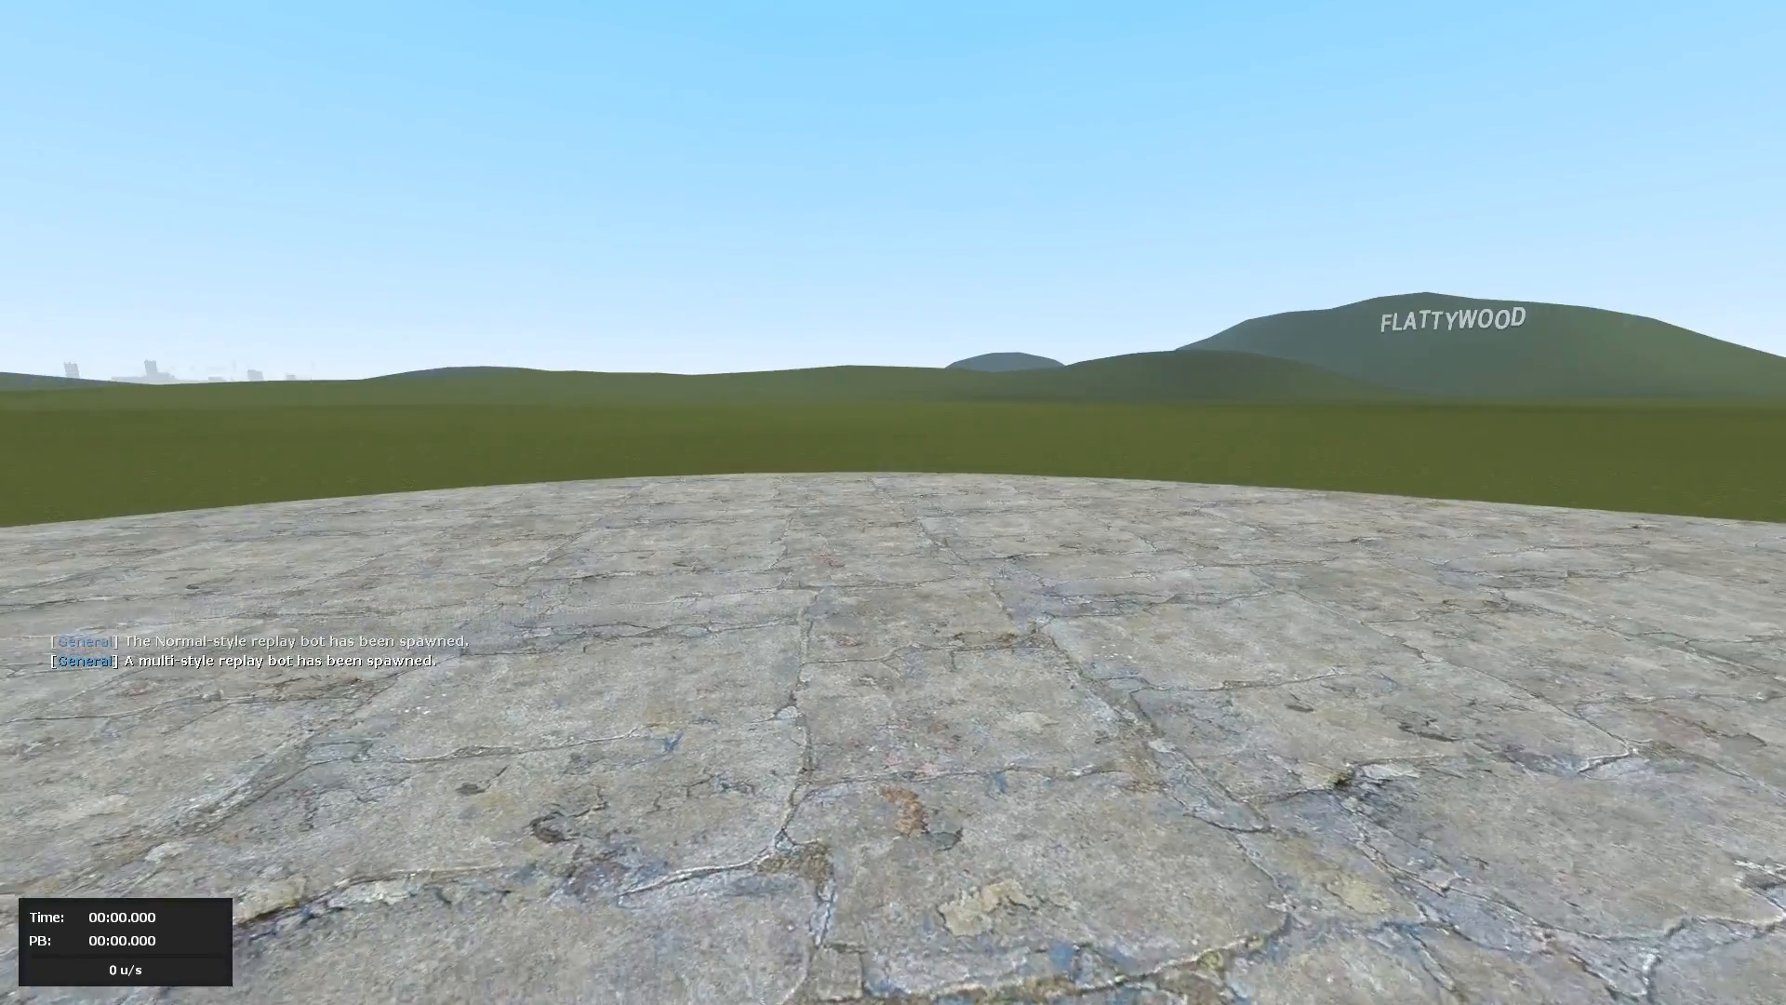
pyautogui.press('w')
pyautogui.press('space')
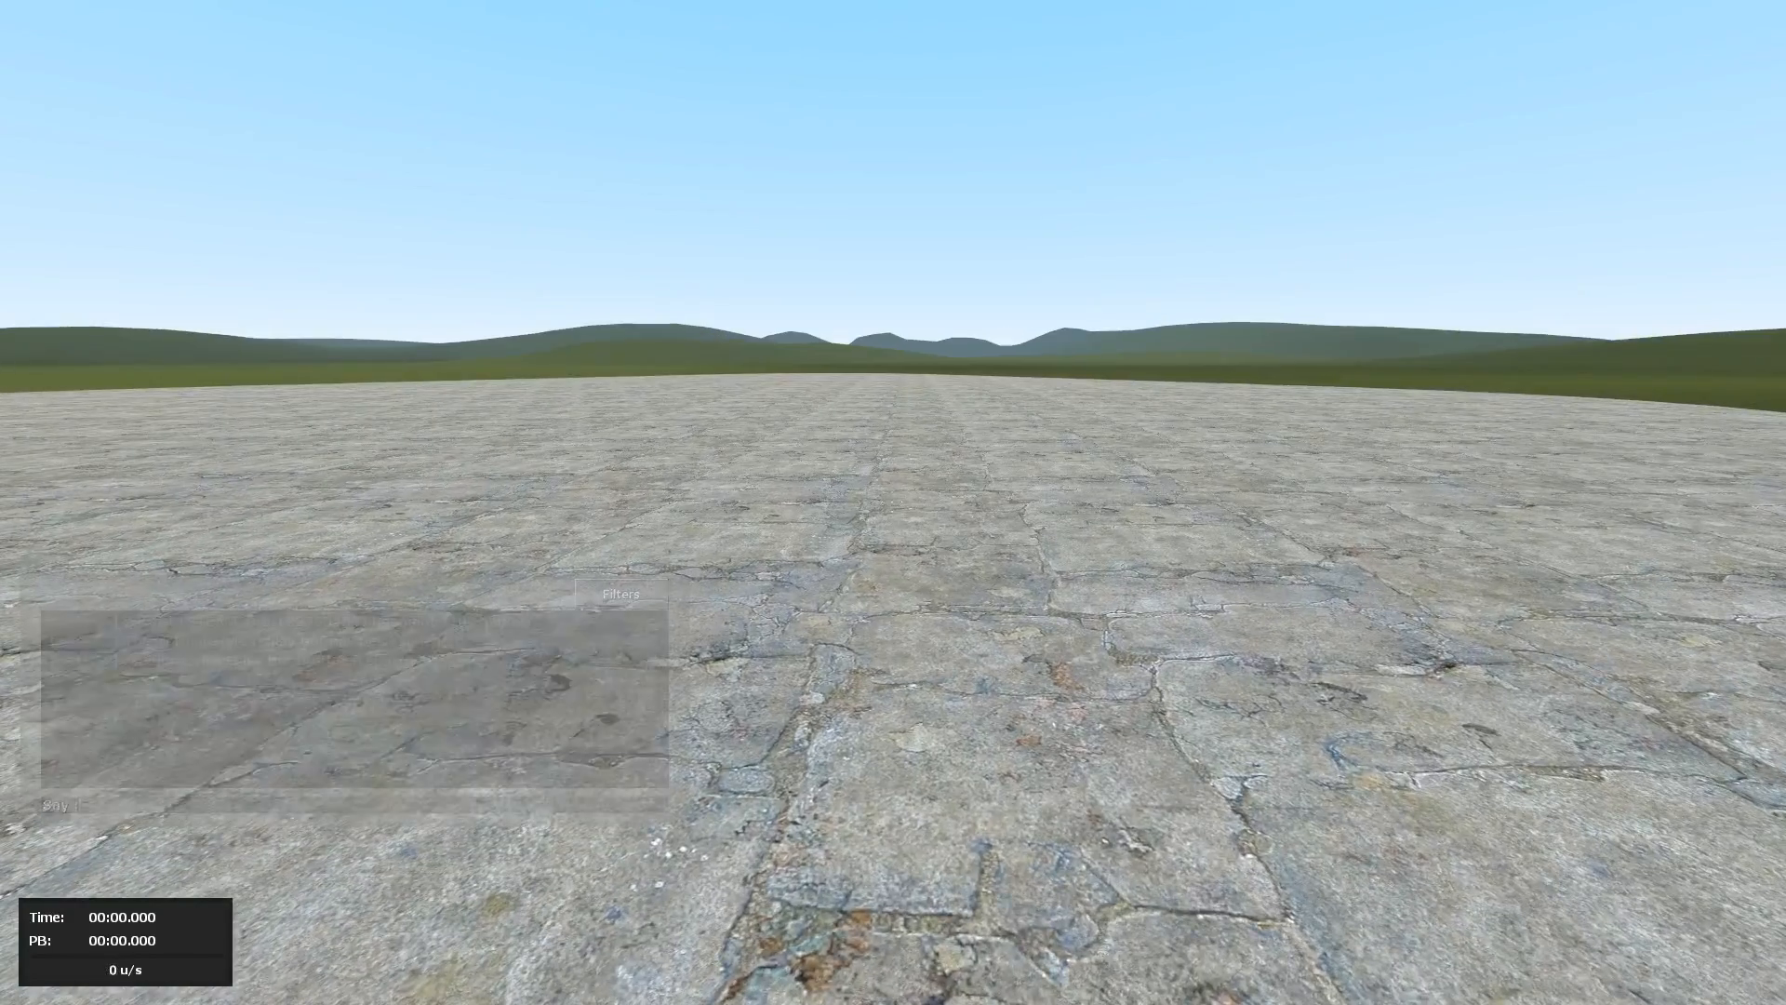
pyautogui.press('d')
pyautogui.press('space')
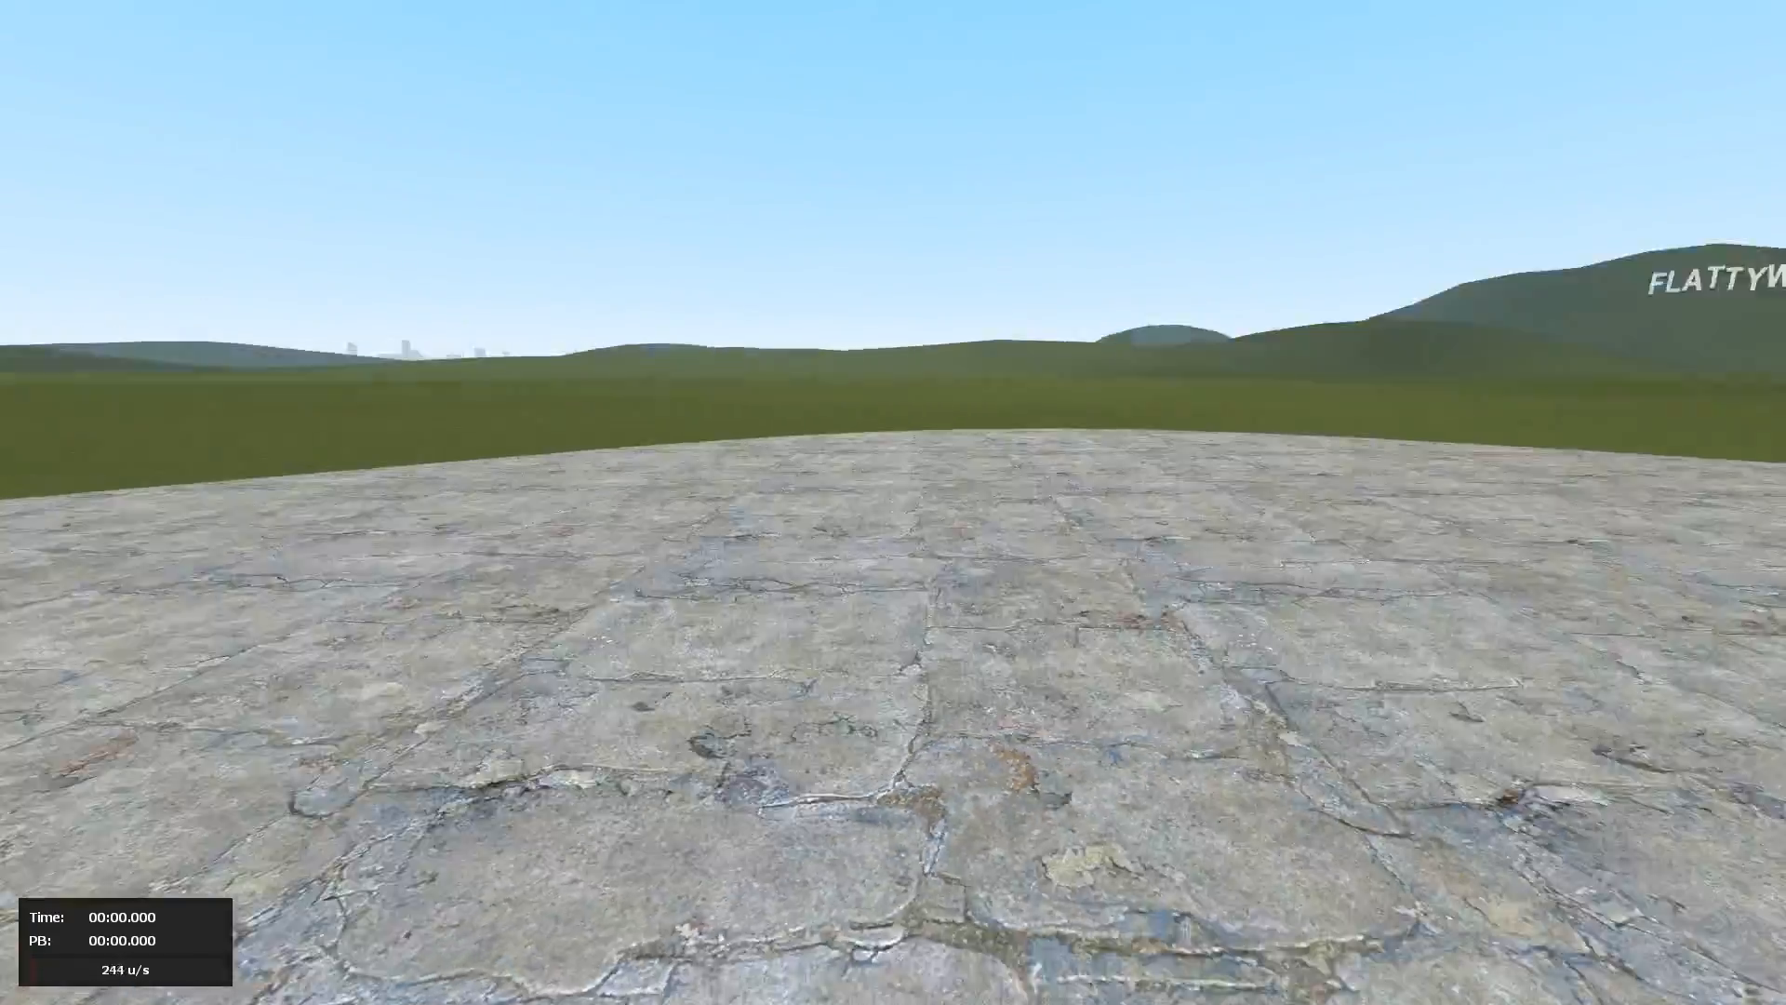
pyautogui.press('space')
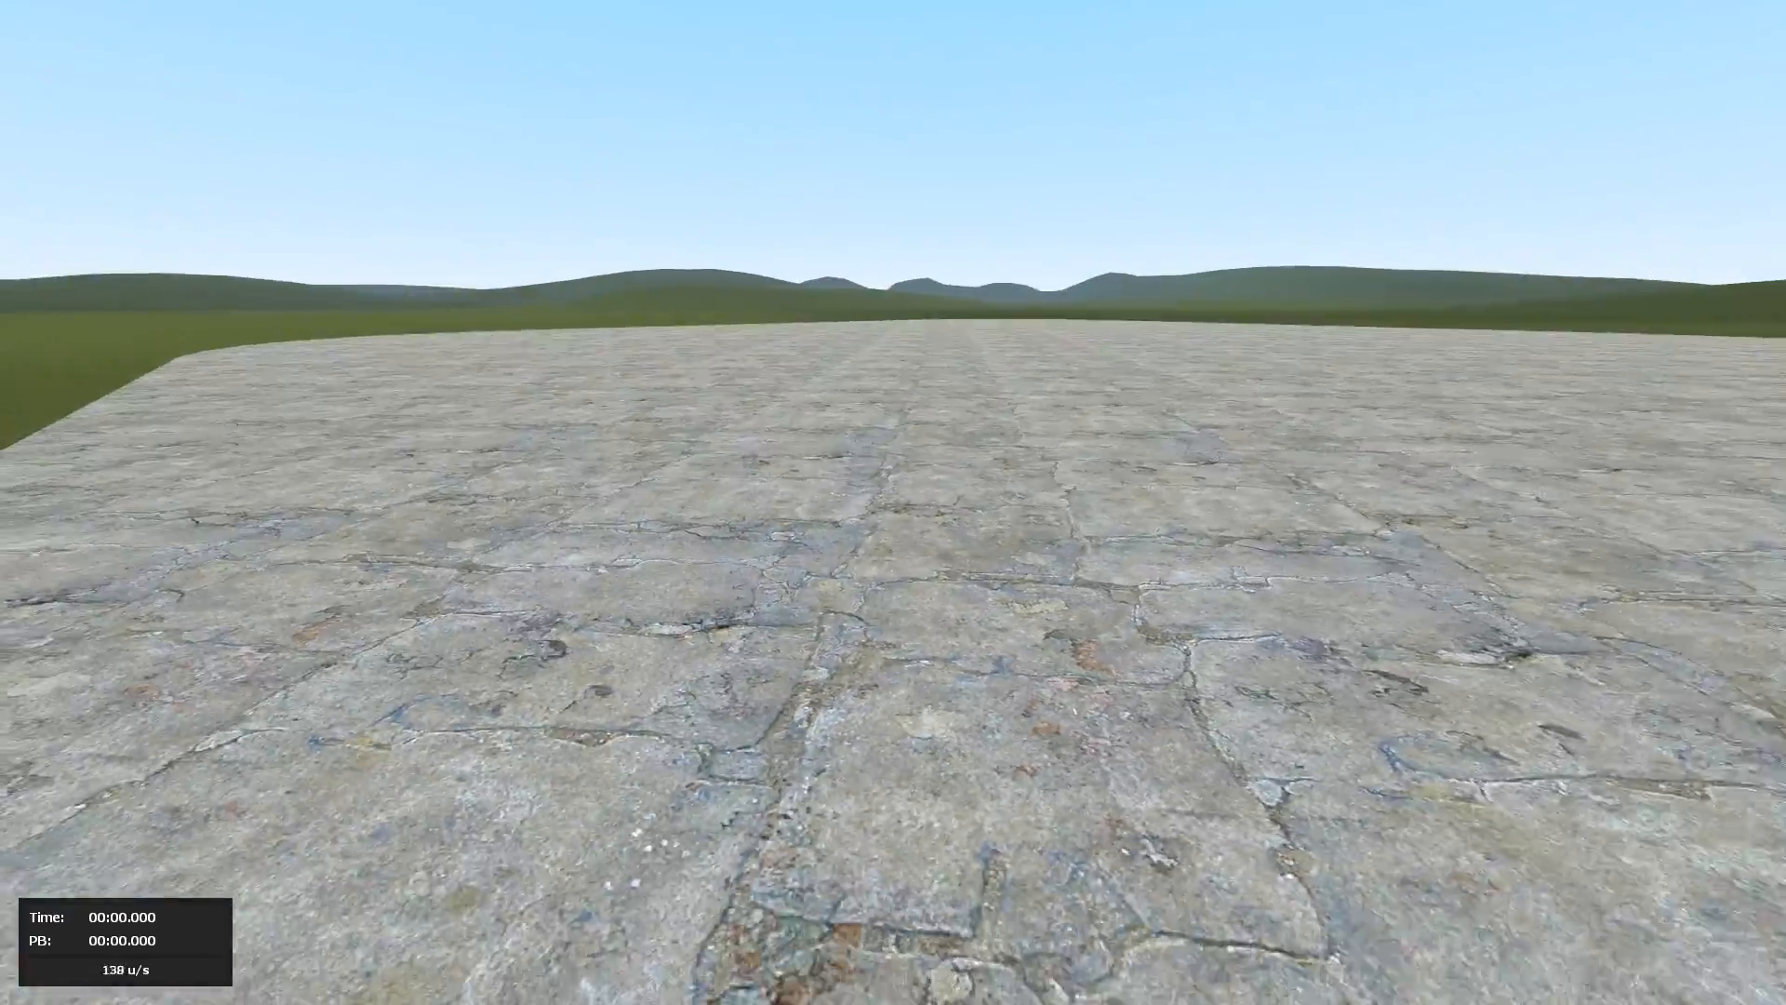
# Step: Bunny hop up toward 900 speed, view the scoreboard, then open chat
pyautogui.press('w')
pyautogui.press('space')
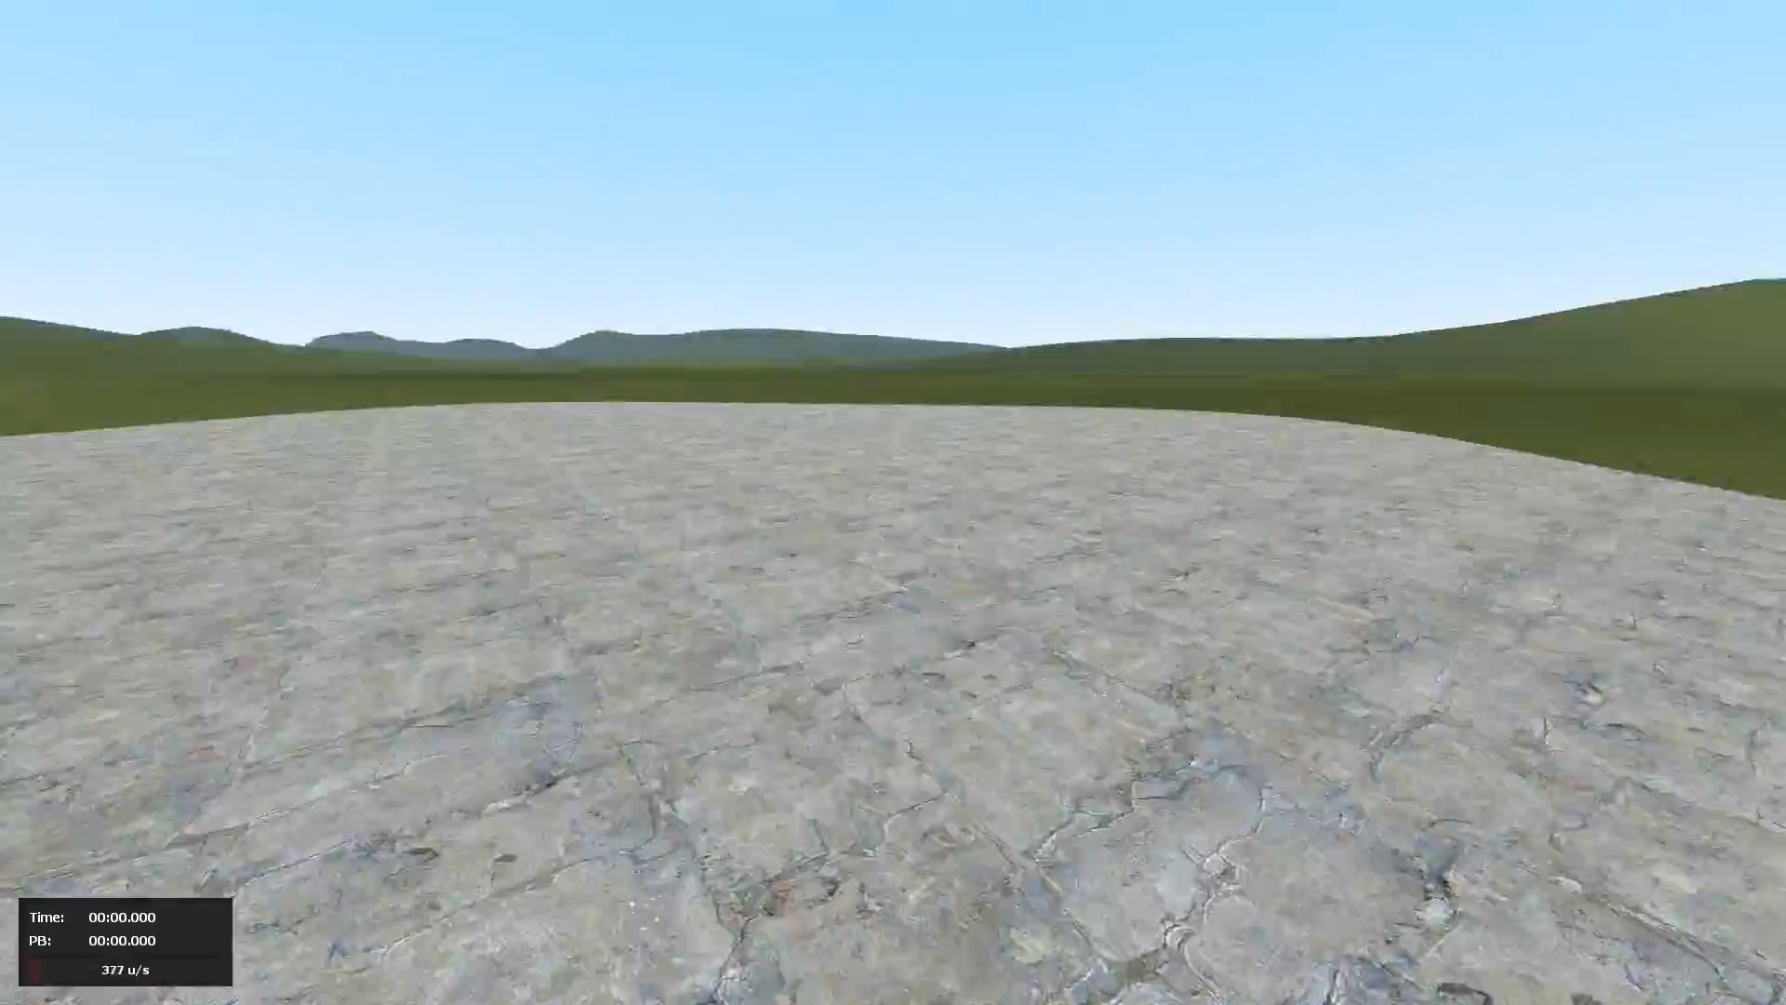
pyautogui.press('space')
pyautogui.press('space')
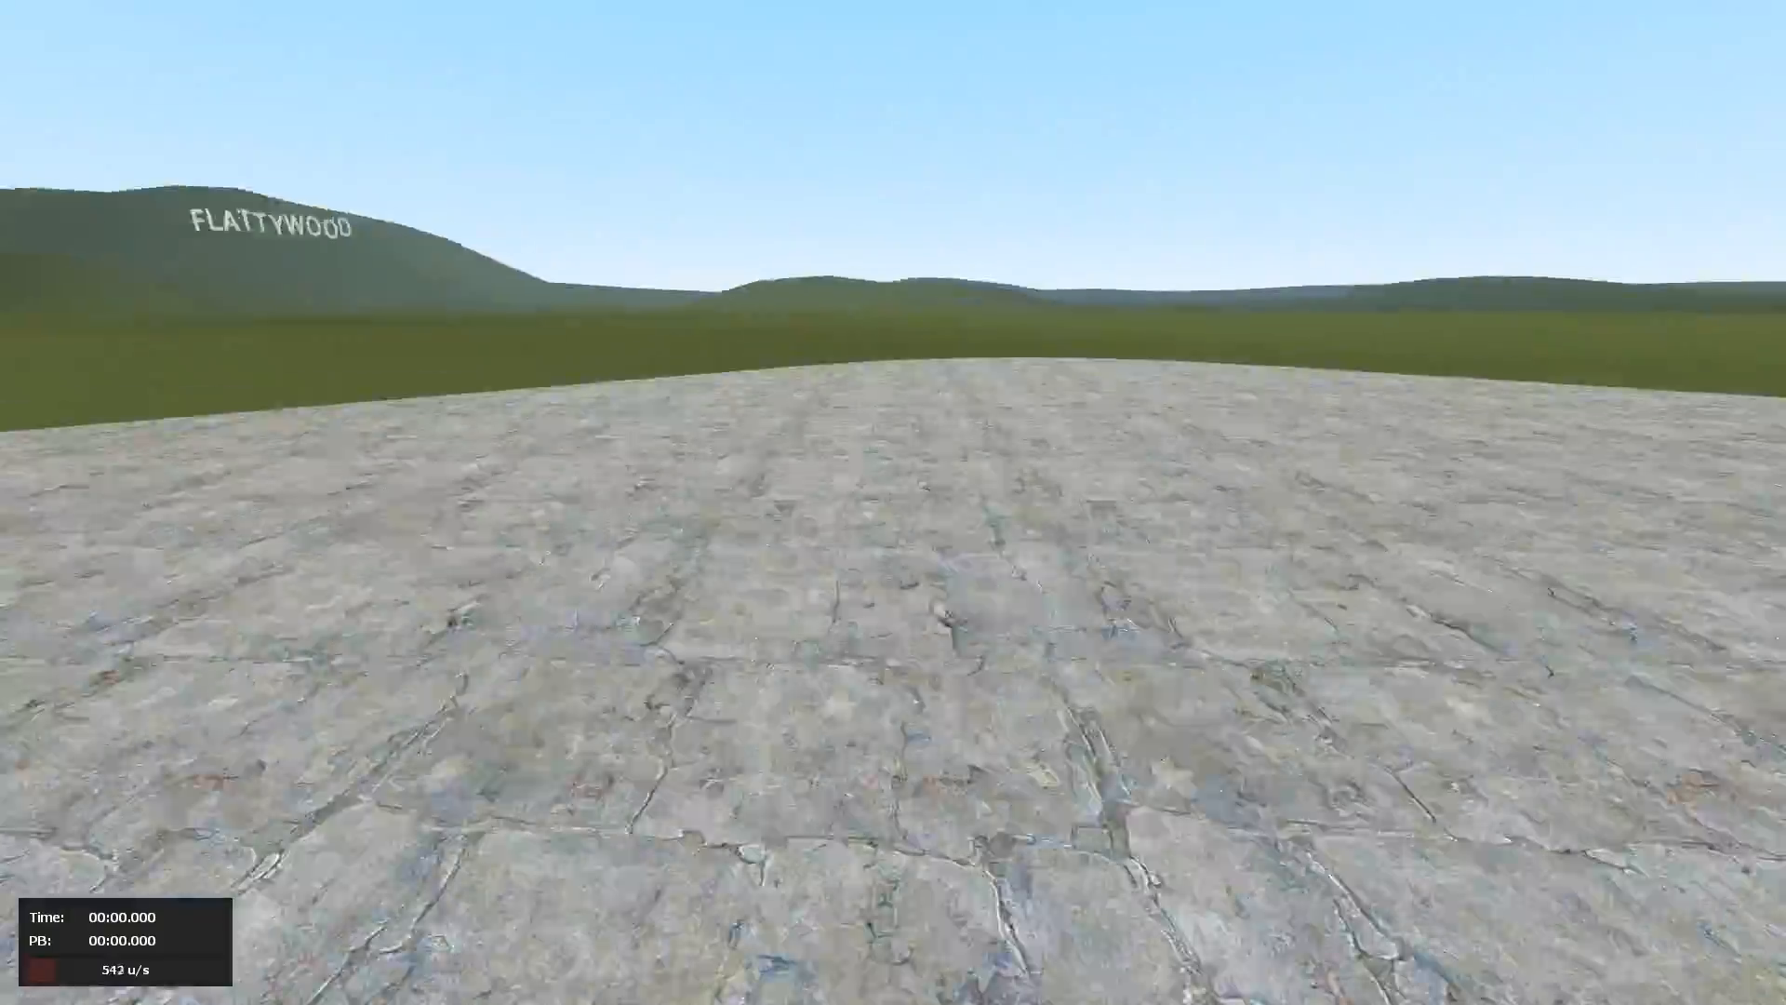
pyautogui.press('space')
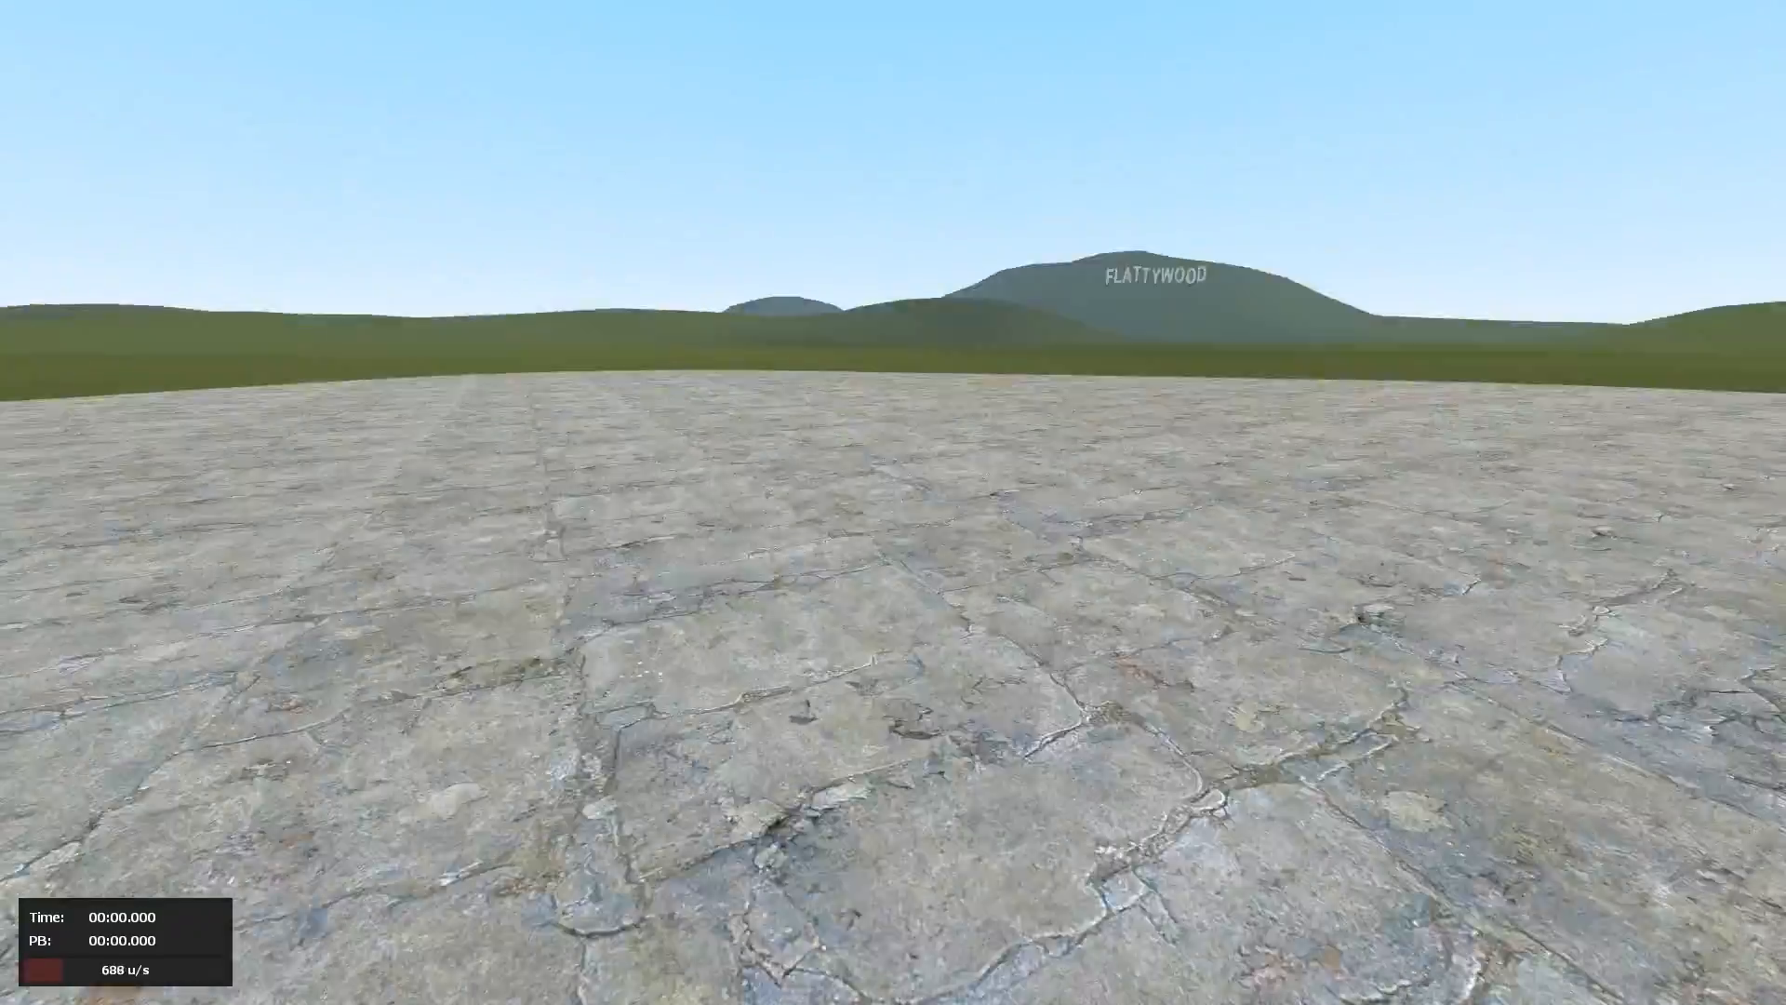
pyautogui.press('space')
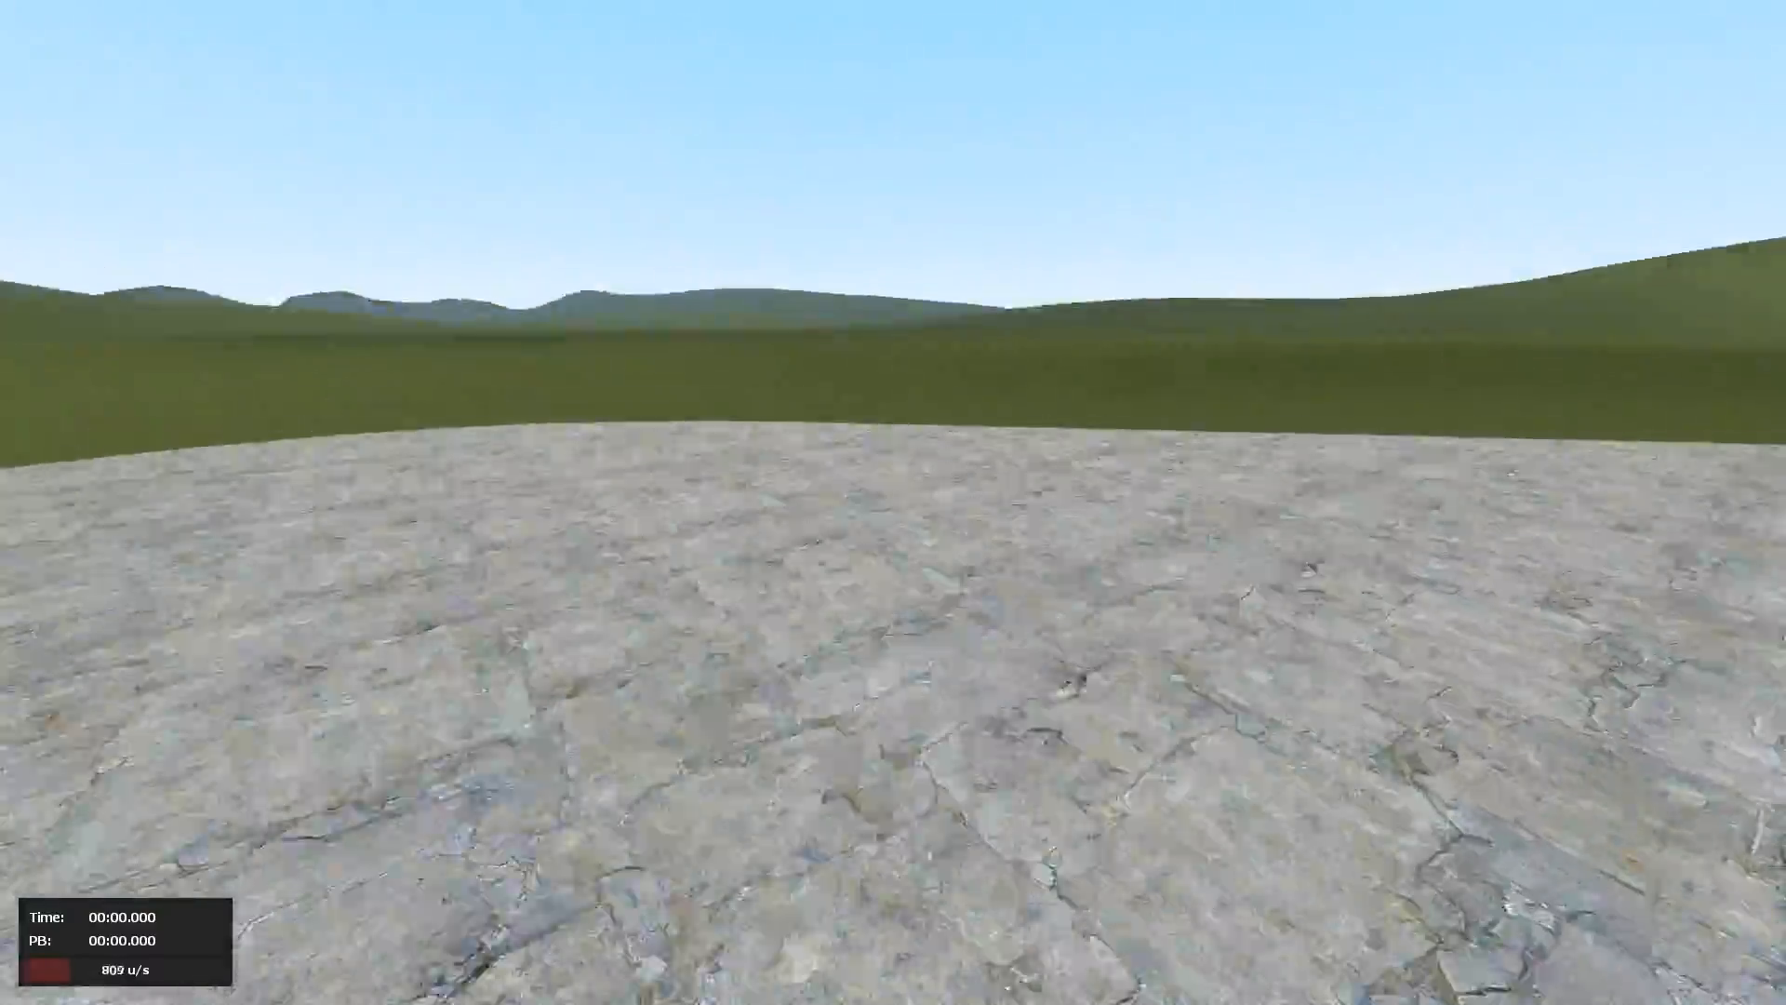
pyautogui.press('space')
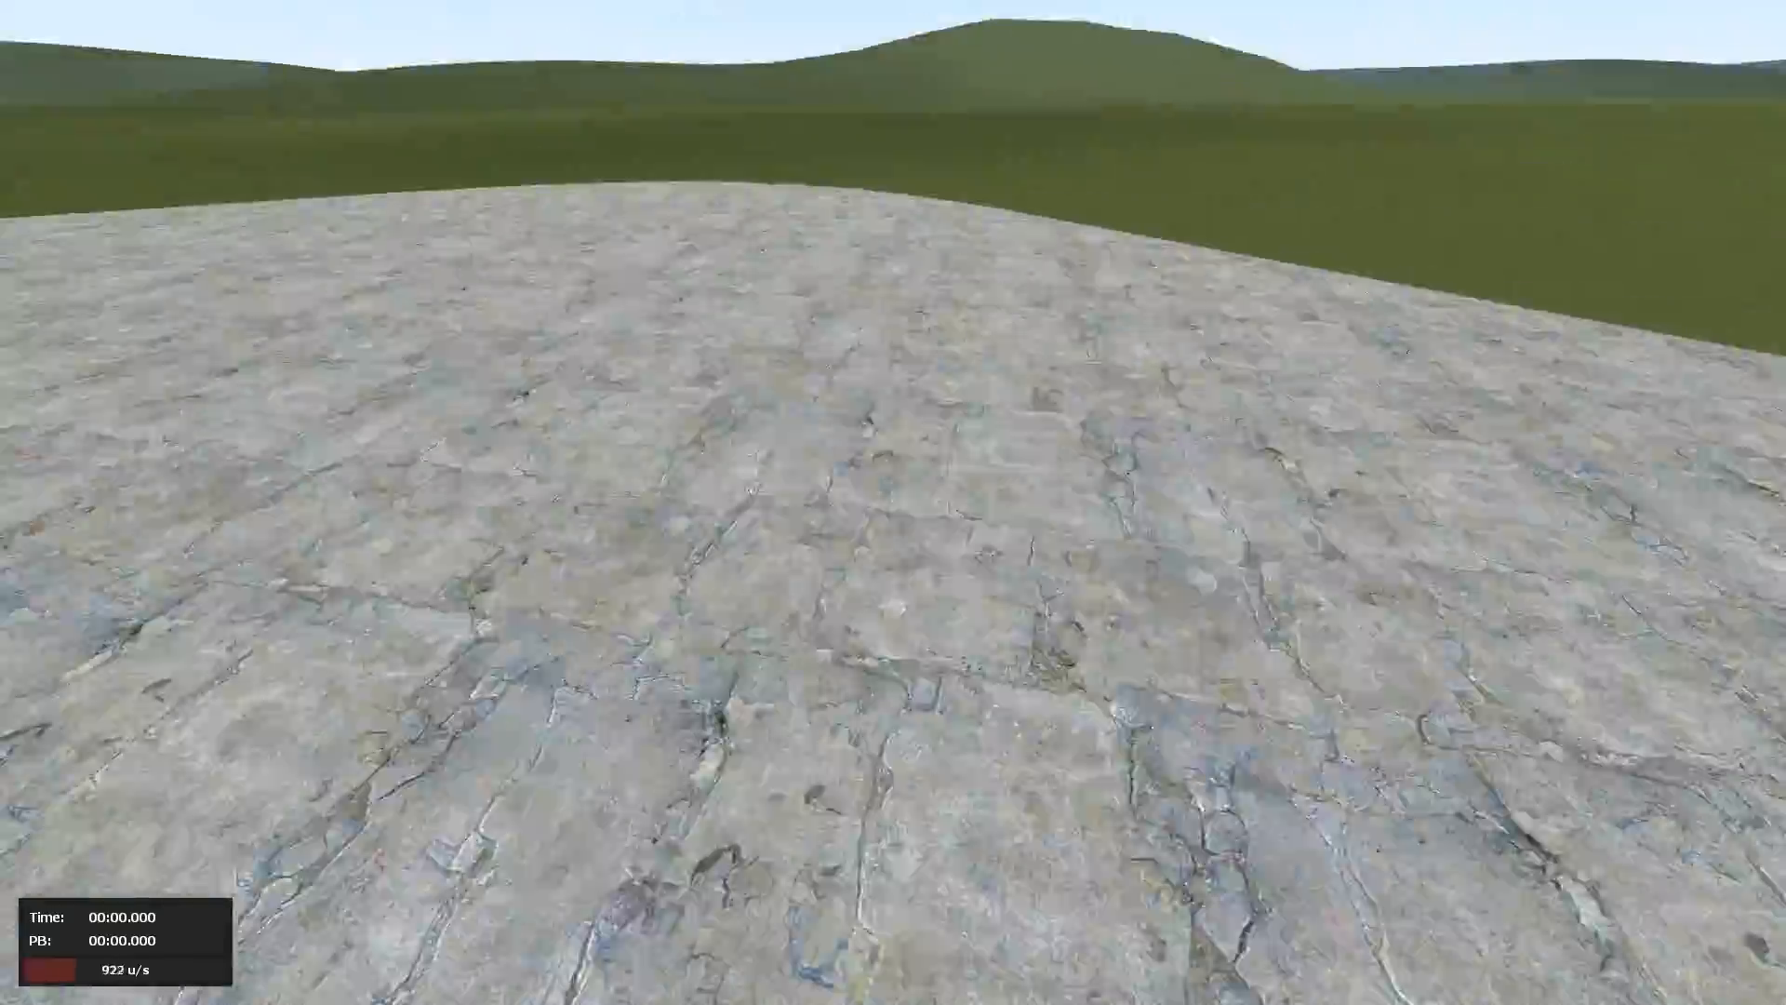
pyautogui.press('Tab')
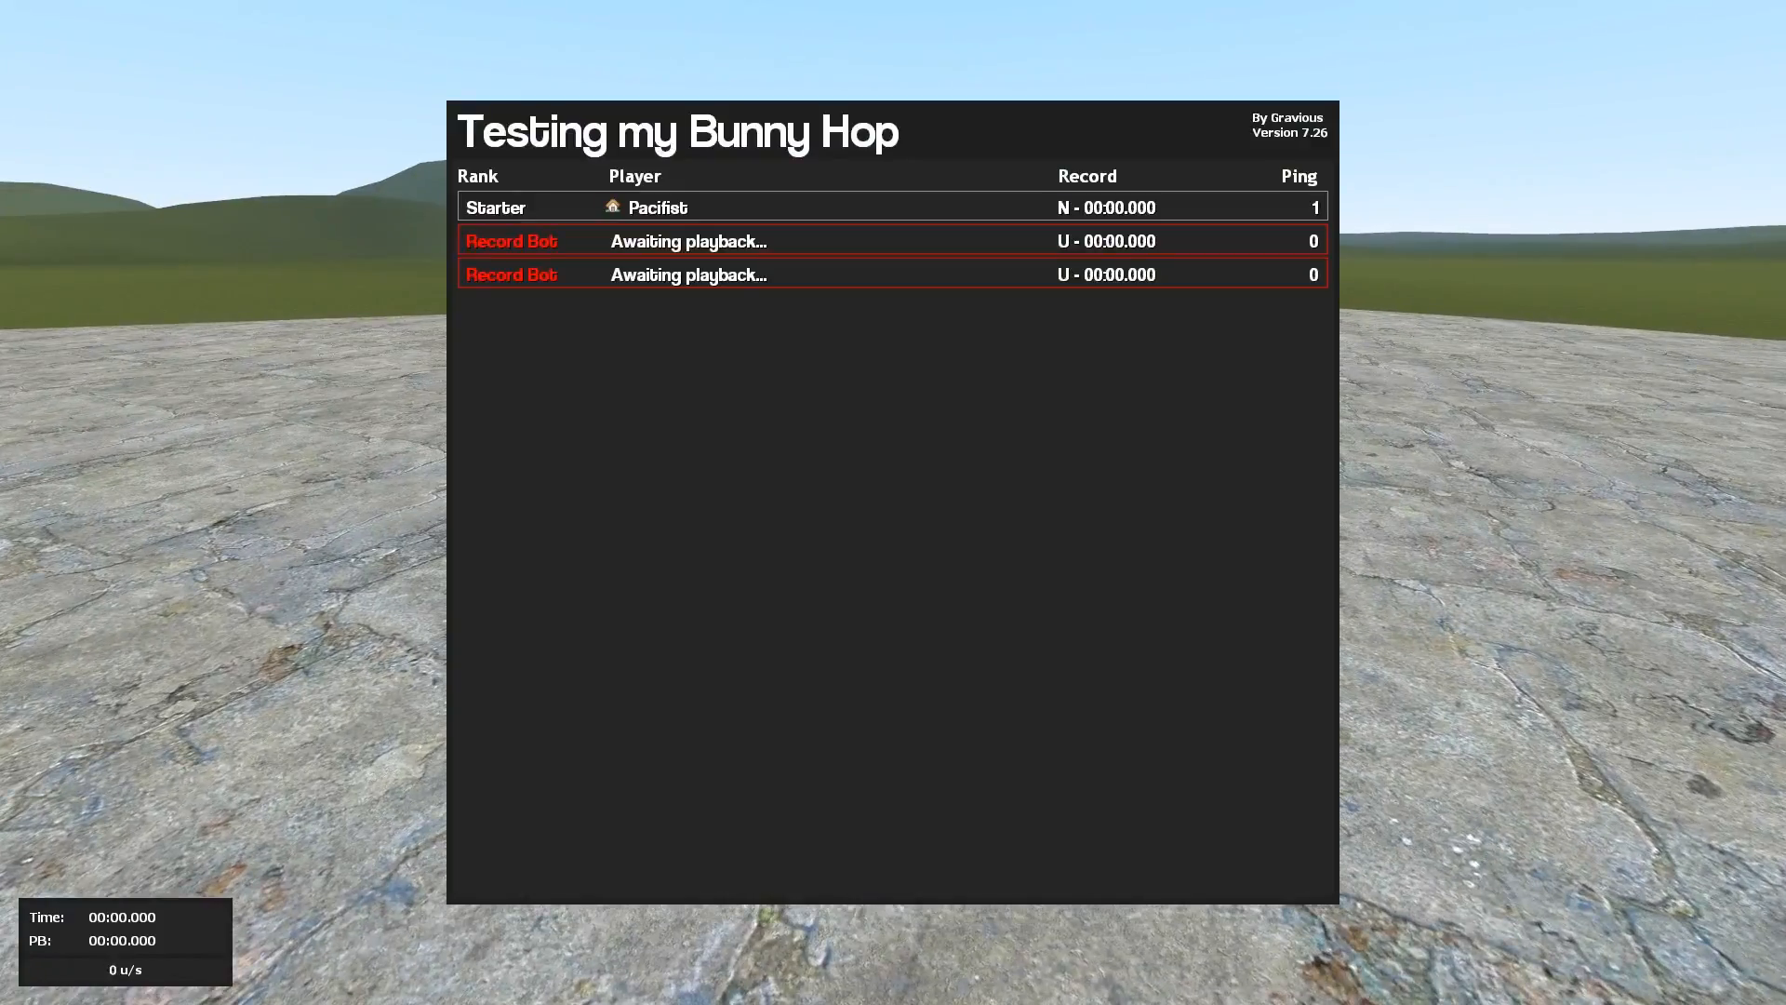
pyautogui.press('y')
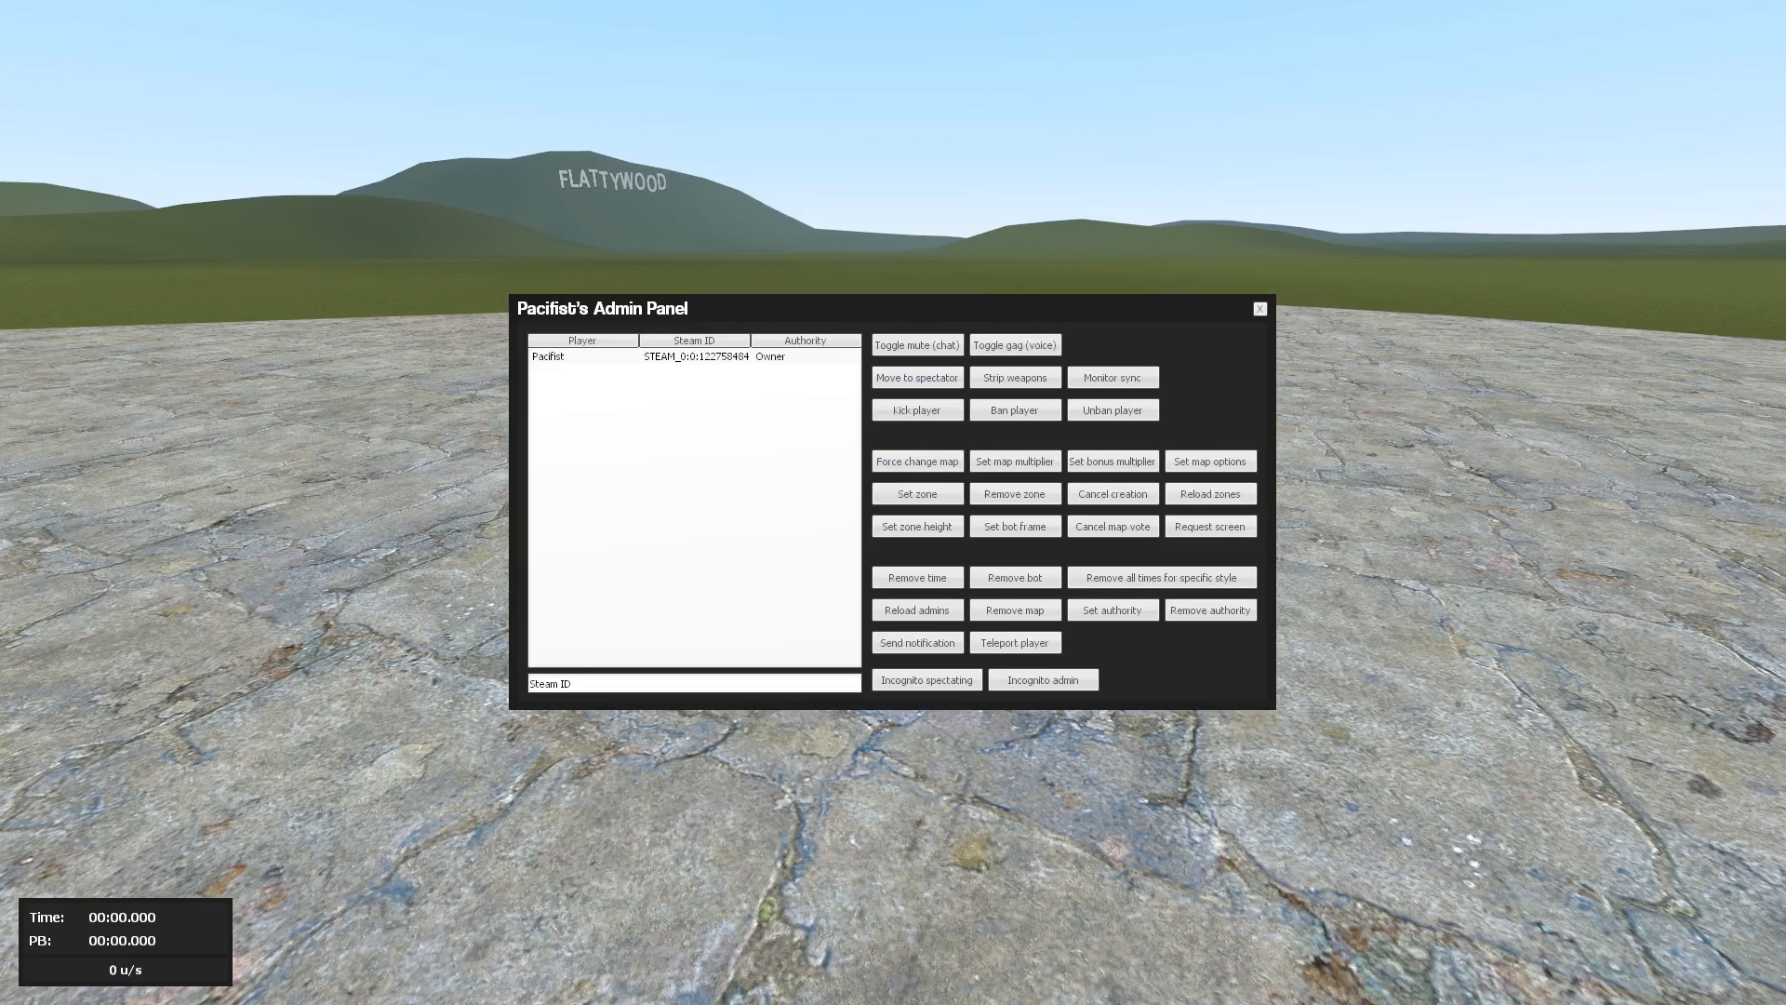
# Step: Close the admin panel and strafe-hop across the platform up to 727 u/s
pyautogui.click(1259, 309)
pyautogui.press('w')
pyautogui.press('space')
pyautogui.press('d')
pyautogui.press('a')
pyautogui.press('d')
pyautogui.press('a')
pyautogui.press('d')
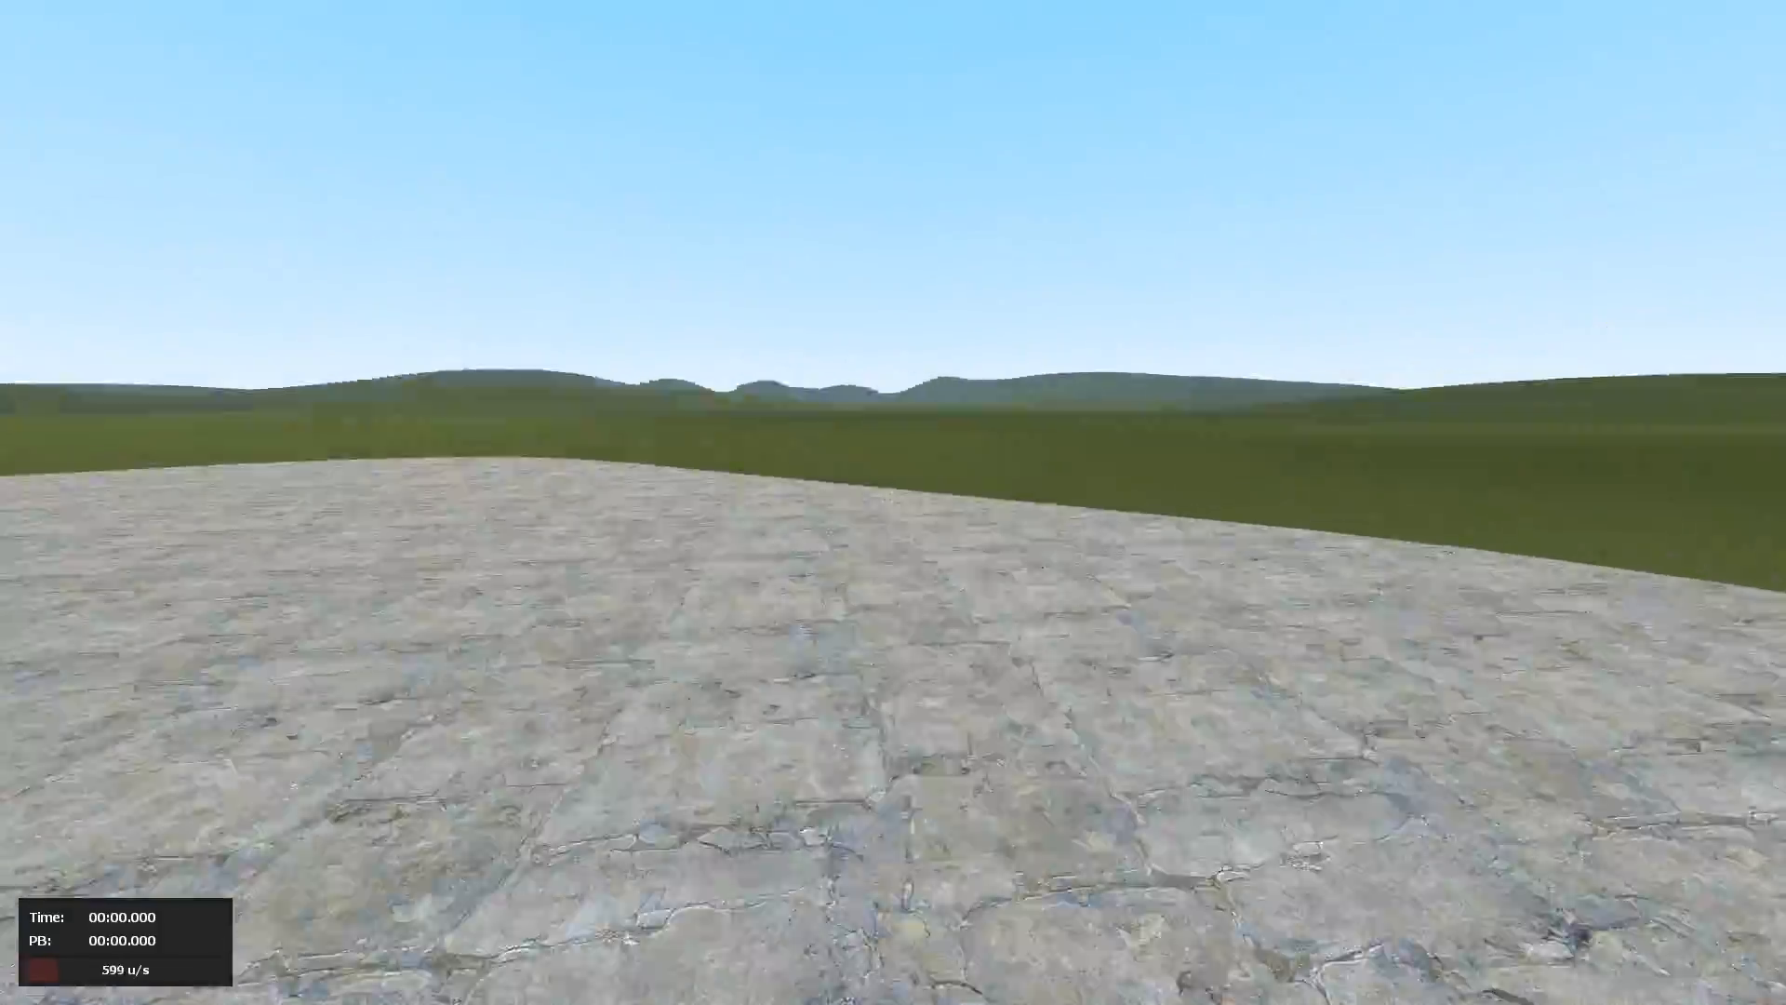
pyautogui.press('space')
pyautogui.press('space')
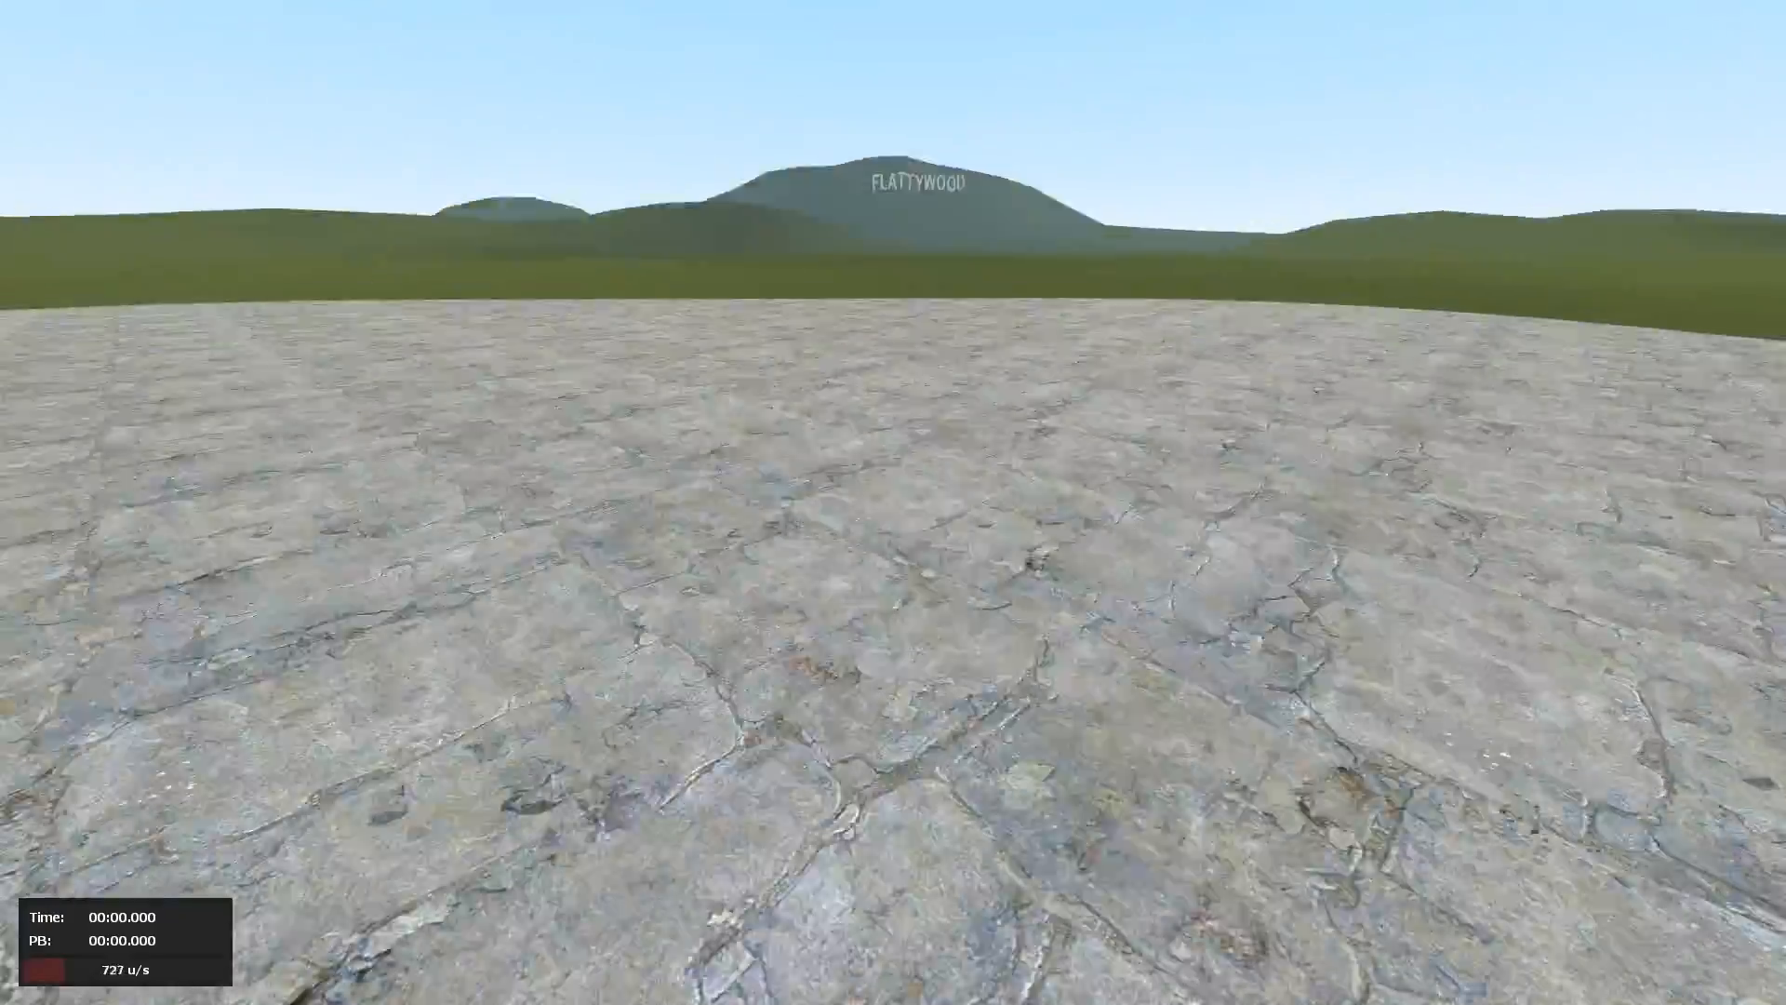